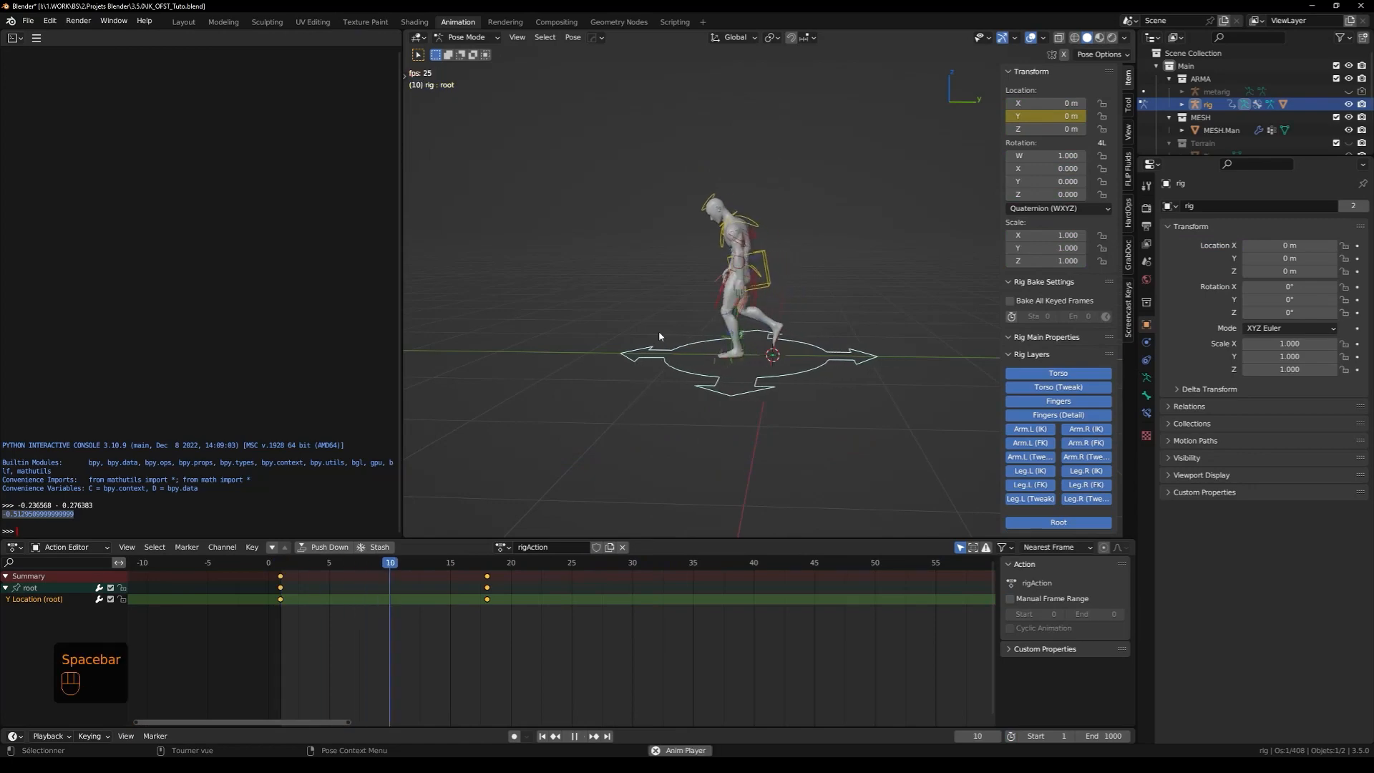
{"action": "scroll", "coordinate": [658, 331], "scroll_direction": "up", "scroll_amount": 4}
{"action": "middle_click_drag", "start_coordinate": [657, 351], "coordinate": [731, 385], "text": "shift"}
{"action": "key", "text": "space"}
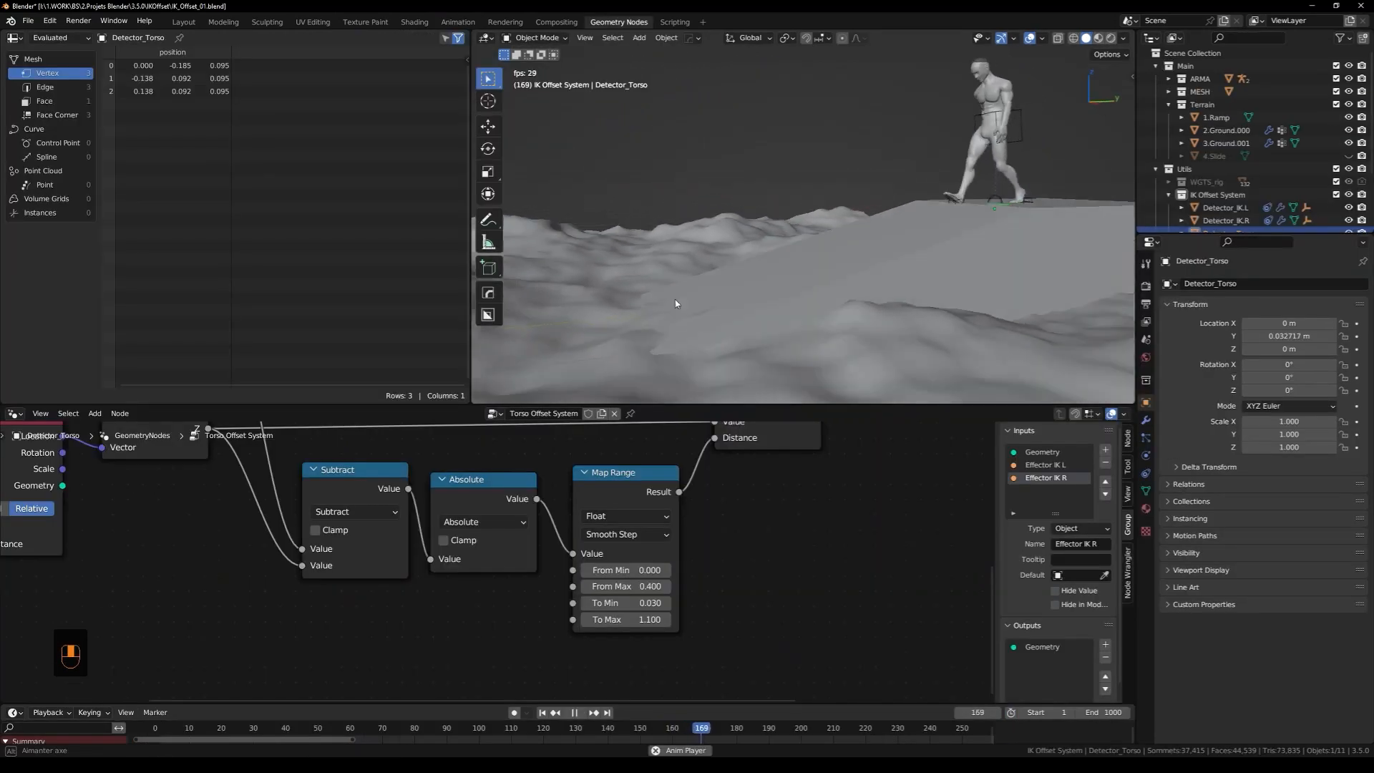
{"action": "mouse_move", "coordinate": [642, 295]}
{"action": "middle_mouse_down"}
{"action": "mouse_move", "coordinate": [773, 289]}
{"action": "mouse_move", "coordinate": [641, 307]}
{"action": "middle_mouse_up"}
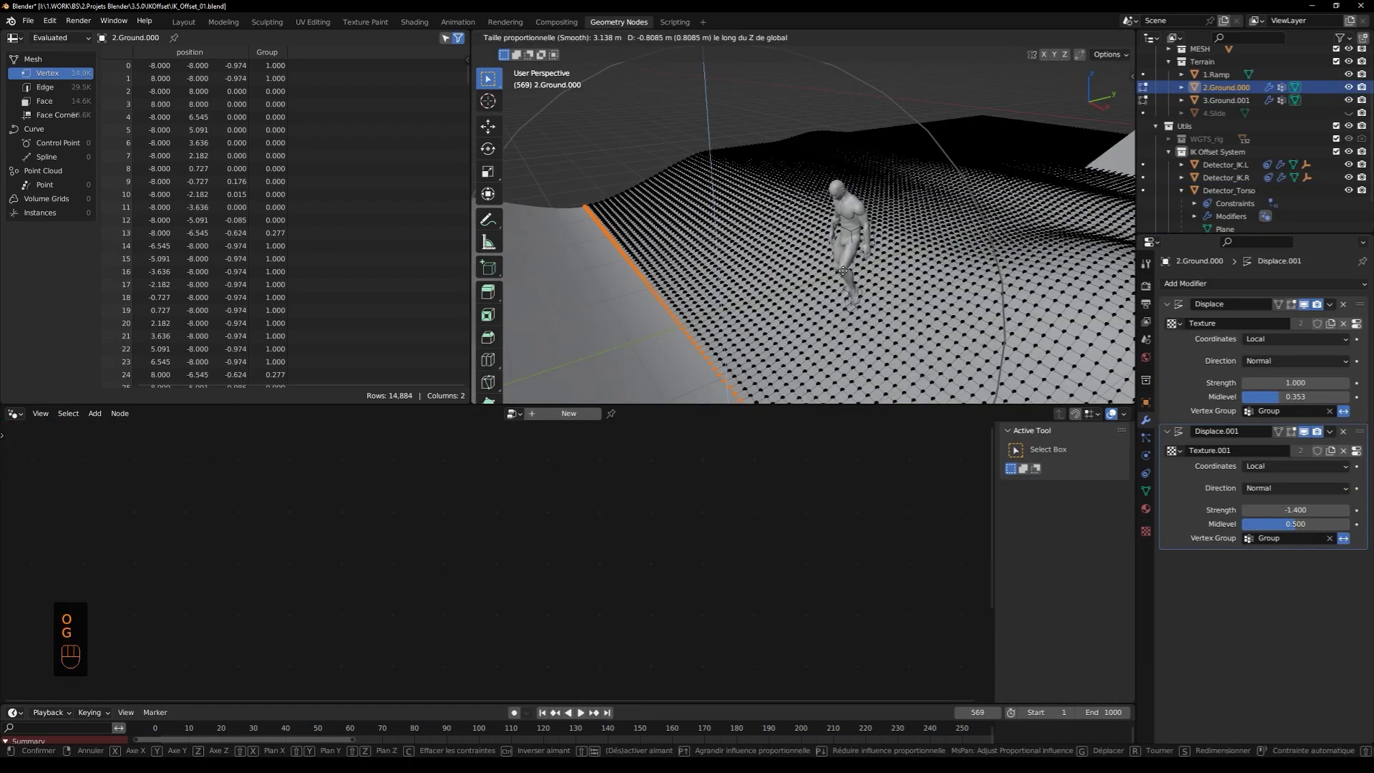
Lower the selected border vertices of 2.Ground.000 along Z with smooth proportional editing, return to Object Mode and play the animation
{"action": "key", "text": "g"}
{"action": "left_click", "coordinate": [842, 293]}
{"action": "key", "text": "Tab"}
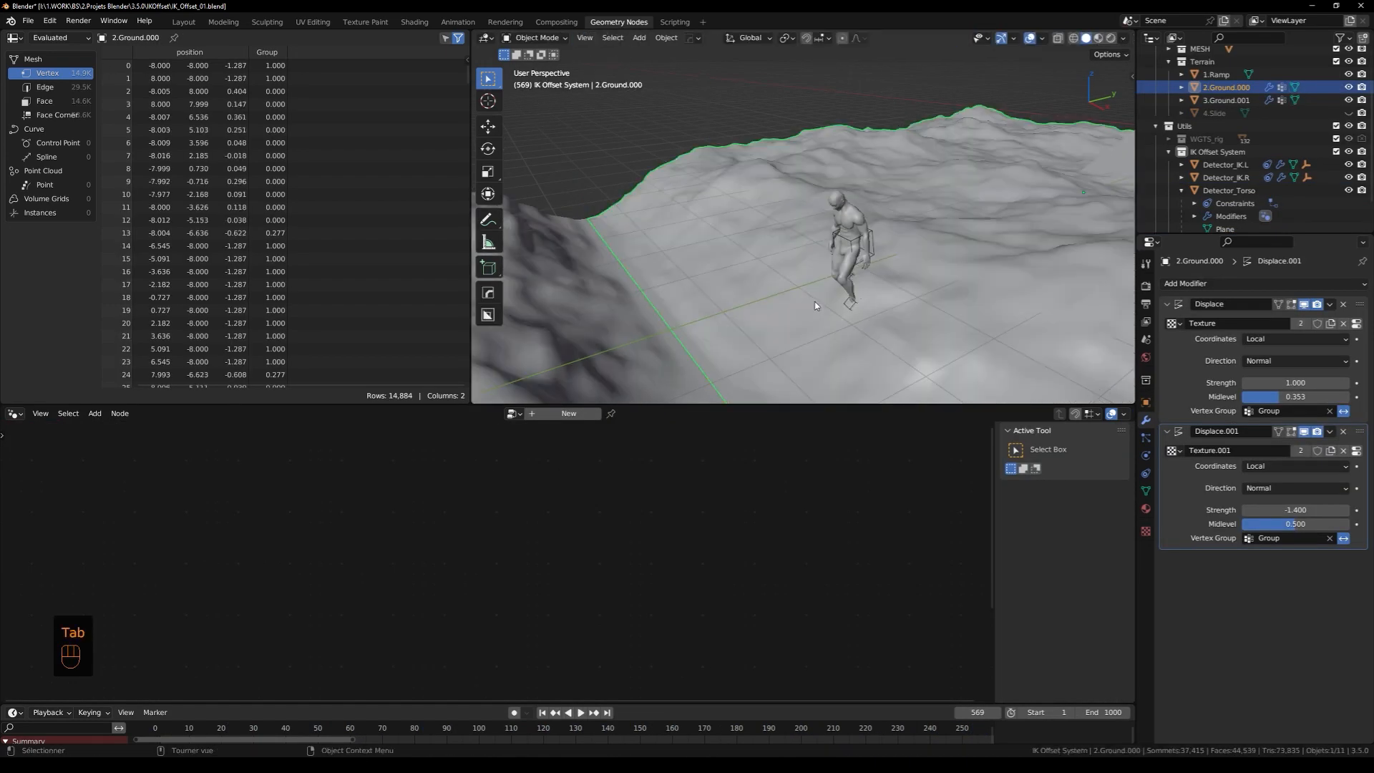
{"action": "key", "text": "space"}
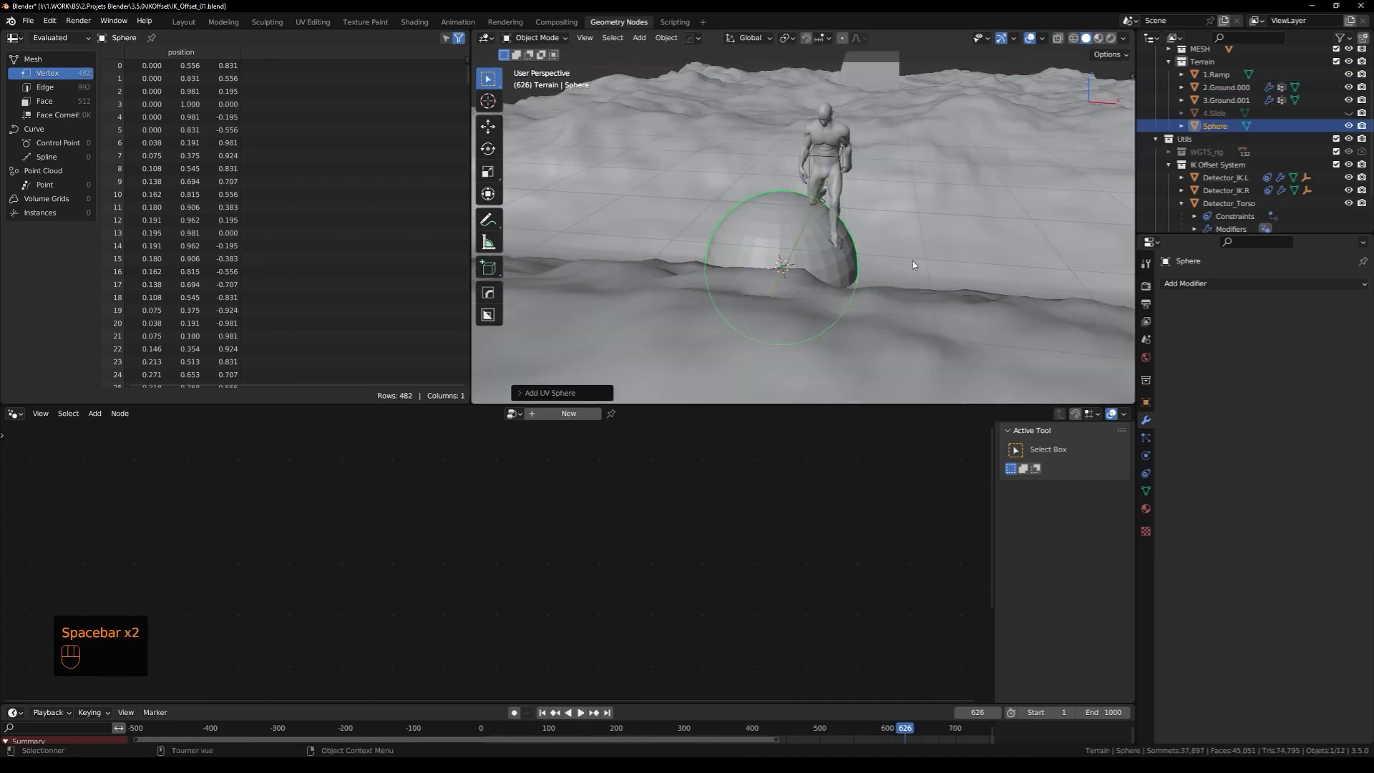
Reposition the UV sphere under the walking character's feet and scale it along Z
{"action": "key", "text": "g"}
{"action": "key", "text": "s"}
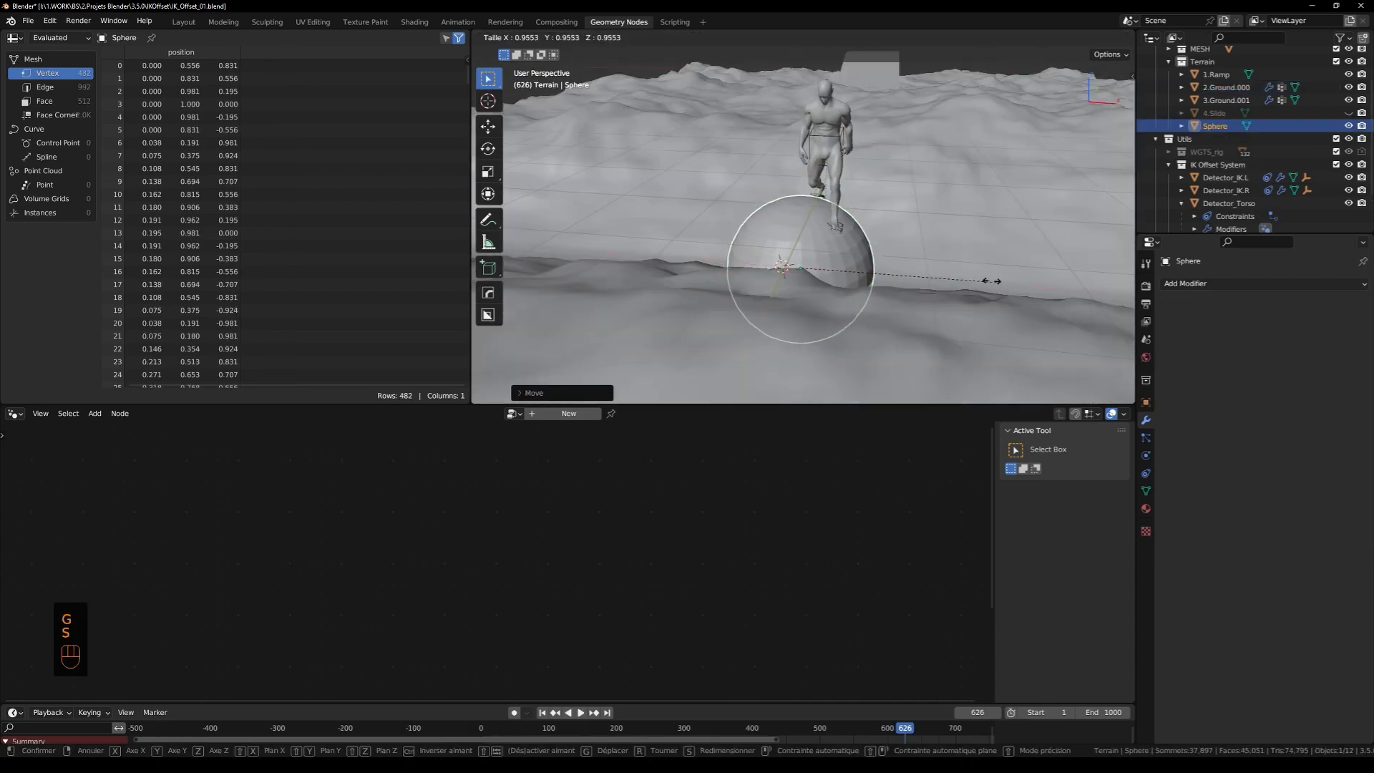
{"action": "key", "text": "z"}
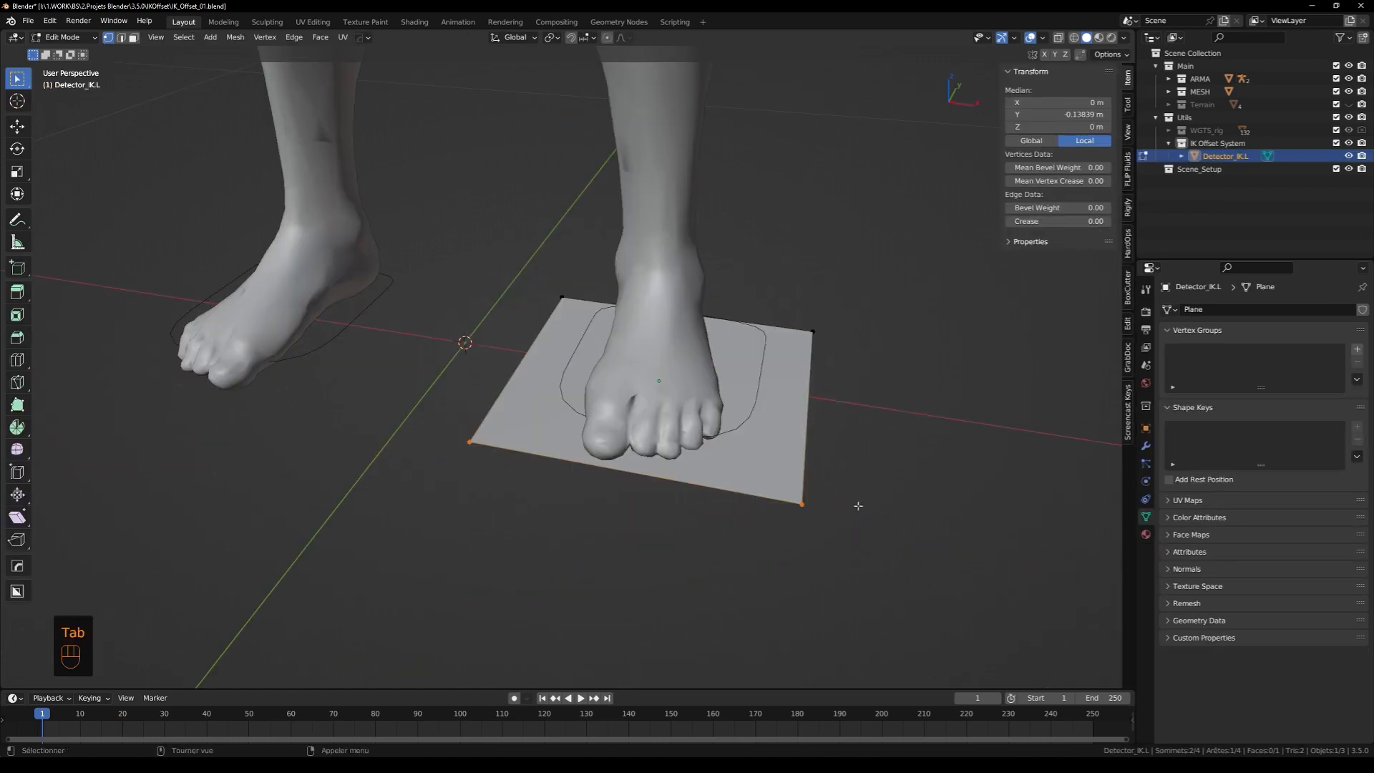
Merge the two selected front vertices of the Detector_IK.L plane
{"action": "key", "text": "m"}
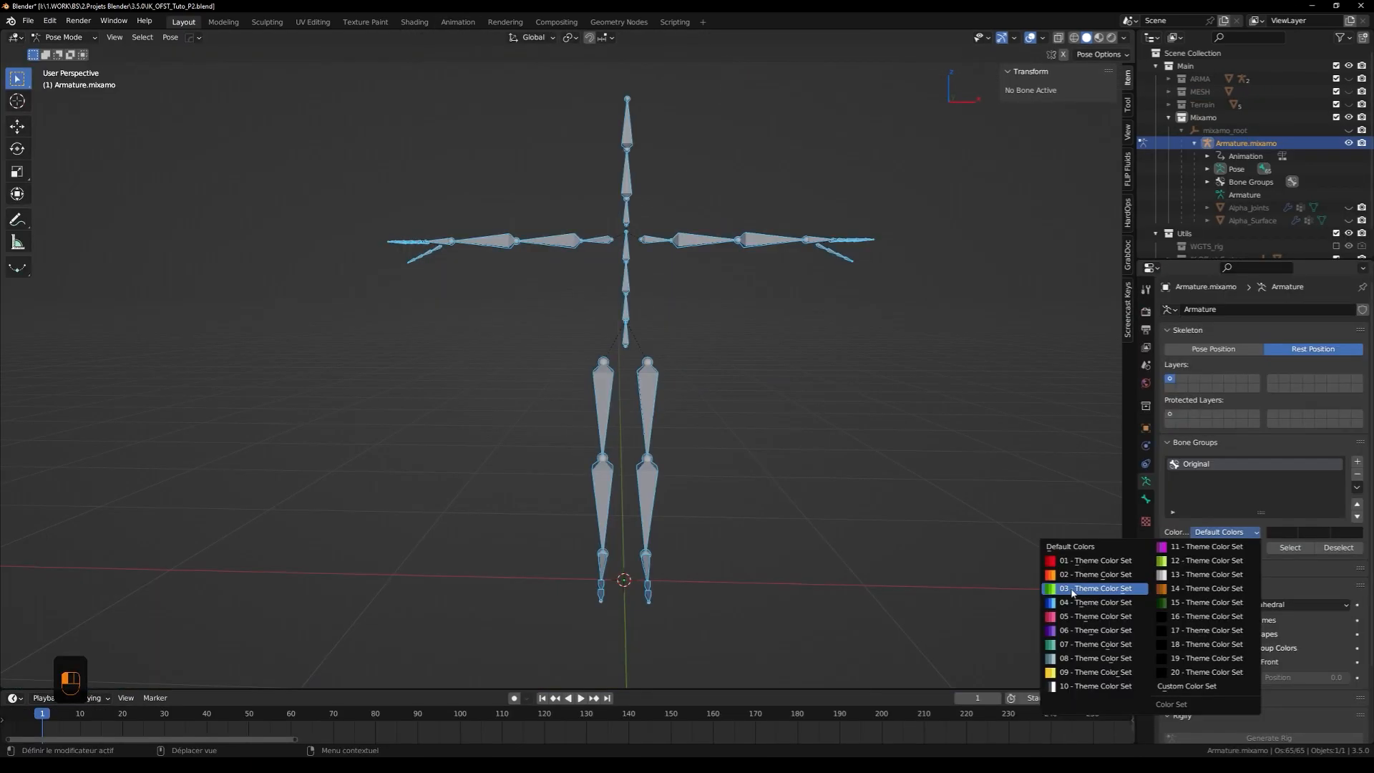
Give the Original bone group the 03 theme color set and put the Mixamo armature in Pose Position
{"action": "left_click", "coordinate": [1095, 588]}
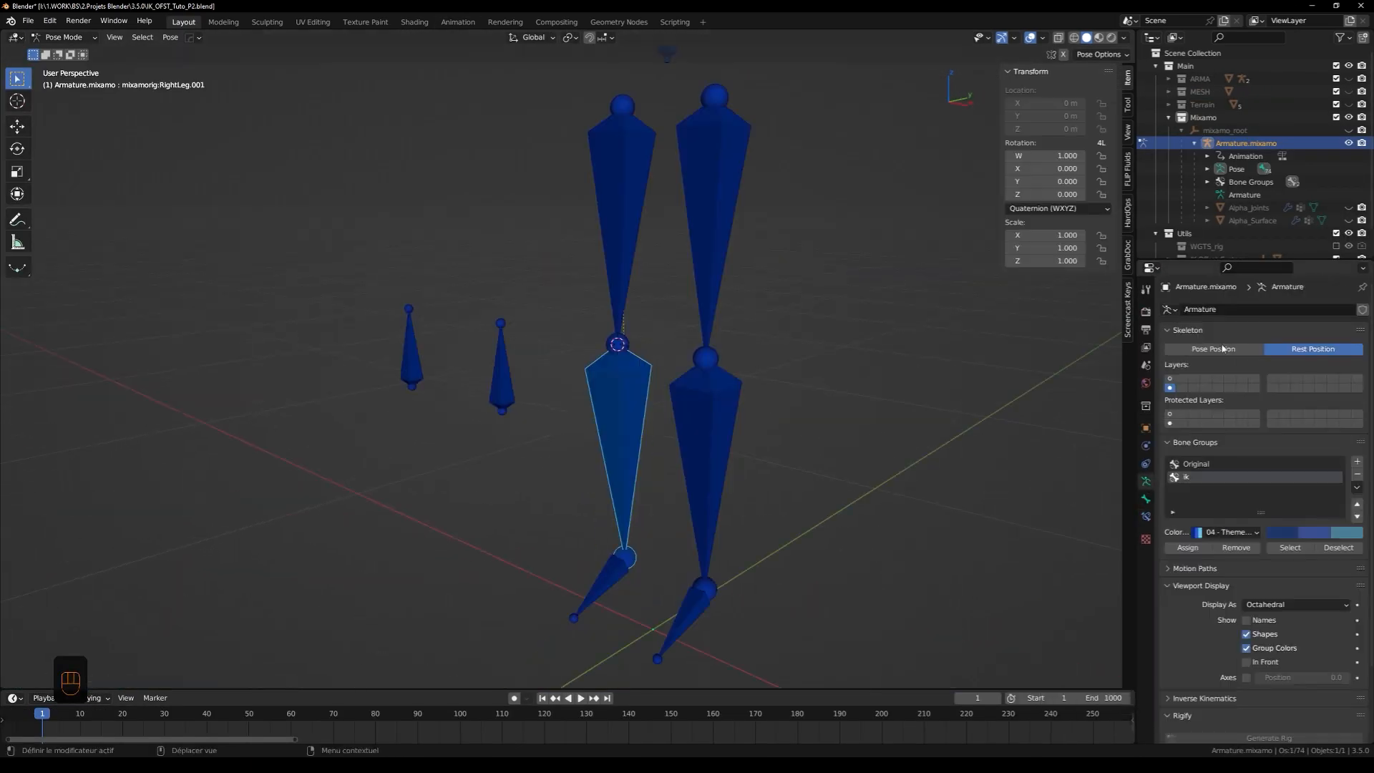
{"action": "left_click", "coordinate": [1222, 349]}
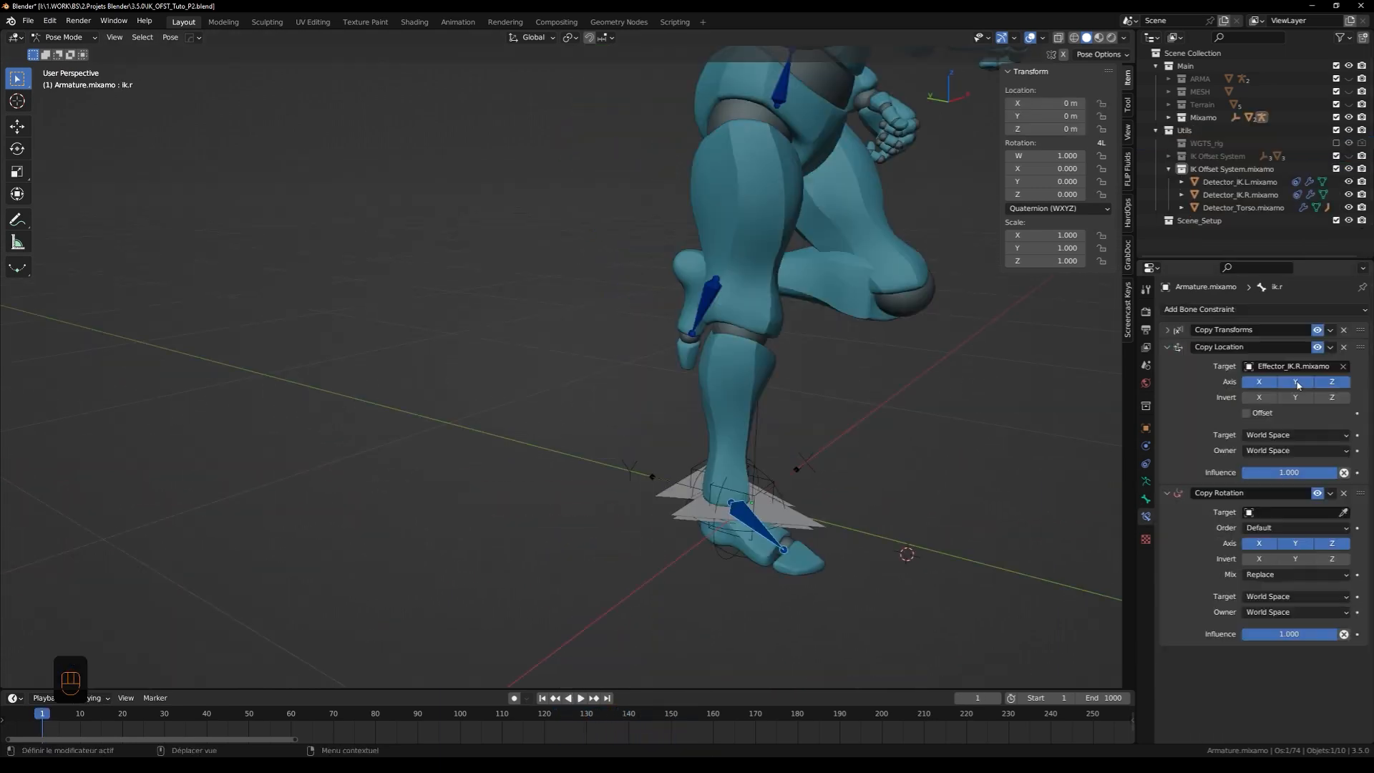
Turn off the Y axis and enable Offset in the ik.r bone's Copy Location constraint, and play the animation
{"action": "left_click", "coordinate": [1296, 382]}
{"action": "left_click", "coordinate": [1246, 413]}
{"action": "key", "text": "space"}
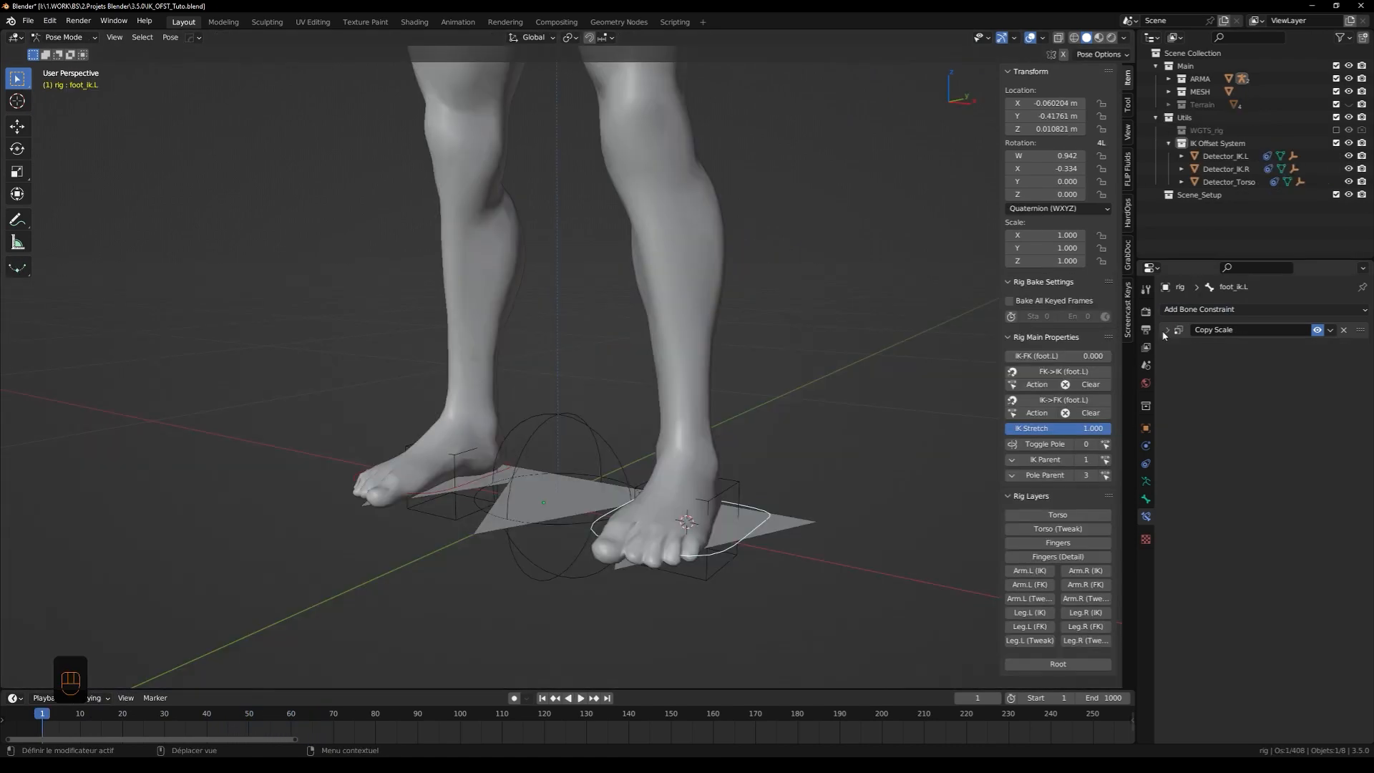
Add a Copy Location constraint and one further bone constraint to the foot_ik.L bone
{"action": "left_click", "coordinate": [1202, 310]}
{"action": "left_click", "coordinate": [1138, 344]}
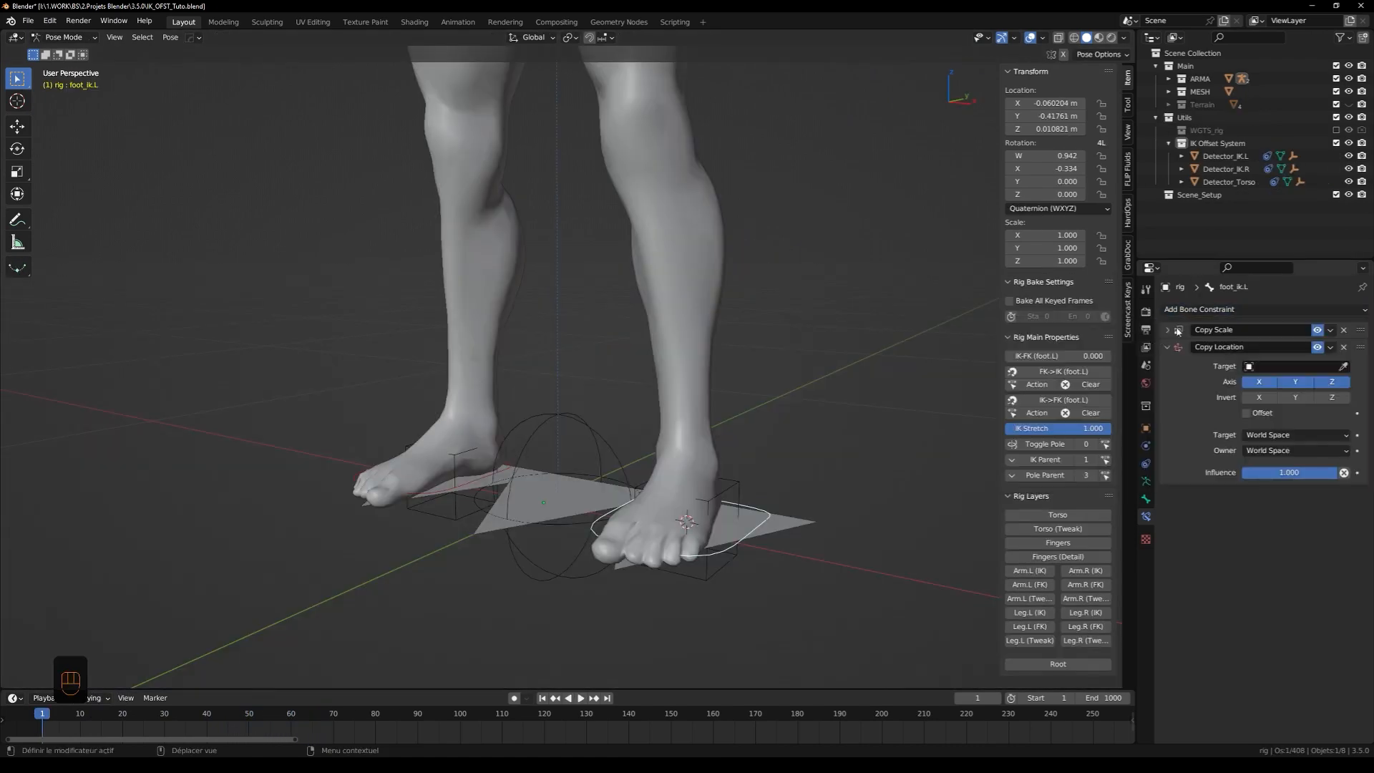
{"action": "left_click", "coordinate": [1188, 309]}
{"action": "left_click", "coordinate": [1059, 360]}
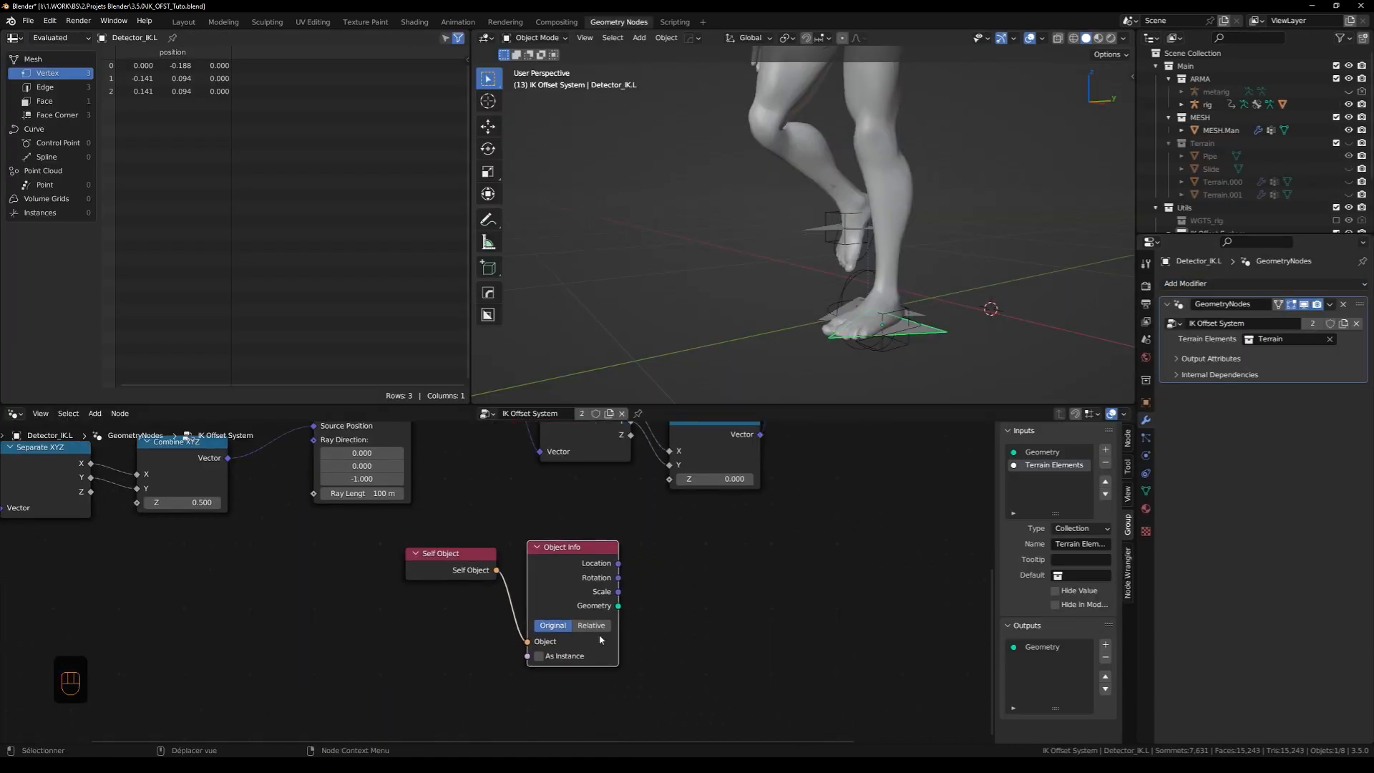
Reposition the Object Info node, link its Location output onward in the node tree, and enter -1 in the following node
{"action": "left_click_drag", "start_coordinate": [572, 547], "coordinate": [516, 547]}
{"action": "middle_click_drag", "start_coordinate": [668, 554], "coordinate": [650, 601]}
{"action": "left_click_drag", "start_coordinate": [543, 609], "coordinate": [608, 566]}
{"action": "middle_click_drag", "start_coordinate": [611, 580], "coordinate": [540, 570]}
{"action": "left_click_drag", "start_coordinate": [591, 612], "coordinate": [644, 608]}
{"action": "left_click", "coordinate": [668, 580]}
{"action": "type", "text": "-1"}
{"action": "scroll", "coordinate": [668, 617], "scroll_direction": "down", "scroll_amount": 1}
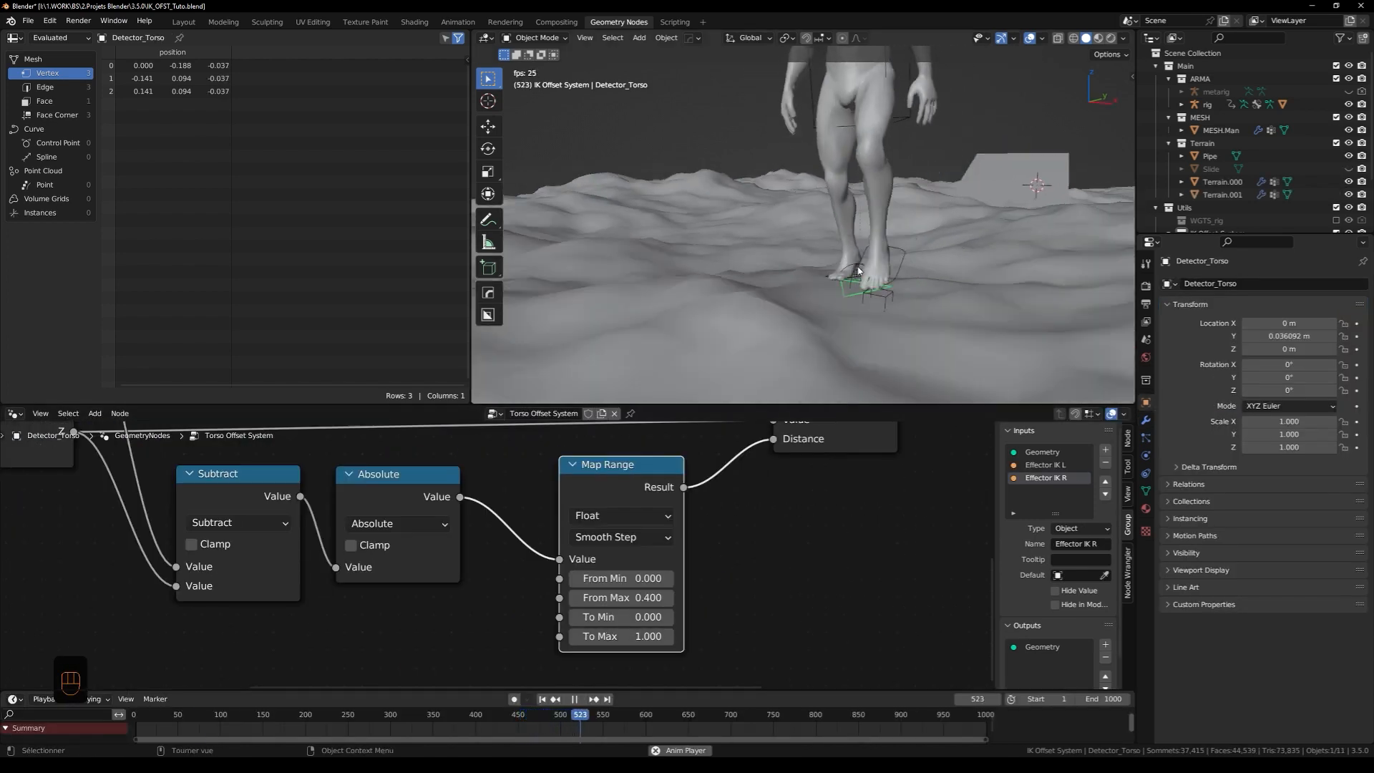
{"action": "scroll", "coordinate": [857, 270], "scroll_direction": "down", "scroll_amount": 4}
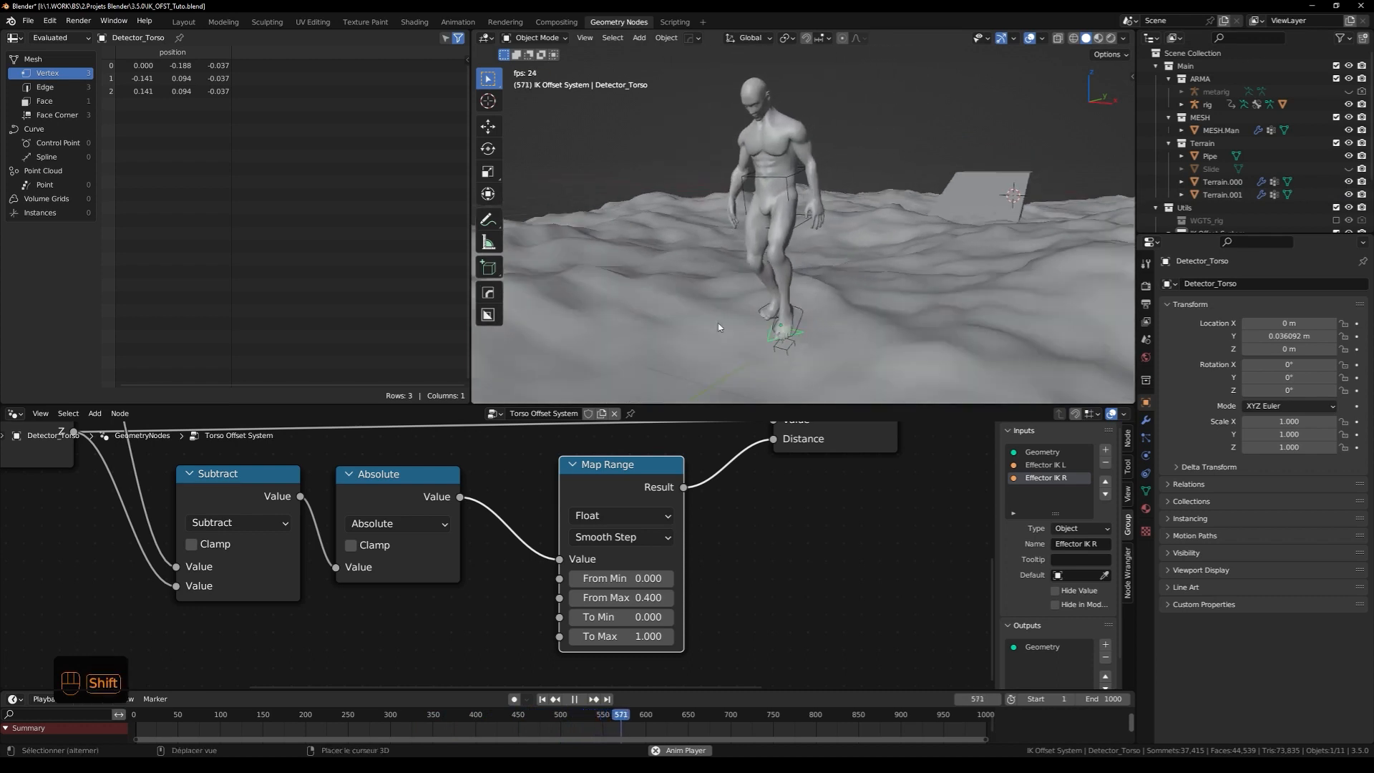
{"action": "middle_click_drag", "start_coordinate": [718, 327], "coordinate": [831, 217], "text": "shift"}
{"action": "mouse_move", "coordinate": [843, 305]}
{"action": "middle_mouse_down"}
{"action": "mouse_move", "coordinate": [727, 322]}
{"action": "mouse_move", "coordinate": [693, 289]}
{"action": "mouse_move", "coordinate": [704, 312]}
{"action": "mouse_move", "coordinate": [871, 335]}
{"action": "mouse_move", "coordinate": [858, 291]}
{"action": "middle_mouse_up"}
{"action": "key", "text": "space"}
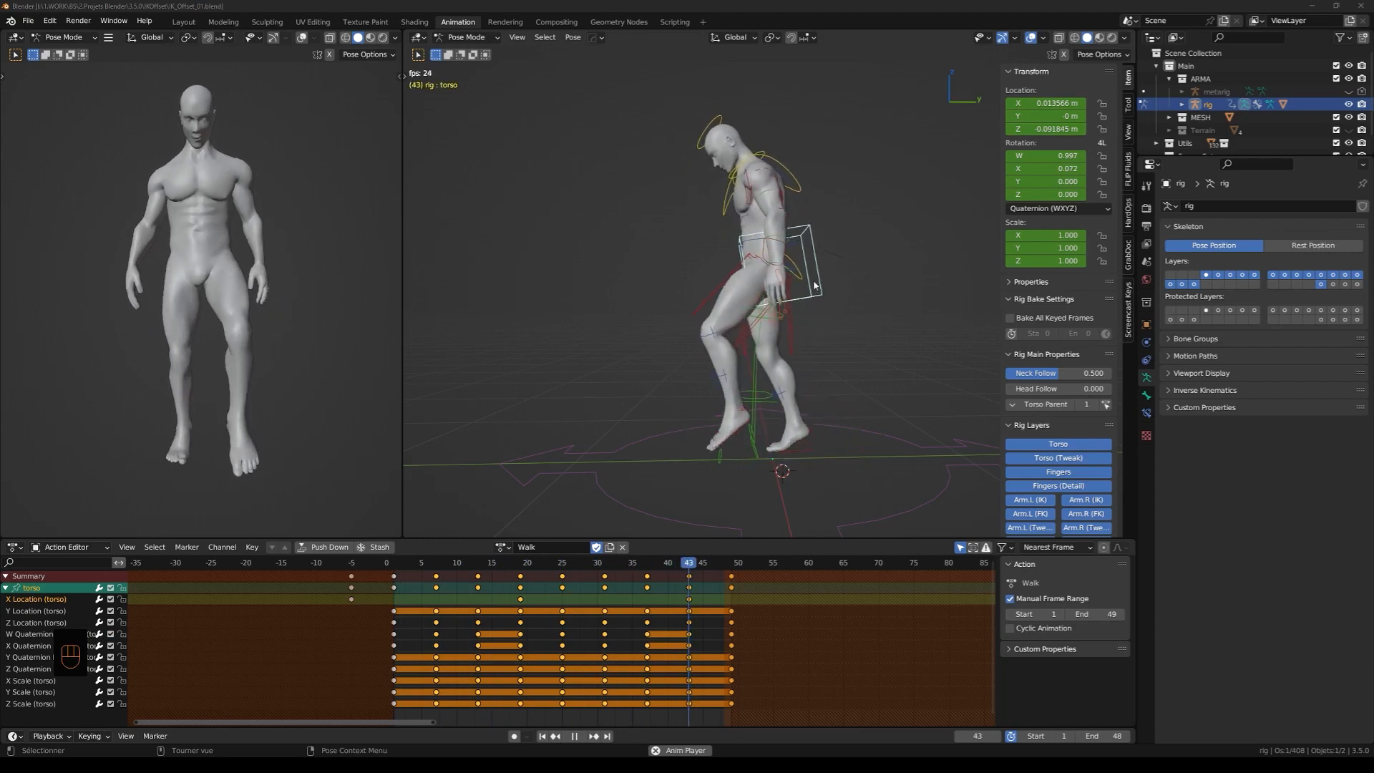
Push the Walk action down onto an NLA track and display the Nonlinear Animation editor
{"action": "left_click", "coordinate": [331, 547]}
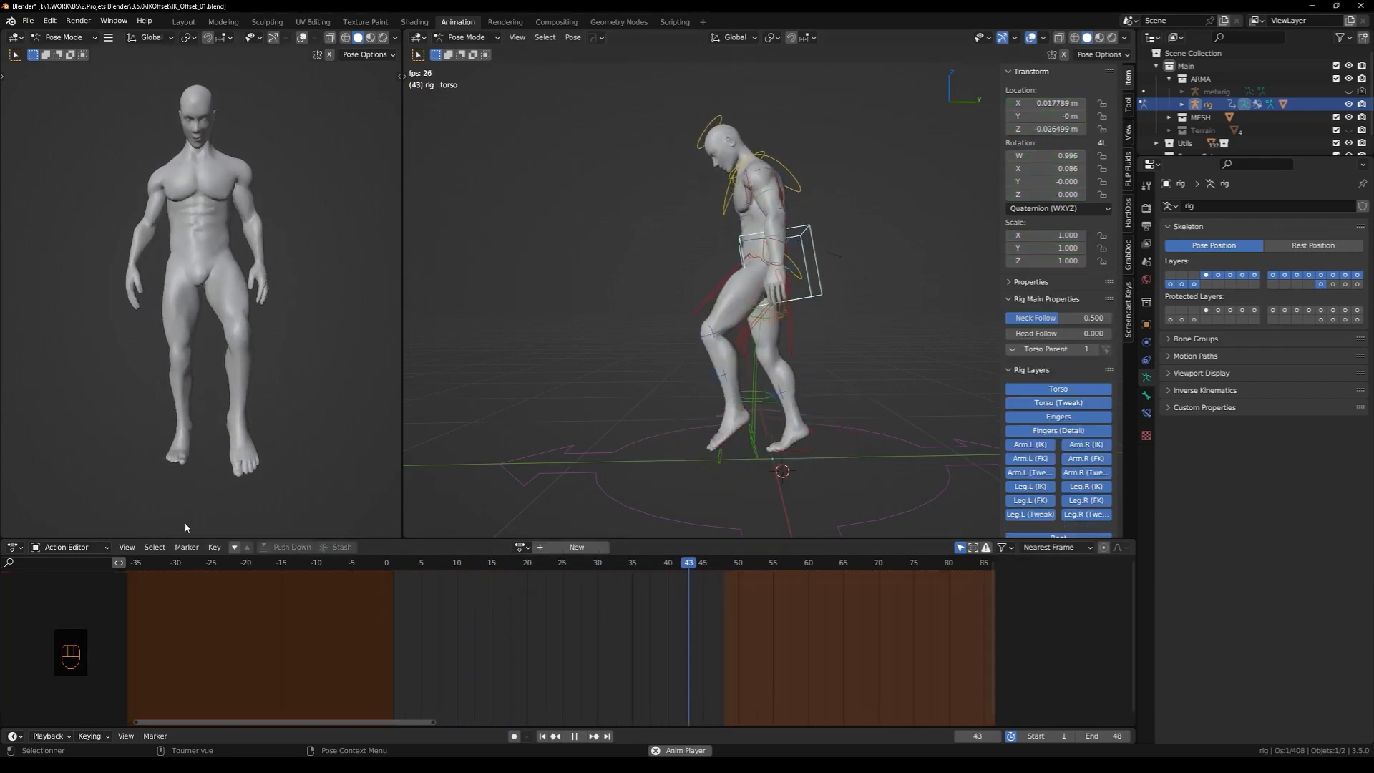
{"action": "left_click", "coordinate": [14, 547]}
{"action": "left_click", "coordinate": [188, 642]}
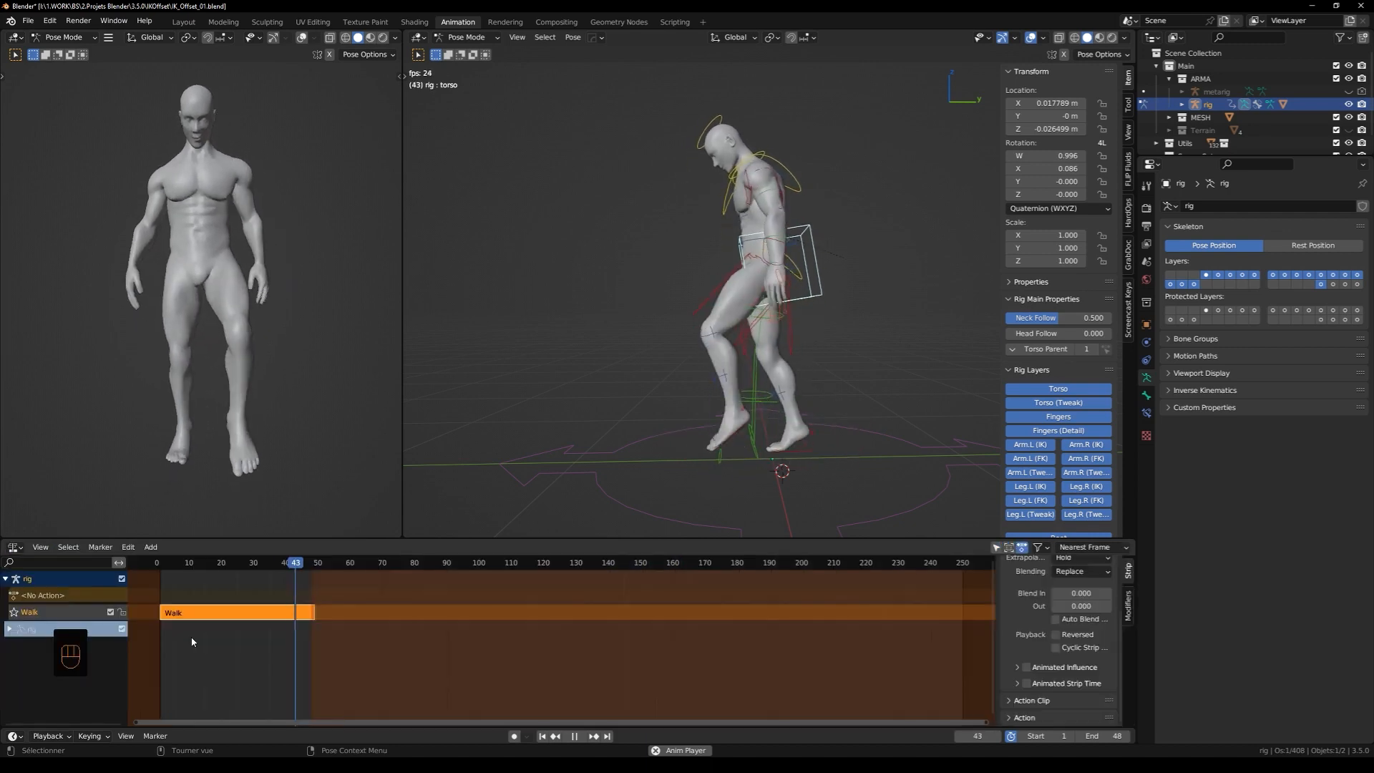
Set the Walk strip's Repeat to 30 in its action clip settings
{"action": "left_click", "coordinate": [1031, 699]}
{"action": "scroll", "coordinate": [1044, 687], "scroll_direction": "down", "scroll_amount": 1}
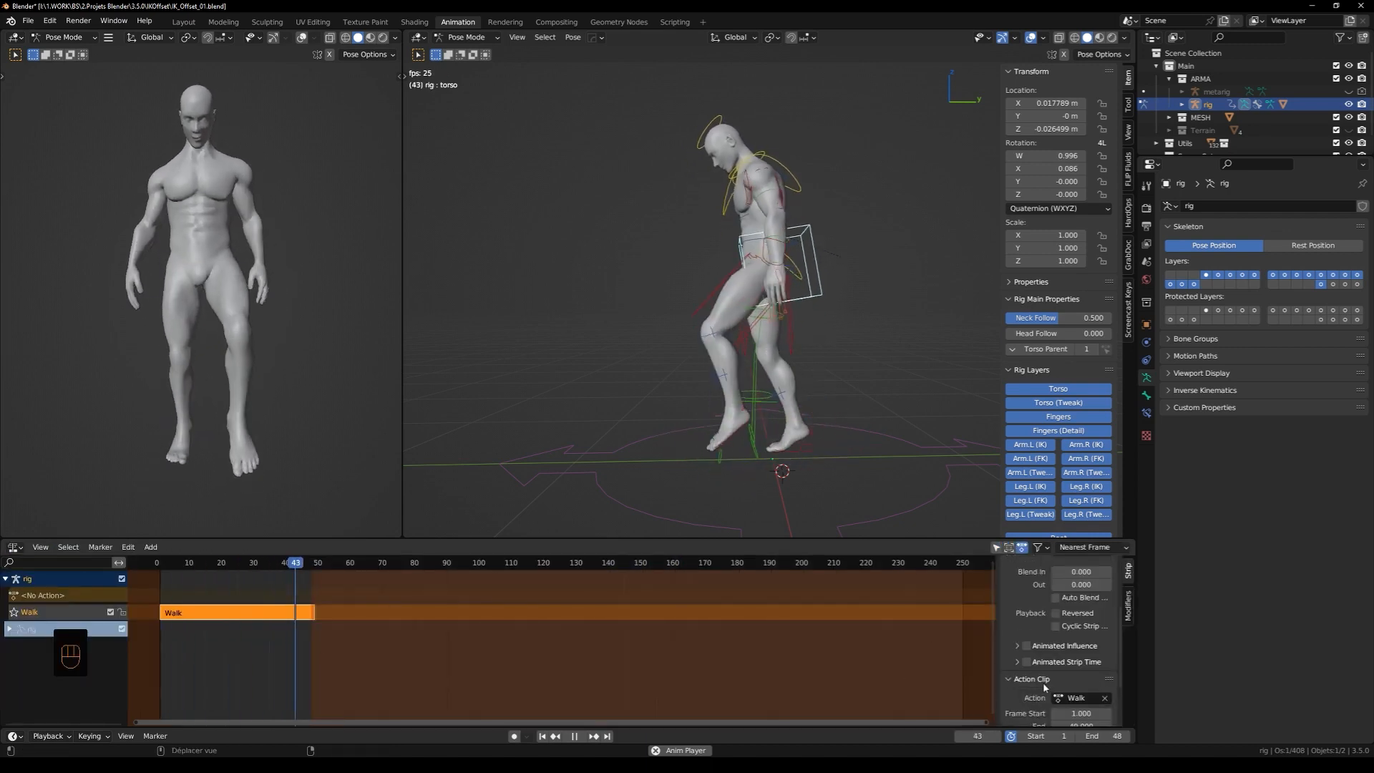
{"action": "scroll", "coordinate": [1044, 687], "scroll_direction": "down", "scroll_amount": 4}
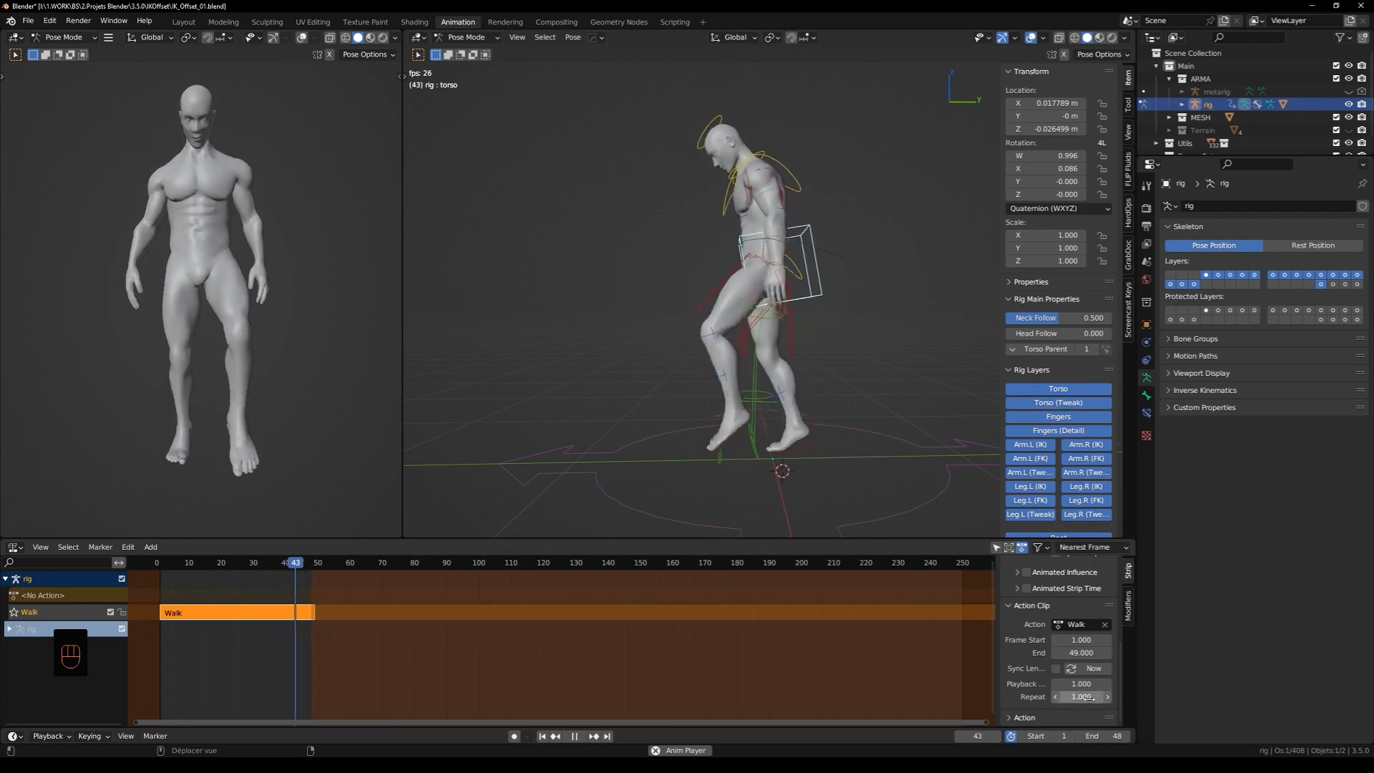
{"action": "left_click", "coordinate": [1081, 696]}
{"action": "type", "text": "30"}
{"action": "key", "text": "Return"}
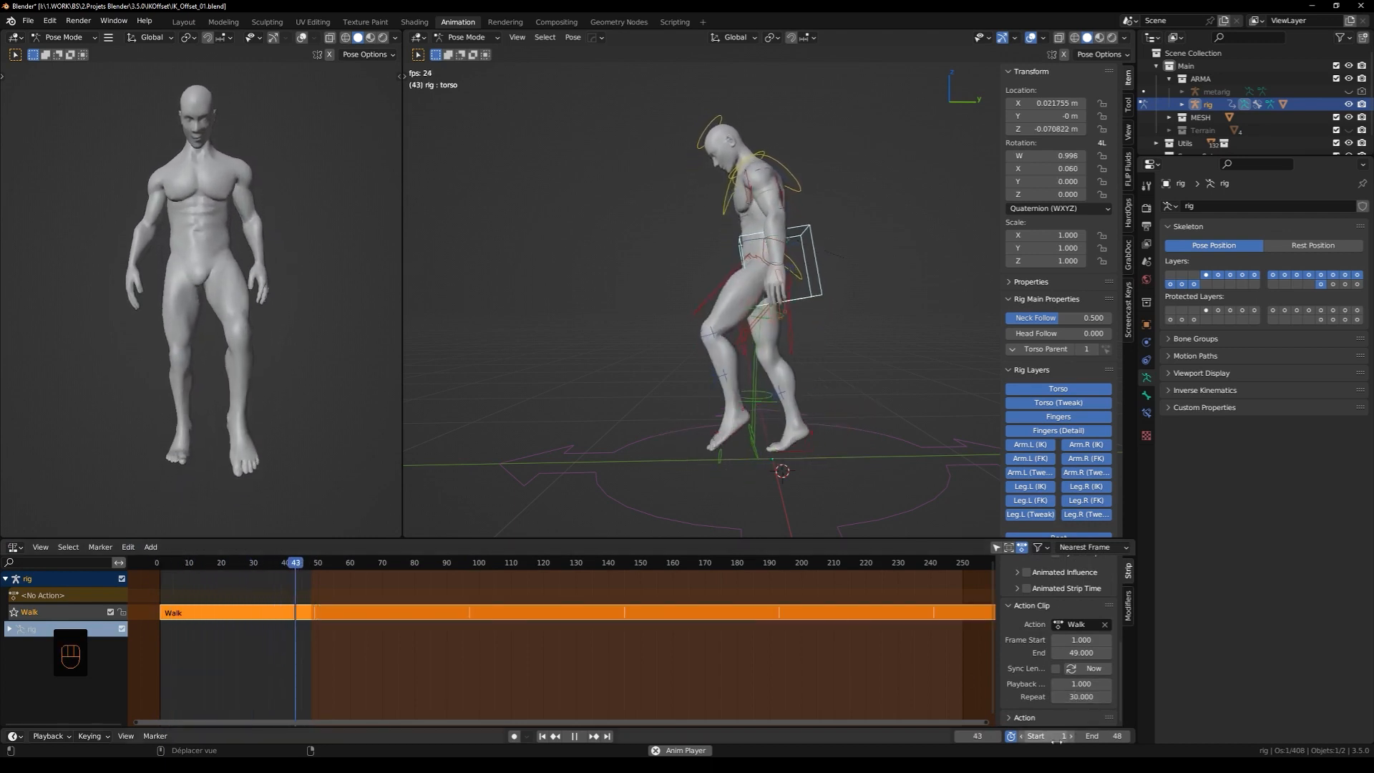
Turn off the preview range, stop playback and return to frame 1
{"action": "left_click", "coordinate": [1011, 736]}
{"action": "middle_click_drag", "start_coordinate": [826, 317], "coordinate": [754, 343], "text": "shift"}
{"action": "middle_click_drag", "start_coordinate": [701, 426], "coordinate": [755, 398], "text": "shift"}
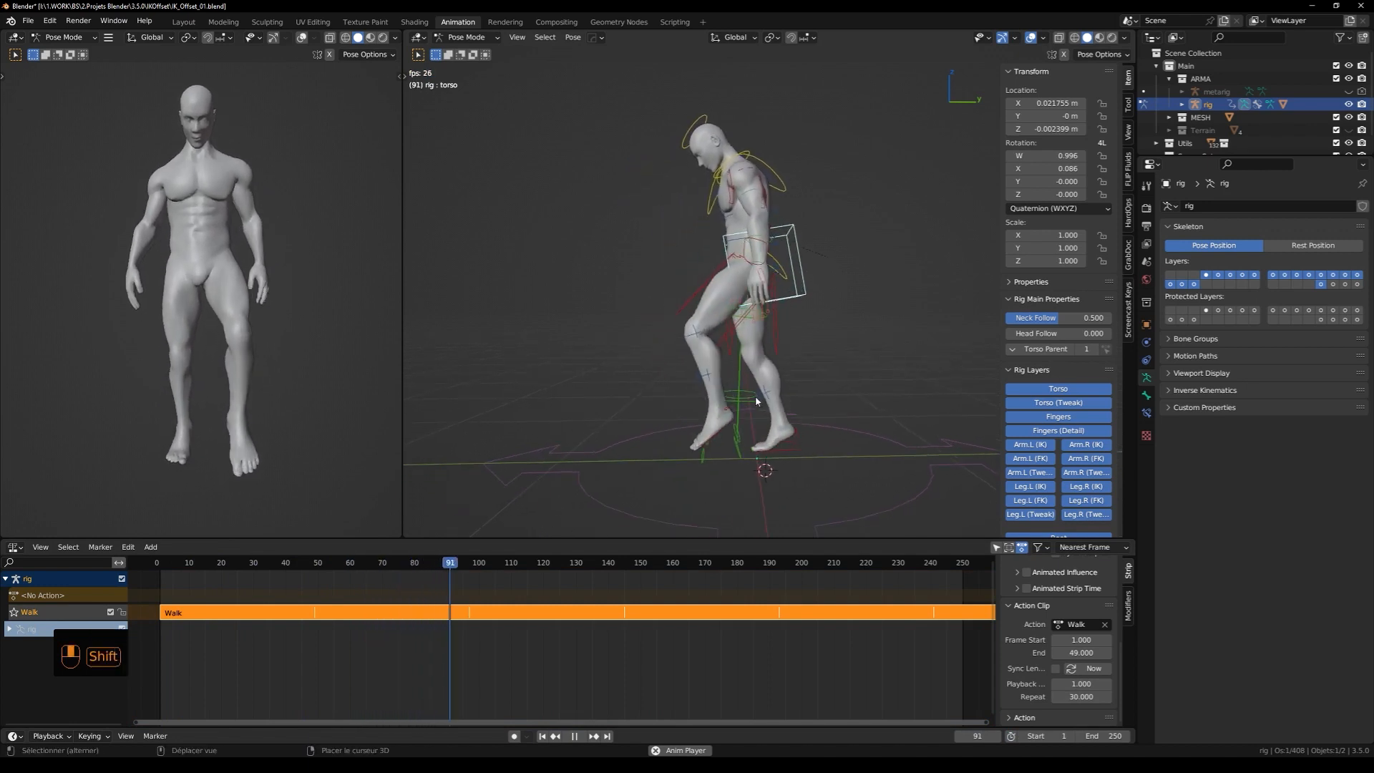
{"action": "key", "text": "space"}
{"action": "key", "text": "shift+Left"}
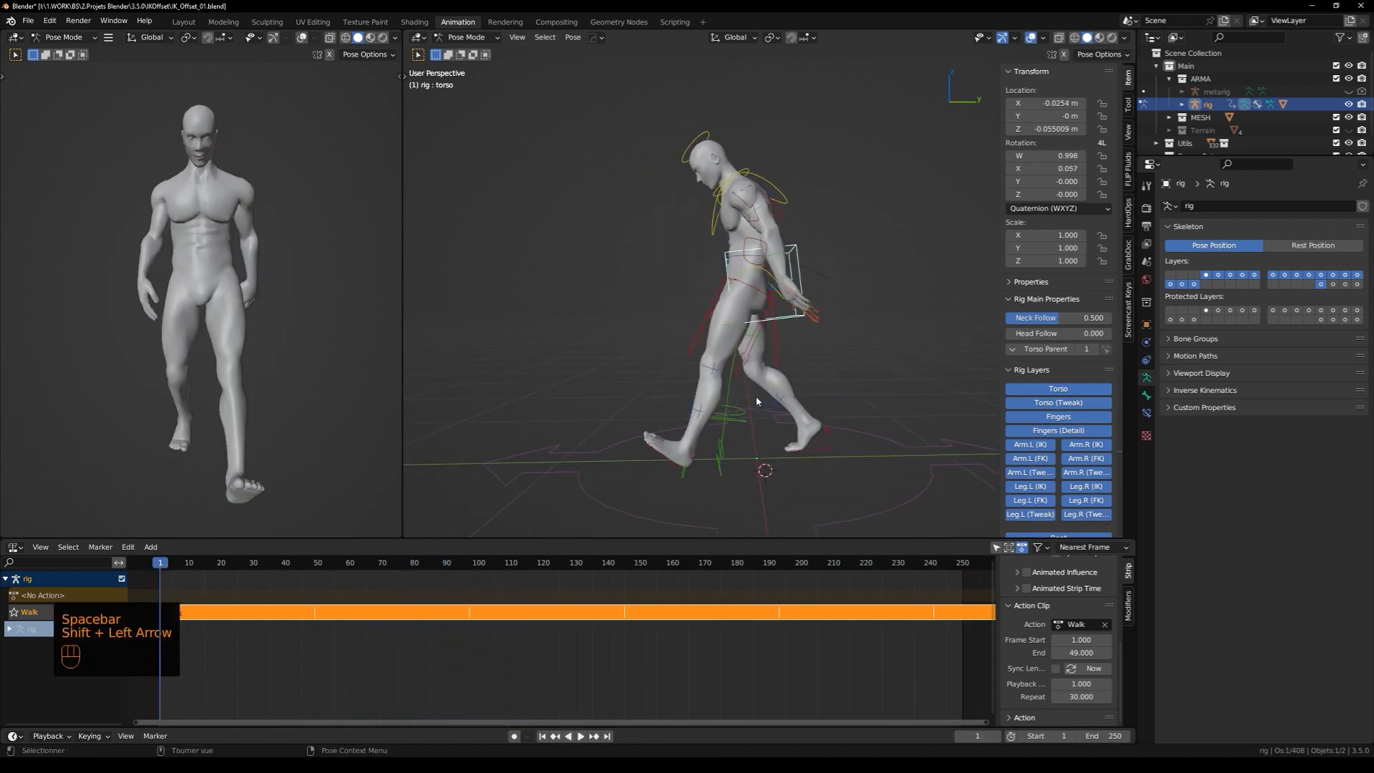
Select the rig's root bone and view the character in the right orthographic view
{"action": "middle_click_drag", "start_coordinate": [745, 389], "coordinate": [814, 345], "text": "shift"}
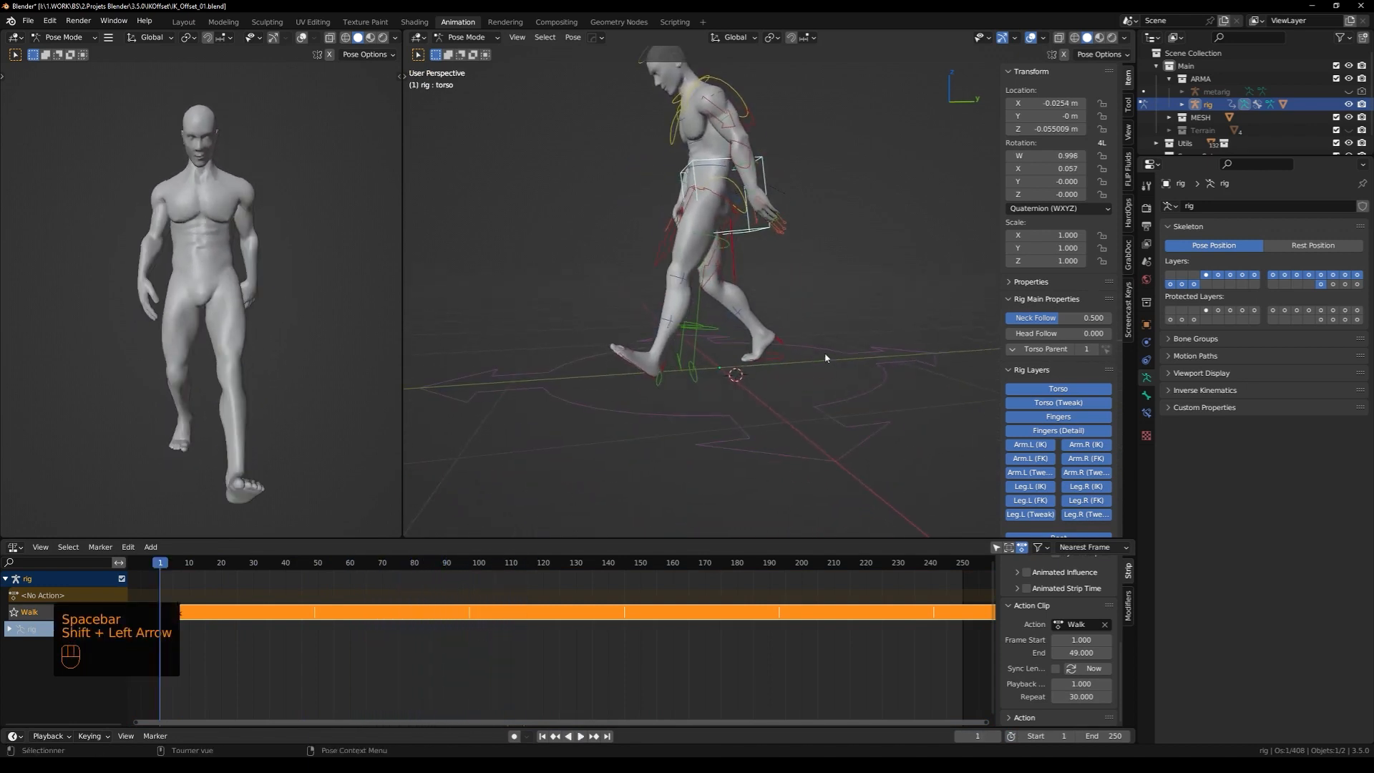
{"action": "left_click", "coordinate": [708, 336]}
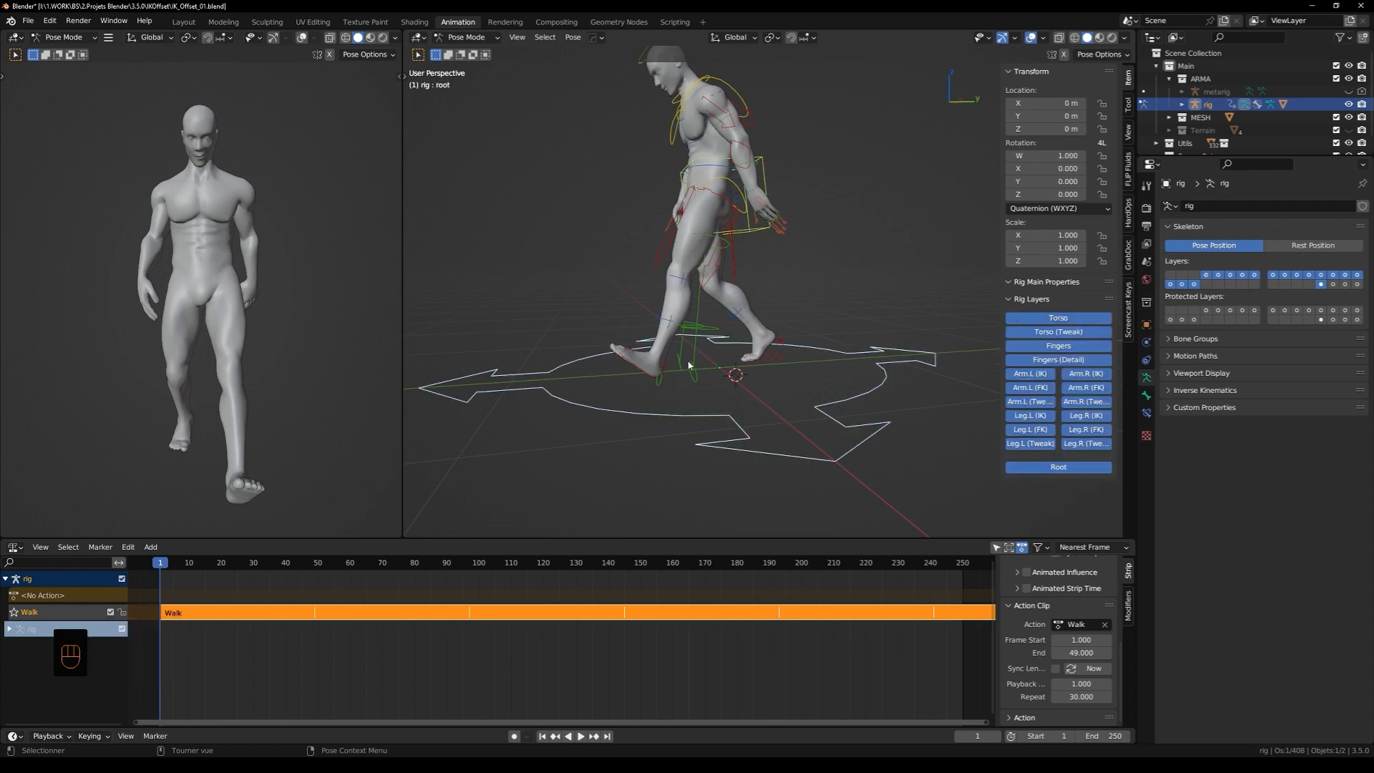
{"action": "mouse_move", "coordinate": [1058, 116]}
{"action": "left_mouse_down"}
{"action": "mouse_move", "coordinate": [1076, 115]}
{"action": "mouse_move", "coordinate": [1024, 116]}
{"action": "mouse_move", "coordinate": [1059, 116]}
{"action": "left_mouse_up"}
{"action": "right_click", "coordinate": [1059, 116]}
{"action": "middle_click_drag", "start_coordinate": [765, 359], "coordinate": [779, 402], "text": "shift"}
{"action": "key", "text": "KP_3"}
{"action": "scroll", "coordinate": [782, 406], "scroll_direction": "up", "scroll_amount": 4}
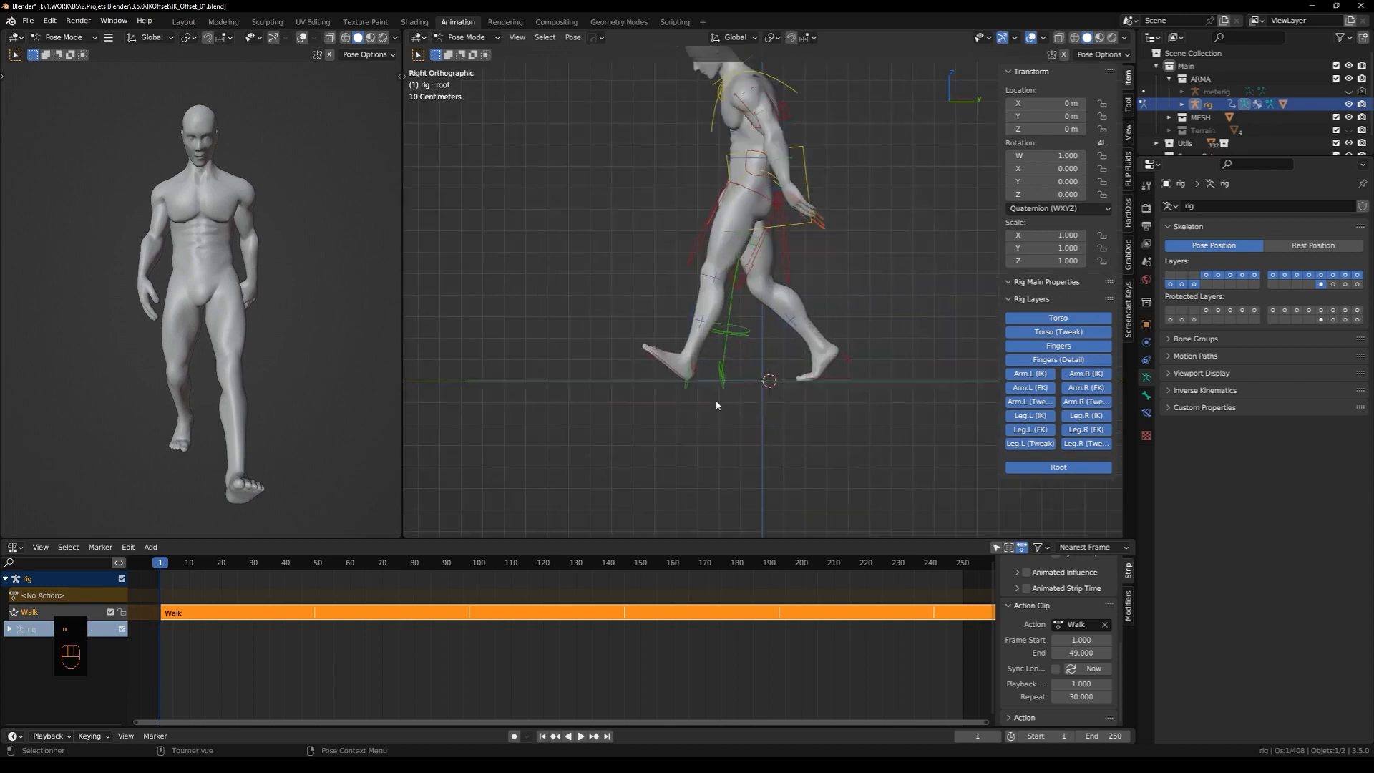
Advance to frame 7, where the front foot is flat, and keyframe only the root bone's Y location
{"action": "key", "text": "Right"}
{"action": "key", "text": "Right"}
{"action": "key", "text": "Right"}
{"action": "key", "text": "Right"}
{"action": "key", "text": "Right"}
{"action": "key", "text": "Right"}
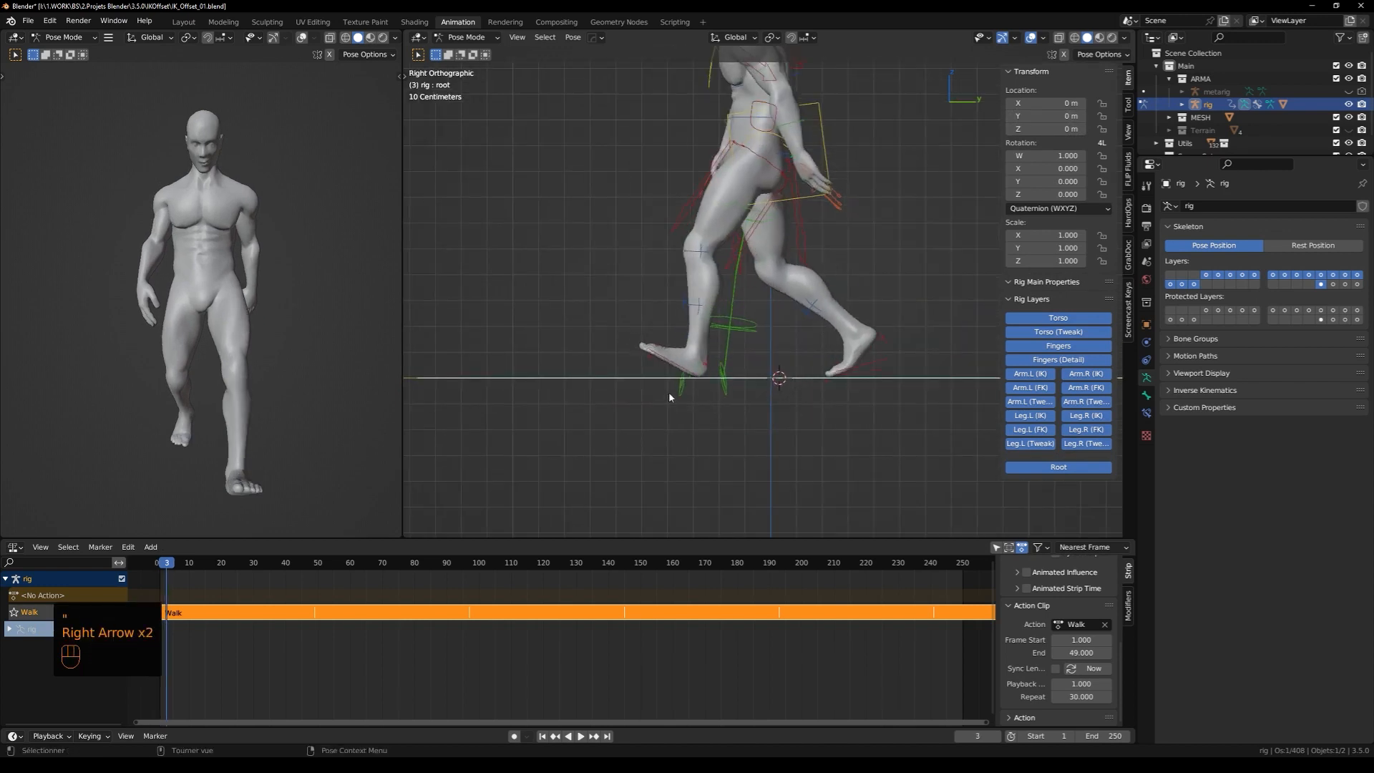
{"action": "key", "text": "Left"}
{"action": "key", "text": "Right"}
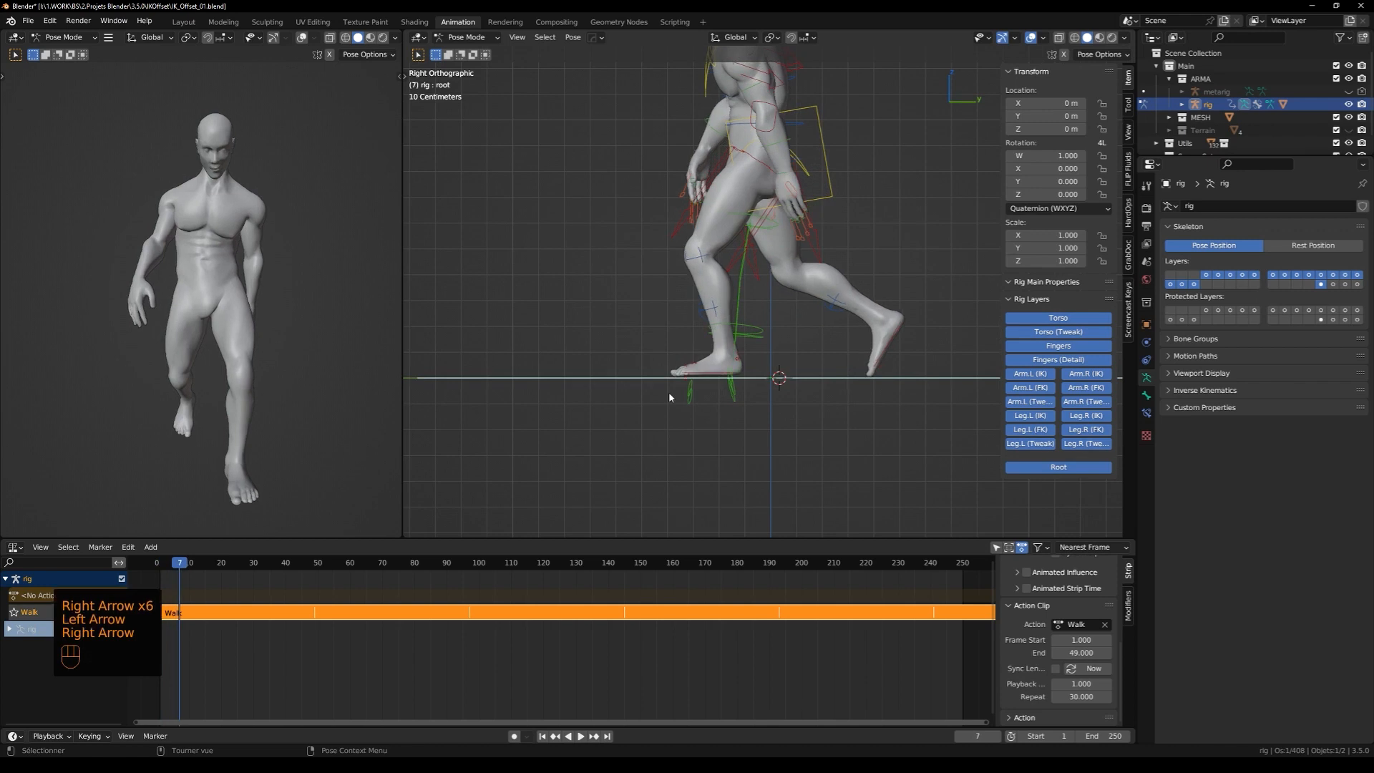
{"action": "scroll", "coordinate": [669, 392], "scroll_direction": "up", "scroll_amount": 3}
{"action": "middle_click_drag", "start_coordinate": [772, 359], "coordinate": [702, 374], "text": "shift"}
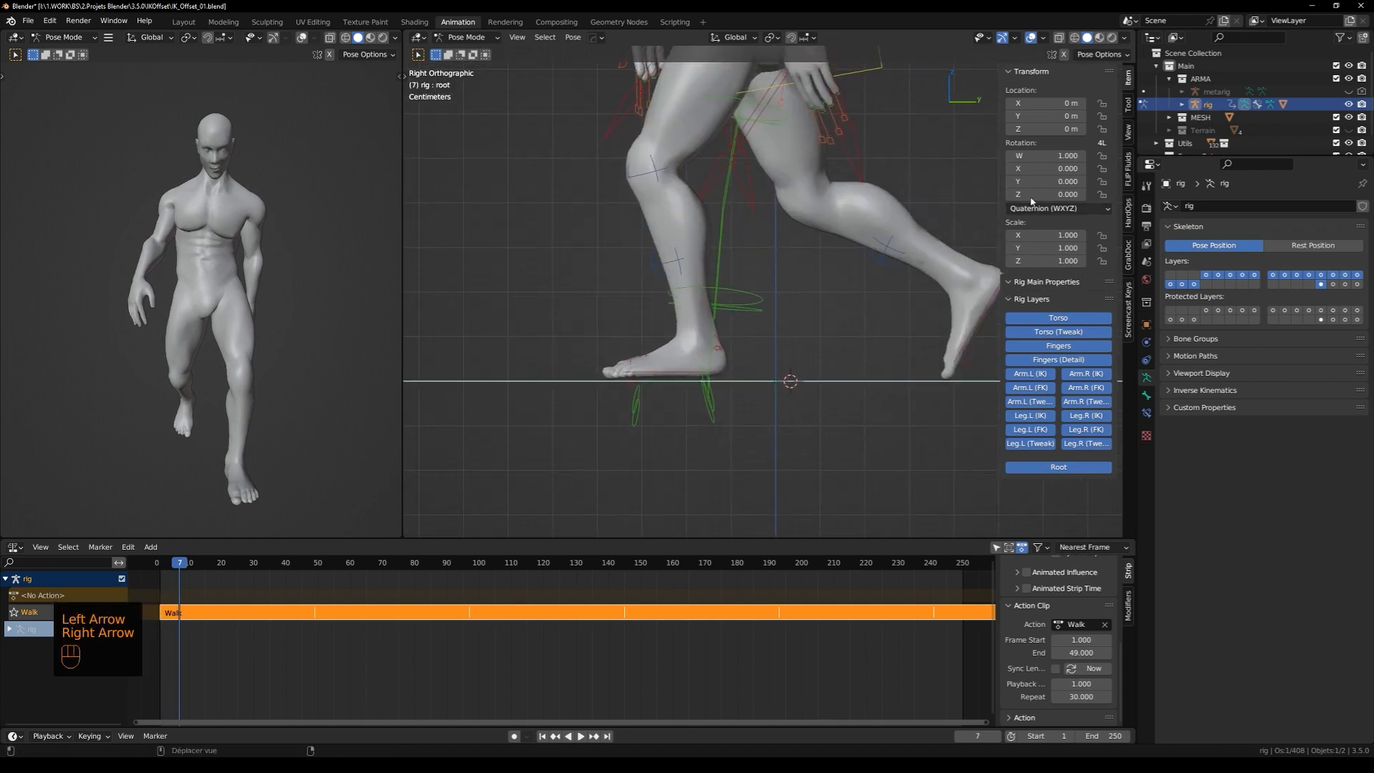
{"action": "right_click", "coordinate": [1045, 115]}
{"action": "left_click", "coordinate": [984, 116]}
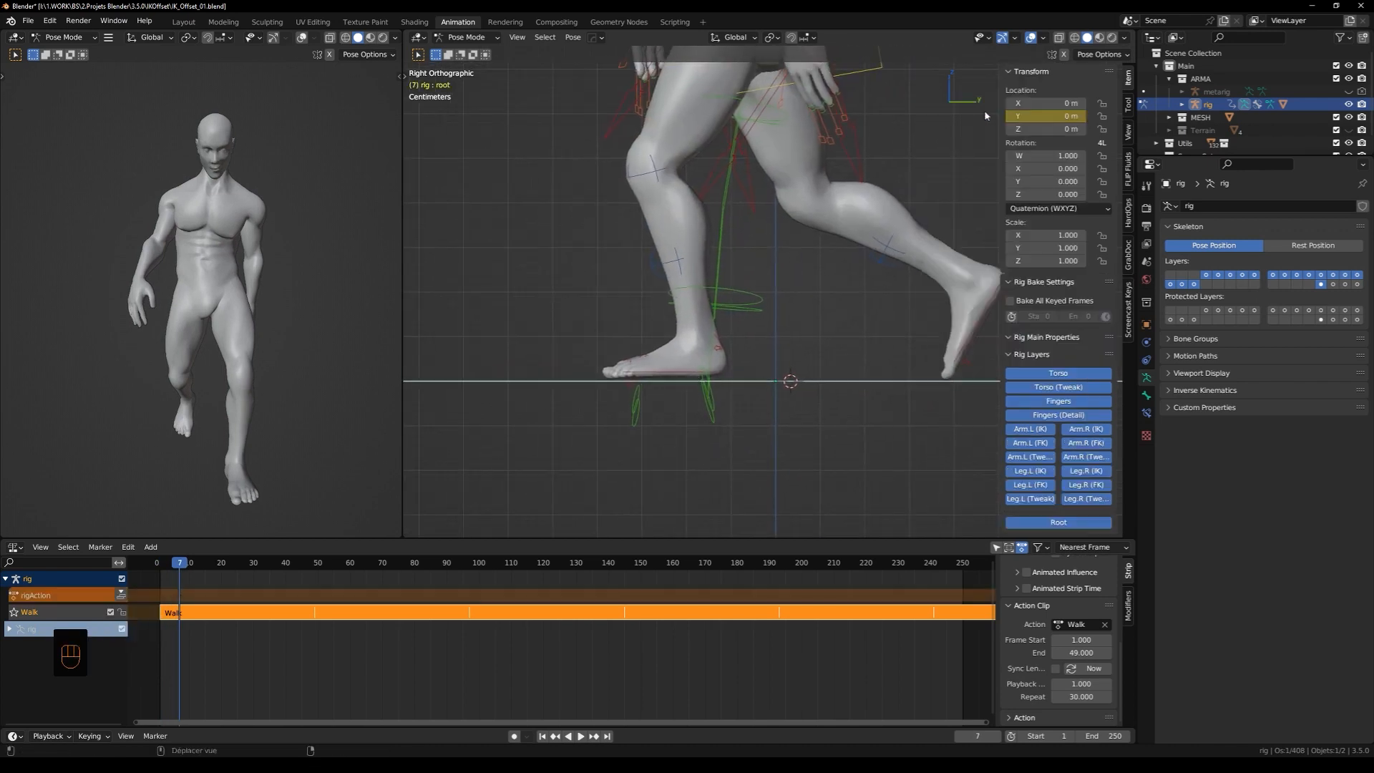
Copy the foot_ik.L control's Y location into a Python Console and start a subtraction from -0.236568
{"action": "left_click", "coordinate": [673, 376]}
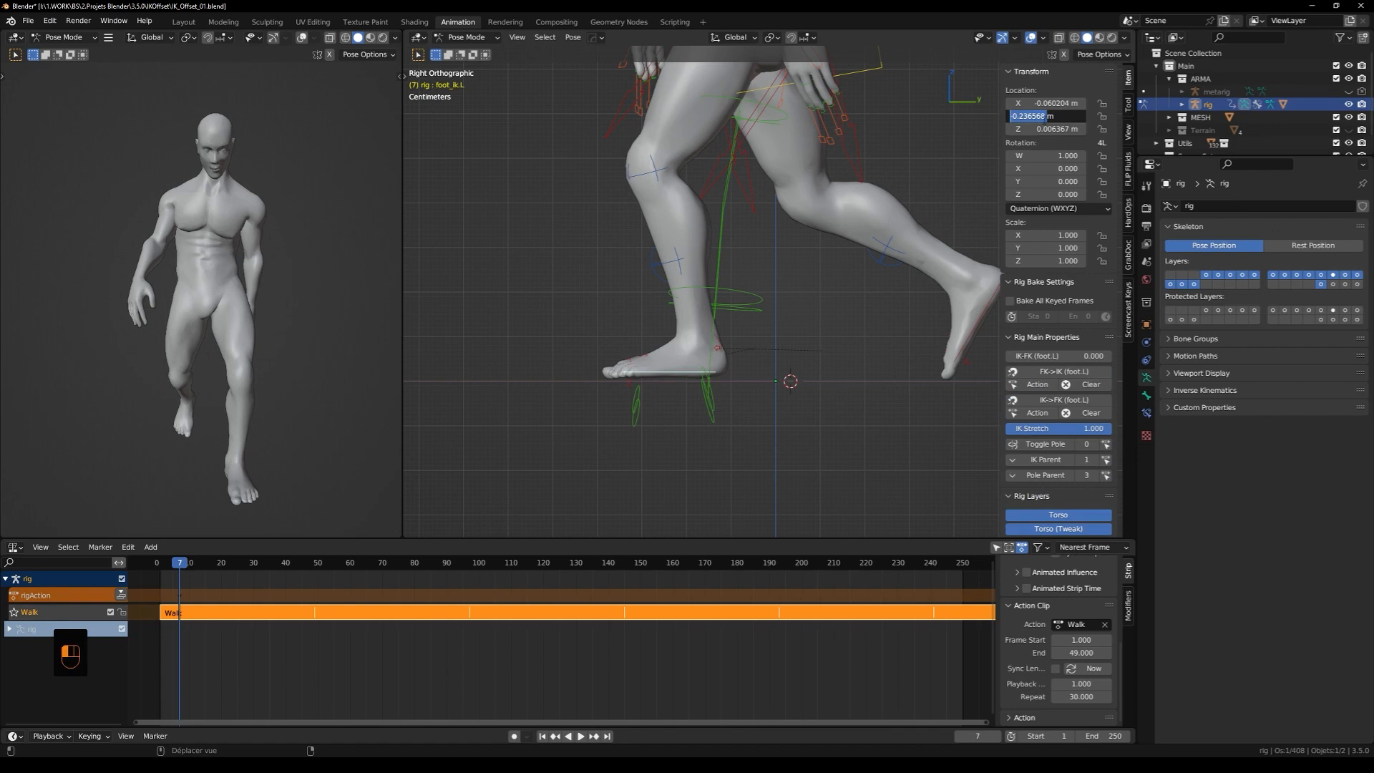
{"action": "left_click", "coordinate": [16, 37]}
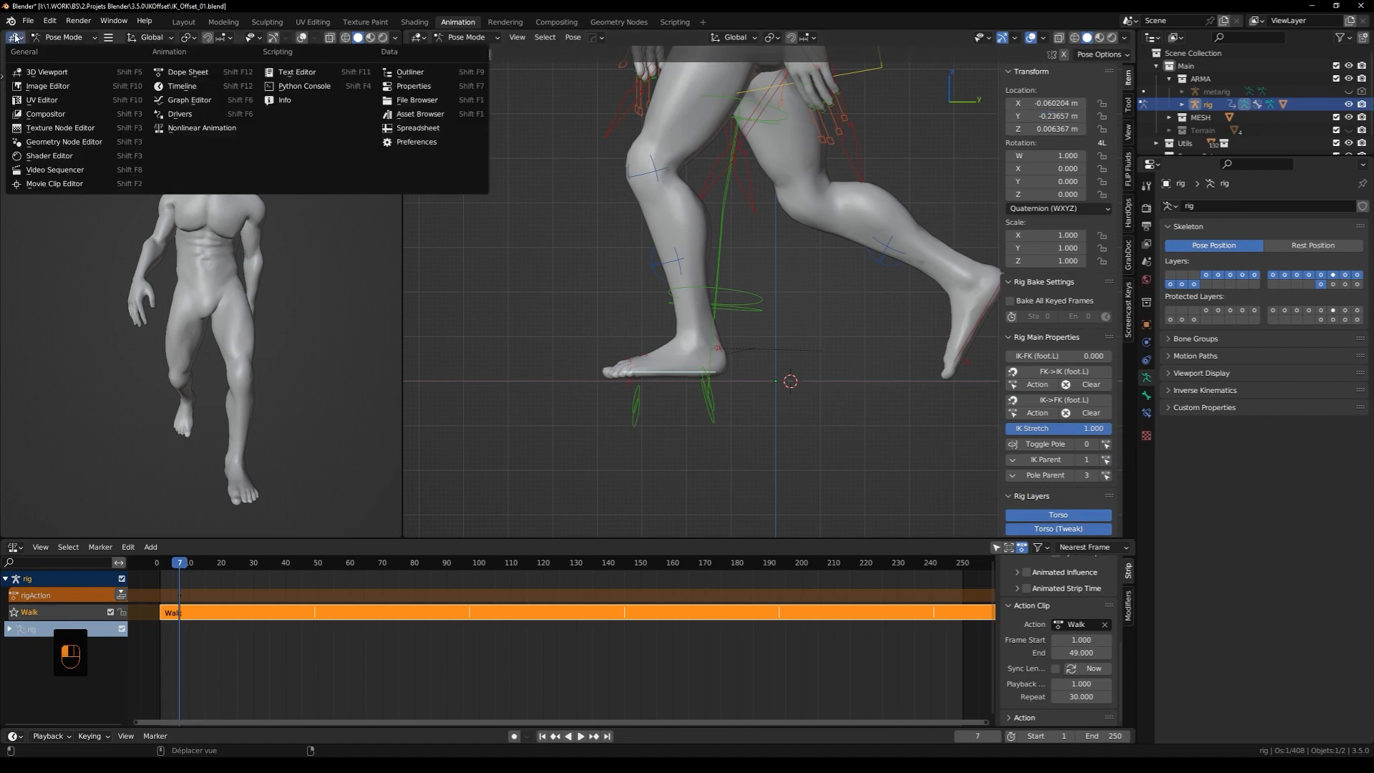
{"action": "left_click", "coordinate": [270, 86]}
{"action": "type", "text": "-0.236566"}
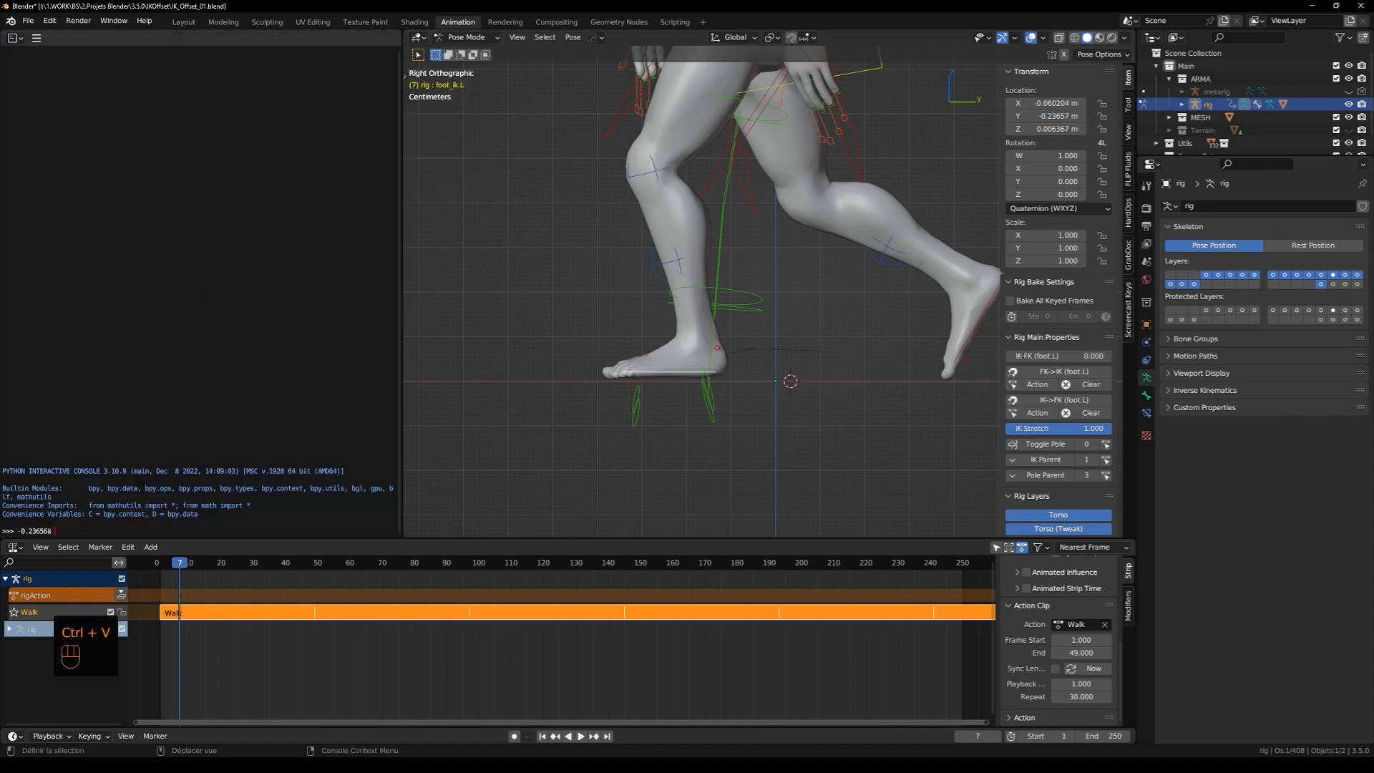
{"action": "type", "text": "-"}
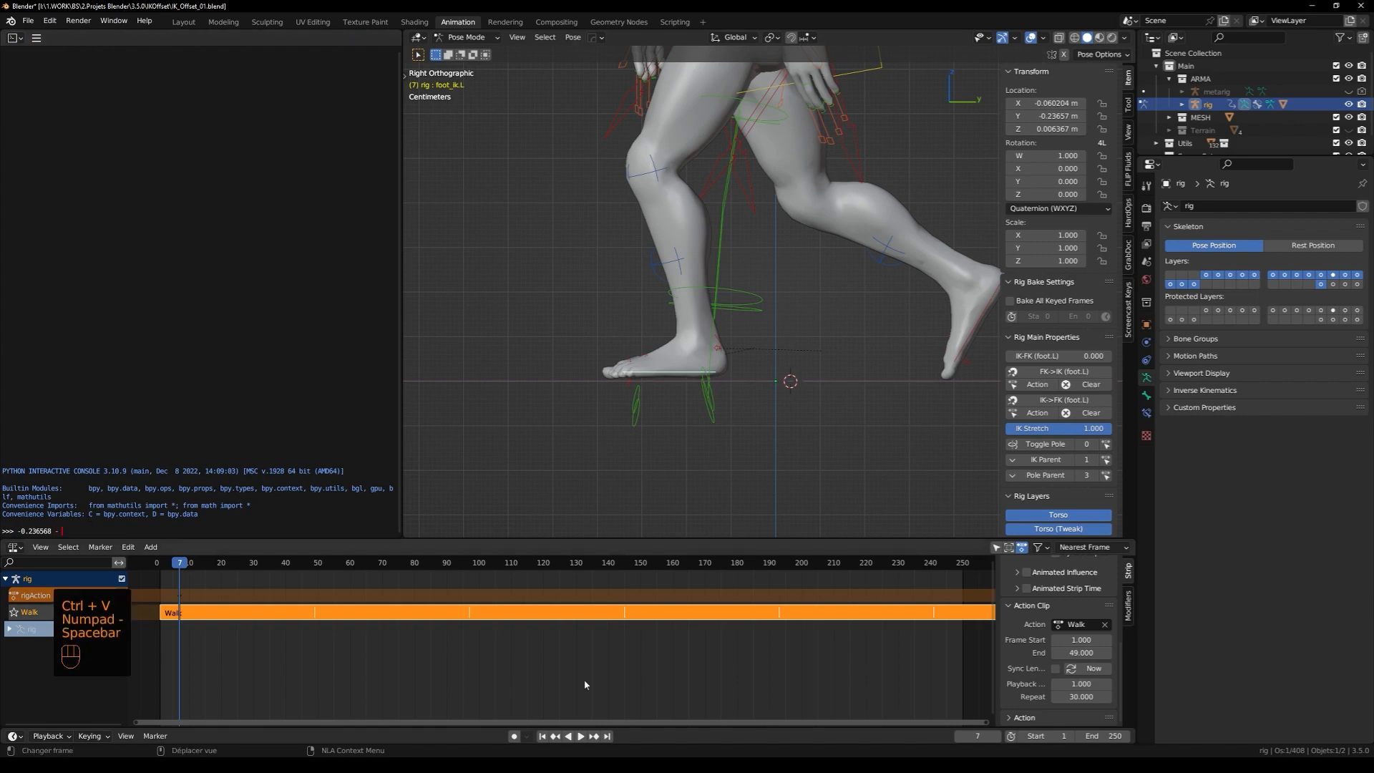
At frame 25, copy the foot_ik.L control's Y location and subtract it from -0.236568 in the Python Console
{"action": "key", "text": "Right"}
{"action": "key", "text": "Right"}
{"action": "key", "text": "Right"}
{"action": "key", "text": "Right"}
{"action": "key", "text": "Right"}
{"action": "key", "text": "Right"}
{"action": "key", "text": "Right"}
{"action": "key", "text": "Right"}
{"action": "key", "text": "Right"}
{"action": "key", "text": "Right"}
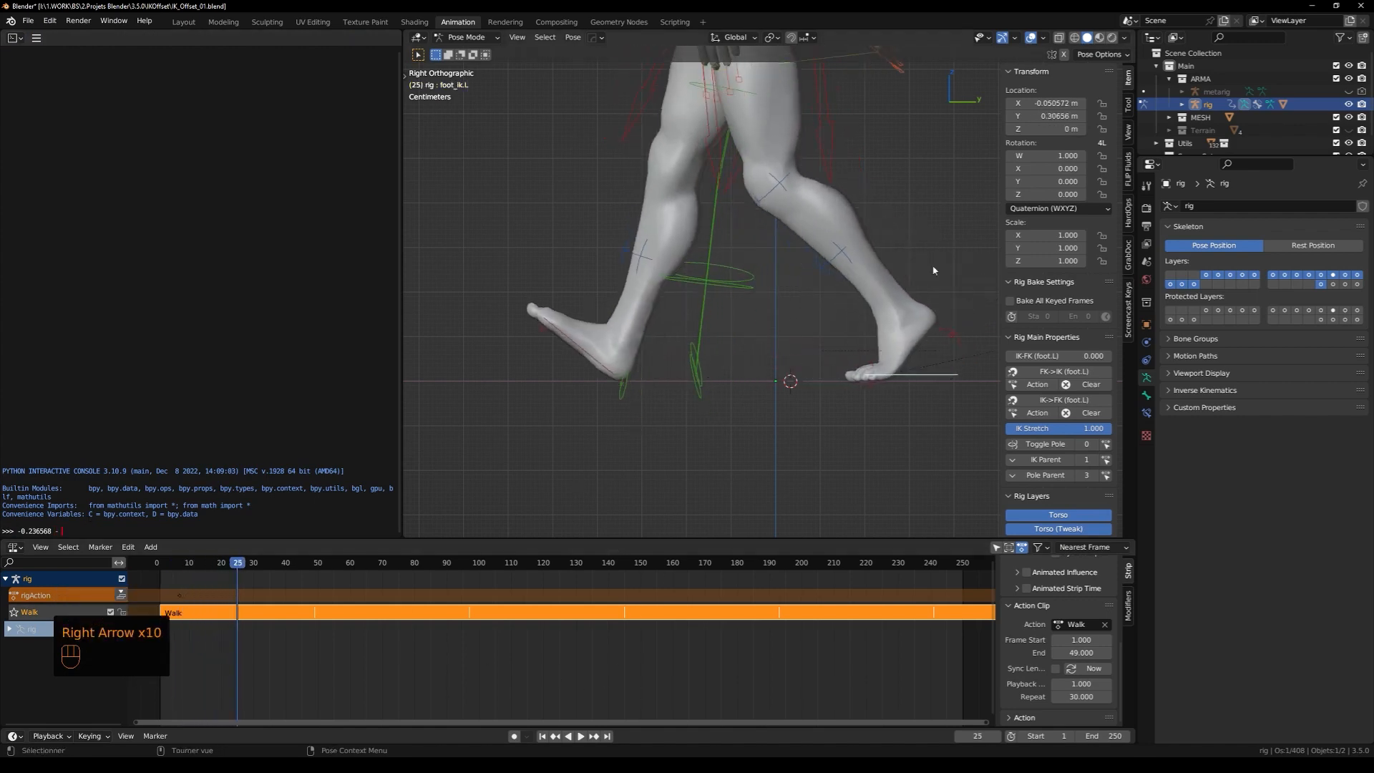
{"action": "double_click", "coordinate": [1039, 117]}
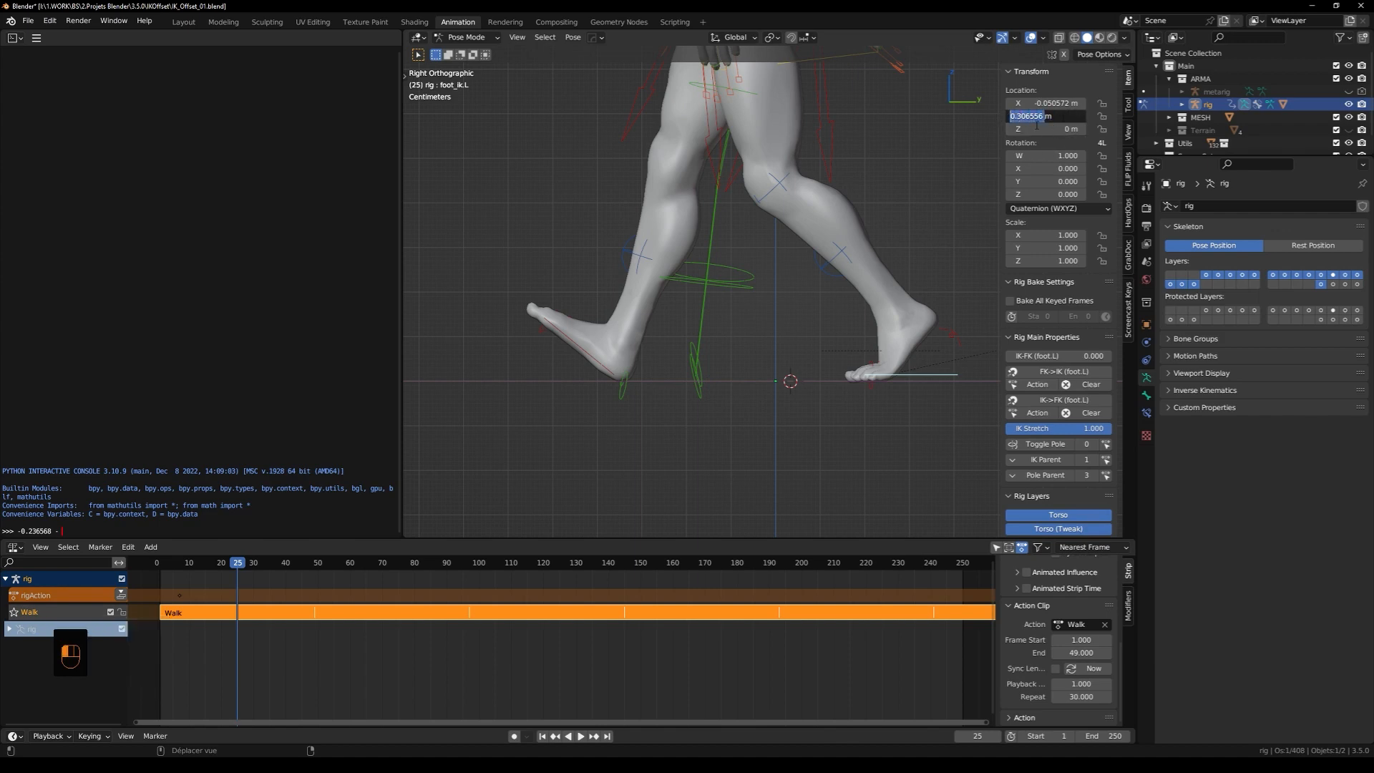
{"action": "type", "text": "0.306556"}
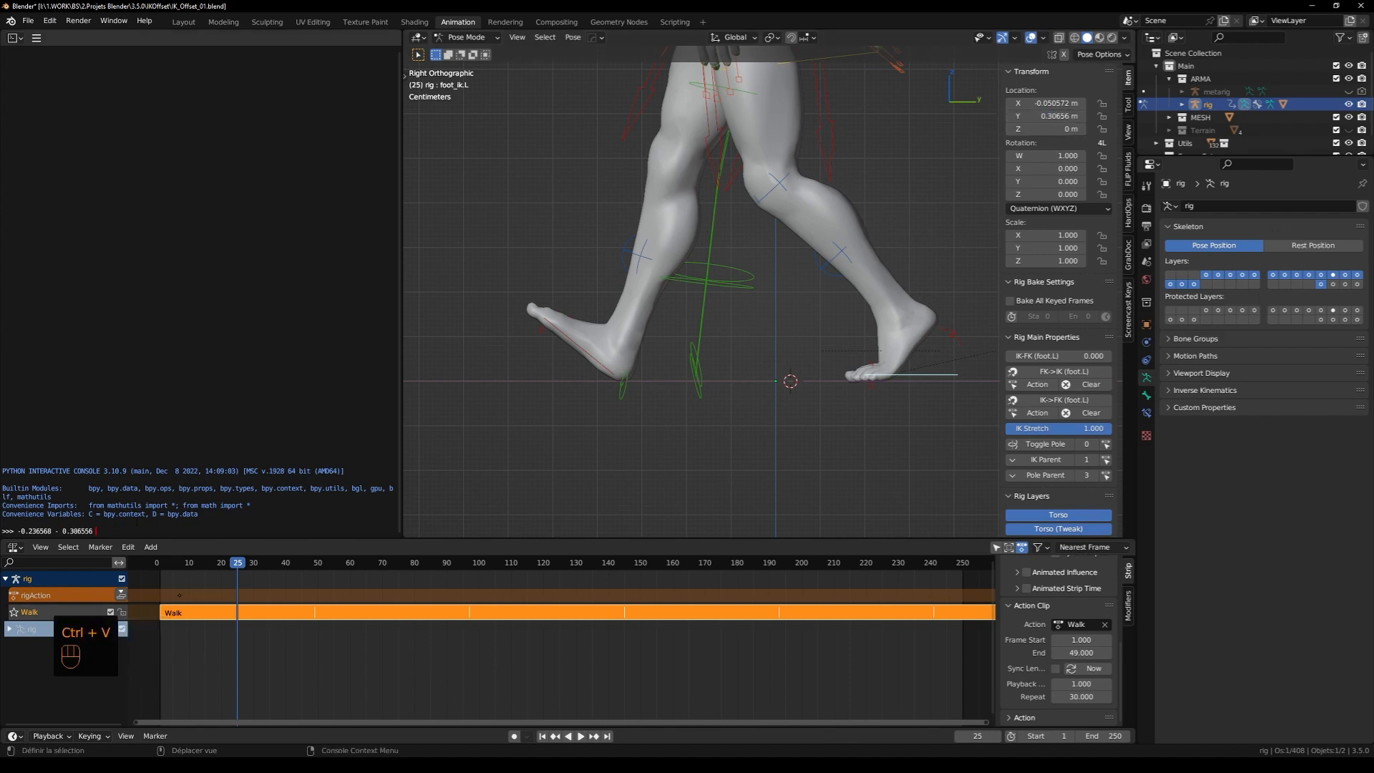
{"action": "key", "text": "KP_Enter"}
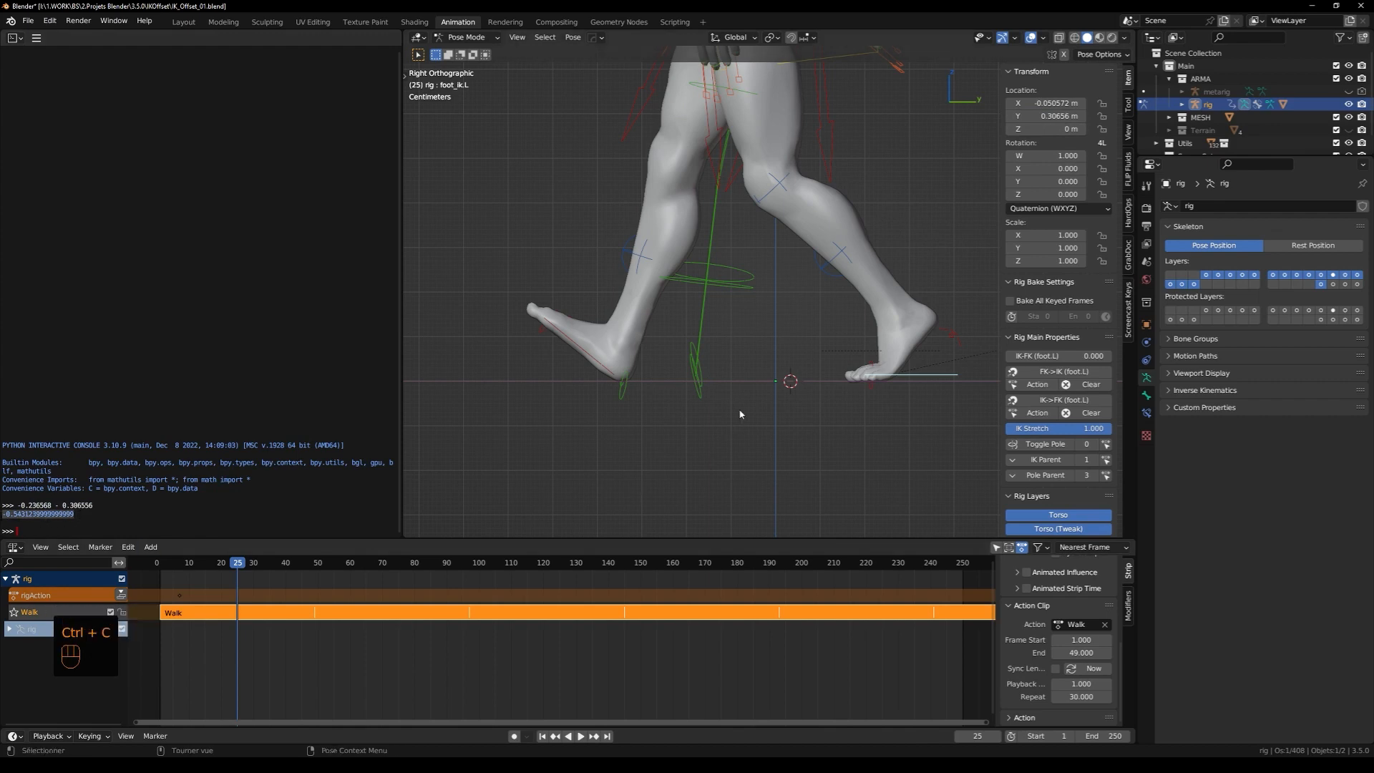
Select the root bone, set its Y location to -0.54312 m and keyframe only that channel at frame 25
{"action": "middle_click_drag", "start_coordinate": [722, 429], "coordinate": [772, 444]}
{"action": "left_click", "coordinate": [896, 265]}
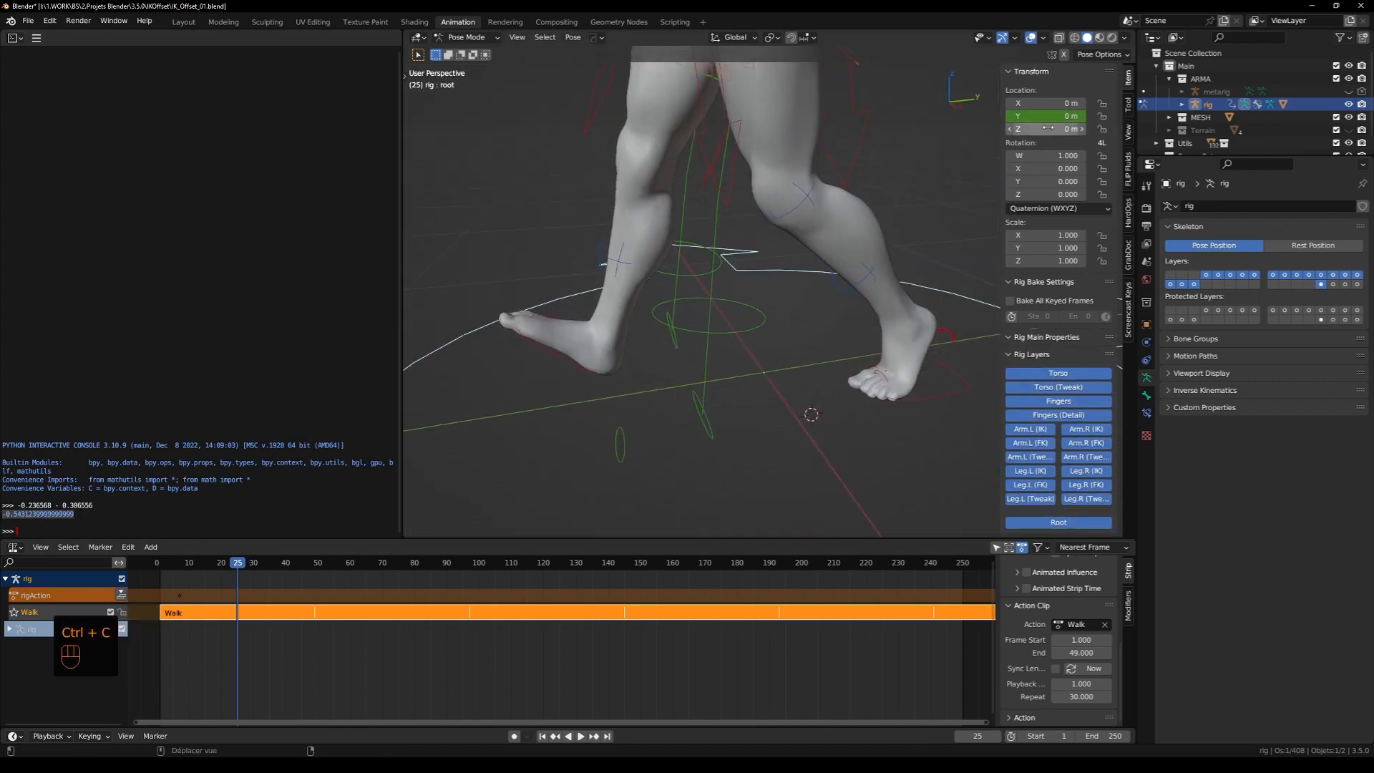
{"action": "key", "text": "Return"}
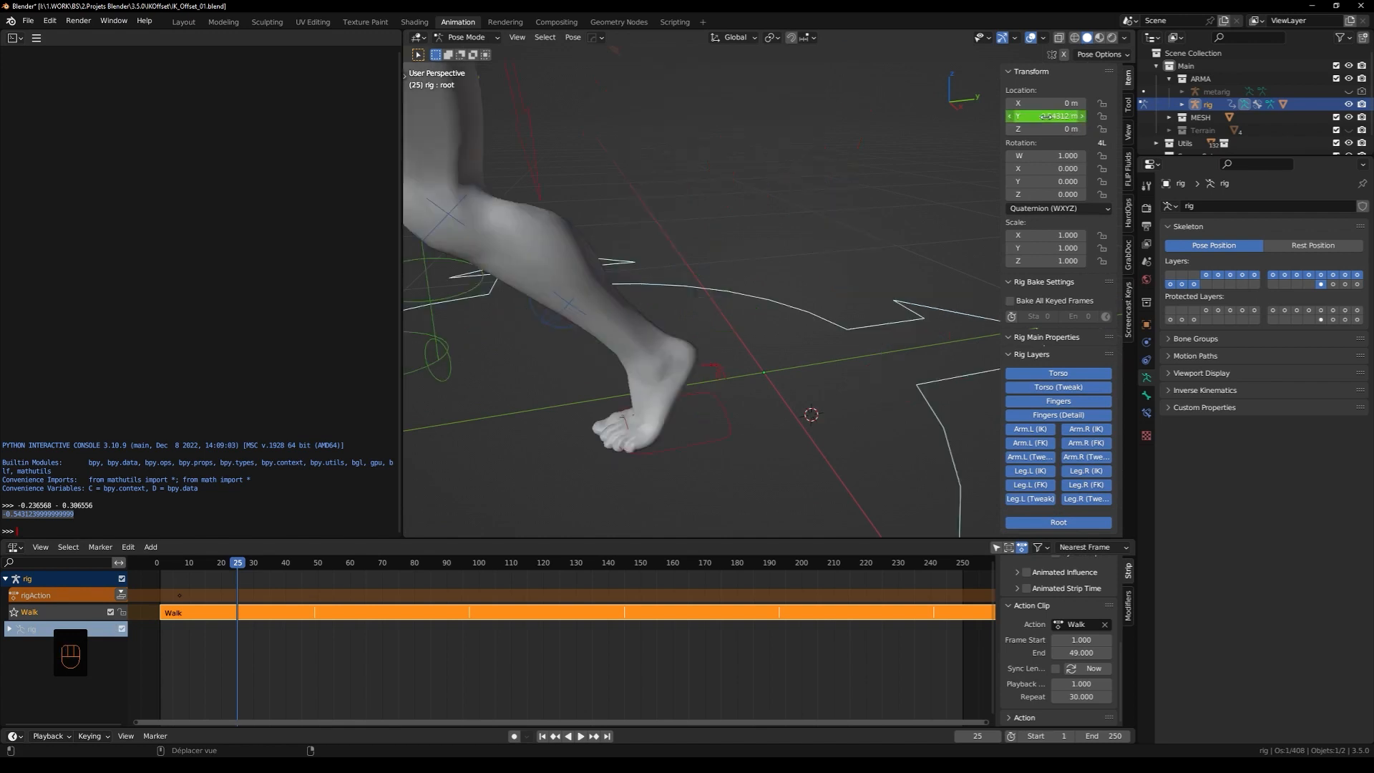
{"action": "right_click", "coordinate": [1047, 115]}
{"action": "left_click", "coordinate": [1048, 115]}
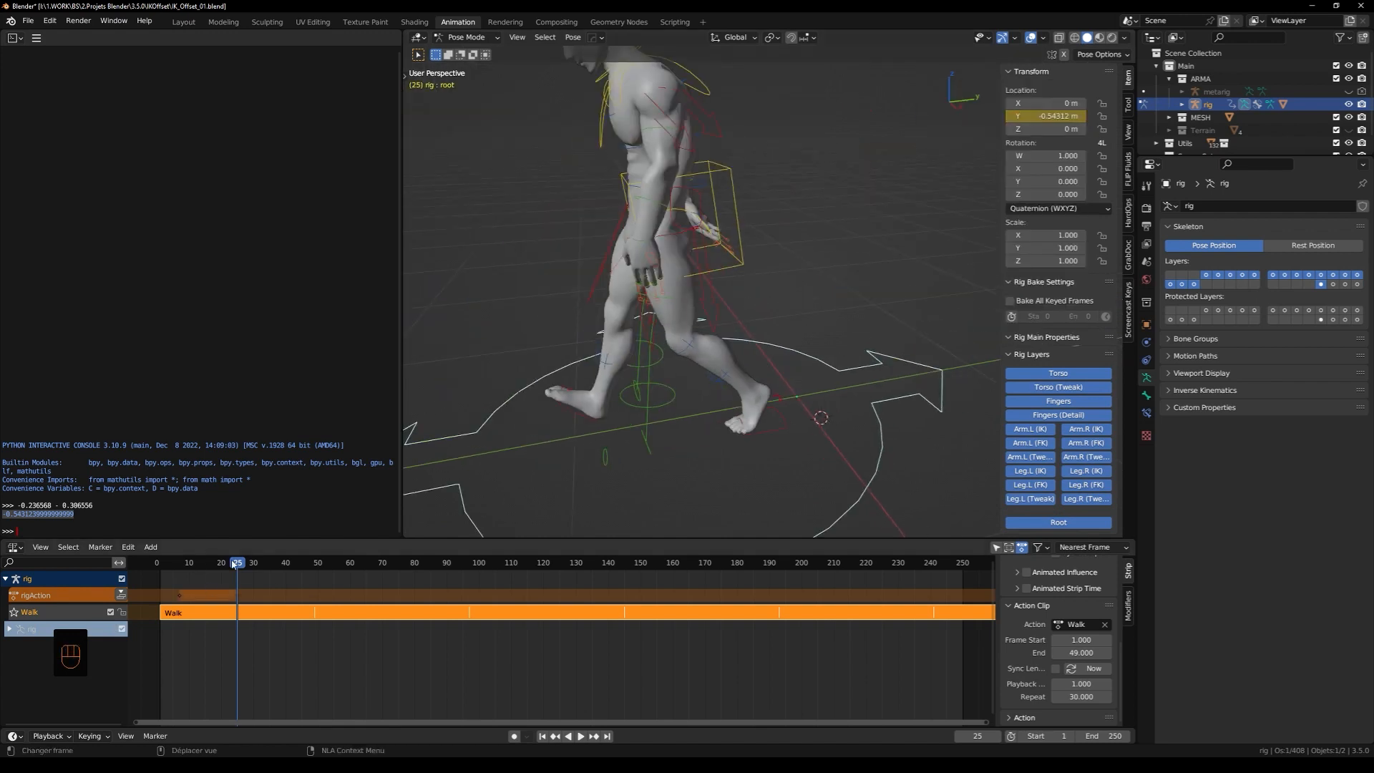
Open rigAction in the Action Editor and give the root bone's Y location curve linear extrapolation
{"action": "left_click_drag", "start_coordinate": [234, 565], "coordinate": [179, 574]}
{"action": "left_click", "coordinate": [14, 546]}
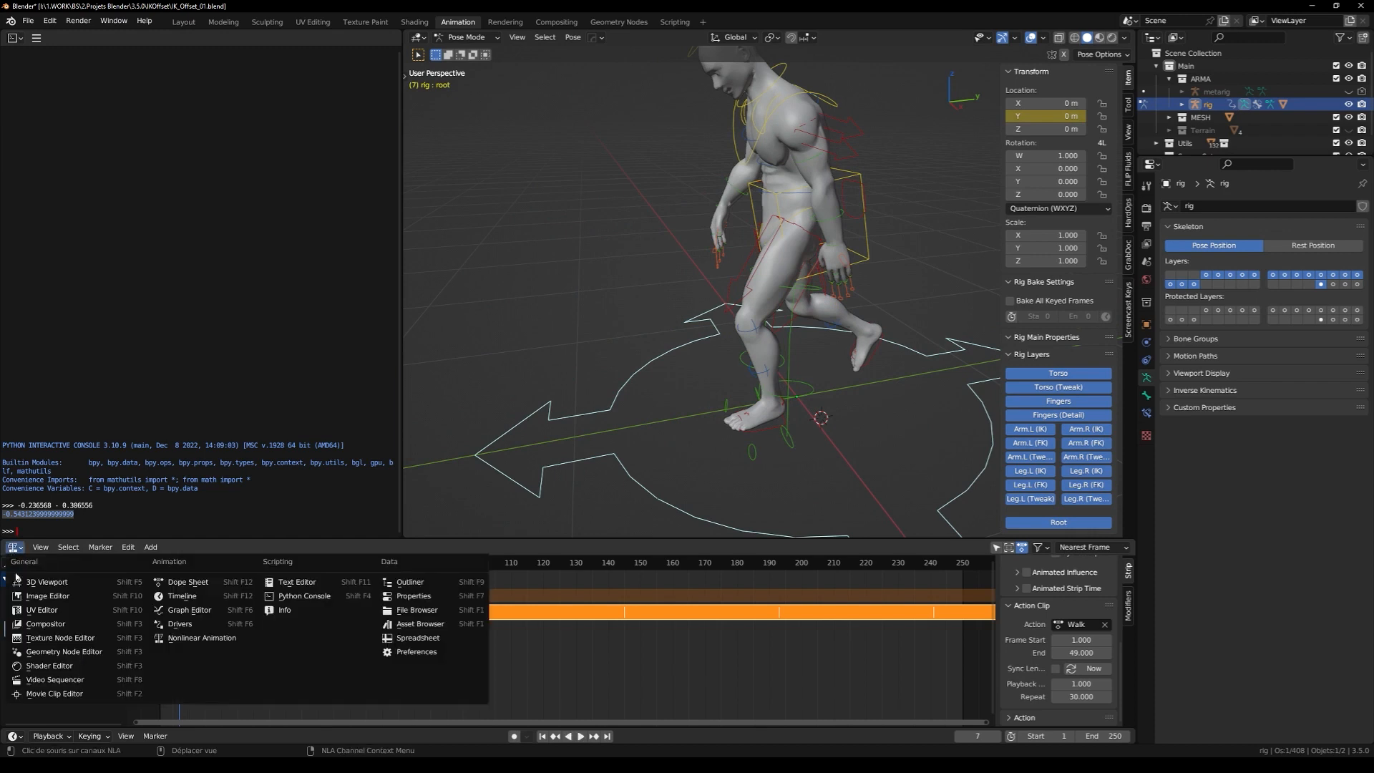
{"action": "left_click", "coordinate": [185, 582]}
{"action": "left_click", "coordinate": [5, 588]}
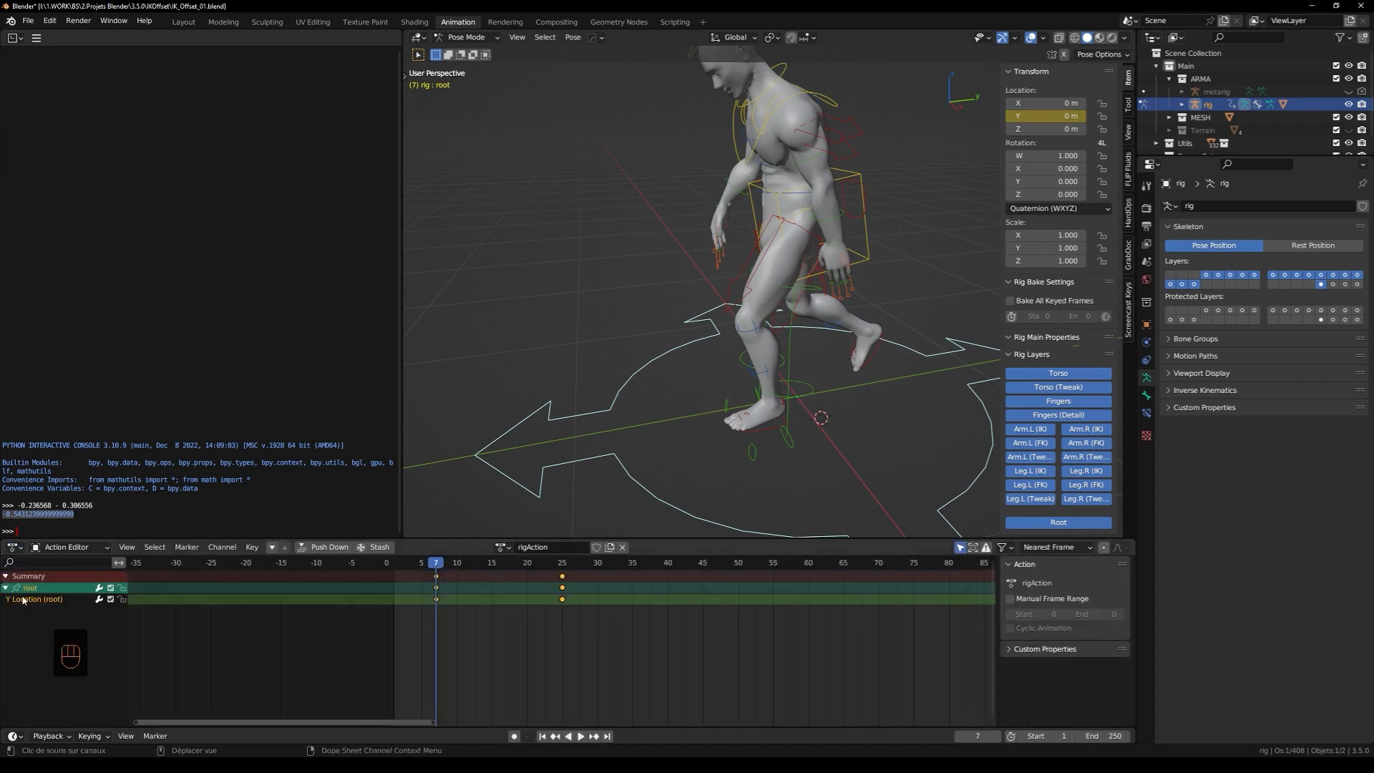
{"action": "left_click", "coordinate": [26, 601]}
{"action": "key", "text": "shift+e"}
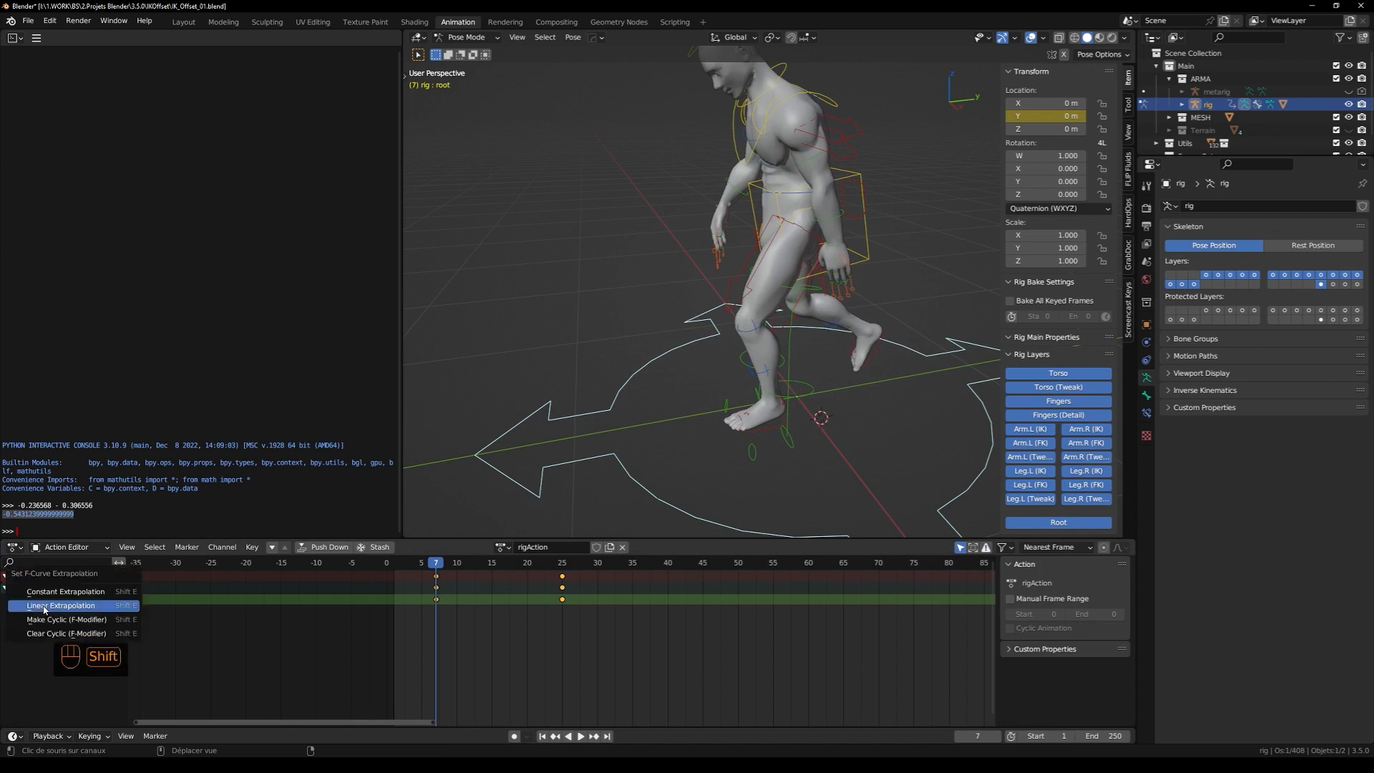
{"action": "left_click", "coordinate": [58, 605]}
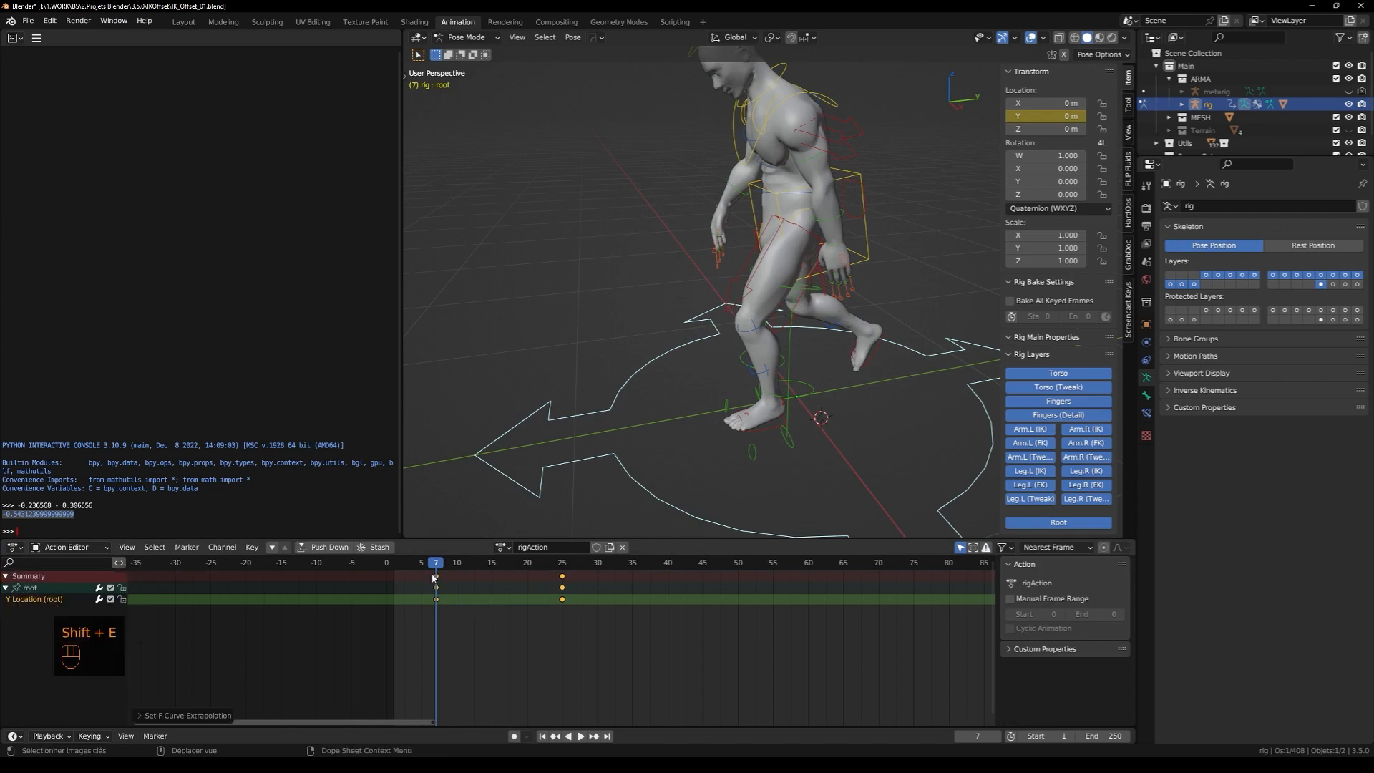
Shift the root bone's two keyframes earlier so the first falls on frame 1, and play the walk from there to check it
{"action": "left_click_drag", "start_coordinate": [436, 578], "coordinate": [397, 565]}
{"action": "middle_click_drag", "start_coordinate": [756, 379], "coordinate": [727, 364]}
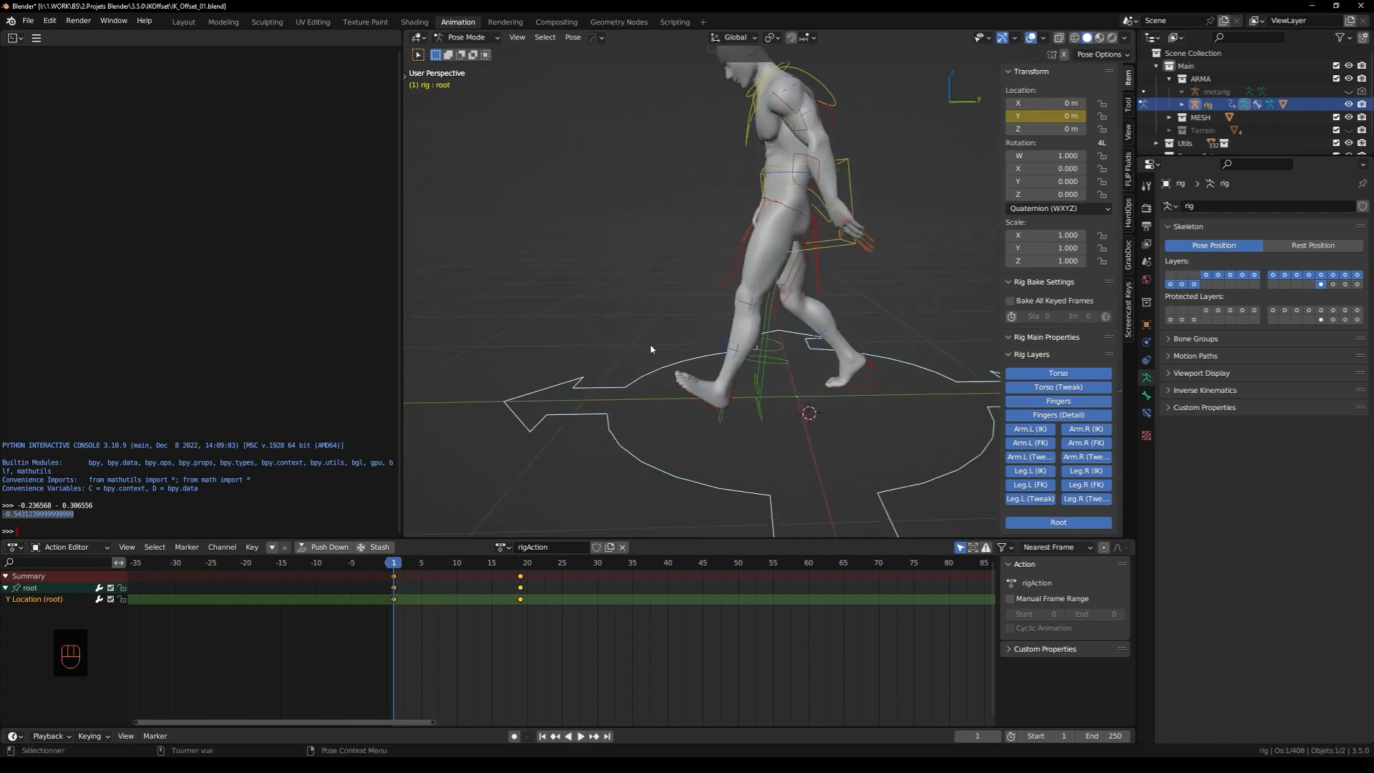
{"action": "key", "text": "space"}
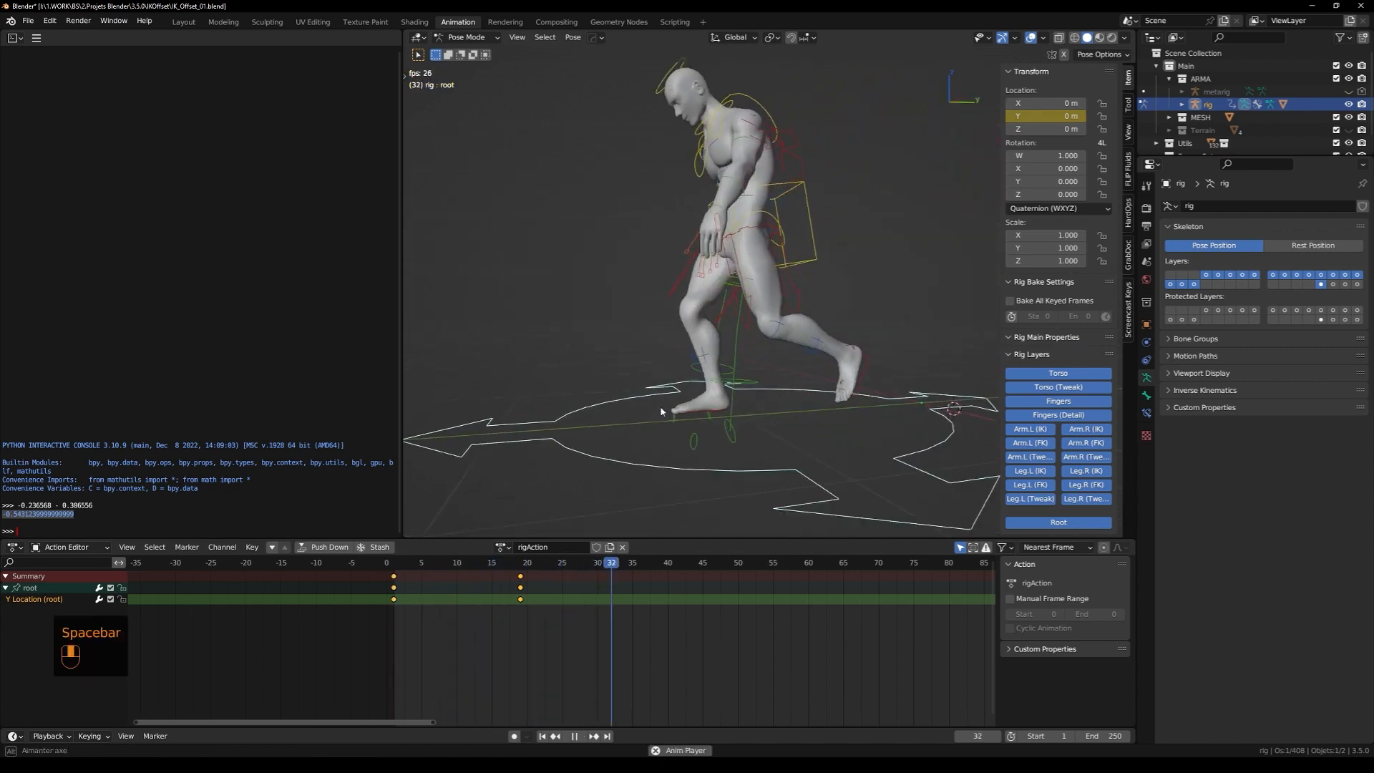
{"action": "key", "text": "space"}
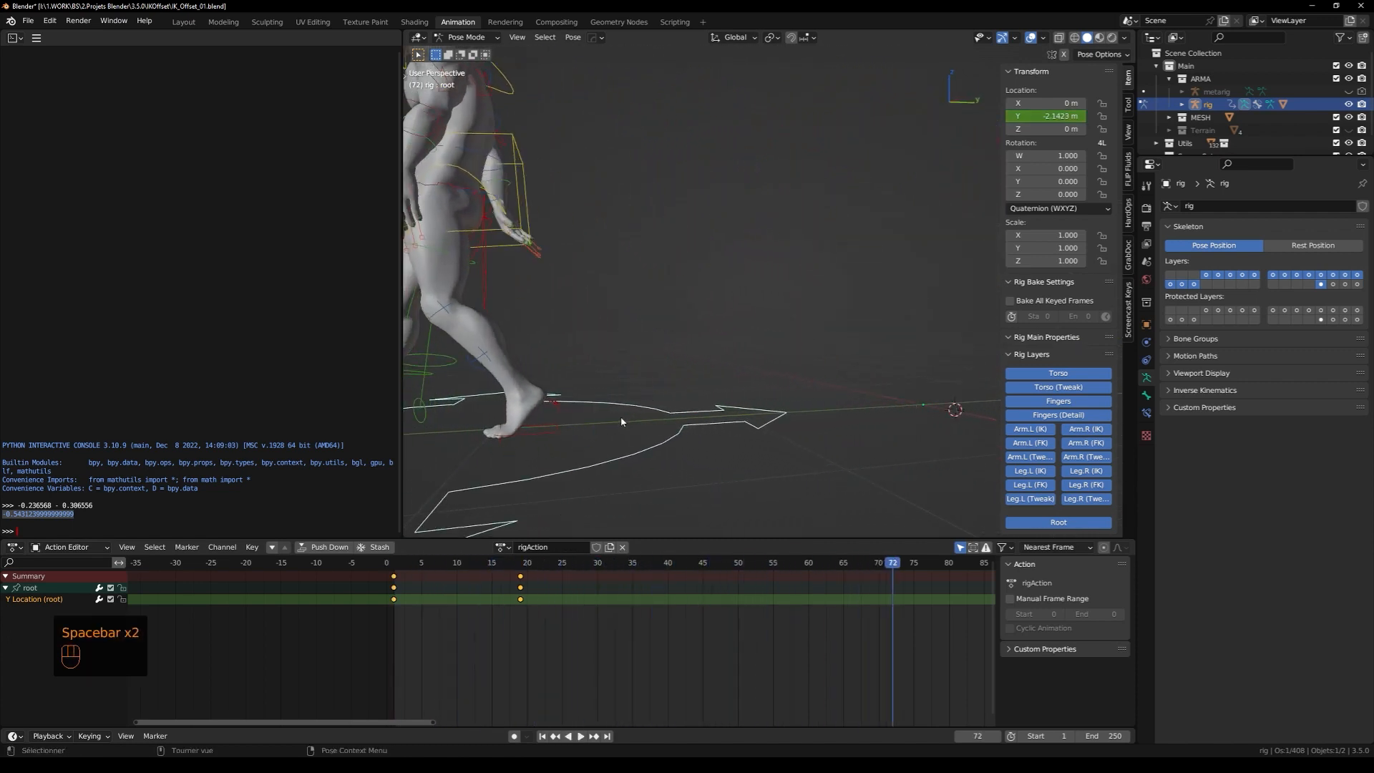
{"action": "key", "text": "shift+Left"}
{"action": "middle_click_drag", "start_coordinate": [627, 422], "coordinate": [684, 430], "text": "shift"}
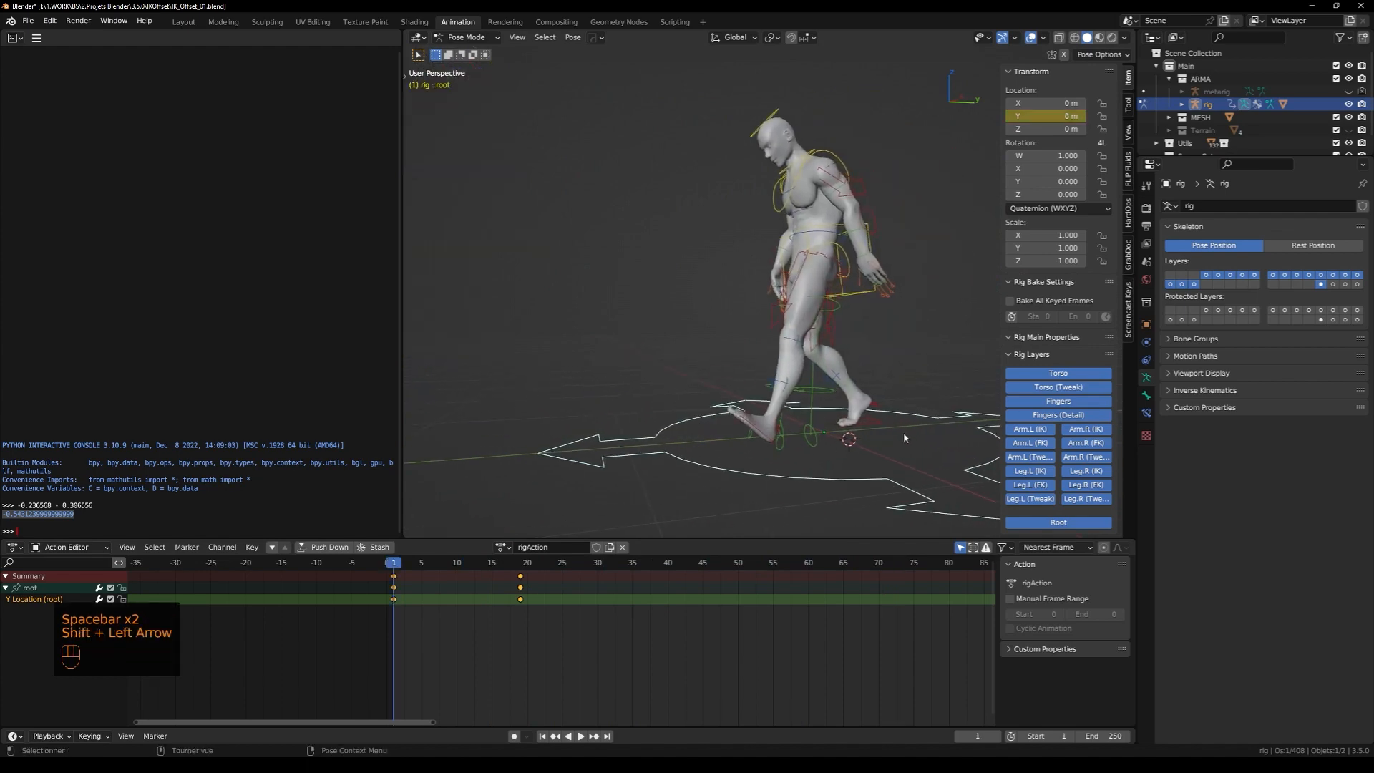
Switch to the Layout workspace and select the torso control and both foot IK controls in Pose Mode
{"action": "key", "text": "Tab"}
{"action": "middle_click_drag", "start_coordinate": [719, 308], "coordinate": [782, 315]}
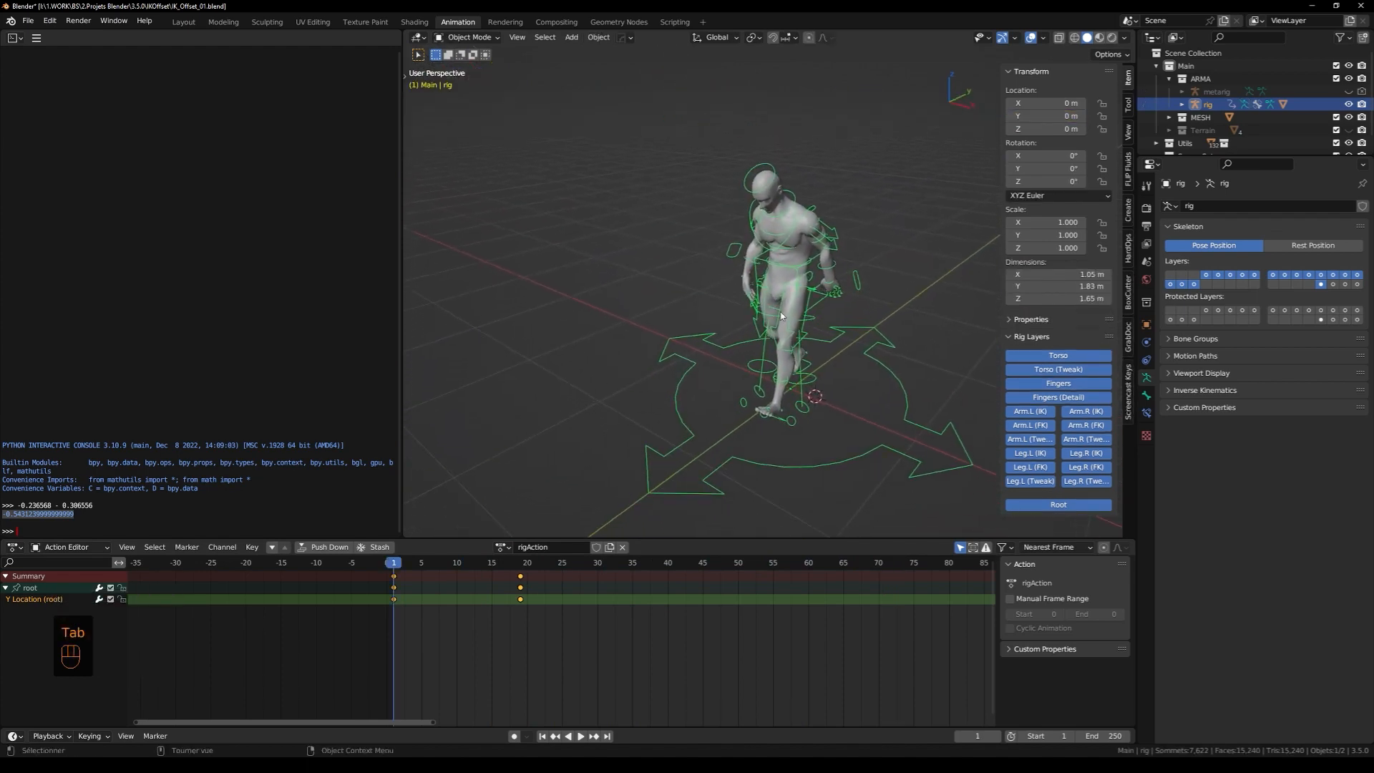
{"action": "left_click", "coordinate": [184, 22]}
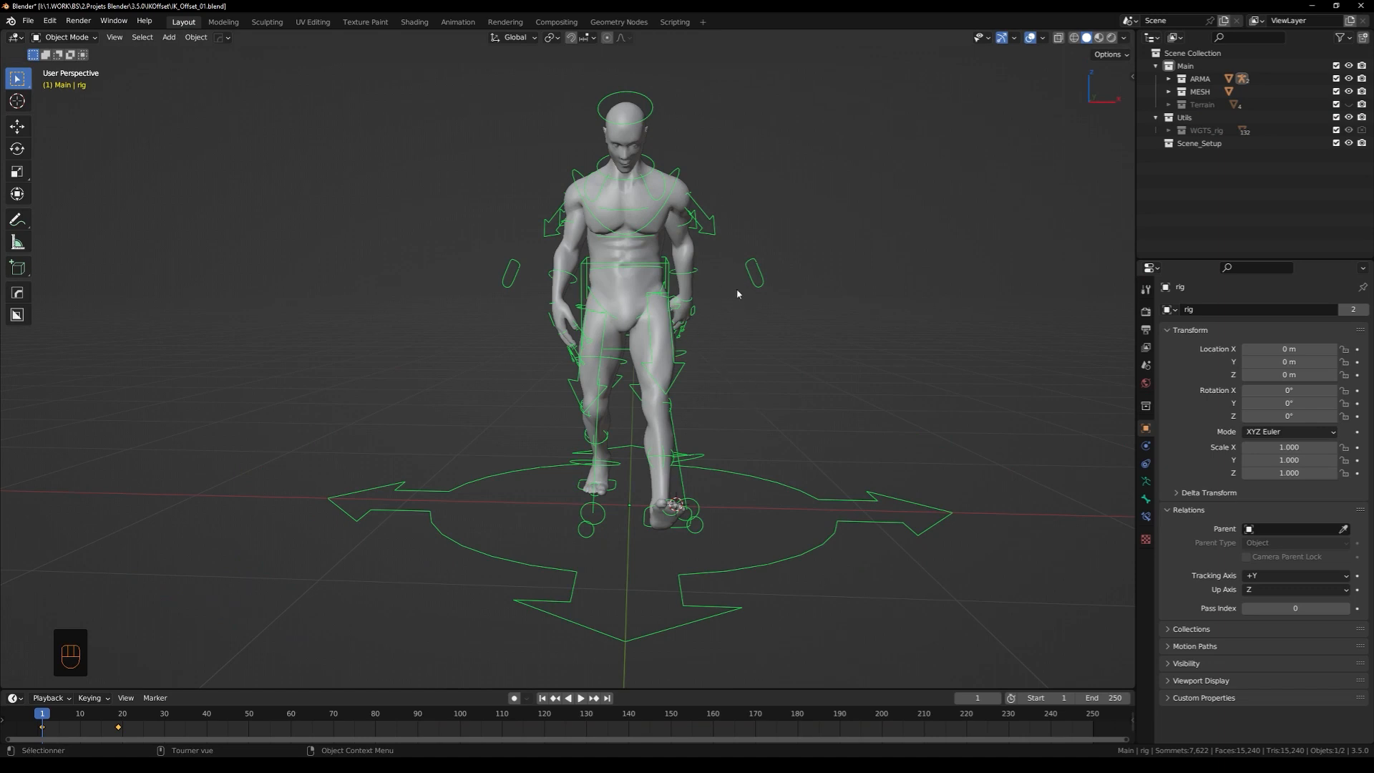
{"action": "key", "text": "Tab"}
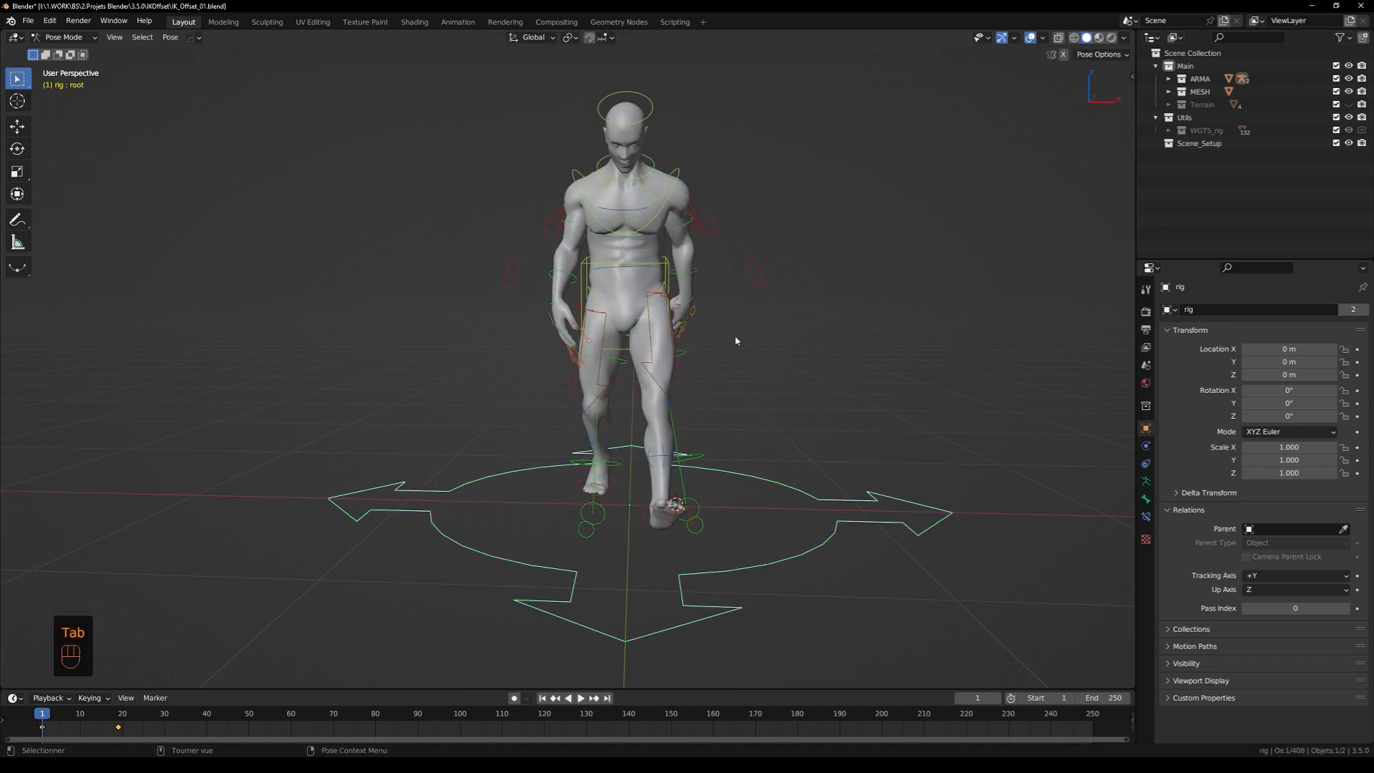
{"action": "left_click", "coordinate": [660, 267]}
{"action": "middle_click_drag", "start_coordinate": [754, 374], "coordinate": [671, 442]}
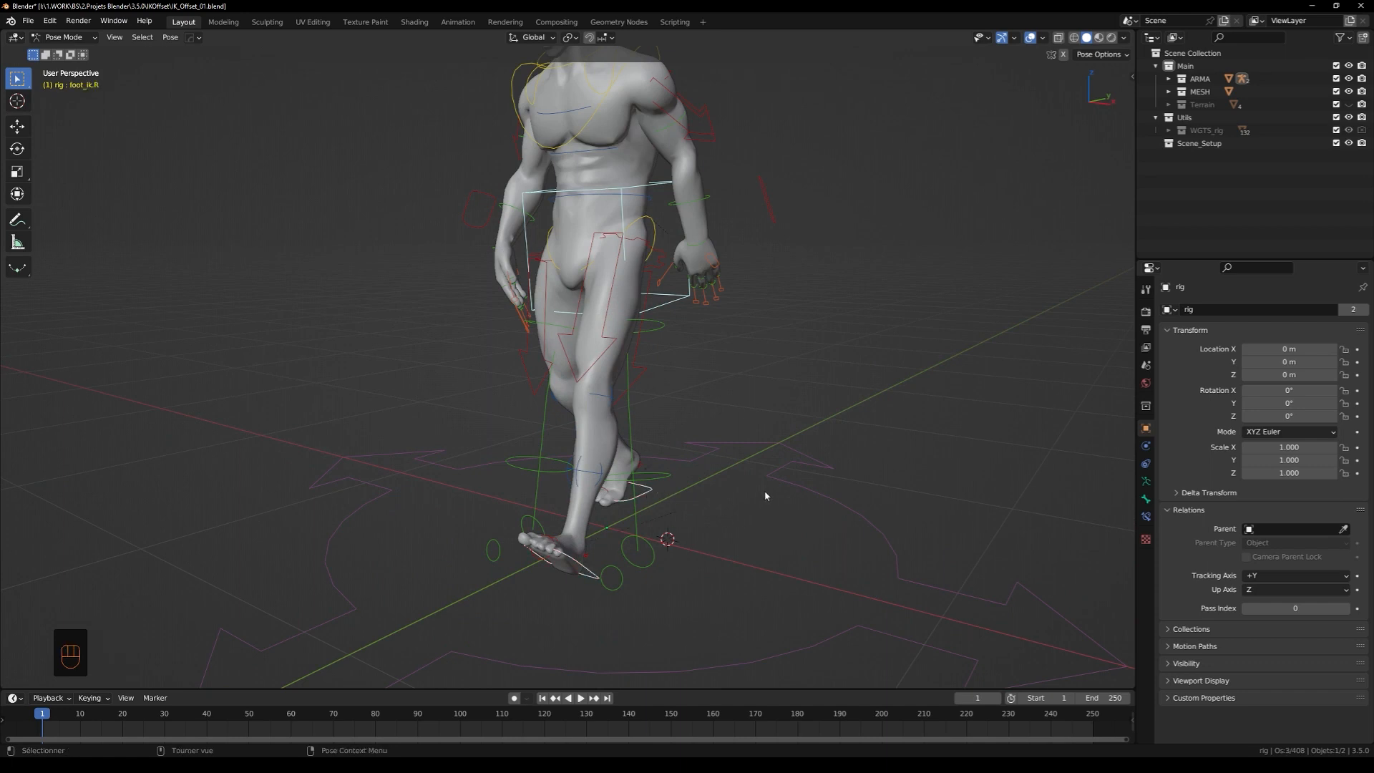
Move the selected torso and foot IK controls to the first bone layer and display only that layer
{"action": "key", "text": "m"}
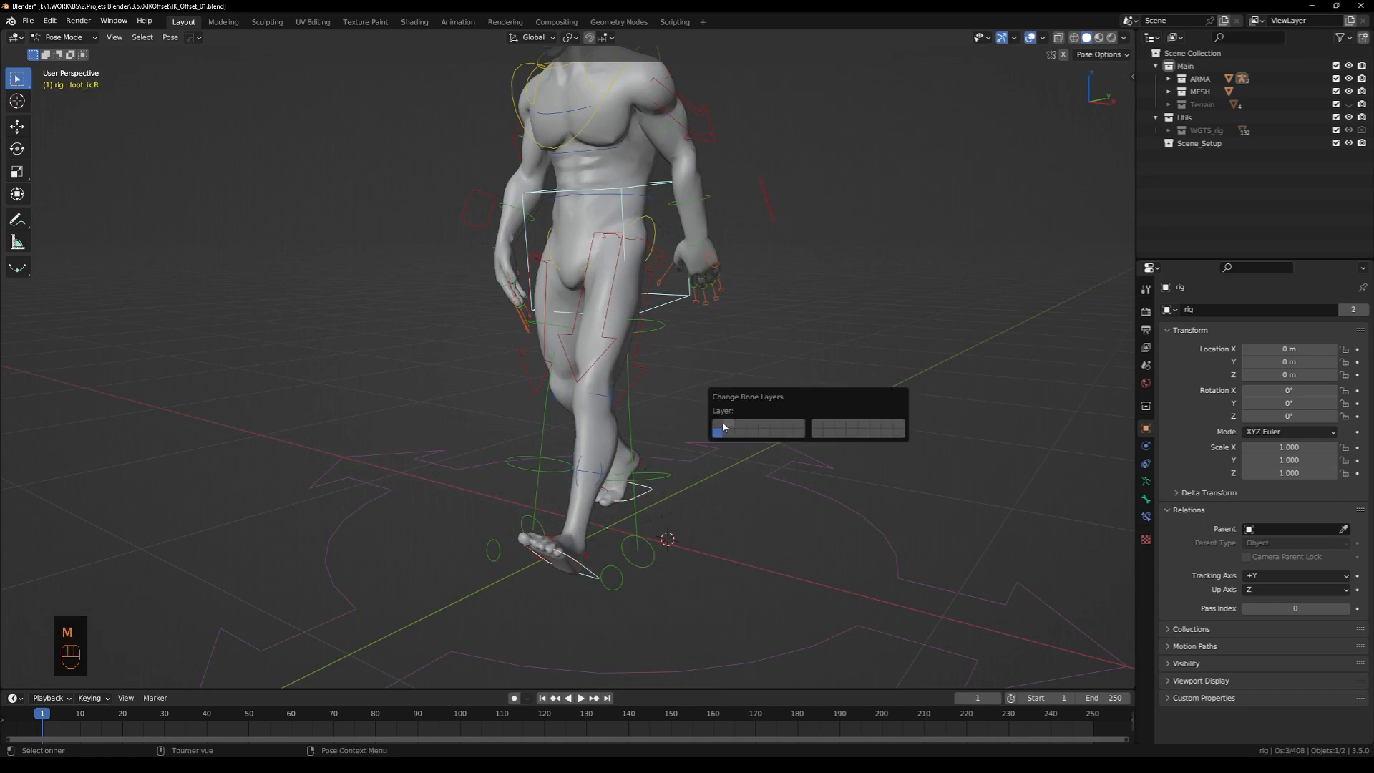
{"action": "left_click", "coordinate": [1145, 482]}
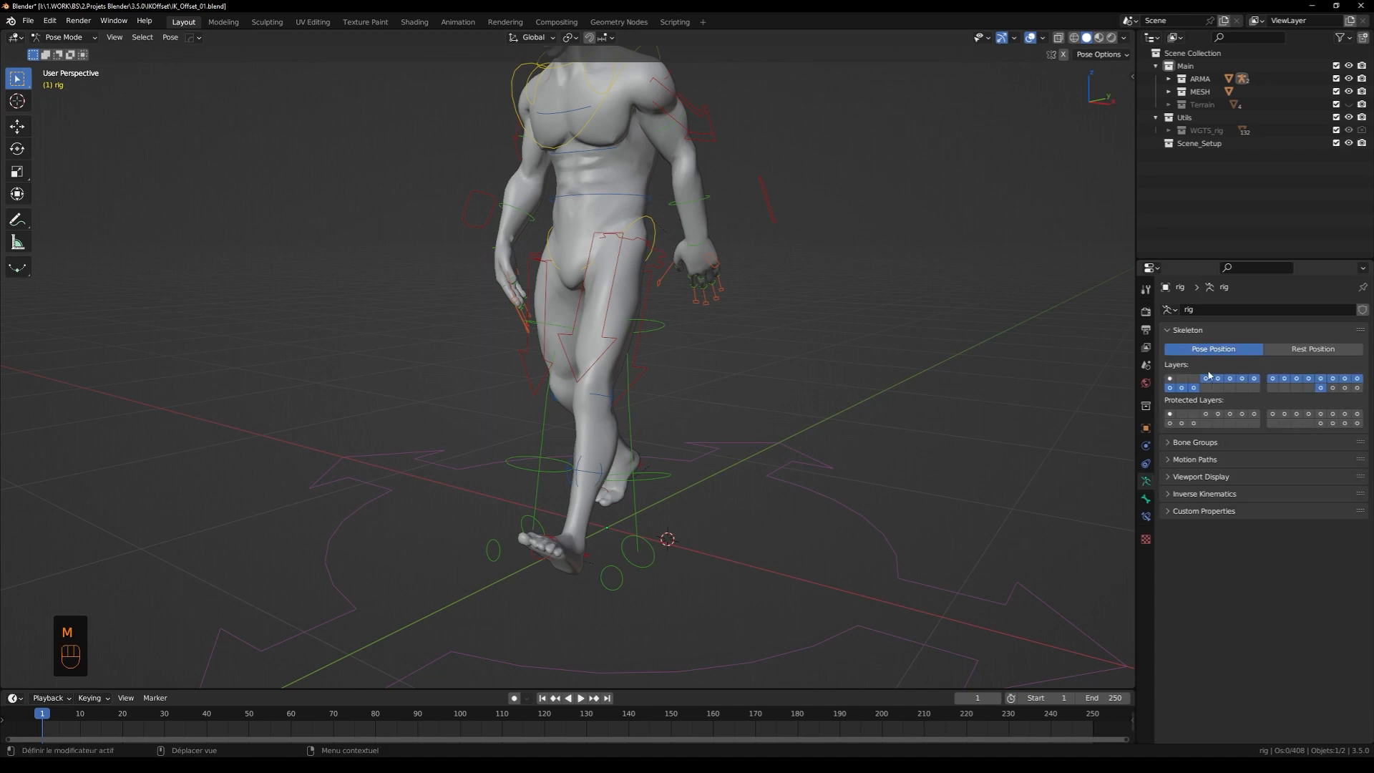
{"action": "left_click", "coordinate": [1170, 379]}
{"action": "middle_click_drag", "start_coordinate": [650, 385], "coordinate": [677, 388]}
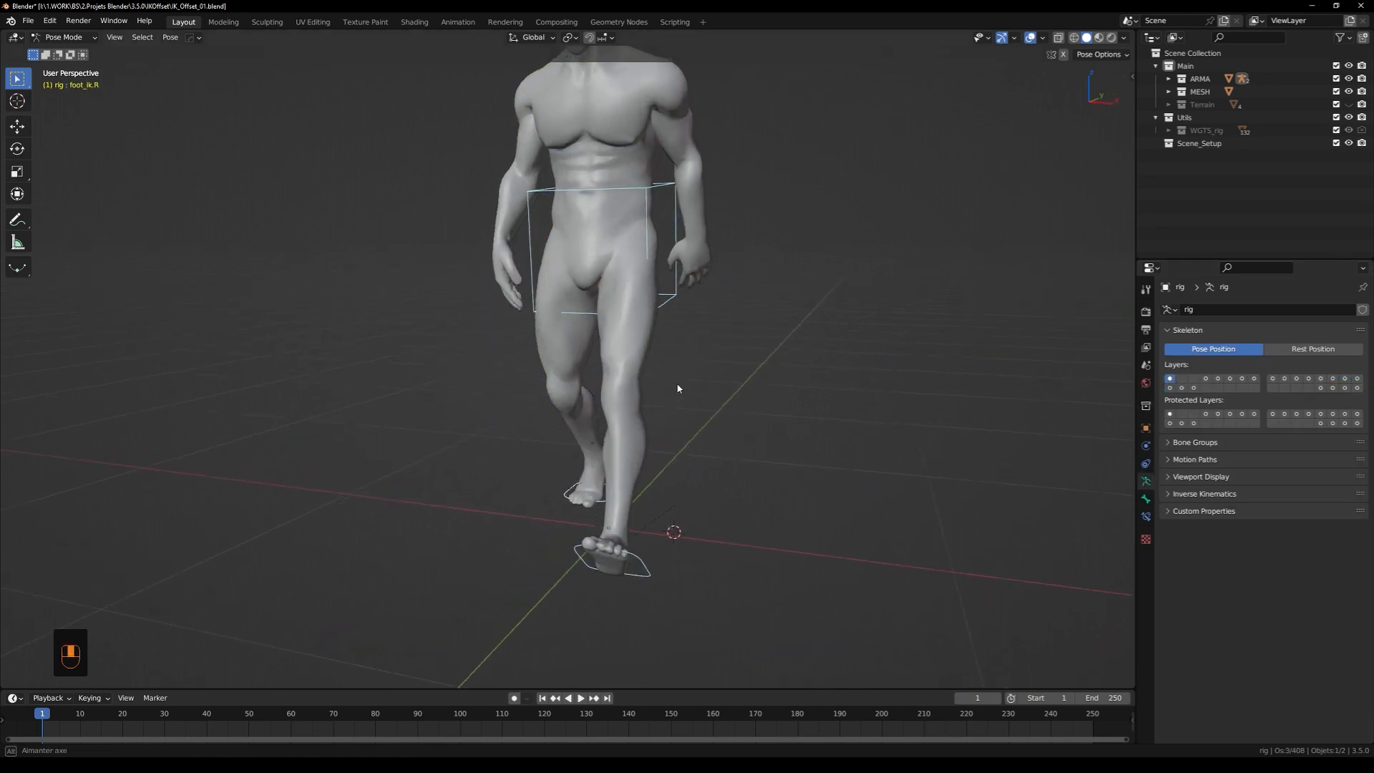
Put the rig in Rest Position, return to Object Mode and reset the 3D cursor to the world origin
{"action": "left_click", "coordinate": [1313, 351]}
{"action": "middle_click_drag", "start_coordinate": [619, 335], "coordinate": [672, 363], "text": "shift"}
{"action": "middle_click_drag", "start_coordinate": [560, 326], "coordinate": [610, 329]}
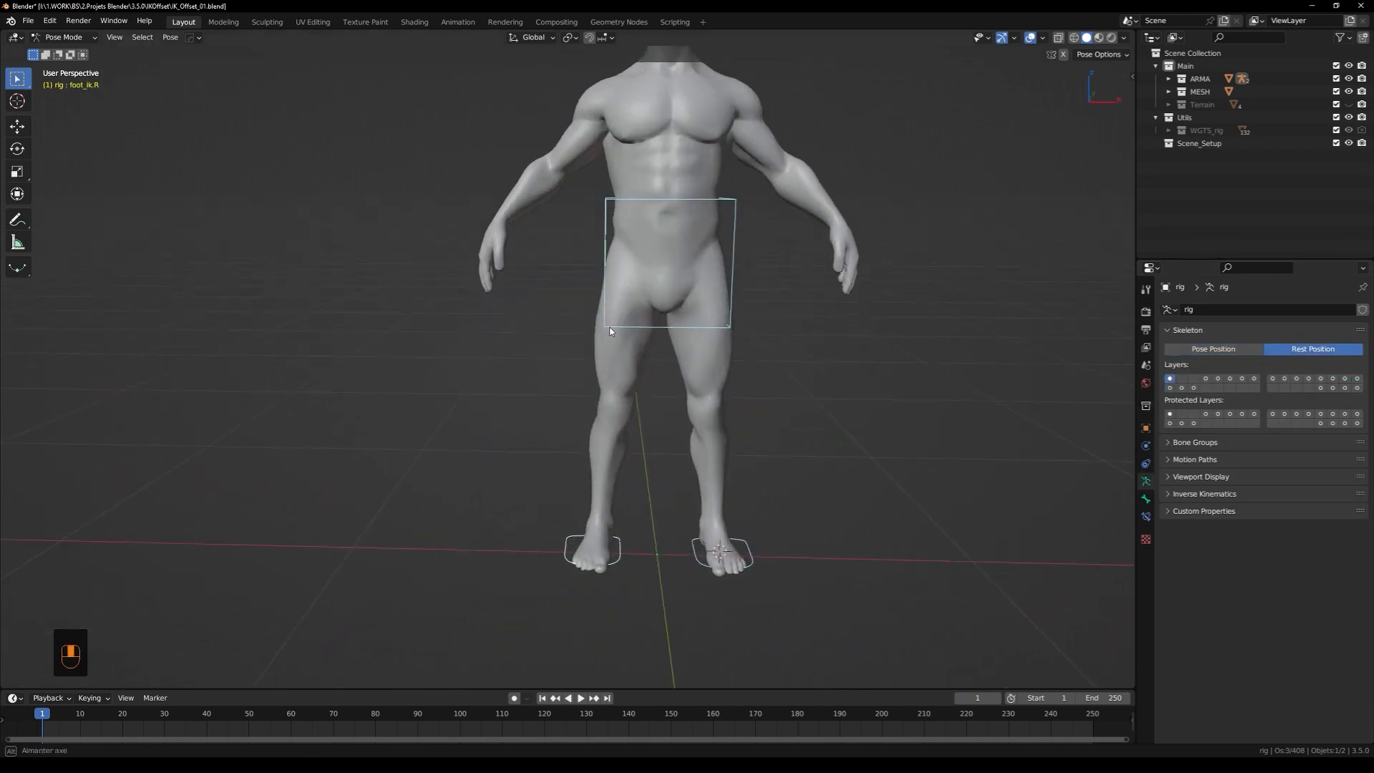
{"action": "middle_click_drag", "start_coordinate": [698, 319], "coordinate": [695, 345], "text": "shift"}
{"action": "key", "text": "ctrl+Tab"}
{"action": "middle_click_drag", "start_coordinate": [775, 396], "coordinate": [749, 373], "text": "shift"}
{"action": "key", "text": "shift+c"}
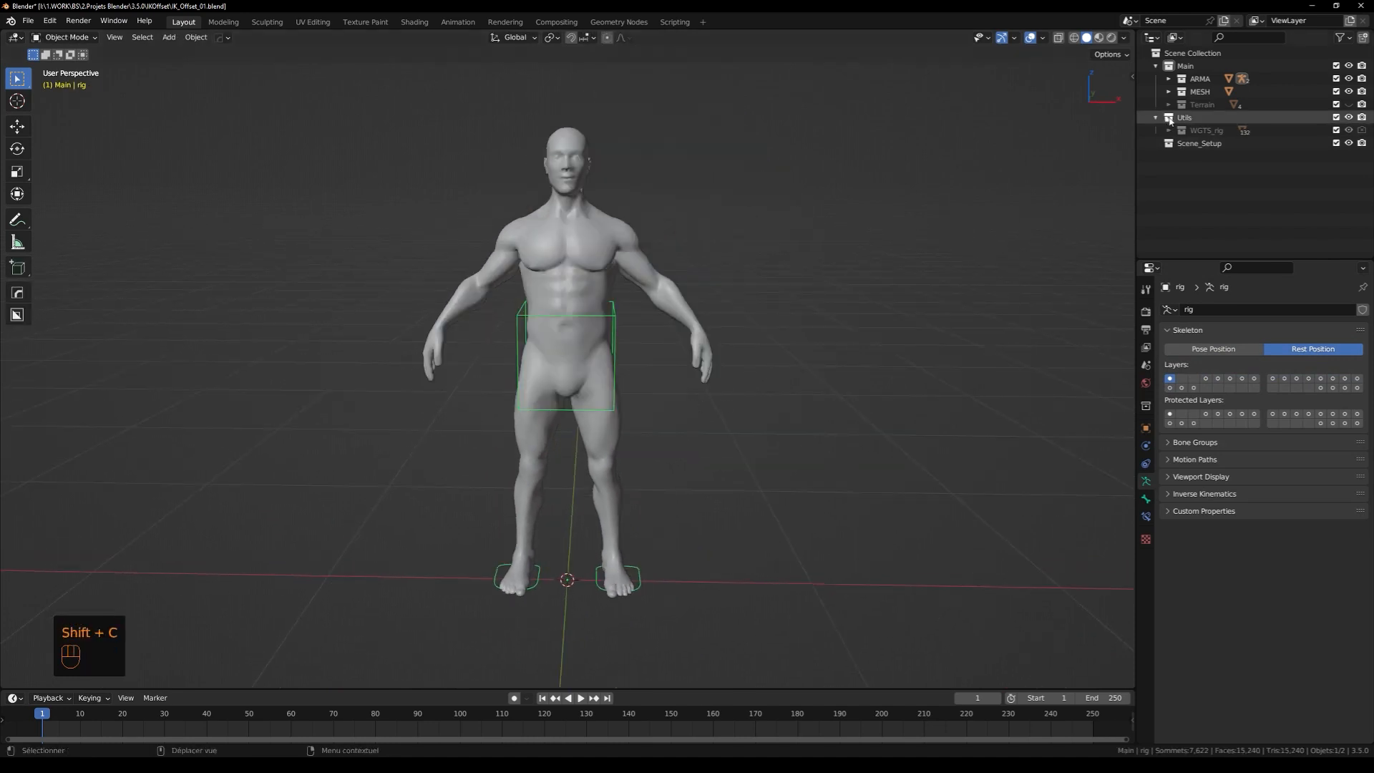
Create a new collection inside Utils and name it IK Offset System
{"action": "left_click", "coordinate": [1217, 118]}
{"action": "left_click", "coordinate": [1367, 39]}
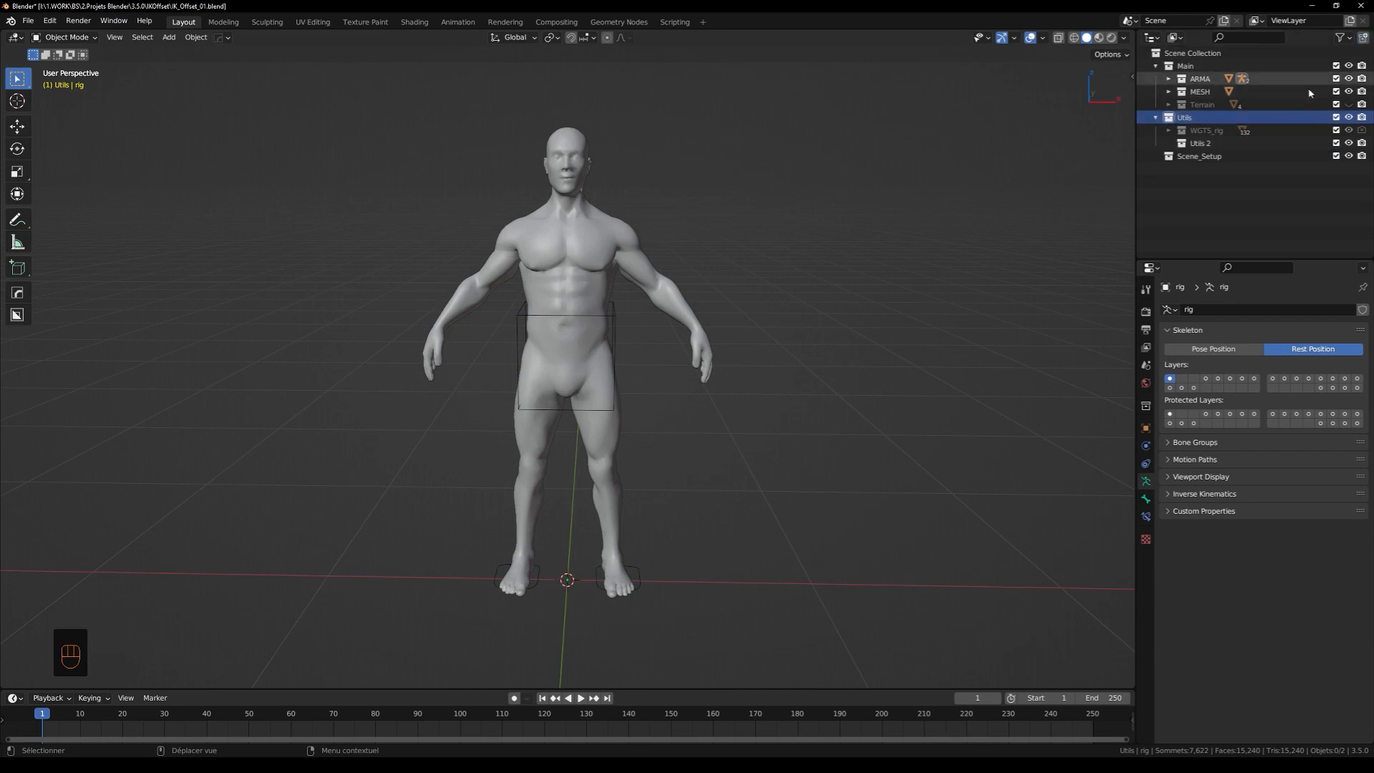
{"action": "double_click", "coordinate": [1193, 144]}
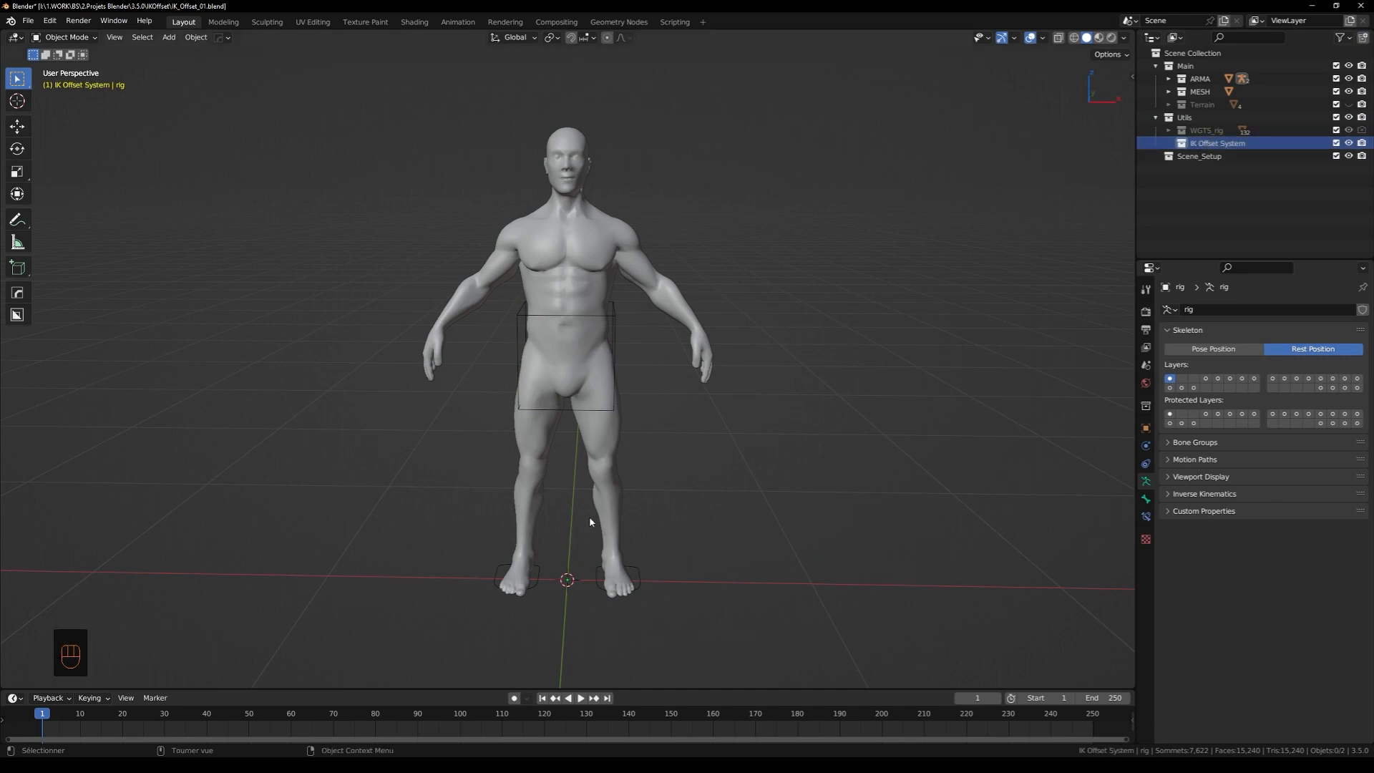
Add a mesh plane to the IK Offset System collection and rename it Detector_IK.L
{"action": "middle_click_drag", "start_coordinate": [590, 521], "coordinate": [706, 462], "text": "shift"}
{"action": "key", "text": "shift+a"}
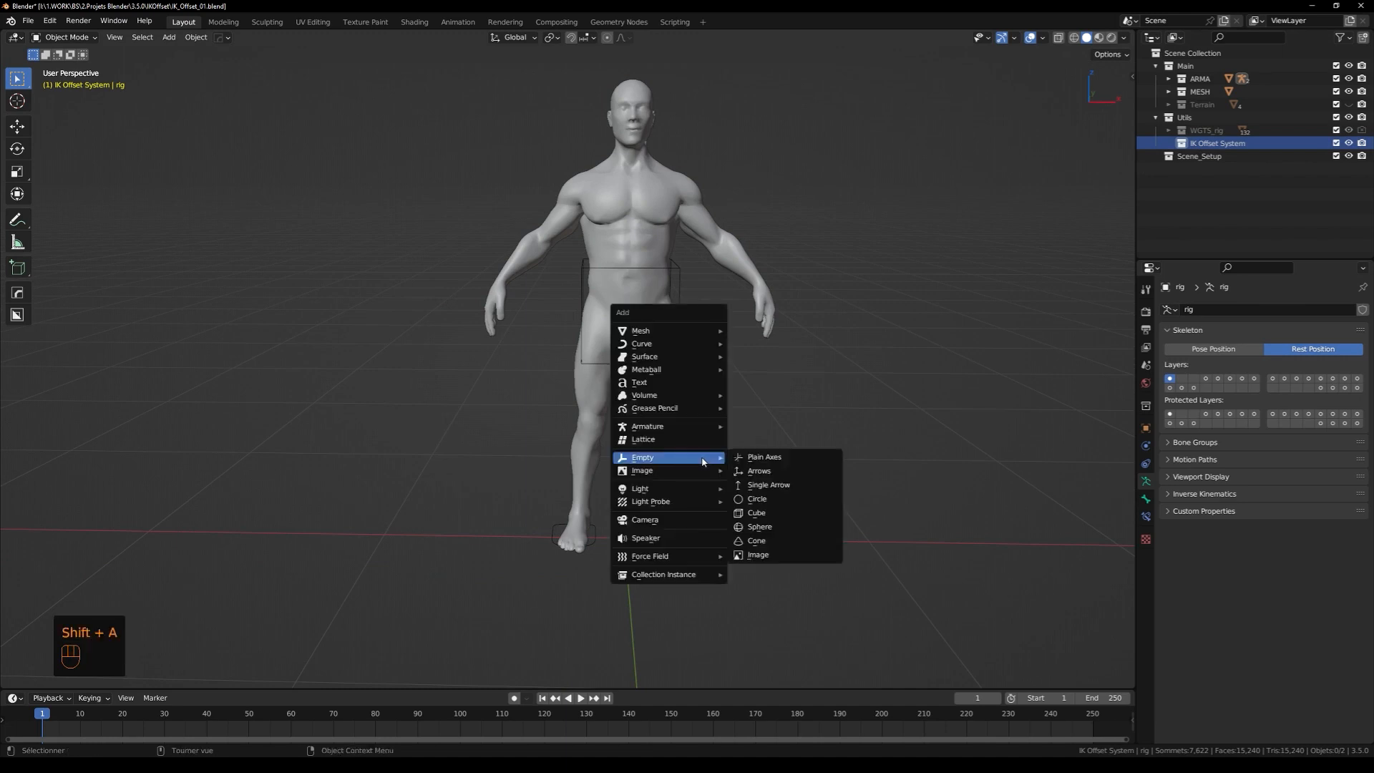
{"action": "mouse_move", "coordinate": [709, 331]}
{"action": "left_click", "coordinate": [771, 344]}
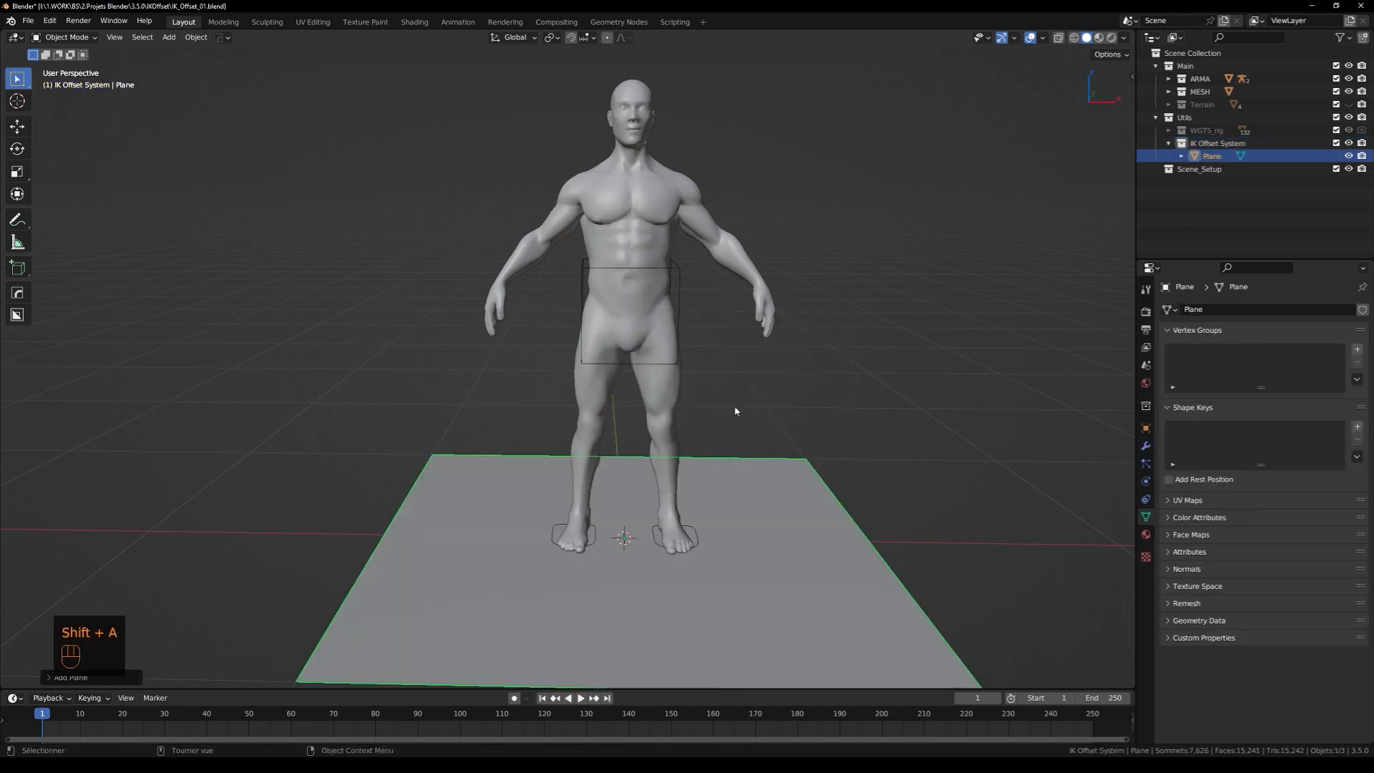
{"action": "key", "text": "F2"}
{"action": "type", "text": "Detector_IK.L"}
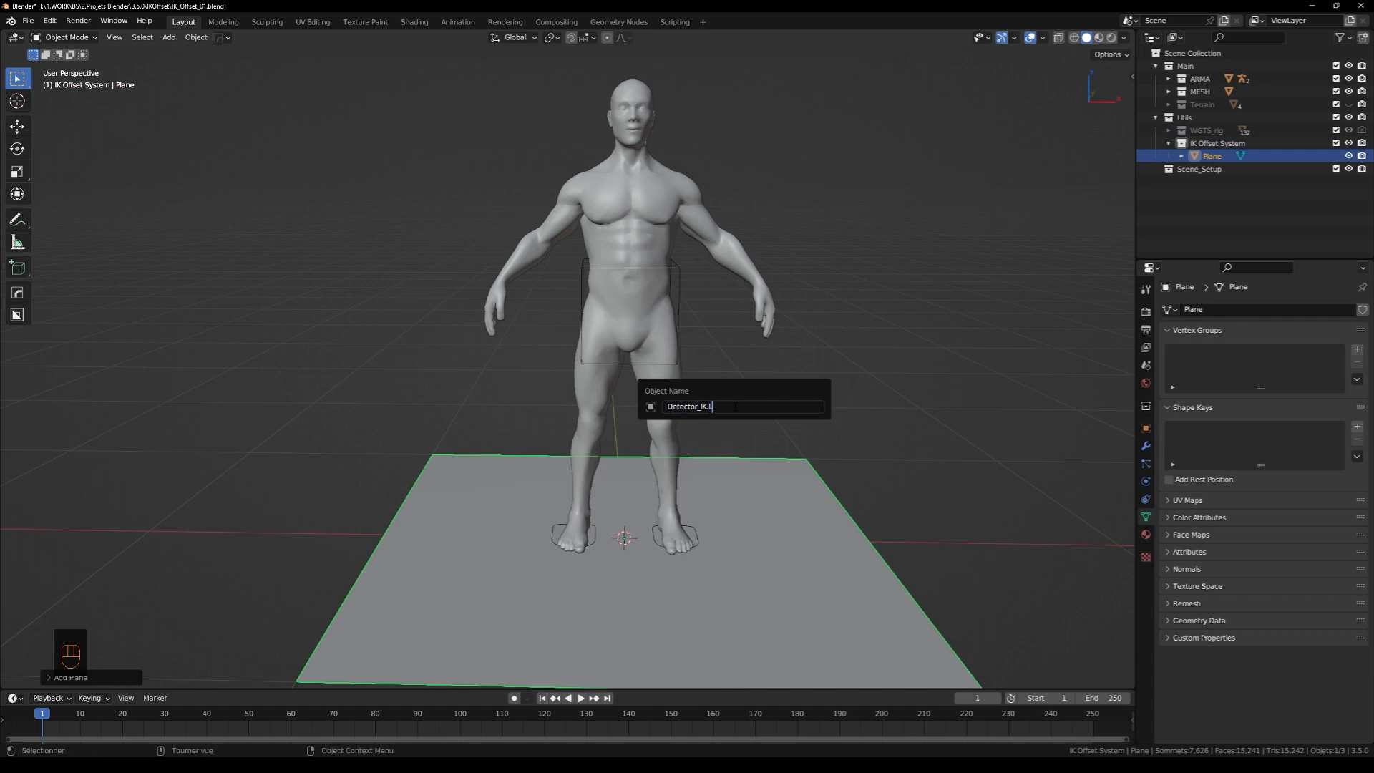
{"action": "key", "text": "Return"}
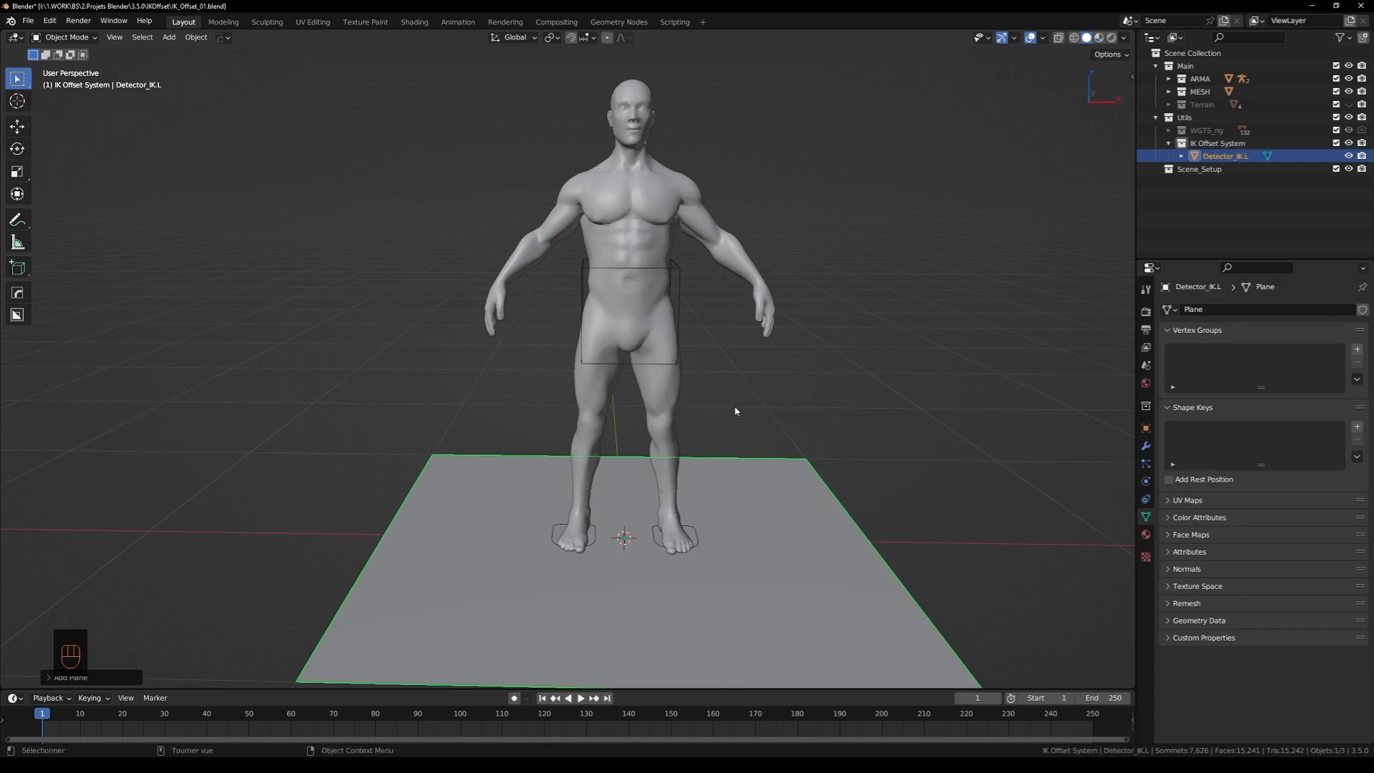
Move the Detector_IK.L plane about 0.2 m along X so its origin sits under the character's left foot
{"action": "middle_click_drag", "start_coordinate": [685, 395], "coordinate": [635, 337], "text": "shift"}
{"action": "scroll", "coordinate": [631, 462], "scroll_direction": "up", "scroll_amount": 3}
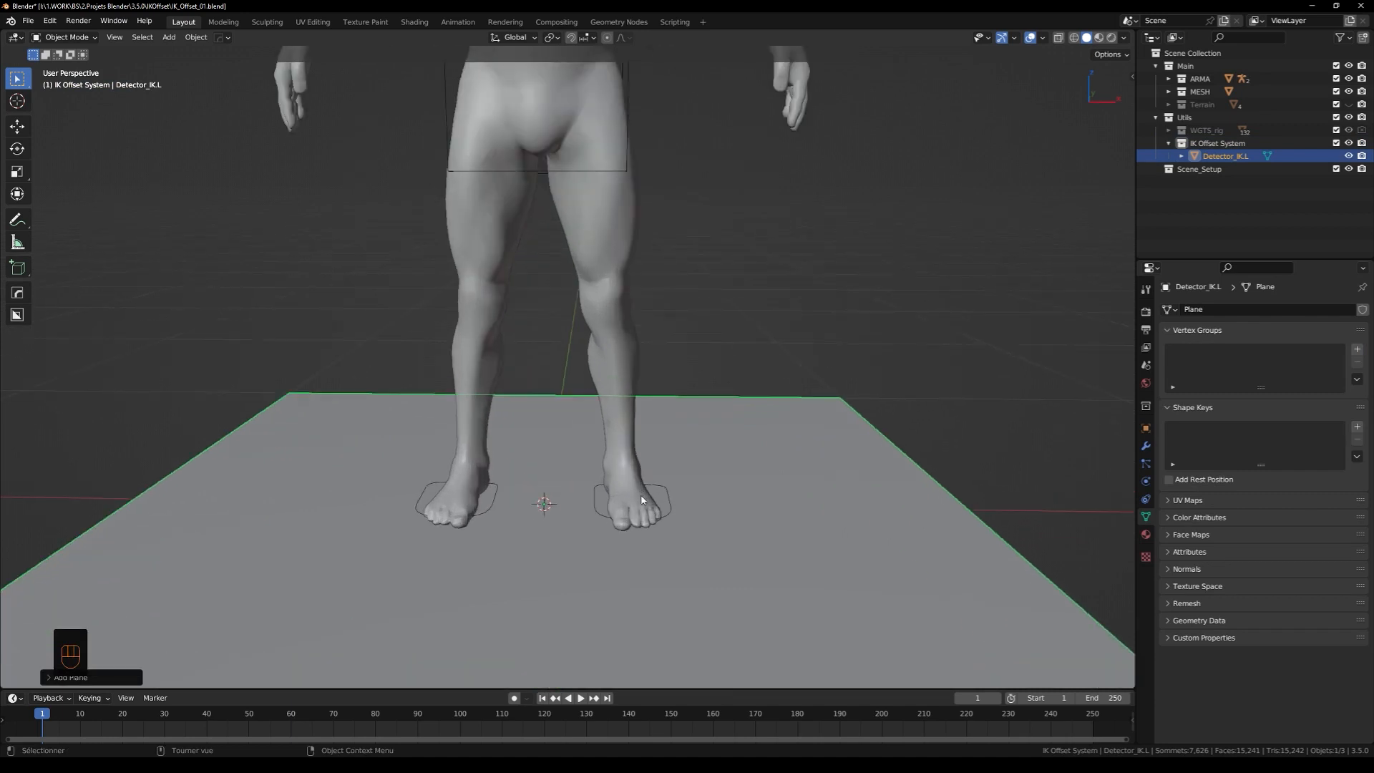
{"action": "mouse_move", "coordinate": [642, 463]}
{"action": "middle_mouse_down", "text": "shift"}
{"action": "mouse_move", "coordinate": [610, 426]}
{"action": "mouse_move", "coordinate": [616, 467]}
{"action": "middle_mouse_up", "text": "shift"}
{"action": "key", "text": "g"}
{"action": "key", "text": "x"}
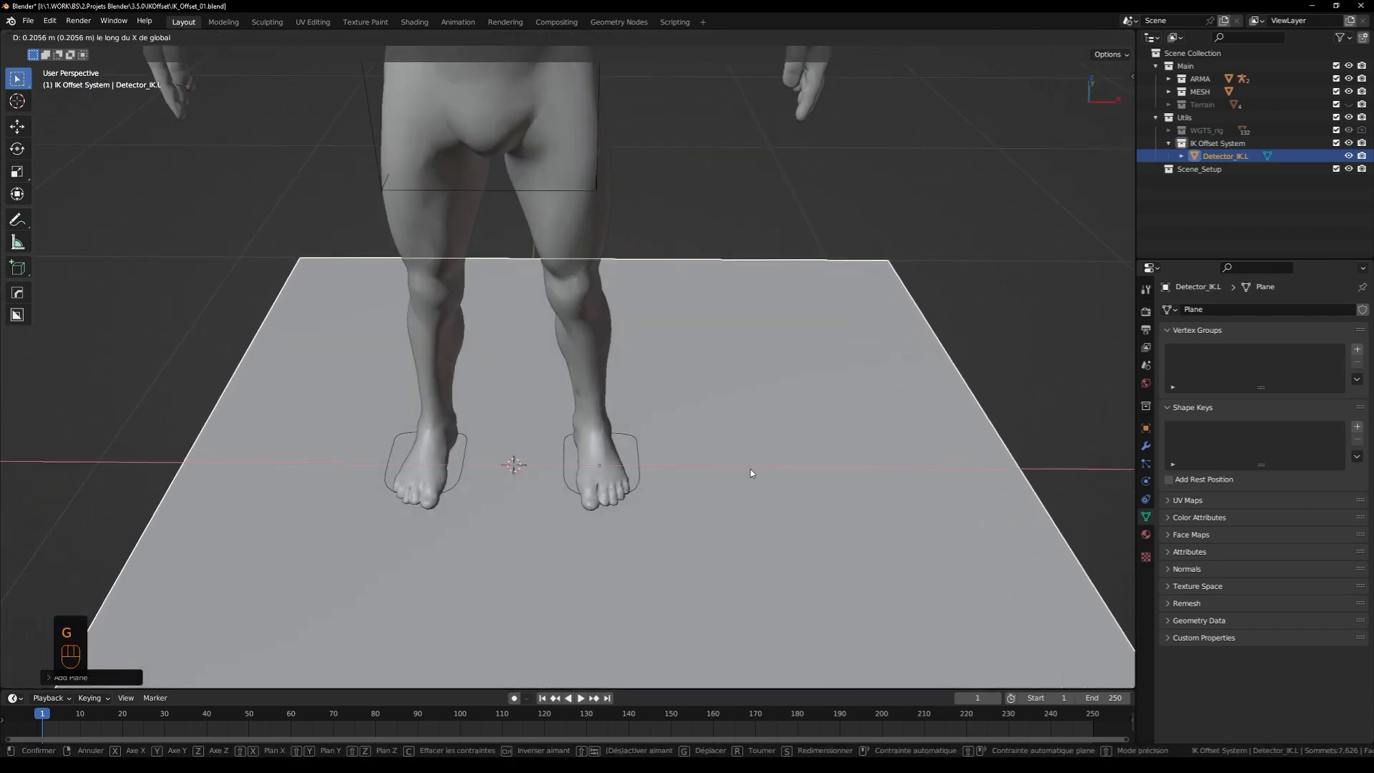
{"action": "left_click", "coordinate": [748, 469]}
Move Detector_IK.L about -0.018 m along Y beneath the left foot and display its transform values in the viewport
{"action": "middle_click_drag", "start_coordinate": [748, 469], "coordinate": [562, 474]}
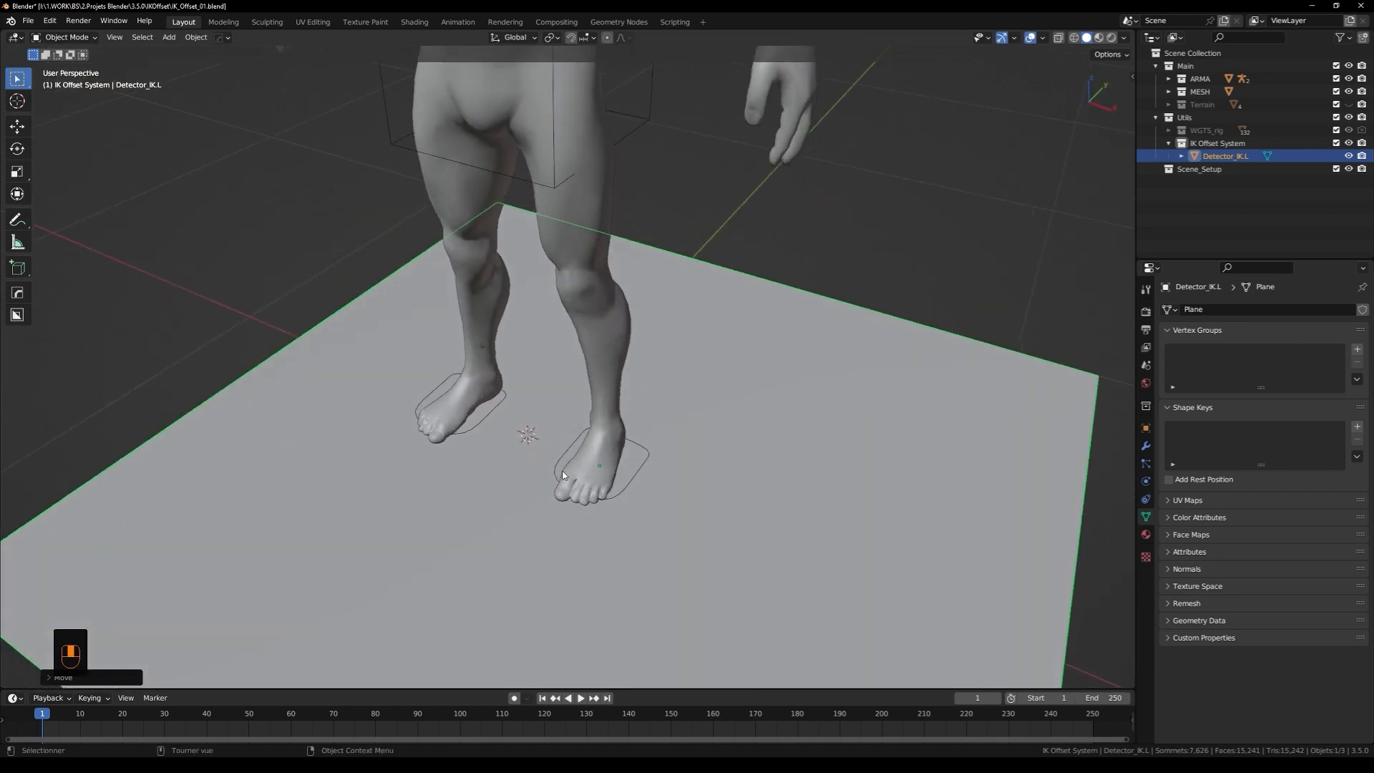
{"action": "key", "text": "3"}
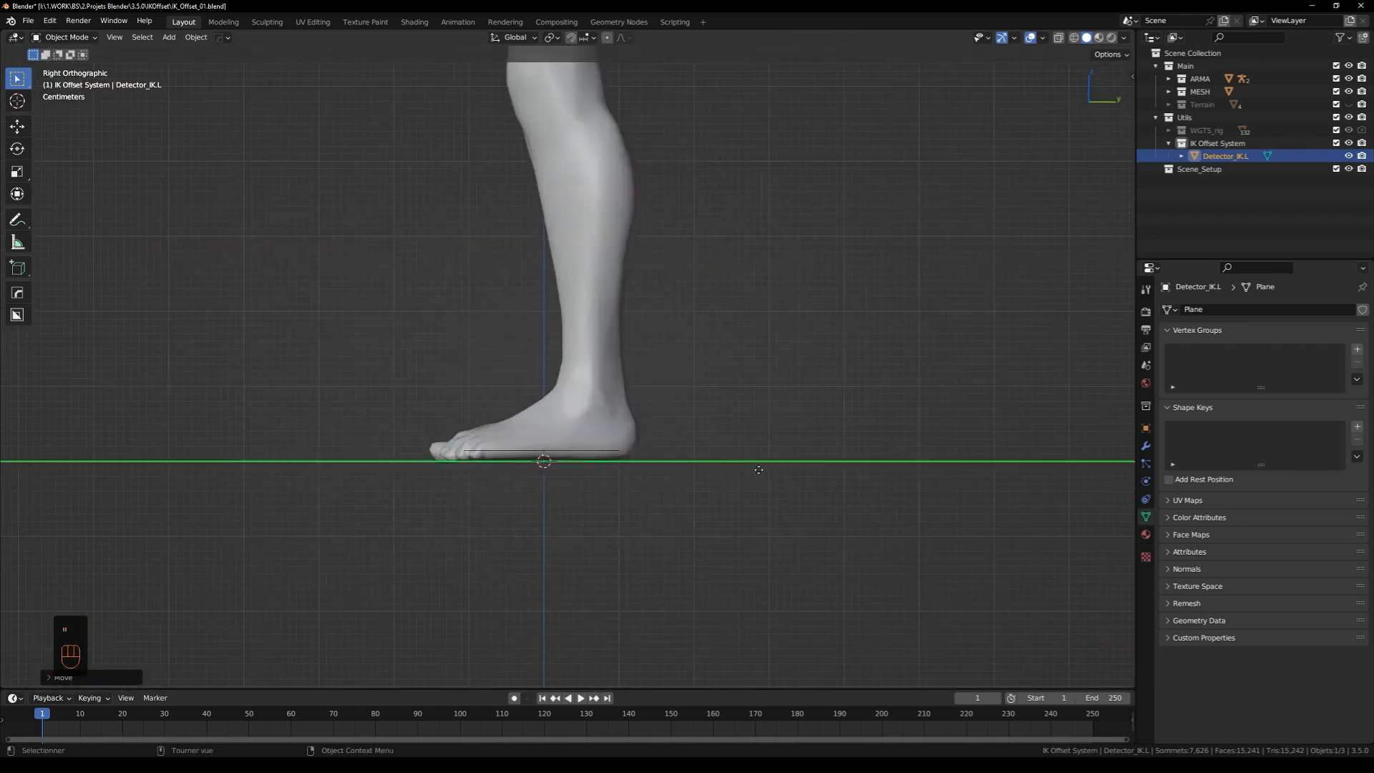
{"action": "key", "text": "g"}
{"action": "key", "text": "y"}
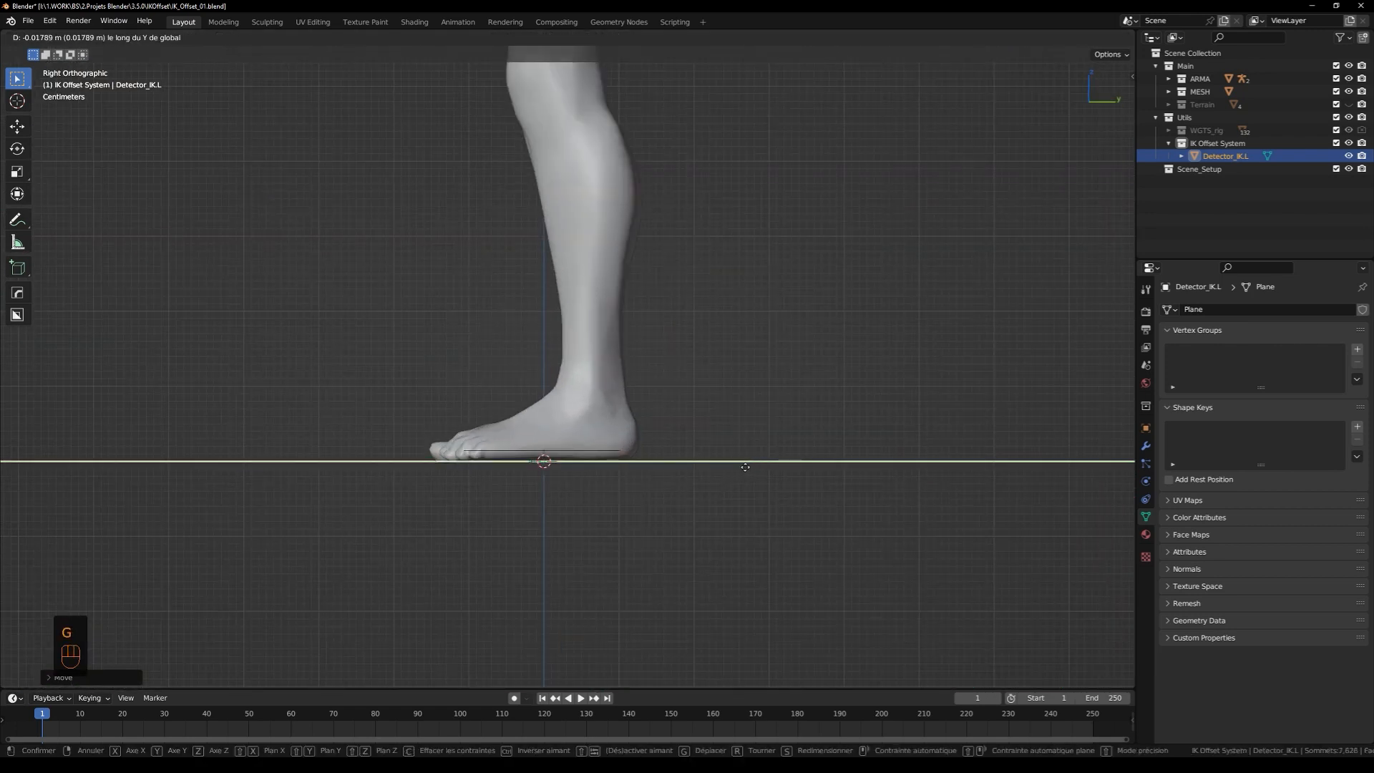
{"action": "left_click", "coordinate": [744, 466]}
{"action": "middle_click_drag", "start_coordinate": [745, 467], "coordinate": [1134, 118]}
{"action": "left_click_drag", "start_coordinate": [1132, 79], "coordinate": [1001, 93]}
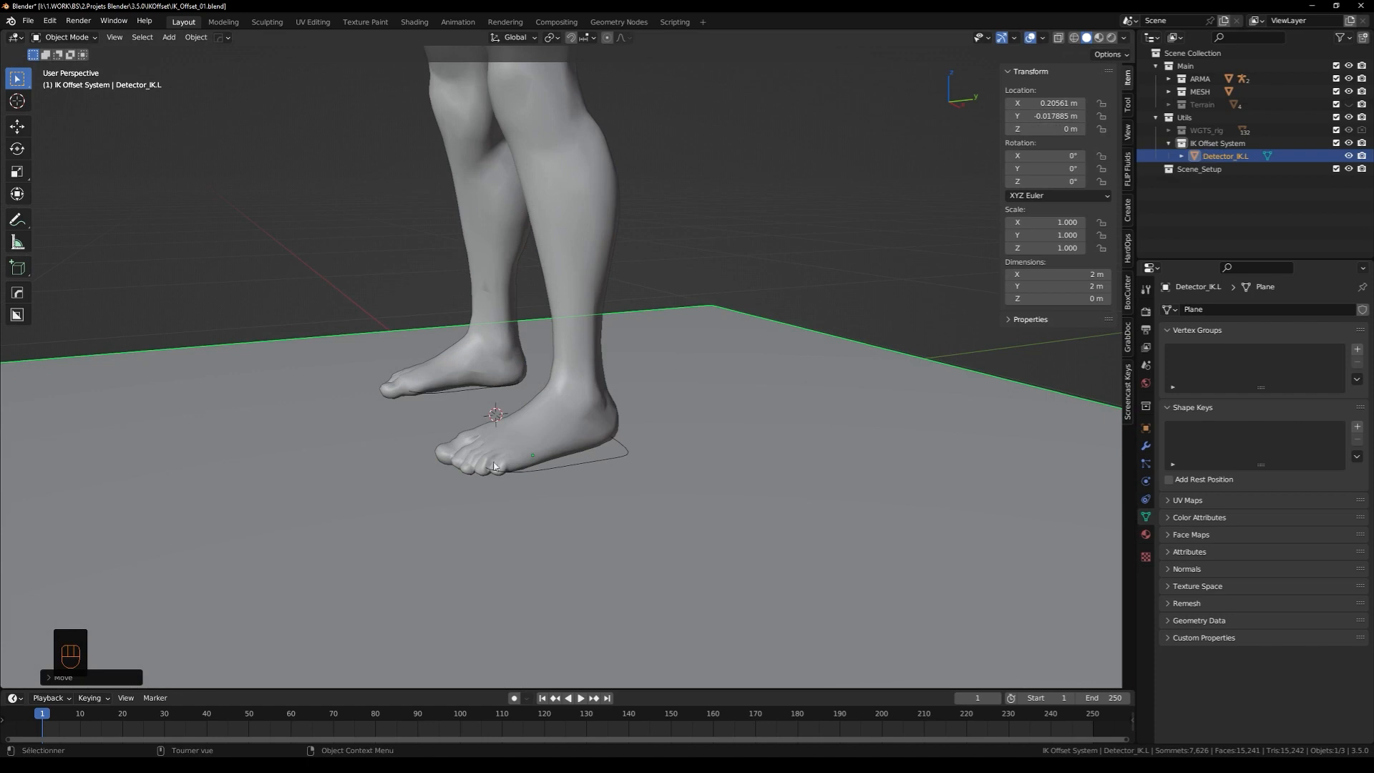
Scale Detector_IK.L down to about 0.28 m to match the foot's length and adjust its Y position to about -0.013 m
{"action": "middle_click_drag", "start_coordinate": [494, 463], "coordinate": [651, 442]}
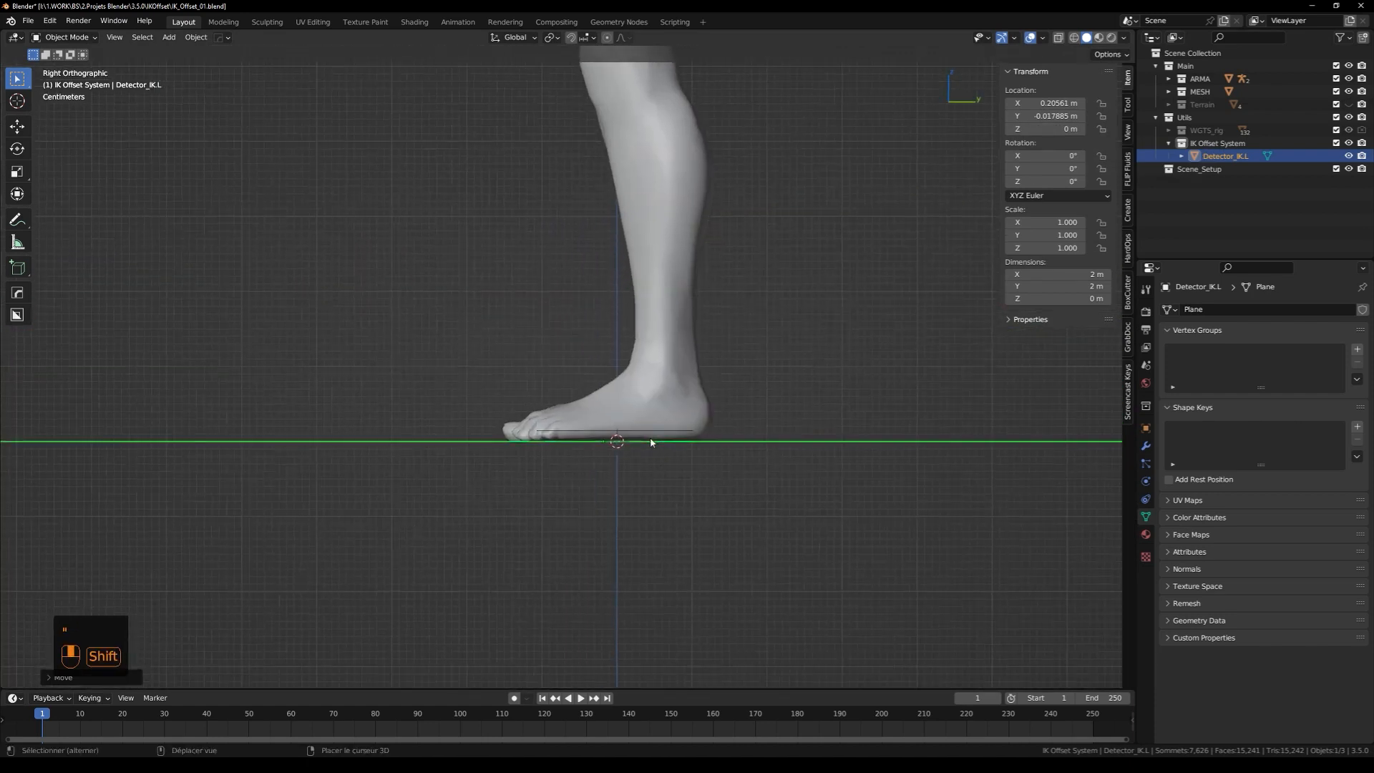
{"action": "scroll", "coordinate": [650, 442], "scroll_direction": "up", "scroll_amount": 2}
{"action": "key", "text": "s"}
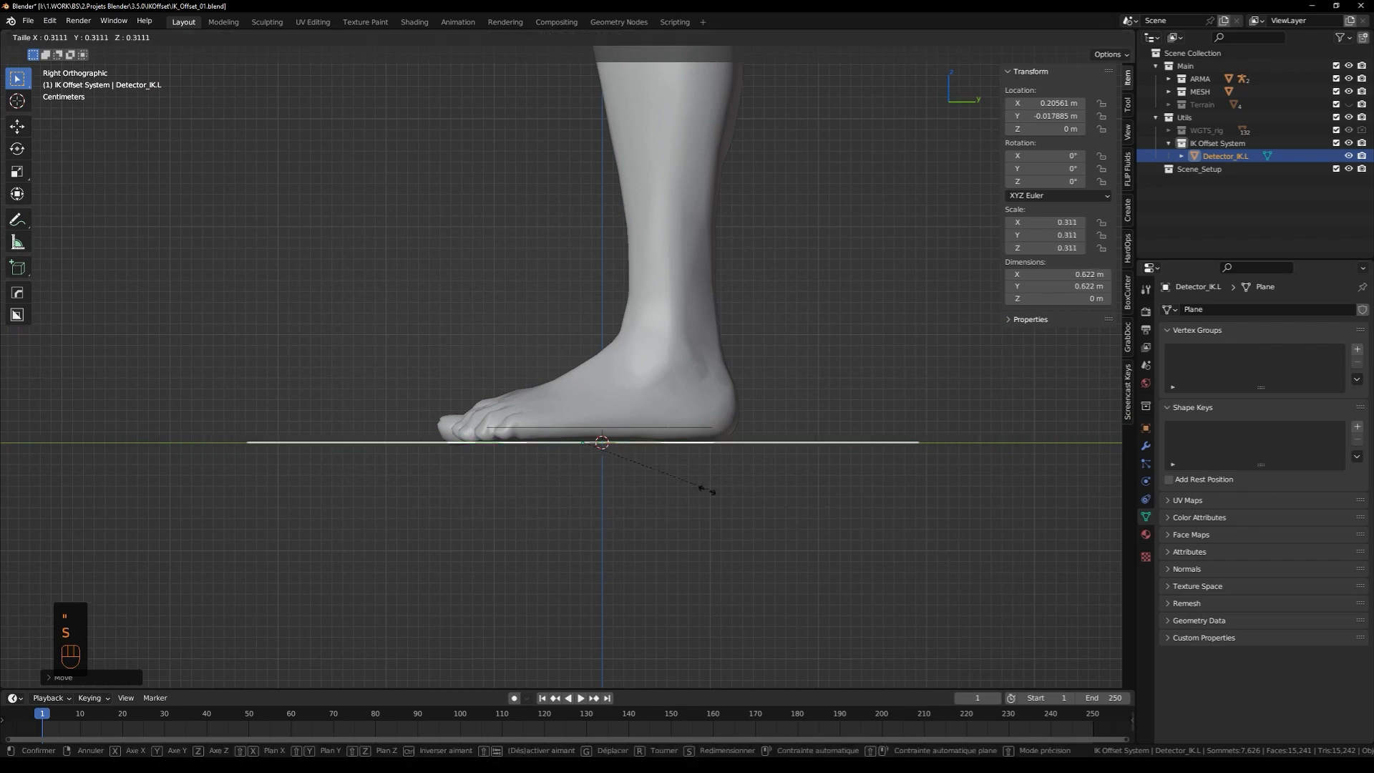
{"action": "left_click", "coordinate": [640, 472]}
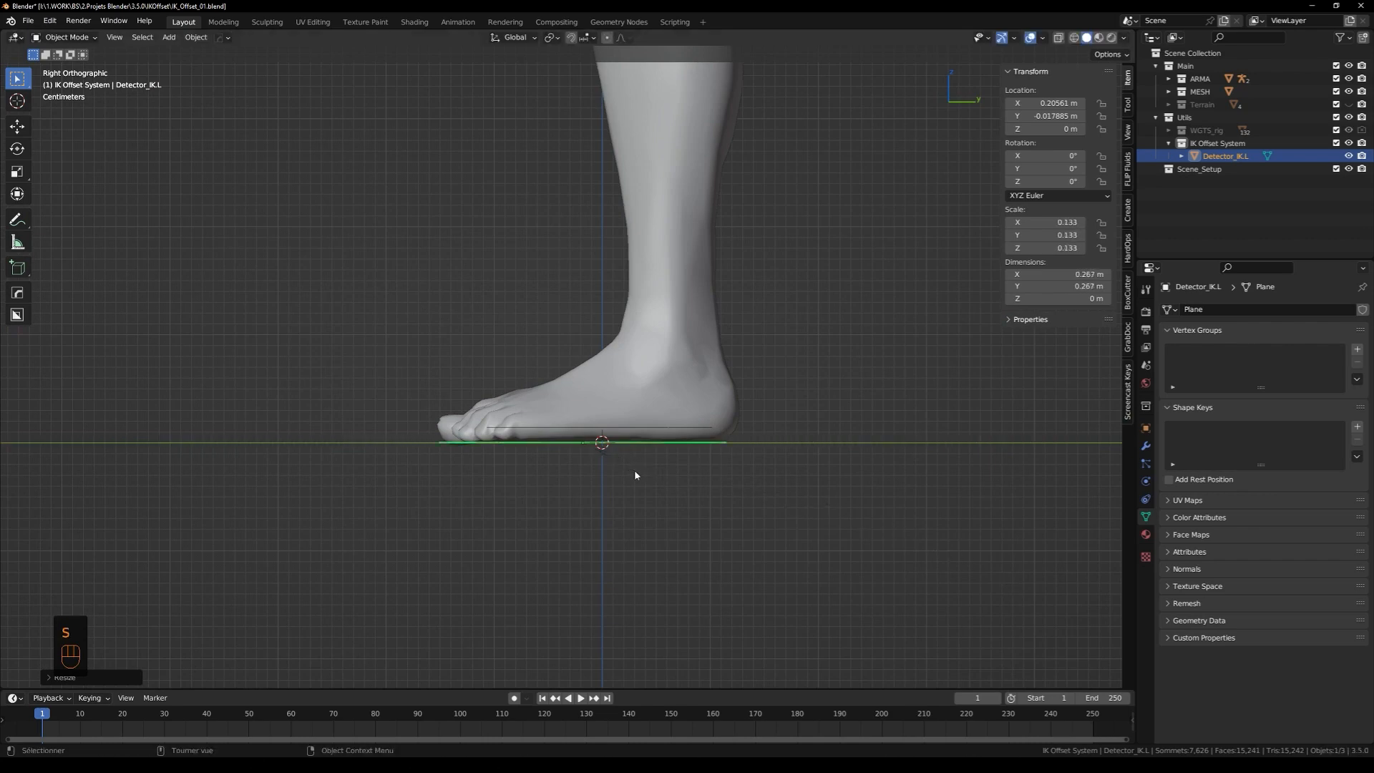
{"action": "key", "text": "g"}
{"action": "key", "text": "y"}
{"action": "key", "text": "s"}
{"action": "left_click", "coordinate": [780, 512]}
Apply the scale of the Detector_IK.L plane
{"action": "middle_click_drag", "start_coordinate": [770, 513], "coordinate": [614, 446]}
{"action": "key", "text": "ctrl+a"}
{"action": "left_click", "coordinate": [523, 415]}
Merge the two toe-side vertices of Detector_IK.L at their center to turn the plane into a triangle
{"action": "key", "text": "Tab"}
{"action": "left_click", "coordinate": [469, 443]}
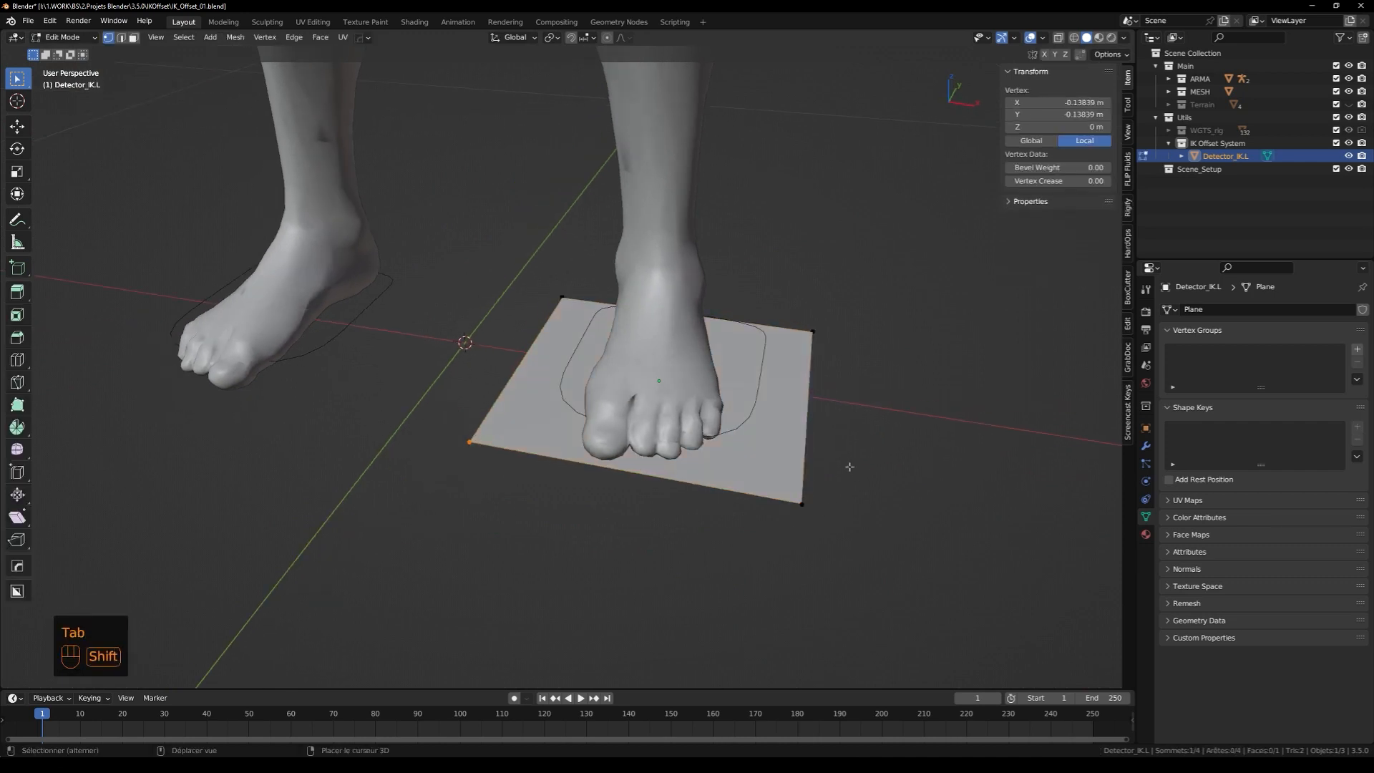
{"action": "left_click", "coordinate": [802, 504], "text": "shift"}
{"action": "key", "text": "m"}
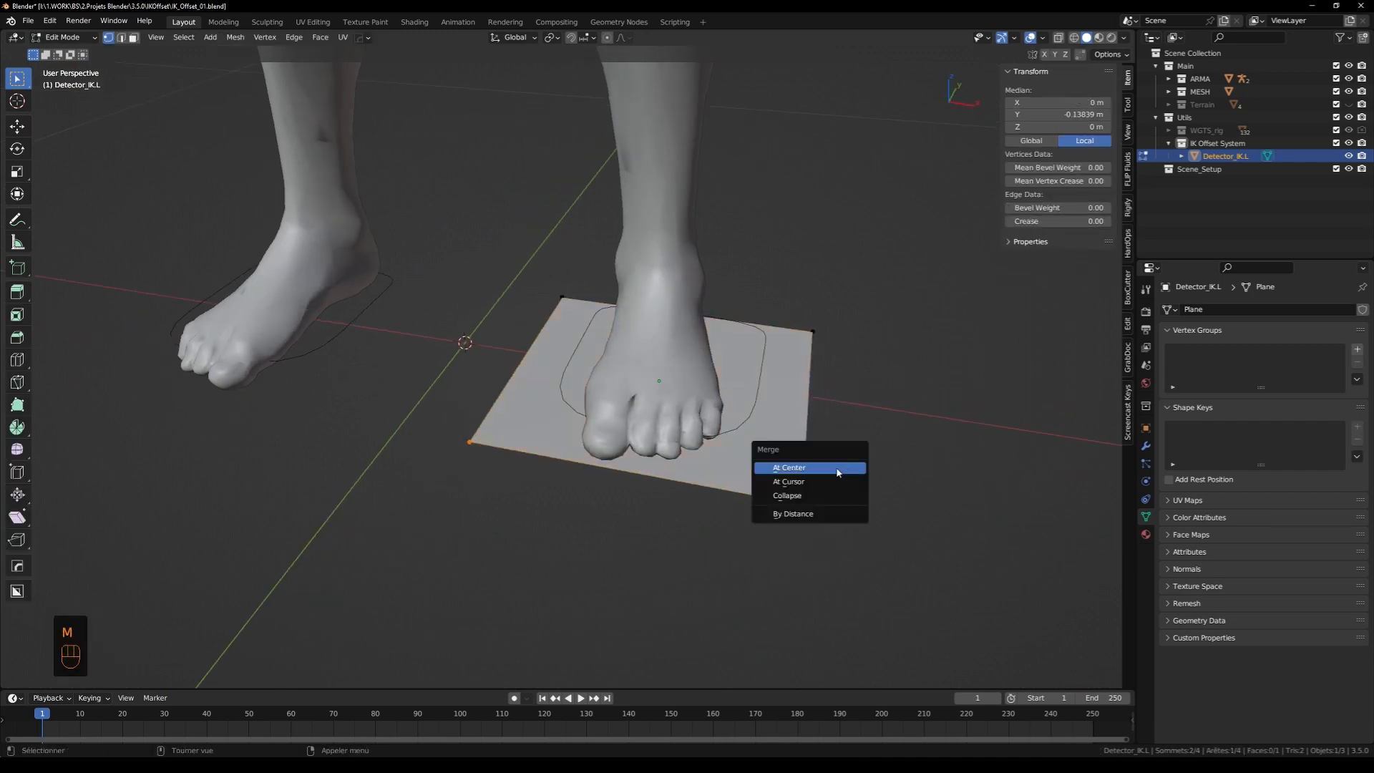
{"action": "left_click", "coordinate": [796, 467]}
{"action": "middle_click_drag", "start_coordinate": [796, 468], "coordinate": [745, 393]}
Return to Object Mode and set the triangle's origin to its geometry
{"action": "key", "text": "Tab"}
{"action": "right_click", "coordinate": [747, 395]}
{"action": "mouse_move", "coordinate": [728, 418]}
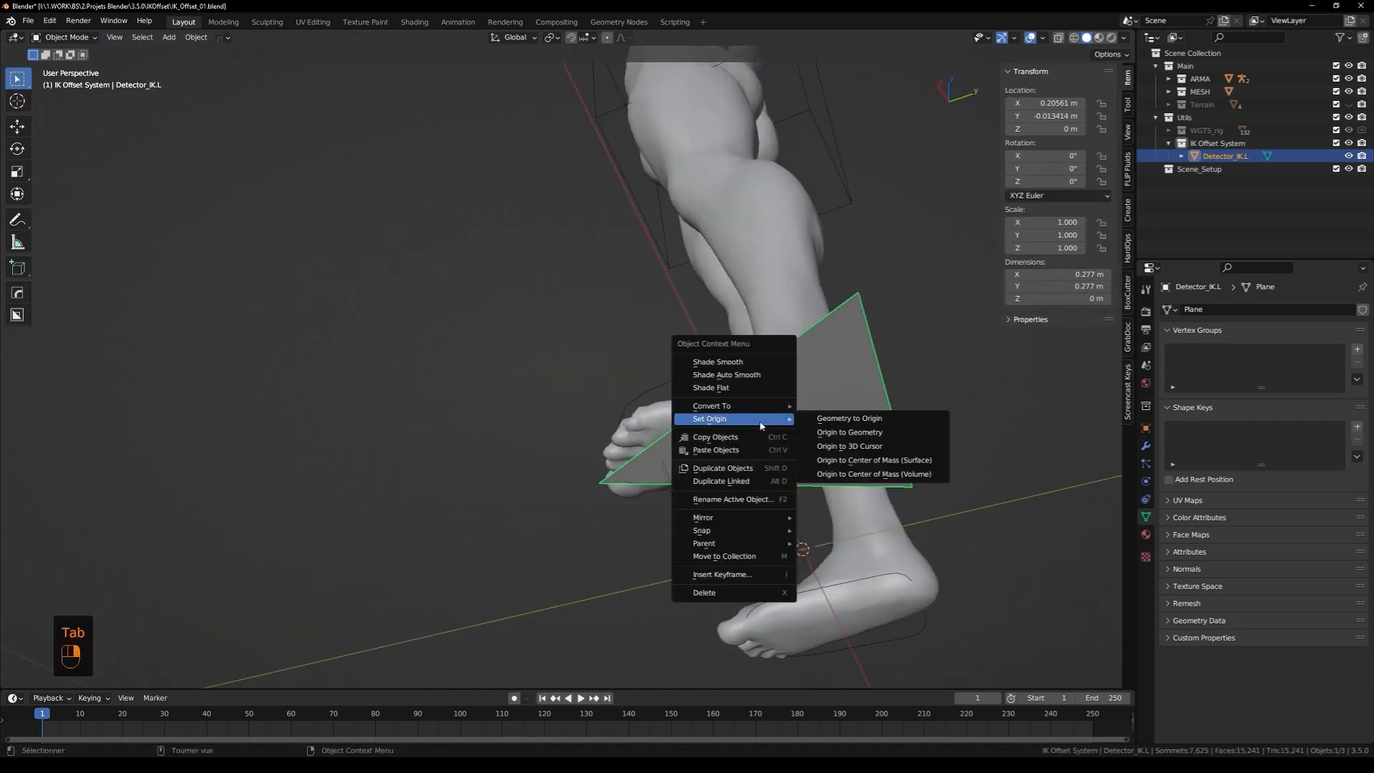
{"action": "left_click", "coordinate": [850, 432]}
Snap the 3D cursor to the origin of Detector_IK.L and add a cube-shaped empty there
{"action": "middle_click_drag", "start_coordinate": [850, 433], "coordinate": [669, 387]}
{"action": "key", "text": "shift+s"}
{"action": "left_click", "coordinate": [689, 421]}
{"action": "key", "text": "shift+a"}
{"action": "mouse_move", "coordinate": [676, 513]}
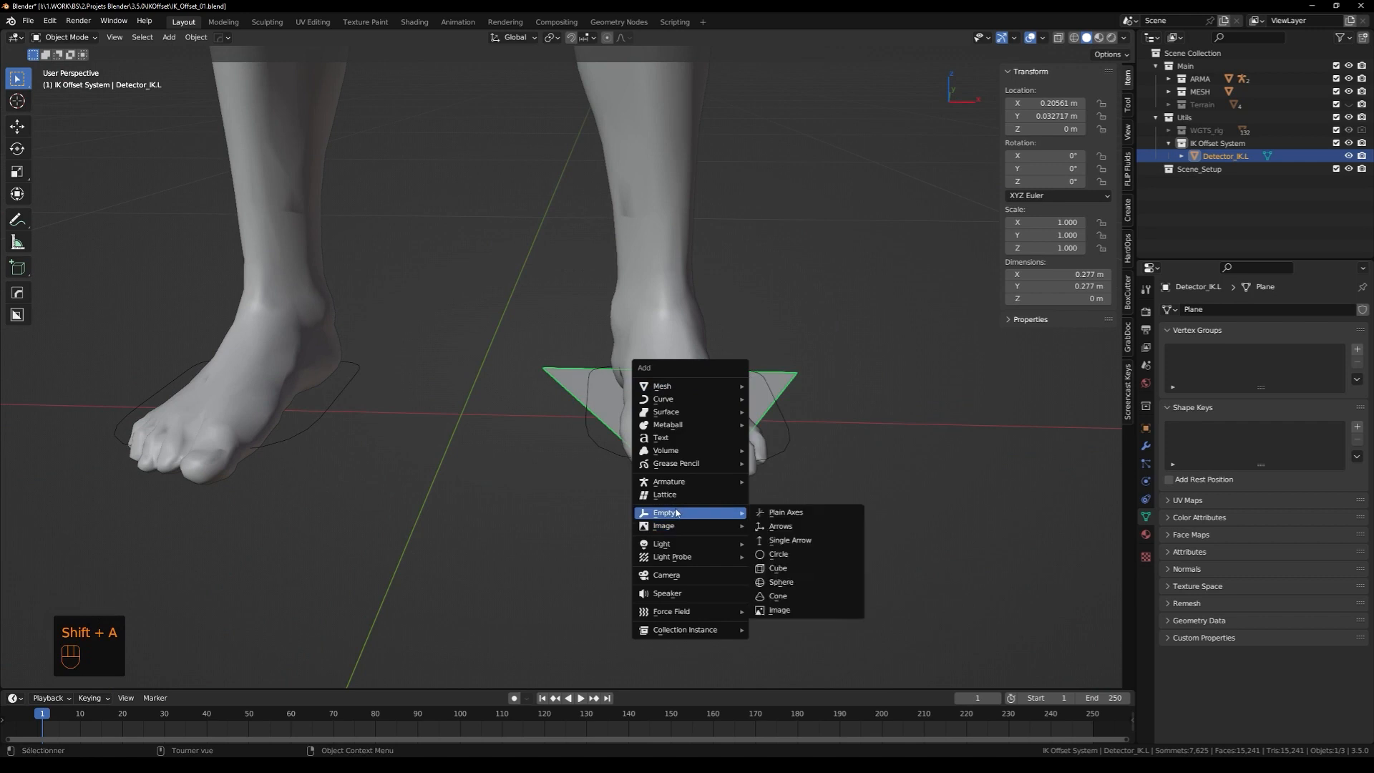
{"action": "left_click", "coordinate": [778, 567]}
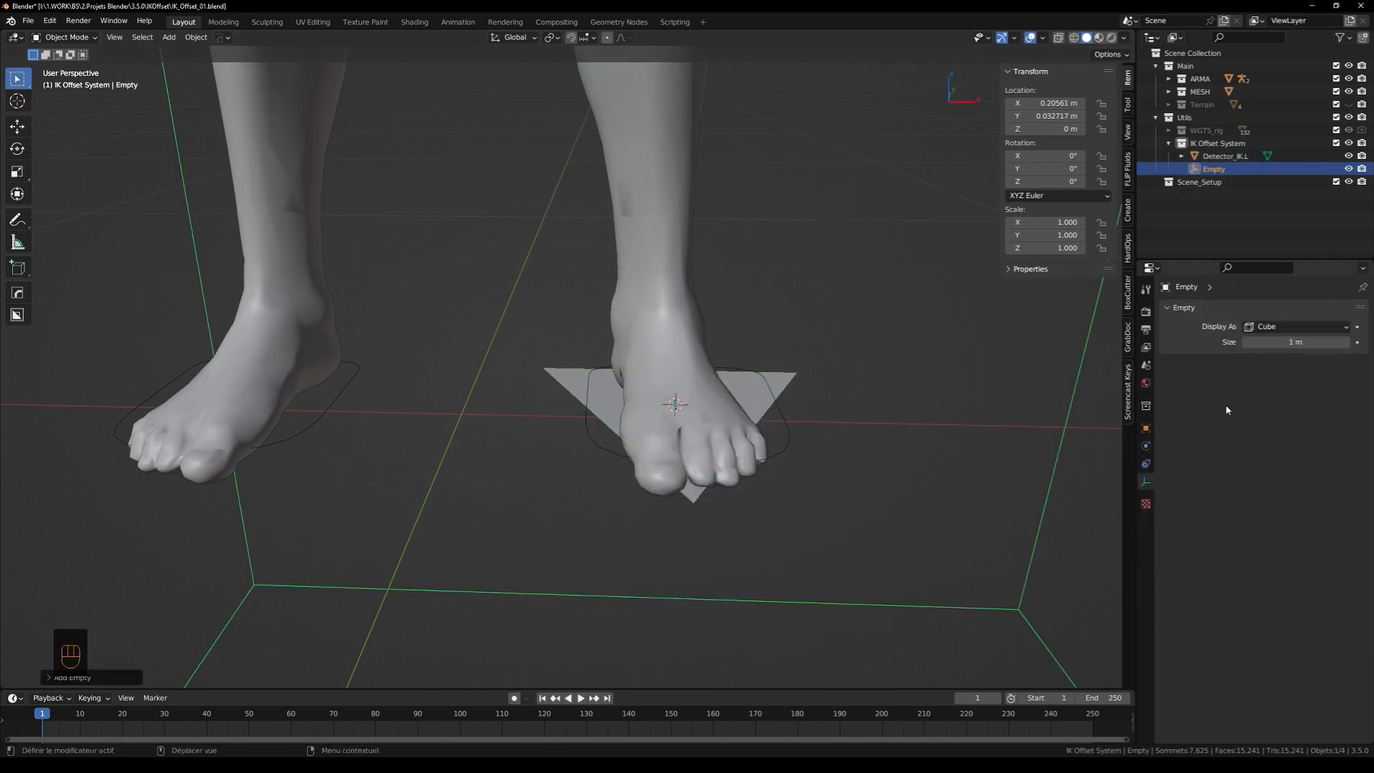
Set the empty's display size to 0.06 m and rename it Effector_IK.L
{"action": "left_click_drag", "start_coordinate": [1295, 342], "coordinate": [1253, 342]}
{"action": "middle_click_drag", "start_coordinate": [747, 433], "coordinate": [676, 462]}
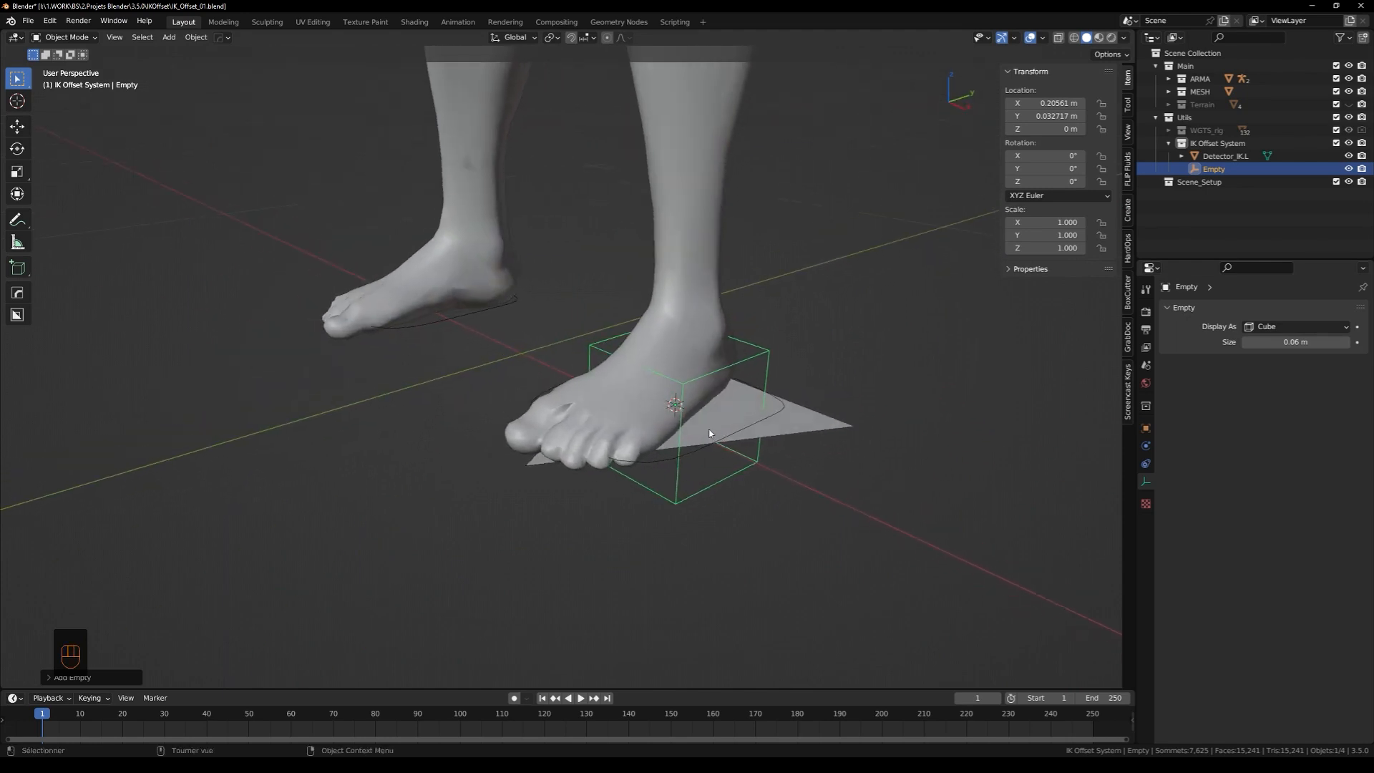
{"action": "key", "text": "F2"}
{"action": "type", "text": "Effec"}
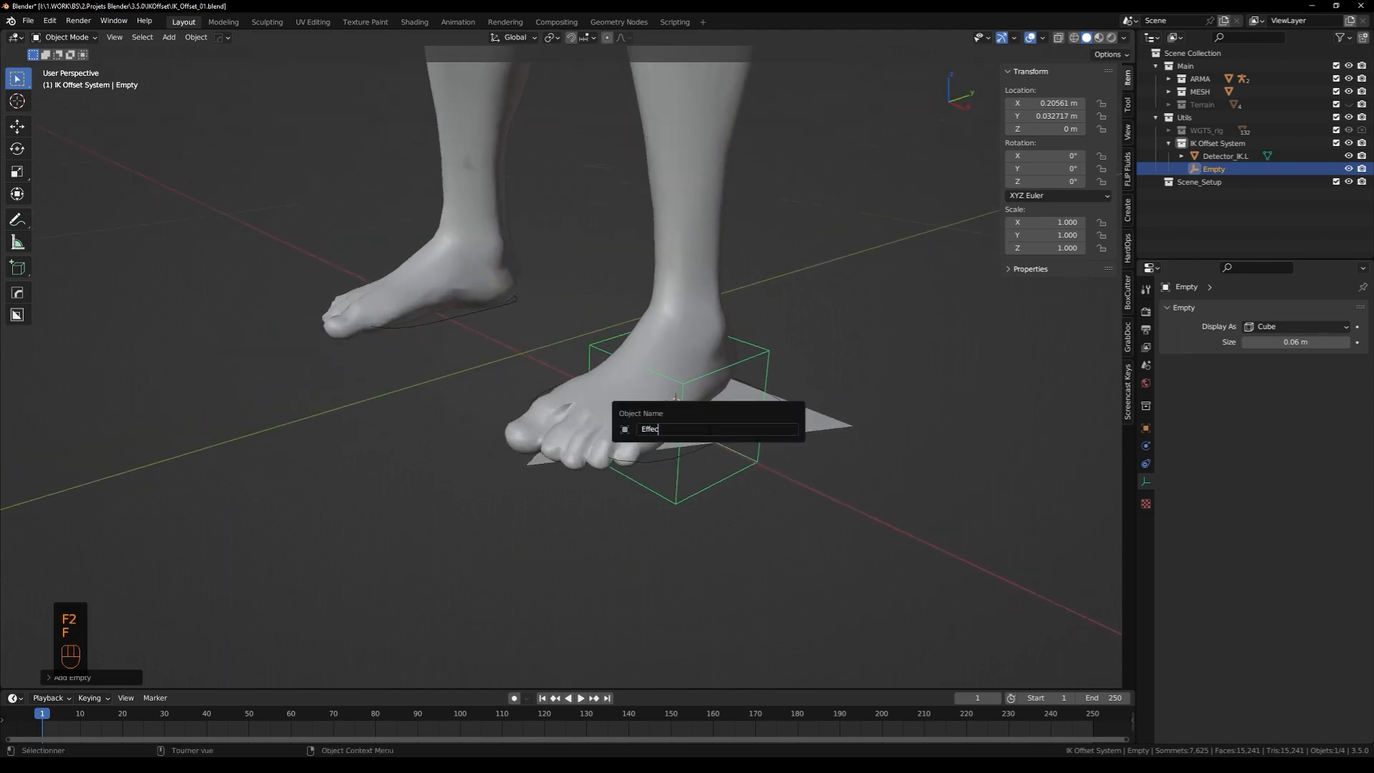
{"action": "type", "text": "tor_IK.L"}
{"action": "key", "text": "Return"}
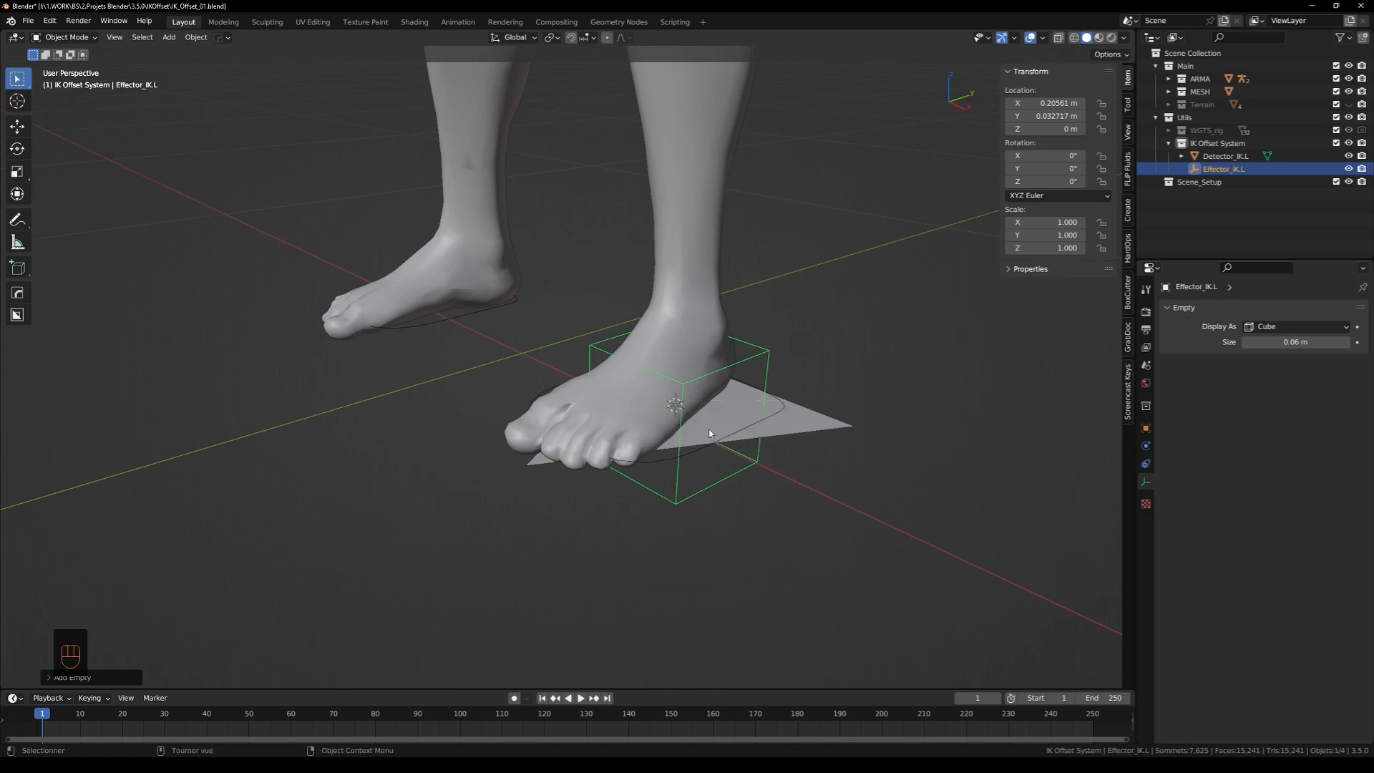
Parent Effector_IK.L to all three vertices of Detector_IK.L with Make Vertex Parent, and return to Object Mode
{"action": "middle_click_drag", "start_coordinate": [709, 433], "coordinate": [676, 441], "text": "shift"}
{"action": "scroll", "coordinate": [696, 382], "scroll_direction": "down", "scroll_amount": 1}
{"action": "scroll", "coordinate": [717, 363], "scroll_direction": "up", "scroll_amount": 1}
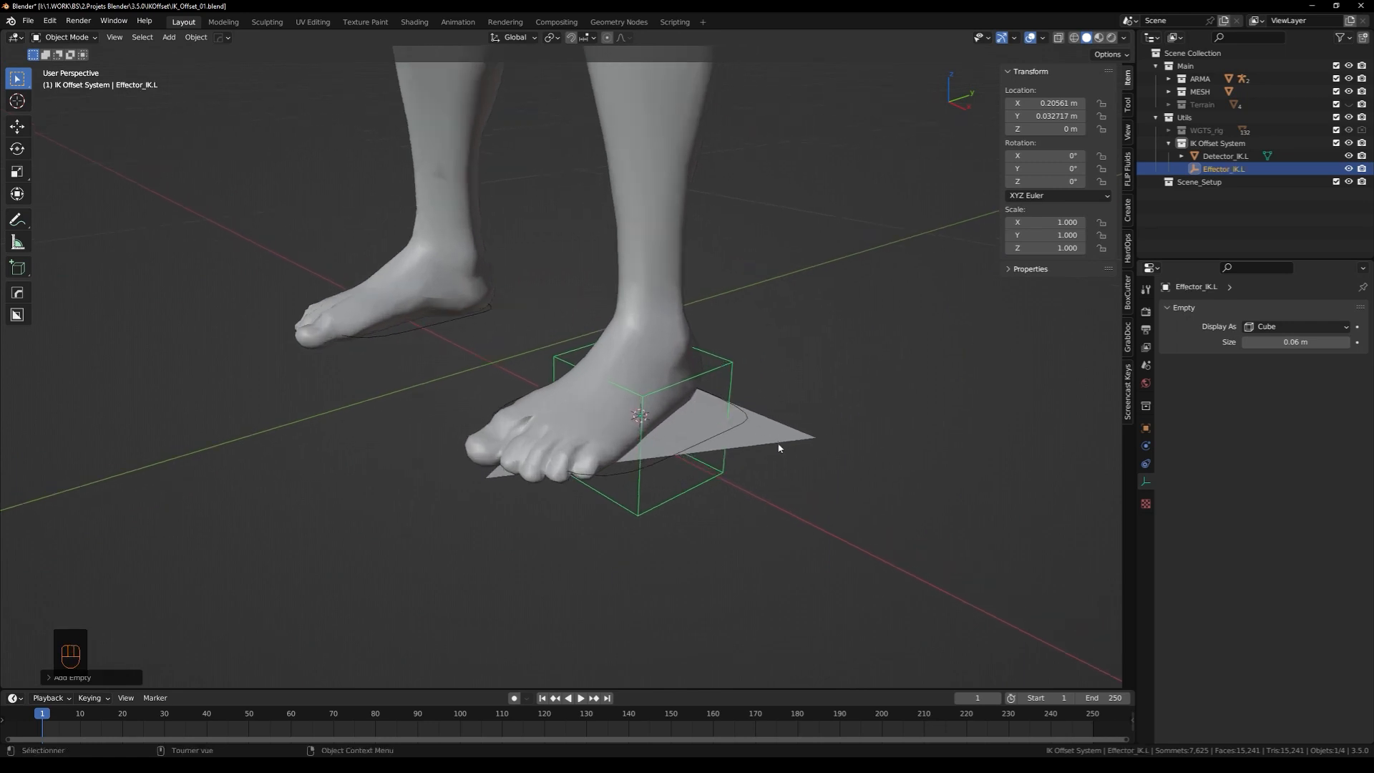
{"action": "left_click", "coordinate": [794, 435], "text": "shift"}
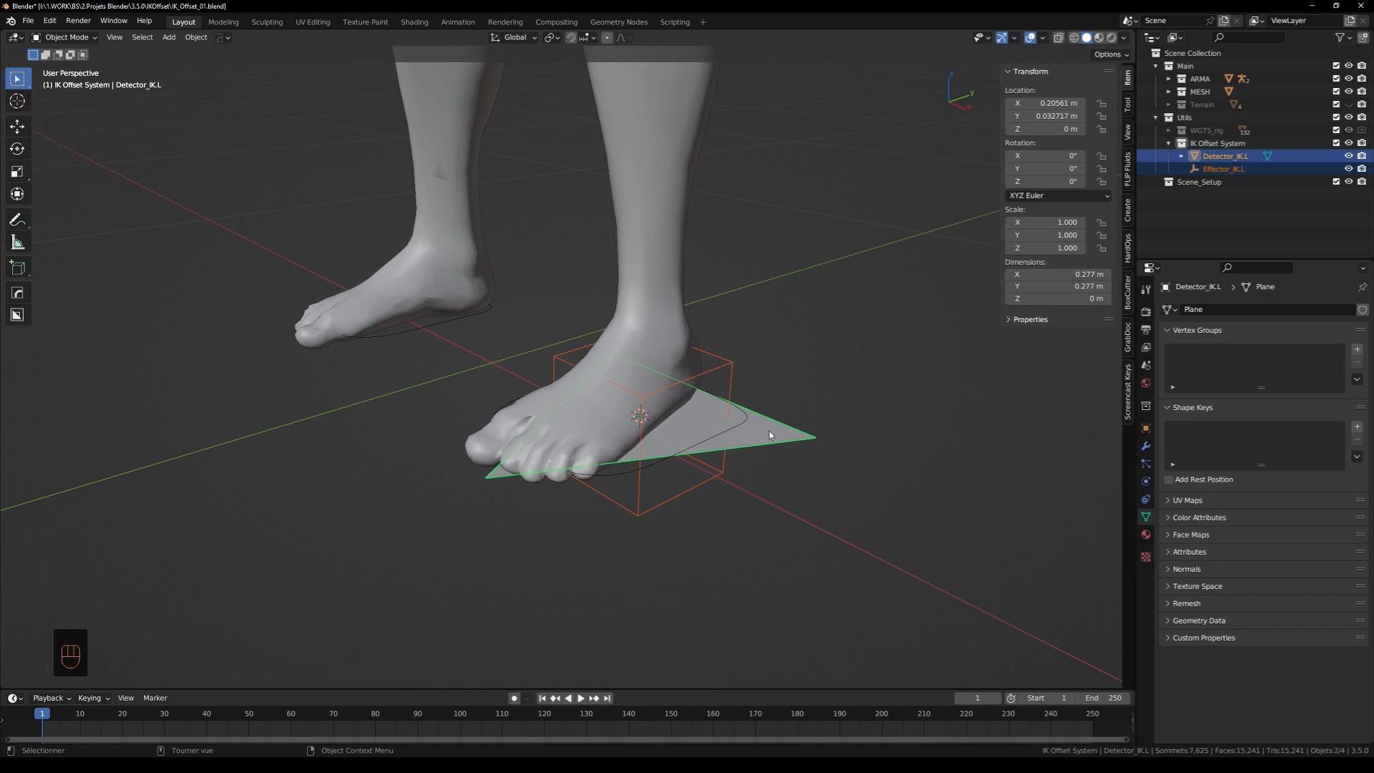
{"action": "key", "text": "Tab"}
{"action": "key", "text": "a"}
{"action": "key", "text": "a"}
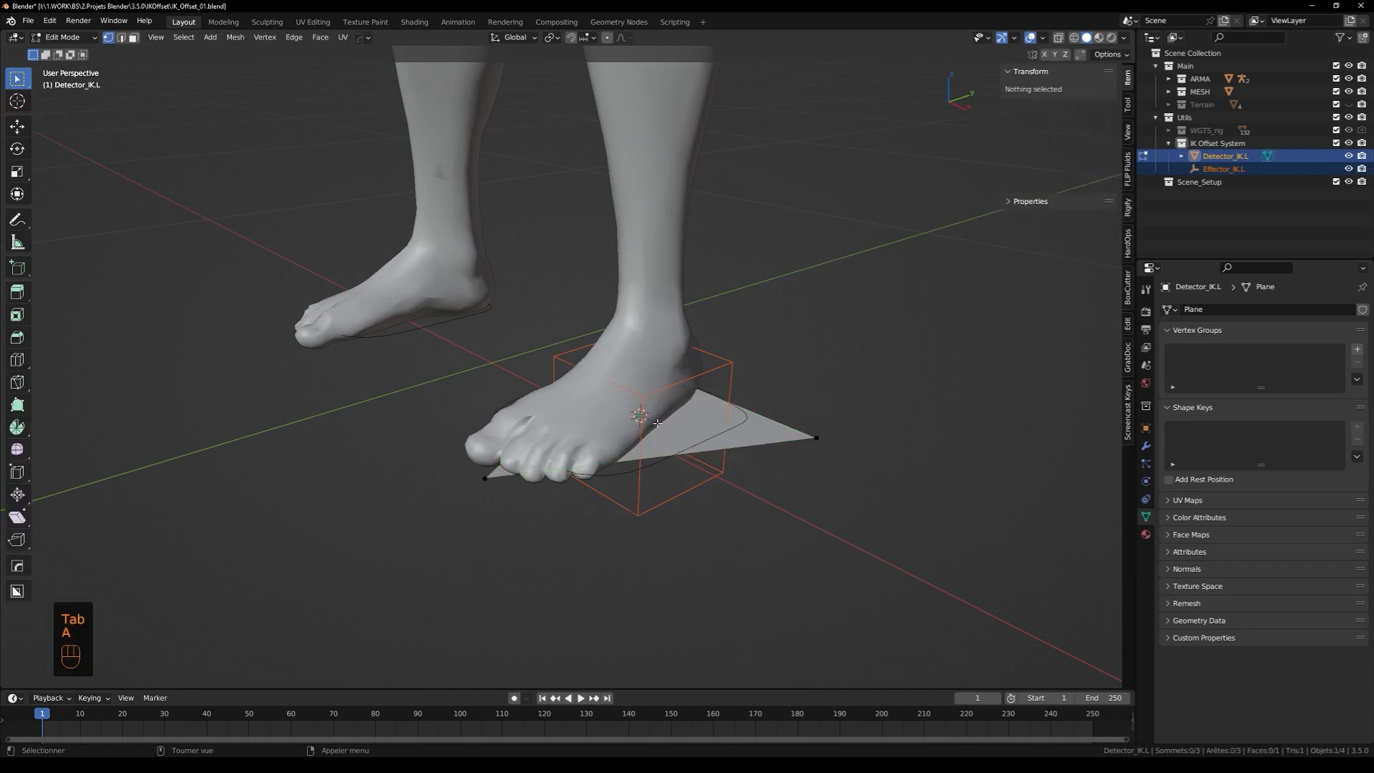
{"action": "key", "text": "ctrl+p"}
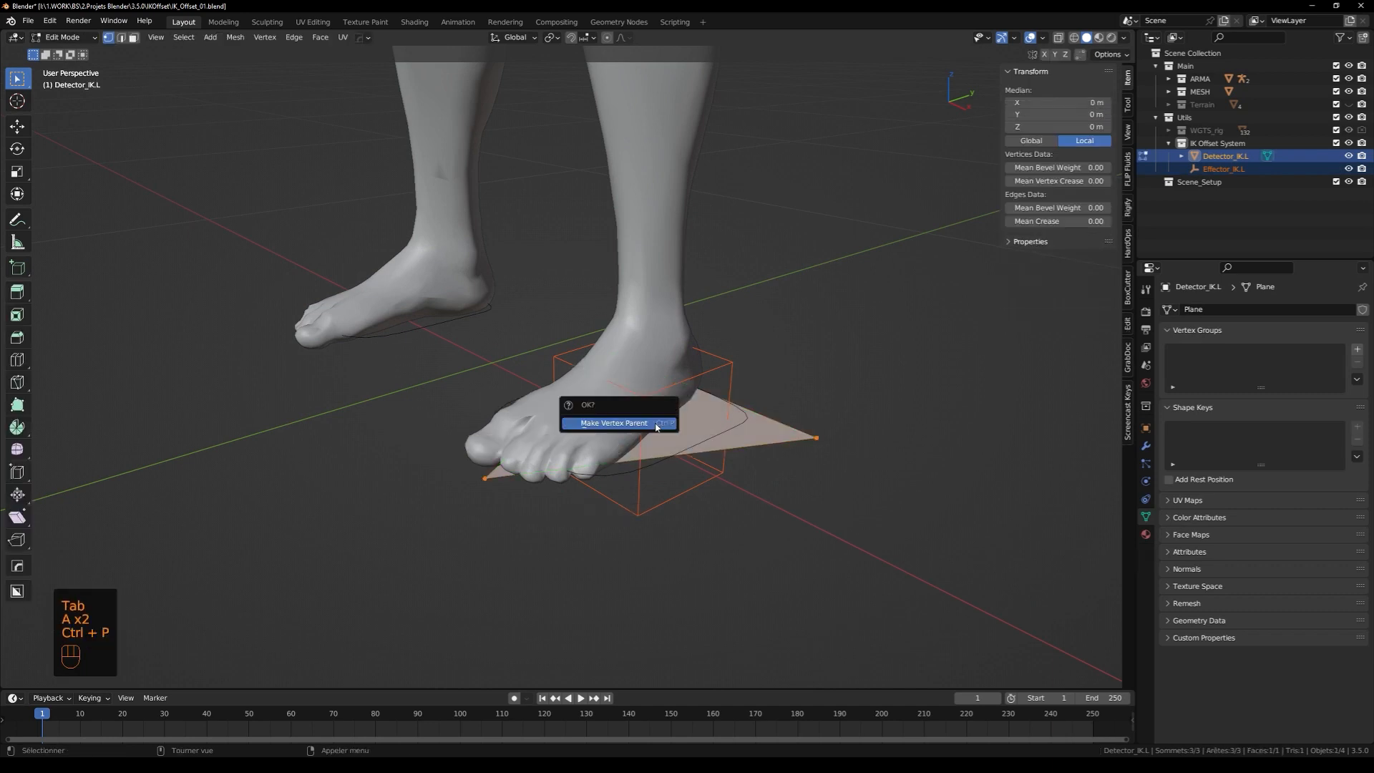
{"action": "left_click", "coordinate": [614, 424]}
{"action": "key", "text": "Tab"}
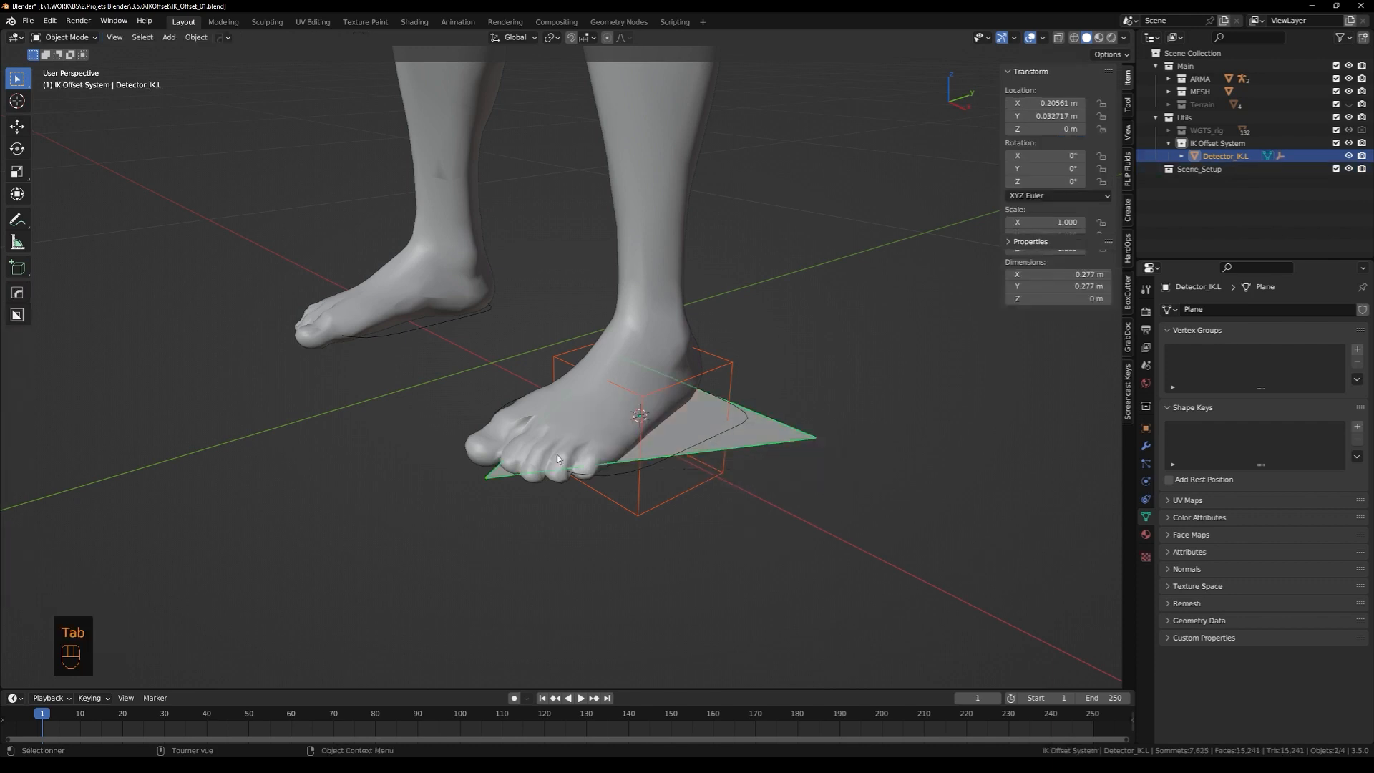
Check the parent type of Effector_IK.L and test the parenting by temporarily moving corner vertices of Detector_IK.L
{"action": "left_click", "coordinate": [1145, 427]}
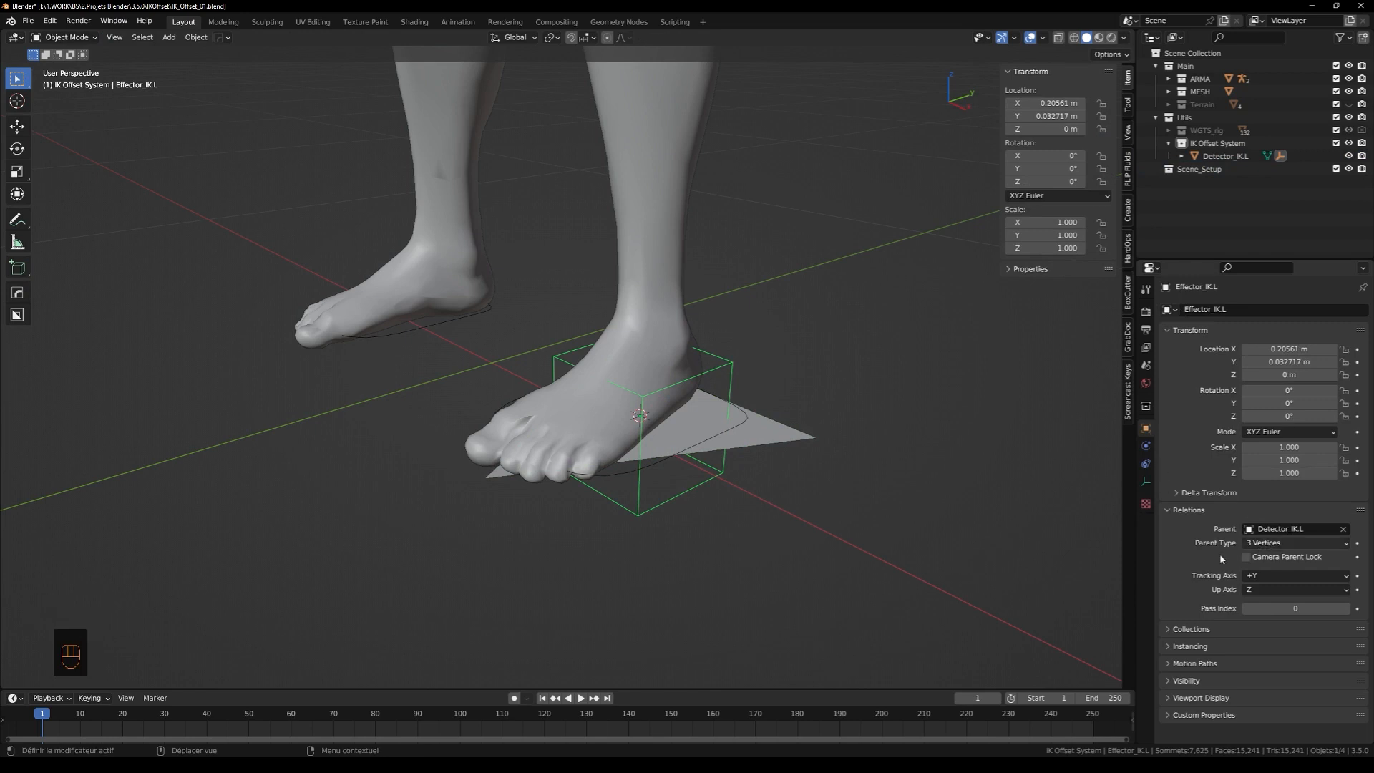
{"action": "middle_click_drag", "start_coordinate": [739, 380], "coordinate": [760, 387]}
{"action": "left_click", "coordinate": [761, 420]}
{"action": "key", "text": "Tab"}
{"action": "left_click", "coordinate": [819, 413]}
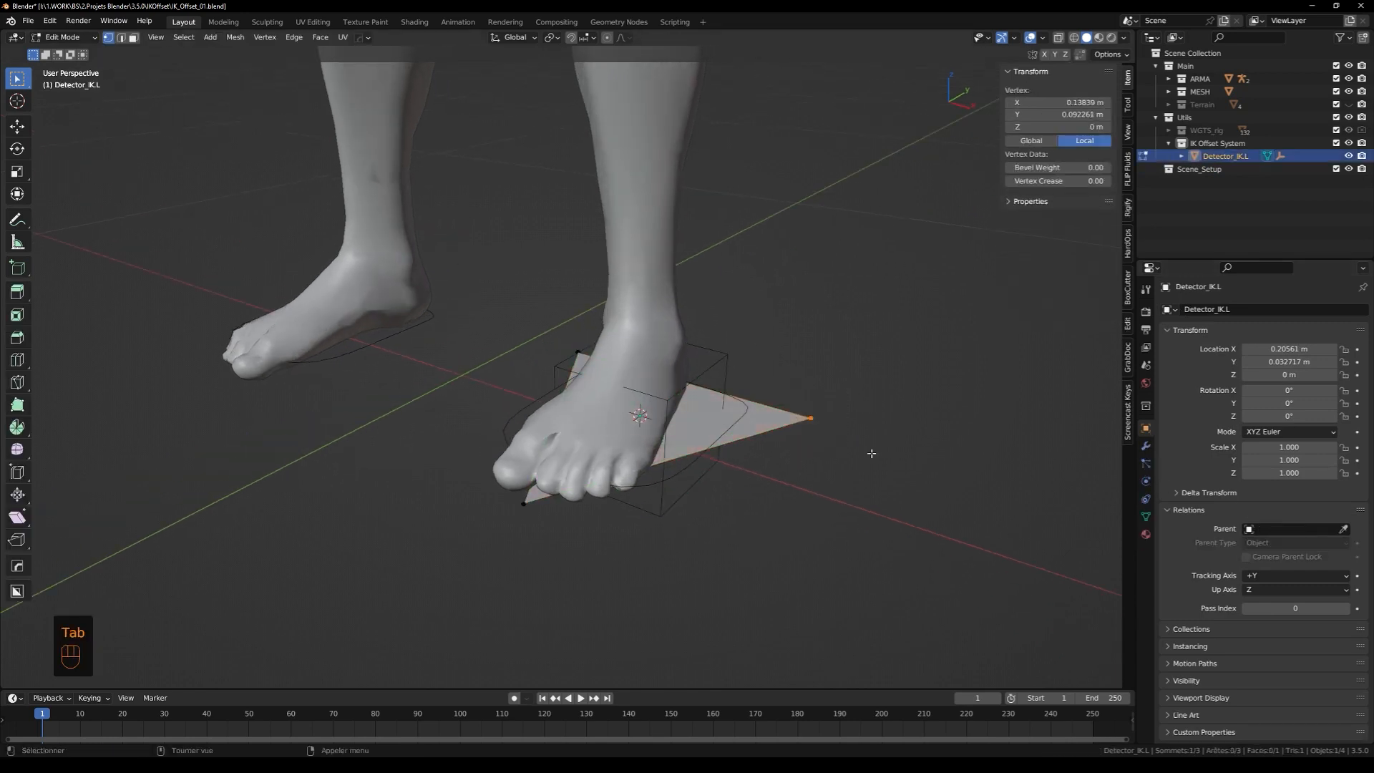
{"action": "key", "text": "g"}
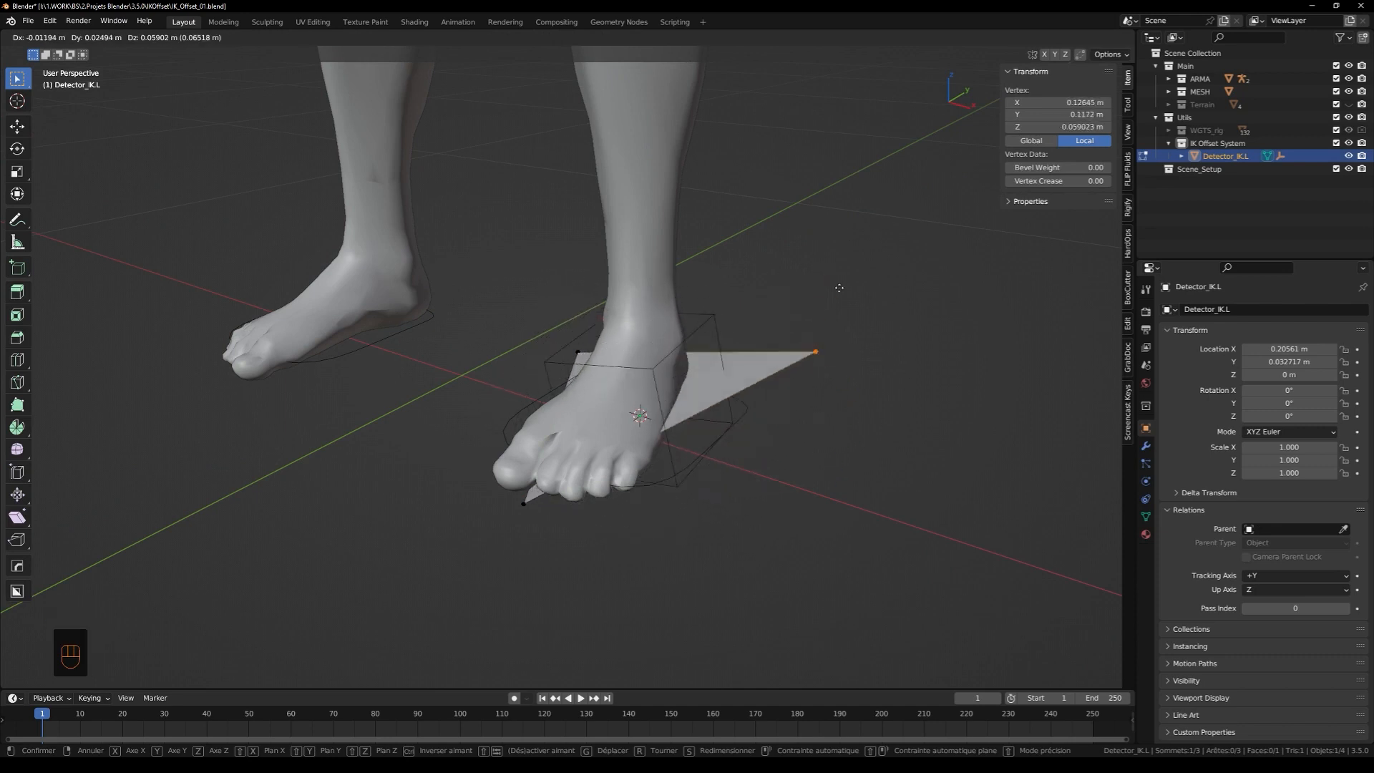
{"action": "left_click", "coordinate": [894, 394]}
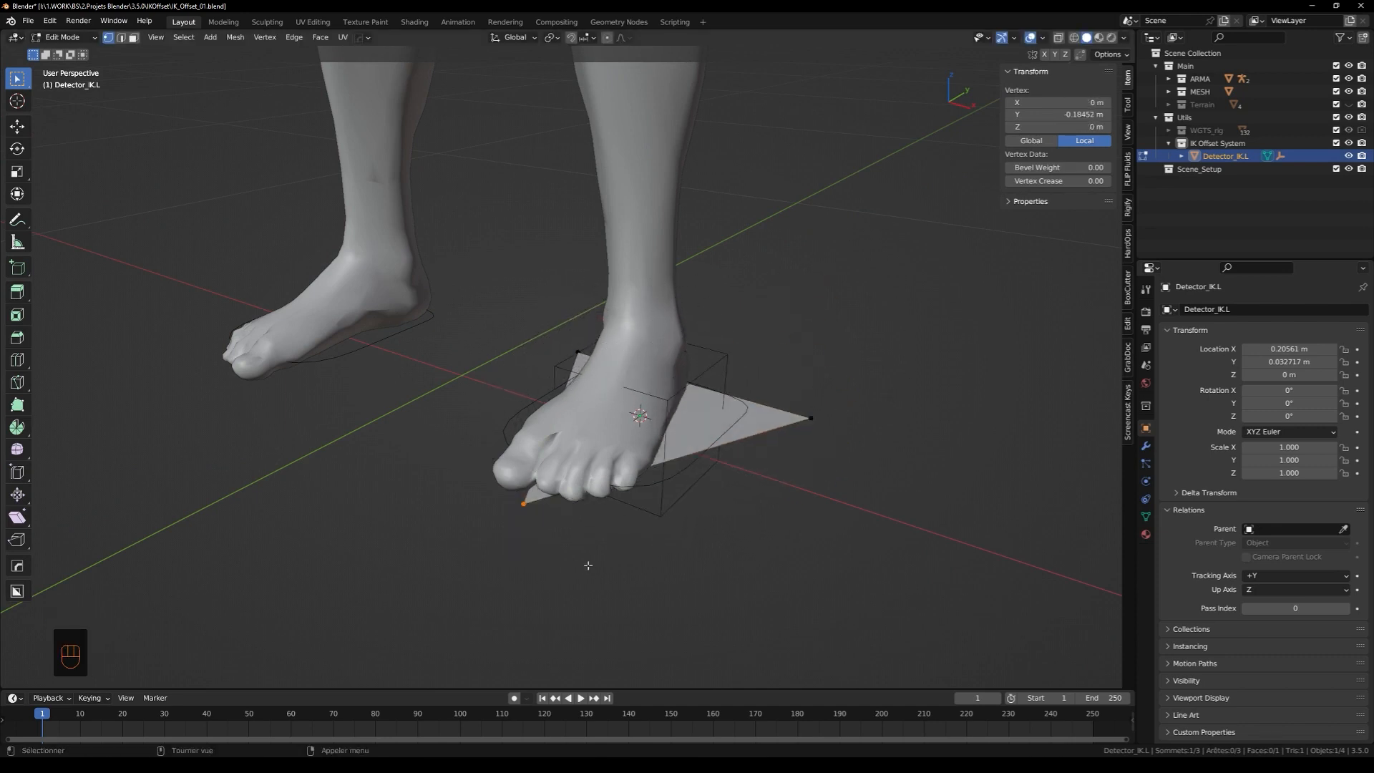
{"action": "key", "text": "g"}
{"action": "right_click", "coordinate": [662, 548]}
{"action": "middle_click_drag", "start_coordinate": [556, 489], "coordinate": [632, 515], "text": "shift"}
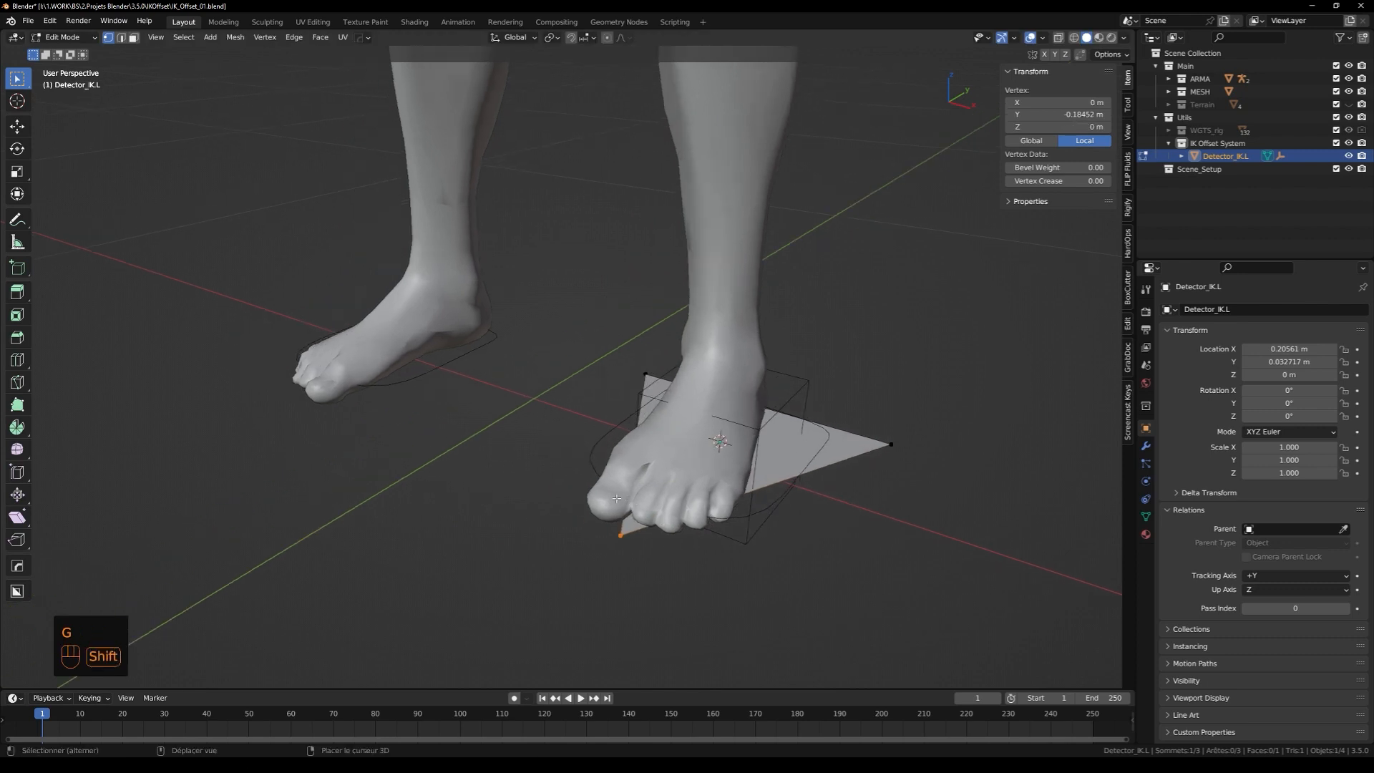
{"action": "key", "text": "Tab"}
Make a linked duplicate of Detector_IK.L and its effector, and shift the copies about 0.2 m along X towards the right foot
{"action": "middle_click_drag", "start_coordinate": [562, 486], "coordinate": [828, 374]}
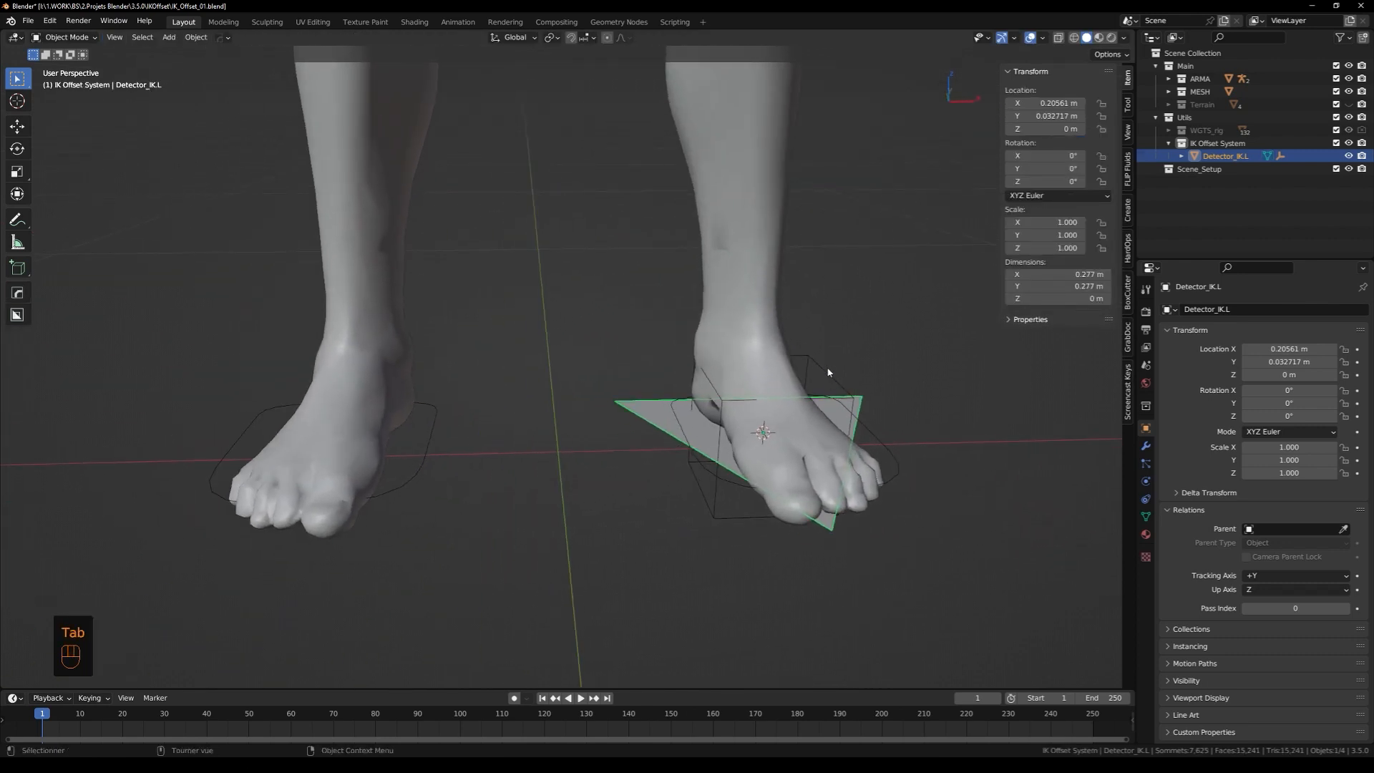
{"action": "left_click", "coordinate": [815, 357], "text": "shift"}
{"action": "left_click", "coordinate": [649, 428], "text": "shift"}
{"action": "middle_click_drag", "start_coordinate": [643, 461], "coordinate": [718, 436], "text": "shift"}
{"action": "key", "text": "alt+d"}
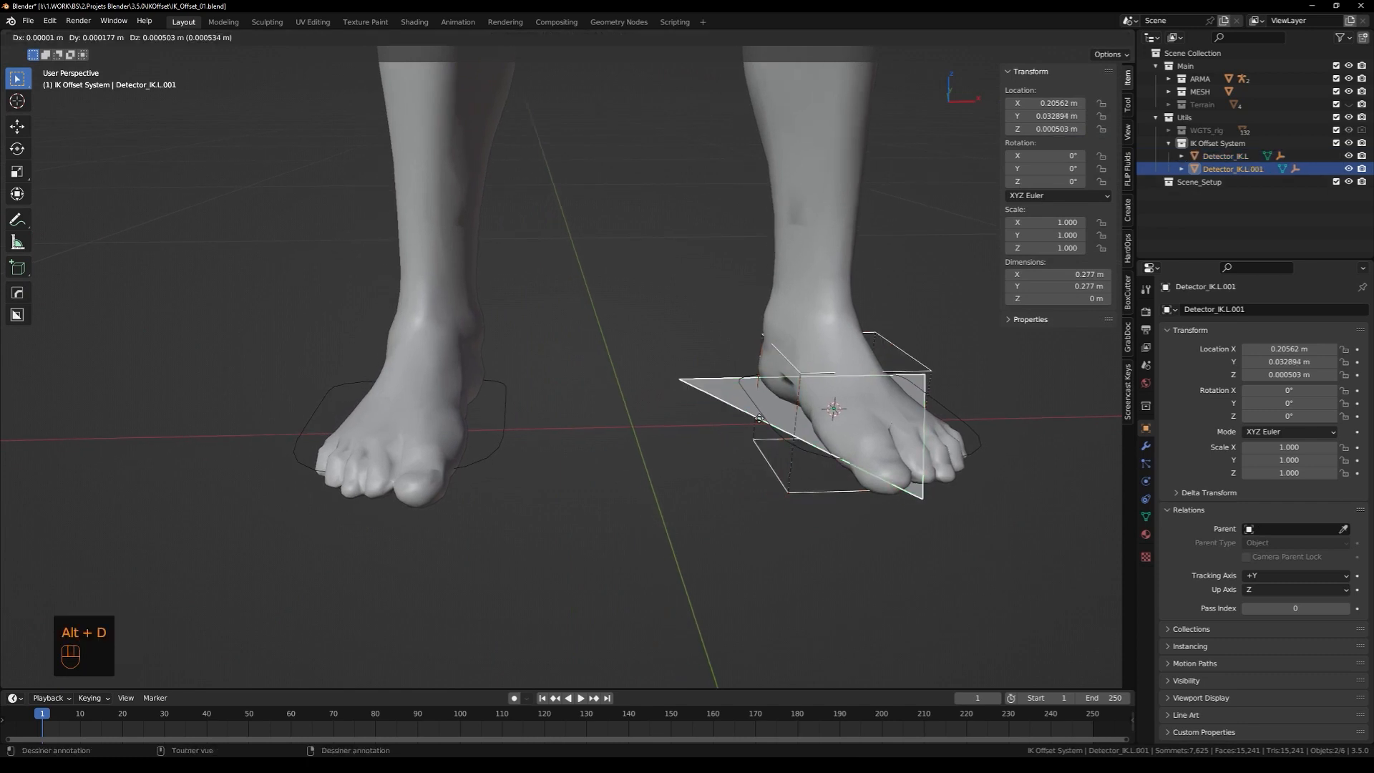
{"action": "left_click", "coordinate": [557, 445]}
Copy the X location of Detector_IK.L and give the duplicate detector its negative, -0.20561 m, to mirror it under the right foot
{"action": "left_click", "coordinate": [744, 412]}
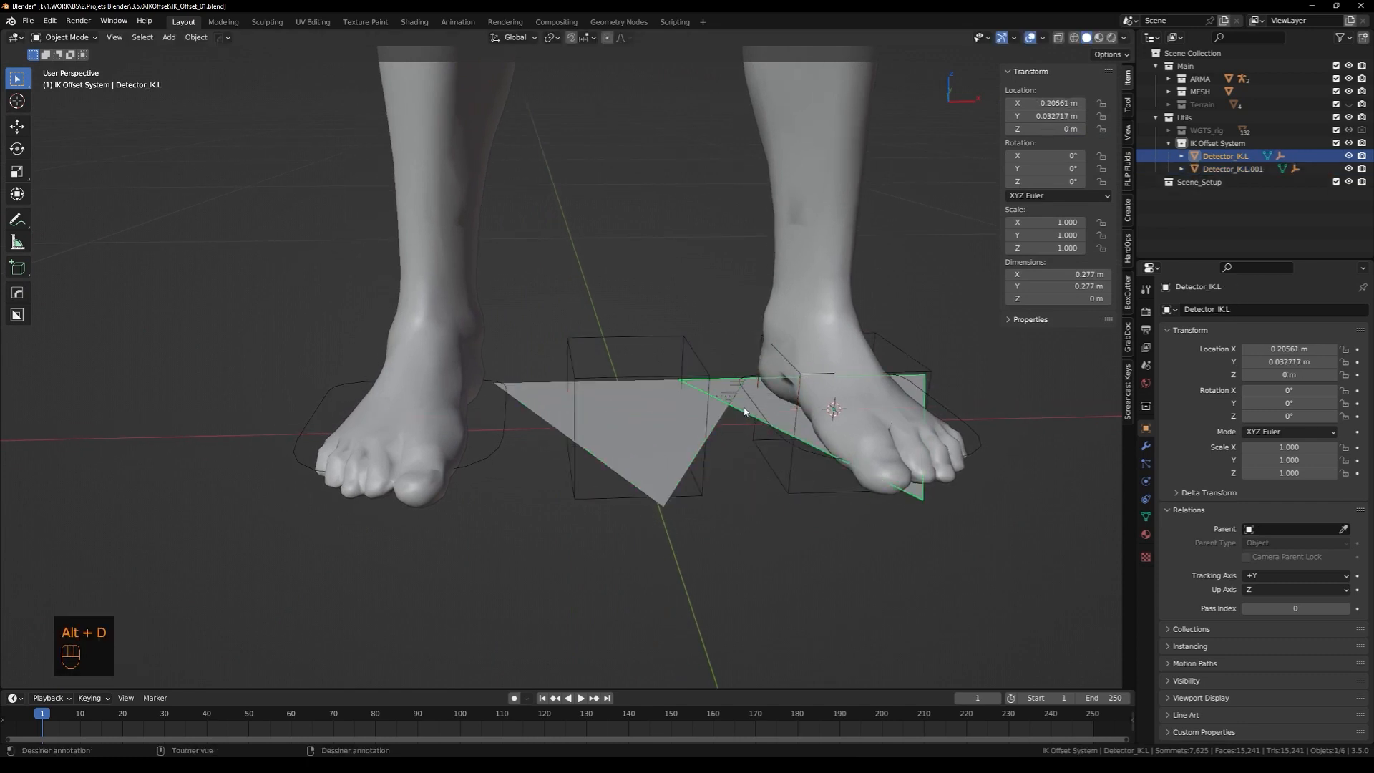
{"action": "left_click", "coordinate": [1051, 103]}
{"action": "key", "text": "ctrl+c"}
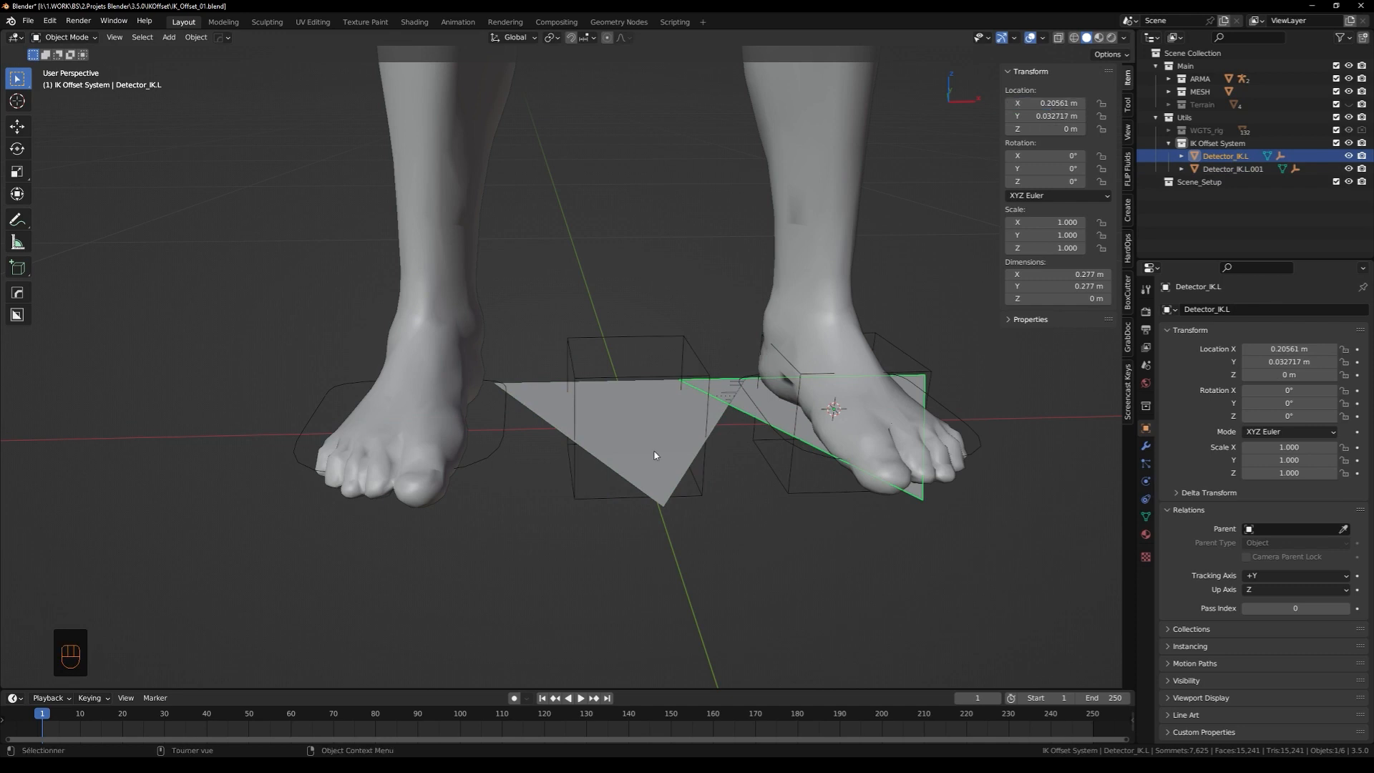
{"action": "left_click", "coordinate": [654, 454]}
{"action": "left_click", "coordinate": [1039, 104]}
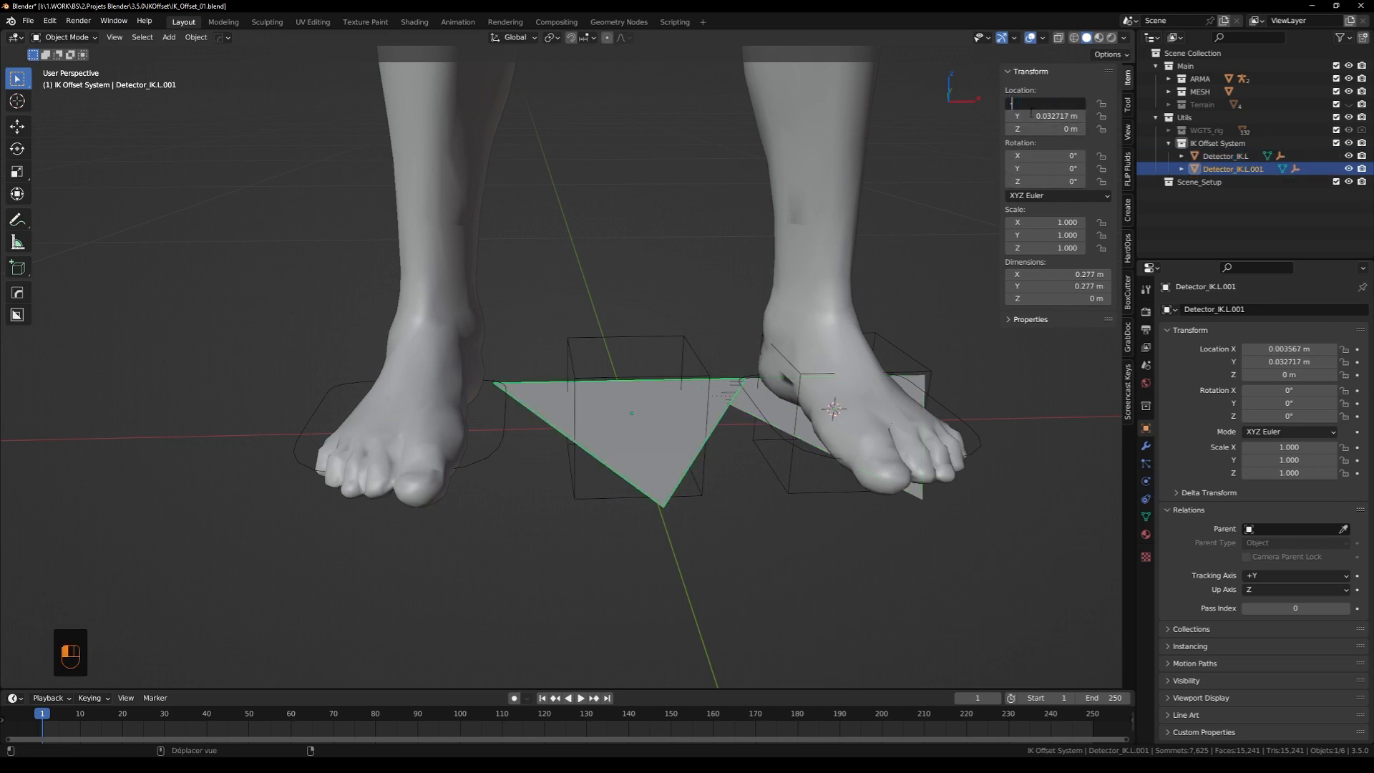
{"action": "type", "text": "-"}
{"action": "key", "text": "ctrl+v"}
{"action": "key", "text": "Return"}
Batch rename the right foot's duplicate detector and its effector, replacing "L.001" with "R" in the object names
{"action": "middle_click_drag", "start_coordinate": [431, 423], "coordinate": [512, 422]}
{"action": "scroll", "coordinate": [474, 415], "scroll_direction": "up", "scroll_amount": 3}
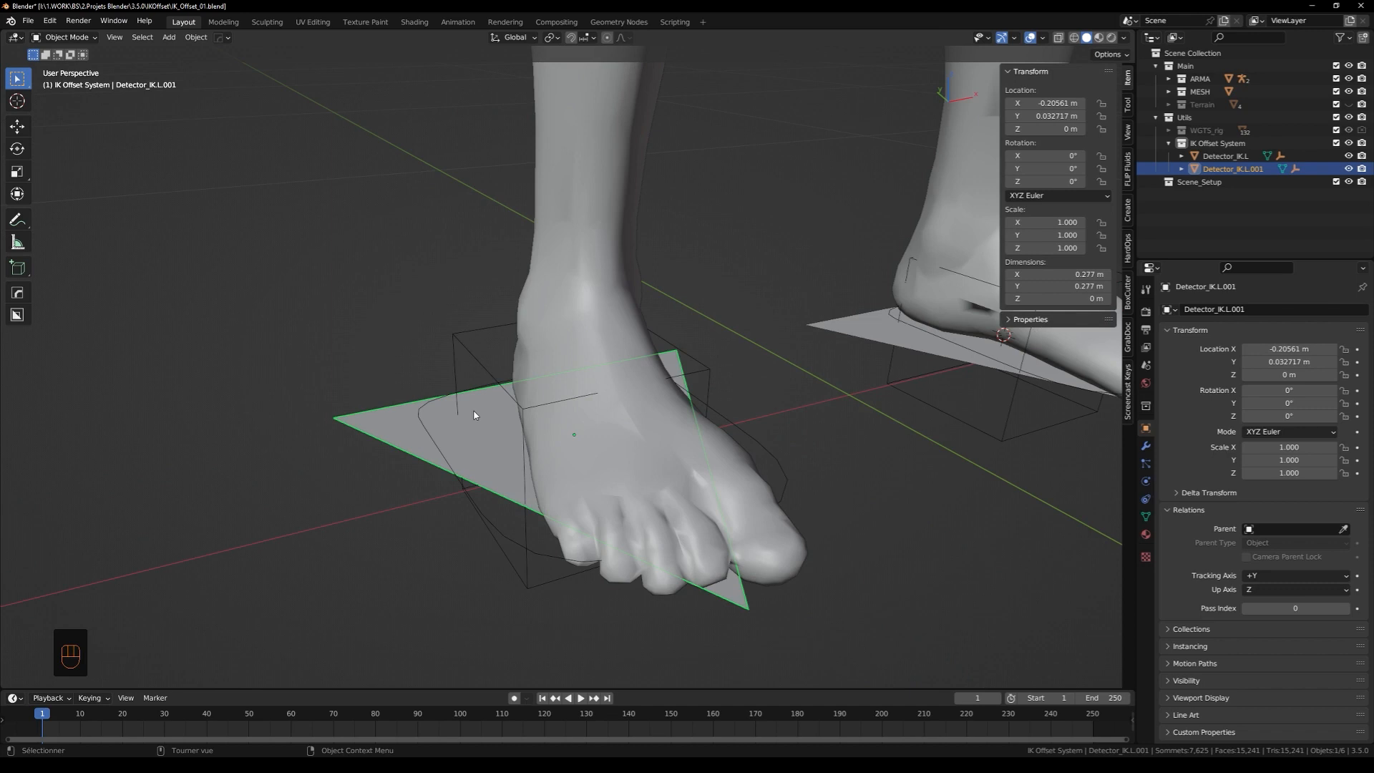
{"action": "left_click", "coordinate": [465, 346], "text": "shift"}
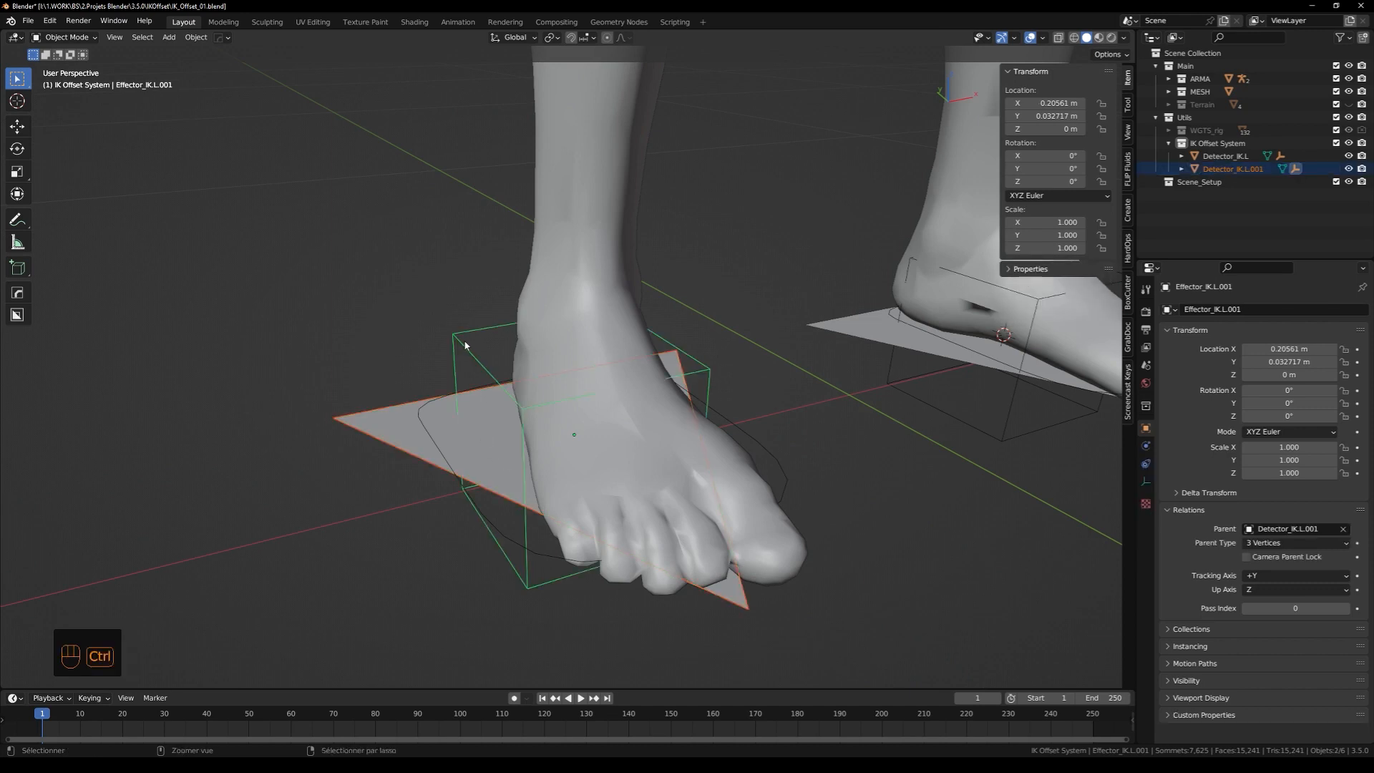
{"action": "key", "text": "ctrl+F2"}
{"action": "left_click_drag", "start_coordinate": [448, 366], "coordinate": [685, 389]}
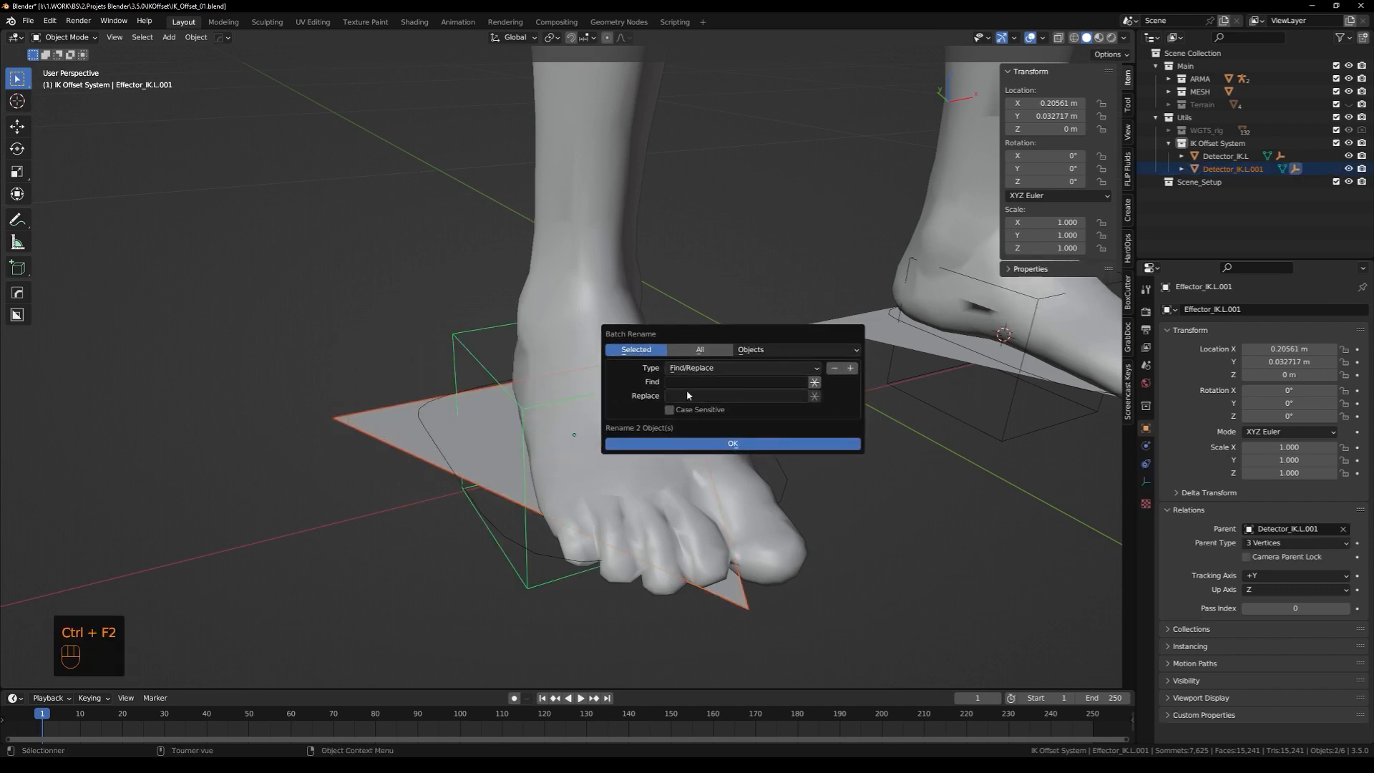
{"action": "left_click", "coordinate": [687, 383]}
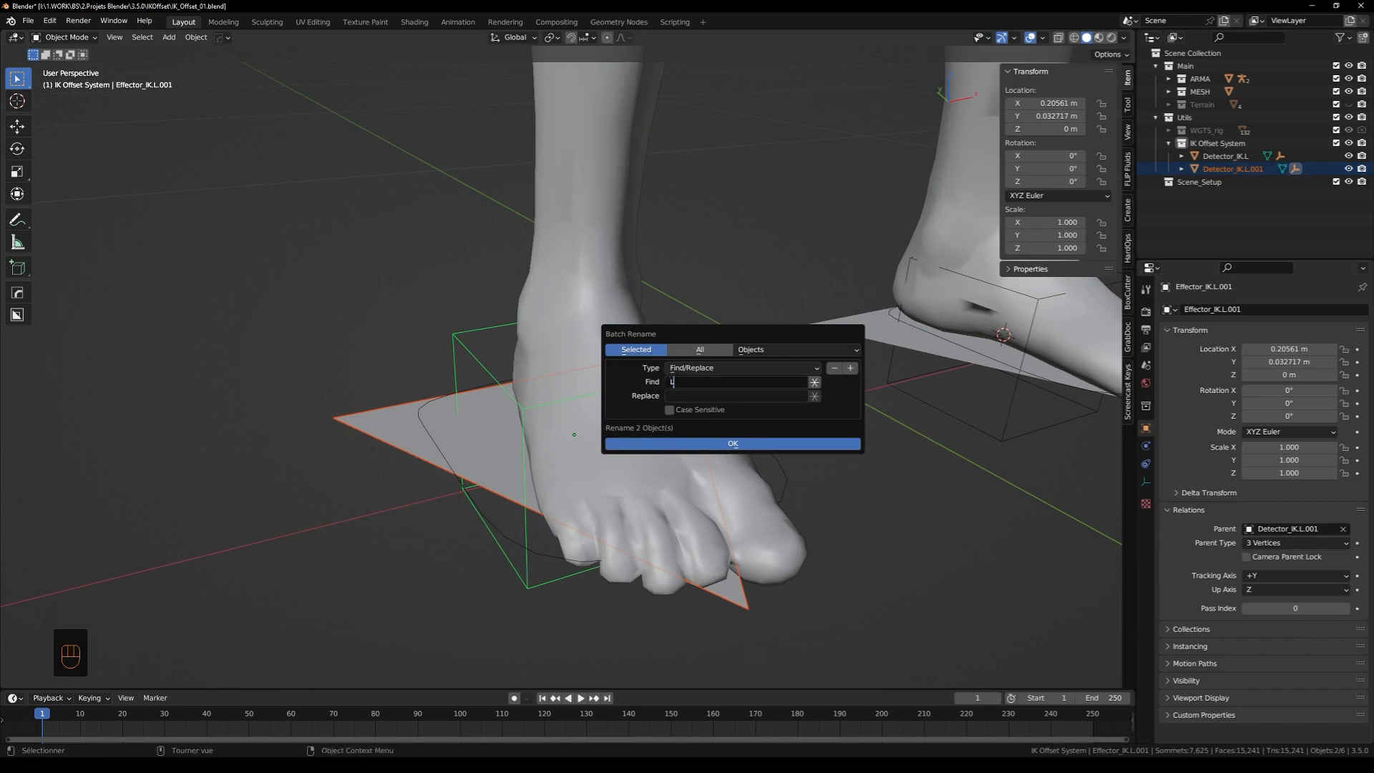
{"action": "type", "text": "L.001"}
{"action": "left_click", "coordinate": [691, 396]}
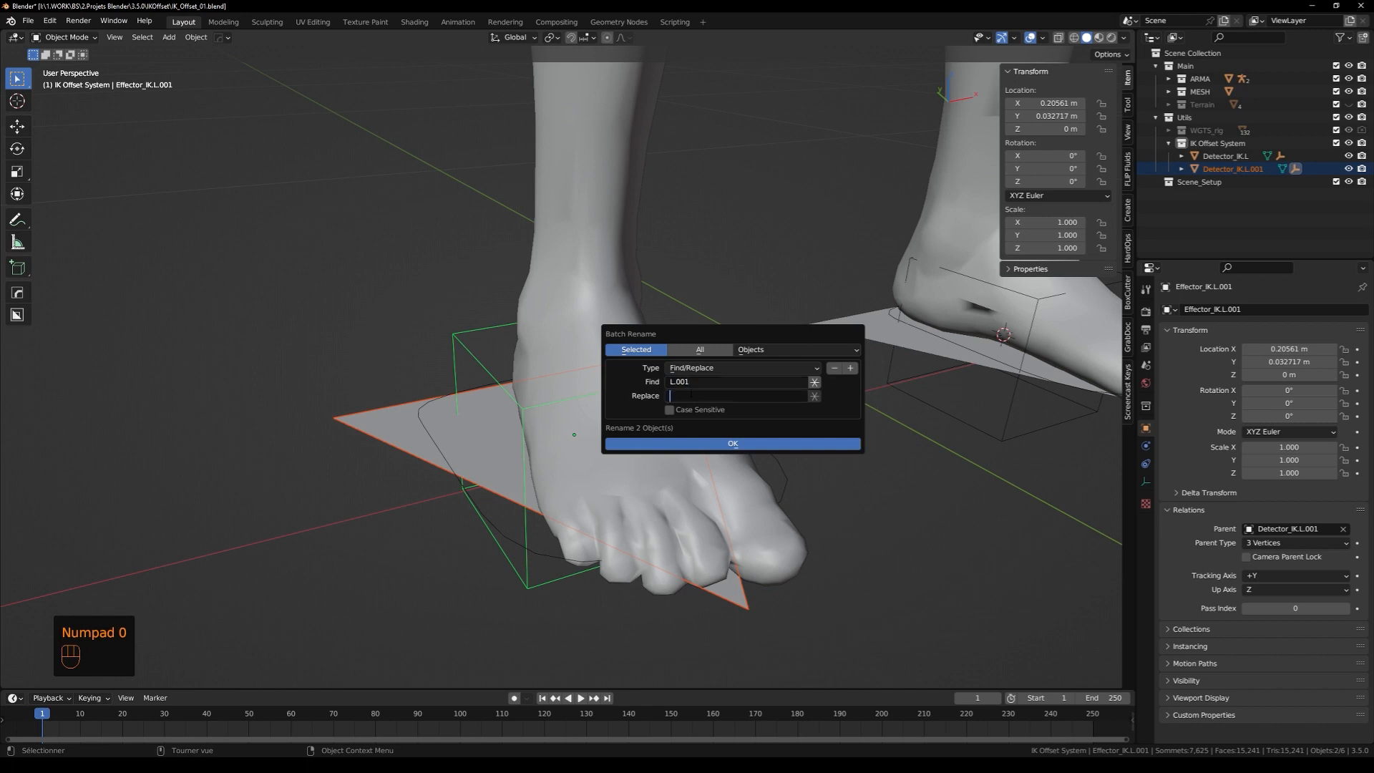
{"action": "type", "text": "R"}
{"action": "key", "text": "Return"}
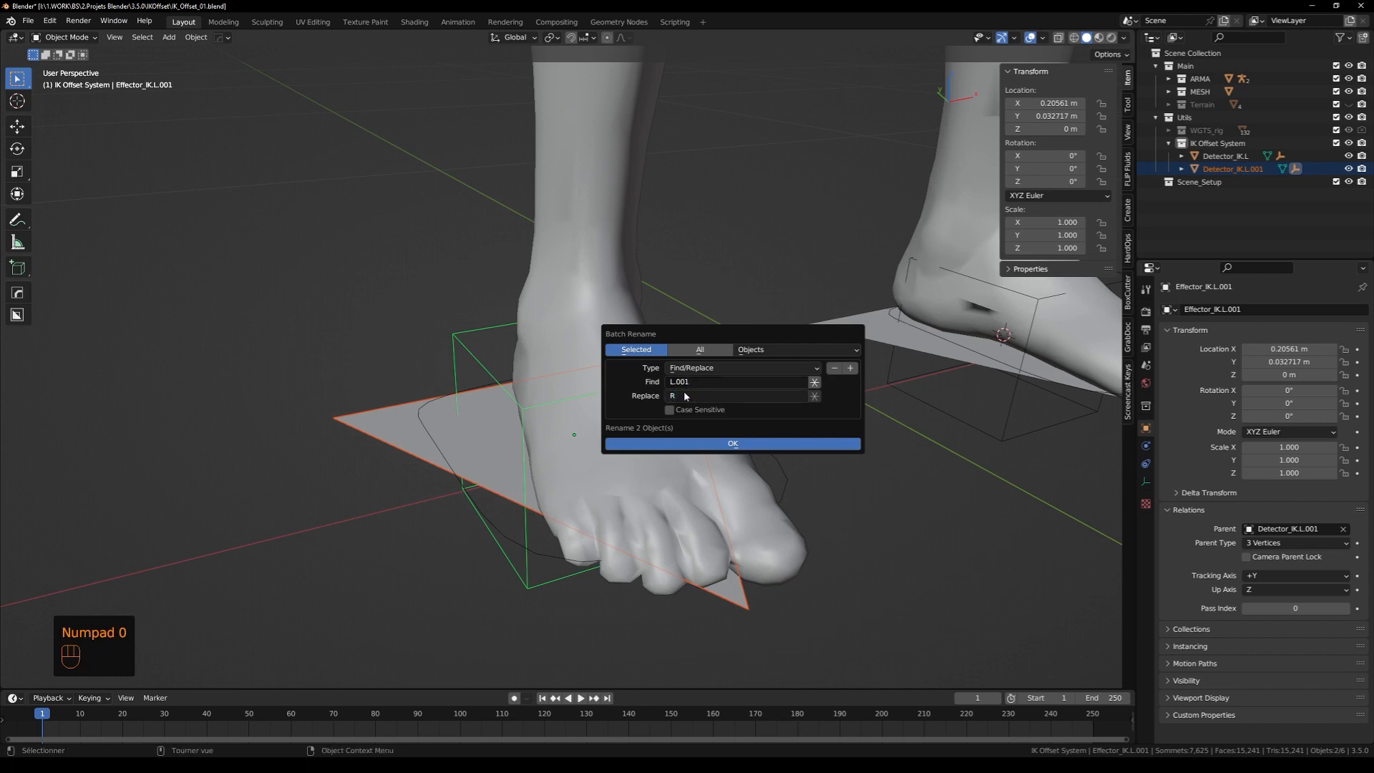
{"action": "left_click", "coordinate": [719, 444]}
Make a linked duplicate of Detector_IK.L with its effector, and set the duplicate detector's X location to 0 m
{"action": "middle_click_drag", "start_coordinate": [721, 499], "coordinate": [702, 414]}
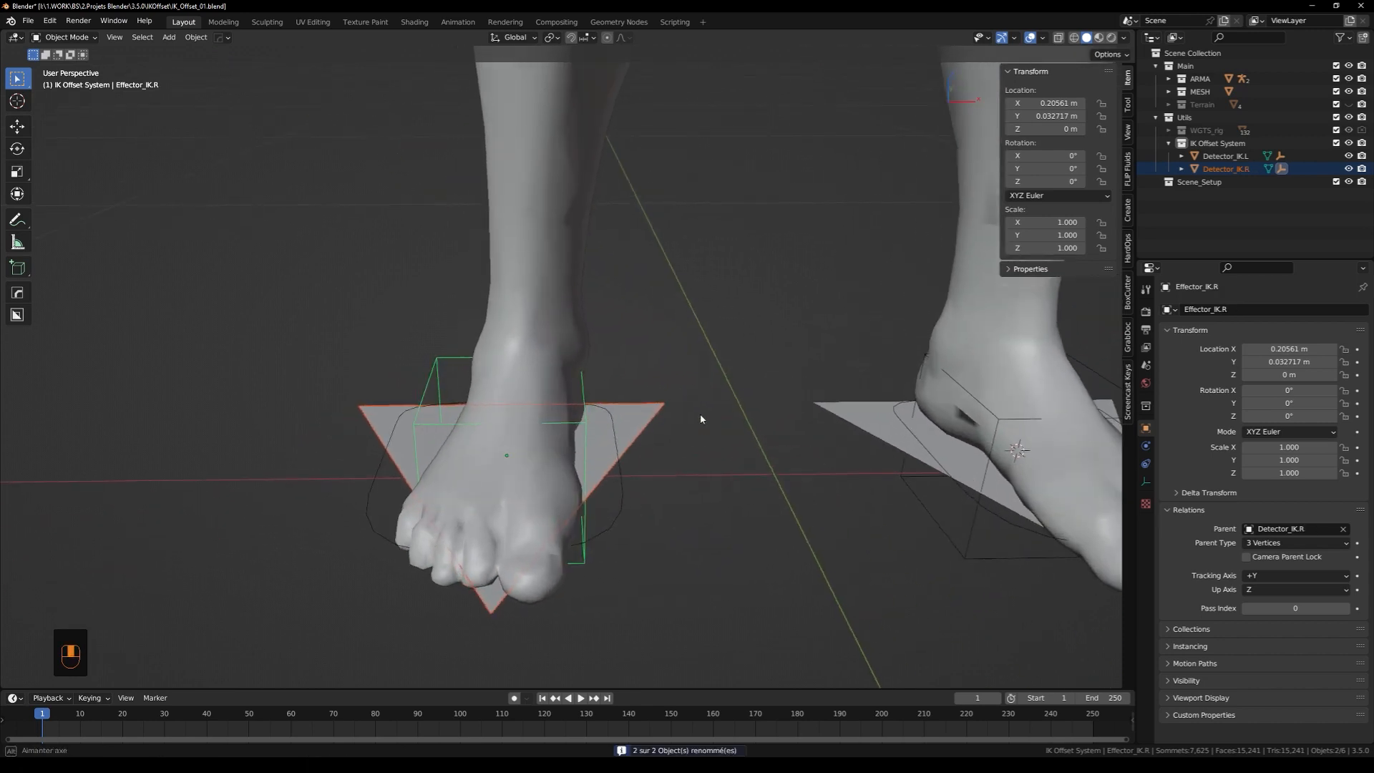
{"action": "left_click", "coordinate": [961, 391]}
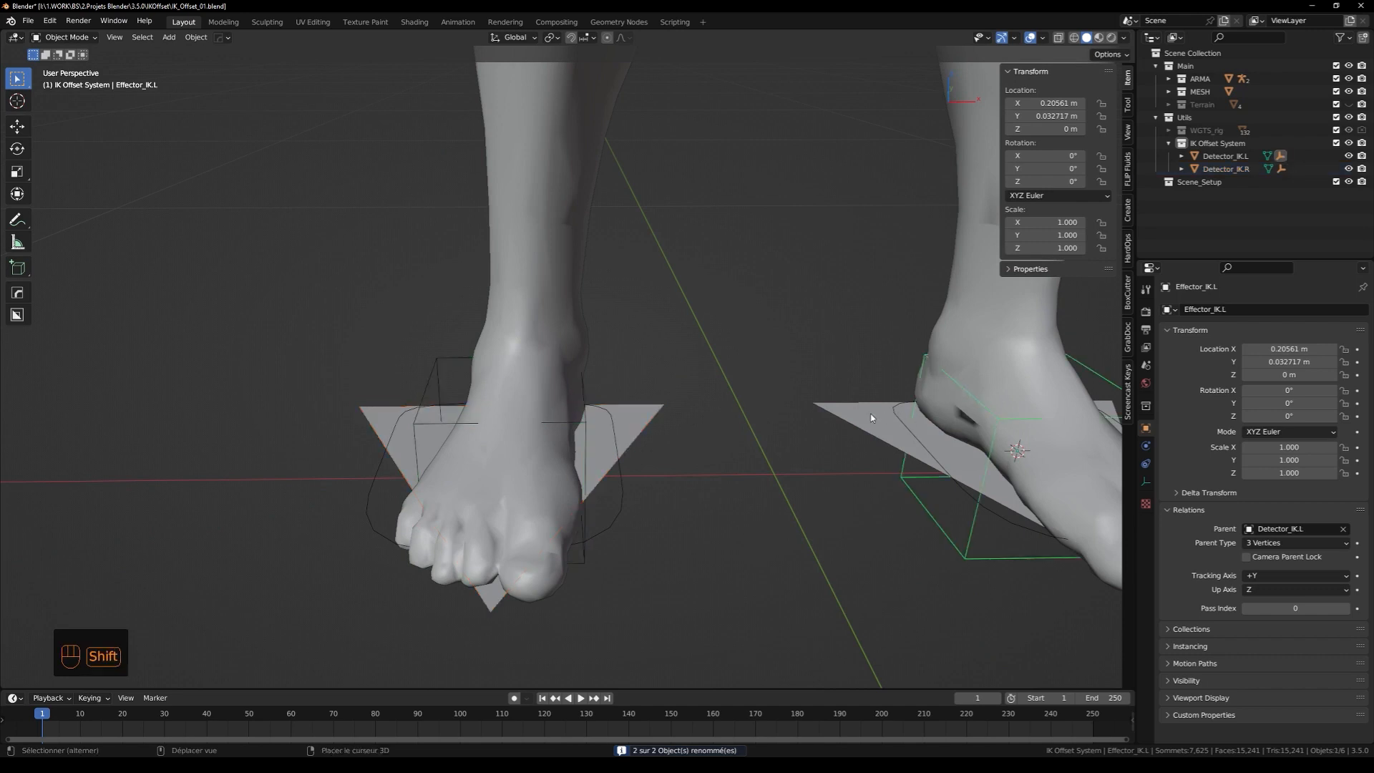
{"action": "key", "text": "alt+d"}
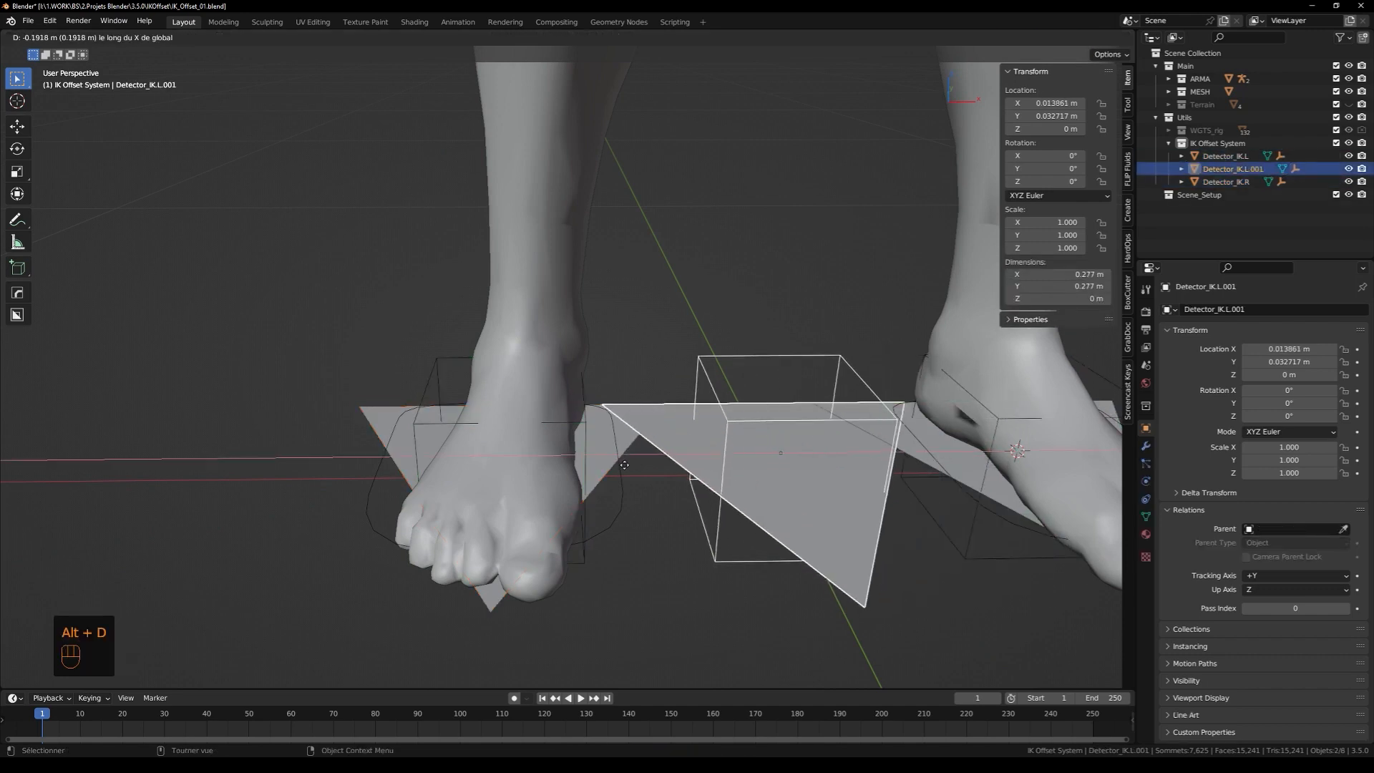
{"action": "left_click", "coordinate": [844, 461]}
{"action": "left_click", "coordinate": [1044, 106]}
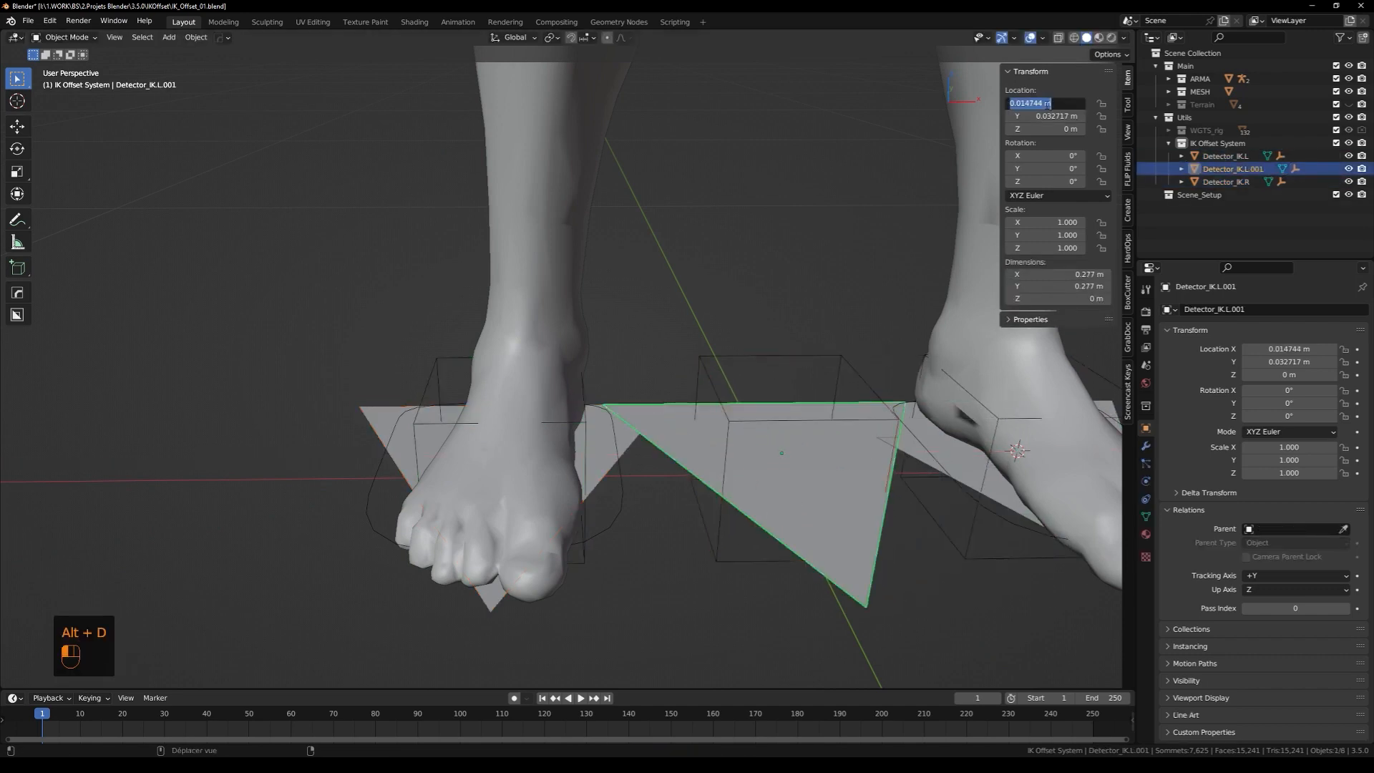
{"action": "type", "text": "0"}
{"action": "key", "text": "Return"}
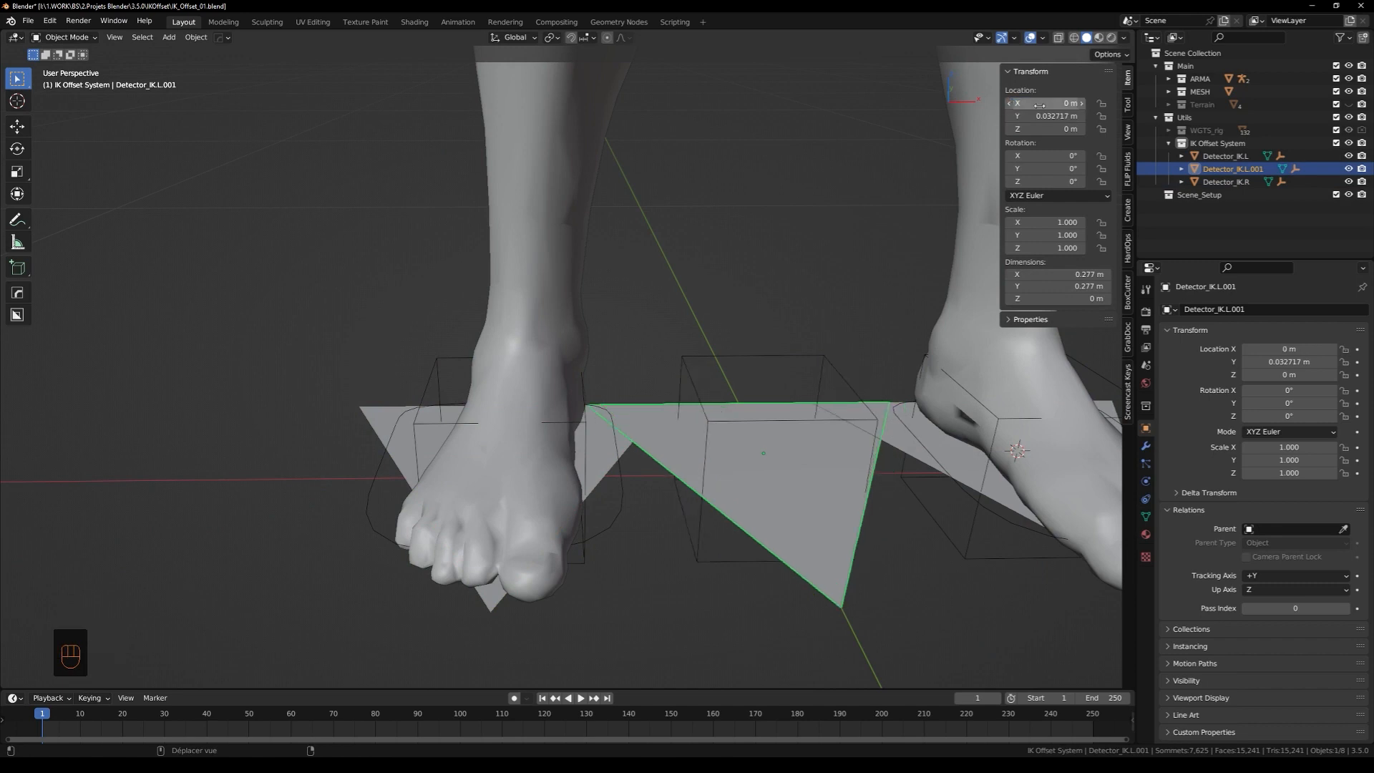
Display the central duplicate's effector empty as a sphere with a size of 0.11 m
{"action": "left_click", "coordinate": [781, 358]}
{"action": "left_click", "coordinate": [1147, 479]}
{"action": "left_click", "coordinate": [1282, 326]}
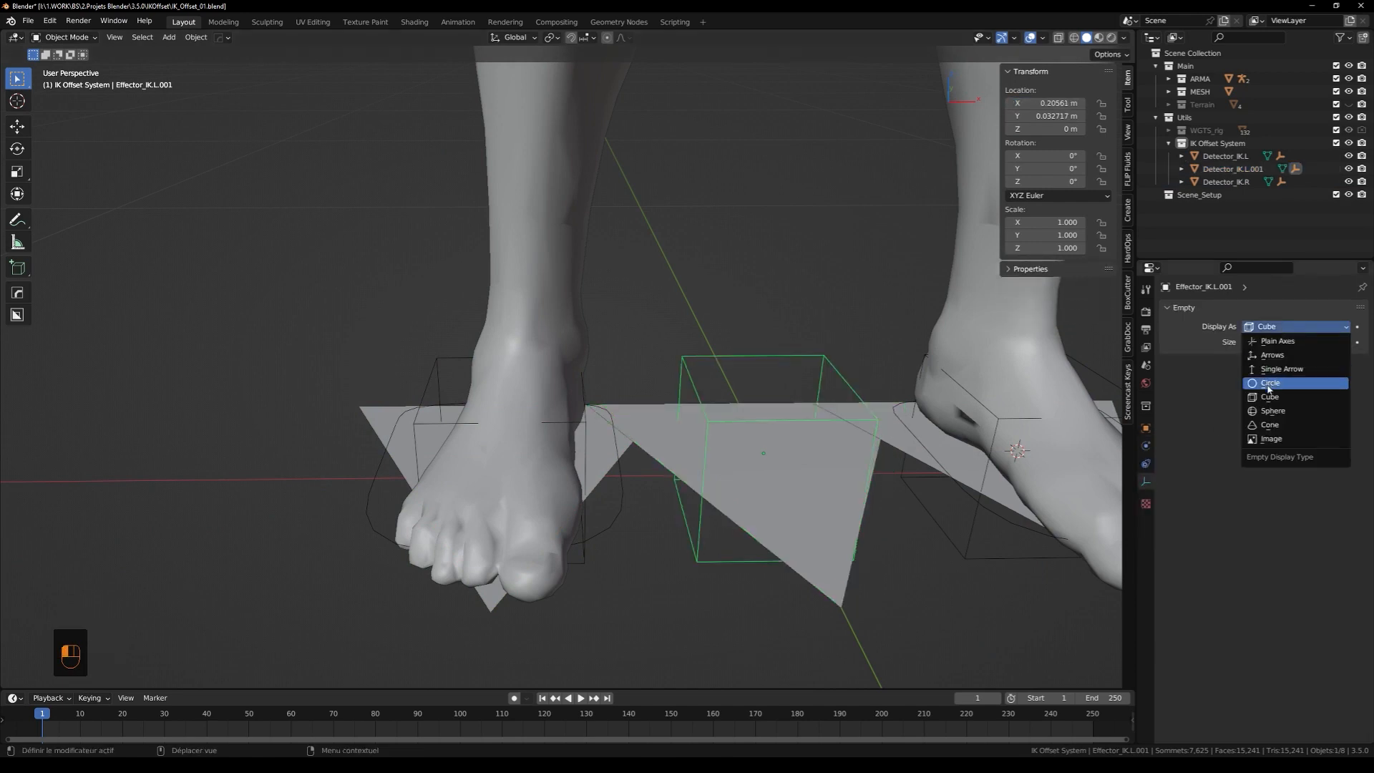
{"action": "left_click", "coordinate": [1269, 404]}
{"action": "left_click", "coordinate": [1279, 330]}
{"action": "left_click", "coordinate": [1270, 418]}
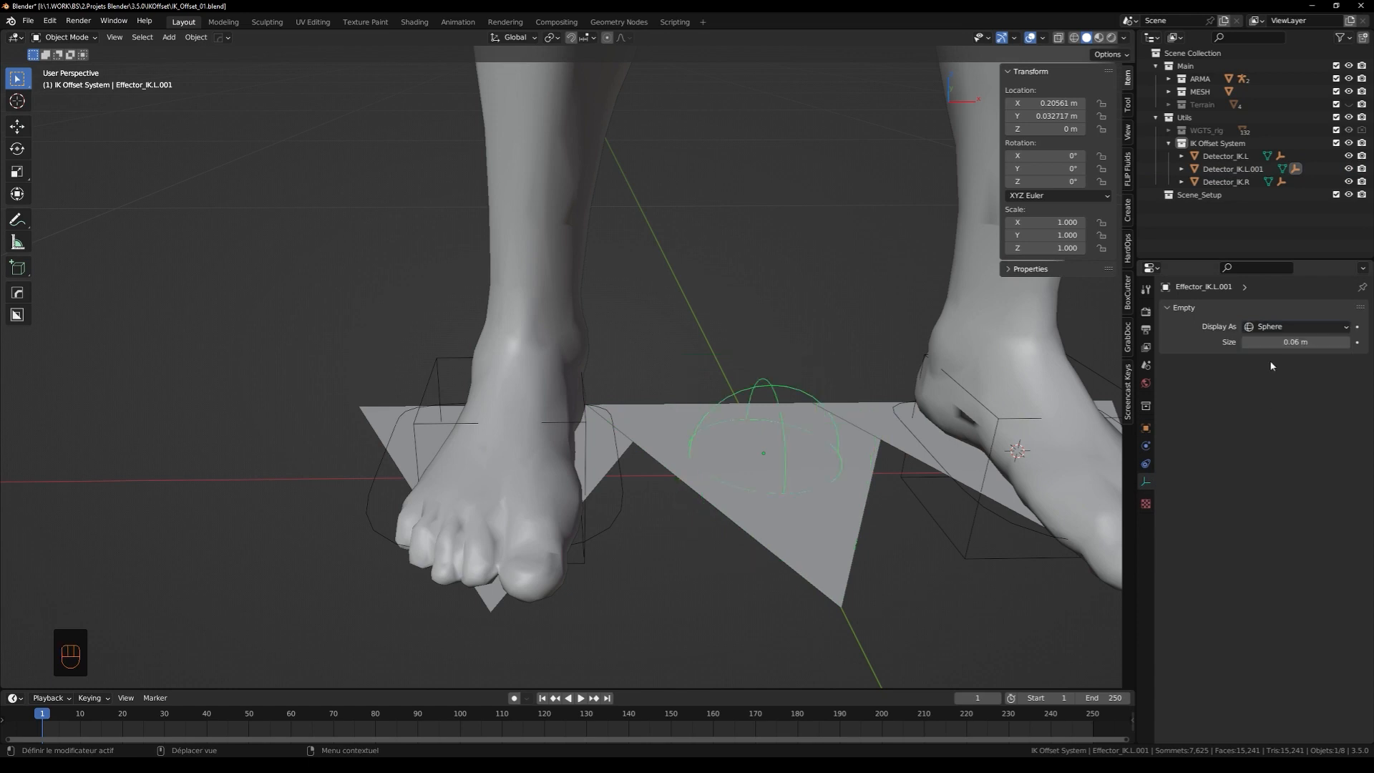
{"action": "mouse_move", "coordinate": [1288, 342]}
{"action": "left_mouse_down"}
{"action": "mouse_move", "coordinate": [1324, 342]}
{"action": "mouse_move", "coordinate": [1302, 342]}
{"action": "left_mouse_up"}
{"action": "scroll", "coordinate": [701, 458], "scroll_direction": "down", "scroll_amount": 4}
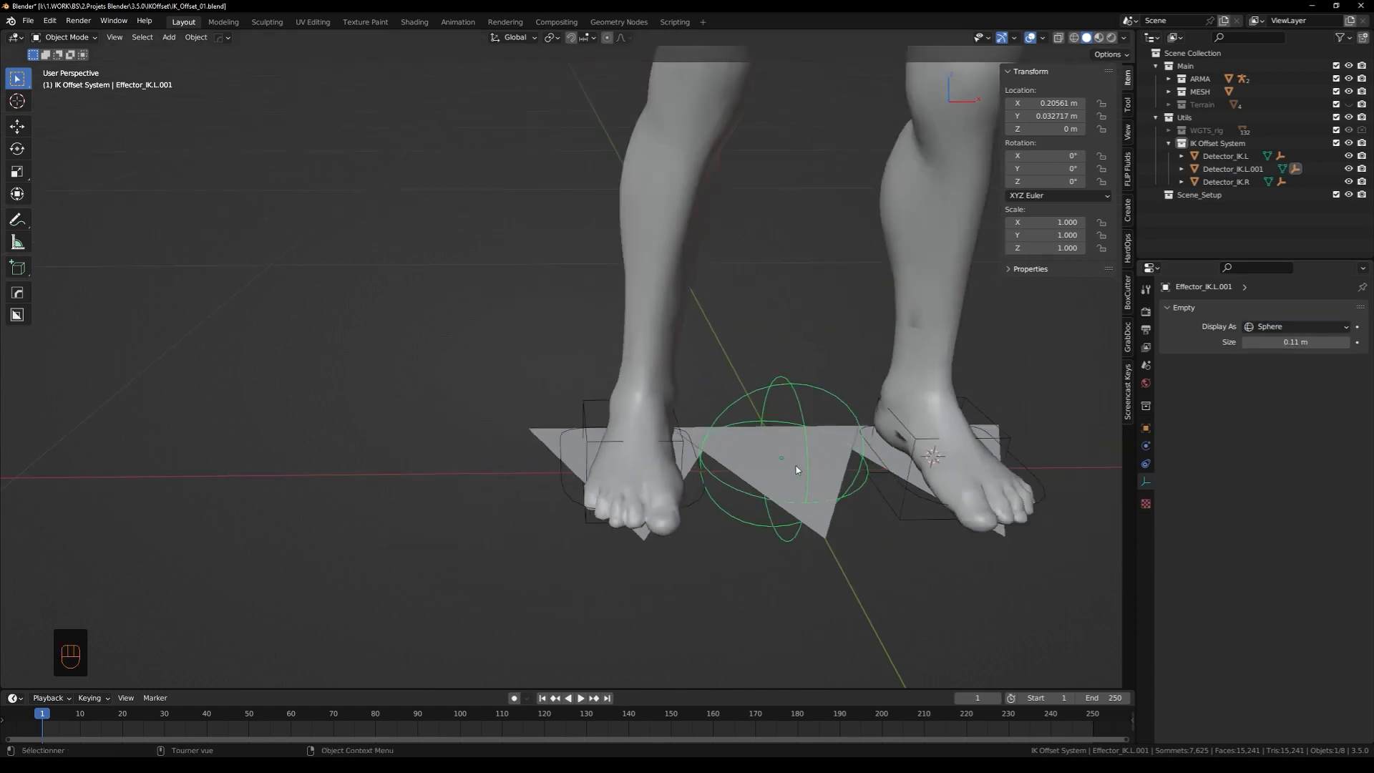
Batch rename the central detector and its effector, replacing "IK.L.001" with "Torso", and deselect them
{"action": "middle_click_drag", "start_coordinate": [698, 505], "coordinate": [696, 448], "text": "shift"}
{"action": "left_click", "coordinate": [695, 448], "text": "shift"}
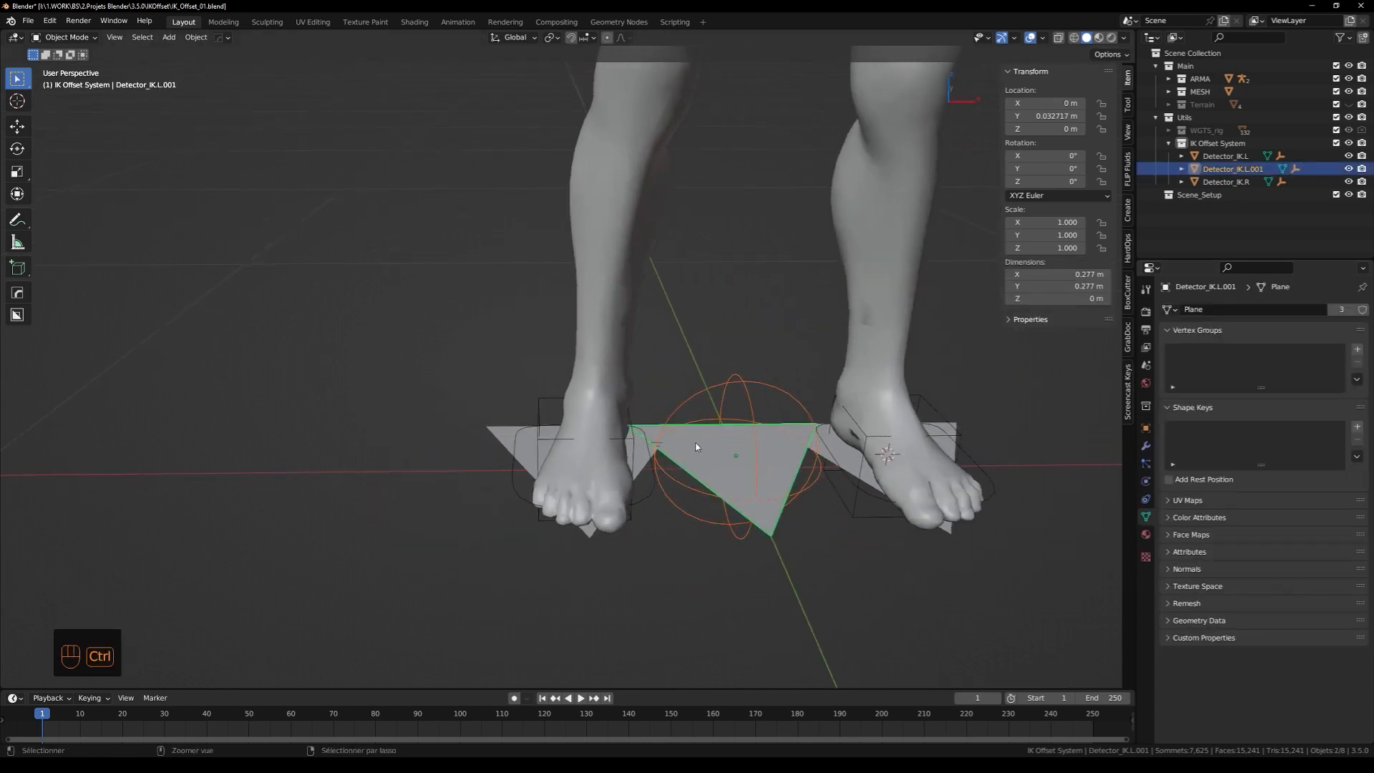
{"action": "key", "text": "ctrl+F2"}
{"action": "left_click", "coordinate": [631, 499]}
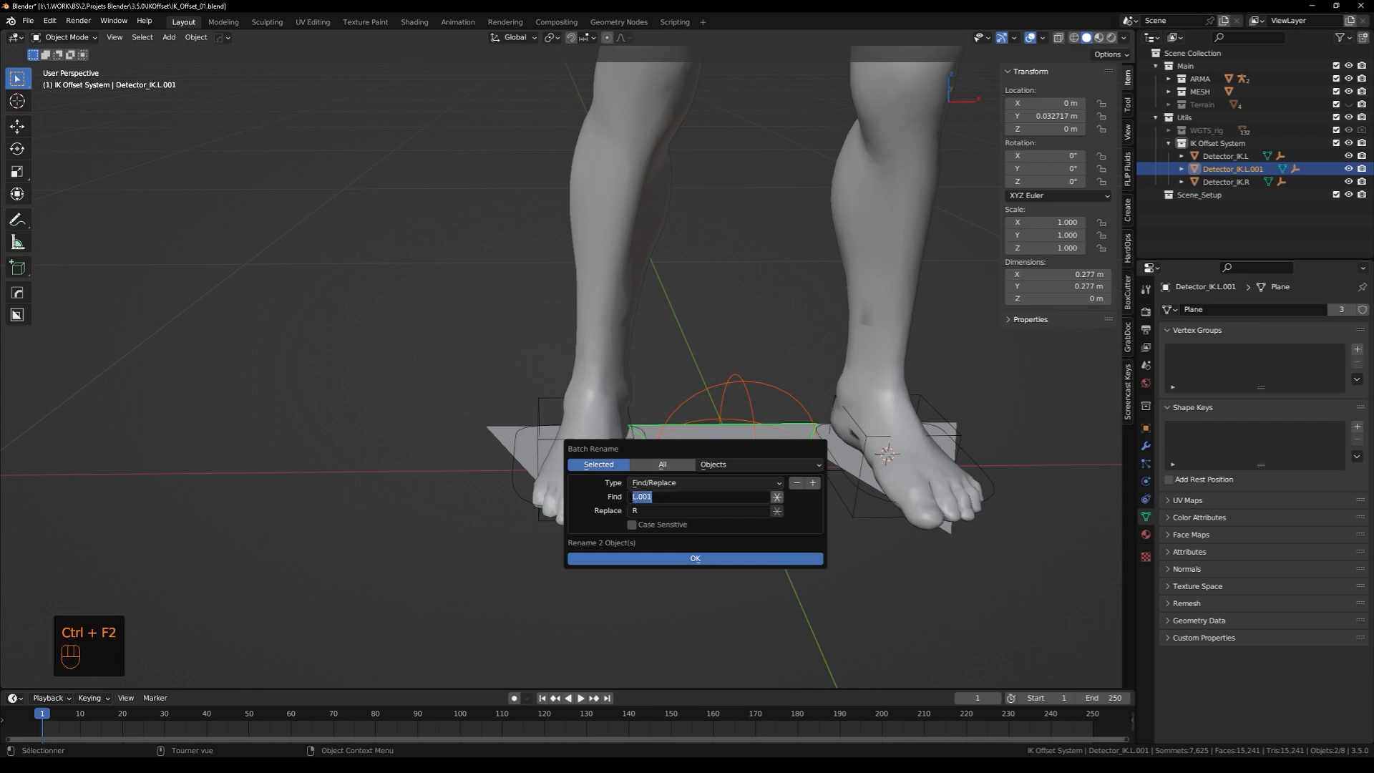
{"action": "type", "text": "K."}
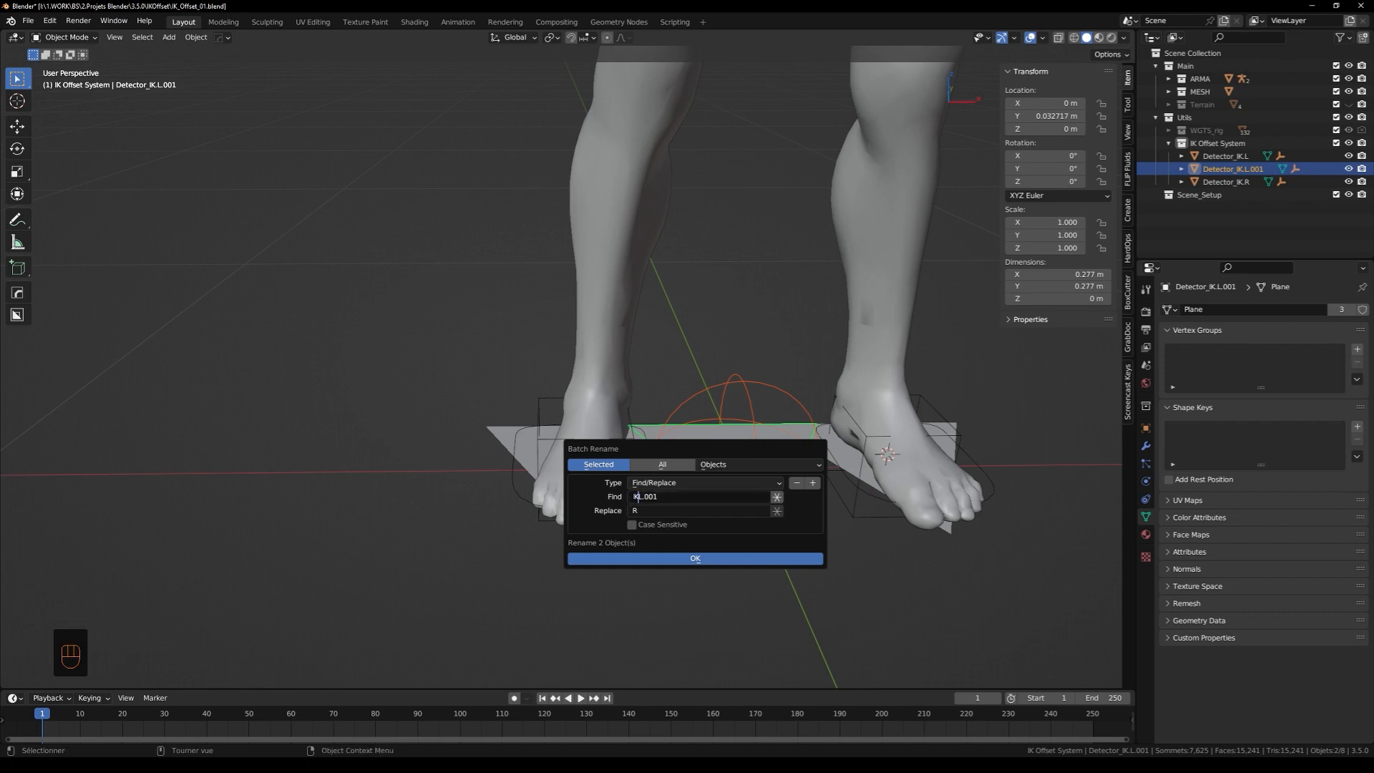
{"action": "left_click", "coordinate": [646, 512]}
{"action": "type", "text": "Torso"}
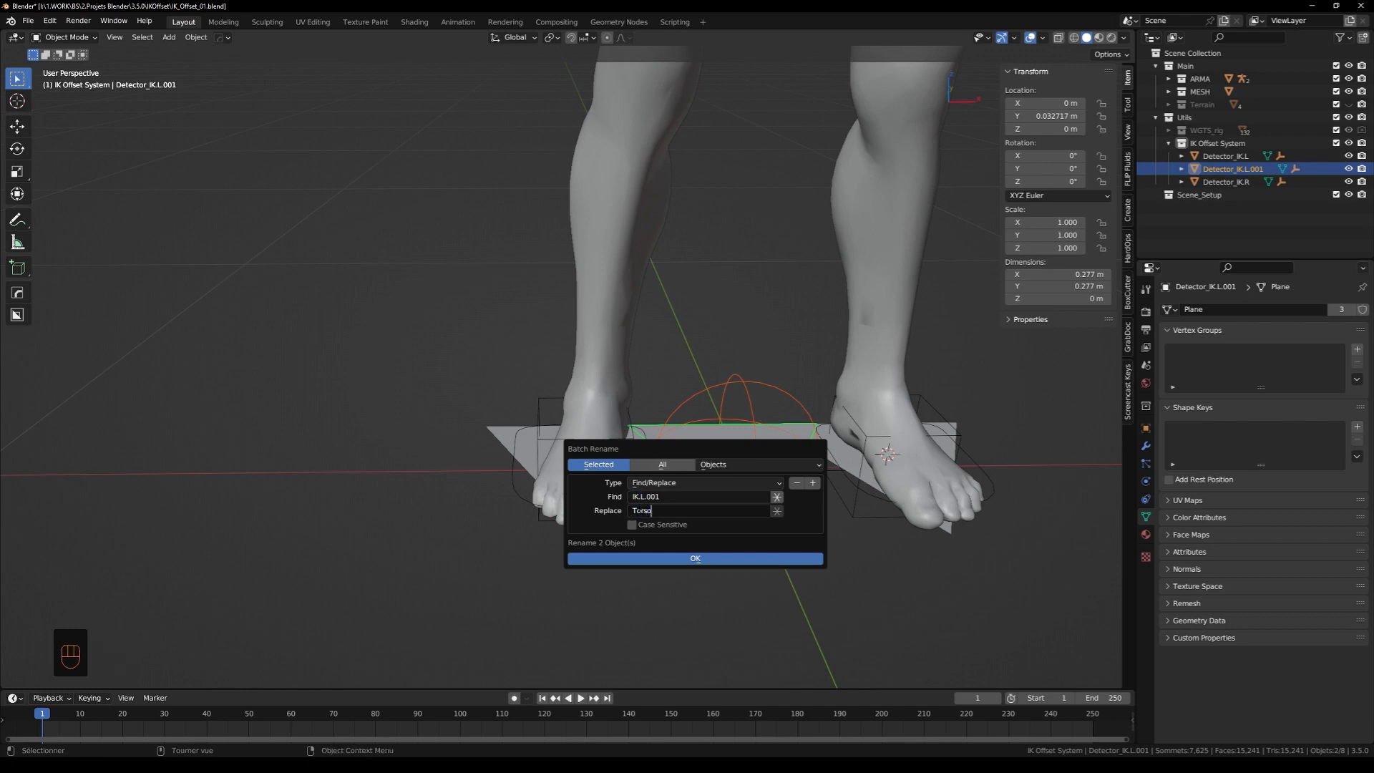
{"action": "key", "text": "Return"}
{"action": "left_click", "coordinate": [692, 561]}
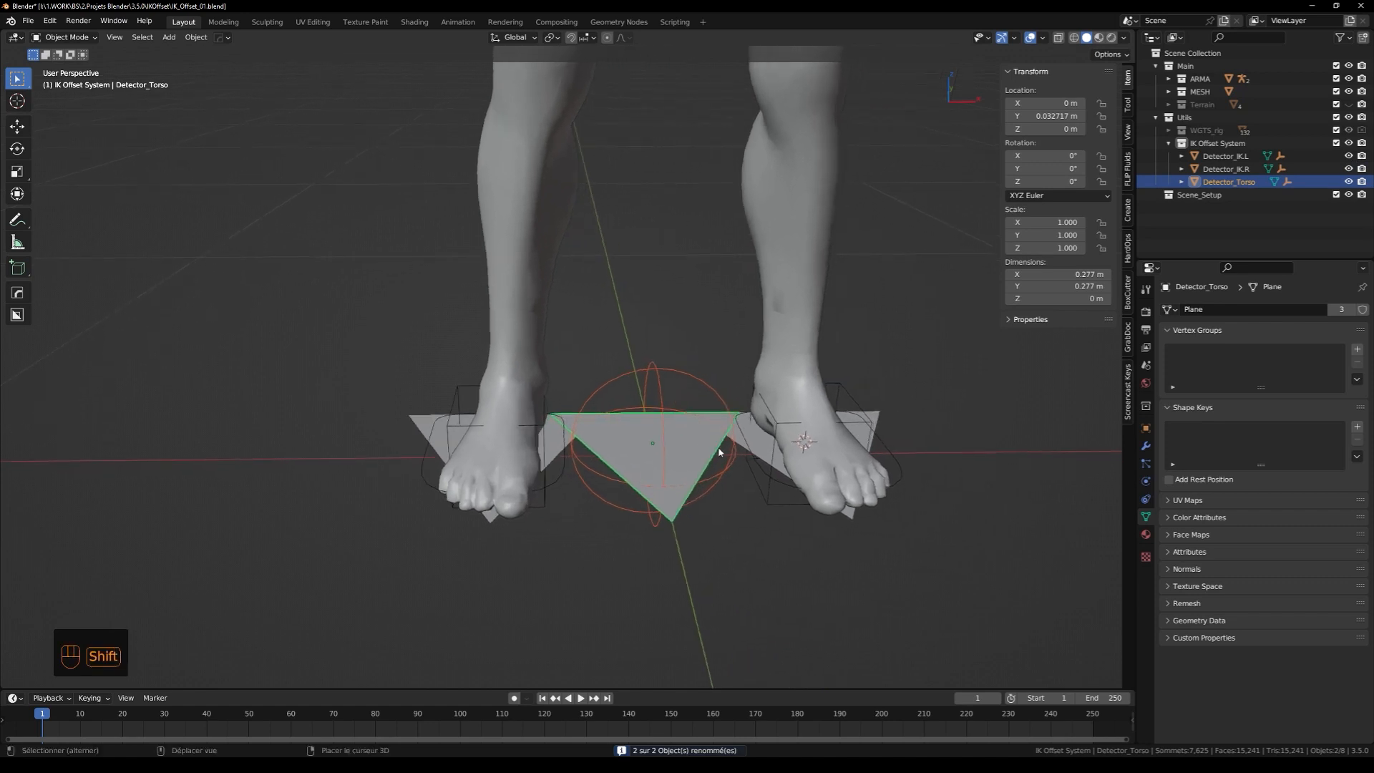
{"action": "left_click", "coordinate": [709, 555]}
Add a Child Of constraint to Detector_IK.L with the character's rig as its target
{"action": "middle_click_drag", "start_coordinate": [709, 556], "coordinate": [694, 438]}
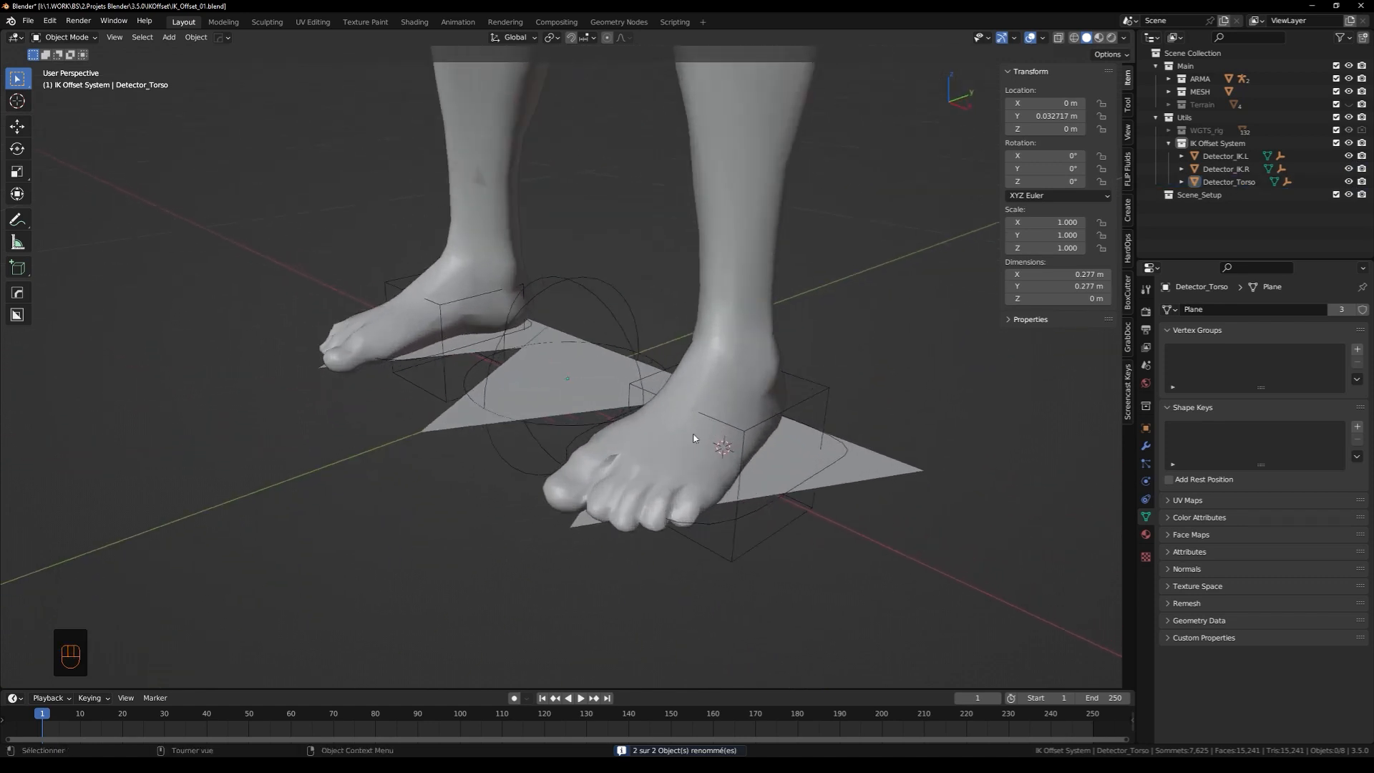
{"action": "left_click", "coordinate": [863, 458]}
{"action": "middle_click_drag", "start_coordinate": [862, 458], "coordinate": [904, 496]}
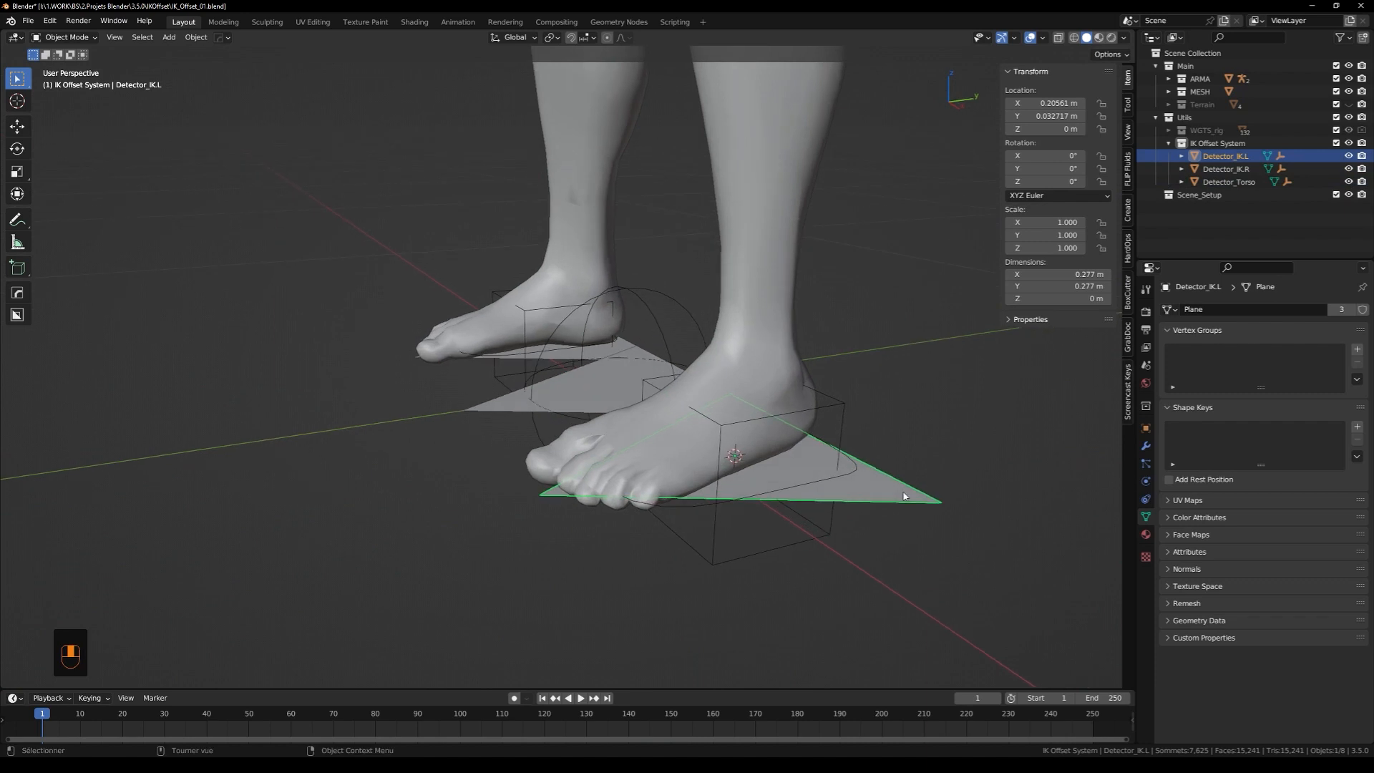
{"action": "left_click", "coordinate": [852, 476]}
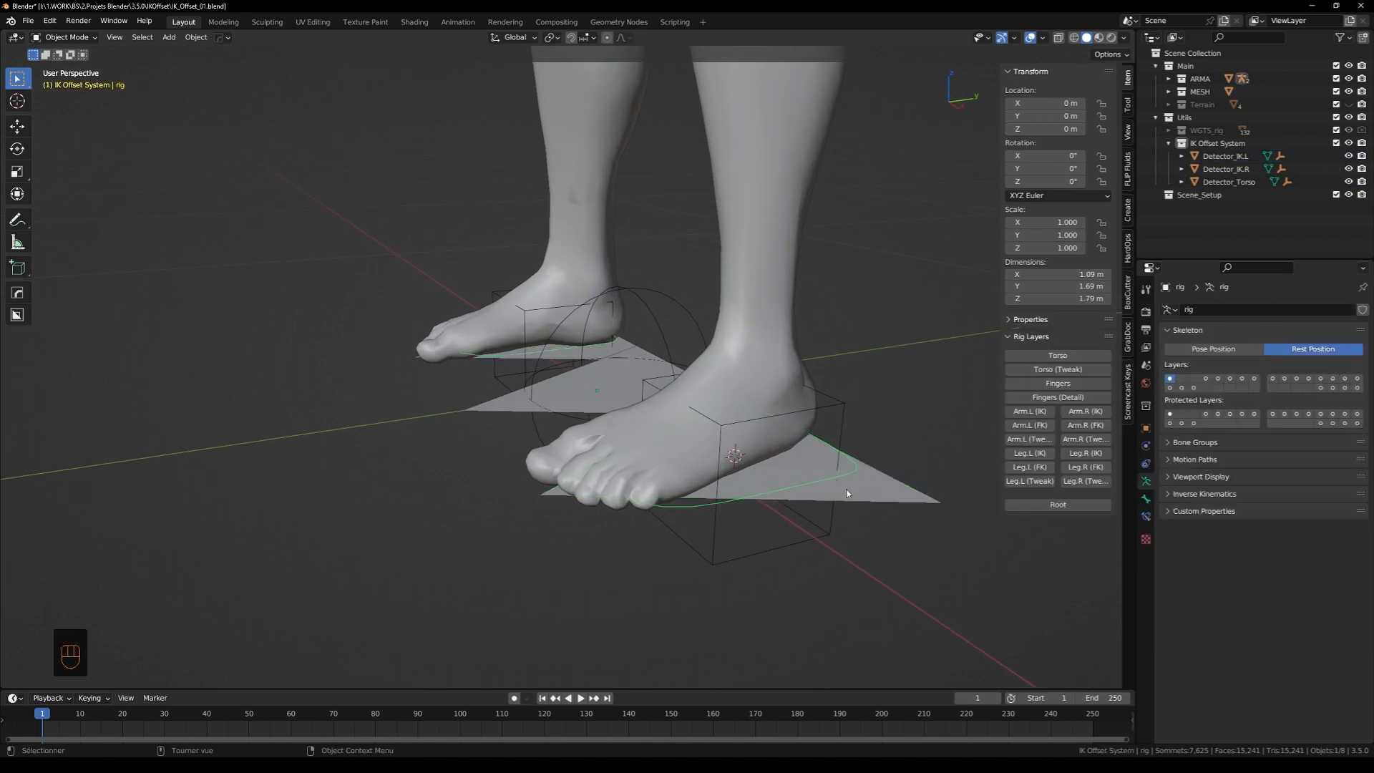
{"action": "left_click", "coordinate": [883, 501]}
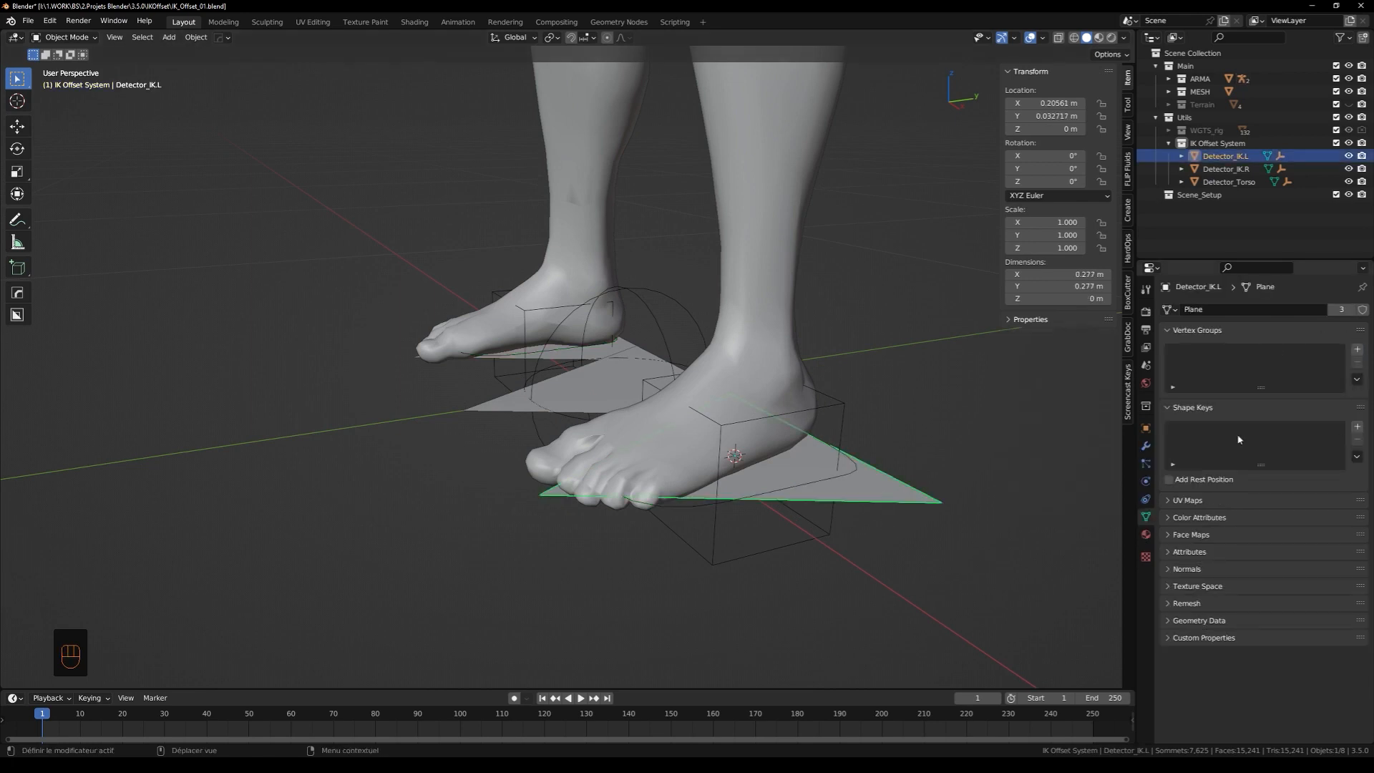
{"action": "left_click", "coordinate": [1145, 499]}
{"action": "left_click", "coordinate": [1288, 309]}
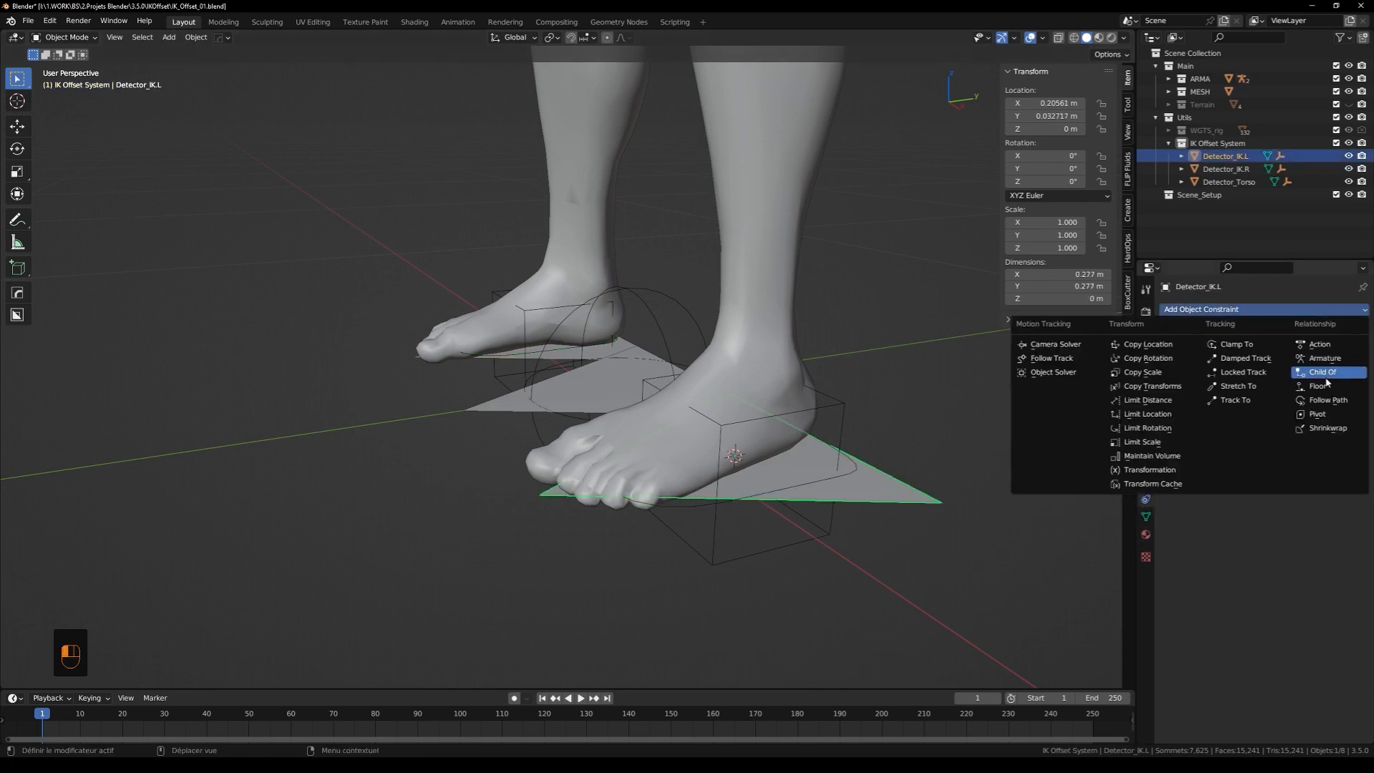
{"action": "left_click", "coordinate": [1349, 375]}
{"action": "left_click", "coordinate": [1345, 349]}
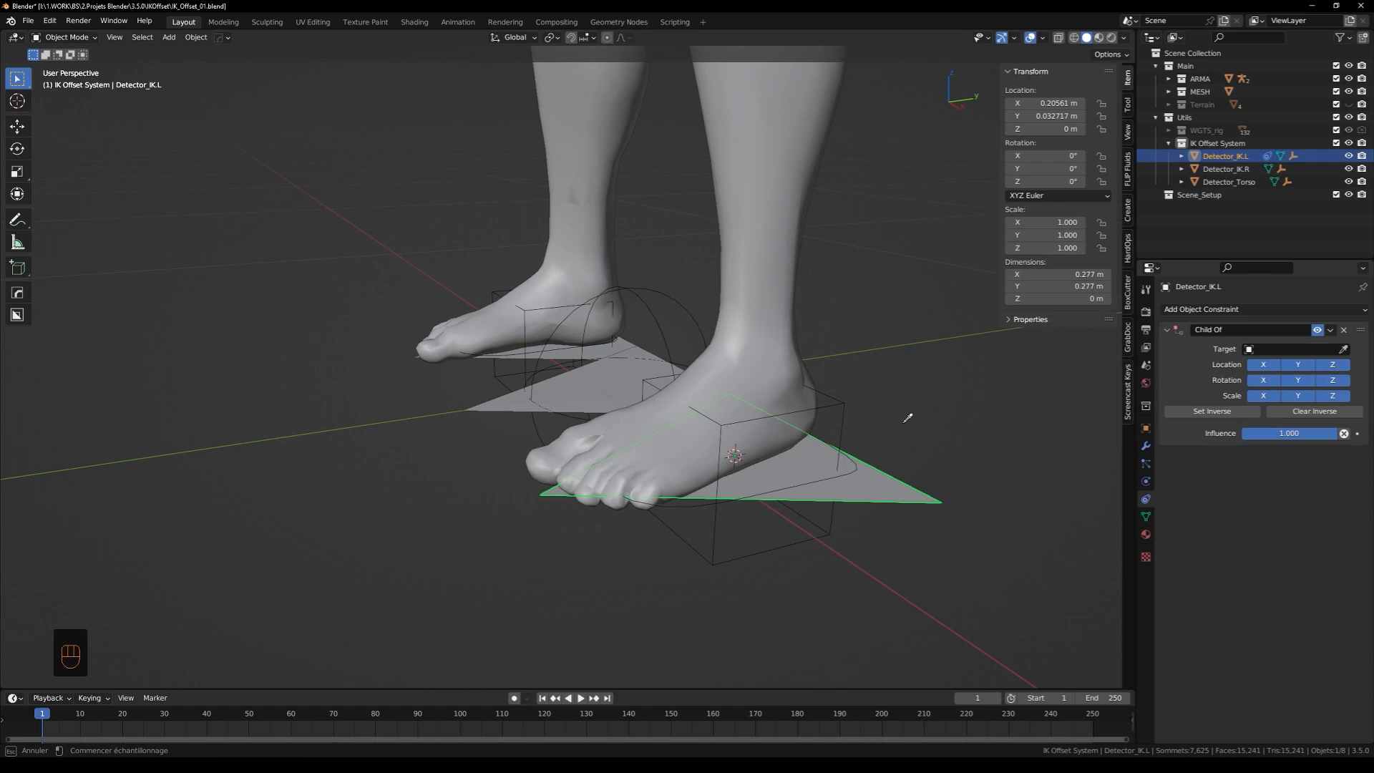
{"action": "left_click", "coordinate": [852, 459]}
Bind Detector_IK.L's Child Of constraint to bone foot_ik.L using location only, without rotation or scale, and set its inverse
{"action": "left_click", "coordinate": [1291, 365]}
{"action": "type", "text": "foot"}
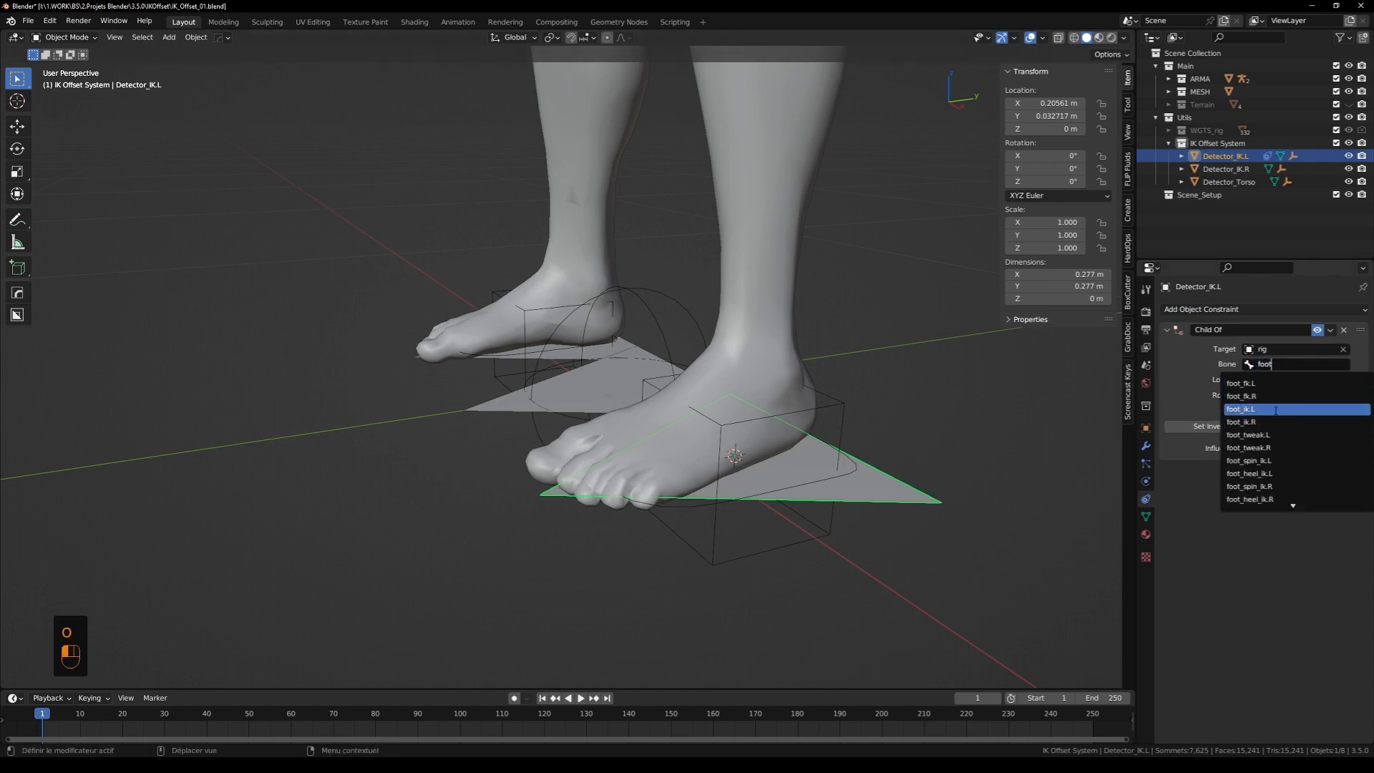
{"action": "left_click", "coordinate": [1275, 410]}
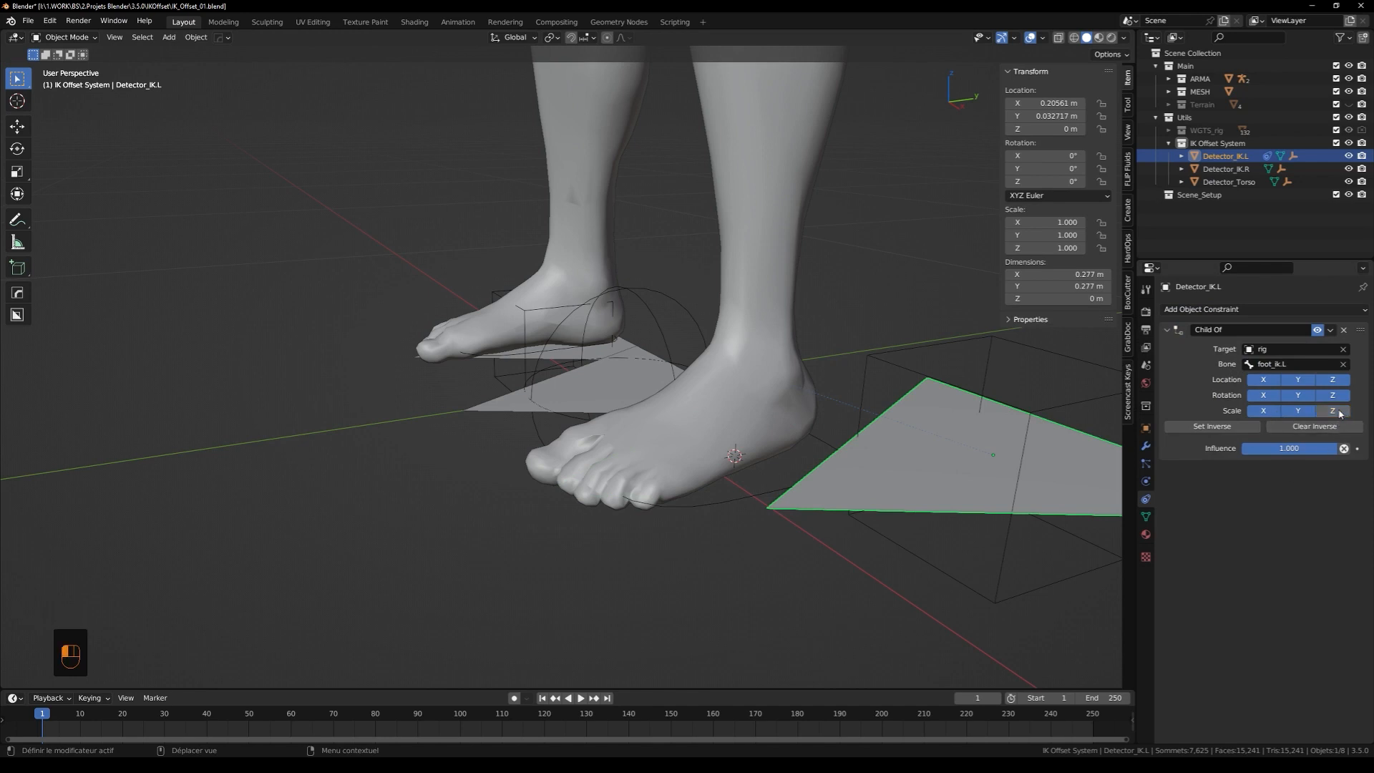
{"action": "left_click_drag", "start_coordinate": [1340, 413], "coordinate": [1264, 398]}
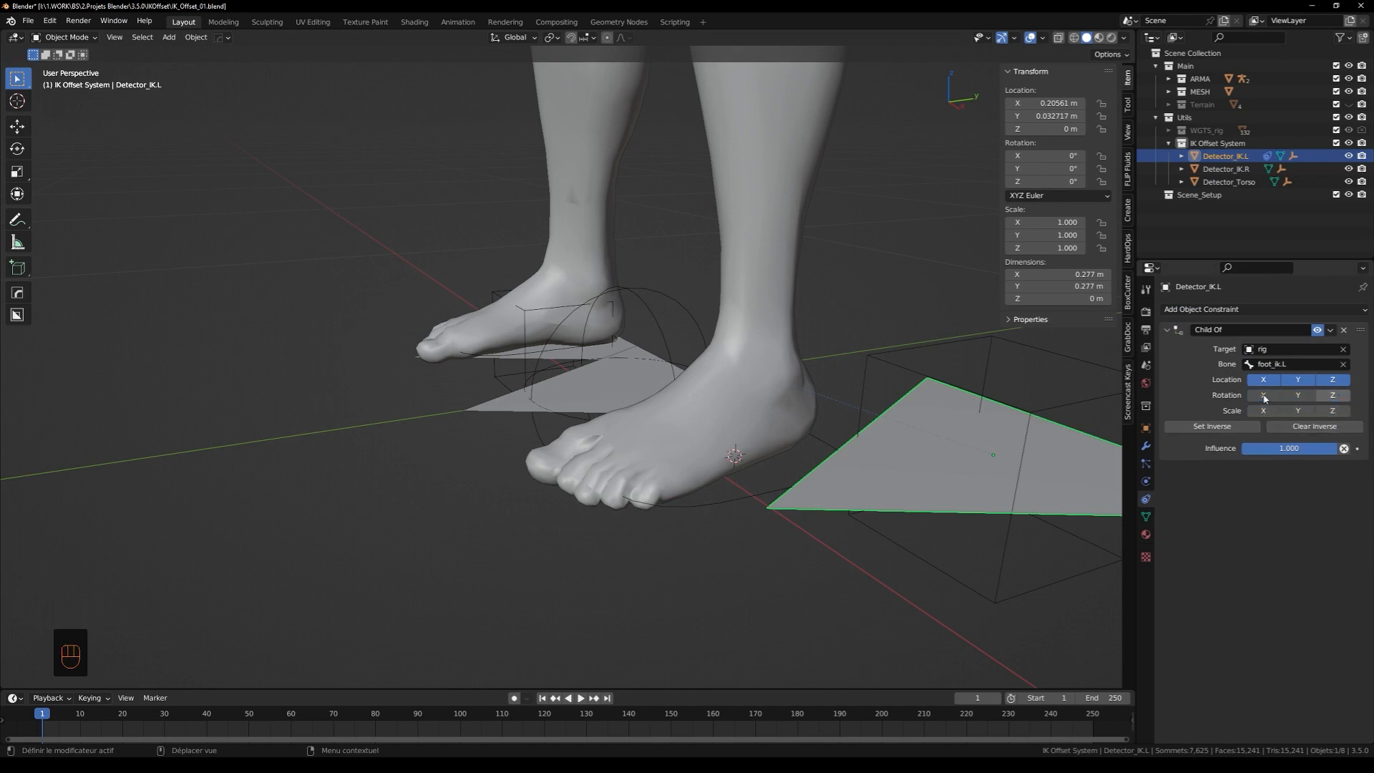
{"action": "left_click", "coordinate": [1210, 427]}
Add a Child Of constraint to Detector_IK.R with the character's rig as its target
{"action": "middle_click_drag", "start_coordinate": [724, 515], "coordinate": [827, 466]}
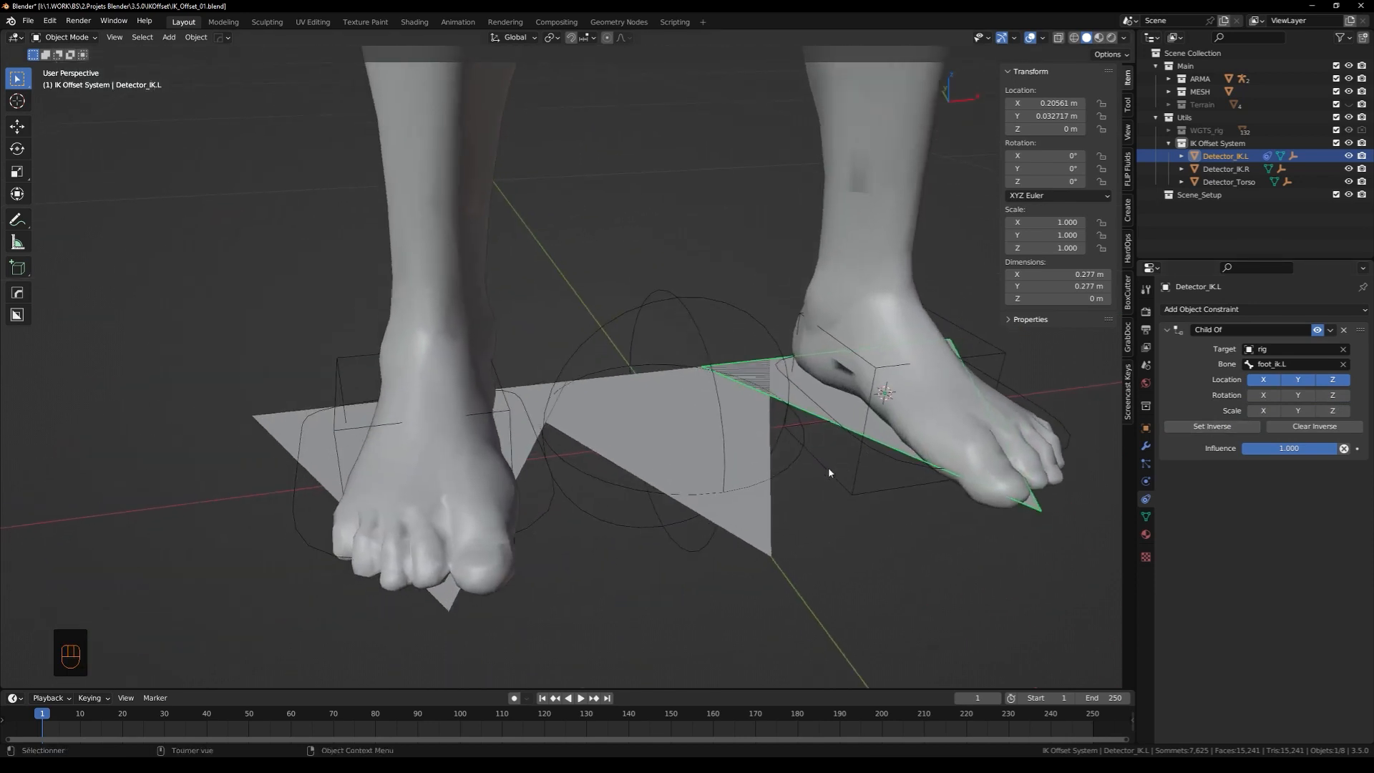
{"action": "left_click", "coordinate": [271, 430]}
{"action": "left_click", "coordinate": [1216, 309]}
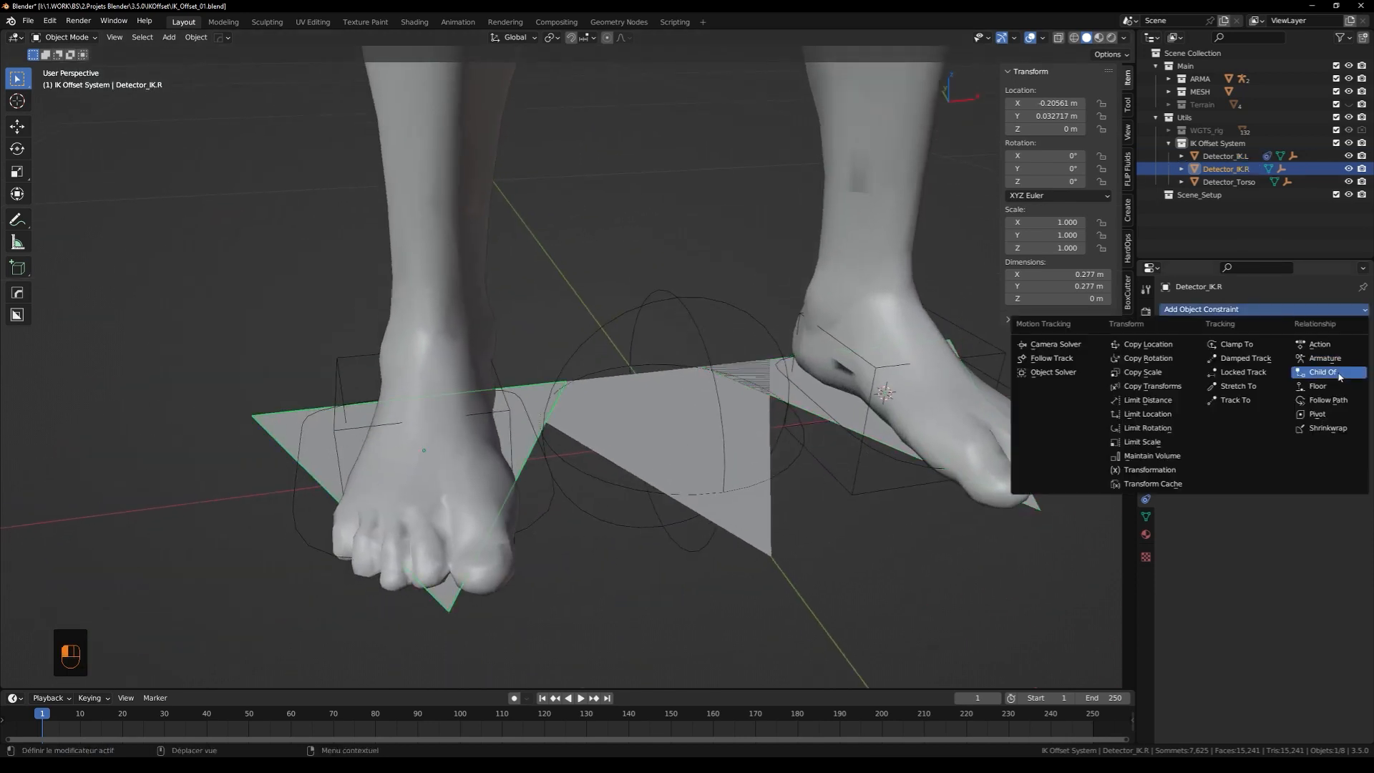
{"action": "left_click", "coordinate": [1329, 373]}
{"action": "left_click", "coordinate": [1343, 349]}
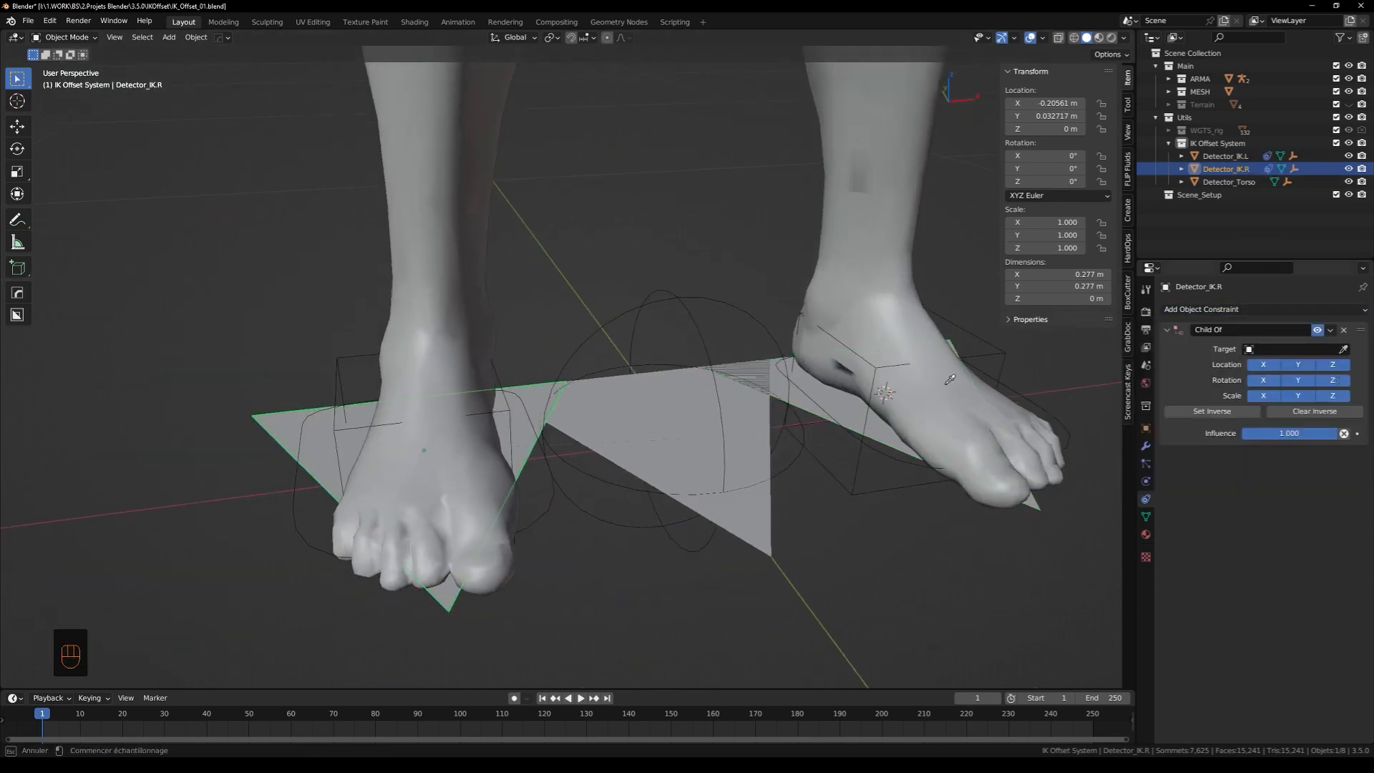
{"action": "left_click", "coordinate": [320, 409]}
Bind Detector_IK.R's Child Of constraint to bone foot_ik.R using location only, without rotation or scale, and set its inverse
{"action": "left_click", "coordinate": [1295, 364]}
{"action": "type", "text": "foot"}
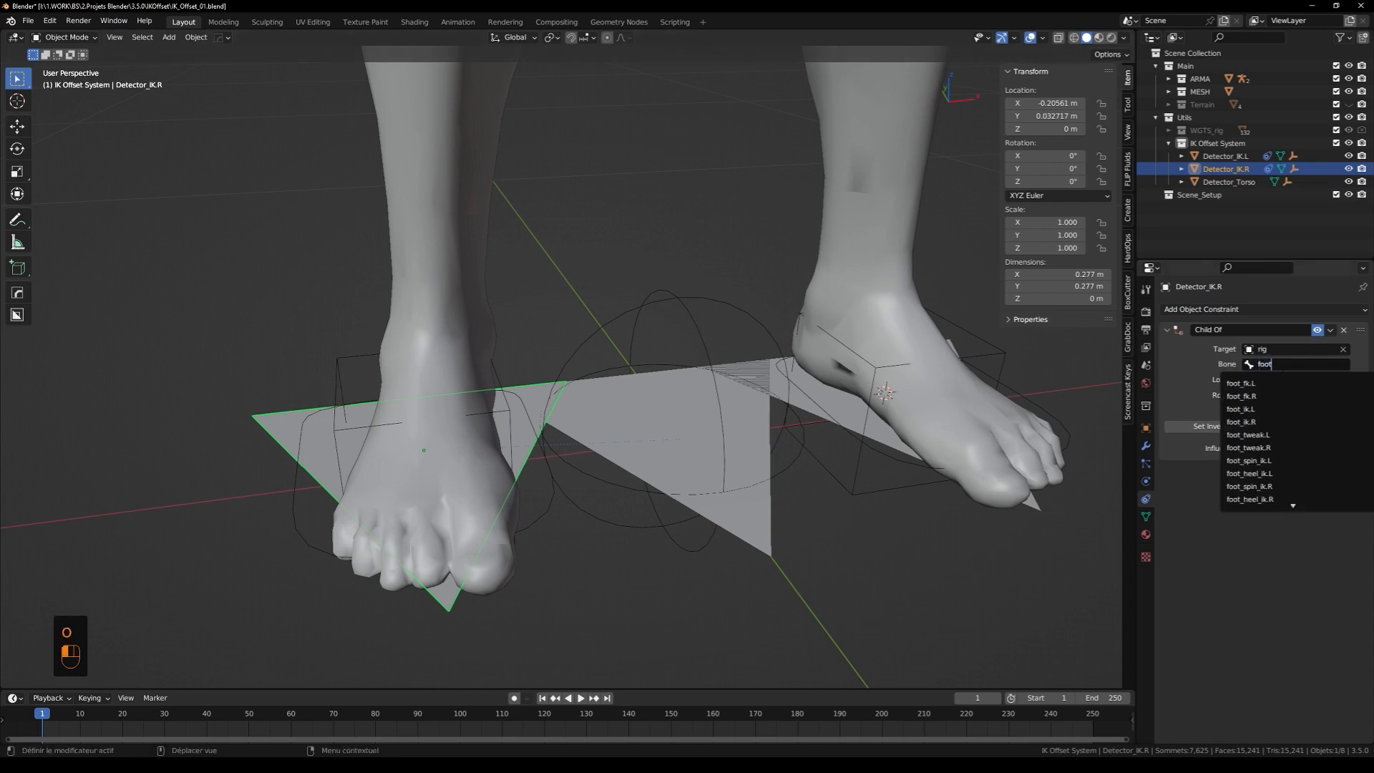
{"action": "left_click", "coordinate": [1324, 421]}
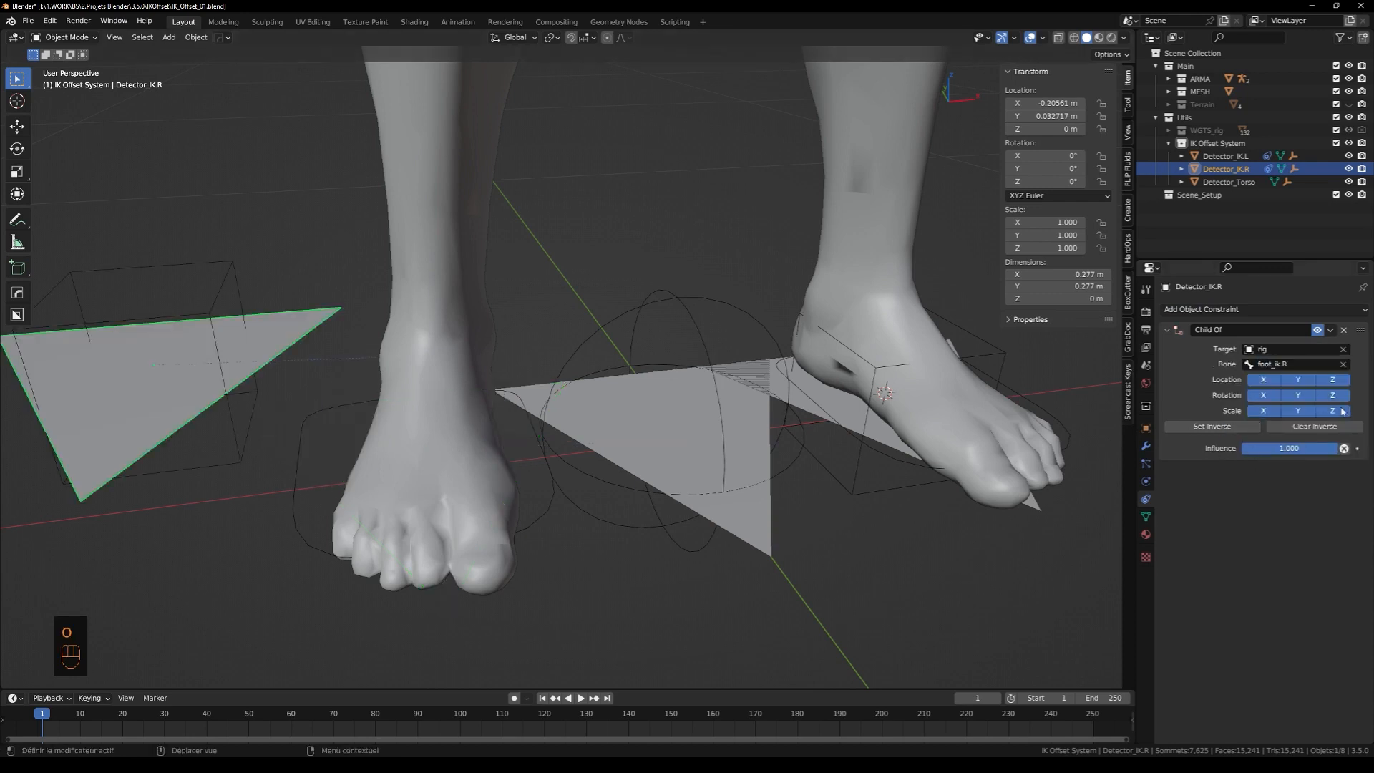
{"action": "left_click_drag", "start_coordinate": [1342, 412], "coordinate": [1260, 402]}
{"action": "left_click", "coordinate": [1214, 430]}
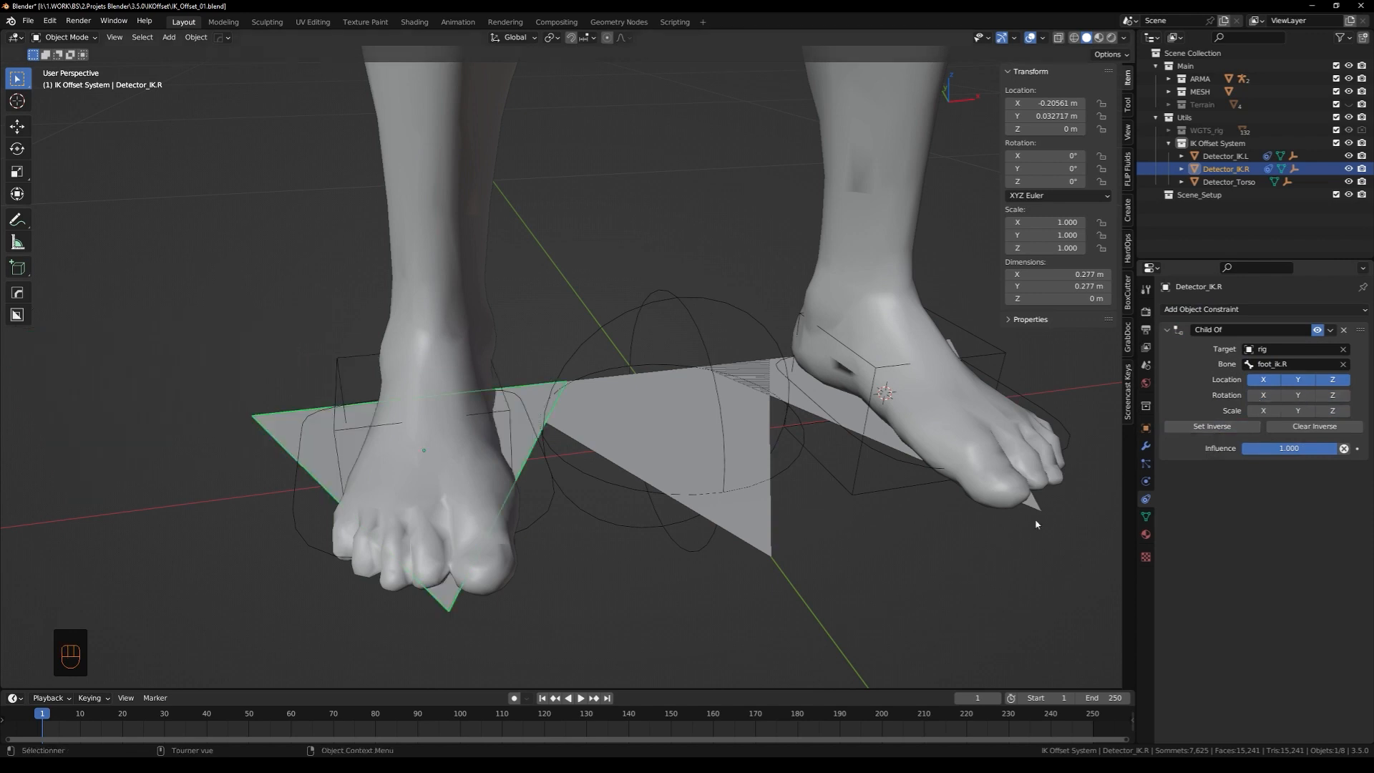
Add a Child Of constraint to Detector_Torso with the character's rig as its target
{"action": "scroll", "coordinate": [835, 457], "scroll_direction": "down", "scroll_amount": 4}
{"action": "middle_click_drag", "start_coordinate": [834, 453], "coordinate": [748, 477], "text": "shift"}
{"action": "left_click", "coordinate": [621, 504]}
{"action": "scroll", "coordinate": [644, 510], "scroll_direction": "down", "scroll_amount": 2}
{"action": "left_click", "coordinate": [1245, 308]}
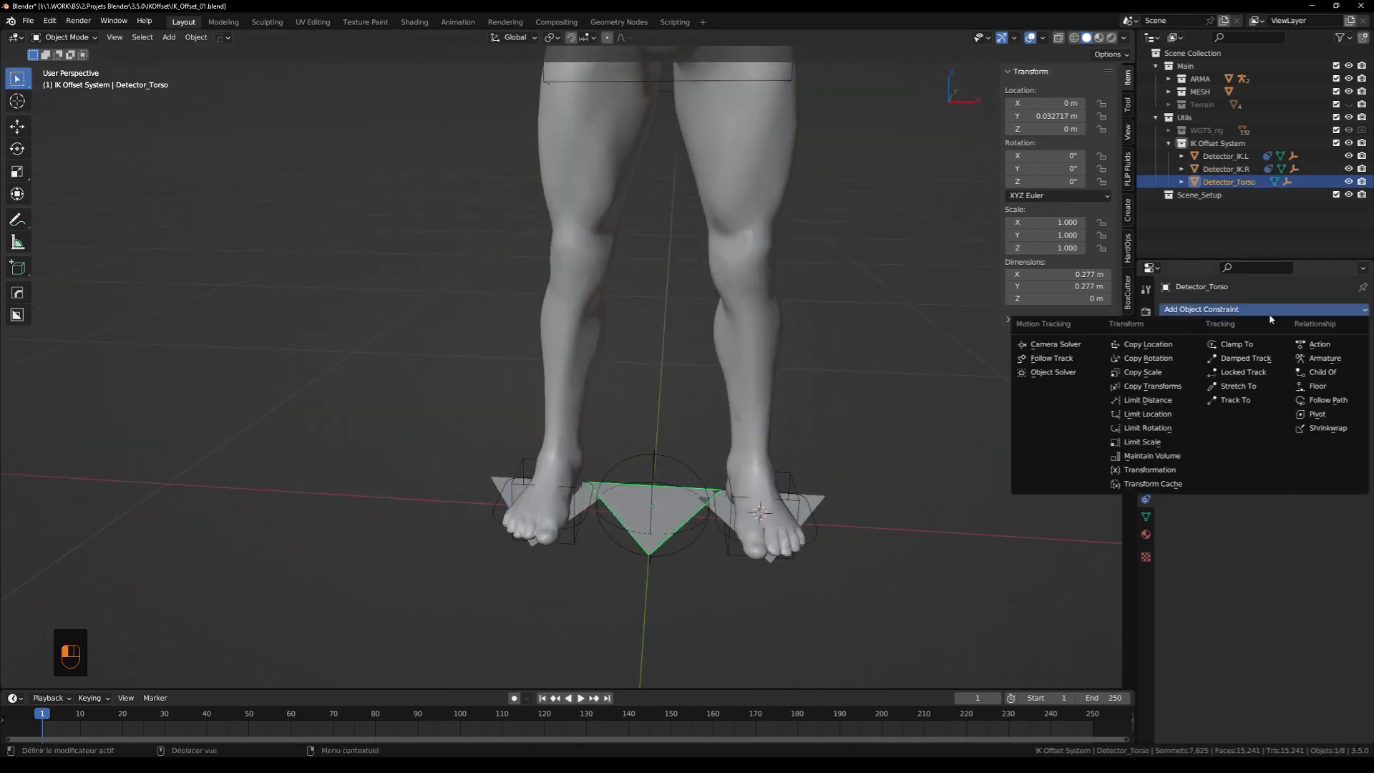
{"action": "left_click", "coordinate": [1323, 380]}
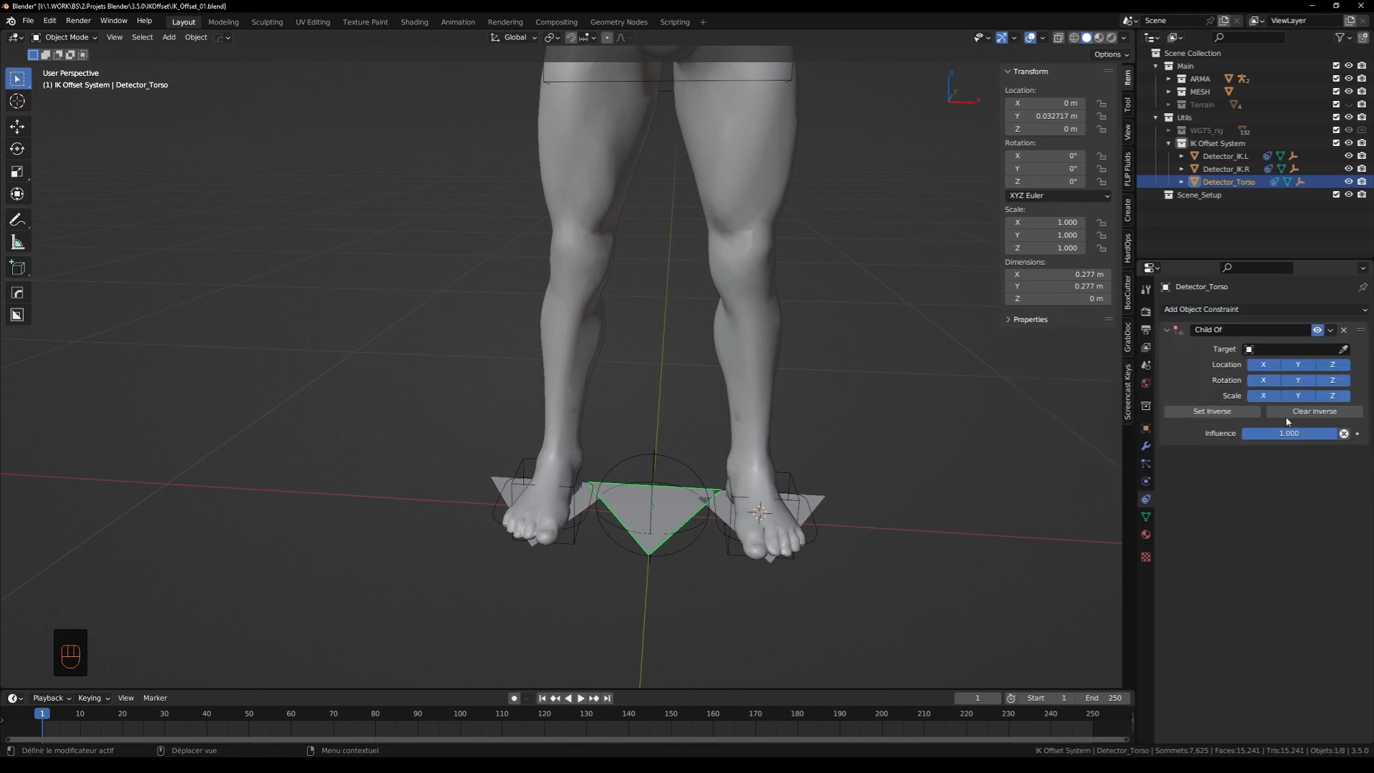
{"action": "middle_click_drag", "start_coordinate": [832, 315], "coordinate": [777, 415], "text": "shift"}
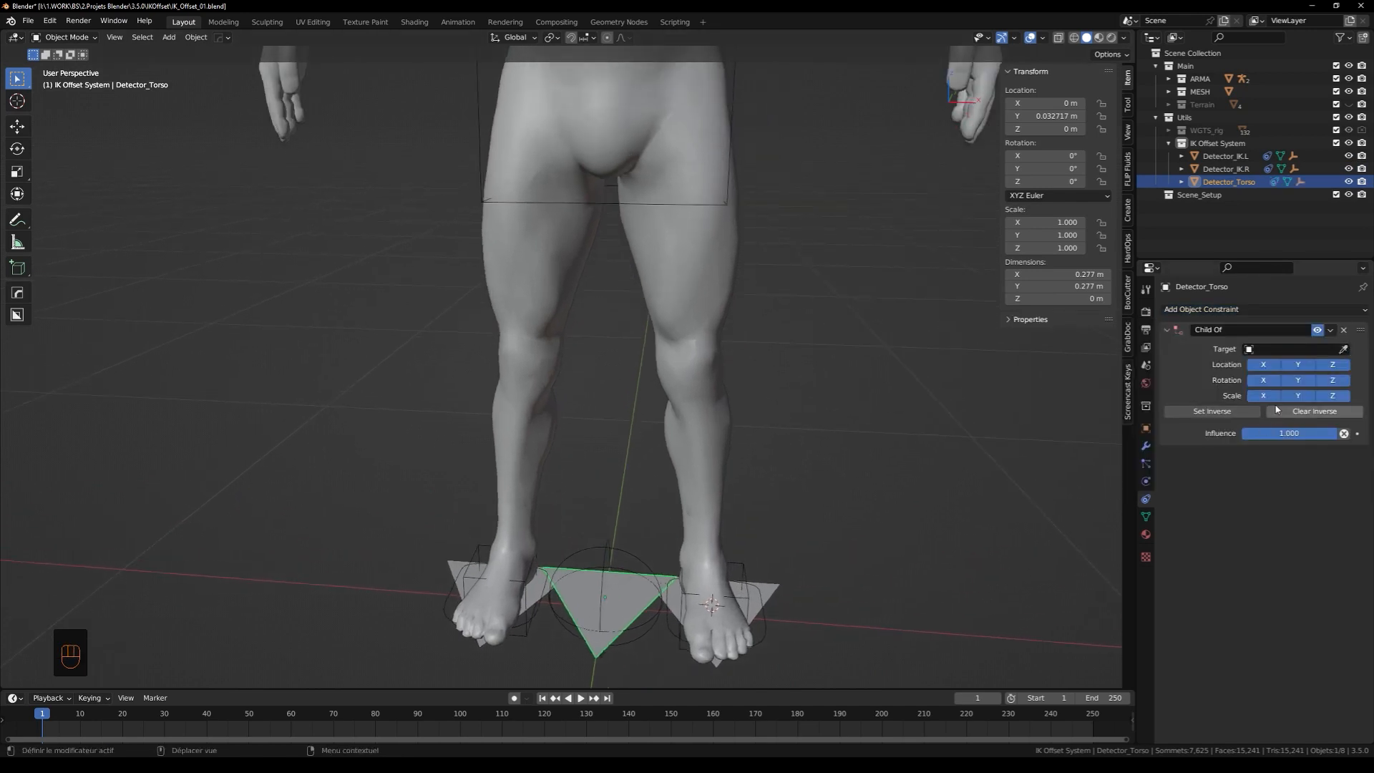
{"action": "left_click", "coordinate": [1345, 349]}
{"action": "left_click", "coordinate": [739, 77]}
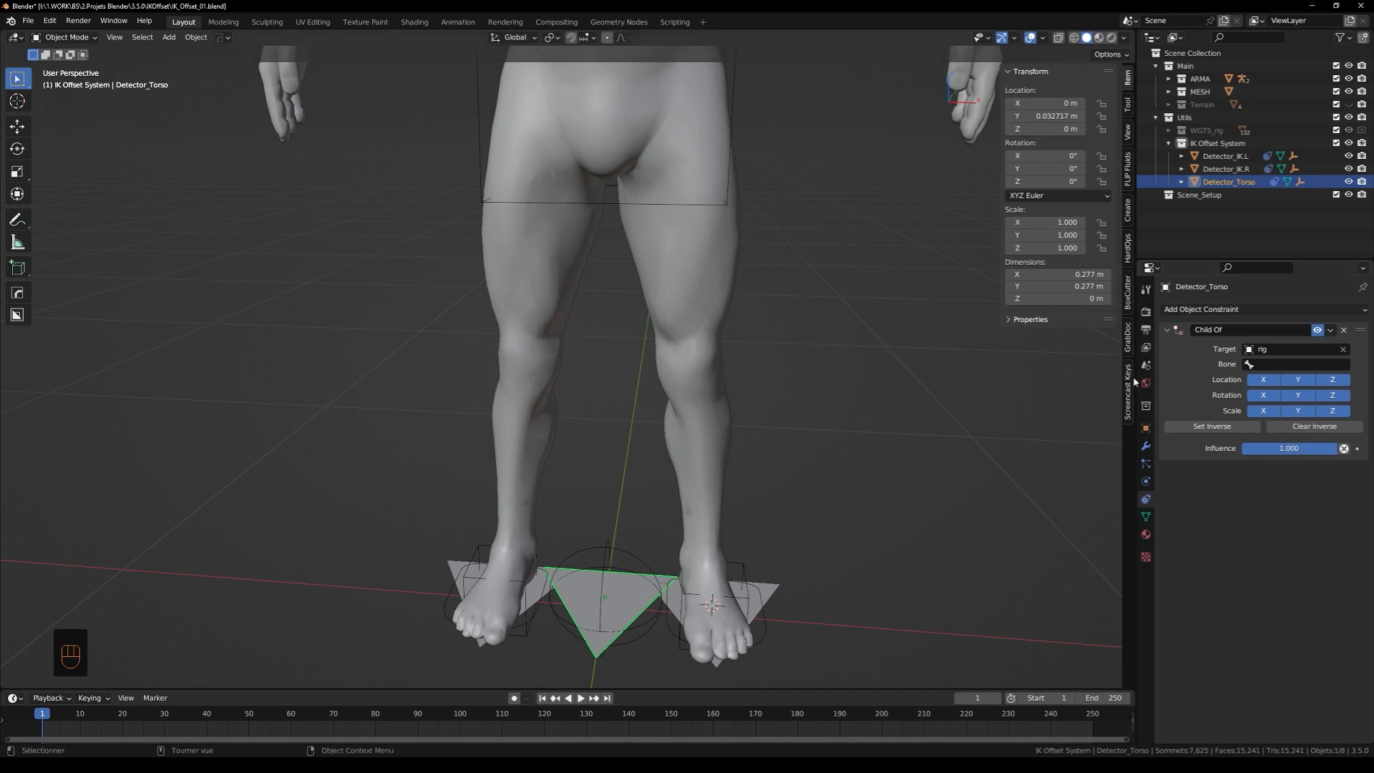
Bind Detector_Torso's Child Of constraint to bone torso using location only, without rotation or scale, and set its inverse
{"action": "left_click_drag", "start_coordinate": [1333, 410], "coordinate": [1263, 395]}
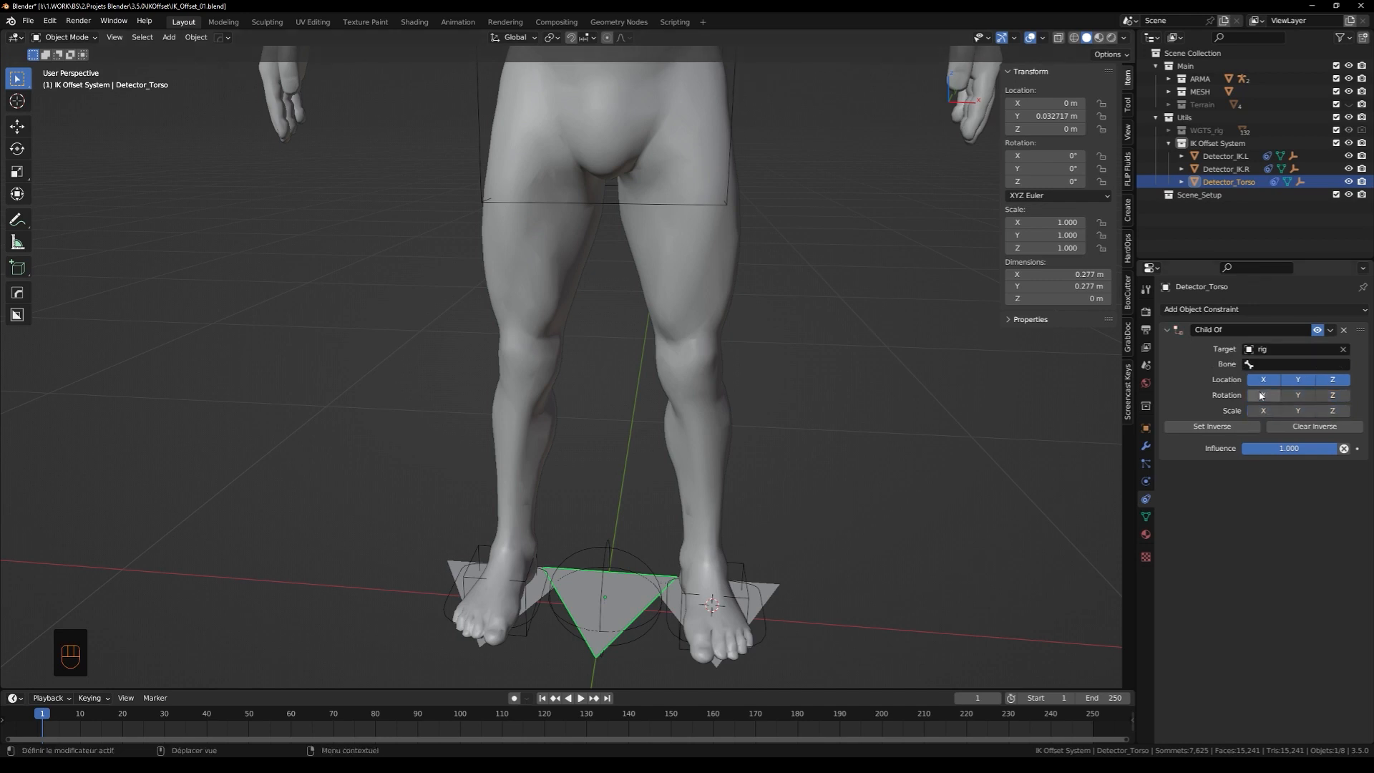
{"action": "left_click", "coordinate": [1285, 364]}
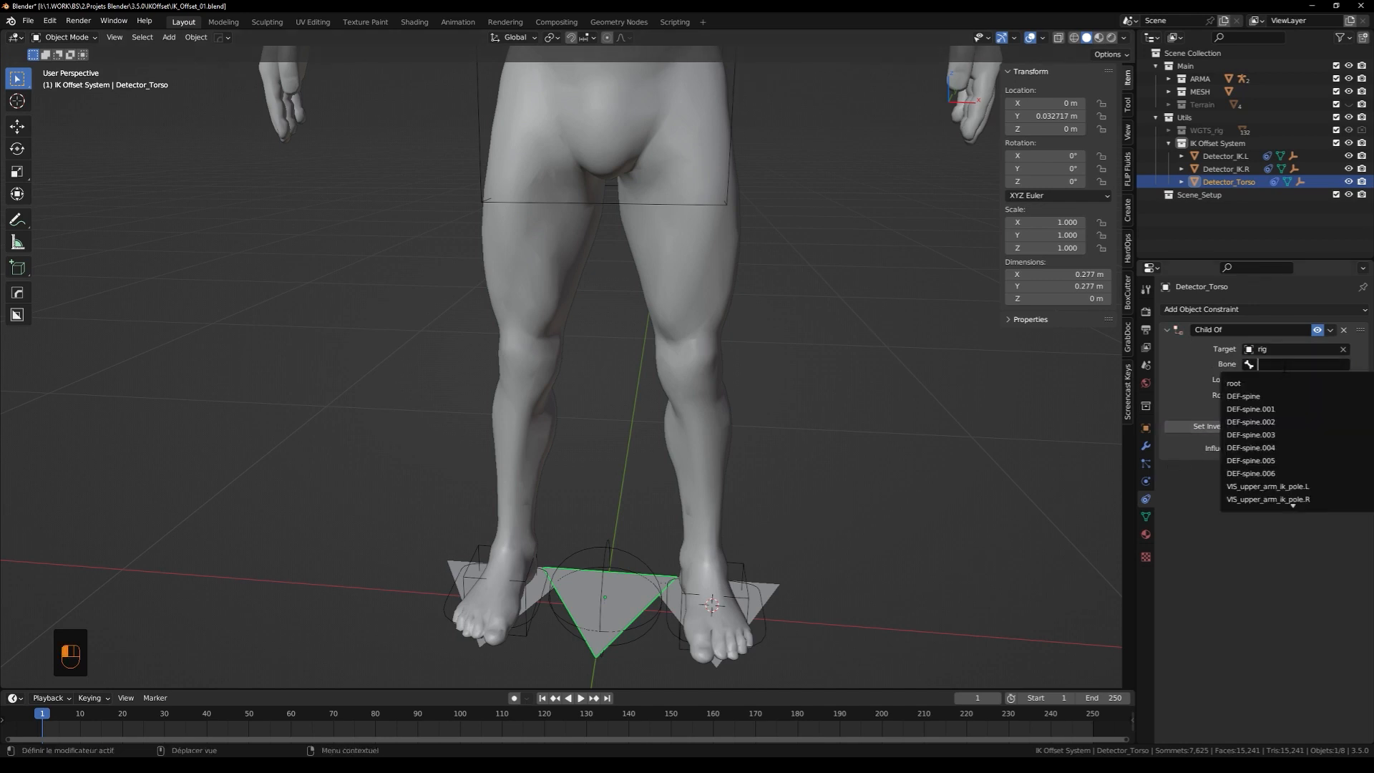
{"action": "type", "text": "tor"}
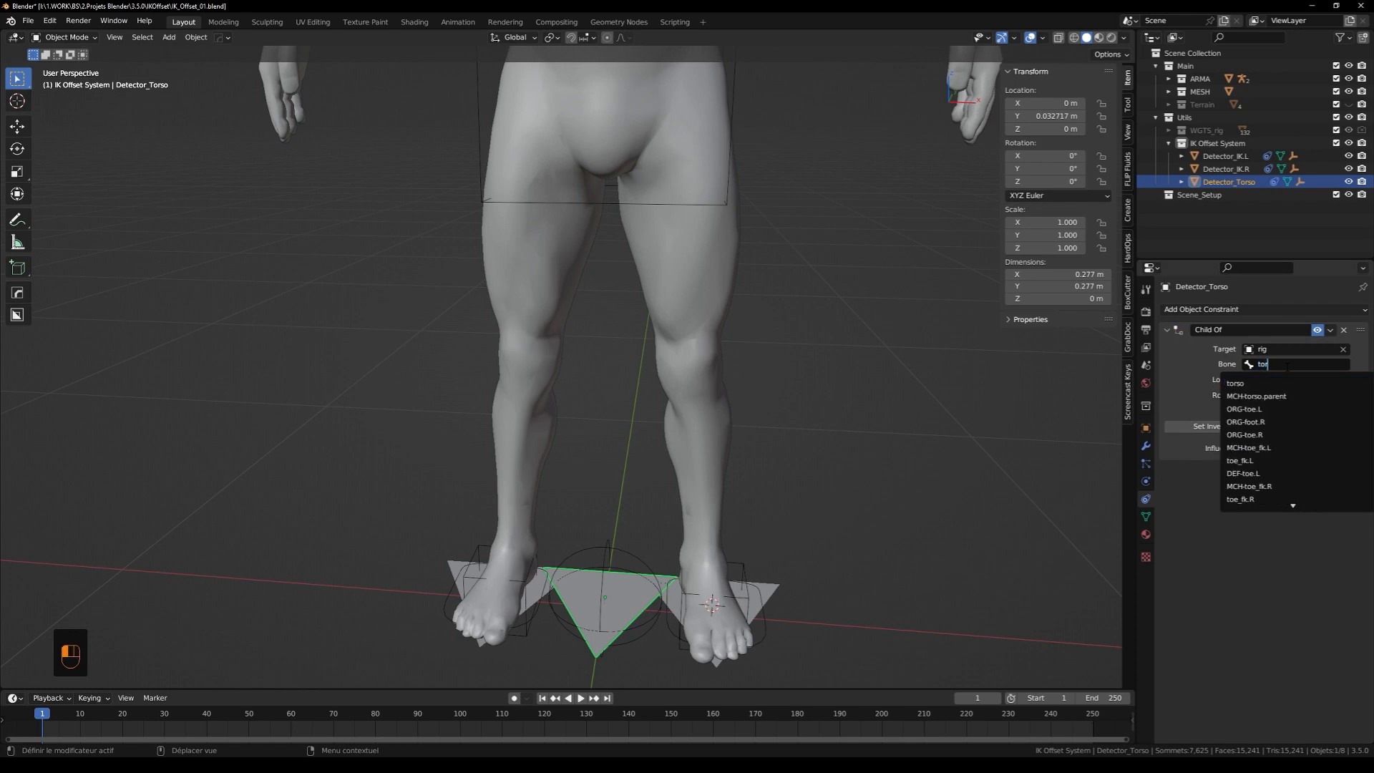
{"action": "left_click", "coordinate": [1265, 383]}
{"action": "left_click", "coordinate": [1213, 429]}
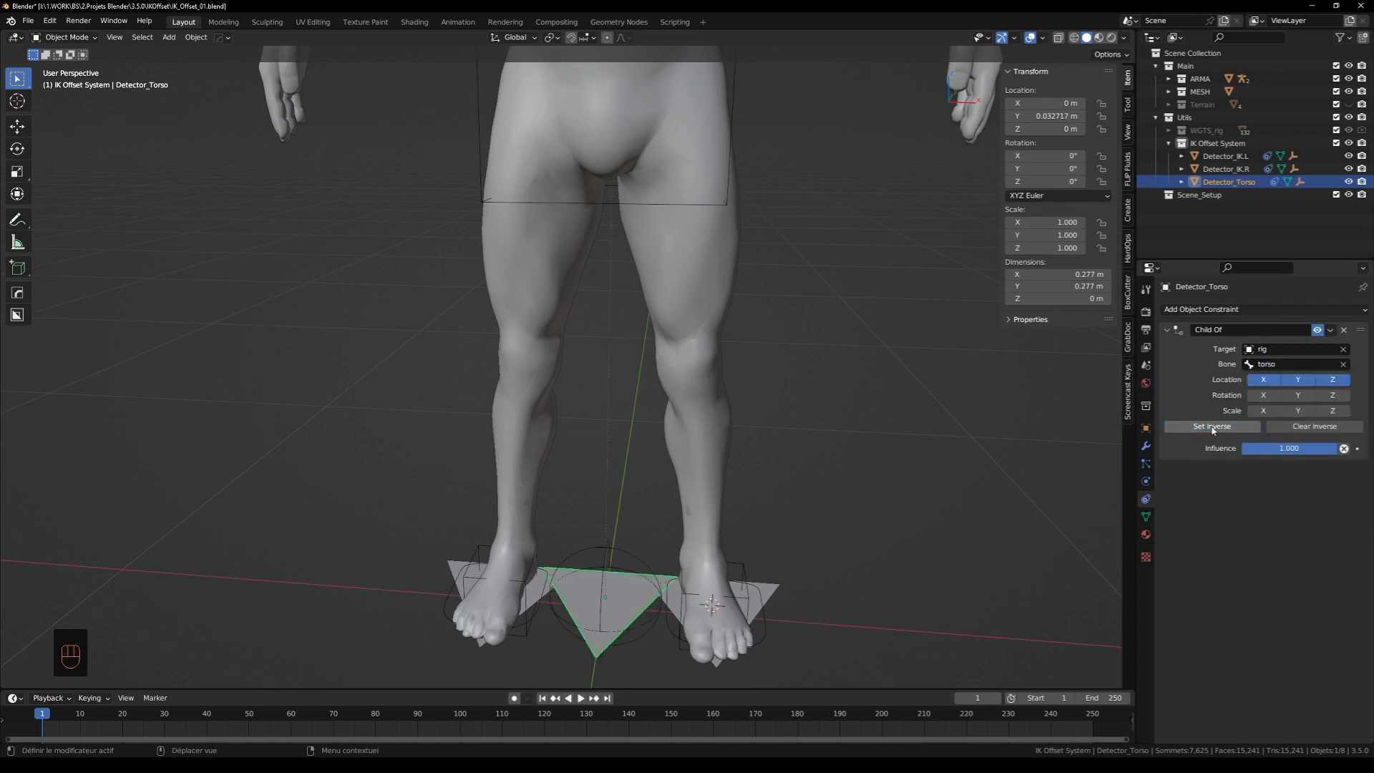
Enter Pose Mode on the rig and add Copy Location and Copy Rotation constraints to bone foot_ik.L
{"action": "scroll", "coordinate": [674, 508], "scroll_direction": "down", "scroll_amount": 4}
{"action": "middle_click_drag", "start_coordinate": [674, 508], "coordinate": [691, 499]}
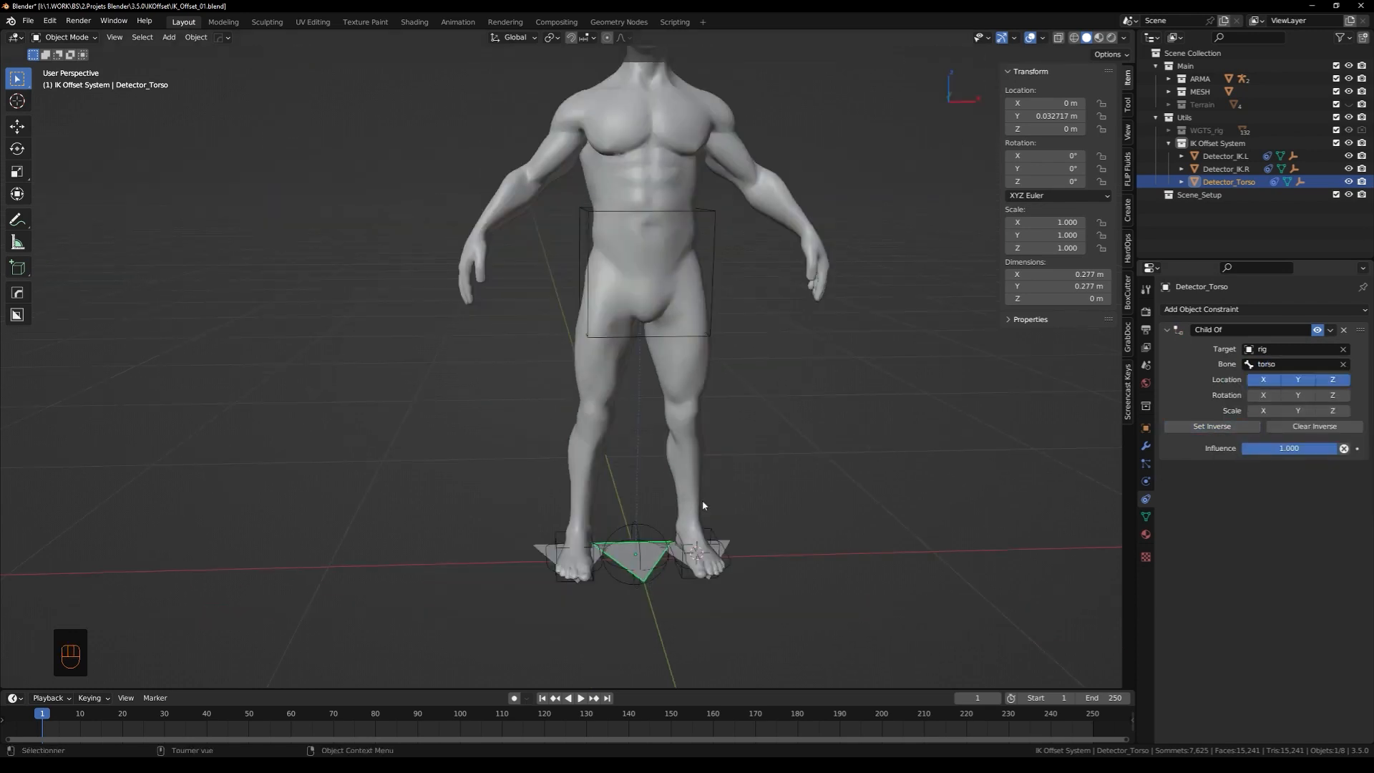
{"action": "middle_click_drag", "start_coordinate": [734, 529], "coordinate": [768, 546]}
{"action": "scroll", "coordinate": [768, 546], "scroll_direction": "up", "scroll_amount": 5}
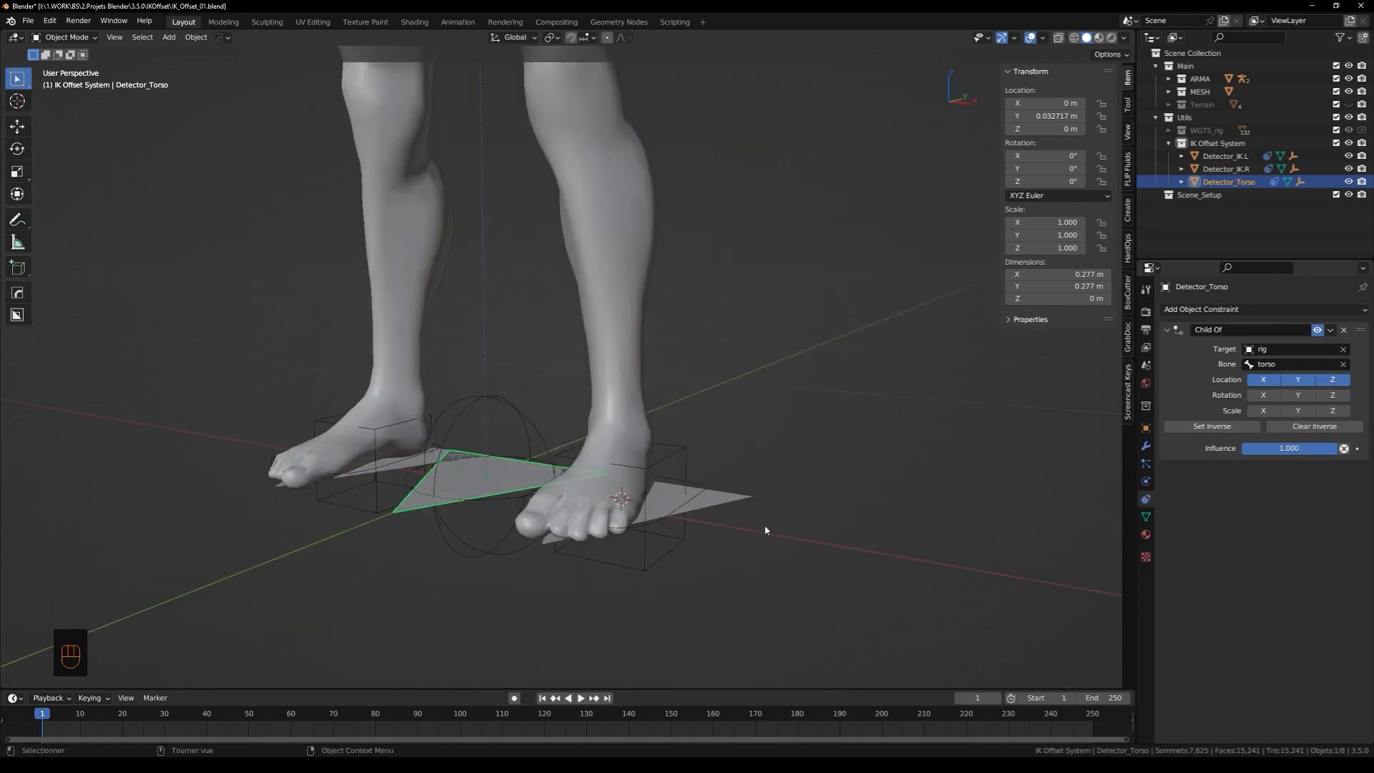
{"action": "left_click", "coordinate": [698, 490]}
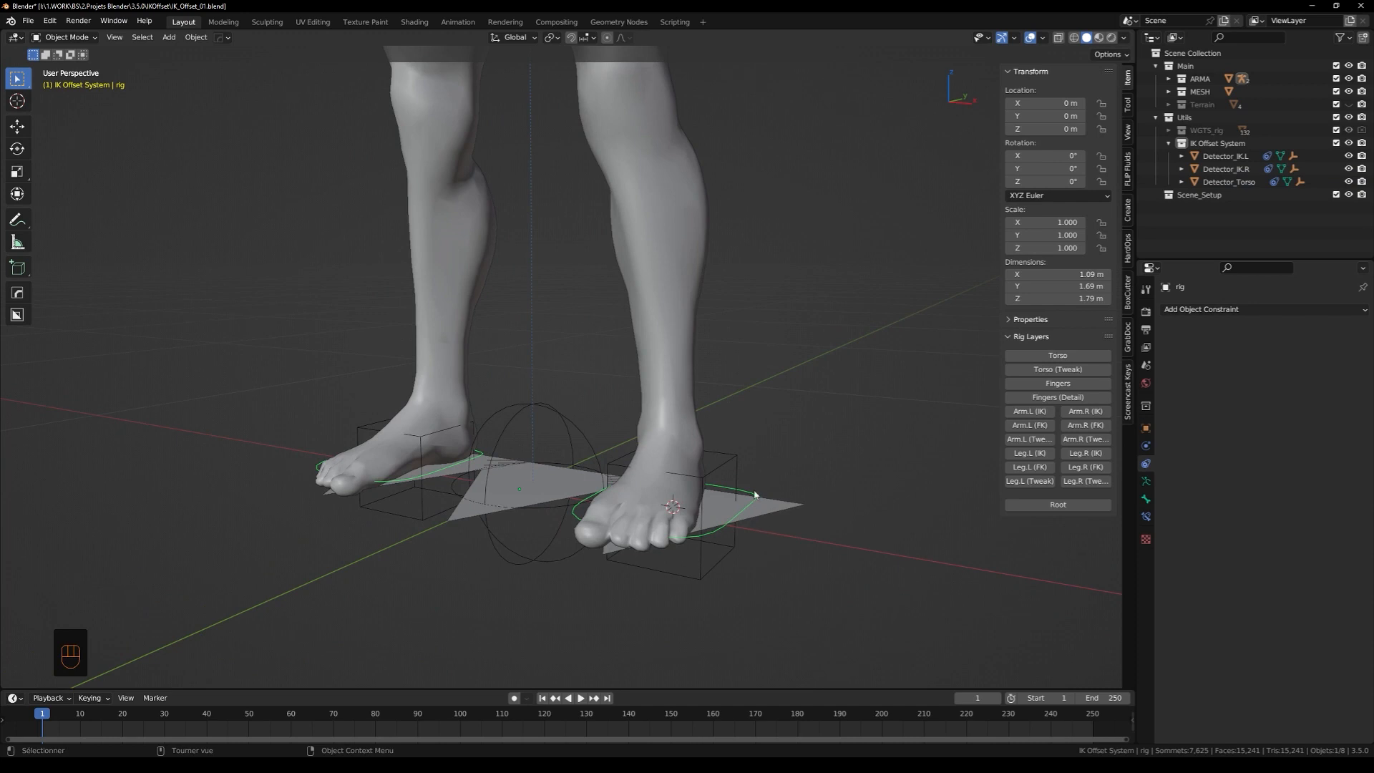
{"action": "key", "text": "Tab"}
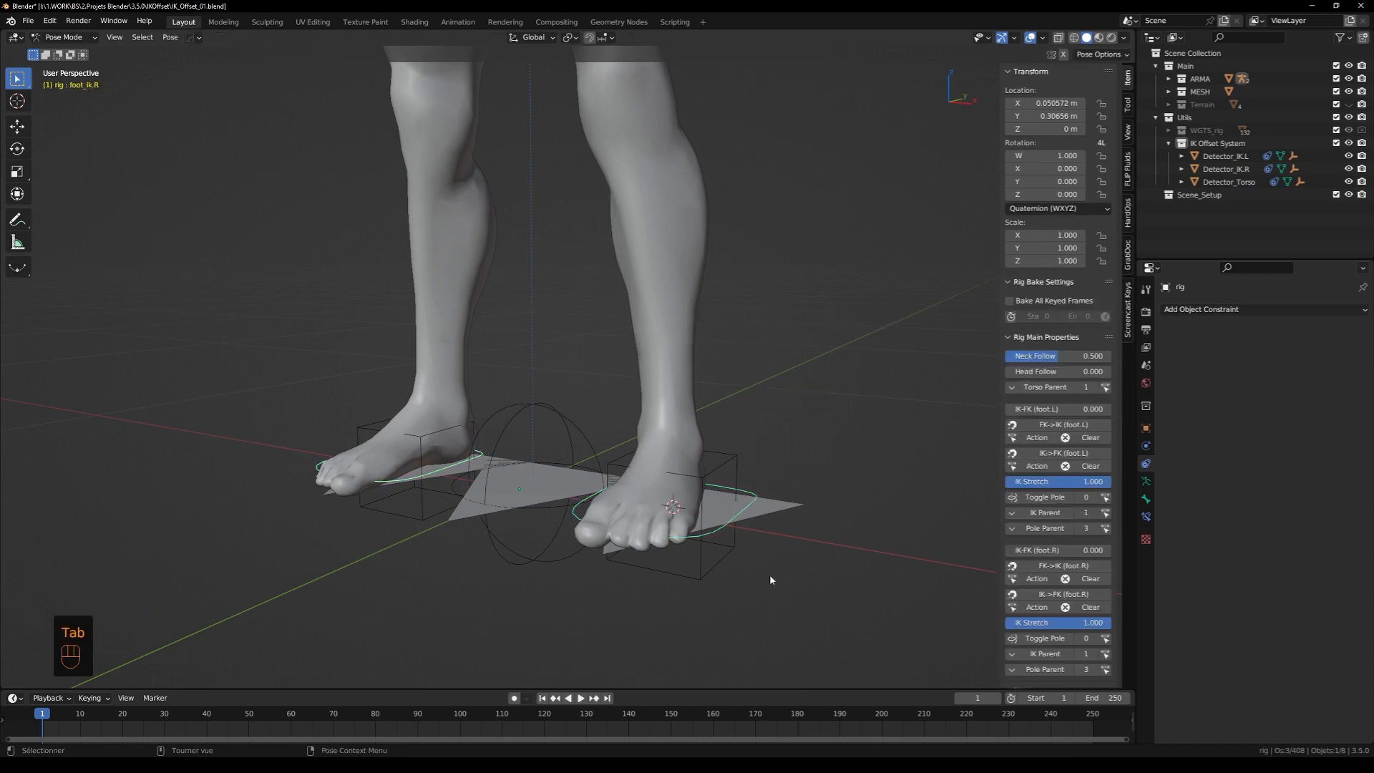
{"action": "left_click", "coordinate": [749, 496]}
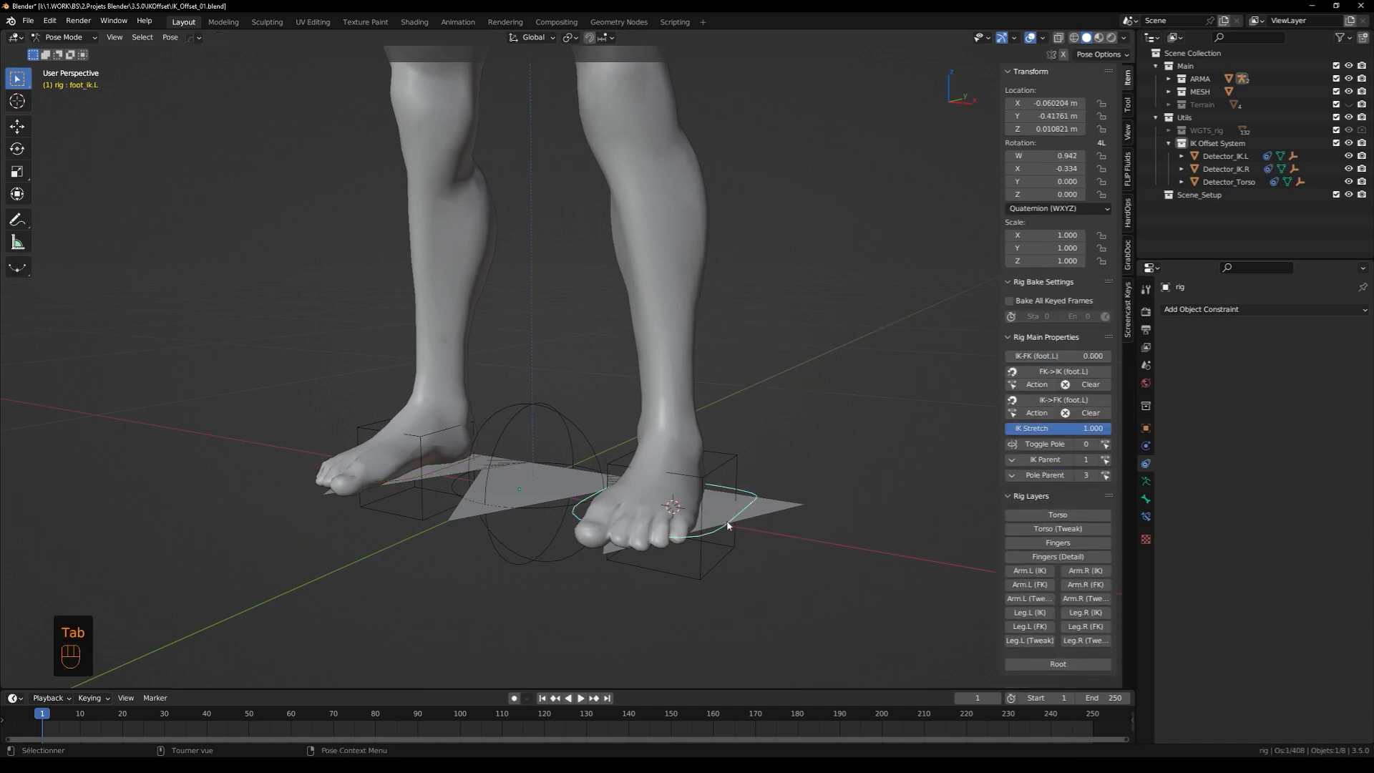
{"action": "left_click", "coordinate": [1144, 519]}
{"action": "left_click", "coordinate": [1170, 329]}
{"action": "left_click", "coordinate": [1178, 311]}
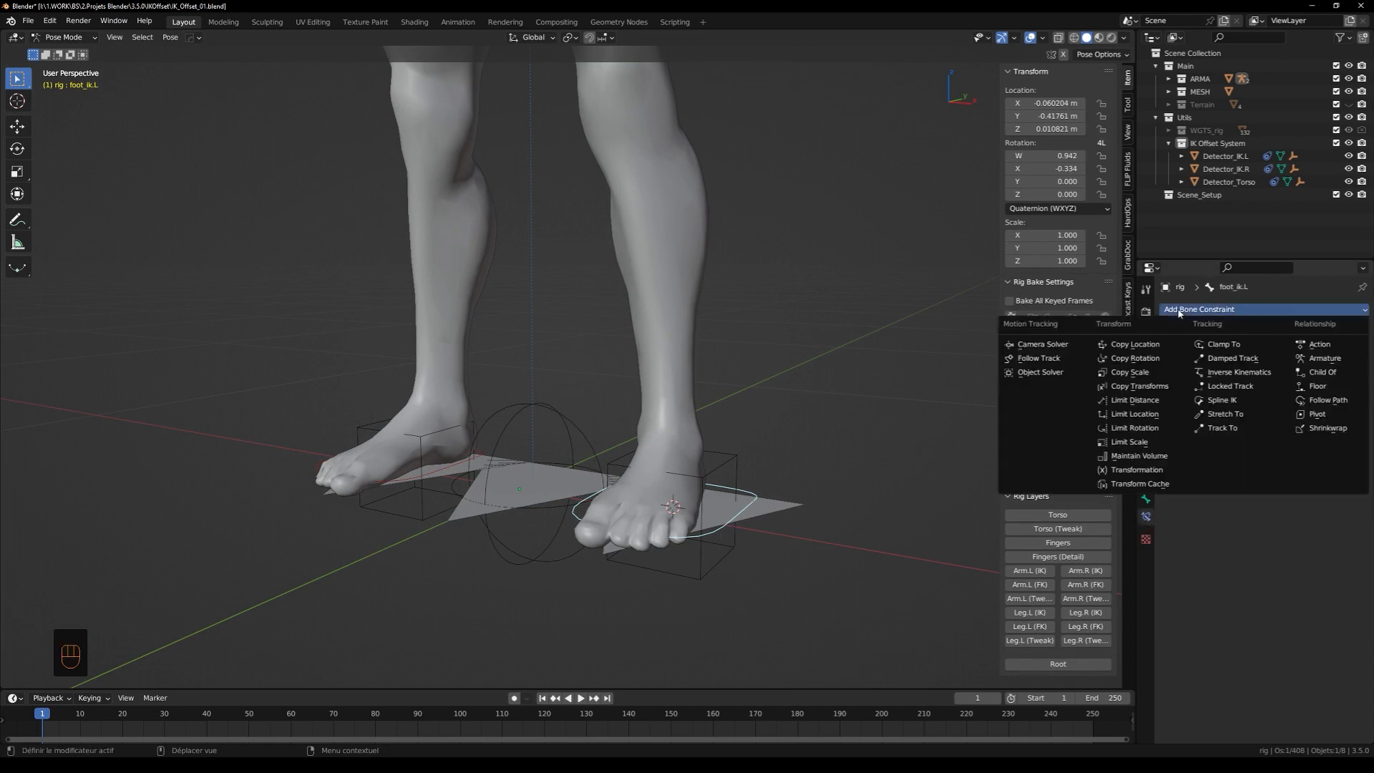
{"action": "left_click", "coordinate": [1144, 346]}
{"action": "left_click", "coordinate": [1188, 311]}
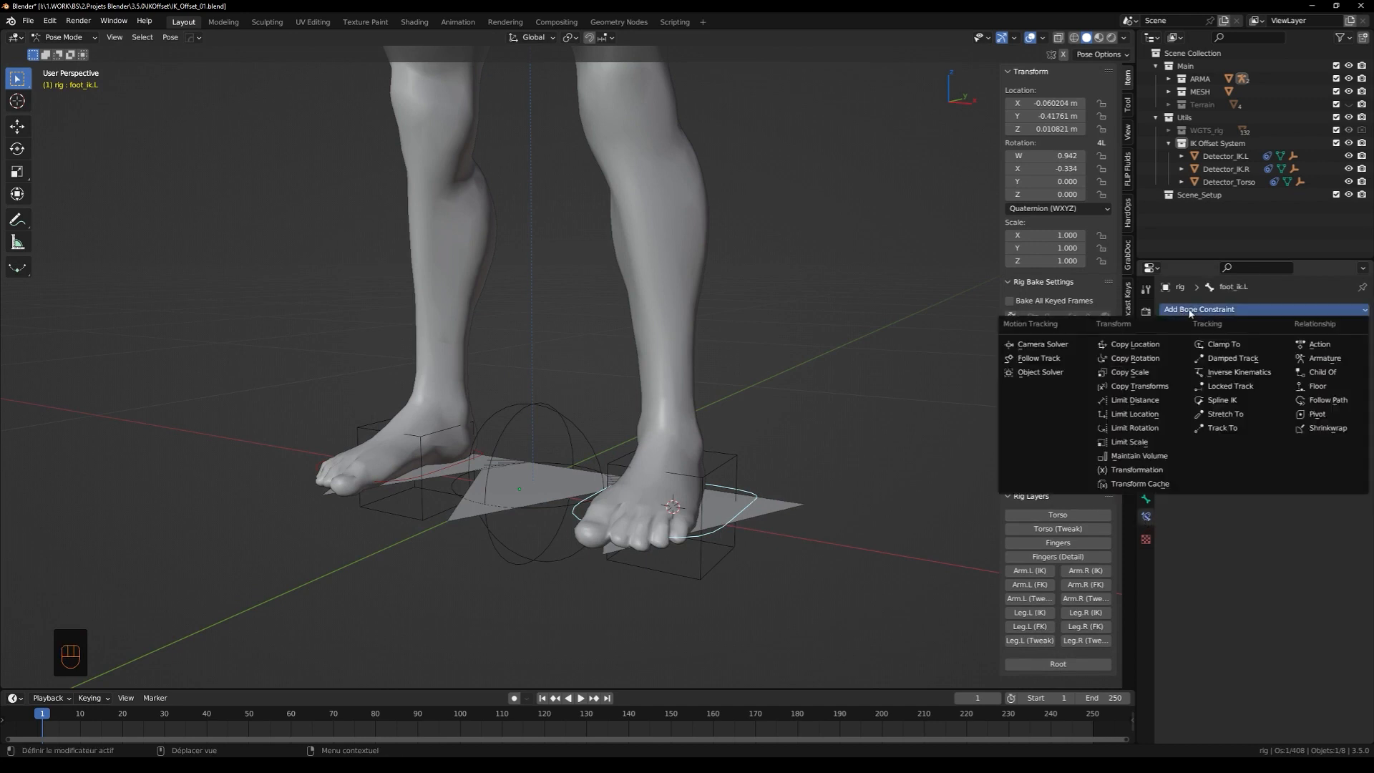
{"action": "left_click", "coordinate": [1145, 365]}
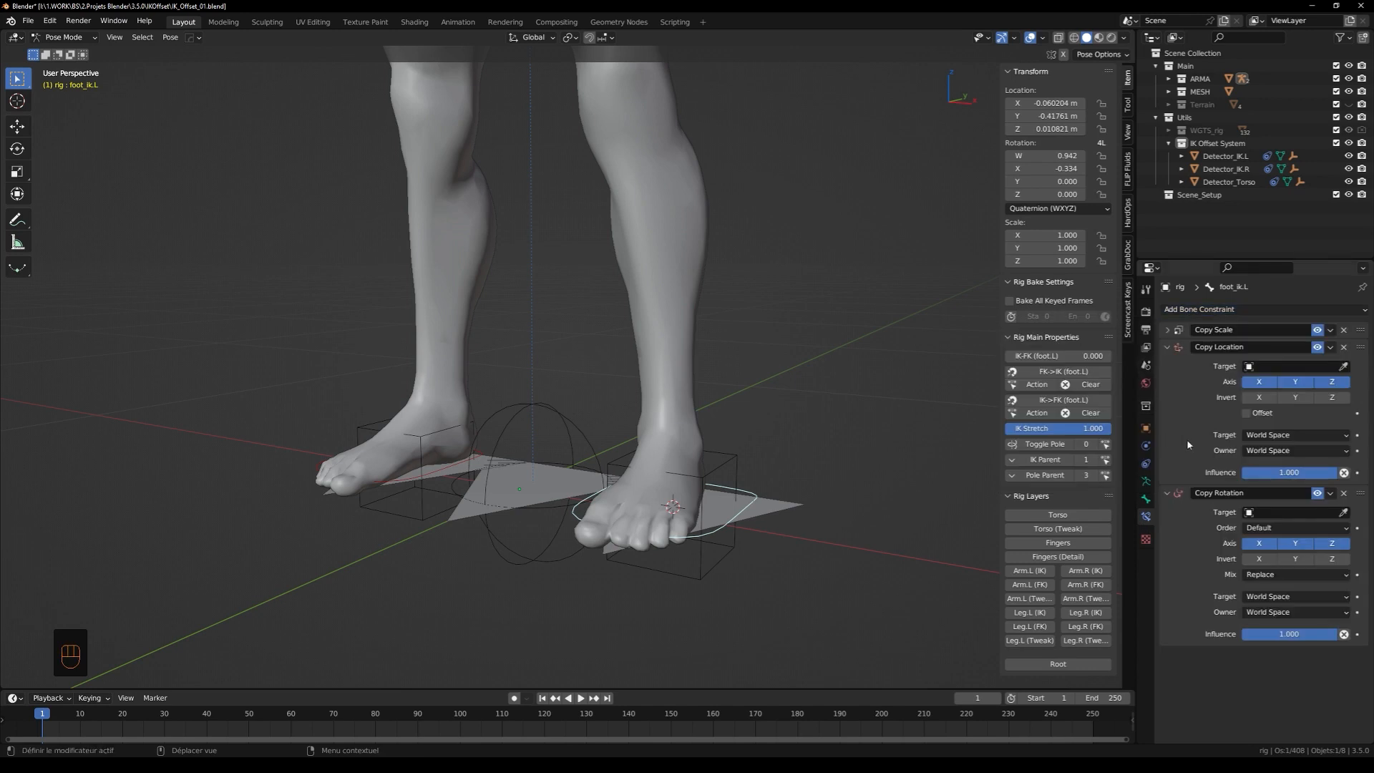
Target Effector_IK.L in both the Copy Location and Copy Rotation constraints of foot_ik.L
{"action": "left_click", "coordinate": [1343, 366]}
{"action": "left_click", "coordinate": [739, 453]}
{"action": "left_click", "coordinate": [1343, 512]}
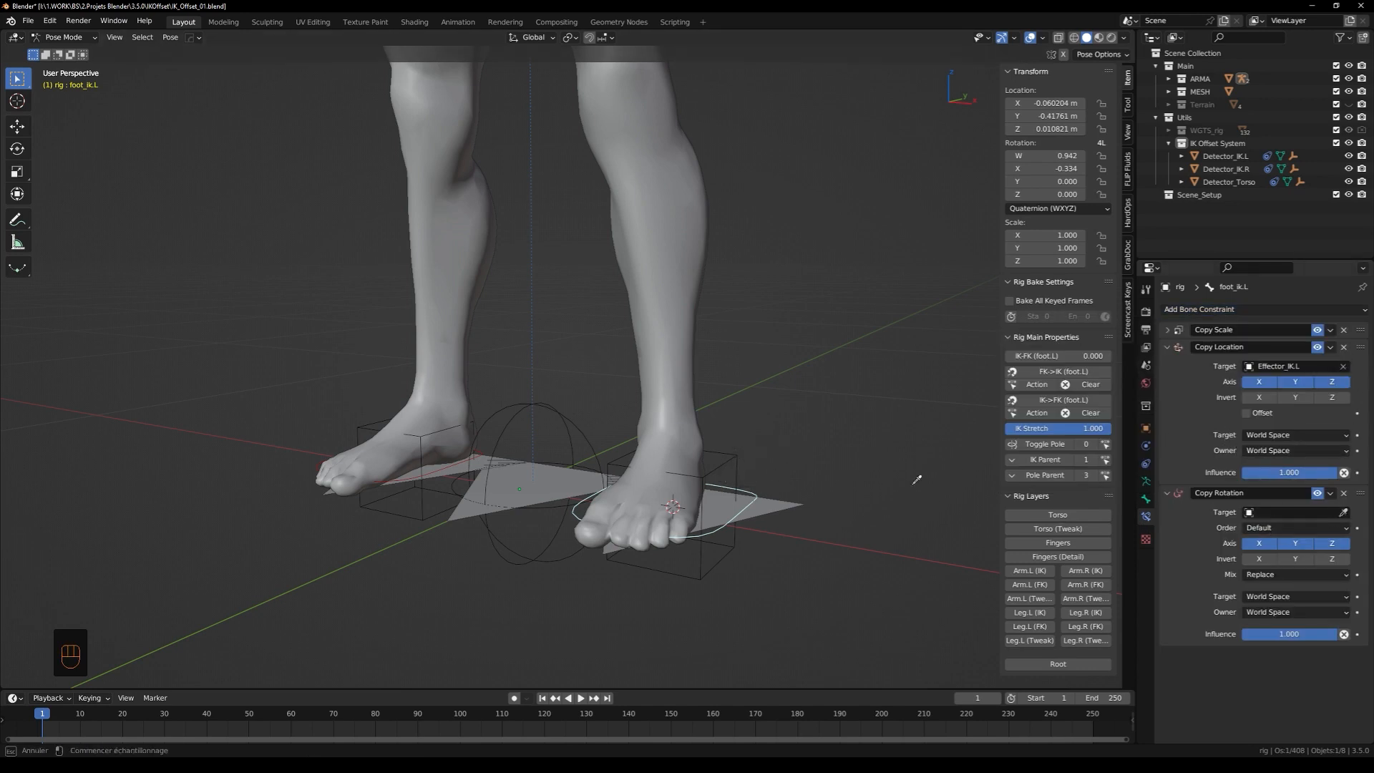
{"action": "left_click", "coordinate": [737, 453]}
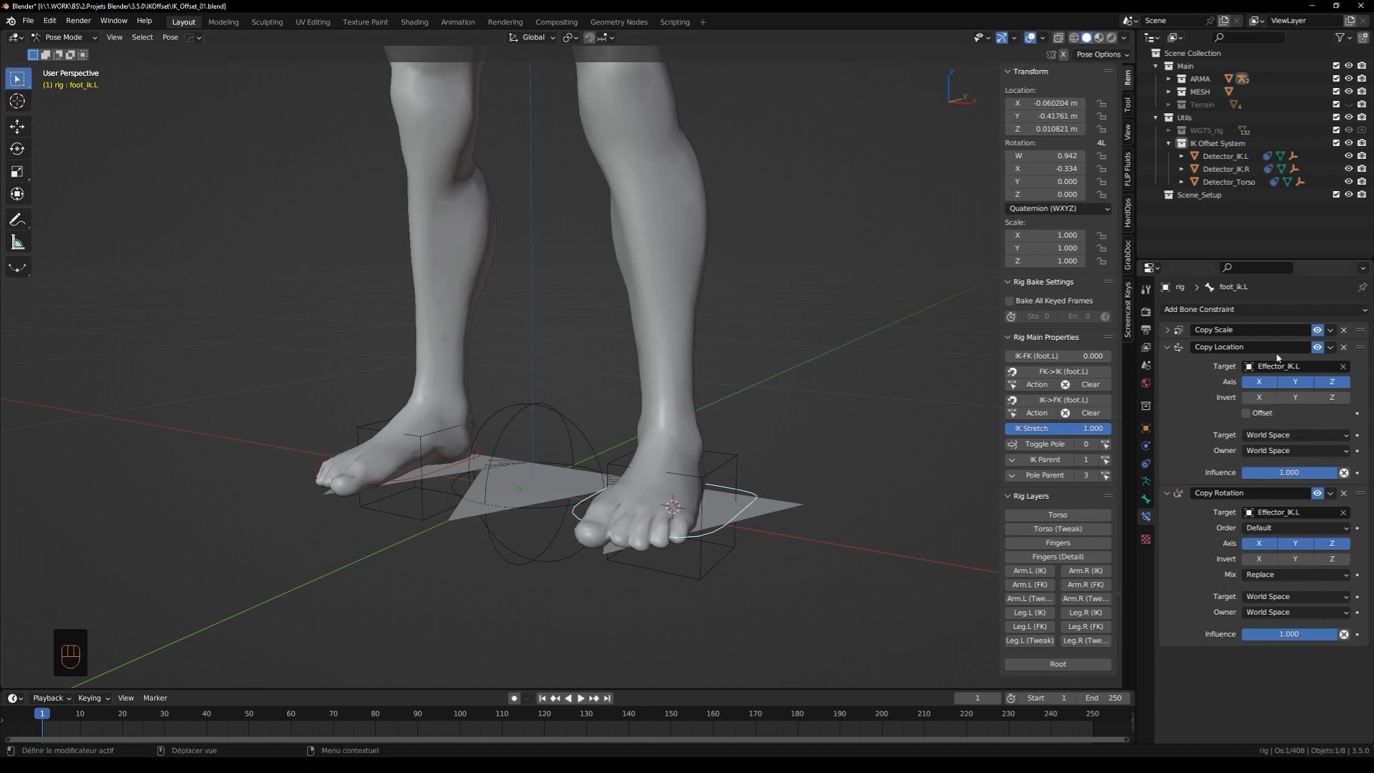
Limit foot_ik.L's Copy Location to the Z axis and set its Copy Rotation mix mode to Before Original
{"action": "left_click", "coordinate": [1259, 381]}
{"action": "left_click", "coordinate": [1295, 381]}
{"action": "left_click", "coordinate": [1168, 347]}
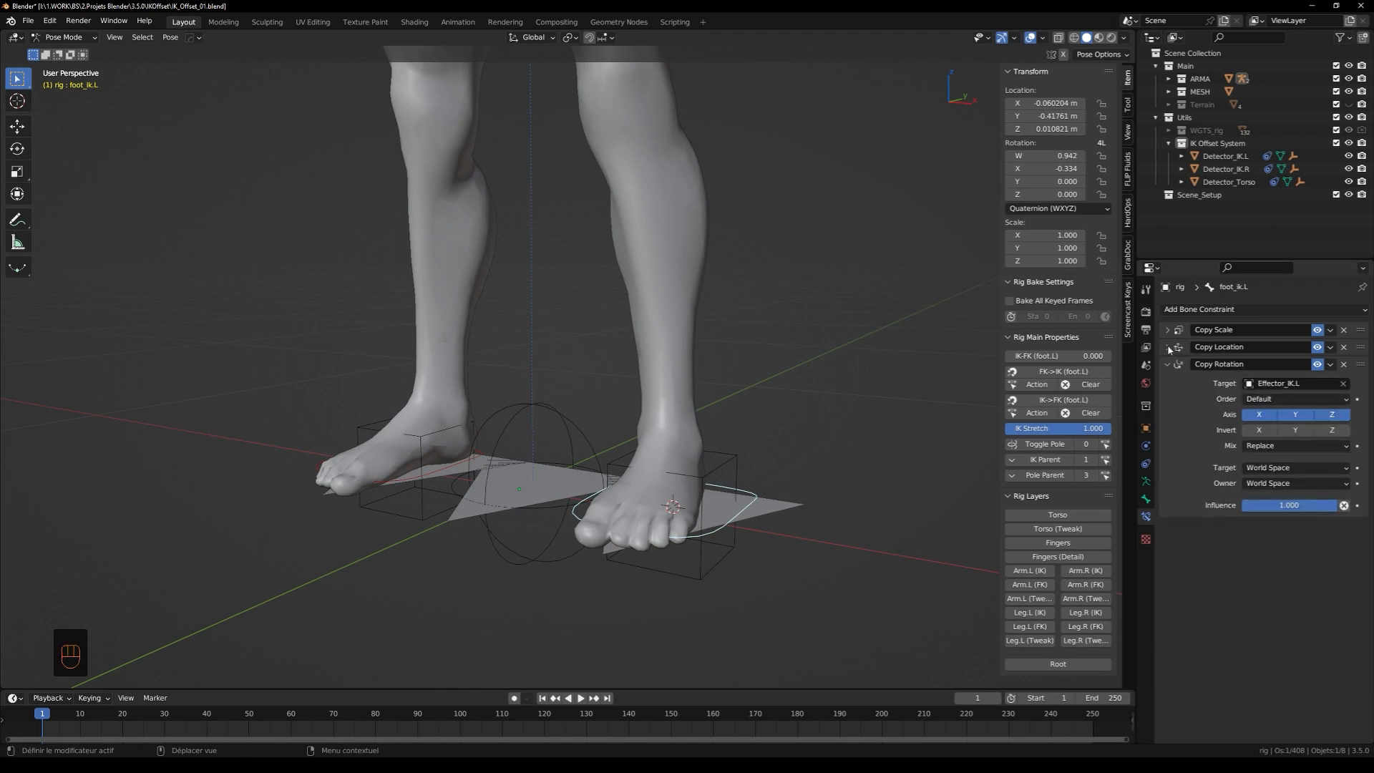
{"action": "left_click", "coordinate": [1255, 449]}
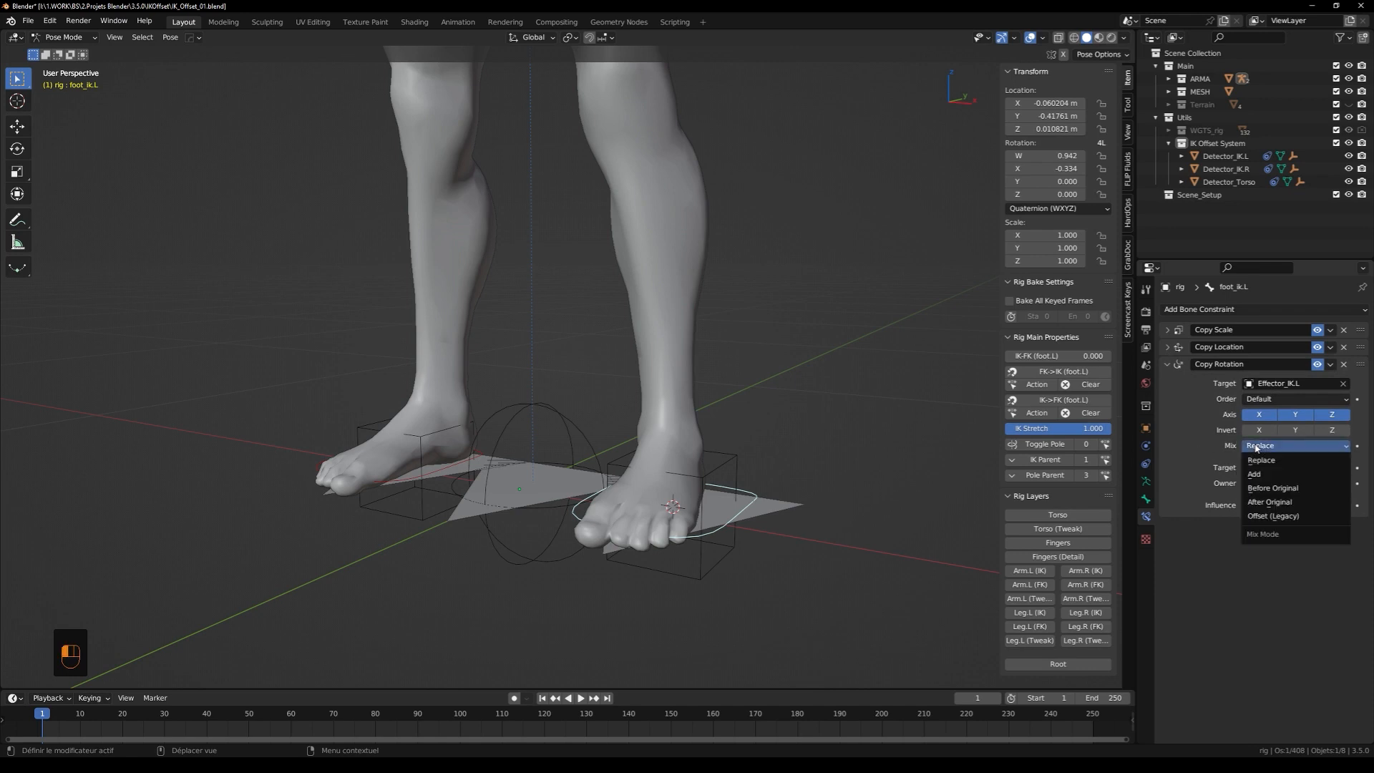
{"action": "left_click", "coordinate": [1263, 492]}
{"action": "left_click", "coordinate": [1168, 365]}
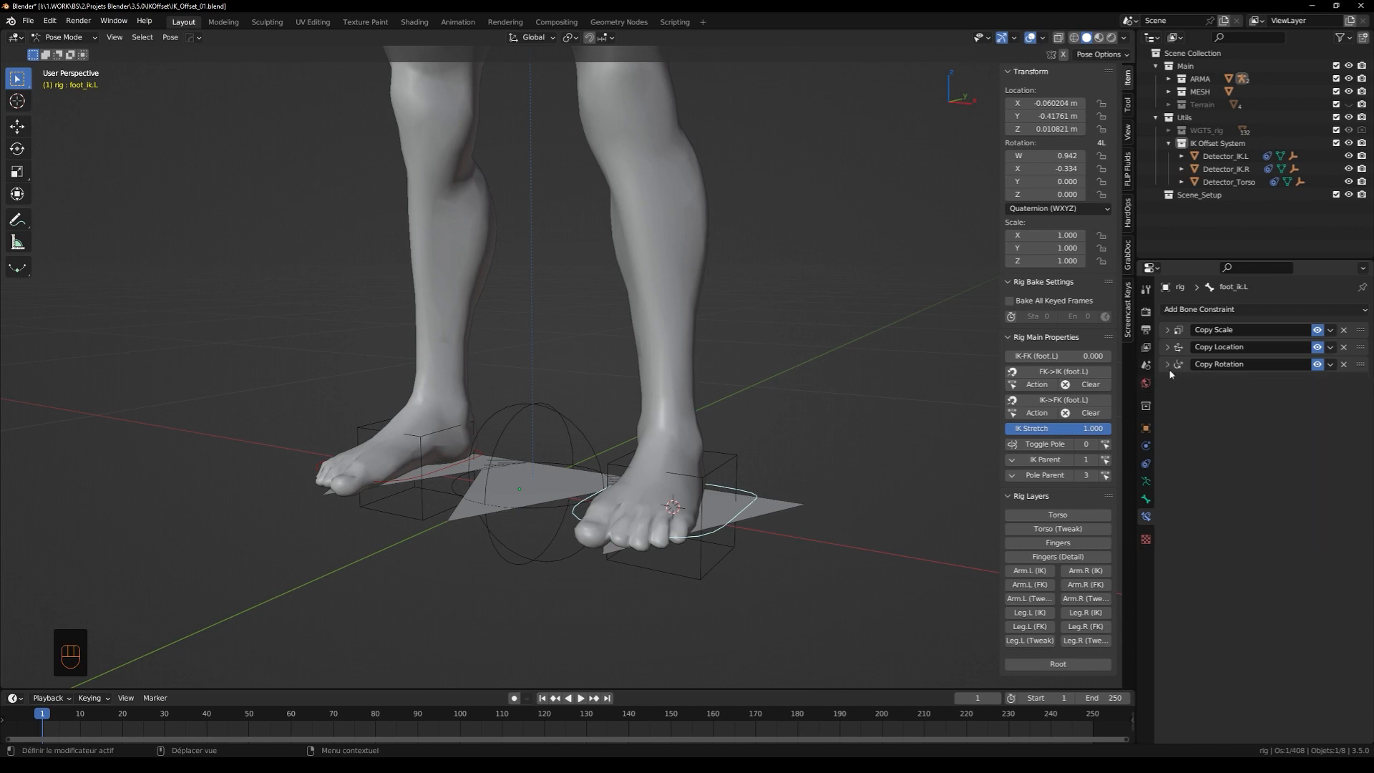
Add Copy Location and Copy Rotation constraints to bone foot_ik.R
{"action": "middle_click_drag", "start_coordinate": [515, 537], "coordinate": [558, 541]}
{"action": "left_click", "coordinate": [268, 539]}
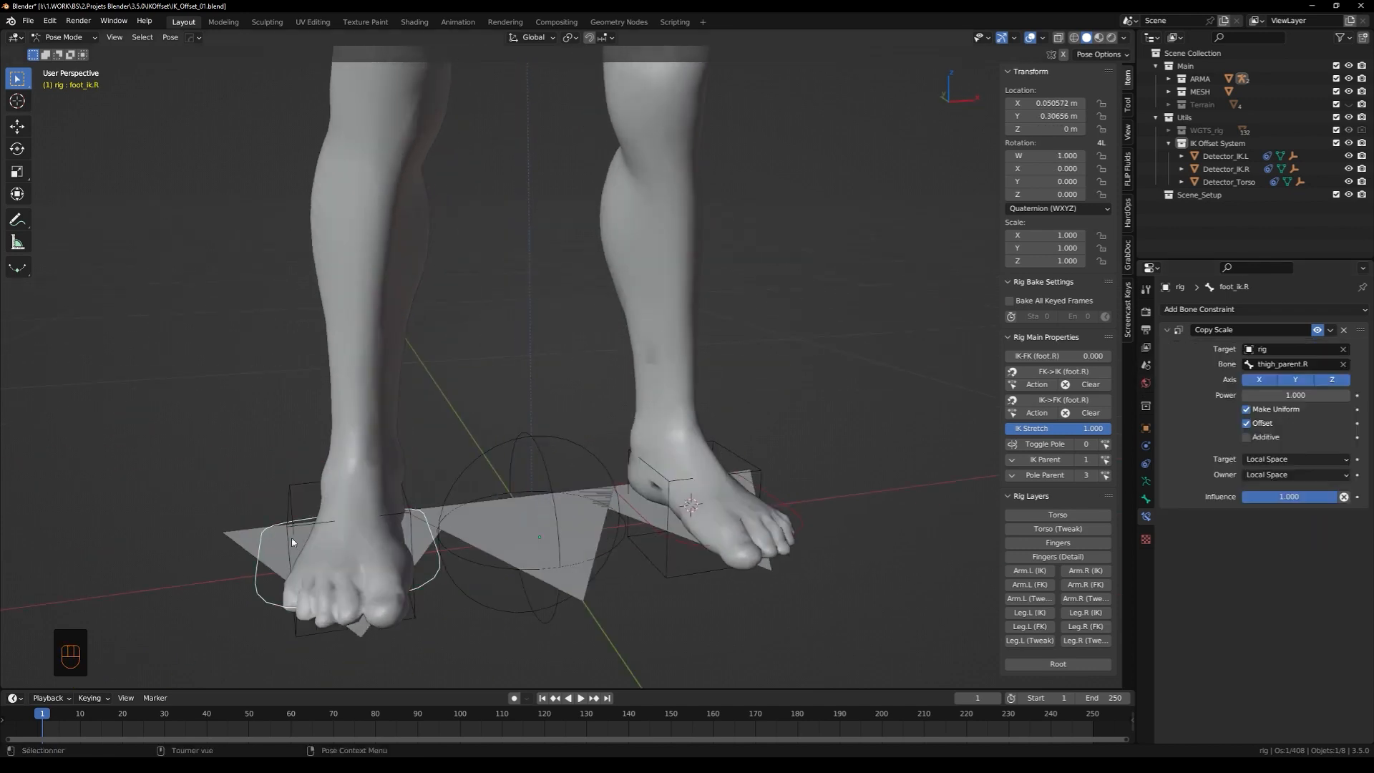
{"action": "left_click", "coordinate": [1170, 330]}
{"action": "left_click", "coordinate": [1181, 311]}
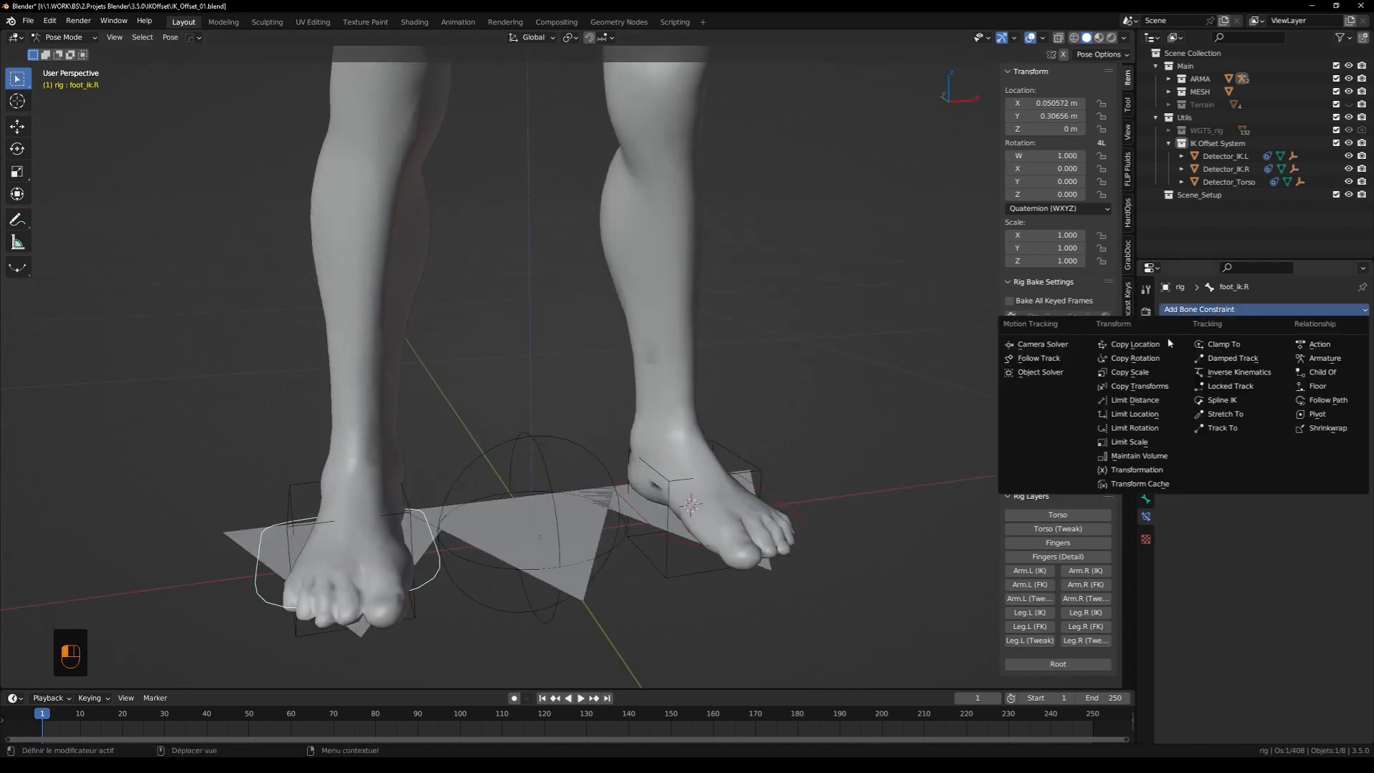
{"action": "left_click", "coordinate": [1150, 348]}
{"action": "left_click", "coordinate": [1181, 311]}
{"action": "left_click", "coordinate": [1136, 357]}
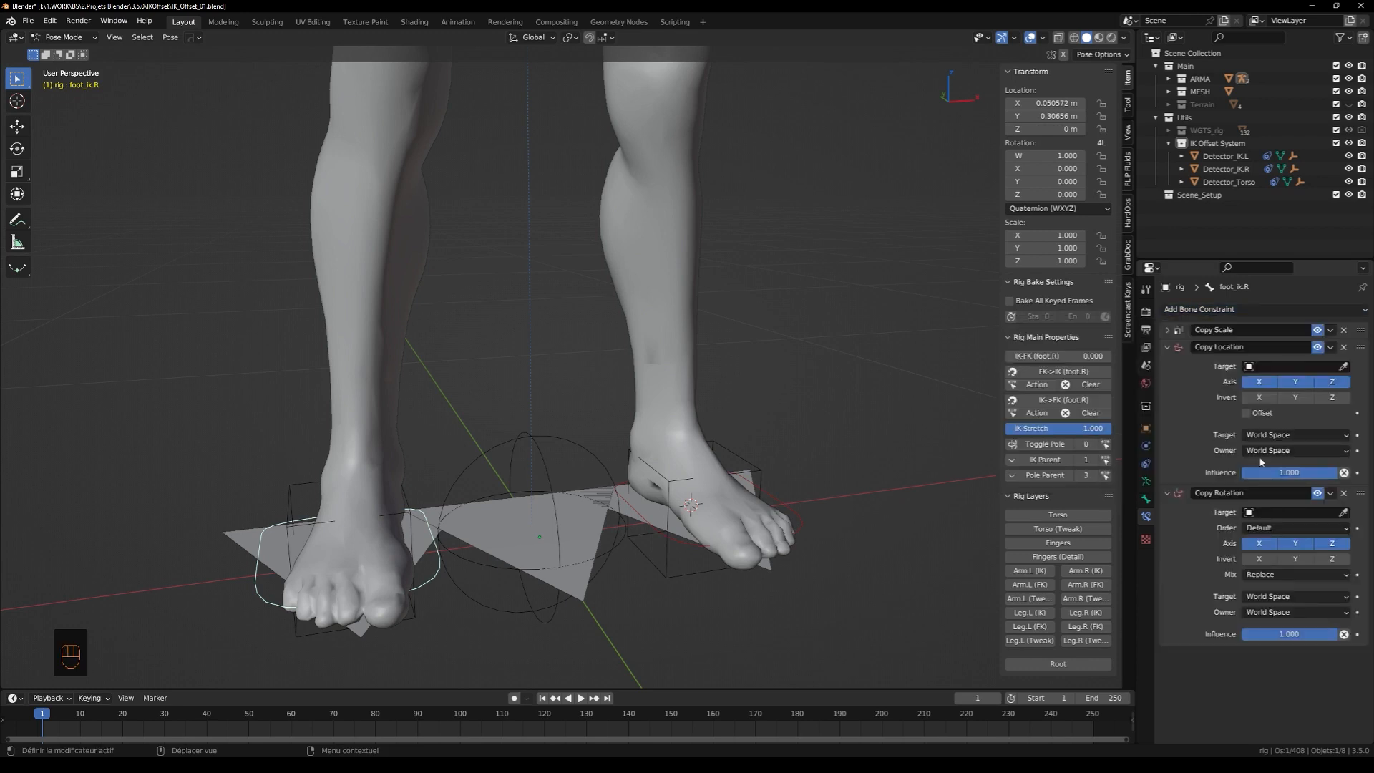
Target Effector_IK.R in both the Copy Location and Copy Rotation constraints of foot_ik.R
{"action": "left_click", "coordinate": [1343, 366]}
{"action": "left_click", "coordinate": [305, 476]}
{"action": "left_click", "coordinate": [1343, 513]}
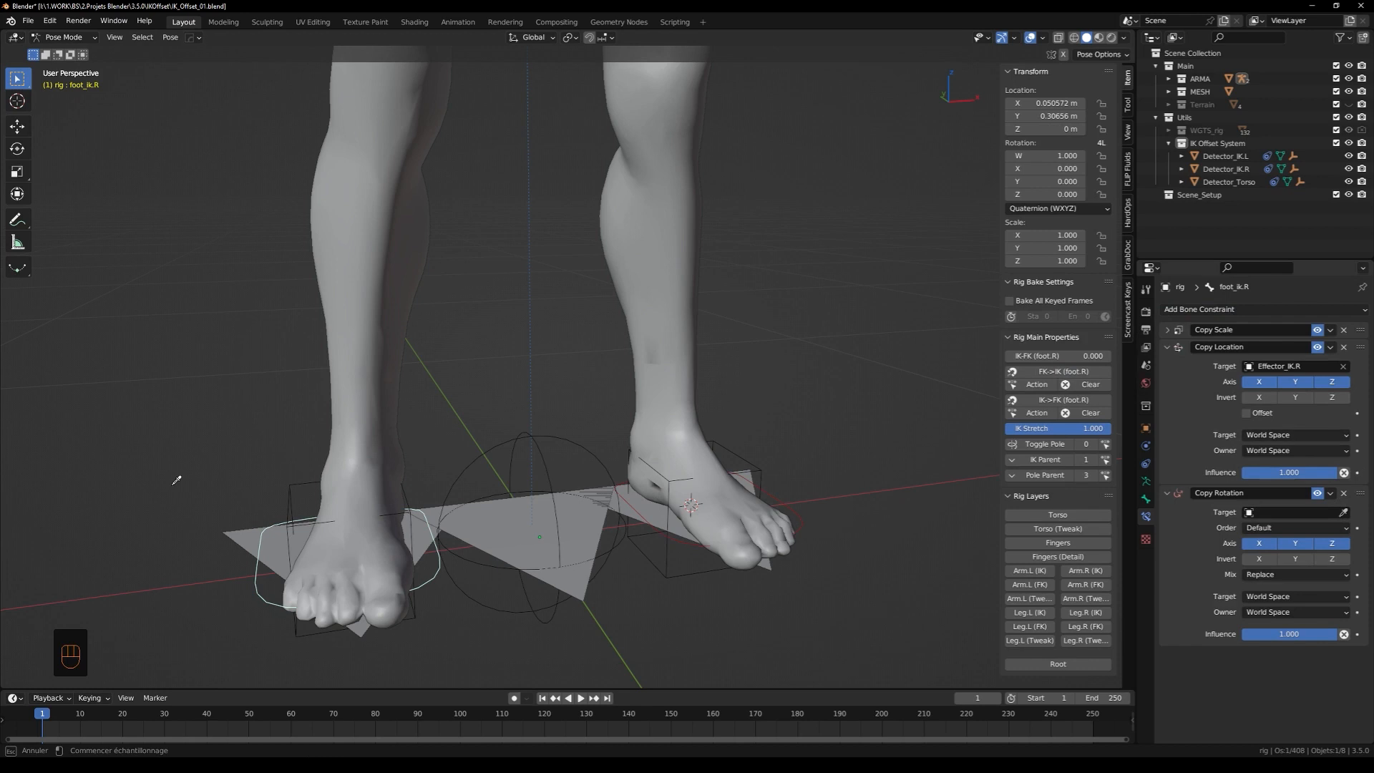
{"action": "left_click", "coordinate": [300, 479]}
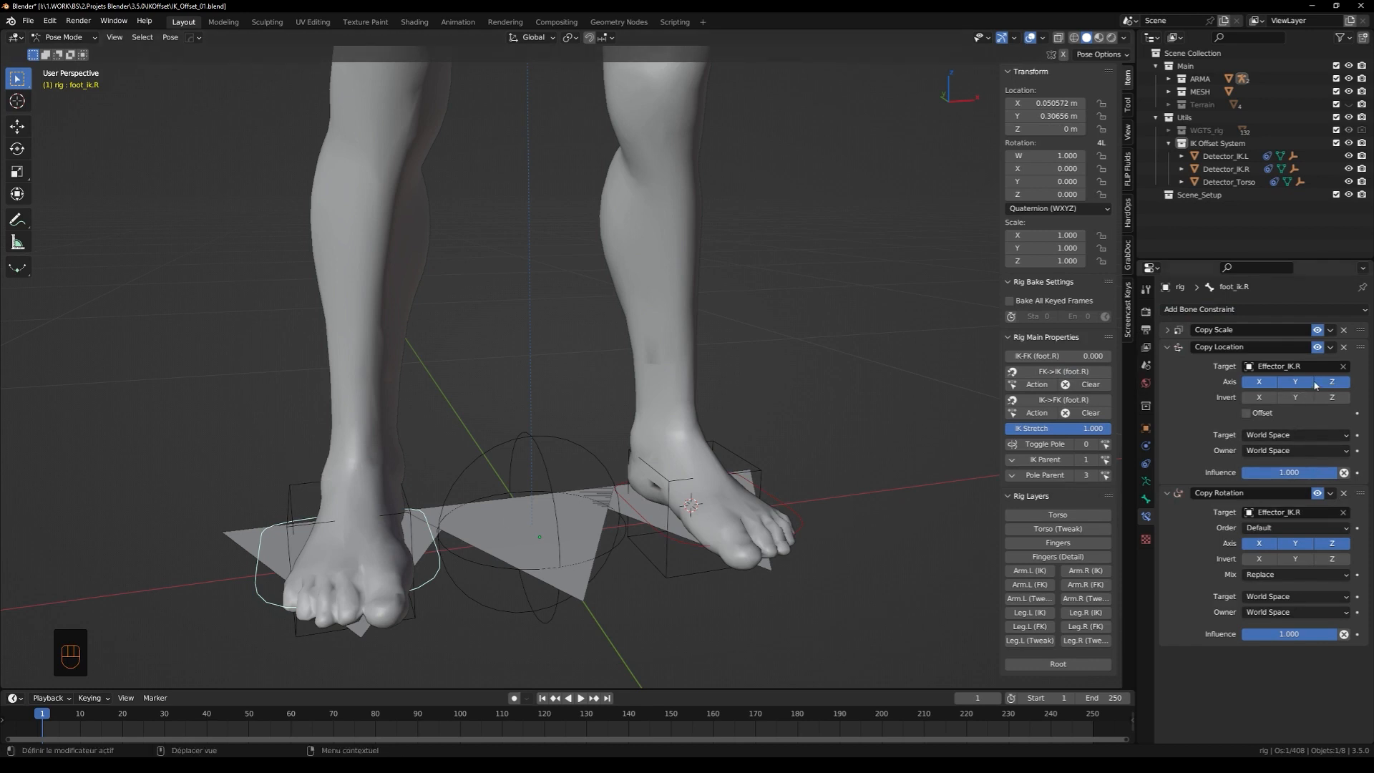
Limit foot_ik.R's Copy Location to the Z axis and change its Copy Rotation mix mode from Replace
{"action": "left_click_drag", "start_coordinate": [1299, 382], "coordinate": [1261, 383]}
{"action": "left_click", "coordinate": [1168, 347]}
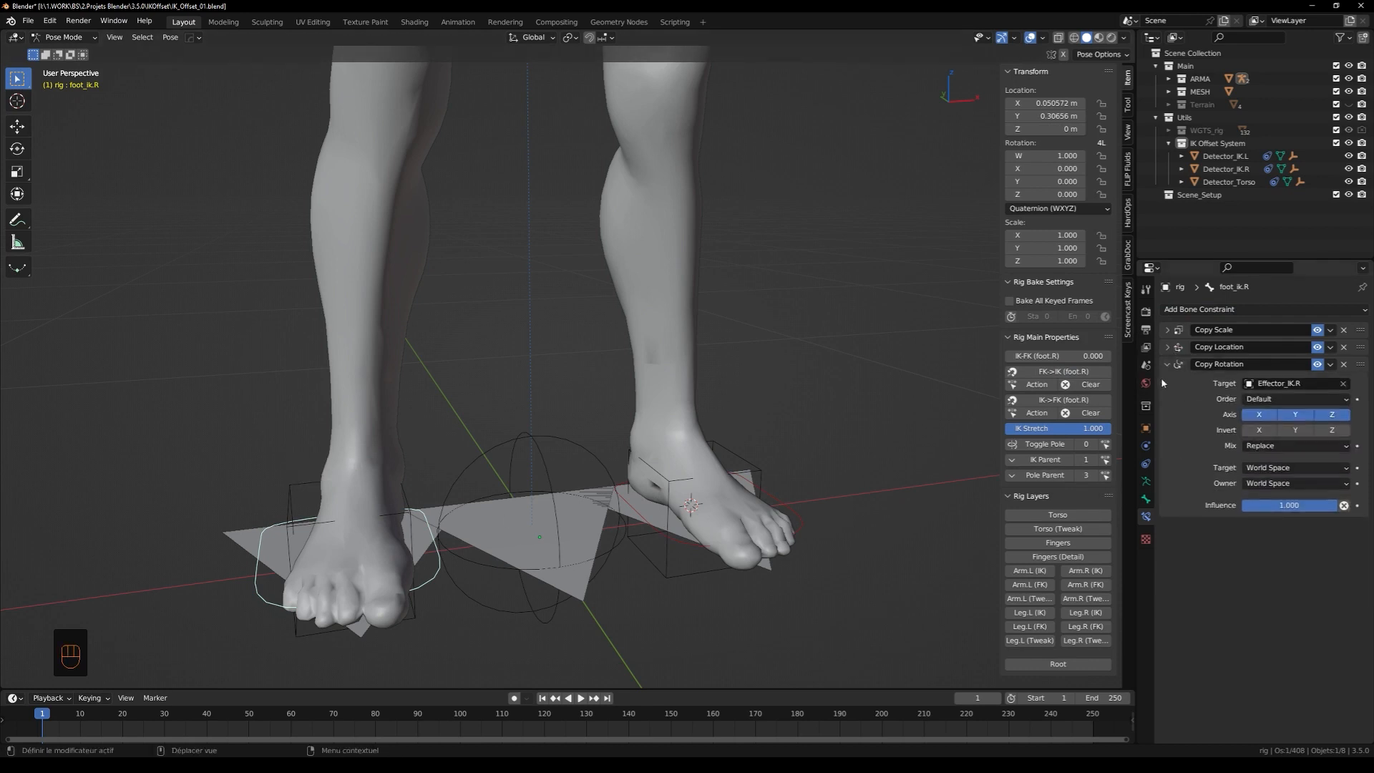
{"action": "left_click", "coordinate": [1277, 445]}
{"action": "left_click", "coordinate": [1277, 474]}
{"action": "left_click", "coordinate": [1168, 364]}
Switch the armature to Pose Position, play the animation to test the foot constraints, and return to frame 1
{"action": "scroll", "coordinate": [700, 507], "scroll_direction": "down", "scroll_amount": 3}
{"action": "middle_click_drag", "start_coordinate": [700, 506], "coordinate": [755, 483], "text": "shift"}
{"action": "scroll", "coordinate": [752, 483], "scroll_direction": "down", "scroll_amount": 2}
{"action": "middle_click_drag", "start_coordinate": [751, 483], "coordinate": [814, 463], "text": "shift"}
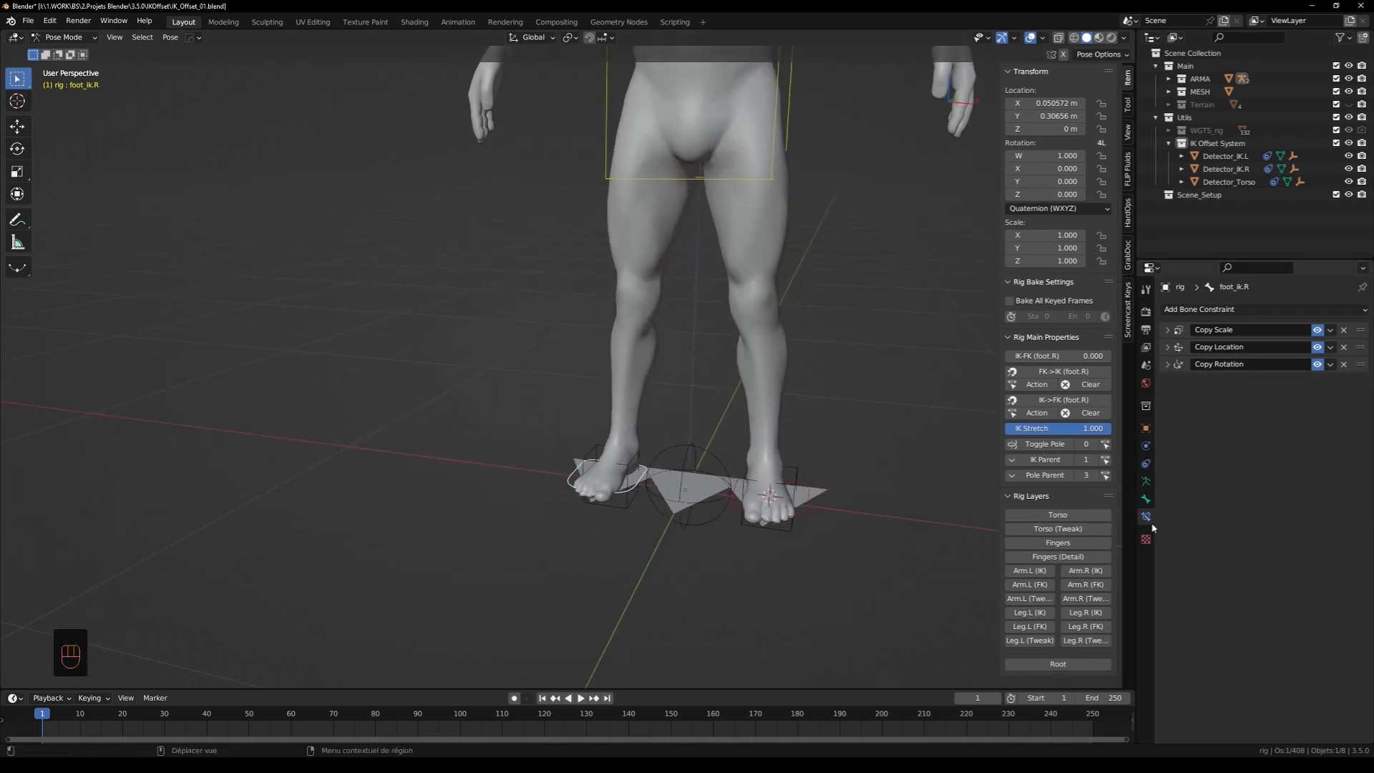
{"action": "left_click", "coordinate": [1145, 481]}
{"action": "middle_click_drag", "start_coordinate": [758, 501], "coordinate": [778, 536]}
{"action": "scroll", "coordinate": [779, 537], "scroll_direction": "down", "scroll_amount": 3}
{"action": "middle_click_drag", "start_coordinate": [883, 512], "coordinate": [758, 515], "text": "shift"}
{"action": "scroll", "coordinate": [759, 515], "scroll_direction": "down", "scroll_amount": 3}
{"action": "key", "text": "space"}
{"action": "scroll", "coordinate": [763, 514], "scroll_direction": "down", "scroll_amount": 2}
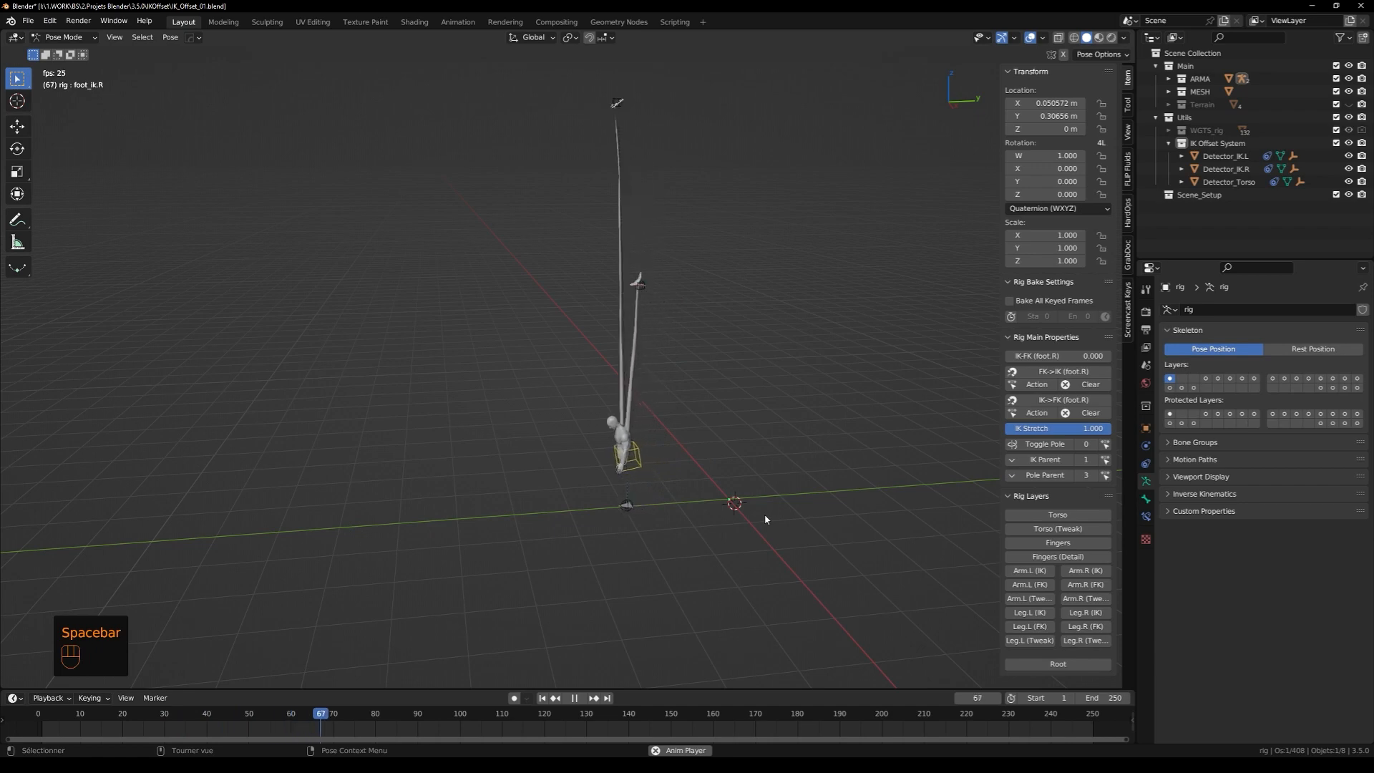
{"action": "key", "text": "space"}
{"action": "key", "text": "shift+Left"}
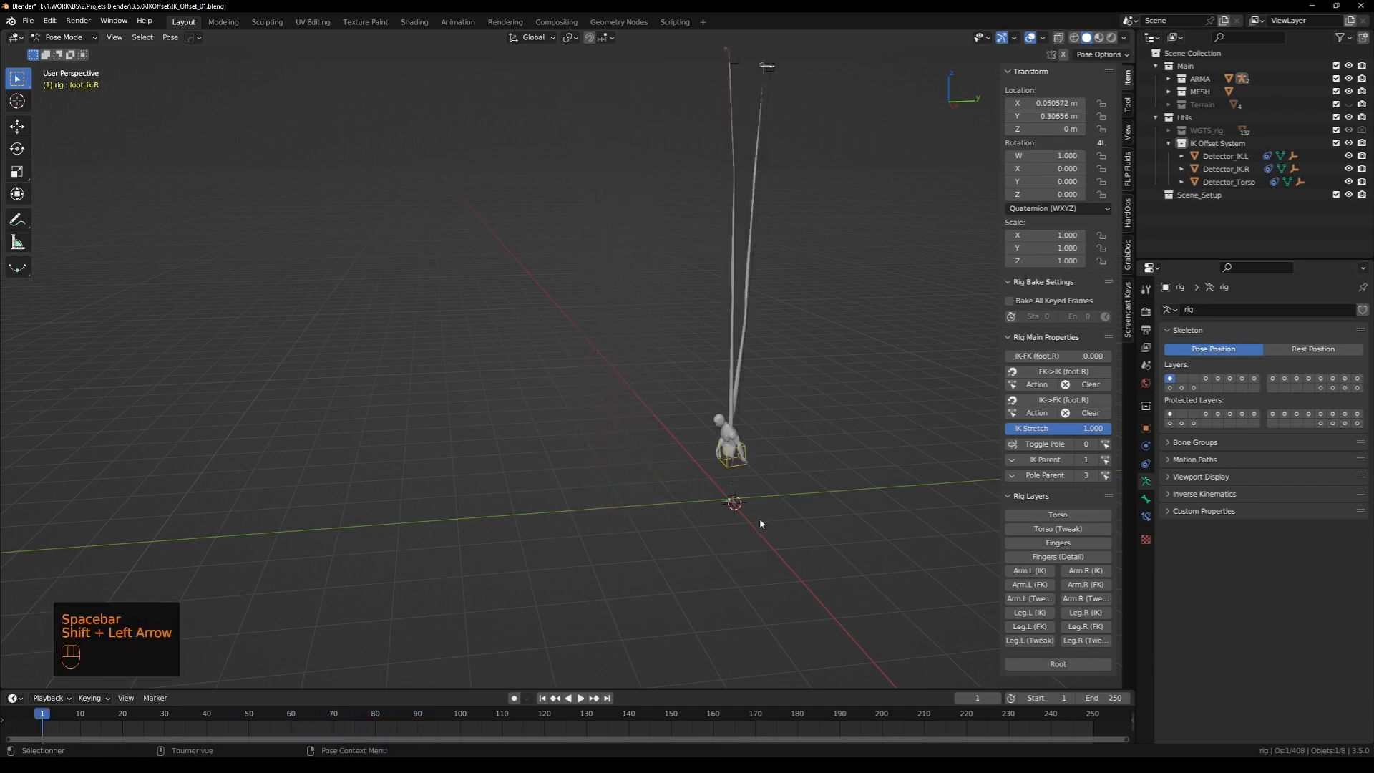
Set the armature to Rest Position and disable the Copy Location and Copy Rotation constraints on foot_ik.R
{"action": "left_click", "coordinate": [1313, 349]}
{"action": "scroll", "coordinate": [627, 487], "scroll_direction": "up", "scroll_amount": 5}
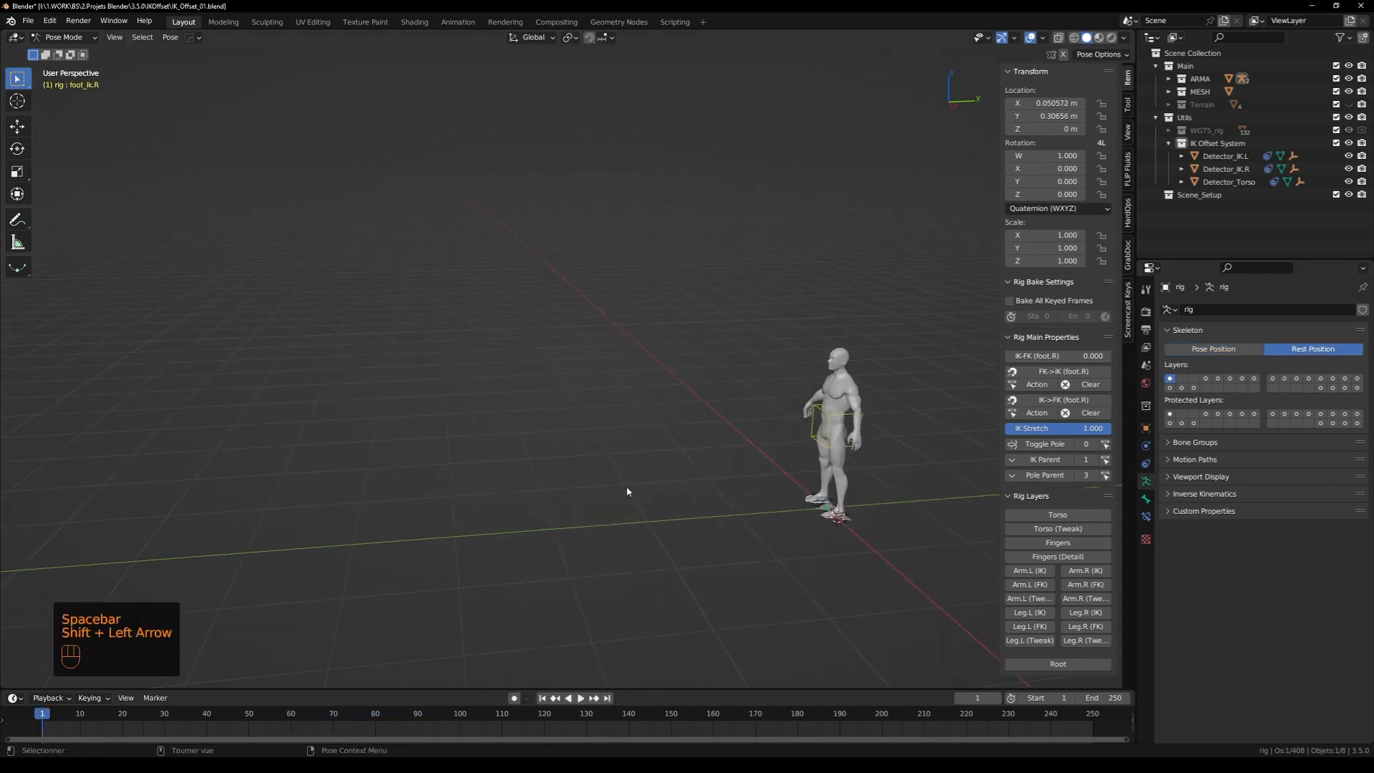
{"action": "middle_click_drag", "start_coordinate": [748, 484], "coordinate": [567, 507], "text": "shift"}
{"action": "scroll", "coordinate": [564, 508], "scroll_direction": "up", "scroll_amount": 3}
{"action": "middle_click_drag", "start_coordinate": [669, 530], "coordinate": [546, 504], "text": "shift"}
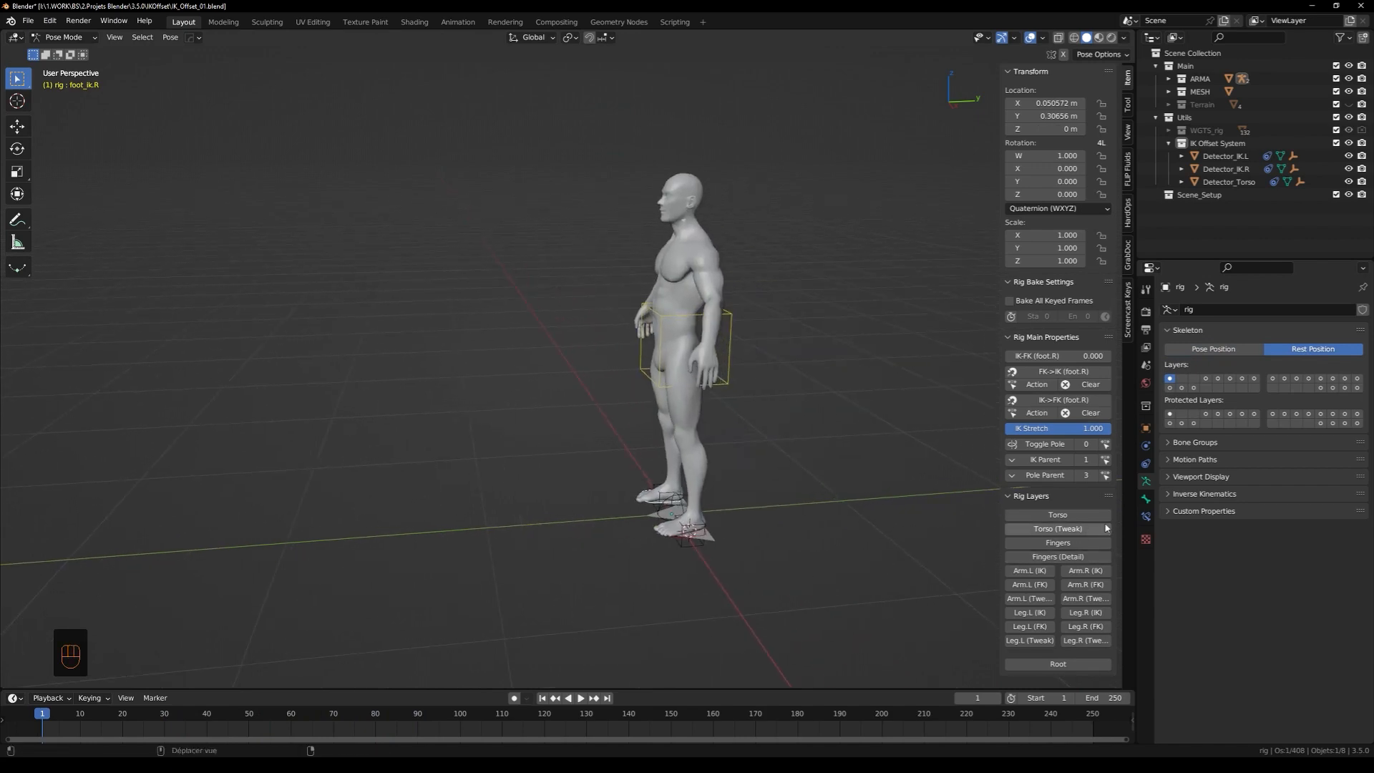
{"action": "left_click", "coordinate": [1147, 516]}
{"action": "left_click_drag", "start_coordinate": [1316, 347], "coordinate": [1316, 364]}
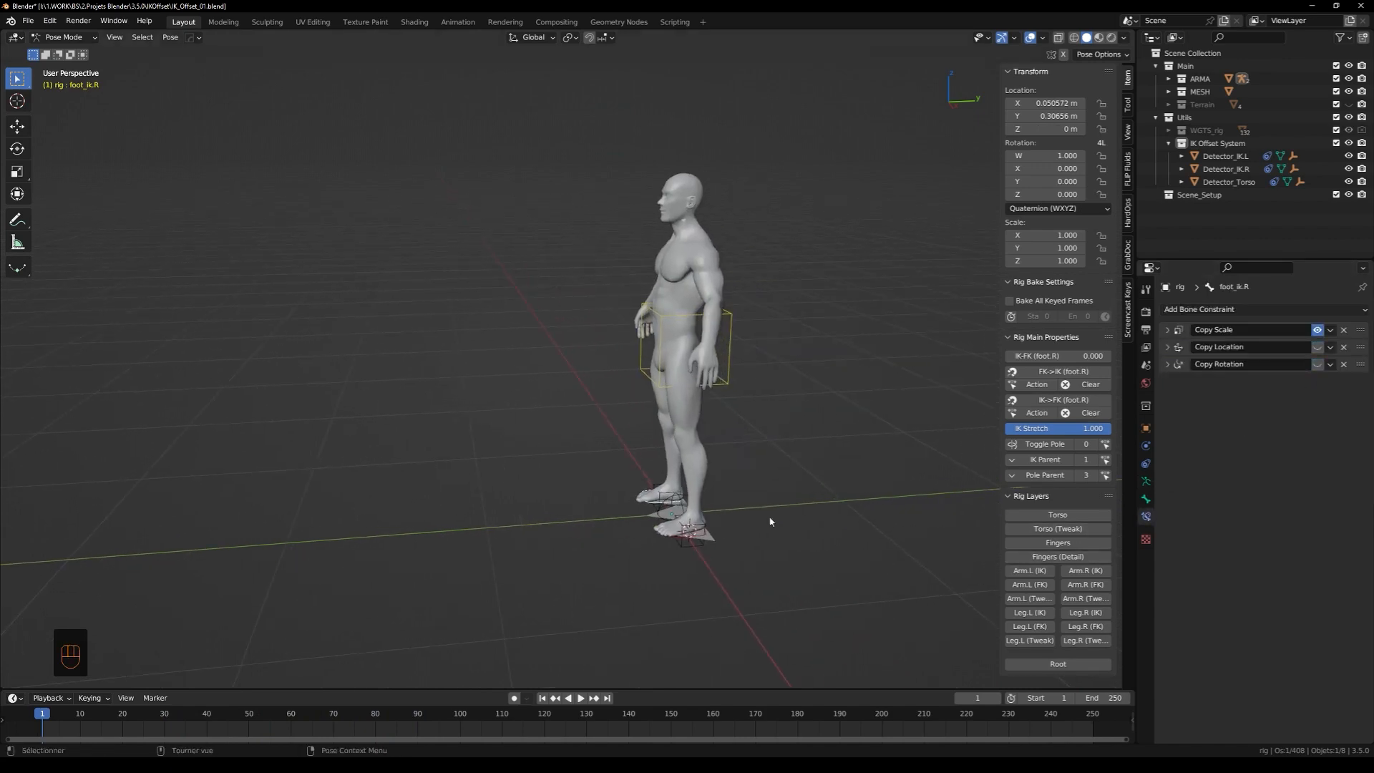
Disable the Copy Location and Copy Rotation constraints on foot_ik.L
{"action": "middle_click_drag", "start_coordinate": [659, 523], "coordinate": [736, 535]}
{"action": "scroll", "coordinate": [735, 536], "scroll_direction": "up", "scroll_amount": 4}
{"action": "left_click", "coordinate": [791, 495]}
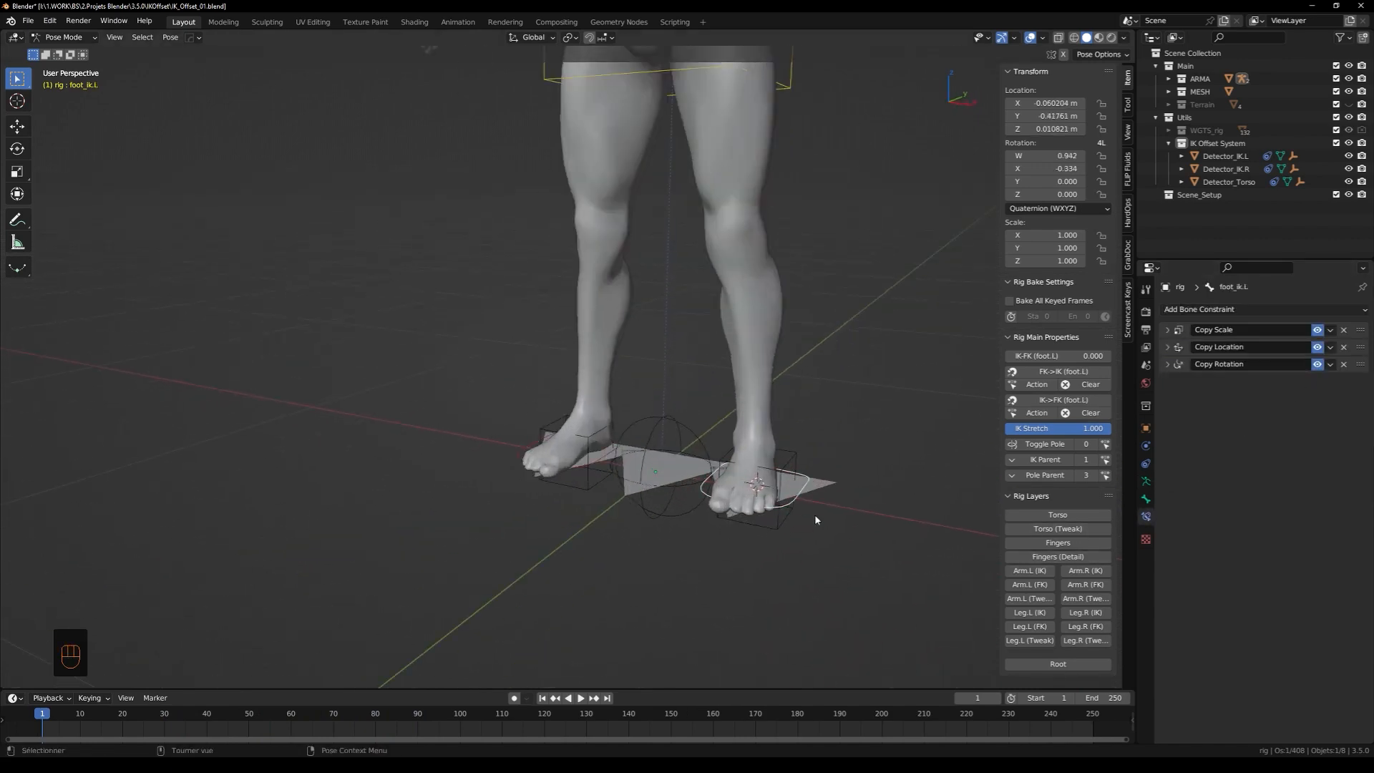
{"action": "left_click_drag", "start_coordinate": [1316, 347], "coordinate": [1317, 364]}
{"action": "middle_click_drag", "start_coordinate": [895, 415], "coordinate": [853, 431], "text": "shift"}
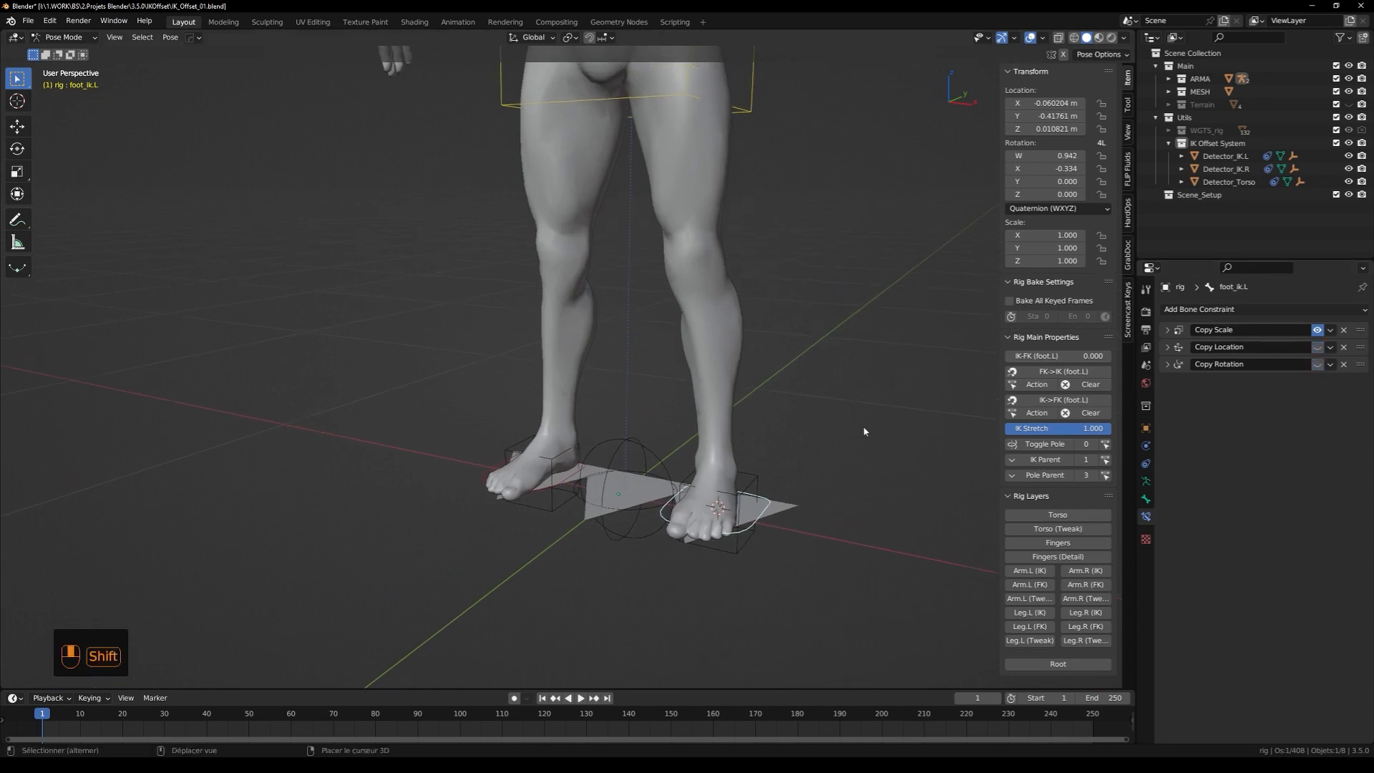
Switch the armature to Pose Position, return to Object Mode, and play the animation to frame 11
{"action": "left_click", "coordinate": [1145, 481]}
{"action": "left_click", "coordinate": [1212, 349]}
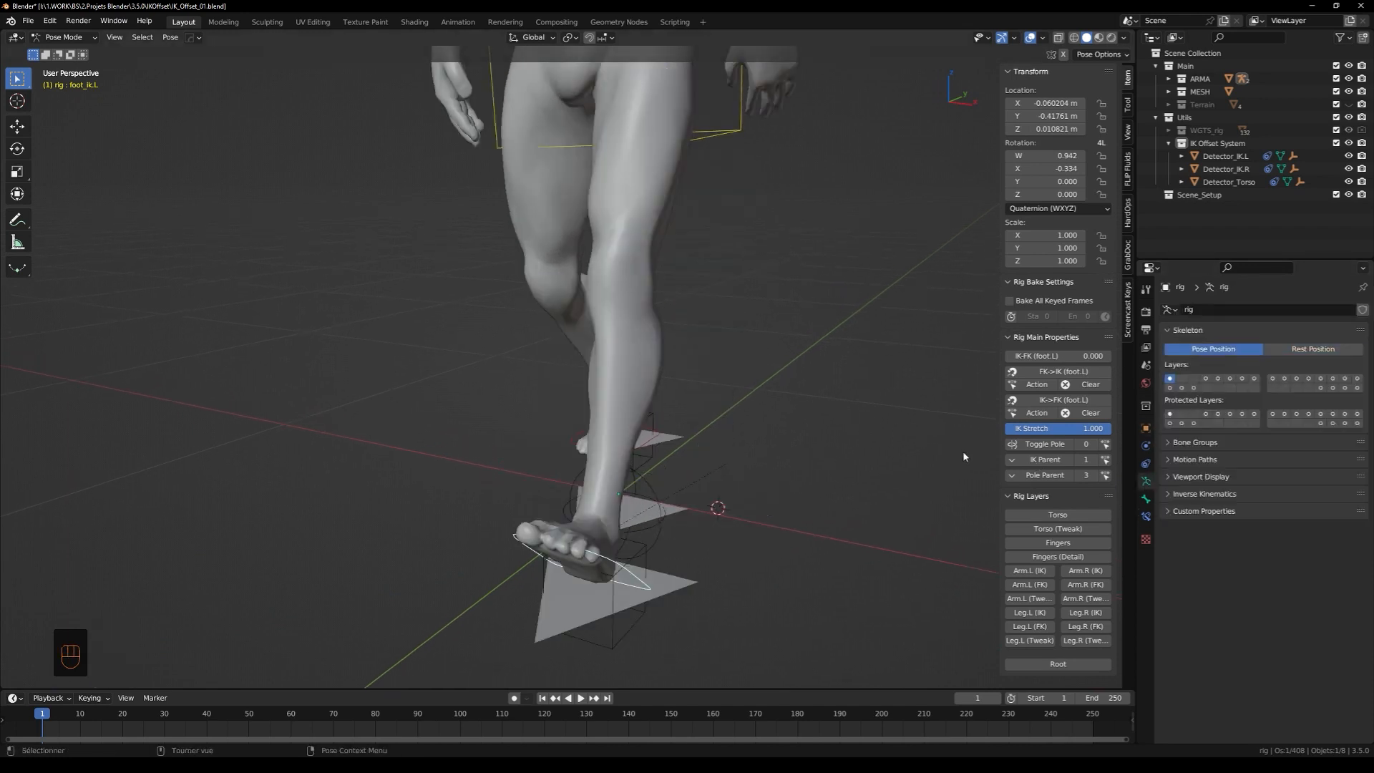
{"action": "key", "text": "Tab"}
{"action": "middle_click_drag", "start_coordinate": [718, 447], "coordinate": [721, 476]}
{"action": "middle_click_drag", "start_coordinate": [933, 548], "coordinate": [859, 517], "text": "shift"}
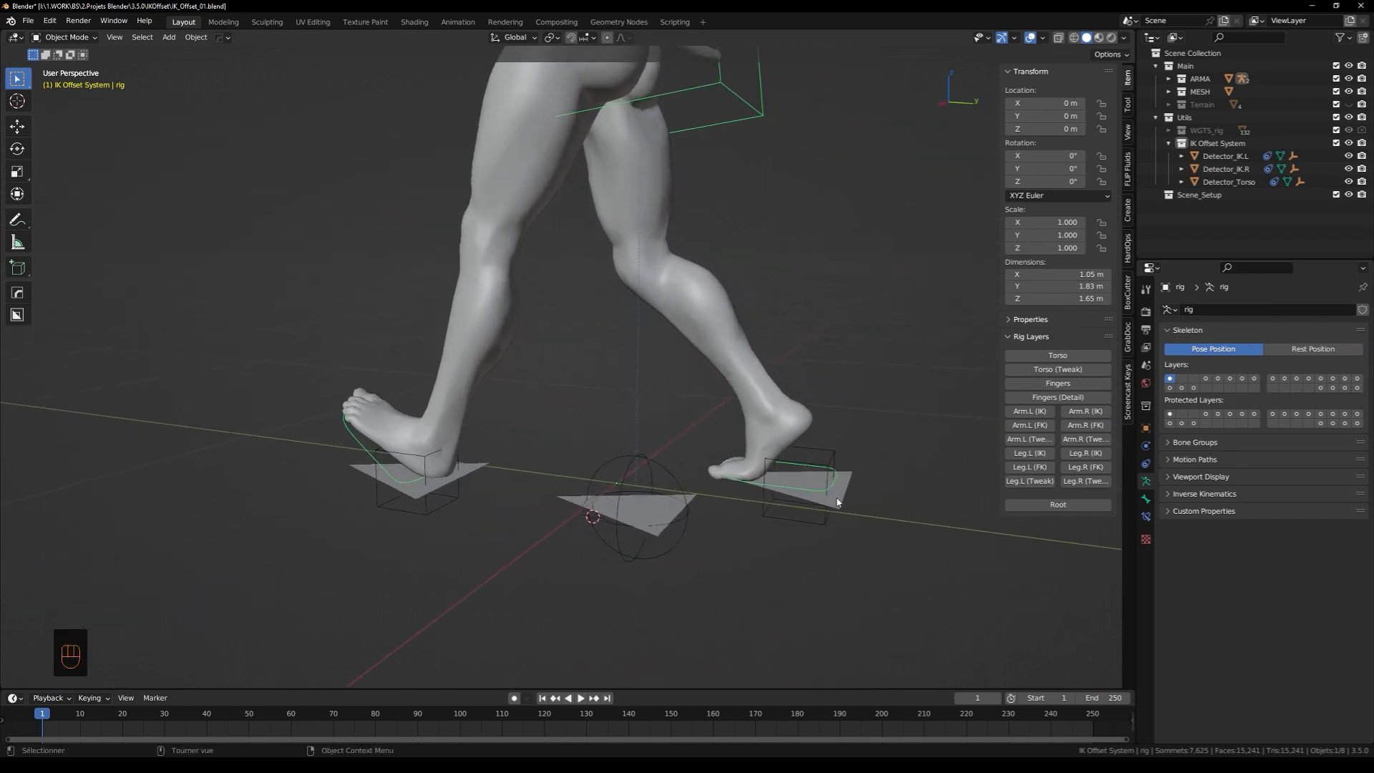
{"action": "left_click", "coordinate": [838, 507]}
{"action": "key", "text": "space"}
{"action": "key", "text": "space"}
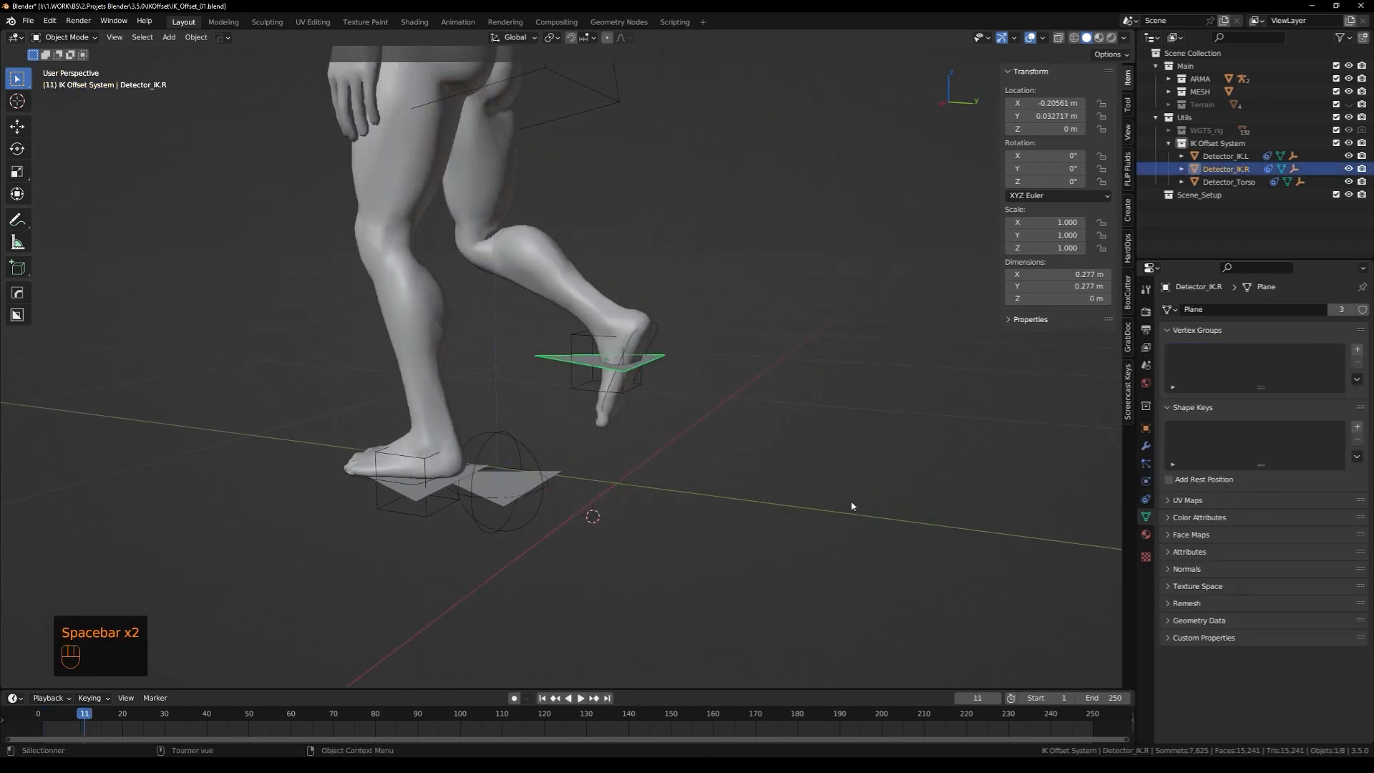
Examine the raised right foot at frame 11 by selecting the rig's foot control, Effector_IK.R and Detector_IK.R in turn
{"action": "middle_click_drag", "start_coordinate": [575, 344], "coordinate": [772, 387]}
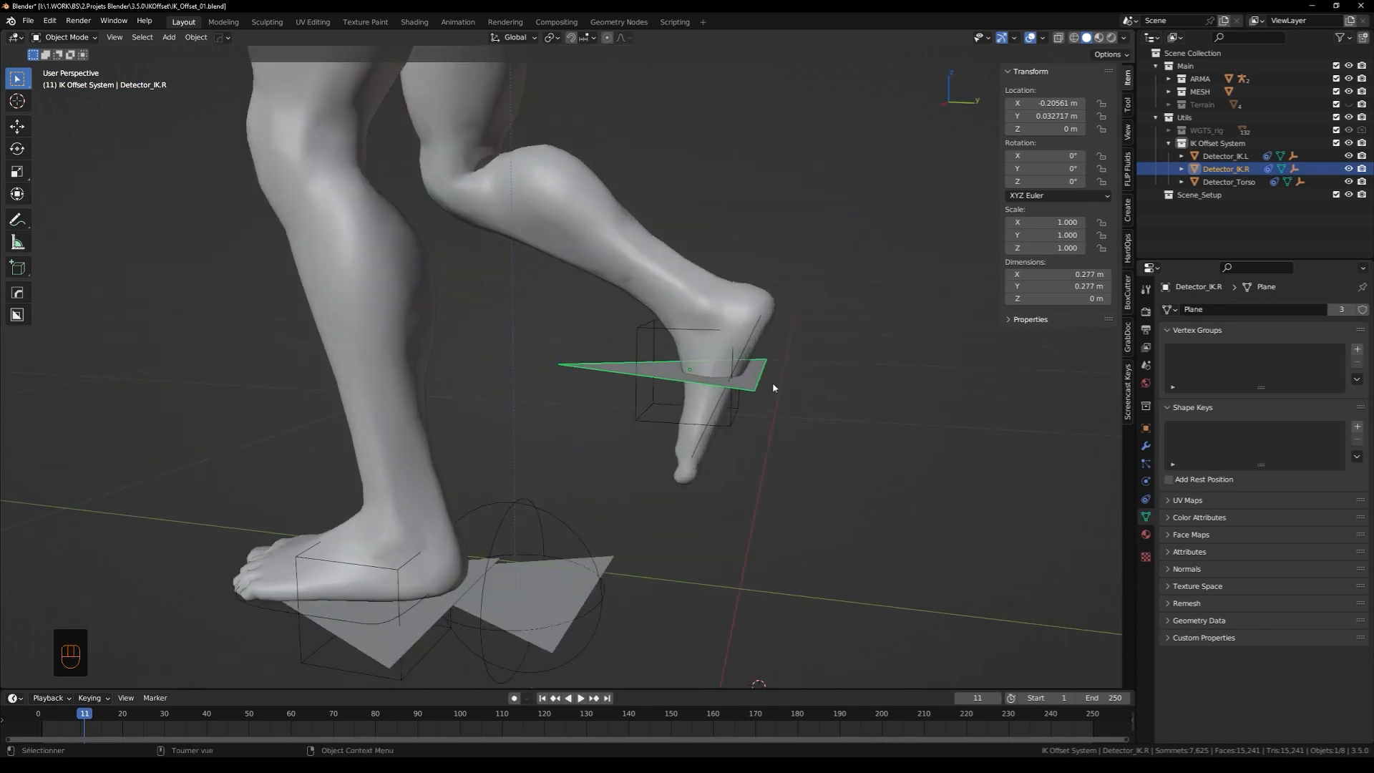
{"action": "left_click", "coordinate": [754, 334]}
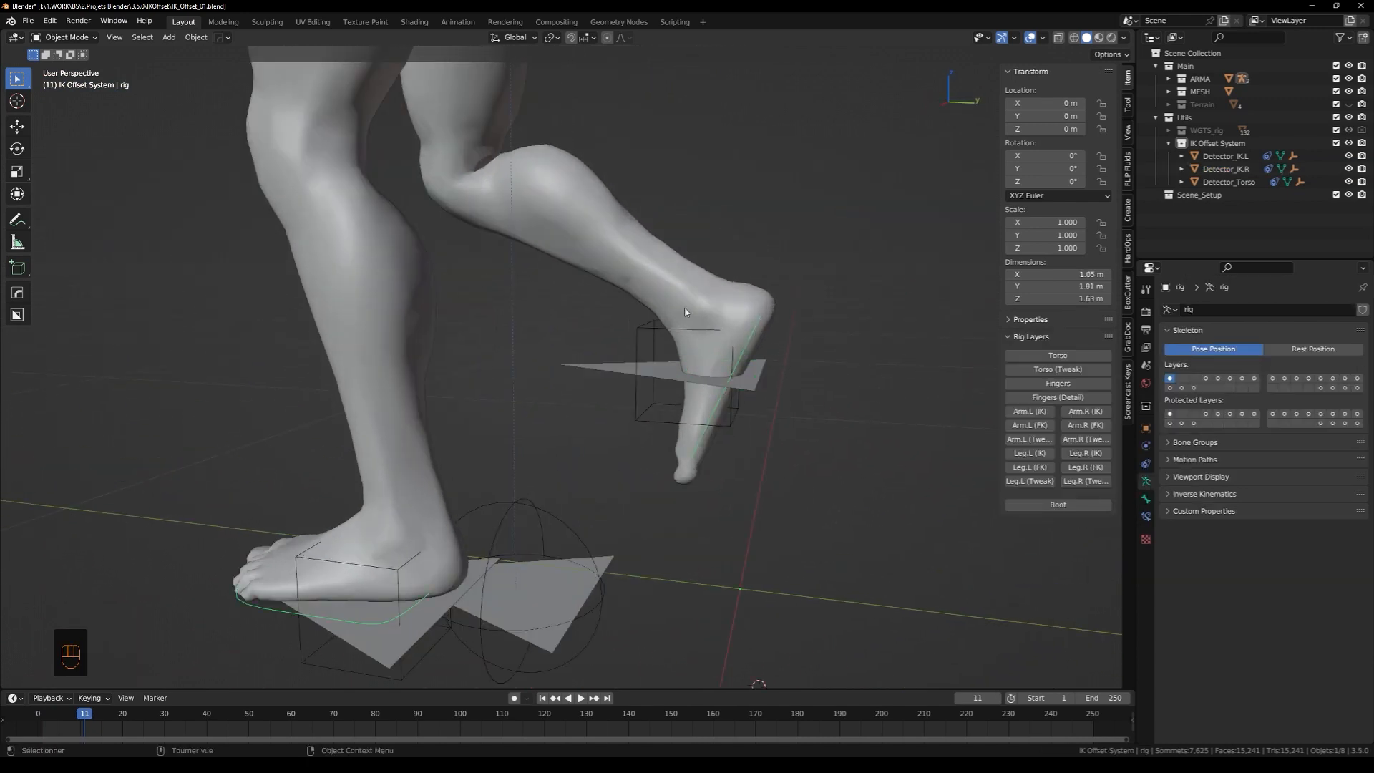
{"action": "left_click", "coordinate": [641, 328]}
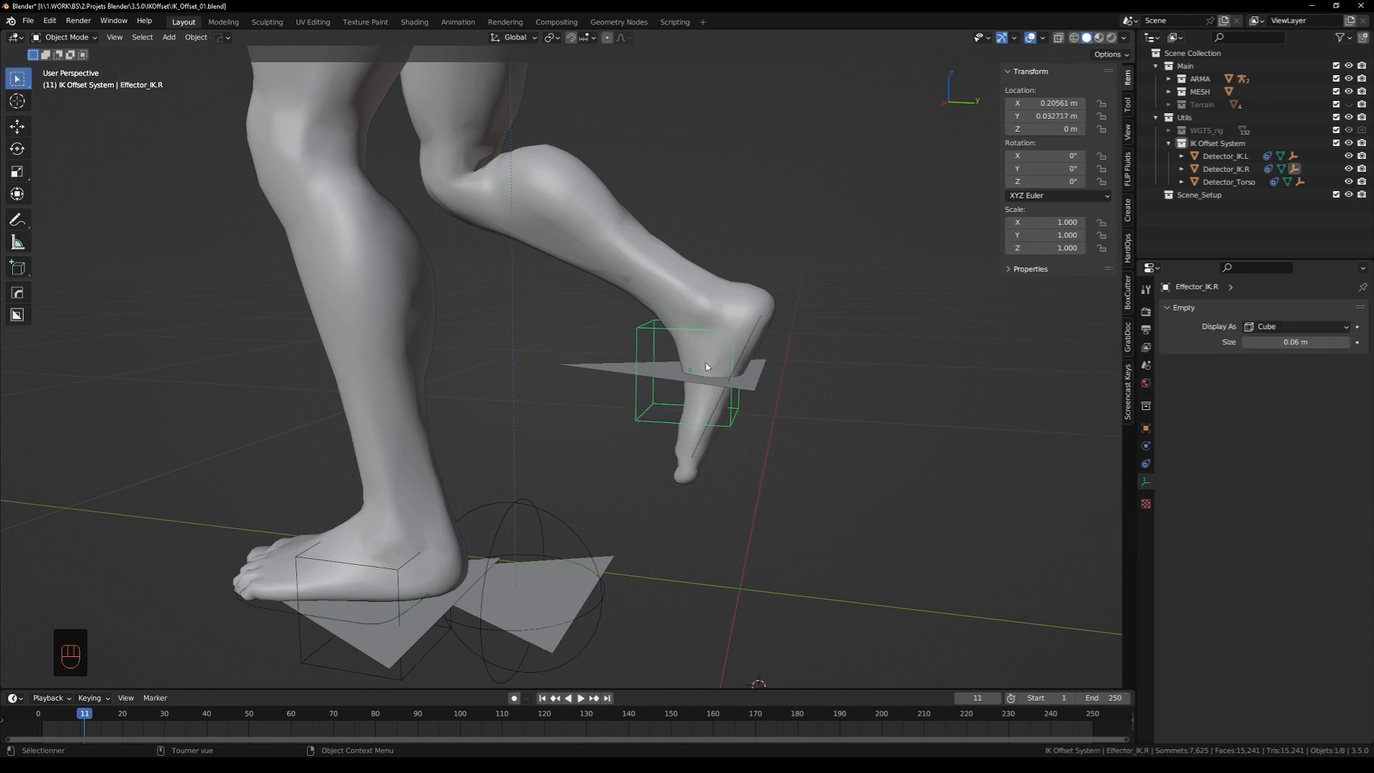
{"action": "left_click", "coordinate": [756, 384]}
{"action": "left_click", "coordinate": [719, 371]}
{"action": "left_click", "coordinate": [759, 381]}
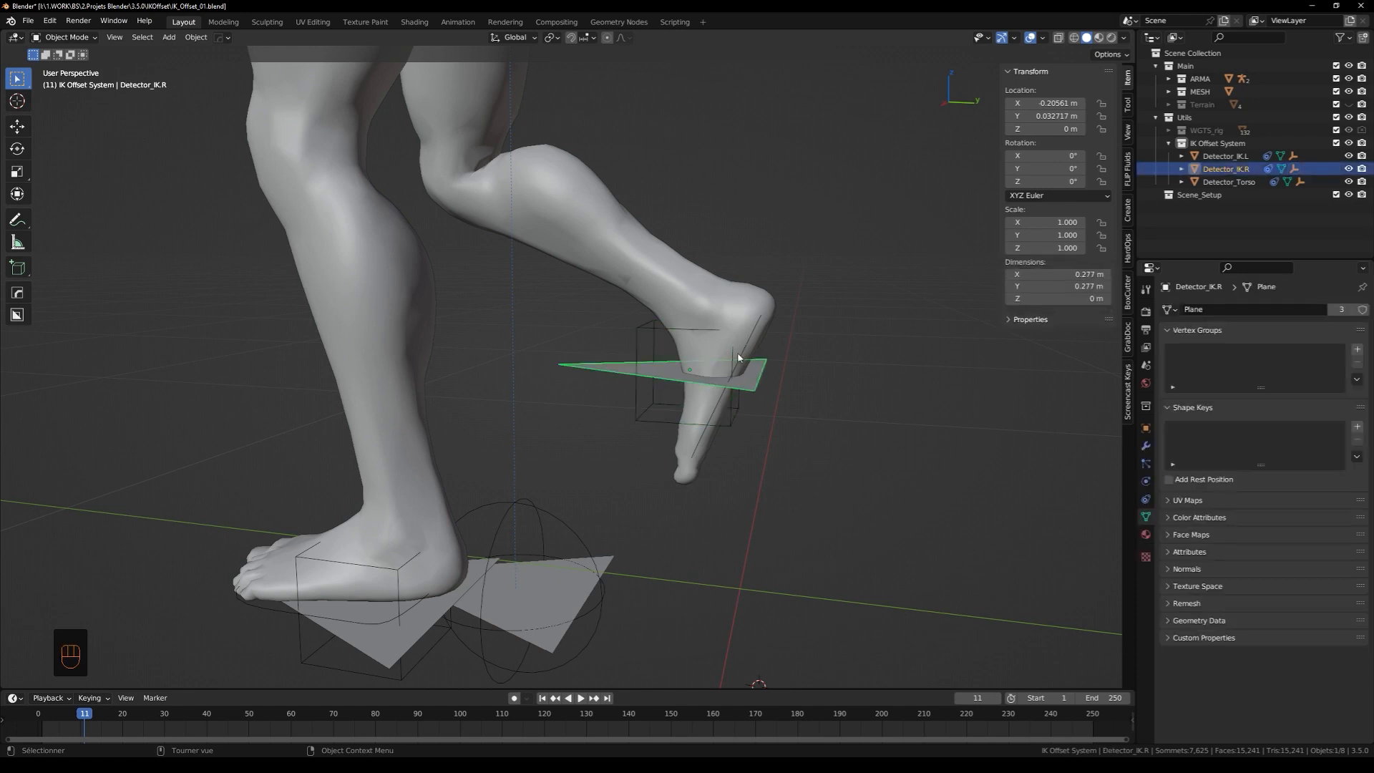
{"action": "left_click", "coordinate": [649, 328]}
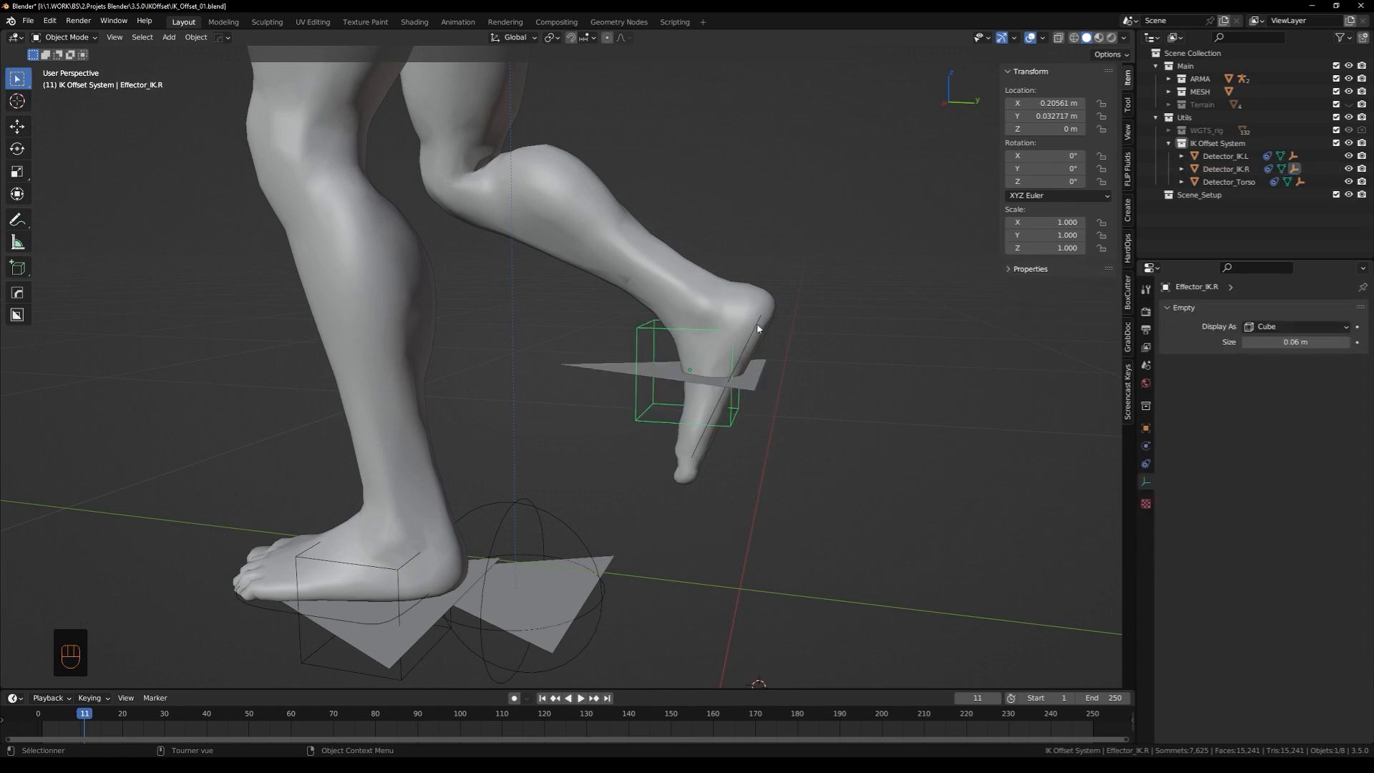
{"action": "left_click", "coordinate": [760, 338]}
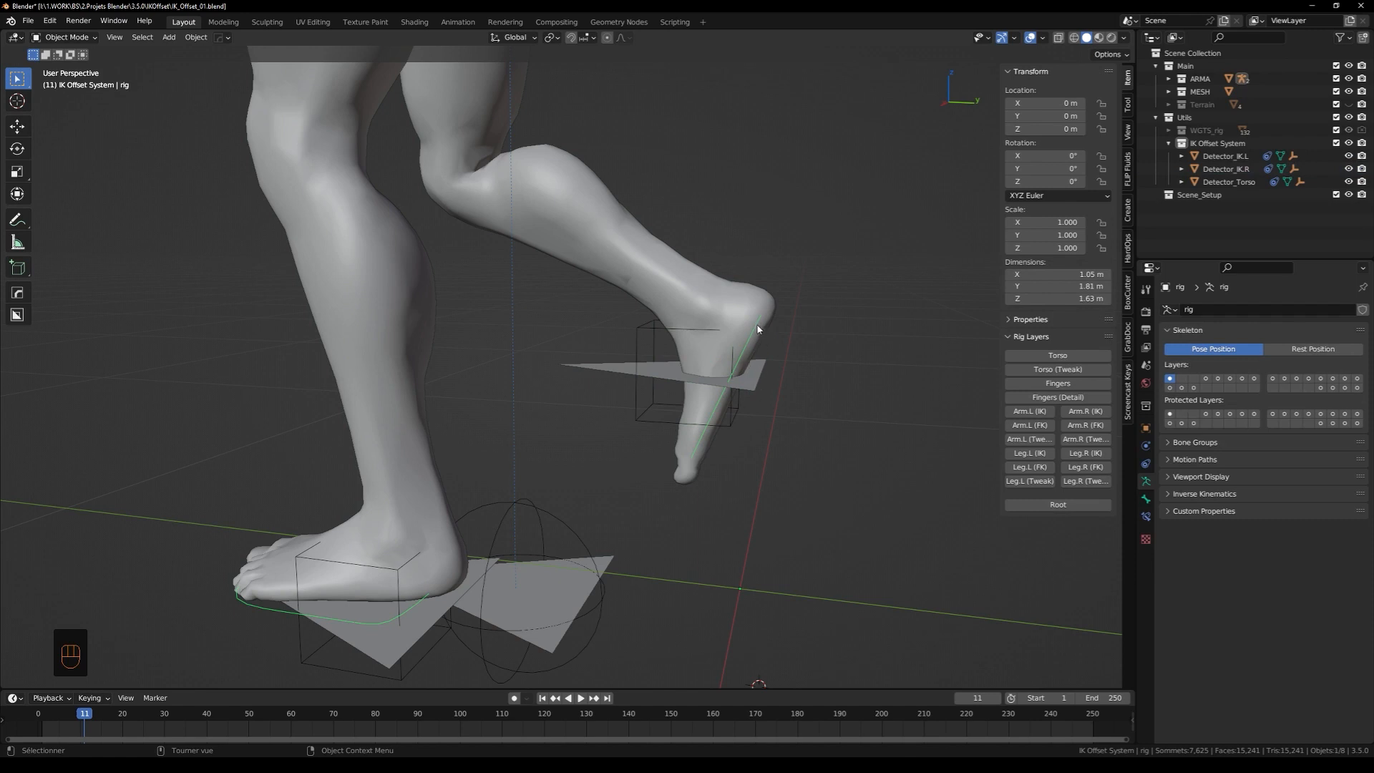
{"action": "left_click", "coordinate": [650, 332]}
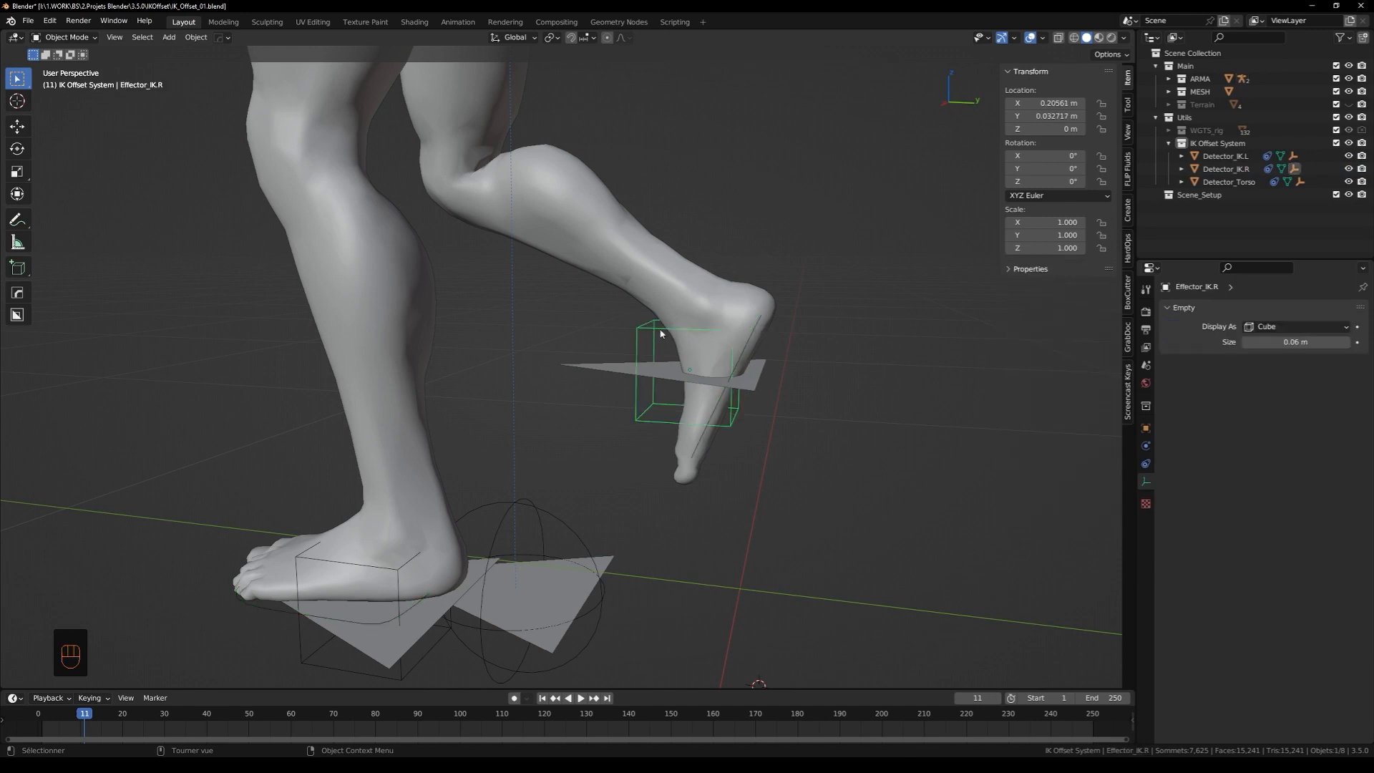
{"action": "left_click", "coordinate": [760, 331]}
{"action": "left_click", "coordinate": [760, 333]}
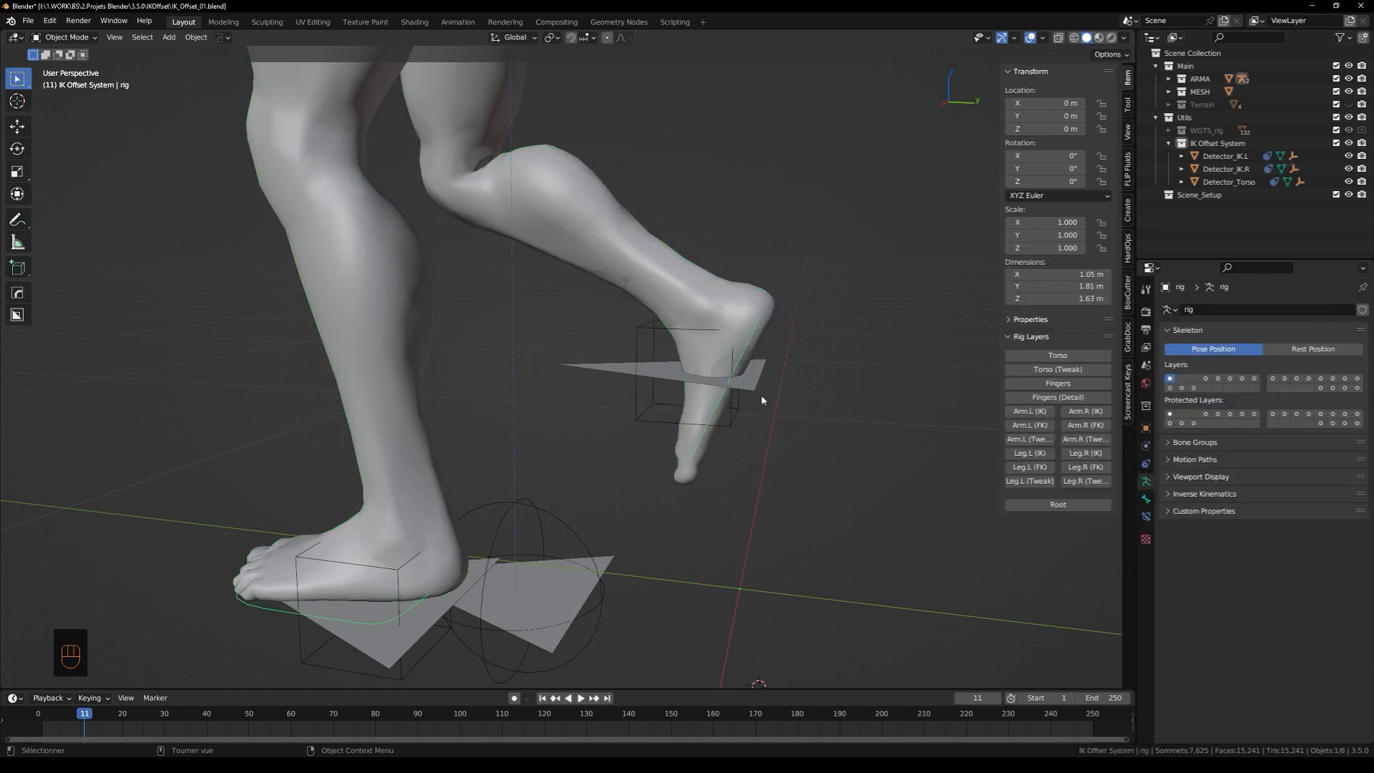
{"action": "left_click", "coordinate": [676, 330]}
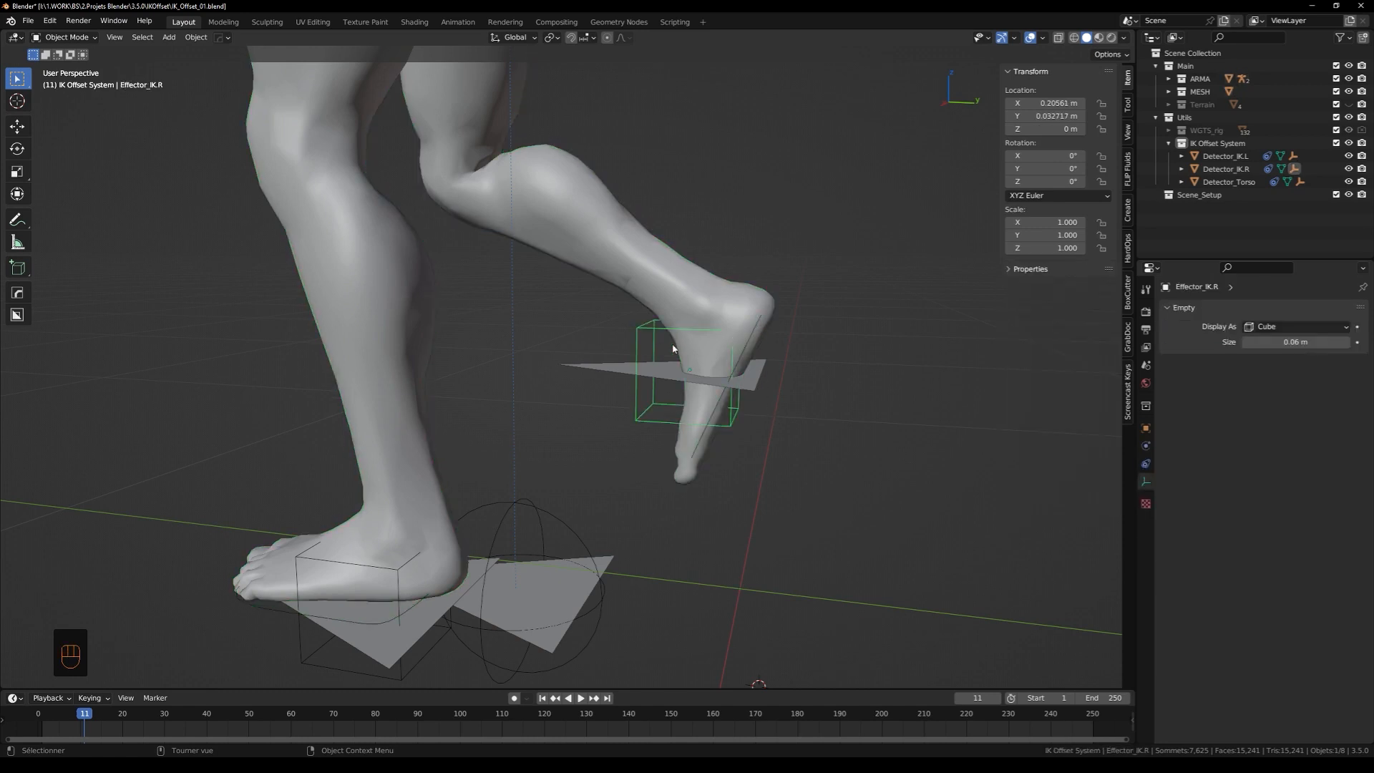
{"action": "left_click", "coordinate": [699, 397]}
{"action": "left_click", "coordinate": [687, 334]}
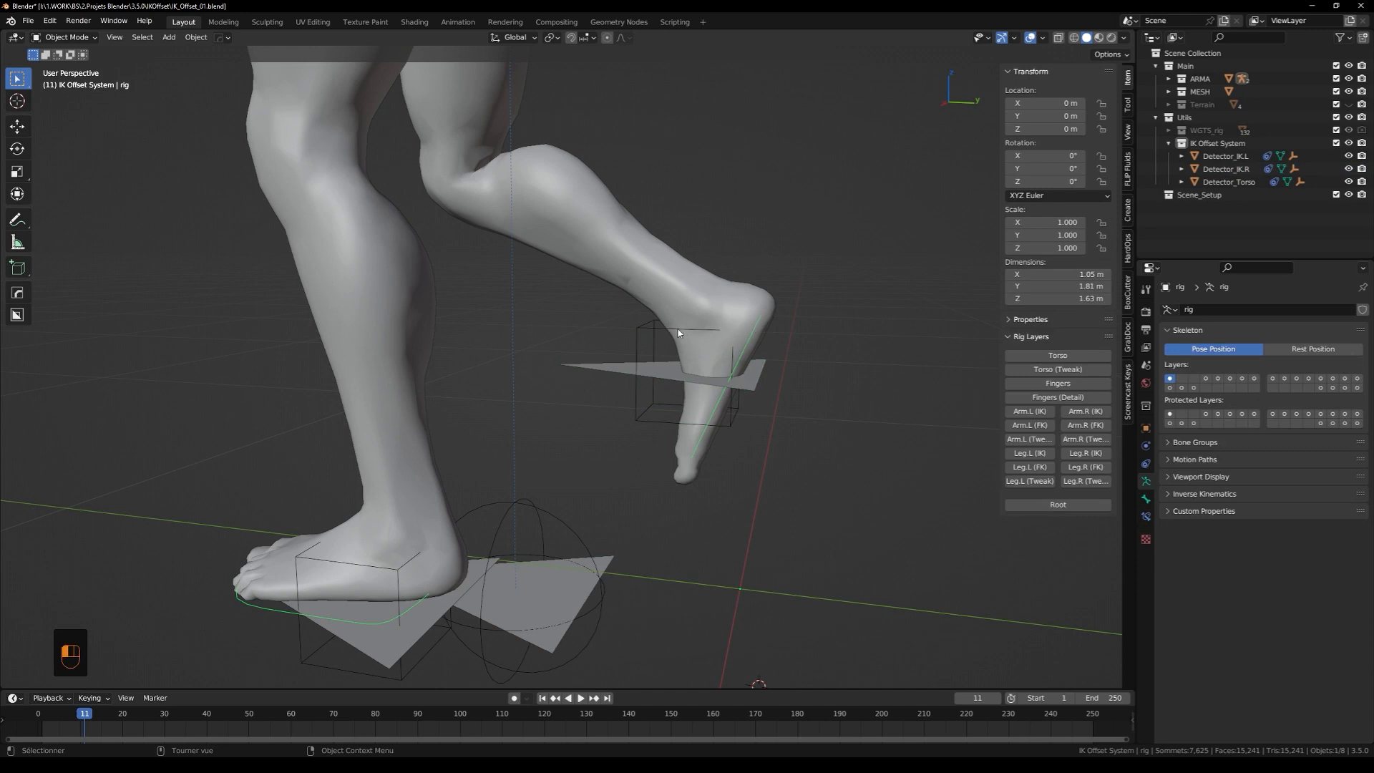
{"action": "left_click", "coordinate": [672, 373]}
{"action": "left_click", "coordinate": [673, 373]}
{"action": "left_click", "coordinate": [750, 339]}
Inspect the right foot setup from the front, comparing the rig's foot control with Detector_IK.R and leaving the detector selected
{"action": "scroll", "coordinate": [751, 351], "scroll_direction": "down", "scroll_amount": 3}
{"action": "middle_click_drag", "start_coordinate": [744, 362], "coordinate": [830, 367]}
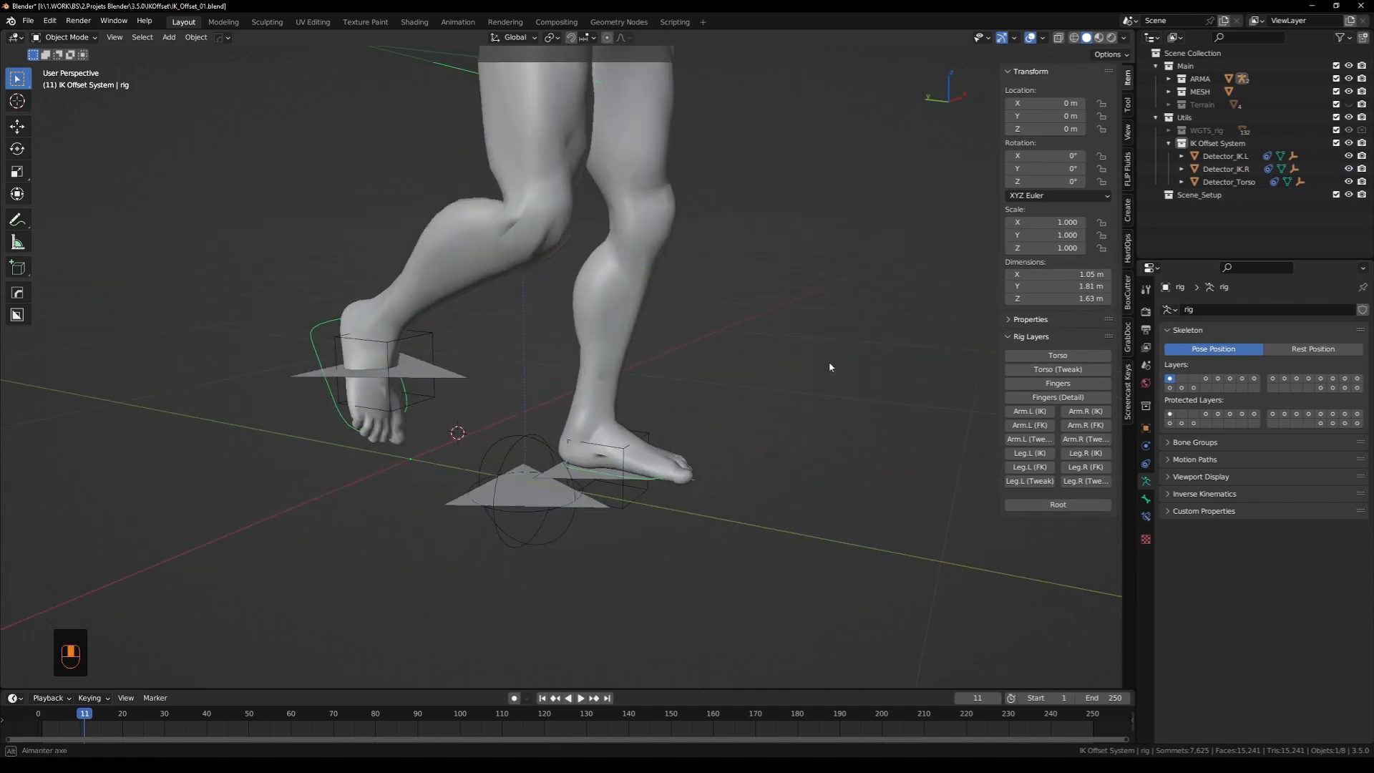
{"action": "middle_click_drag", "start_coordinate": [598, 401], "coordinate": [855, 409], "text": "shift"}
{"action": "left_click", "coordinate": [705, 391]}
{"action": "scroll", "coordinate": [691, 395], "scroll_direction": "up", "scroll_amount": 3}
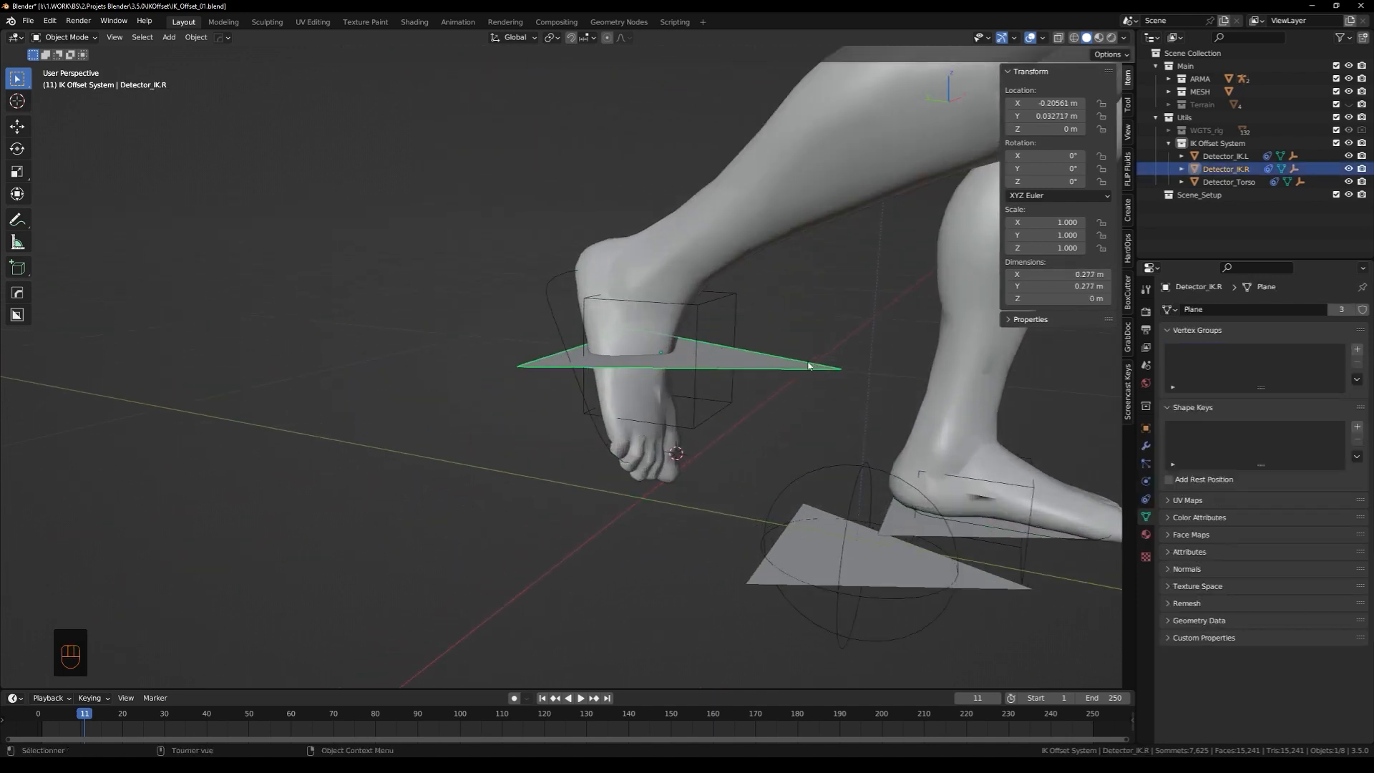
{"action": "left_click", "coordinate": [559, 297]}
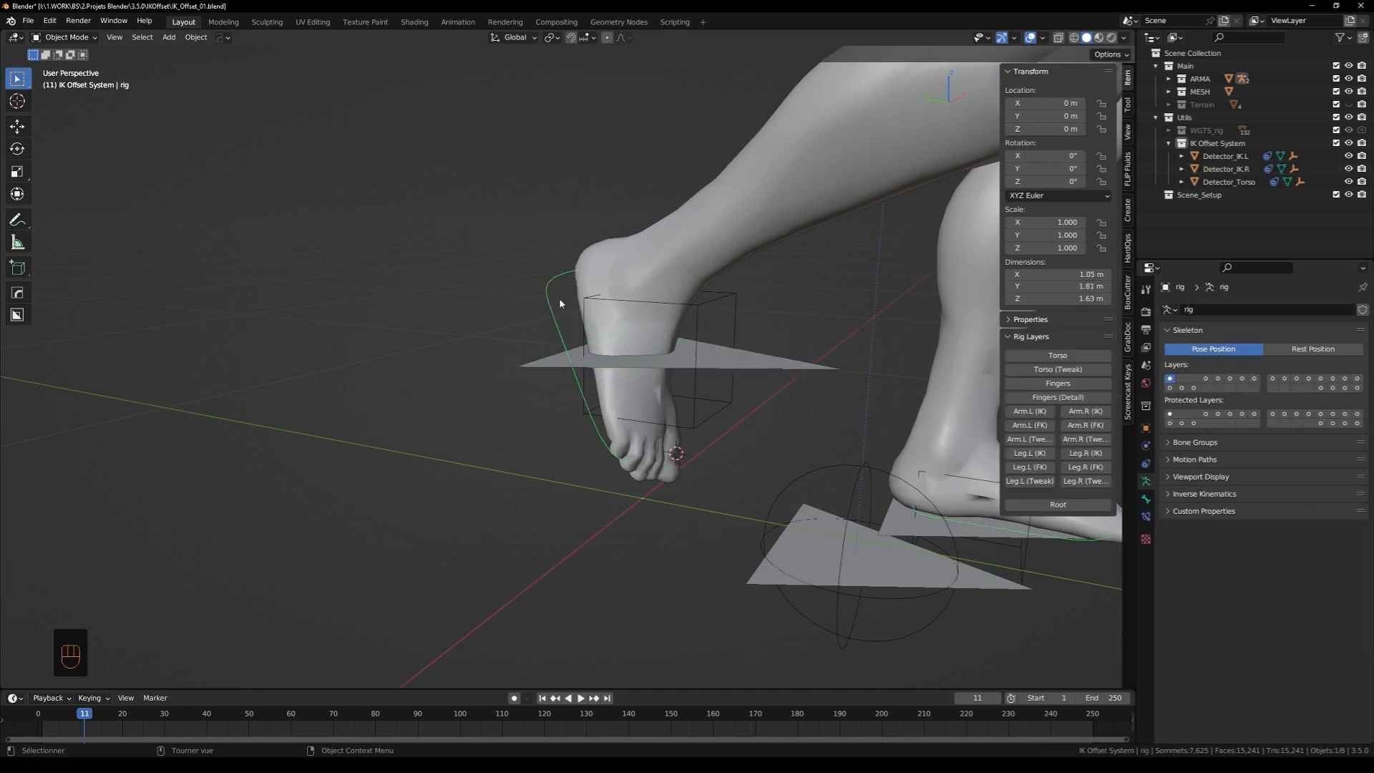
{"action": "left_click", "coordinate": [740, 363]}
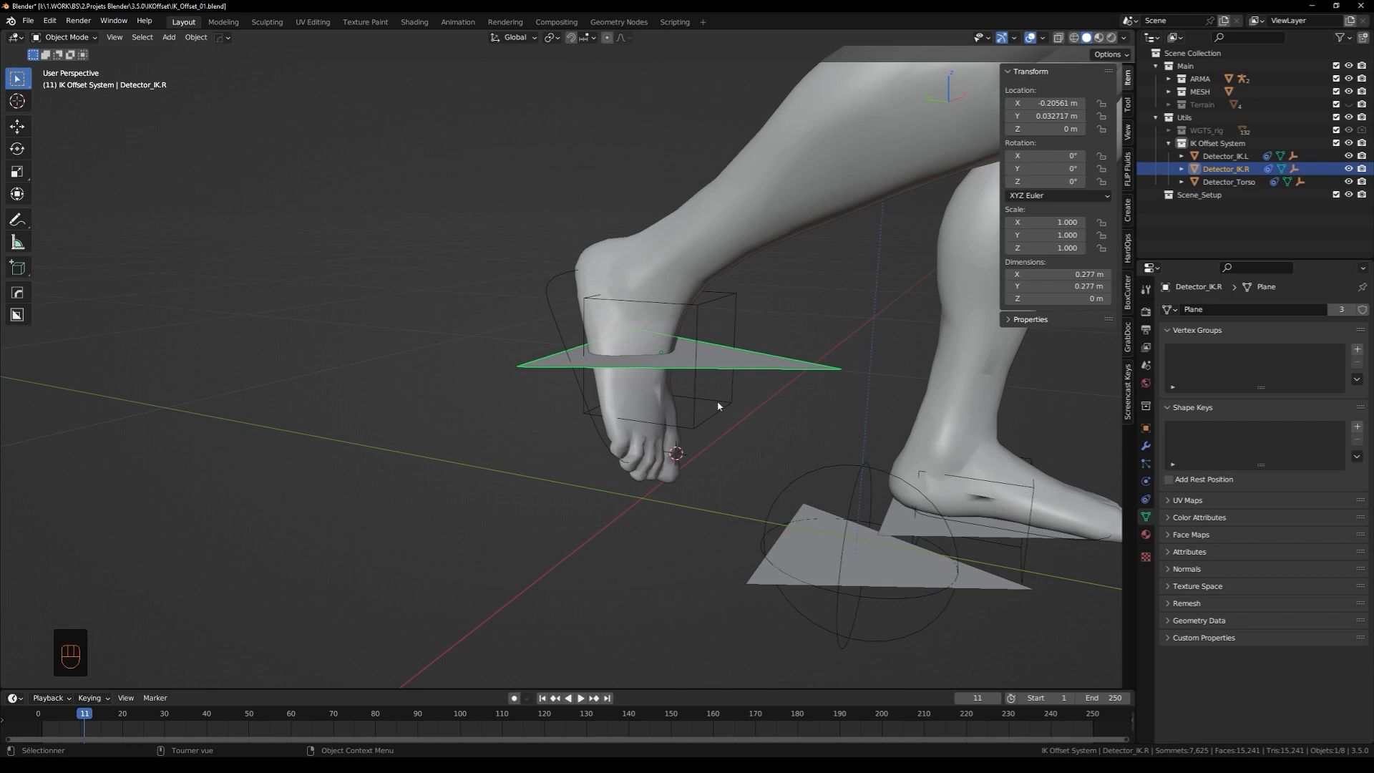
Annotate the three corners of the Detector_IK.R triangle with hand-drawn circles
{"action": "scroll", "coordinate": [727, 463], "scroll_direction": "up", "scroll_amount": 2}
{"action": "mouse_move", "coordinate": [498, 405]}
{"action": "left_mouse_down"}
{"action": "mouse_move", "coordinate": [485, 402]}
{"action": "mouse_move", "coordinate": [506, 418]}
{"action": "left_mouse_up"}
{"action": "left_click_drag", "start_coordinate": [636, 341], "coordinate": [646, 342]}
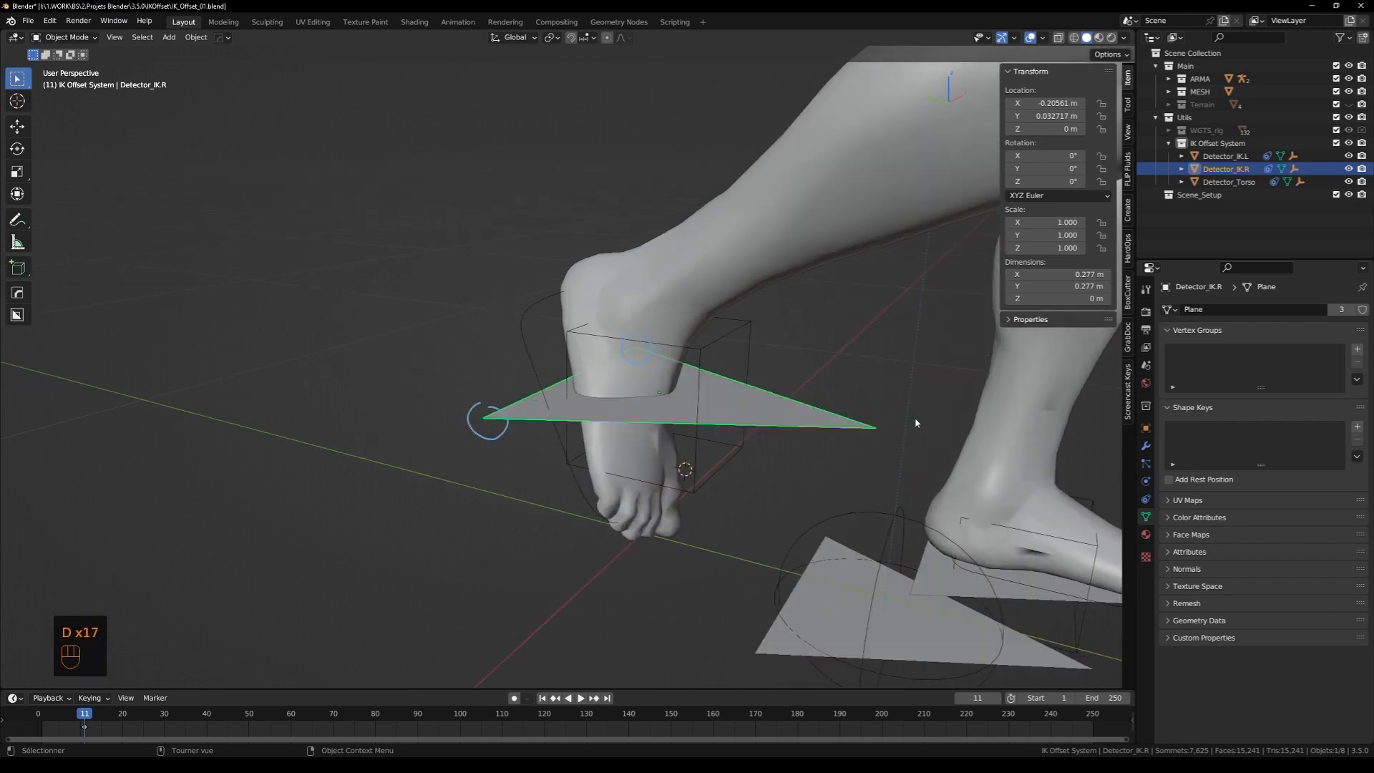
{"action": "left_click_drag", "start_coordinate": [866, 415], "coordinate": [905, 415]}
Annotate dashed vertical lines rising from the detector's three corners, each topped with a circle
{"action": "left_click_drag", "start_coordinate": [487, 390], "coordinate": [495, 196]}
{"action": "left_click_drag", "start_coordinate": [636, 336], "coordinate": [634, 215]}
{"action": "left_click_drag", "start_coordinate": [635, 187], "coordinate": [635, 135]}
{"action": "left_click_drag", "start_coordinate": [883, 387], "coordinate": [882, 268]}
{"action": "left_click_drag", "start_coordinate": [880, 237], "coordinate": [878, 193]}
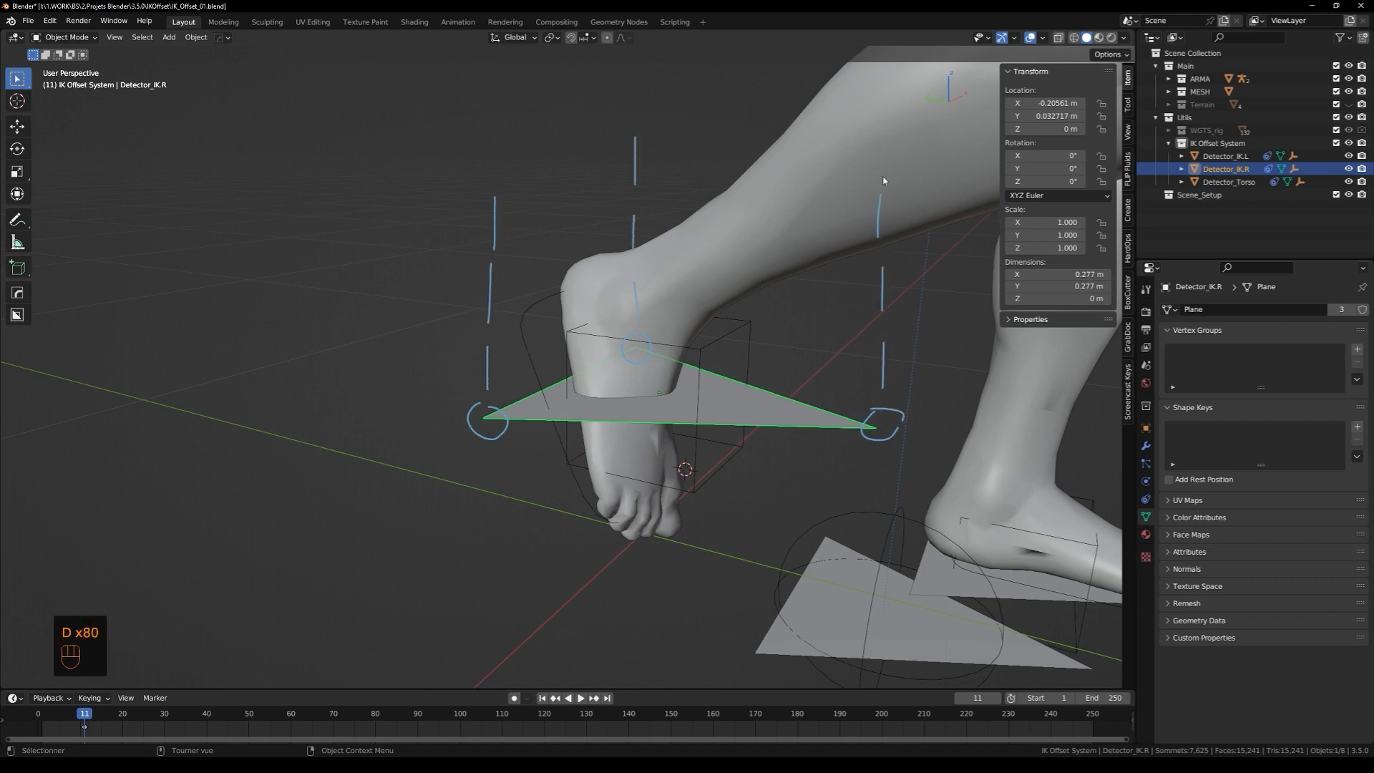
{"action": "left_click_drag", "start_coordinate": [496, 204], "coordinate": [501, 205]}
{"action": "mouse_move", "coordinate": [635, 151]}
{"action": "left_mouse_down"}
{"action": "mouse_move", "coordinate": [659, 111]}
{"action": "mouse_move", "coordinate": [646, 152]}
{"action": "left_mouse_up"}
{"action": "mouse_move", "coordinate": [877, 158]}
{"action": "left_mouse_down"}
{"action": "mouse_move", "coordinate": [899, 159]}
{"action": "mouse_move", "coordinate": [885, 151]}
{"action": "left_mouse_up"}
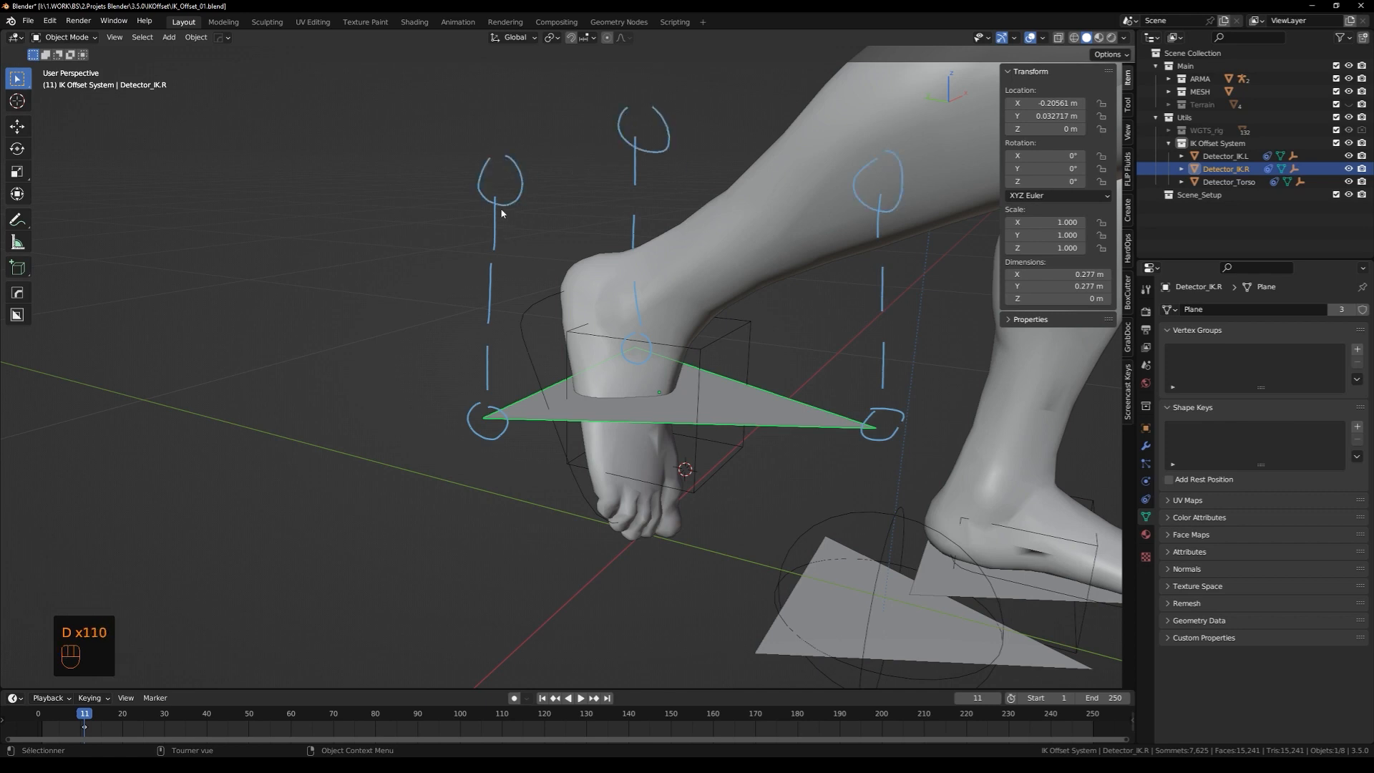
Annotate downward arrows from the three upper circles and a wavy ground line beneath the raised foot
{"action": "left_click_drag", "start_coordinate": [502, 210], "coordinate": [486, 583]}
{"action": "left_click_drag", "start_coordinate": [472, 530], "coordinate": [529, 567]}
{"action": "mouse_move", "coordinate": [644, 159]}
{"action": "left_mouse_down"}
{"action": "mouse_move", "coordinate": [649, 430]}
{"action": "mouse_move", "coordinate": [632, 576]}
{"action": "mouse_move", "coordinate": [653, 570]}
{"action": "left_mouse_up"}
{"action": "mouse_move", "coordinate": [880, 209]}
{"action": "left_mouse_down"}
{"action": "mouse_move", "coordinate": [884, 492]}
{"action": "mouse_move", "coordinate": [858, 576]}
{"action": "mouse_move", "coordinate": [891, 472]}
{"action": "left_mouse_up"}
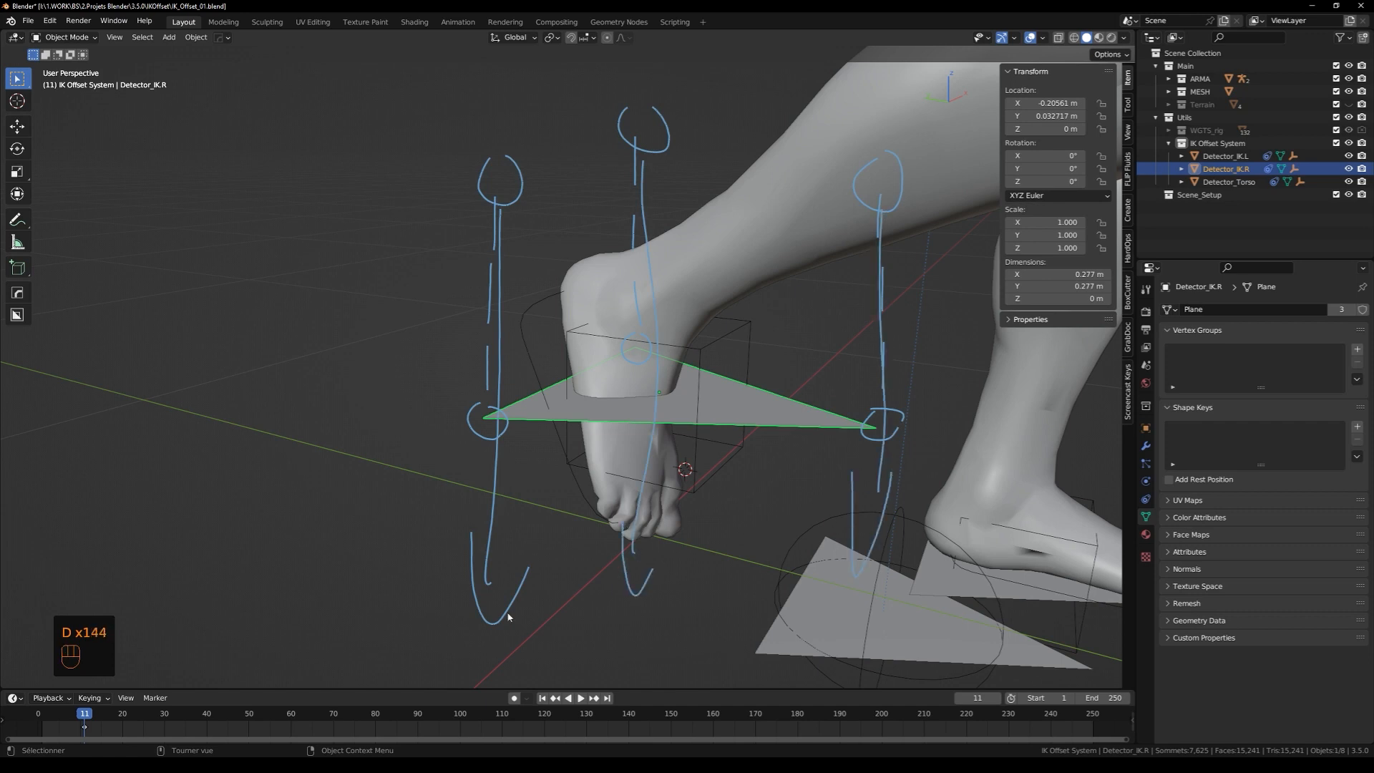
{"action": "mouse_move", "coordinate": [361, 629]}
{"action": "left_mouse_down"}
{"action": "mouse_move", "coordinate": [823, 576]}
{"action": "mouse_move", "coordinate": [1043, 571]}
{"action": "left_mouse_up"}
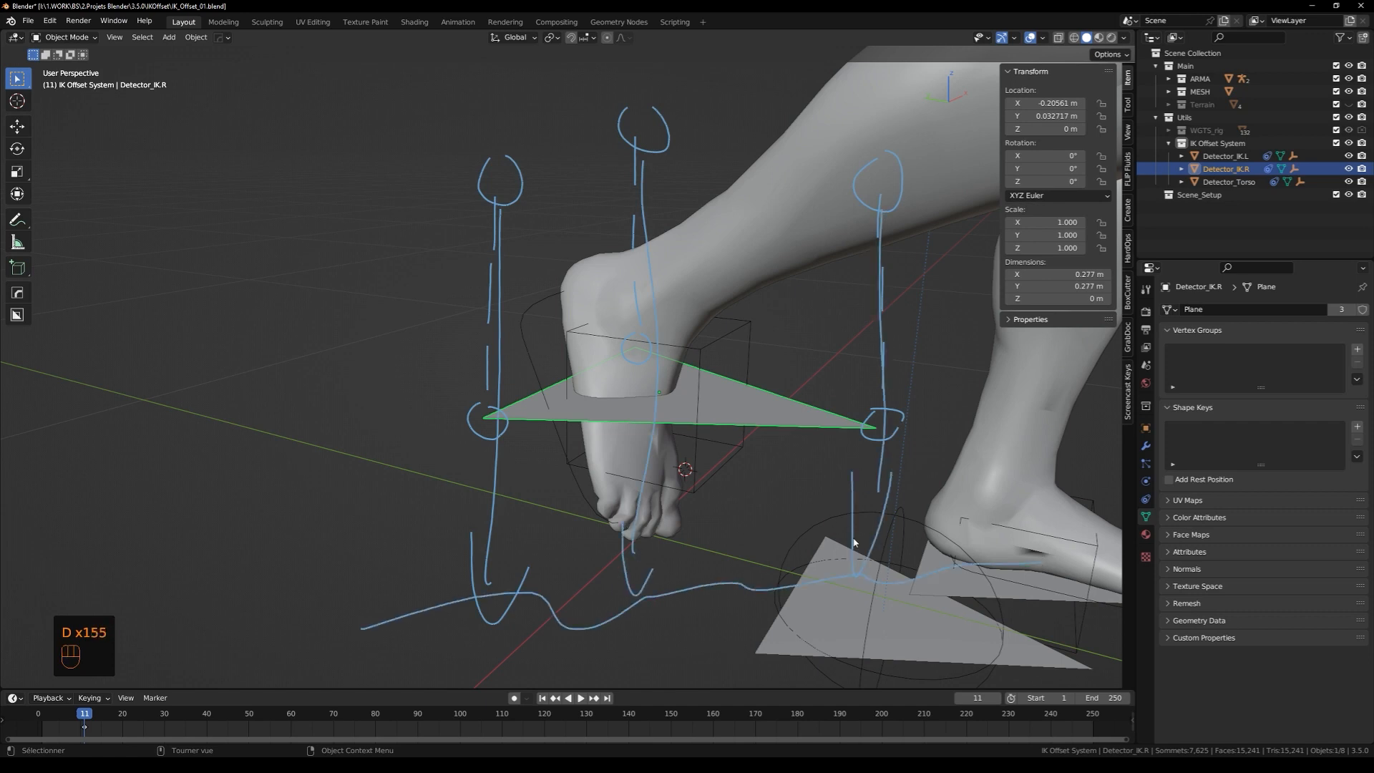
Try lowering a single corner vertex of Detector_IK.R to the sketched ground line in Edit Mode
{"action": "key", "text": "Tab"}
{"action": "left_click_drag", "start_coordinate": [505, 410], "coordinate": [466, 429]}
{"action": "key", "text": "g"}
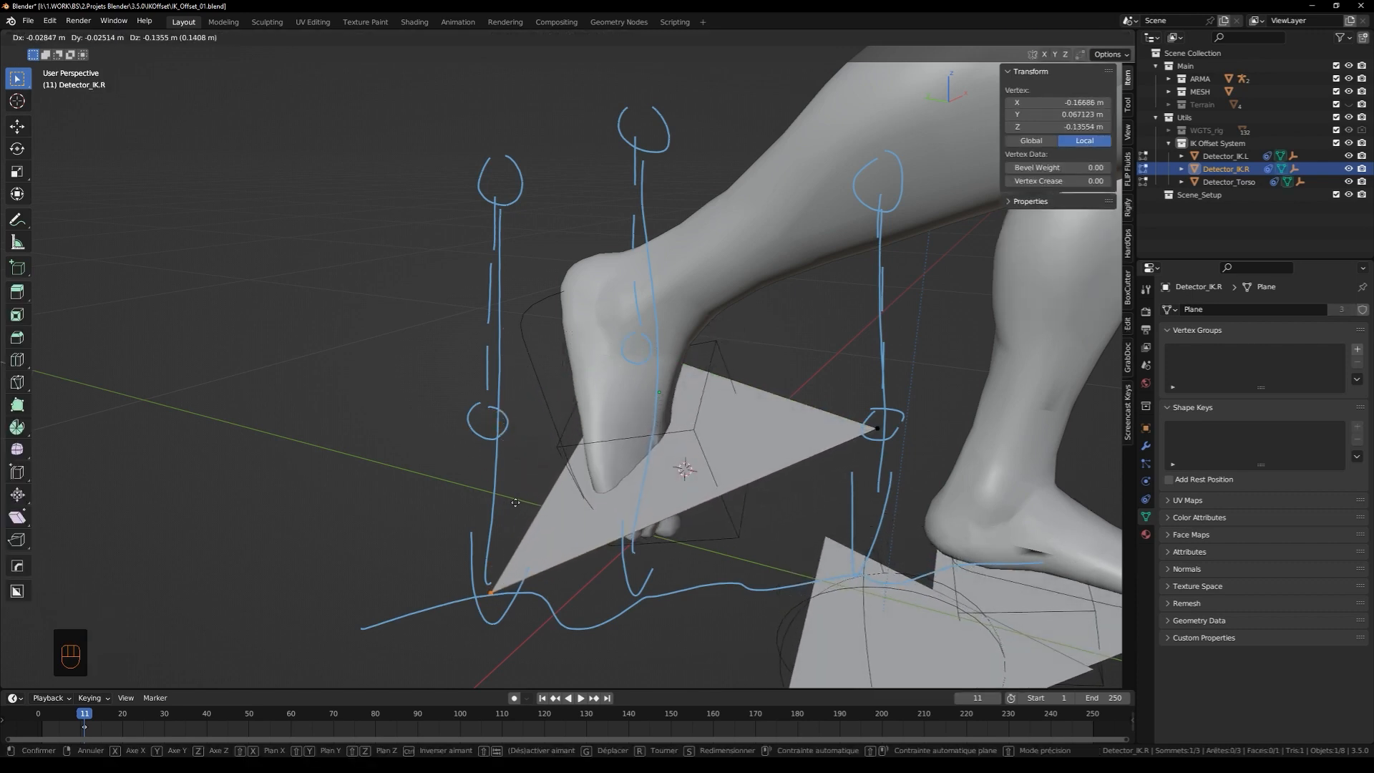
{"action": "key", "text": "Escape"}
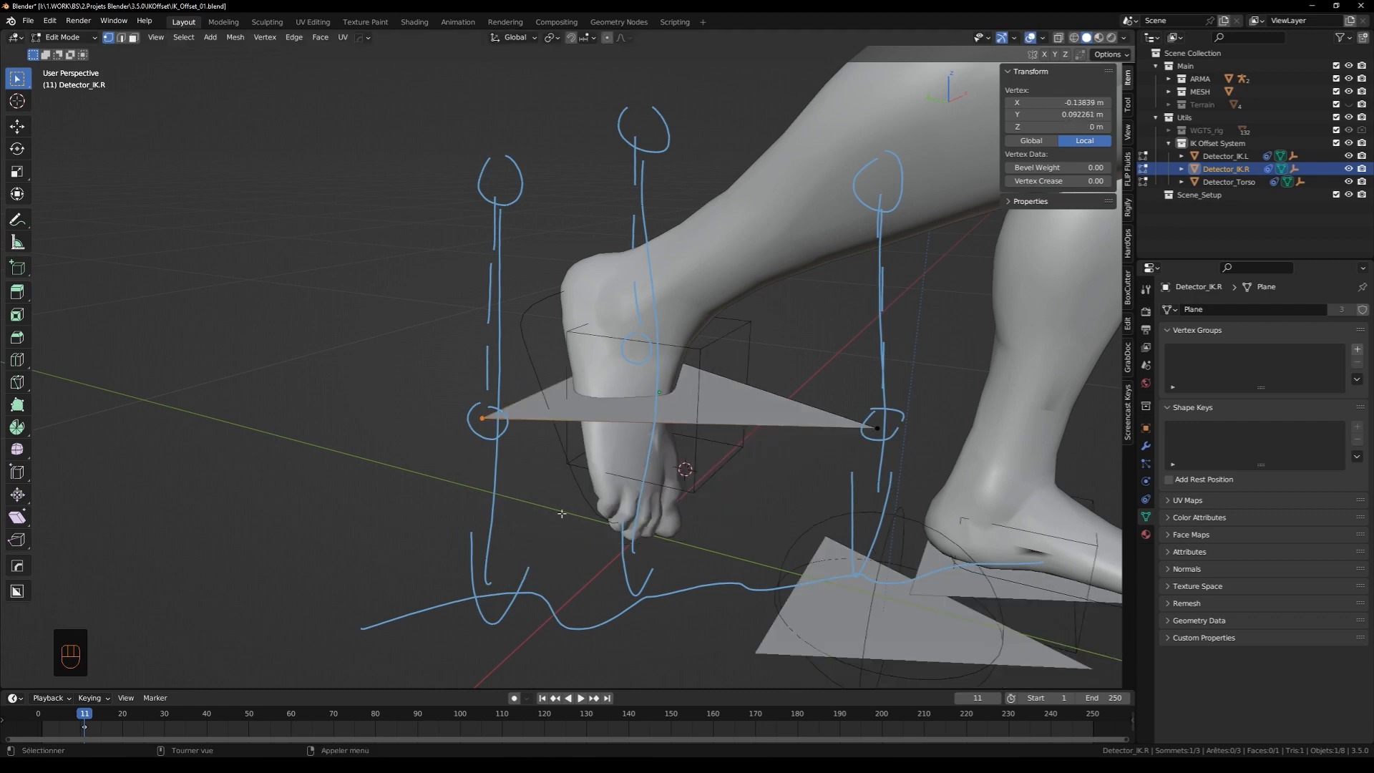
Try moving all Detector_IK.R vertices down along Z to the sketched ground line, and return to Object Mode
{"action": "left_click_drag", "start_coordinate": [365, 299], "coordinate": [1002, 558]}
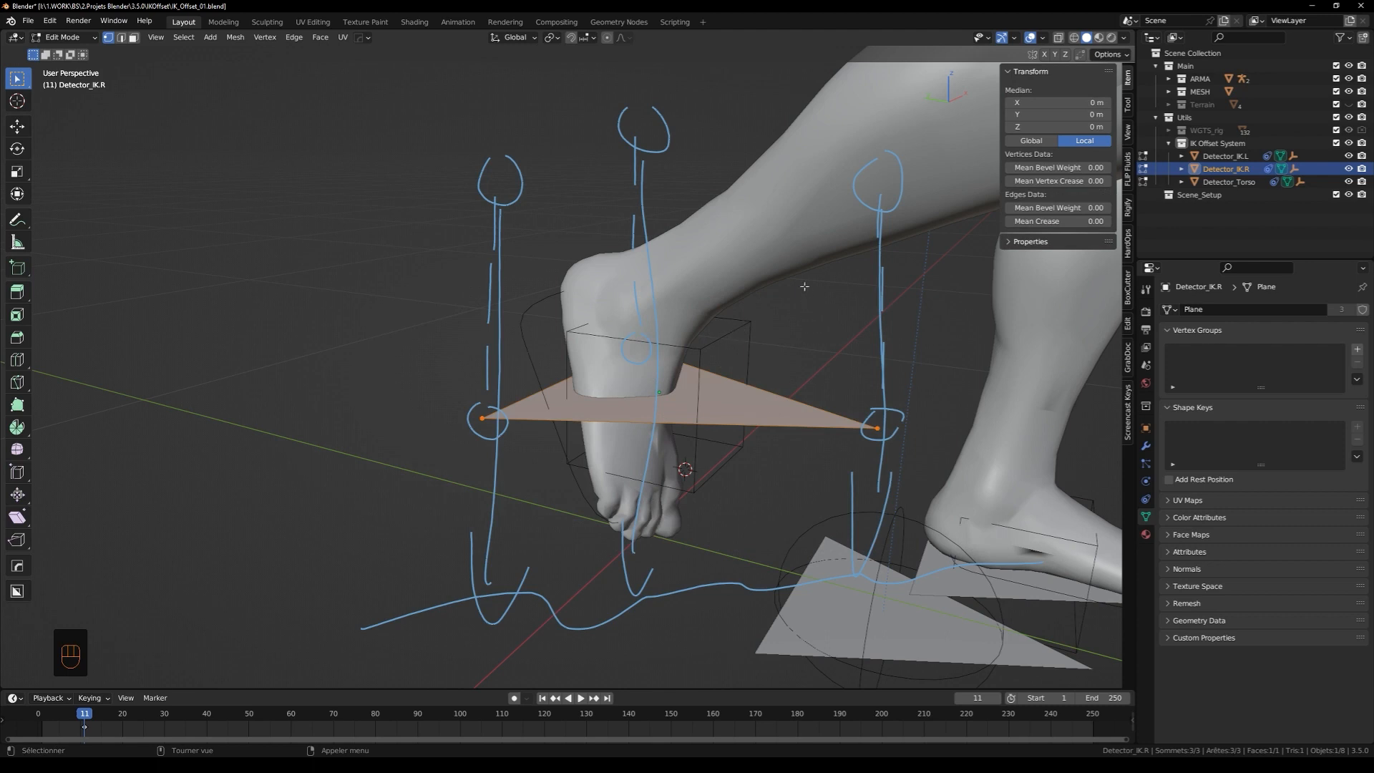
{"action": "key", "text": "g"}
{"action": "key", "text": "z"}
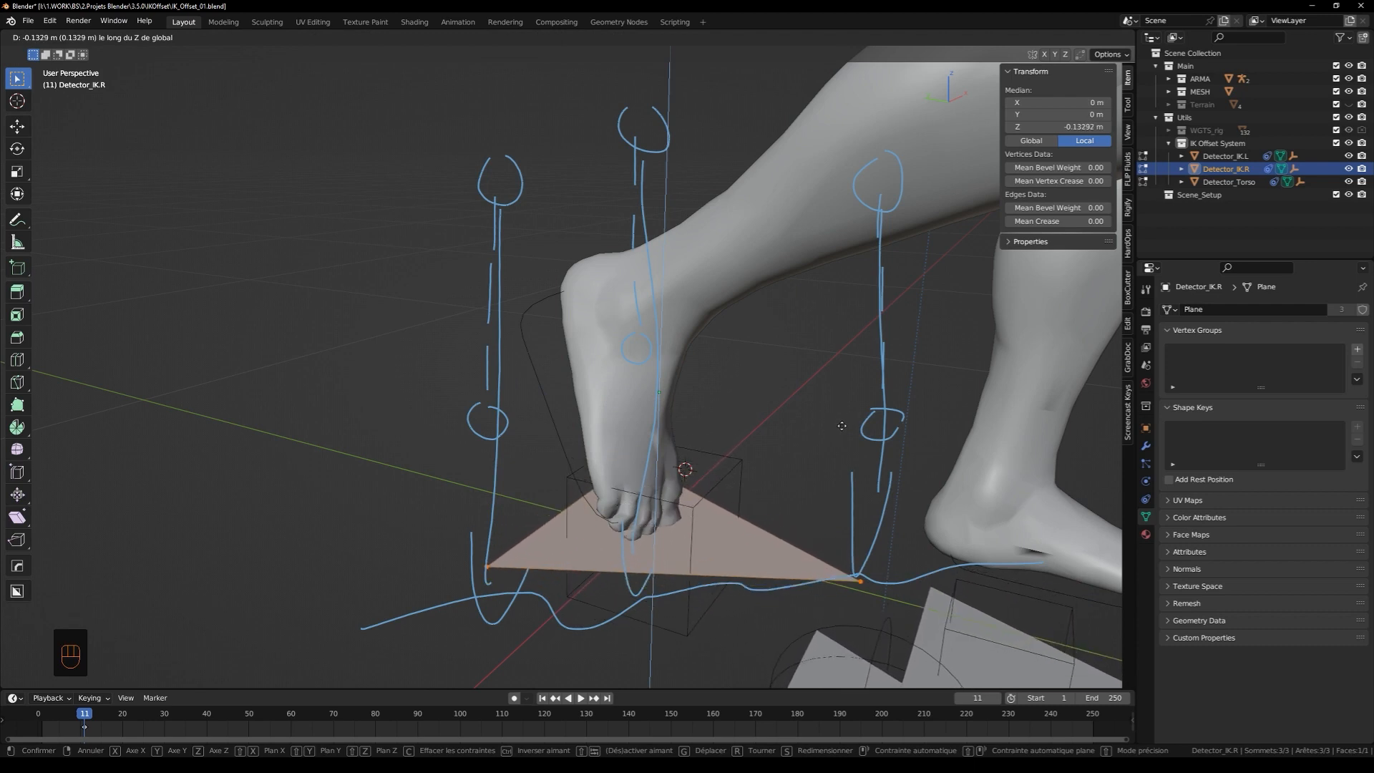
{"action": "right_click", "coordinate": [705, 398]}
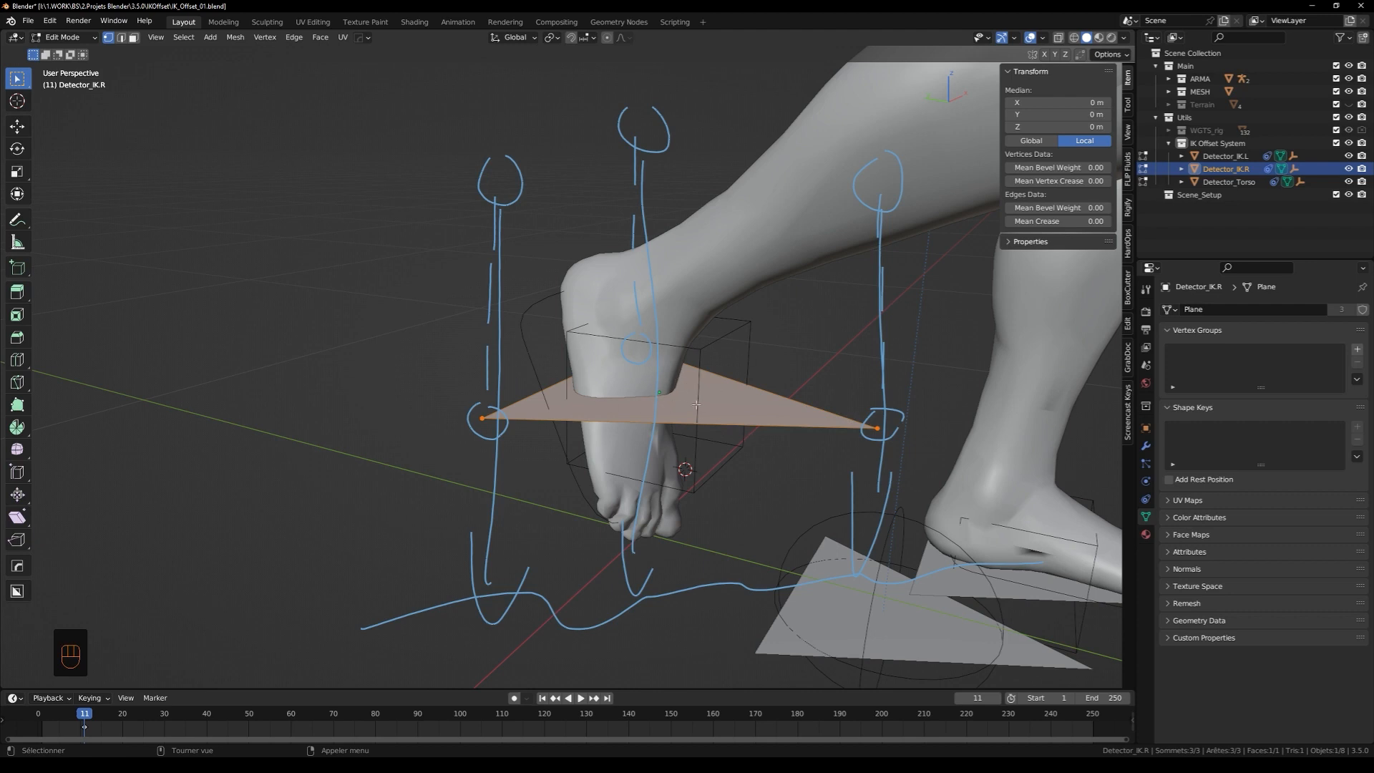
{"action": "key", "text": "Tab"}
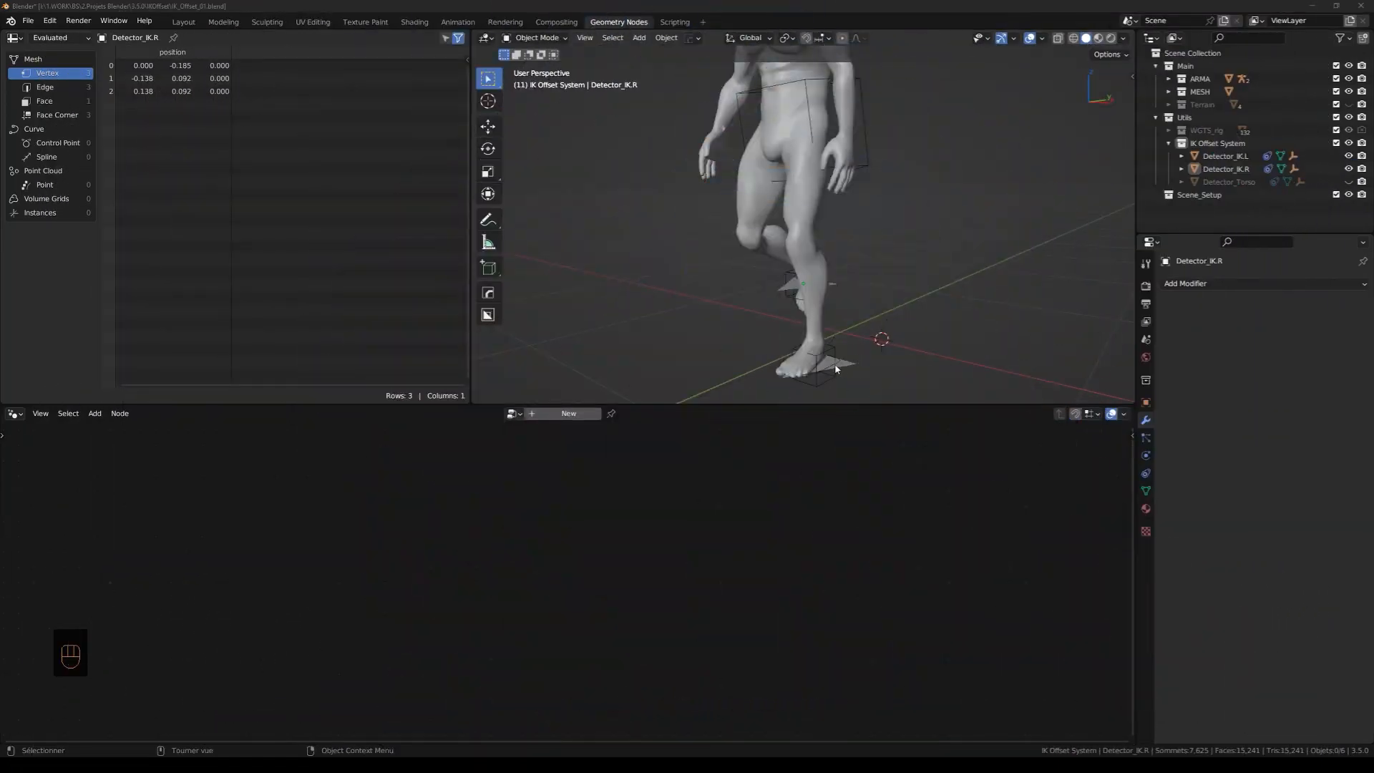
Create a new geometry node tree on Detector_IK.L and name it IK Offset System
{"action": "left_click", "coordinate": [847, 365]}
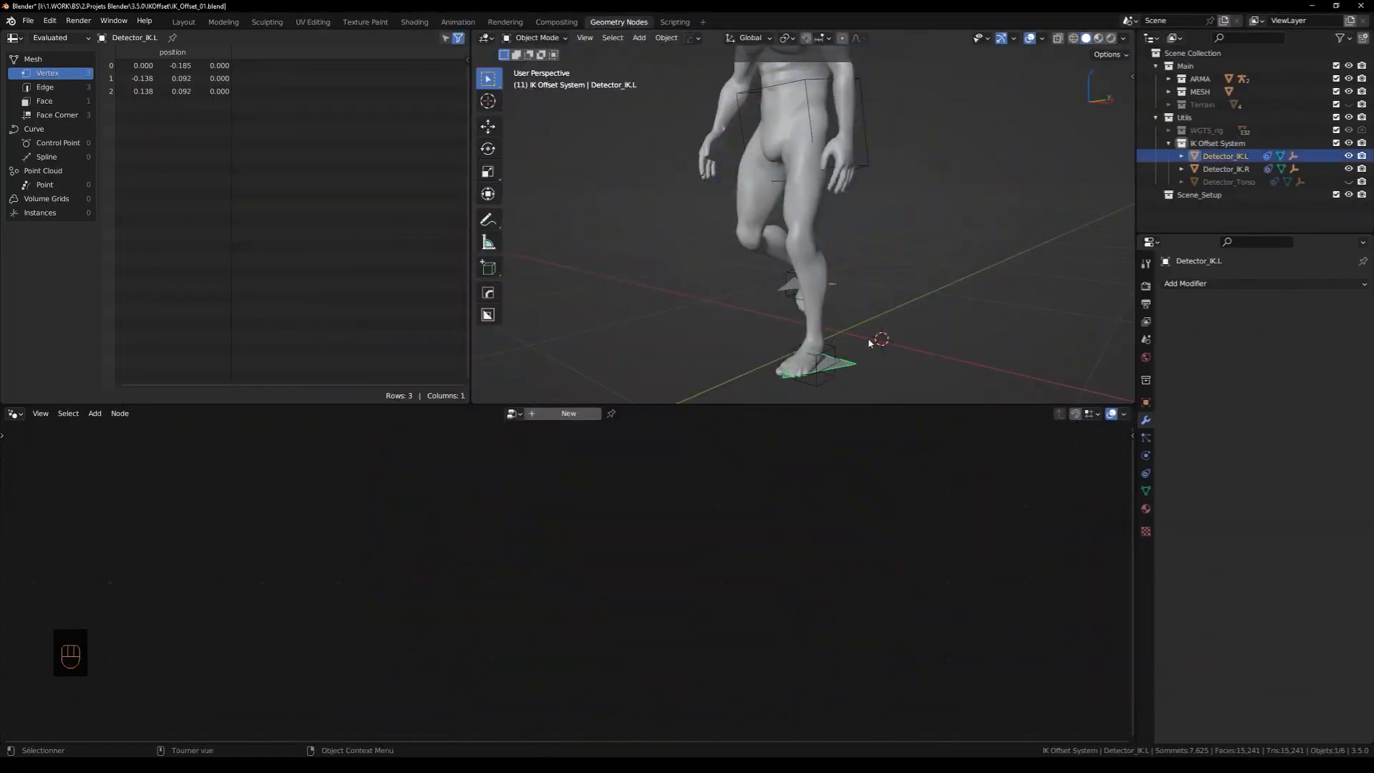
{"action": "middle_click_drag", "start_coordinate": [870, 344], "coordinate": [864, 323], "text": "shift"}
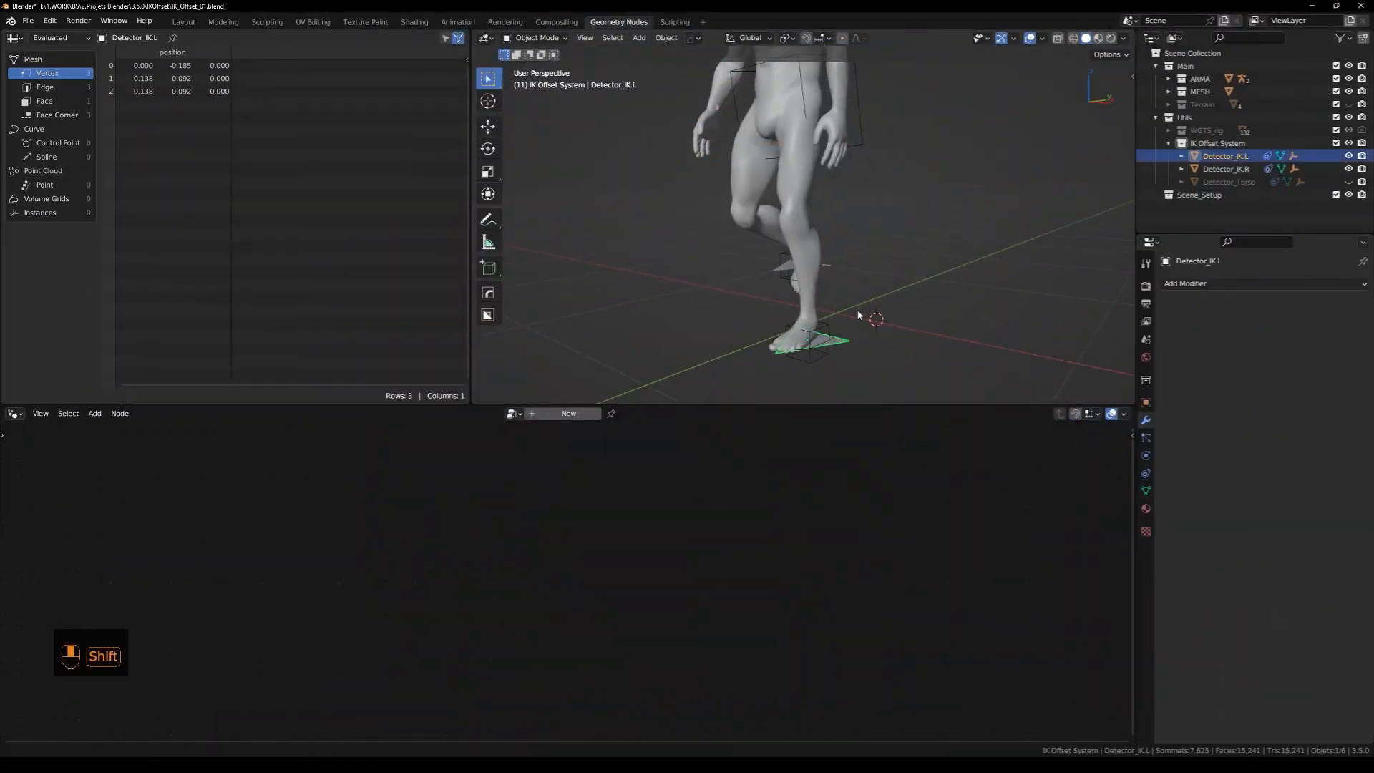
{"action": "left_click", "coordinate": [552, 415]}
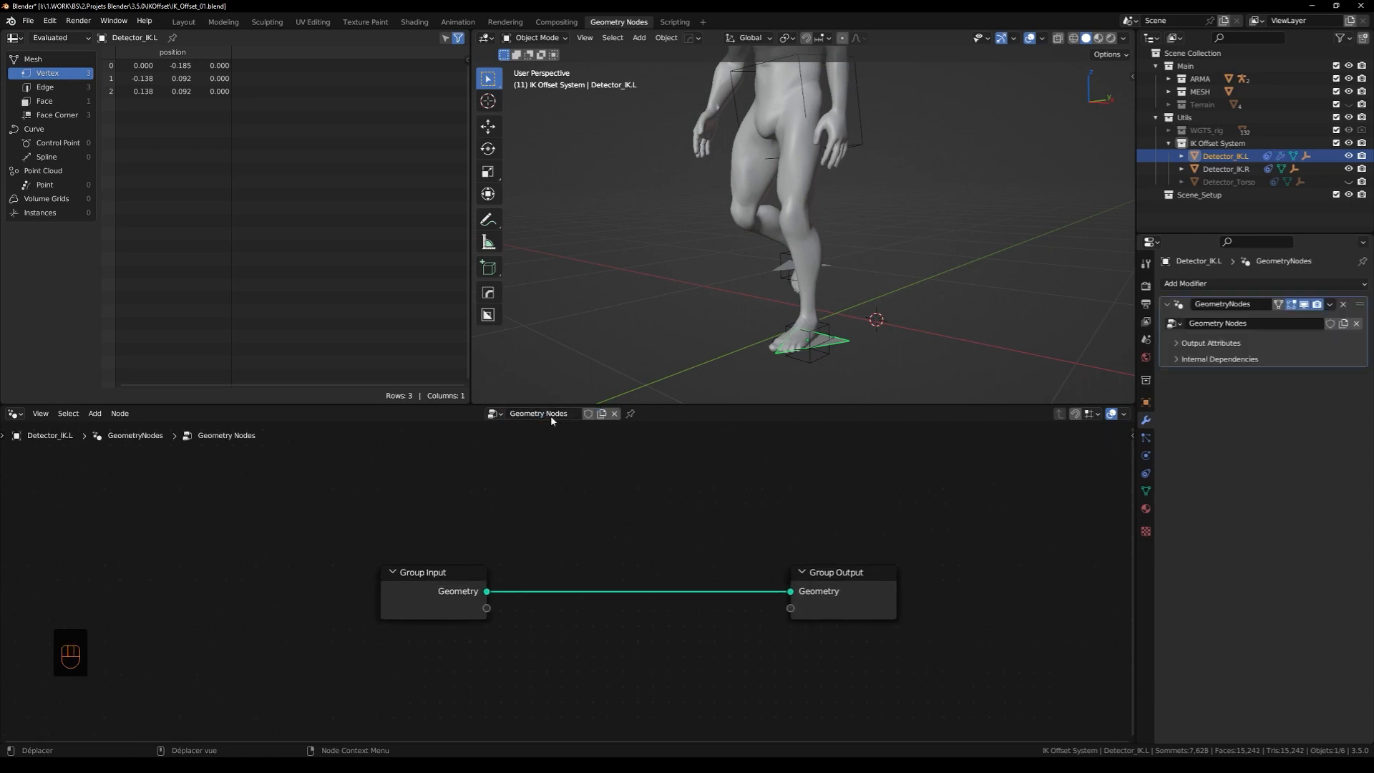
{"action": "double_click", "coordinate": [546, 414]}
{"action": "type", "text": "IK"}
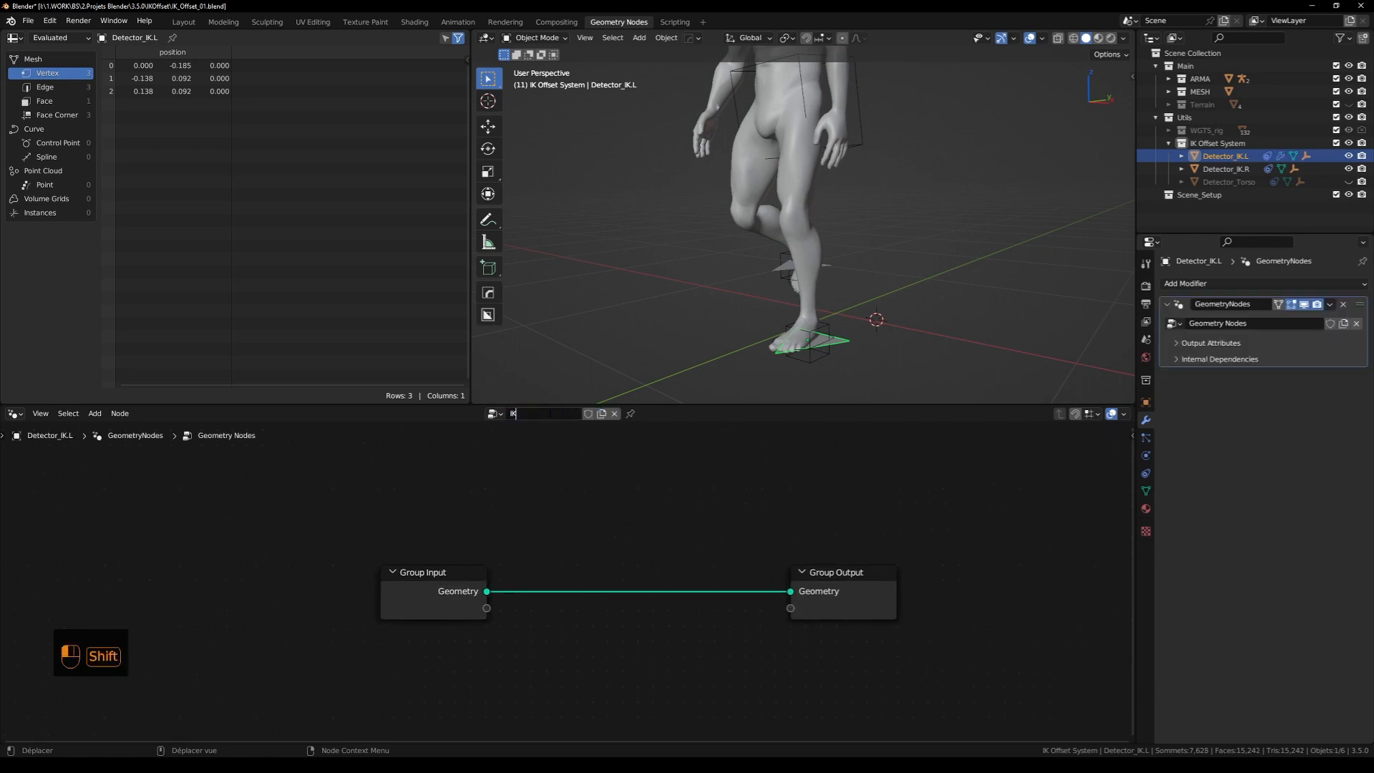
{"action": "type", "text": " Offset"}
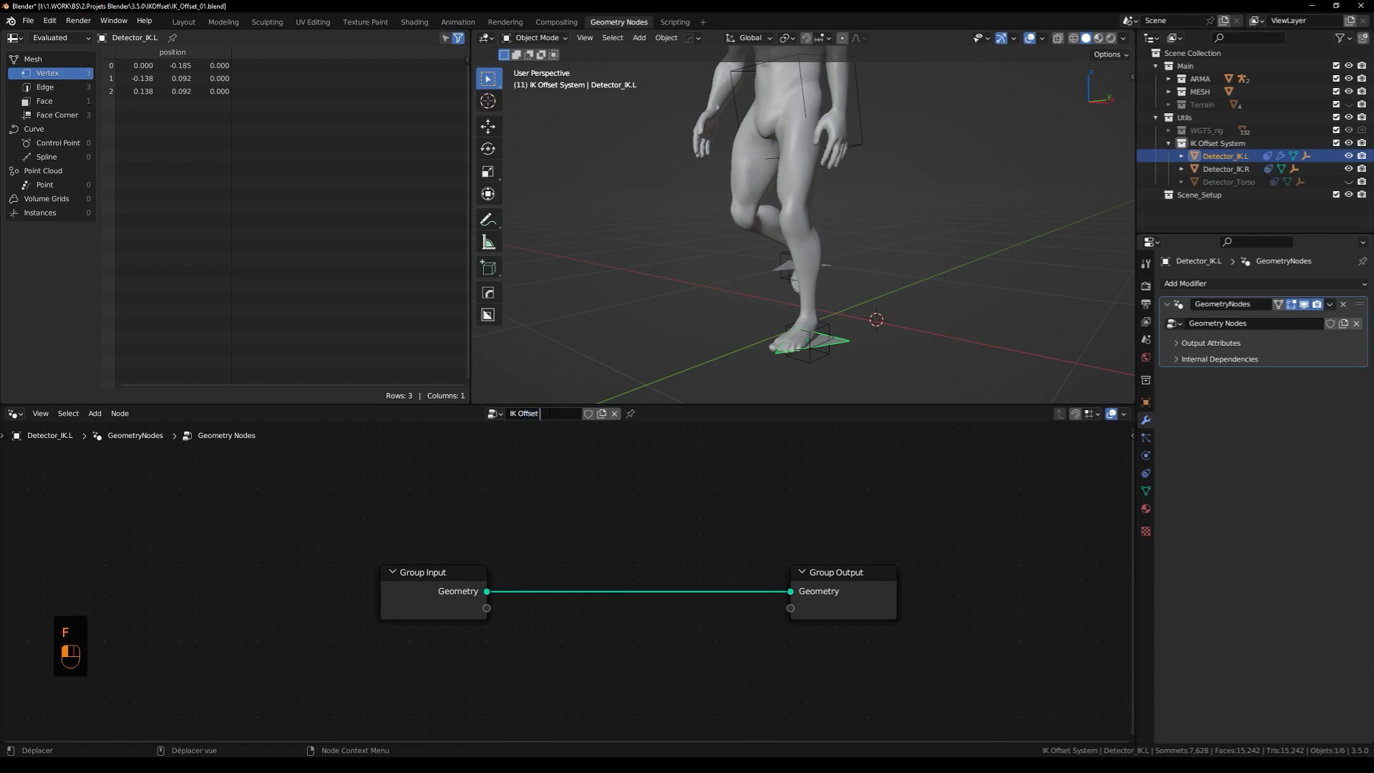
{"action": "type", "text": " Syste"}
{"action": "type", "text": "m"}
{"action": "key", "text": "Return"}
Move the Group Output node farther away from Group Input to make room for new nodes
{"action": "middle_click_drag", "start_coordinate": [803, 523], "coordinate": [588, 455]}
{"action": "left_click_drag", "start_coordinate": [635, 526], "coordinate": [995, 524]}
{"action": "middle_click_drag", "start_coordinate": [985, 493], "coordinate": [895, 505]}
Add a Collection-type group input named Terrain Elements and assign the Terrain collection to it on Detector_IK.L
{"action": "key", "text": "n"}
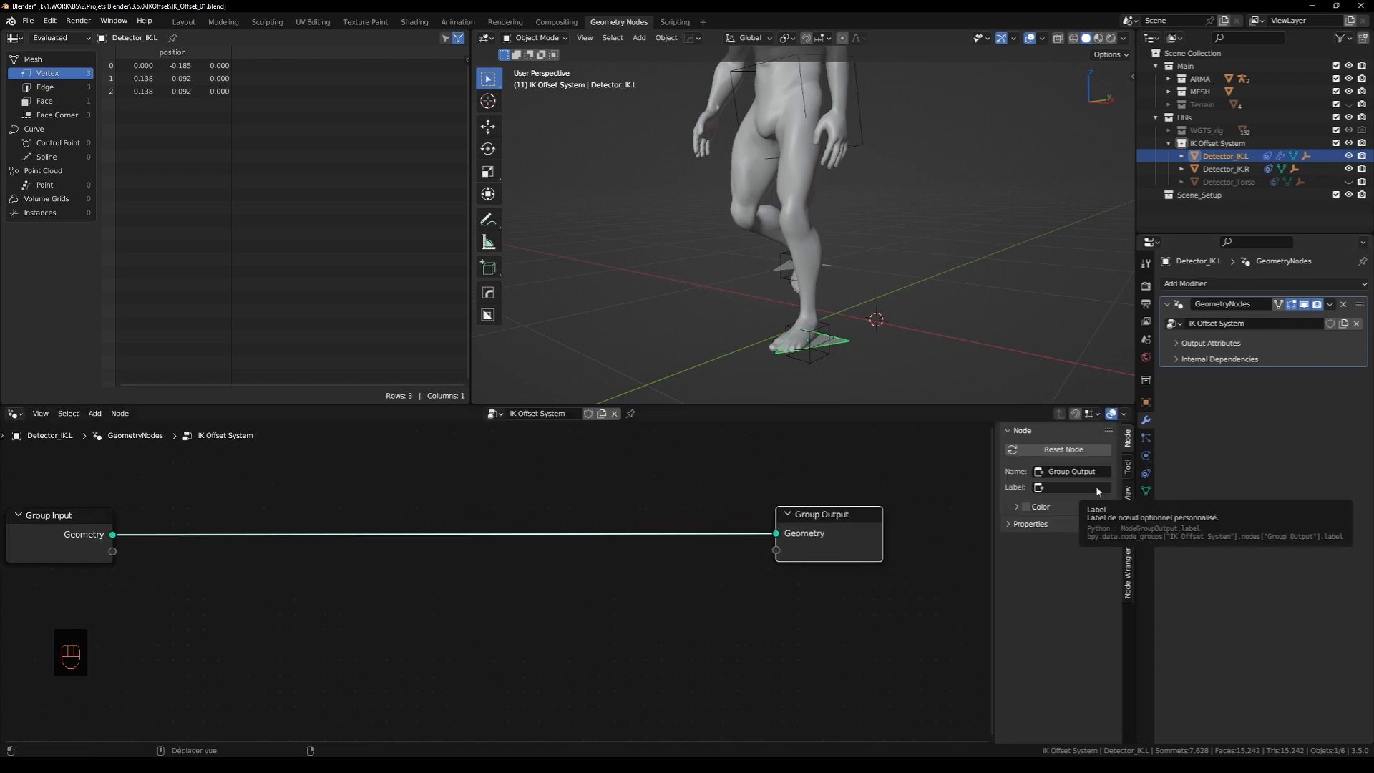
{"action": "left_click", "coordinate": [1127, 524]}
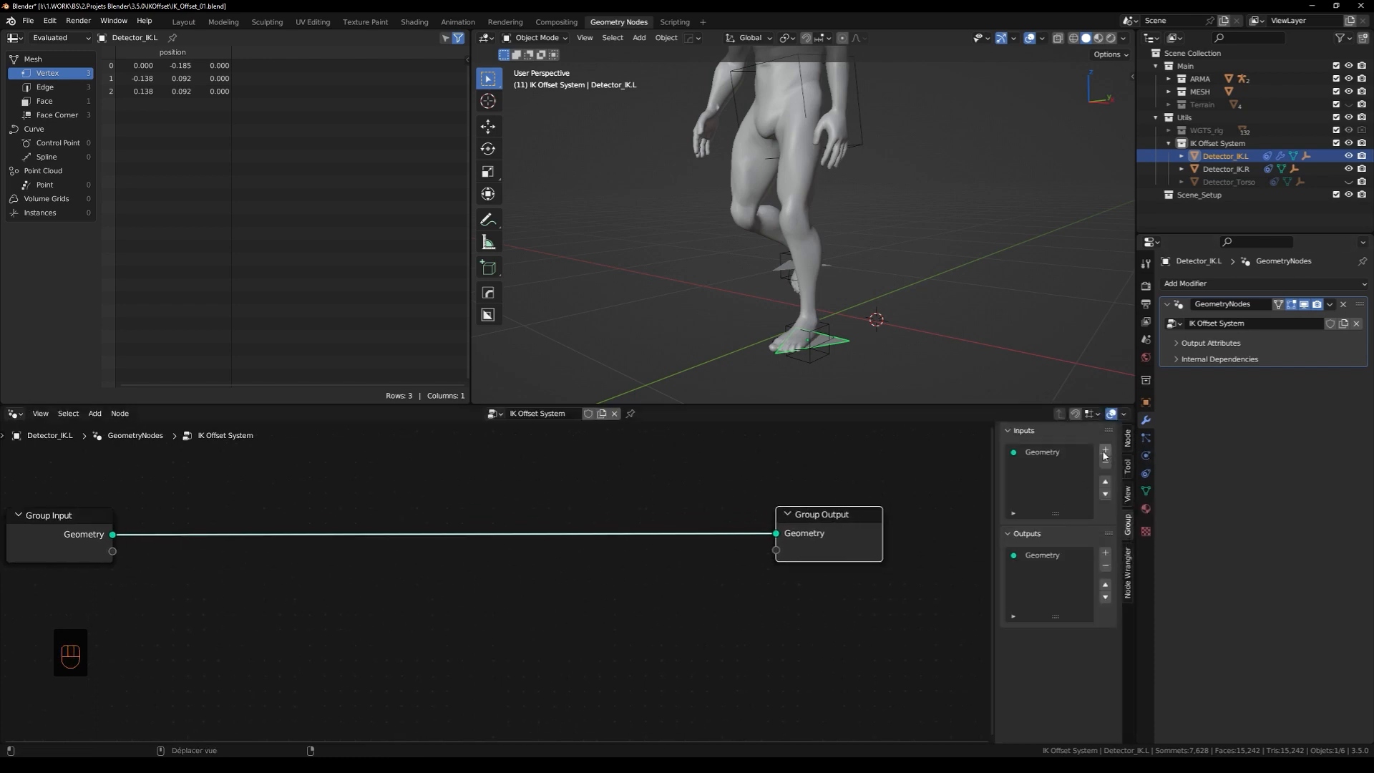
{"action": "left_click", "coordinate": [1105, 449]}
{"action": "left_click", "coordinate": [1080, 528]}
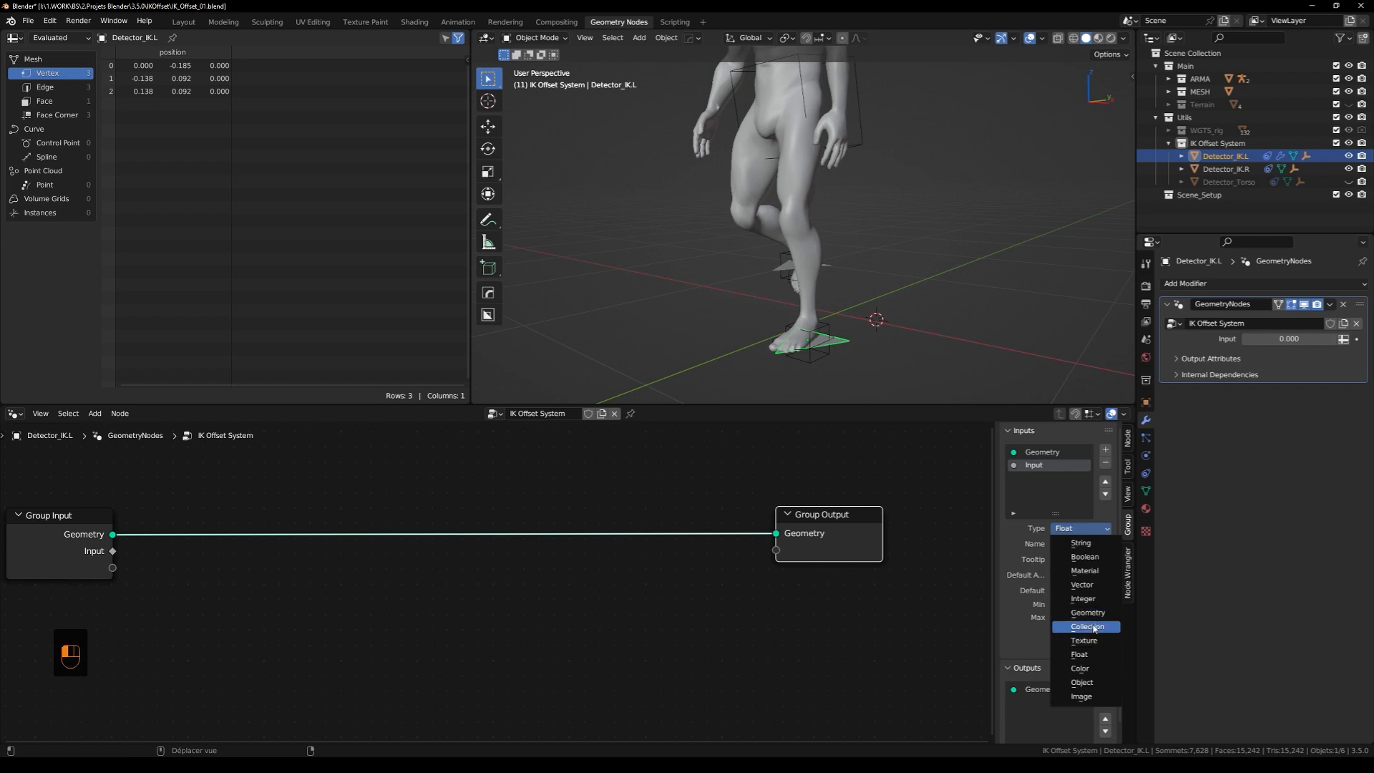
{"action": "left_click", "coordinate": [1079, 619]}
{"action": "left_click", "coordinate": [1075, 545]}
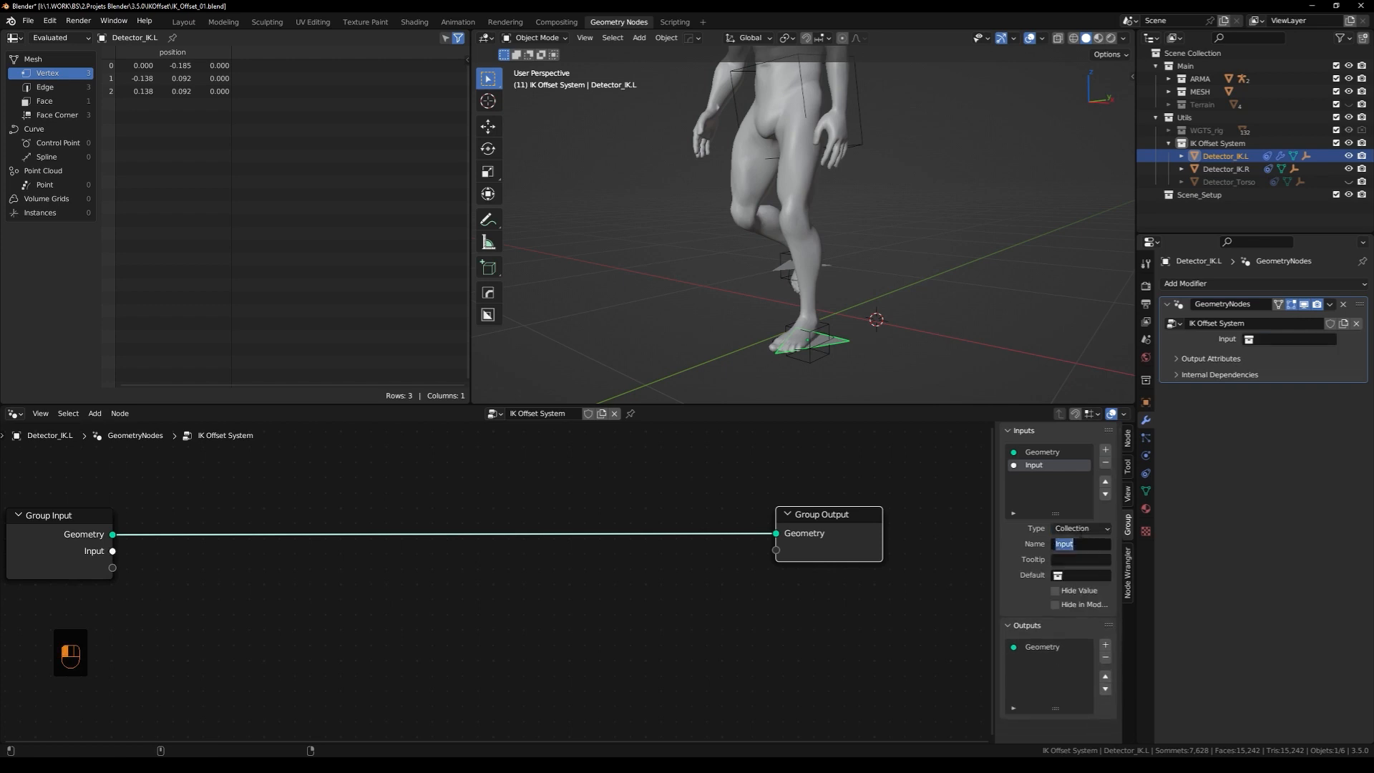
{"action": "type", "text": "Terrain"}
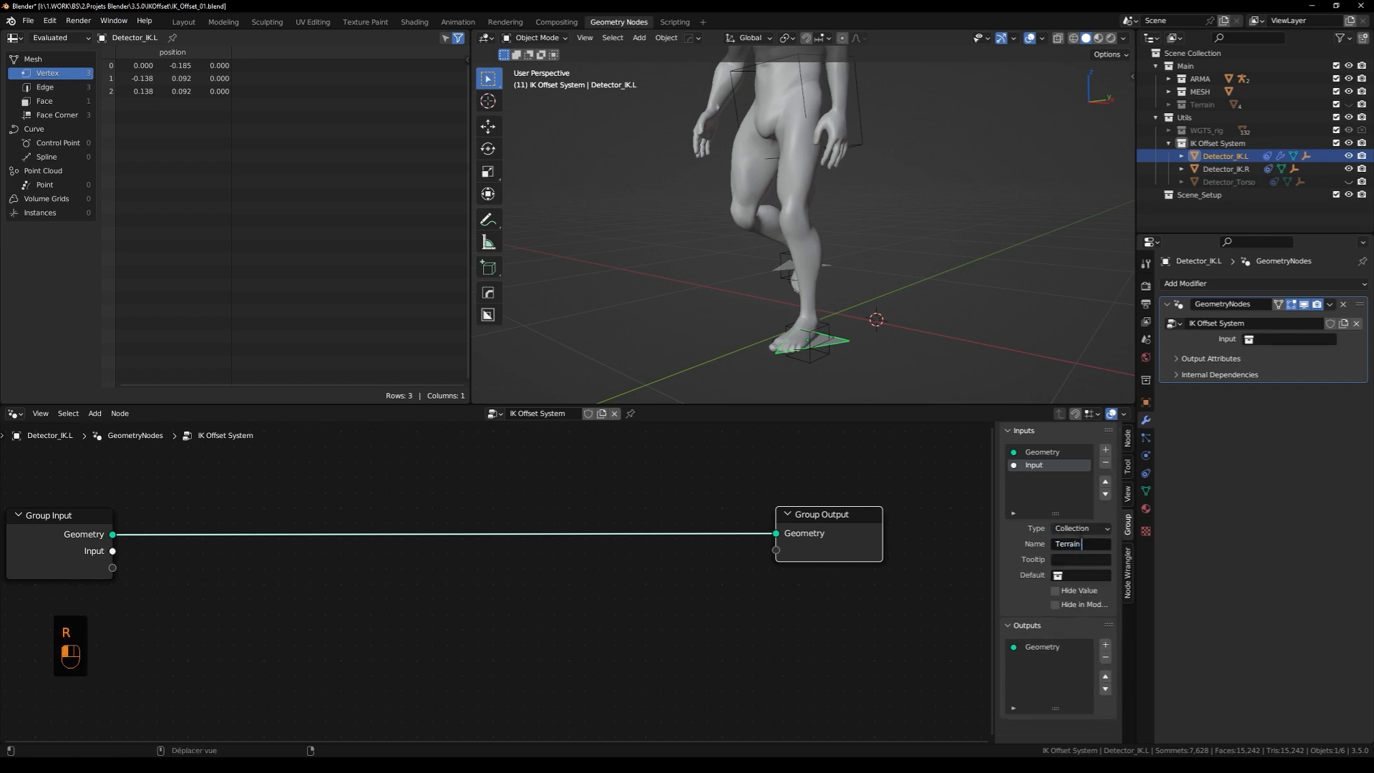
{"action": "type", "text": " Elements"}
{"action": "key", "text": "Return"}
{"action": "left_click", "coordinate": [1265, 339]}
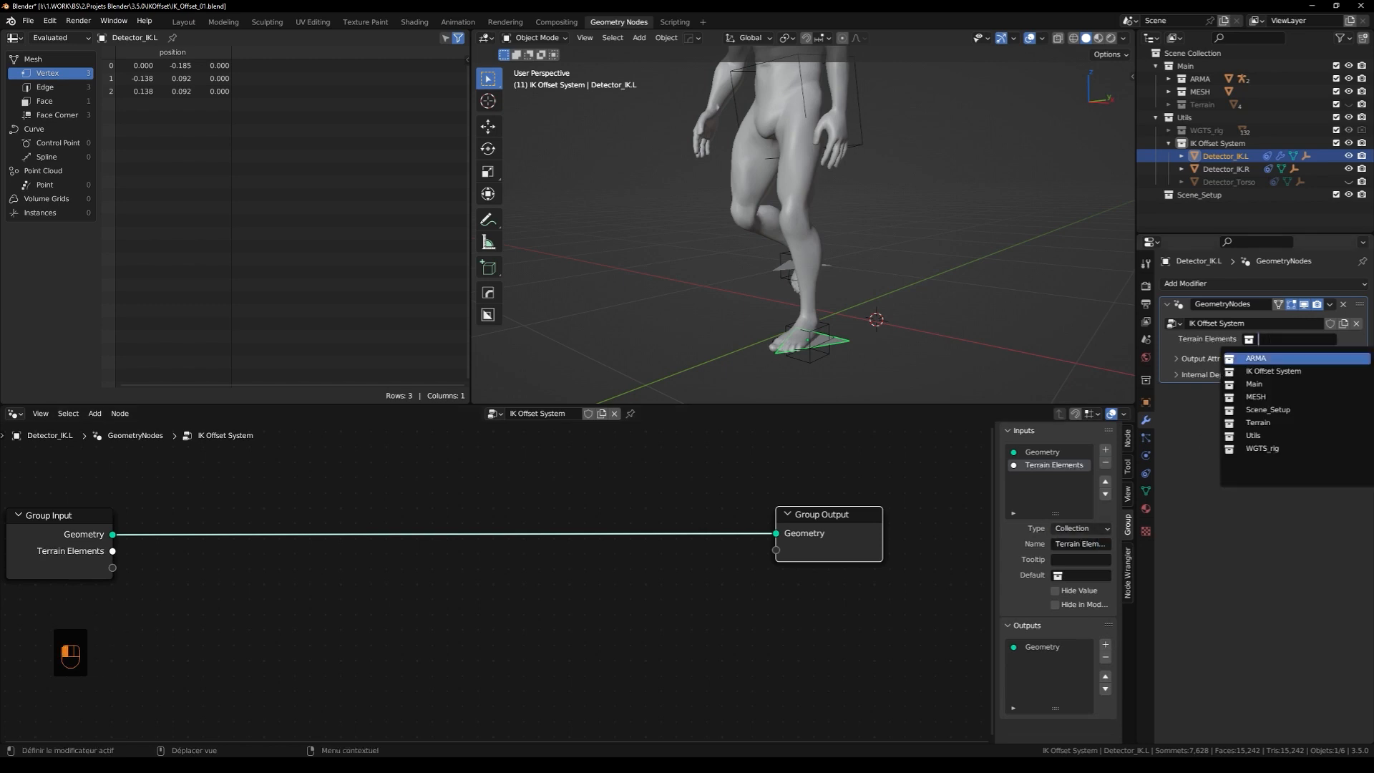
{"action": "left_click", "coordinate": [1267, 423]}
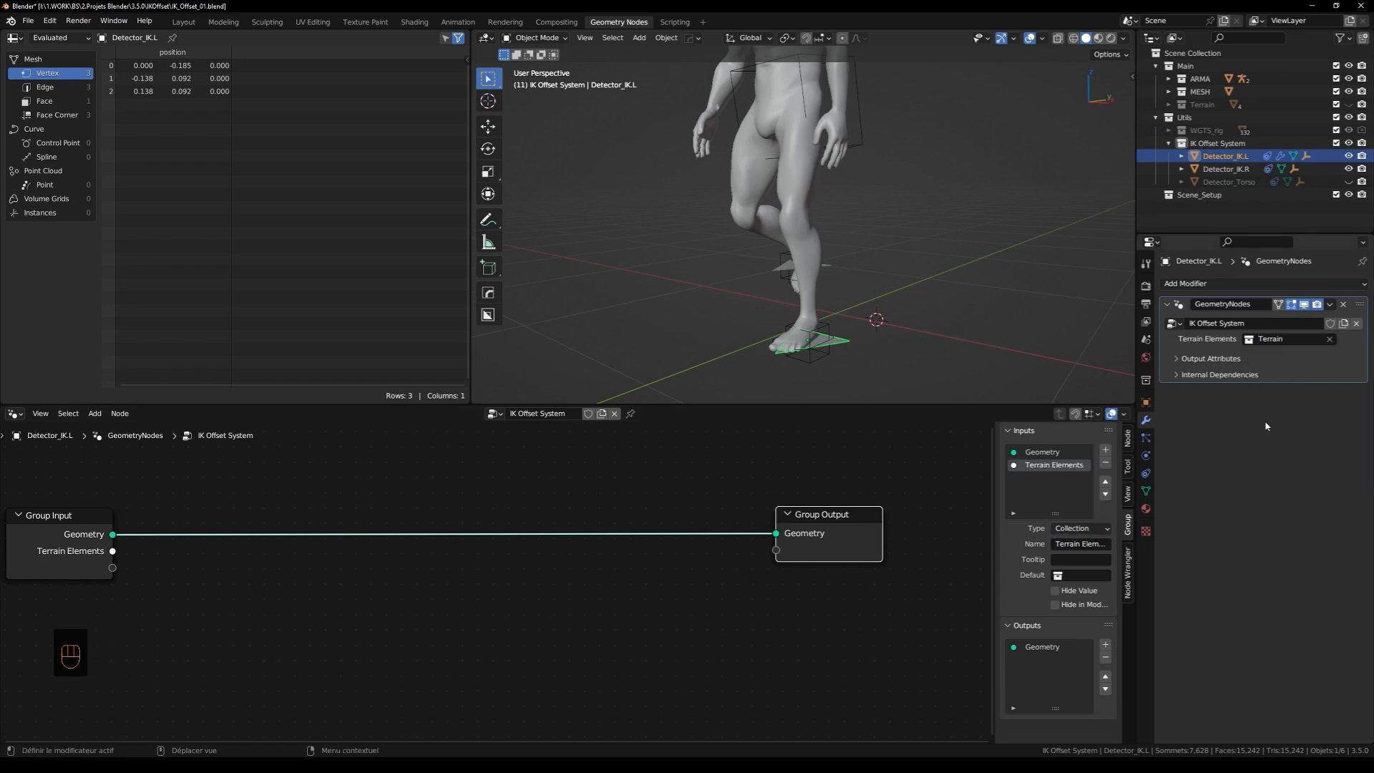
Give Detector_IK.R a Geometry Nodes modifier using the IK Offset System tree, with Terrain Elements set to the Terrain collection
{"action": "left_click", "coordinate": [826, 265]}
{"action": "left_click", "coordinate": [1190, 284]}
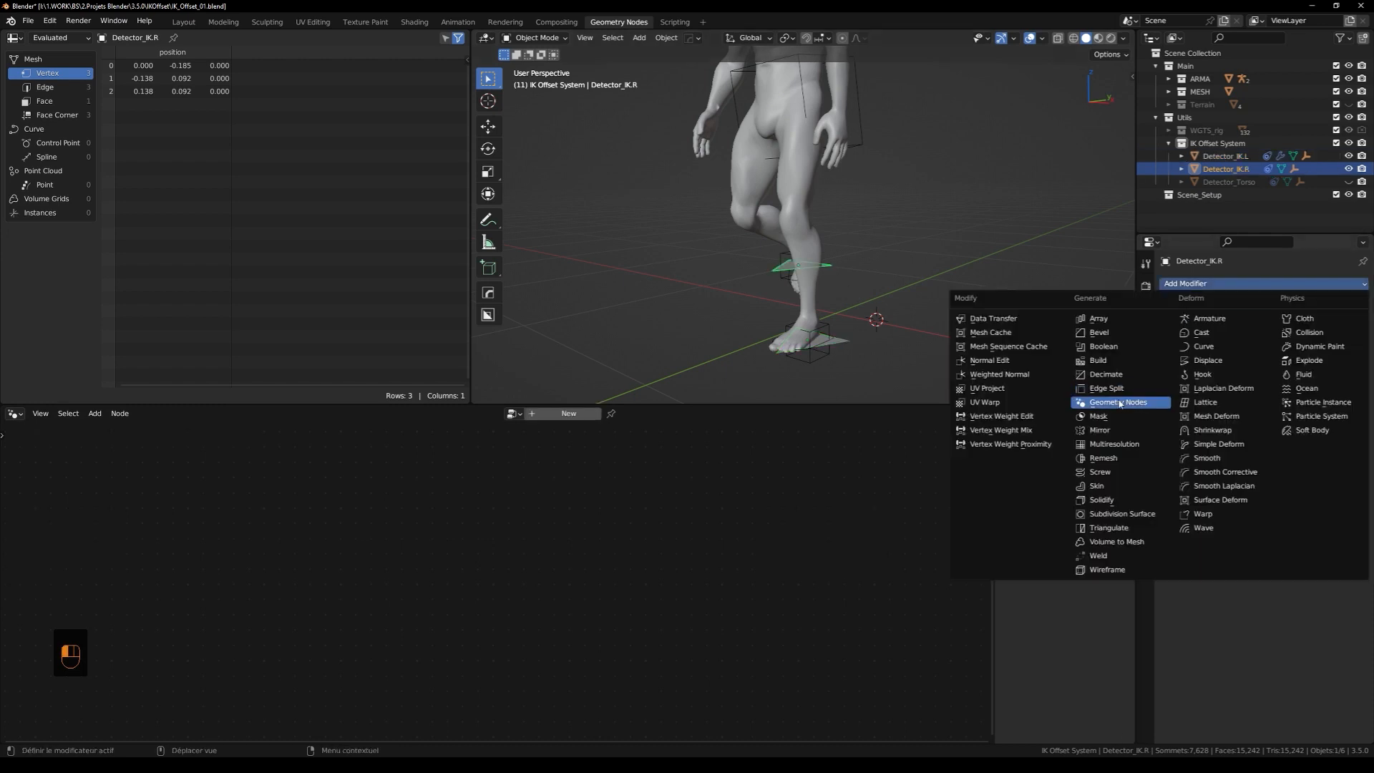
{"action": "left_click", "coordinate": [1120, 403]}
{"action": "left_click", "coordinate": [1169, 324]}
{"action": "left_click", "coordinate": [1223, 360]}
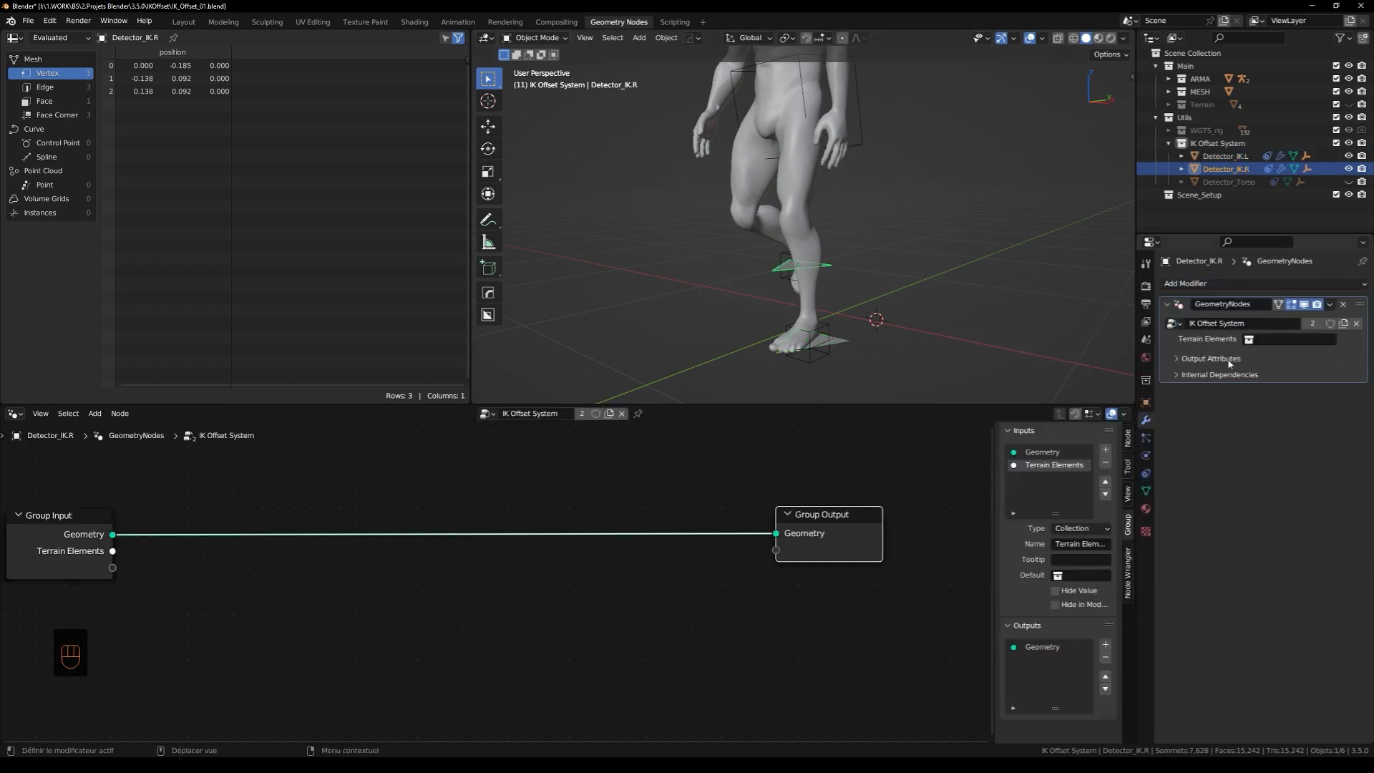
{"action": "left_click", "coordinate": [1288, 339]}
{"action": "left_click", "coordinate": [1267, 423]}
Insert a Set Position node on the geometry link just before Group Output
{"action": "scroll", "coordinate": [787, 549], "scroll_direction": "down", "scroll_amount": 2}
{"action": "middle_click_drag", "start_coordinate": [674, 567], "coordinate": [779, 513]}
{"action": "middle_click_drag", "start_coordinate": [863, 236], "coordinate": [810, 249]}
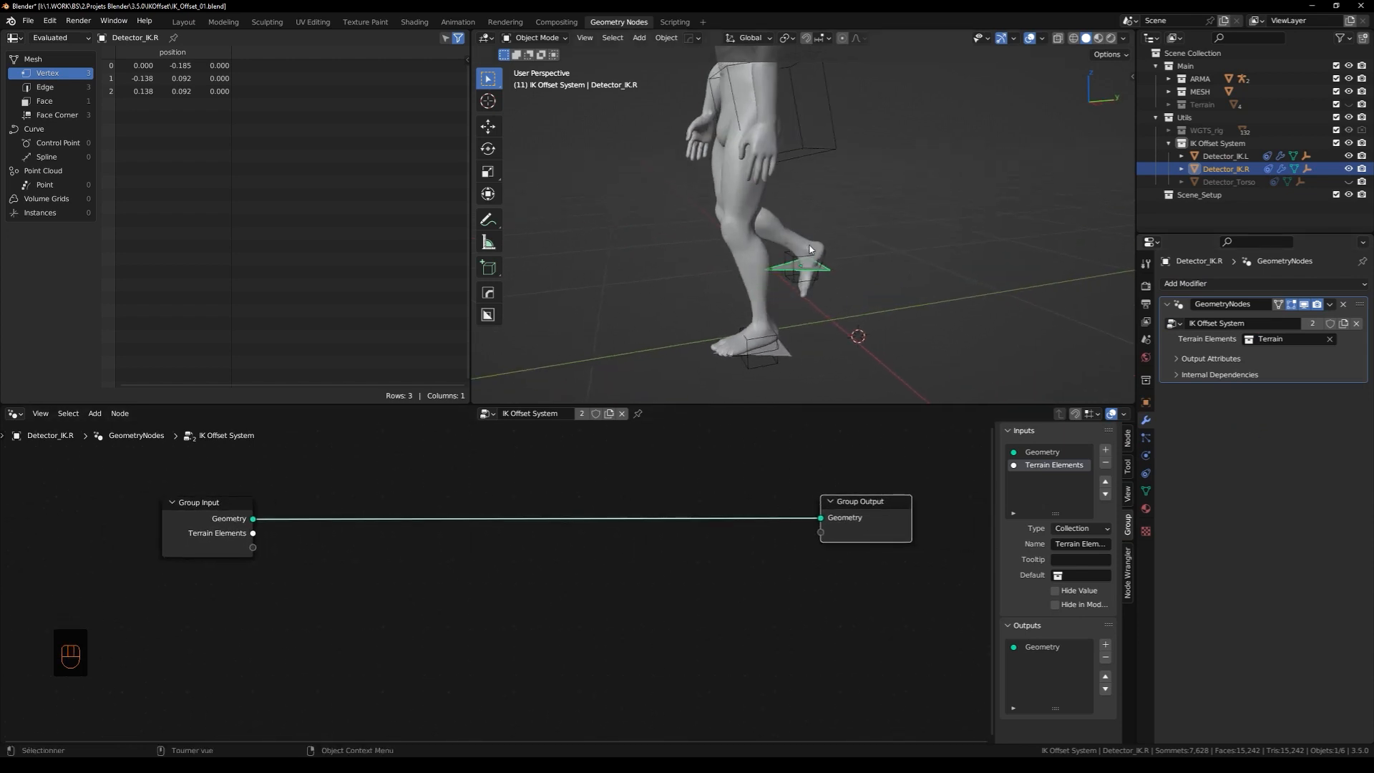
{"action": "middle_click_drag", "start_coordinate": [723, 575], "coordinate": [695, 558]}
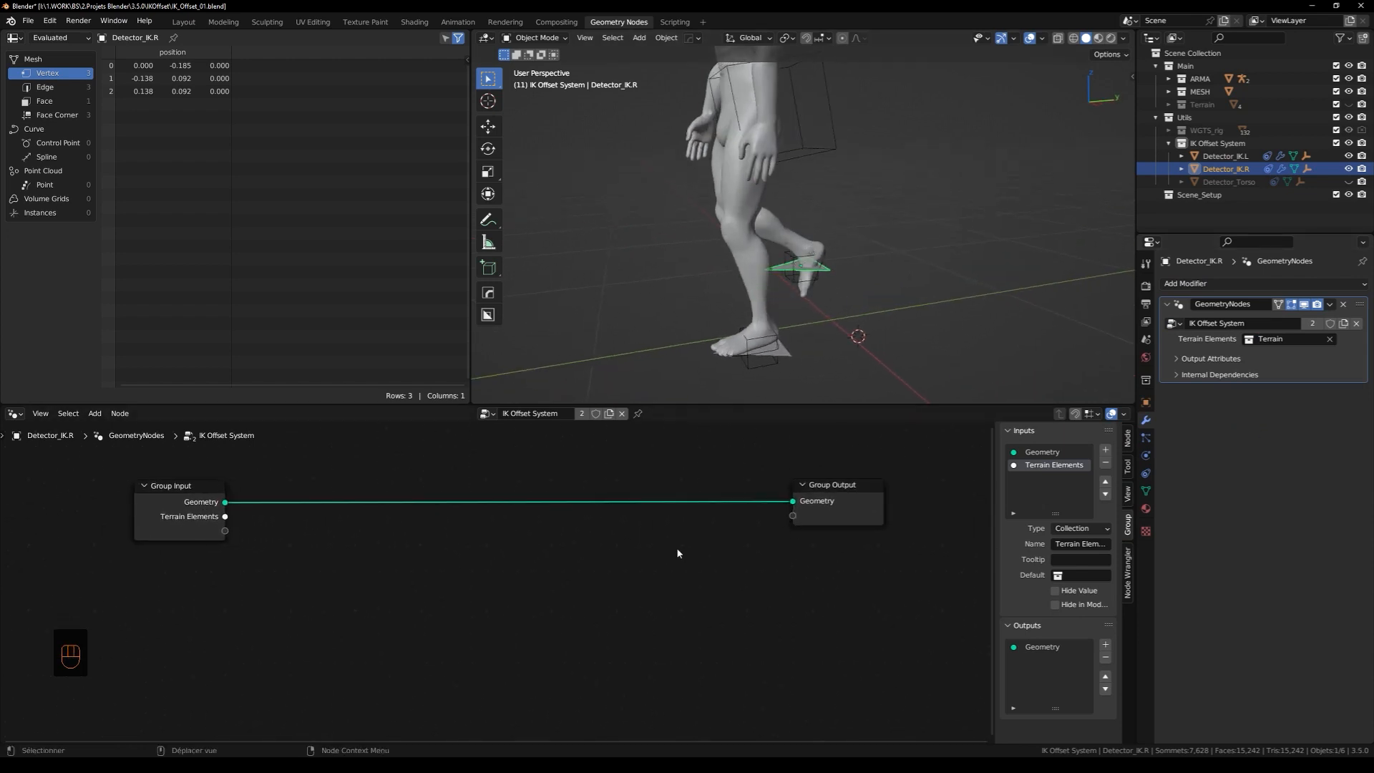
{"action": "key", "text": "ctrl+a"}
{"action": "type", "text": "se"}
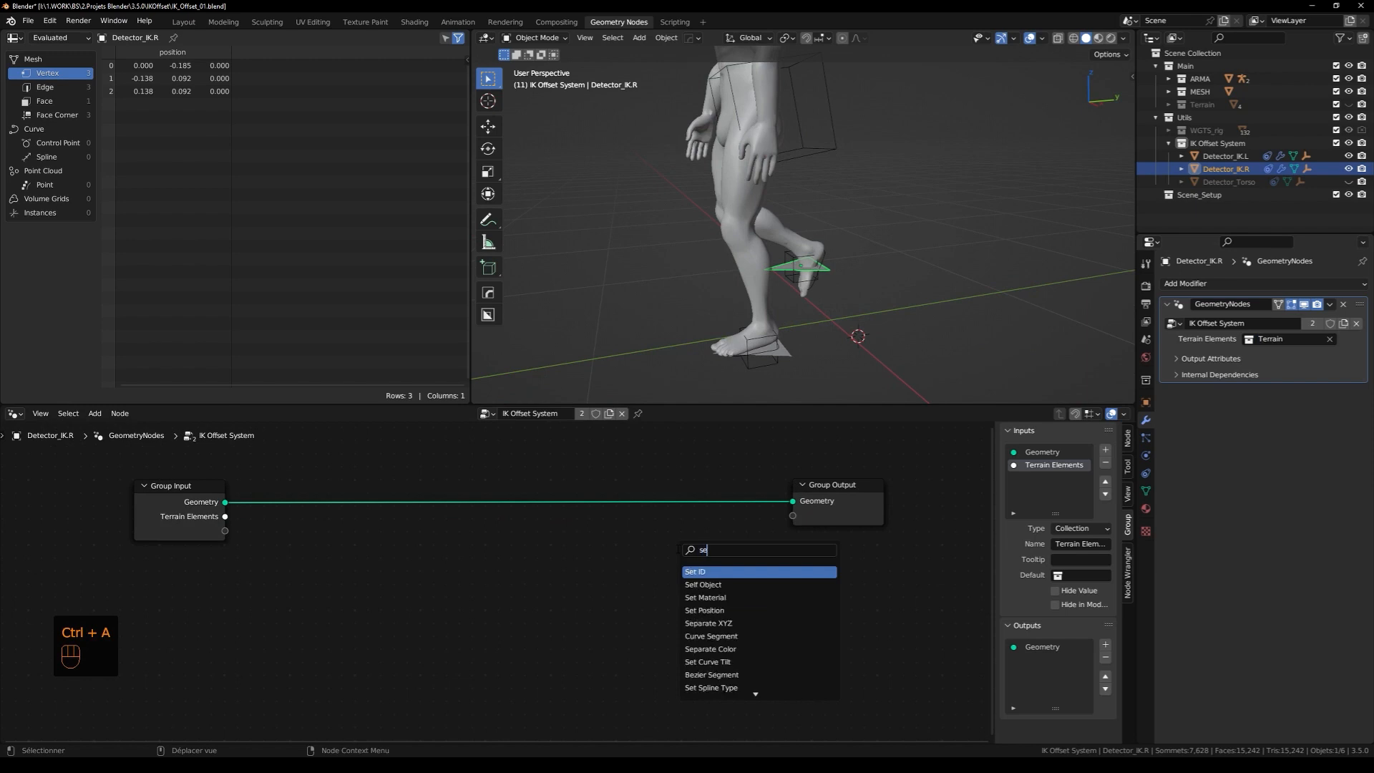
{"action": "type", "text": "t pos"}
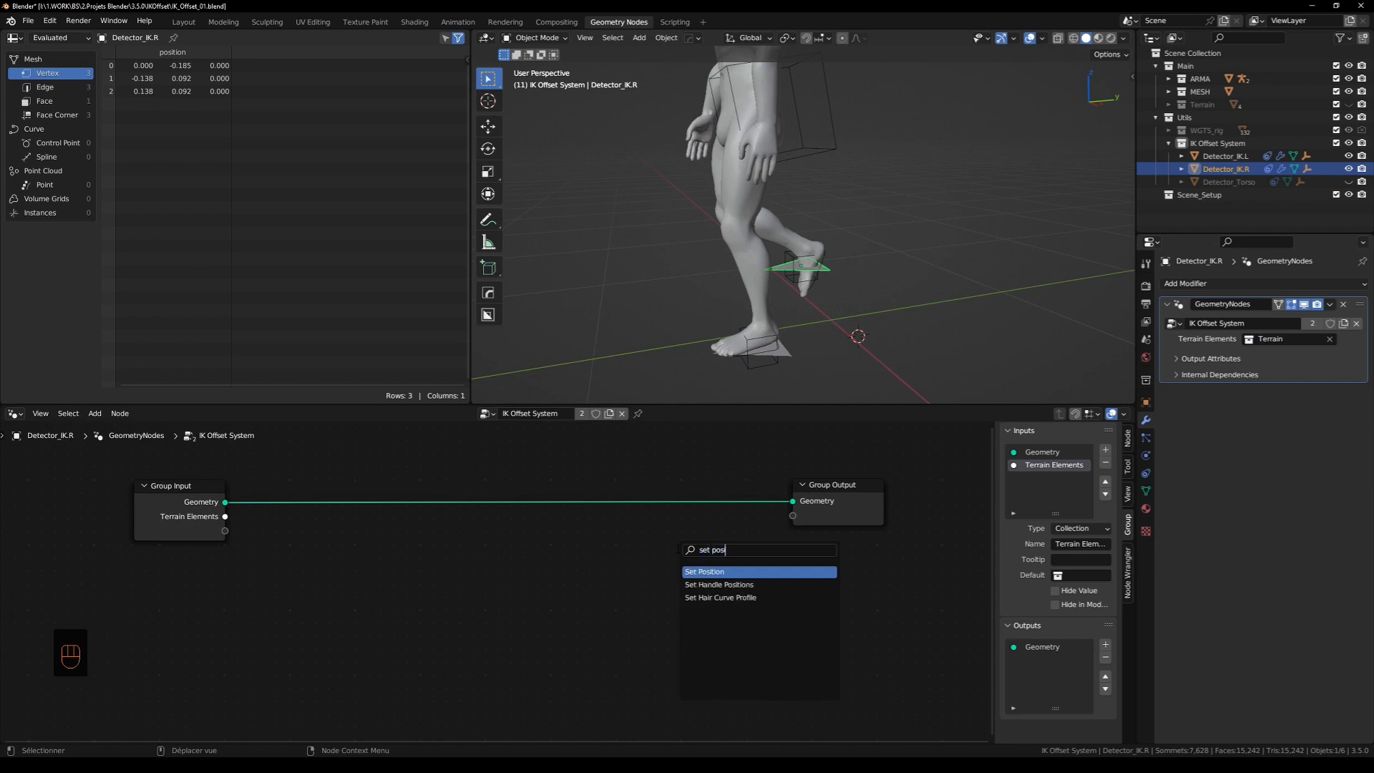
{"action": "key", "text": "Return"}
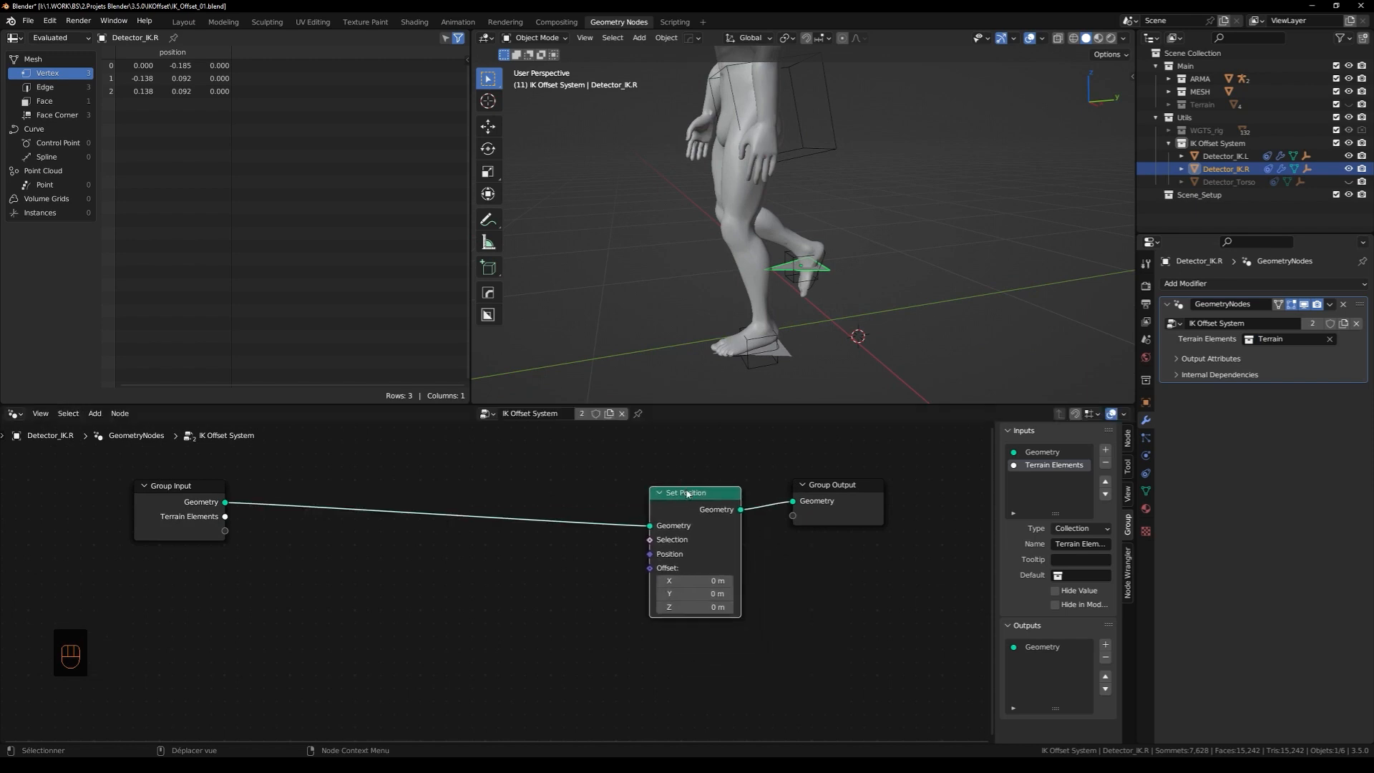
{"action": "left_click", "coordinate": [716, 473]}
Add a Raycast node below the geometry link, between Group Input and Set Position
{"action": "middle_click_drag", "start_coordinate": [423, 552], "coordinate": [519, 539]}
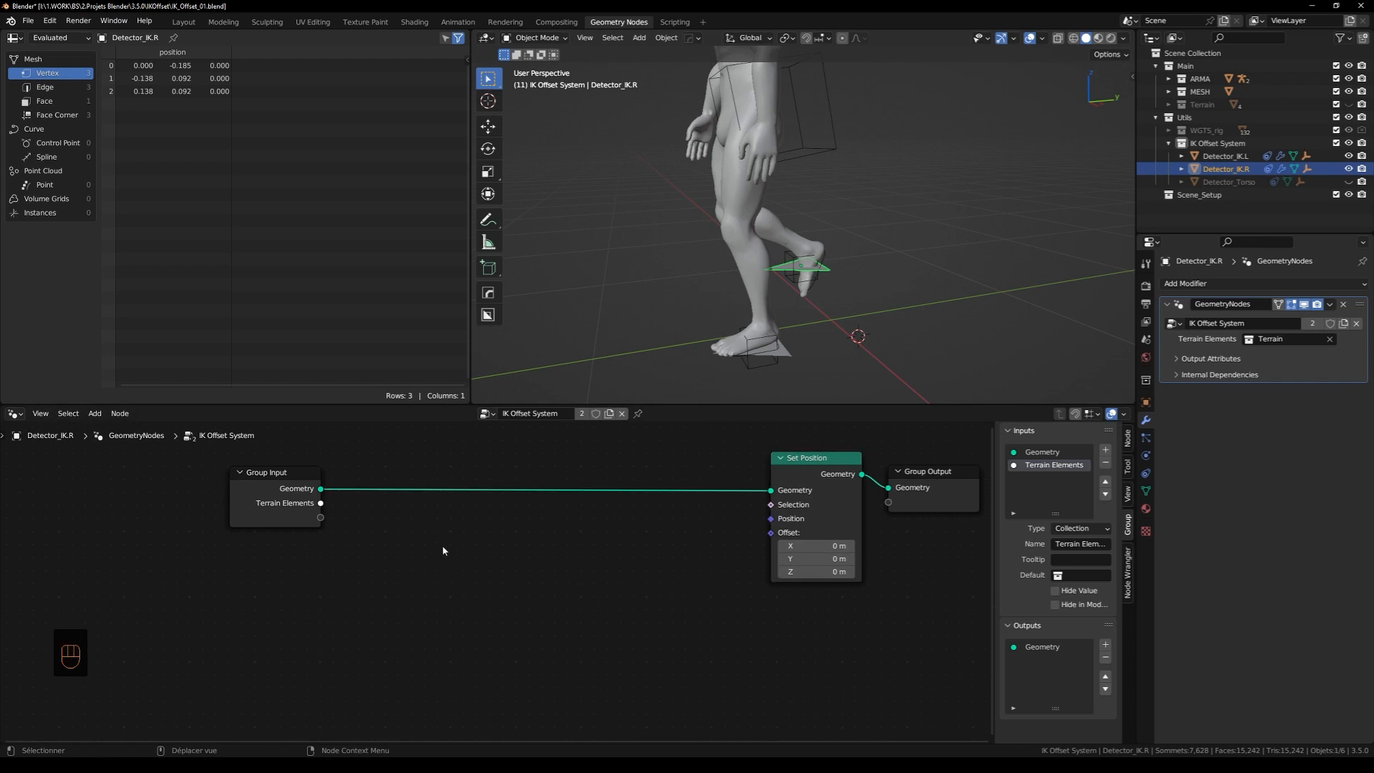
{"action": "key", "text": "ctrl+a"}
{"action": "type", "text": "rayc"}
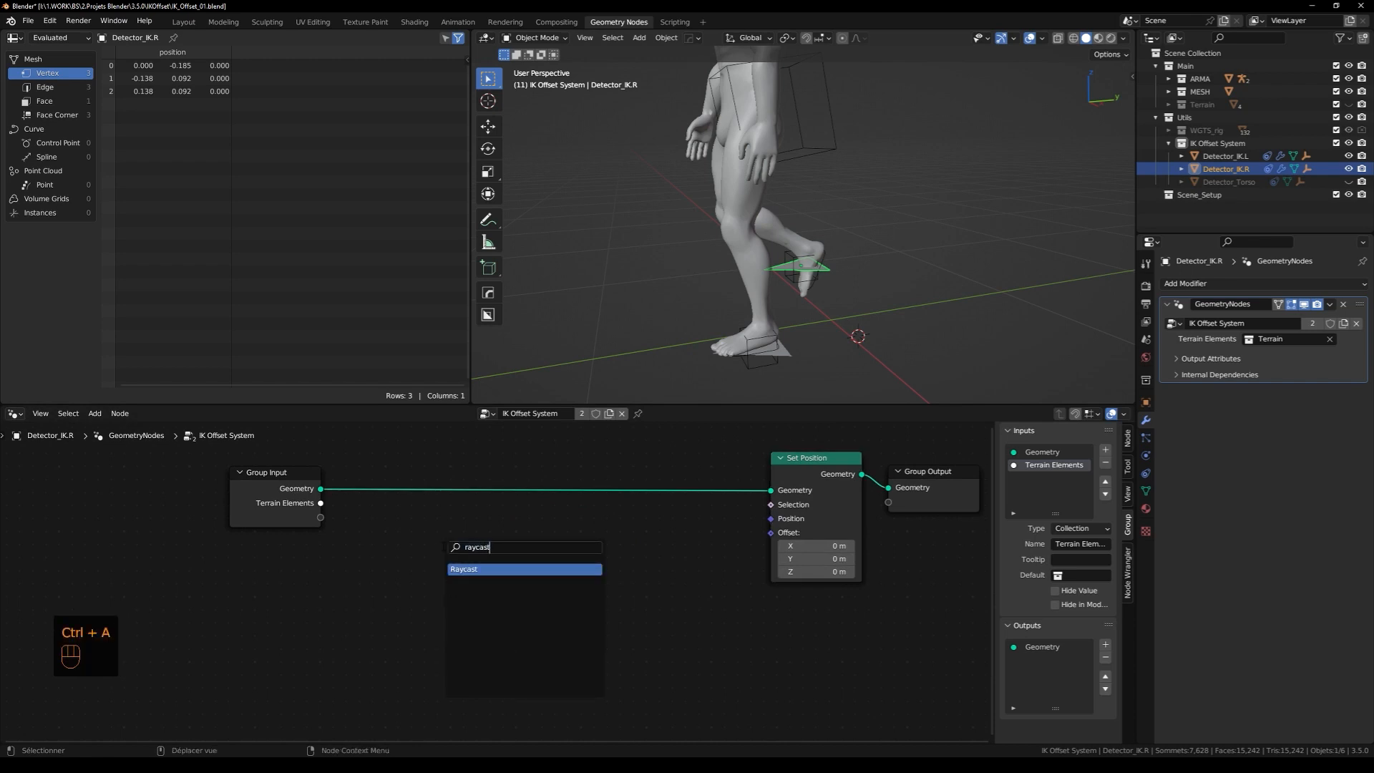
{"action": "key", "text": "Return"}
{"action": "left_click", "coordinate": [431, 514]}
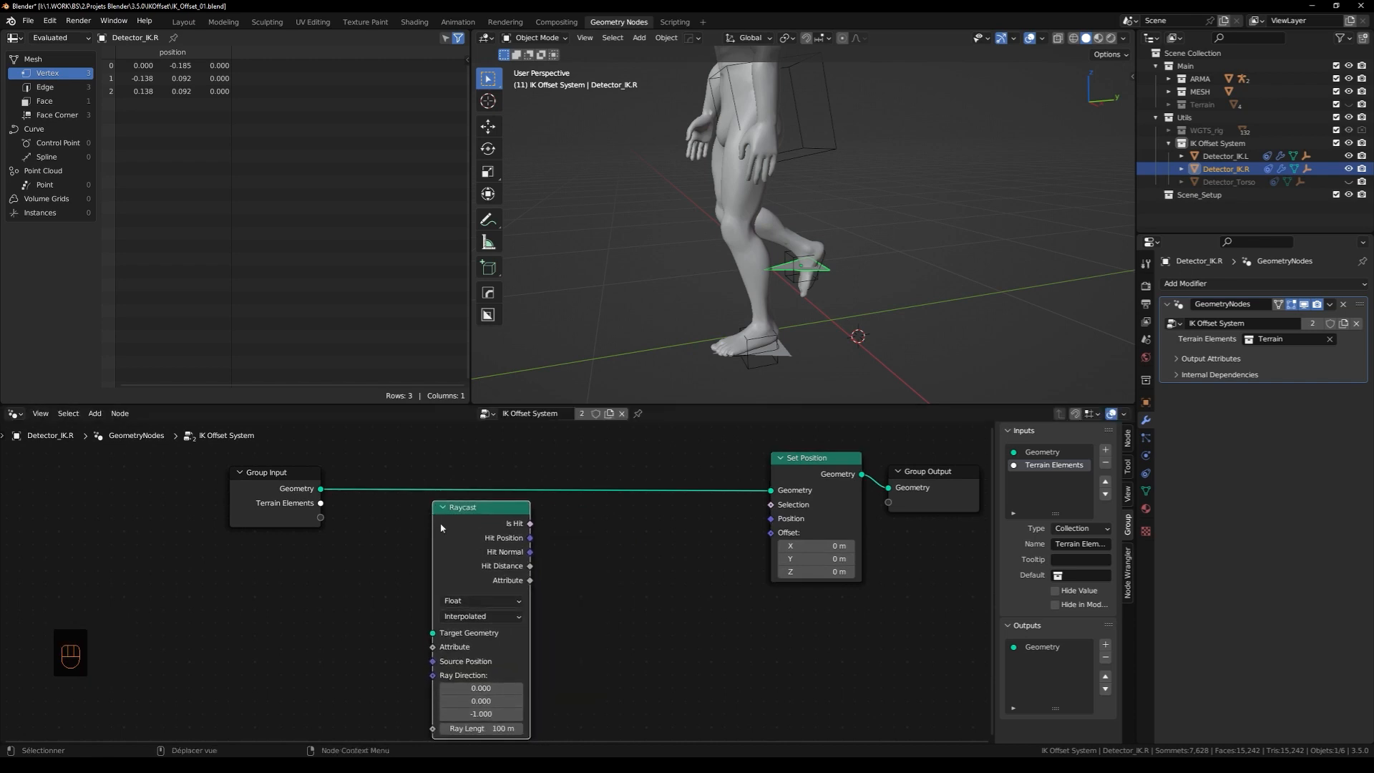
Add a Collection Info node fed by the Terrain Elements input, spacing Group Input and Raycast apart to make room
{"action": "middle_click_drag", "start_coordinate": [441, 551], "coordinate": [573, 518]}
{"action": "scroll", "coordinate": [528, 524], "scroll_direction": "up", "scroll_amount": 3}
{"action": "middle_click_drag", "start_coordinate": [533, 608], "coordinate": [518, 573]}
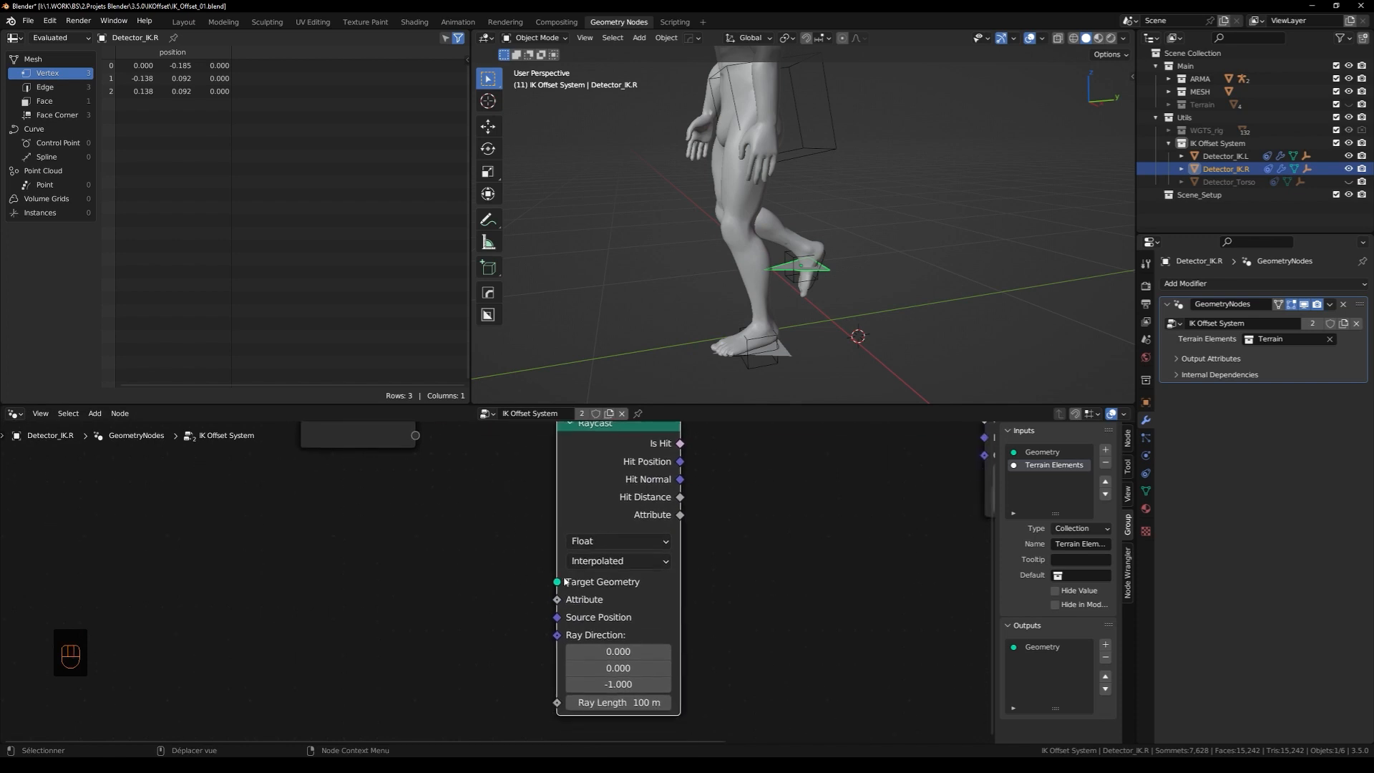
{"action": "left_click_drag", "start_coordinate": [565, 583], "coordinate": [486, 581]}
{"action": "key", "text": "ctrl+v"}
{"action": "middle_click_drag", "start_coordinate": [426, 485], "coordinate": [447, 580]}
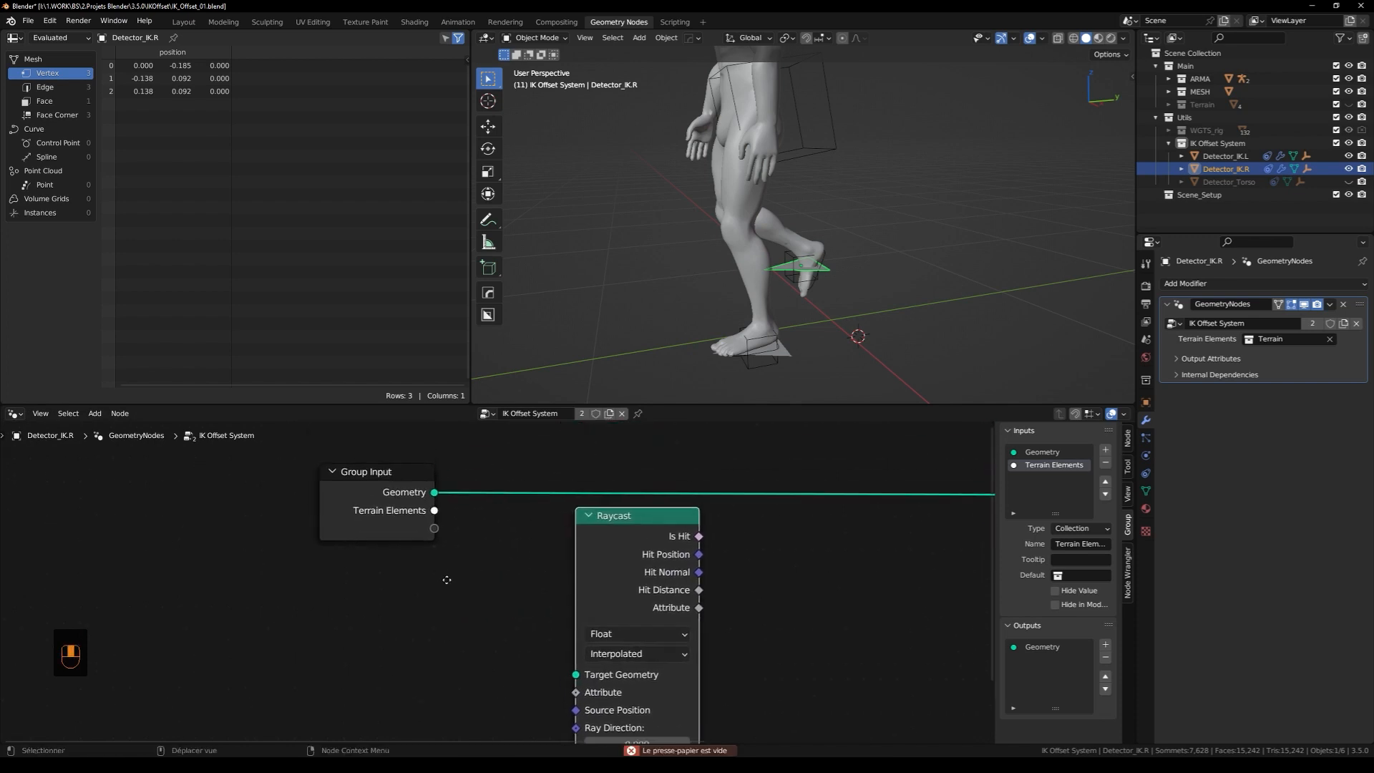
{"action": "scroll", "coordinate": [447, 580], "scroll_direction": "down", "scroll_amount": 1}
{"action": "left_click_drag", "start_coordinate": [603, 551], "coordinate": [664, 563]}
{"action": "left_click_drag", "start_coordinate": [386, 500], "coordinate": [293, 555]}
{"action": "left_click", "coordinate": [358, 572]}
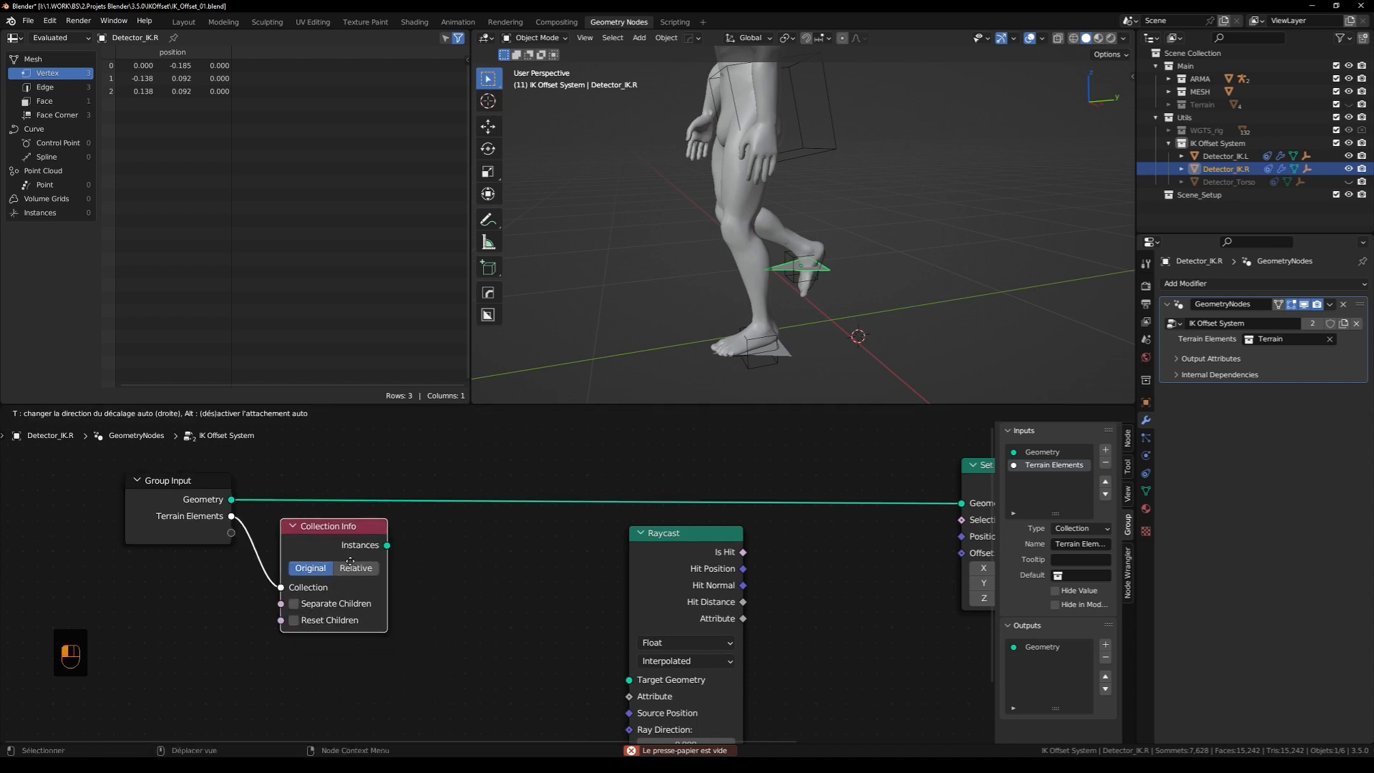
{"action": "left_click", "coordinate": [350, 561]}
Preview the Collection Info output through a Viewer node while playing the walk animation, and return to the first frame
{"action": "middle_click_drag", "start_coordinate": [374, 556], "coordinate": [456, 506]}
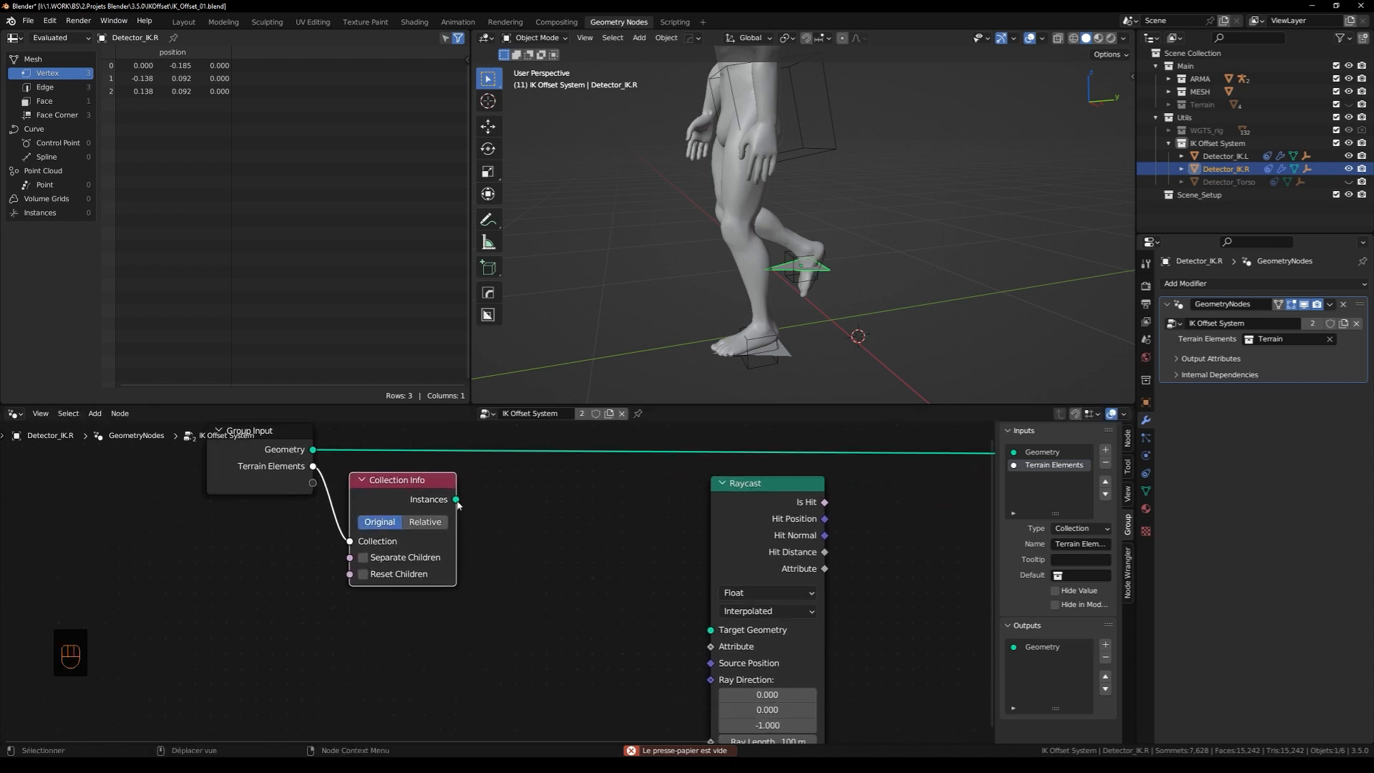
{"action": "left_click", "coordinate": [417, 490], "text": "ctrl+shift"}
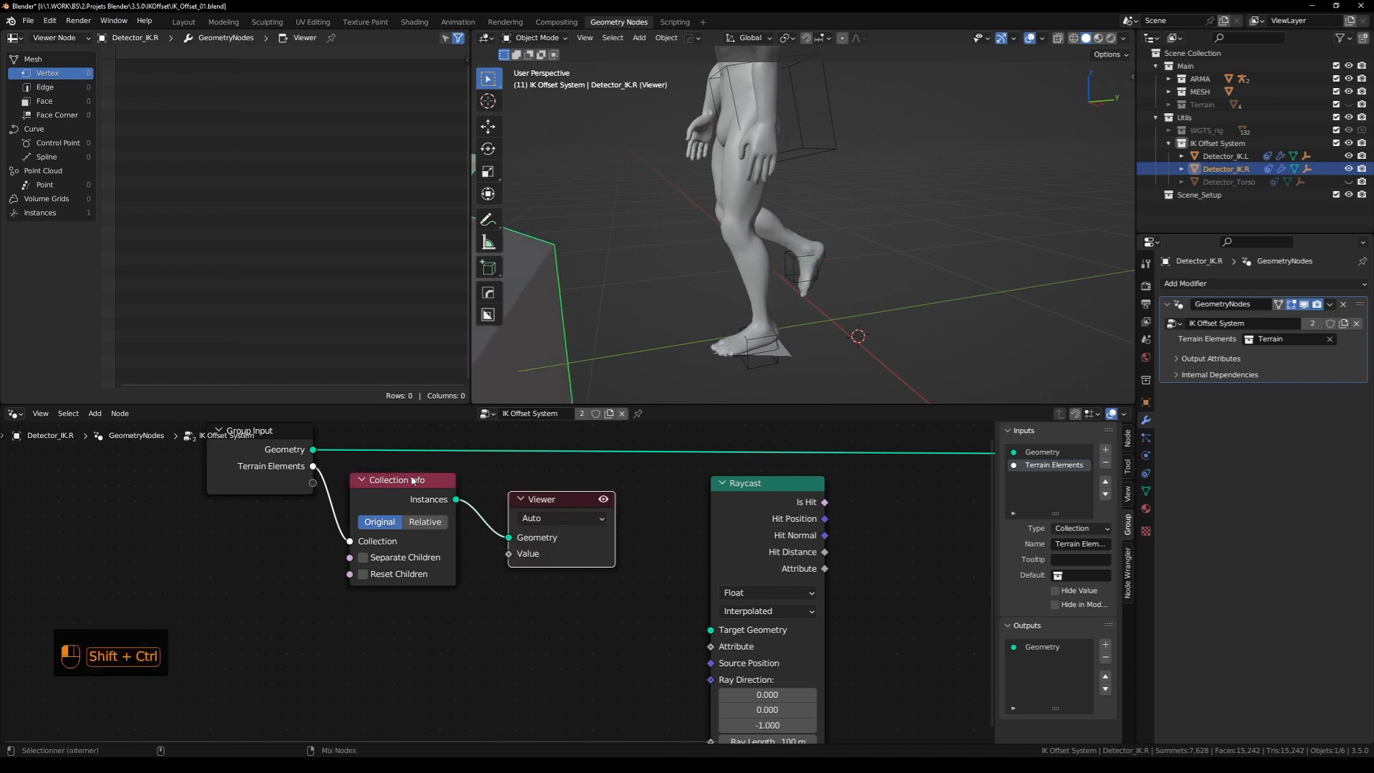
{"action": "key", "text": "space"}
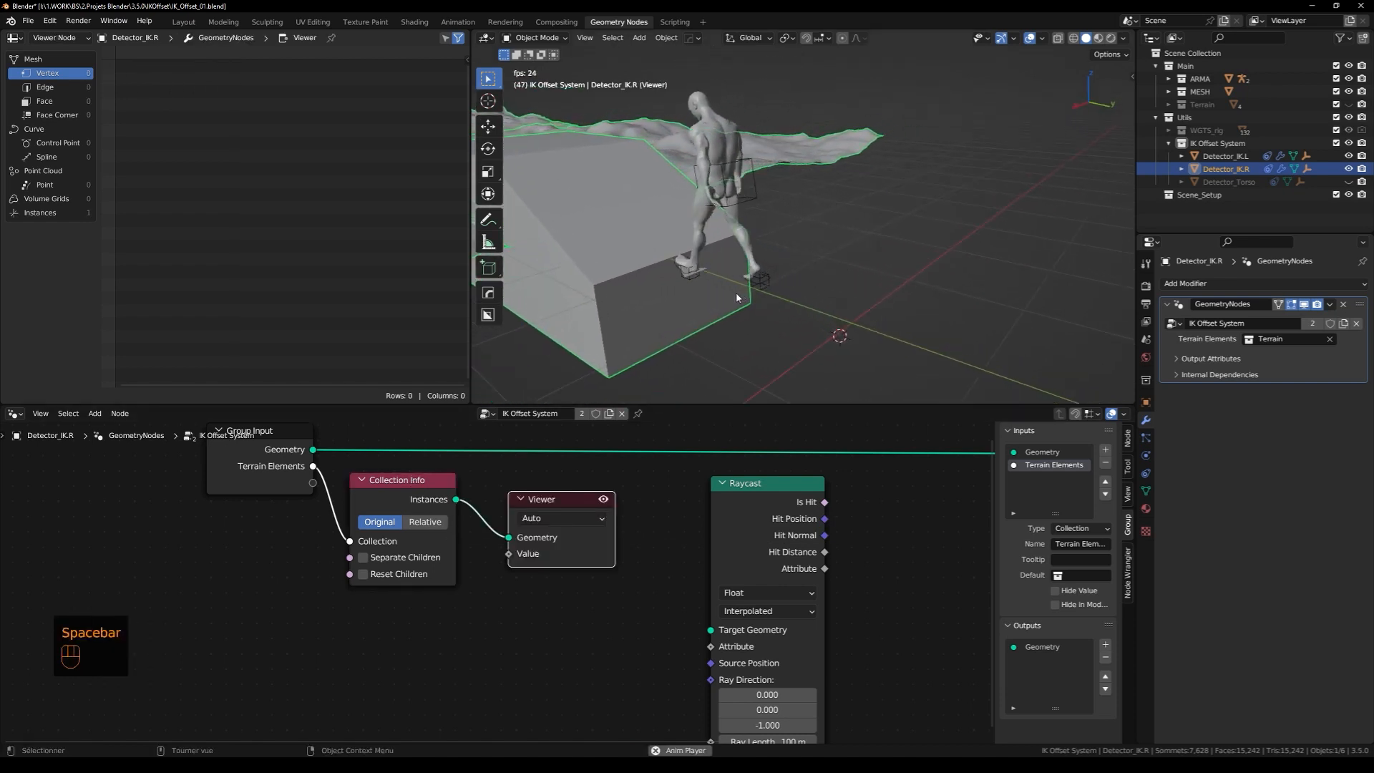
{"action": "key", "text": "space"}
{"action": "key", "text": "shift+Left"}
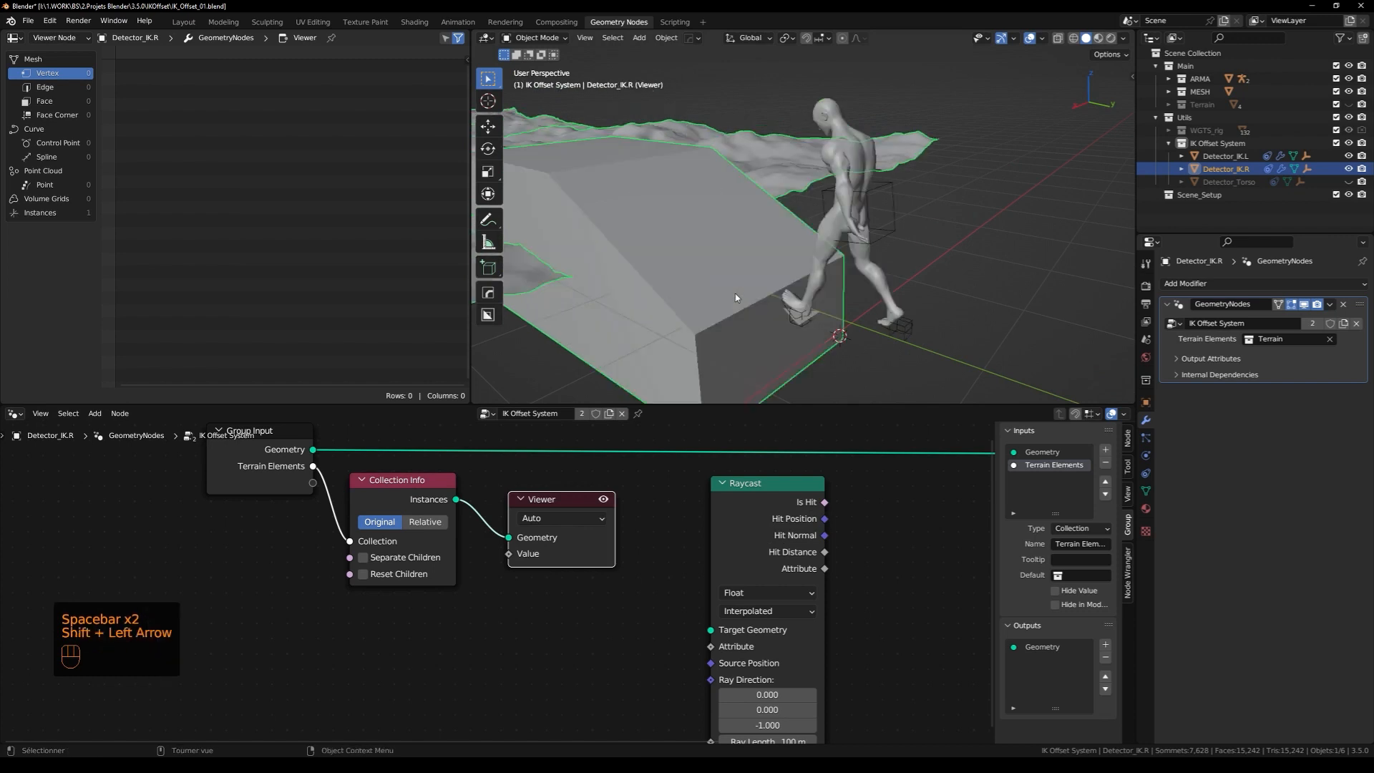
{"action": "middle_click_drag", "start_coordinate": [654, 226], "coordinate": [726, 213]}
Switch Collection Info to Relative, replay the walk animation to check the terrain, and inspect its instances in the spreadsheet
{"action": "left_click", "coordinate": [422, 525]}
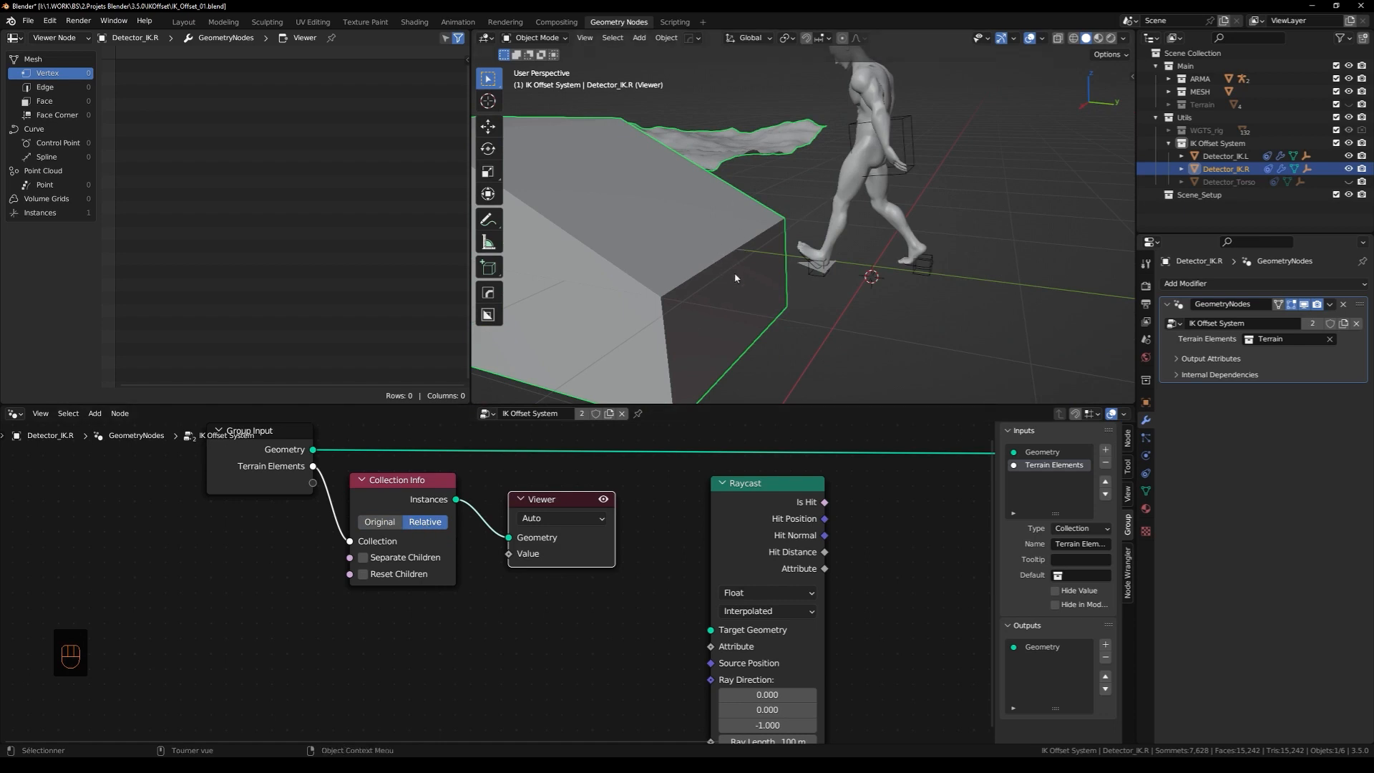
{"action": "key", "text": "space"}
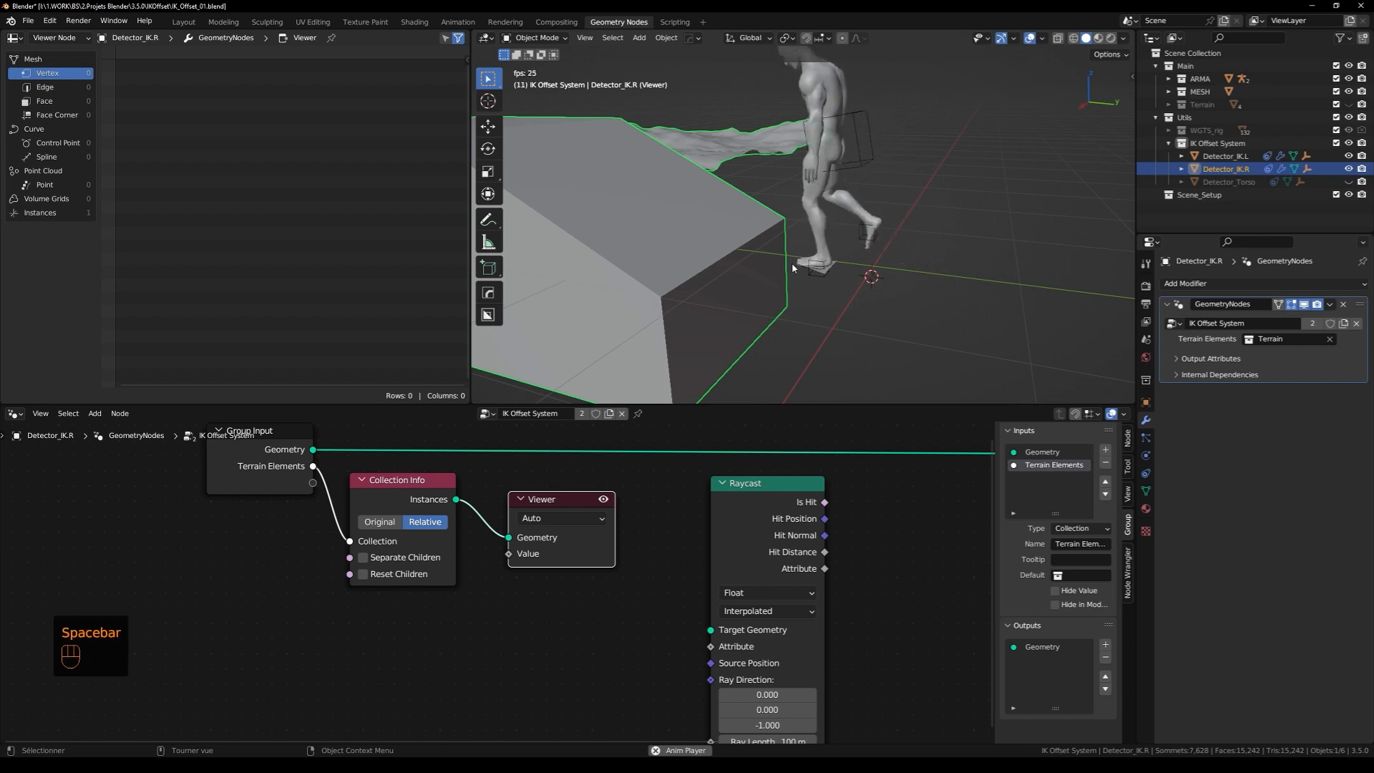
{"action": "left_click", "coordinate": [46, 213]}
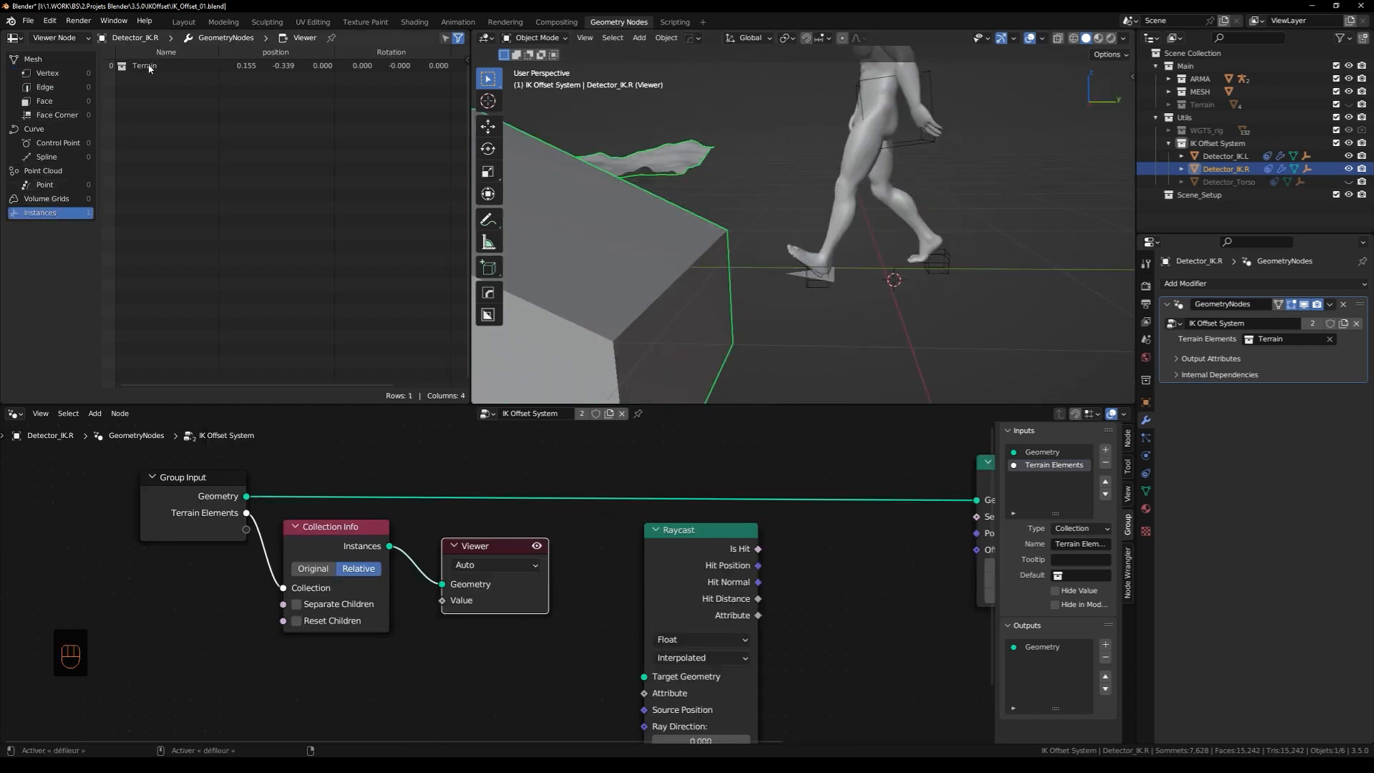
{"action": "middle_click_drag", "start_coordinate": [659, 694], "coordinate": [590, 660]}
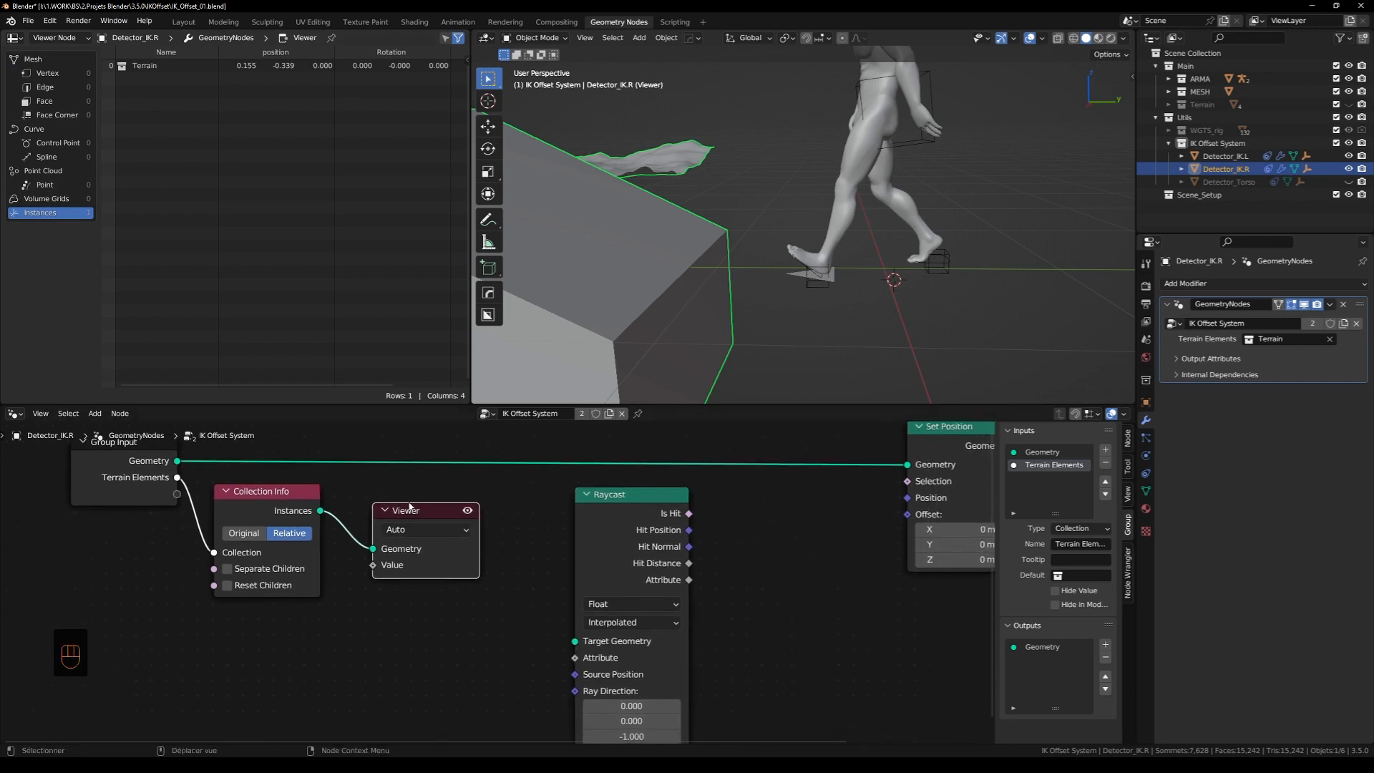
Remove the Viewer node and connect Collection Info's Instances through a Realize Instances node to Raycast's Target Geometry
{"action": "key", "text": "Delete"}
{"action": "left_click_drag", "start_coordinate": [319, 510], "coordinate": [574, 641]}
{"action": "key", "text": "ctrl+a"}
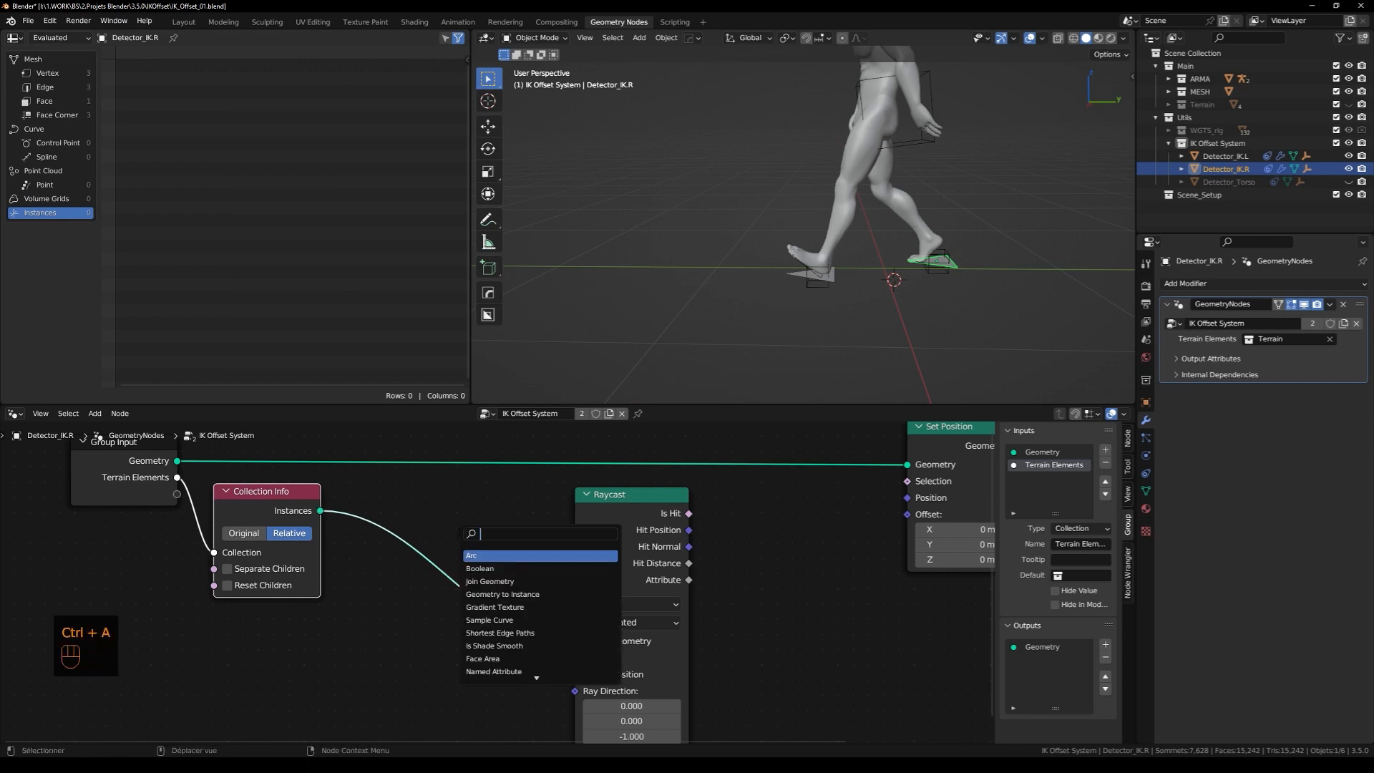
{"action": "type", "text": "reali"}
{"action": "key", "text": "Return"}
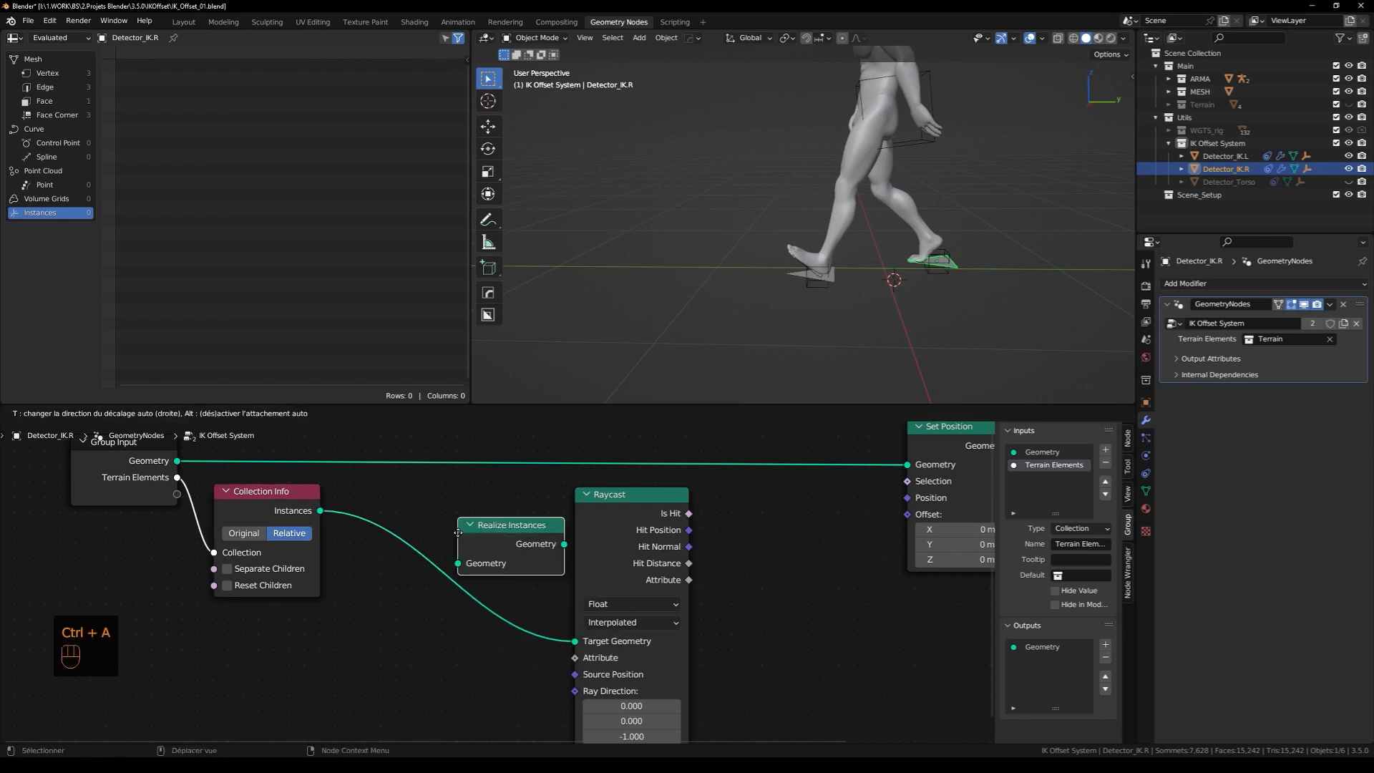
{"action": "left_click", "coordinate": [409, 516]}
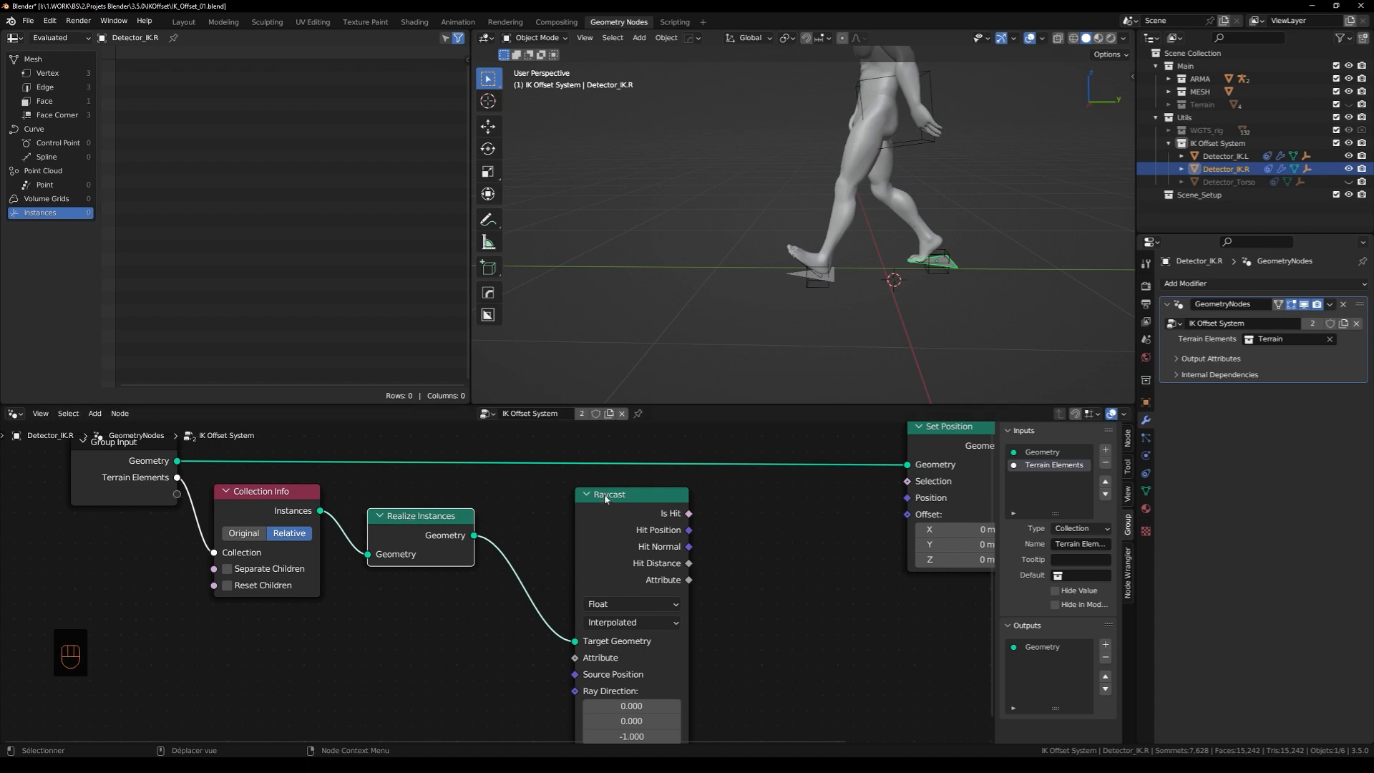
{"action": "left_click_drag", "start_coordinate": [604, 496], "coordinate": [550, 496]}
Add a Position input node below Collection Info, on the input side of Raycast
{"action": "middle_click_drag", "start_coordinate": [737, 612], "coordinate": [813, 556]}
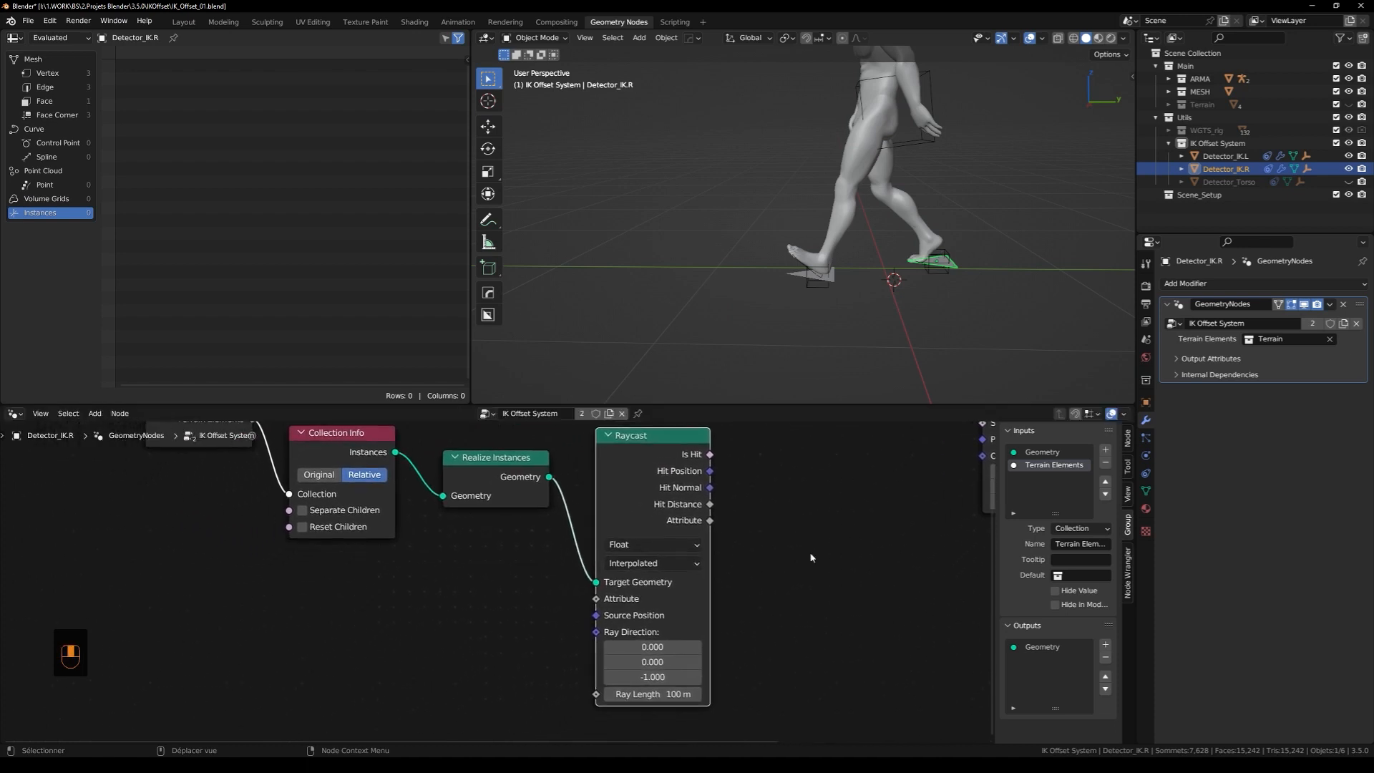
{"action": "middle_click_drag", "start_coordinate": [482, 637], "coordinate": [592, 569]}
{"action": "middle_click_drag", "start_coordinate": [459, 555], "coordinate": [494, 593]}
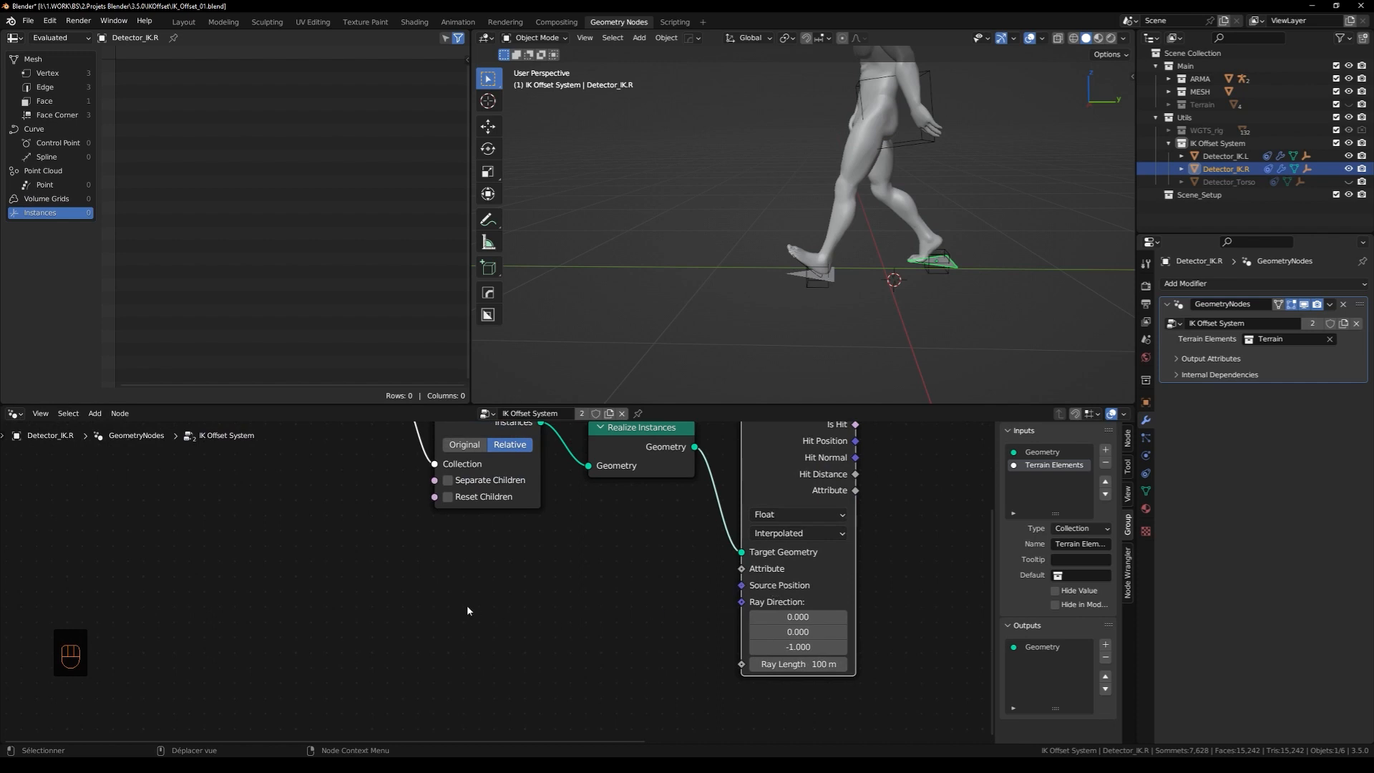
{"action": "middle_click_drag", "start_coordinate": [468, 611], "coordinate": [482, 600]}
{"action": "key", "text": "ctrl+a"}
{"action": "type", "text": "po"}
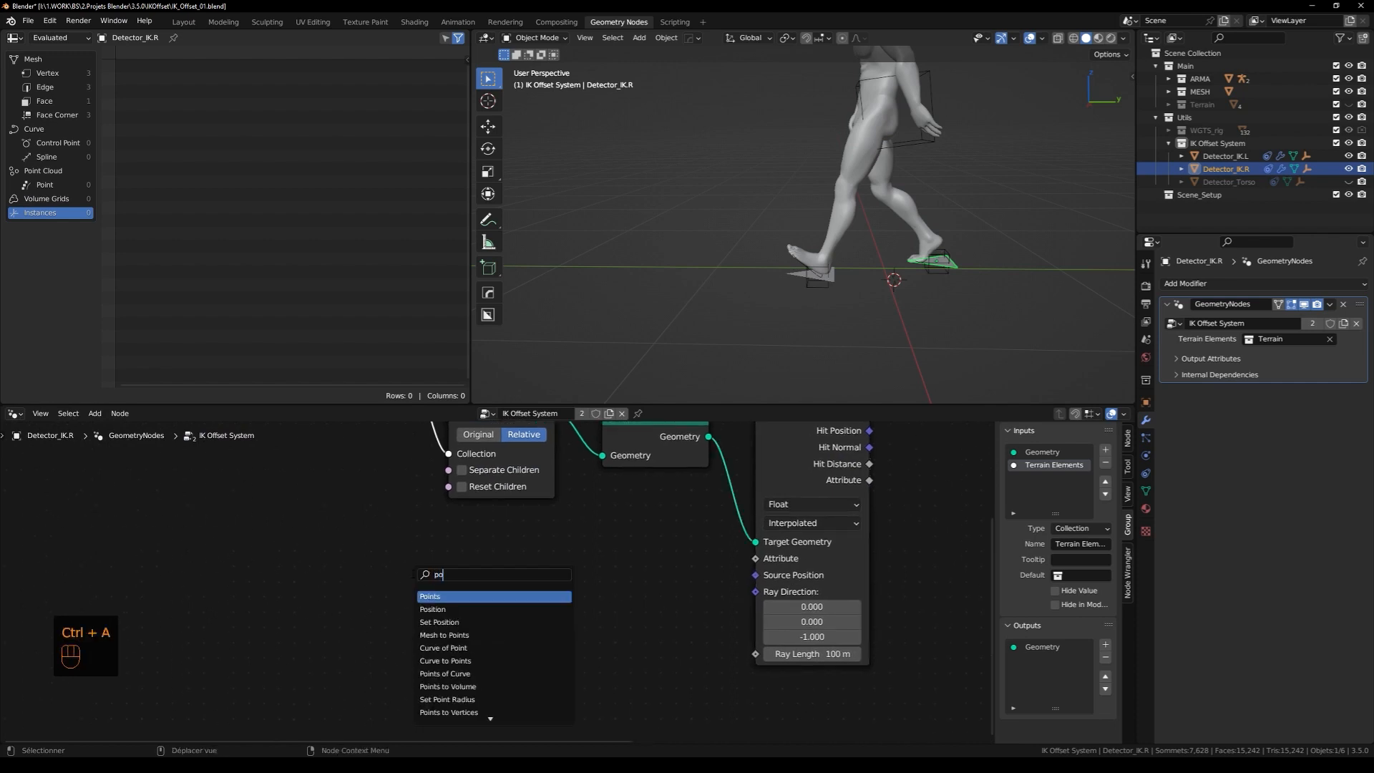
{"action": "type", "text": "si"}
{"action": "key", "text": "Return"}
{"action": "left_click", "coordinate": [338, 593]}
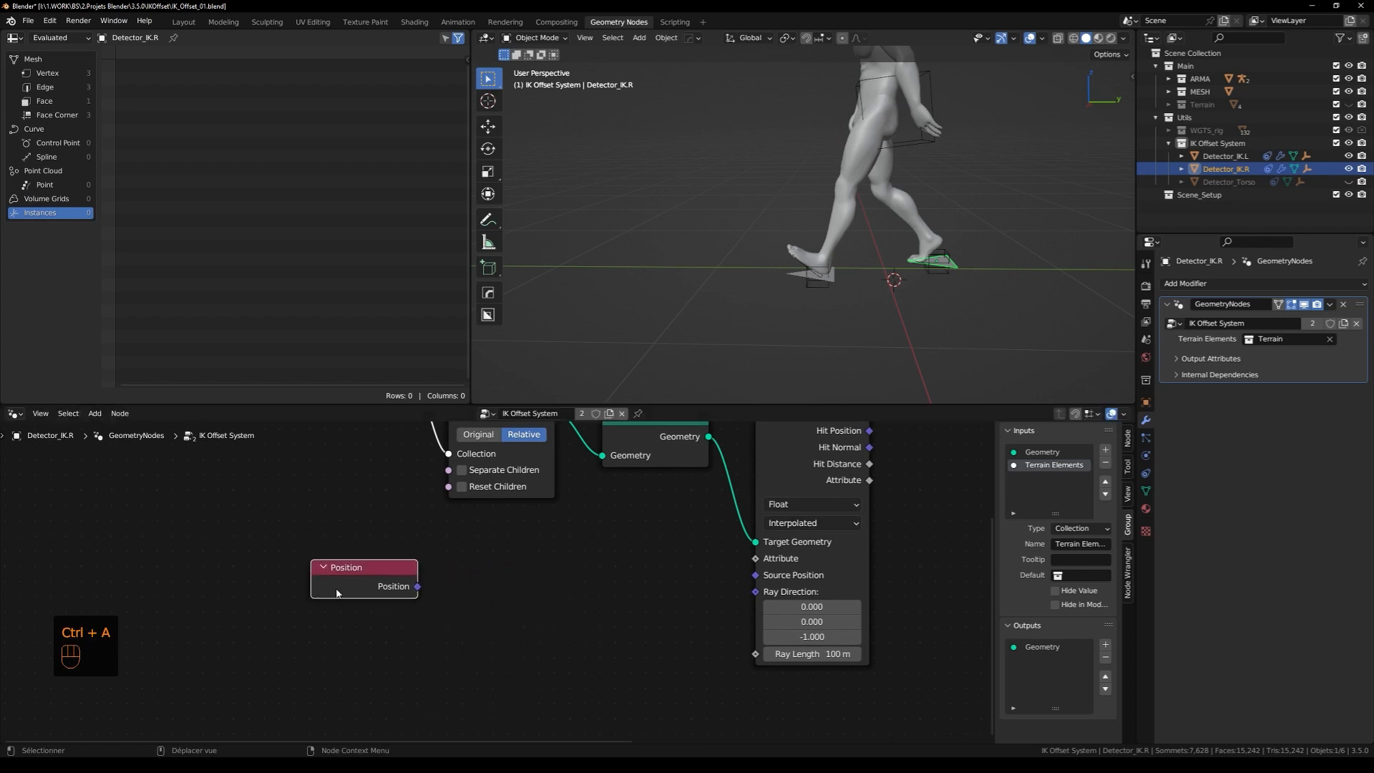
Add a Separate XYZ node fed by the Position node's output
{"action": "left_click_drag", "start_coordinate": [419, 587], "coordinate": [497, 593]}
{"action": "type", "text": "sepe"}
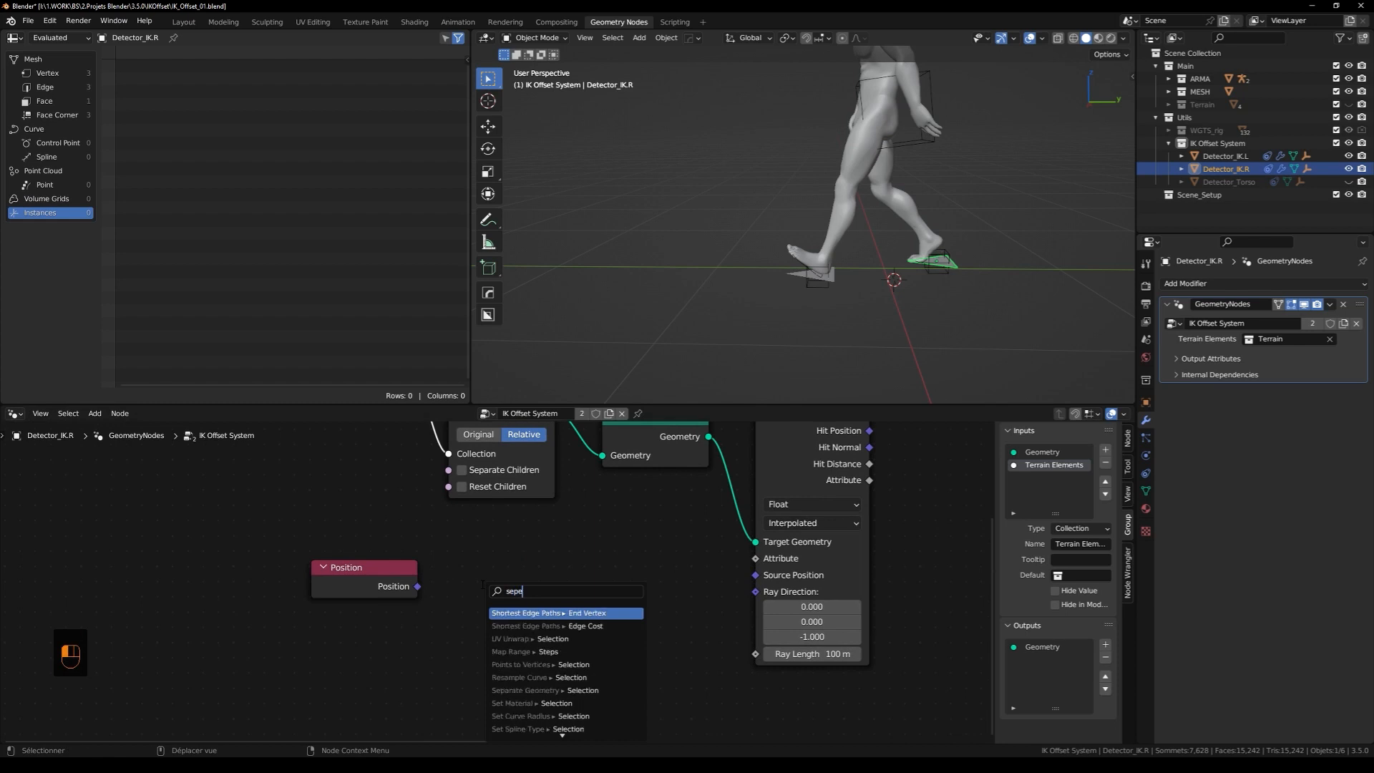
{"action": "key", "text": "Return"}
{"action": "left_click", "coordinate": [447, 567]}
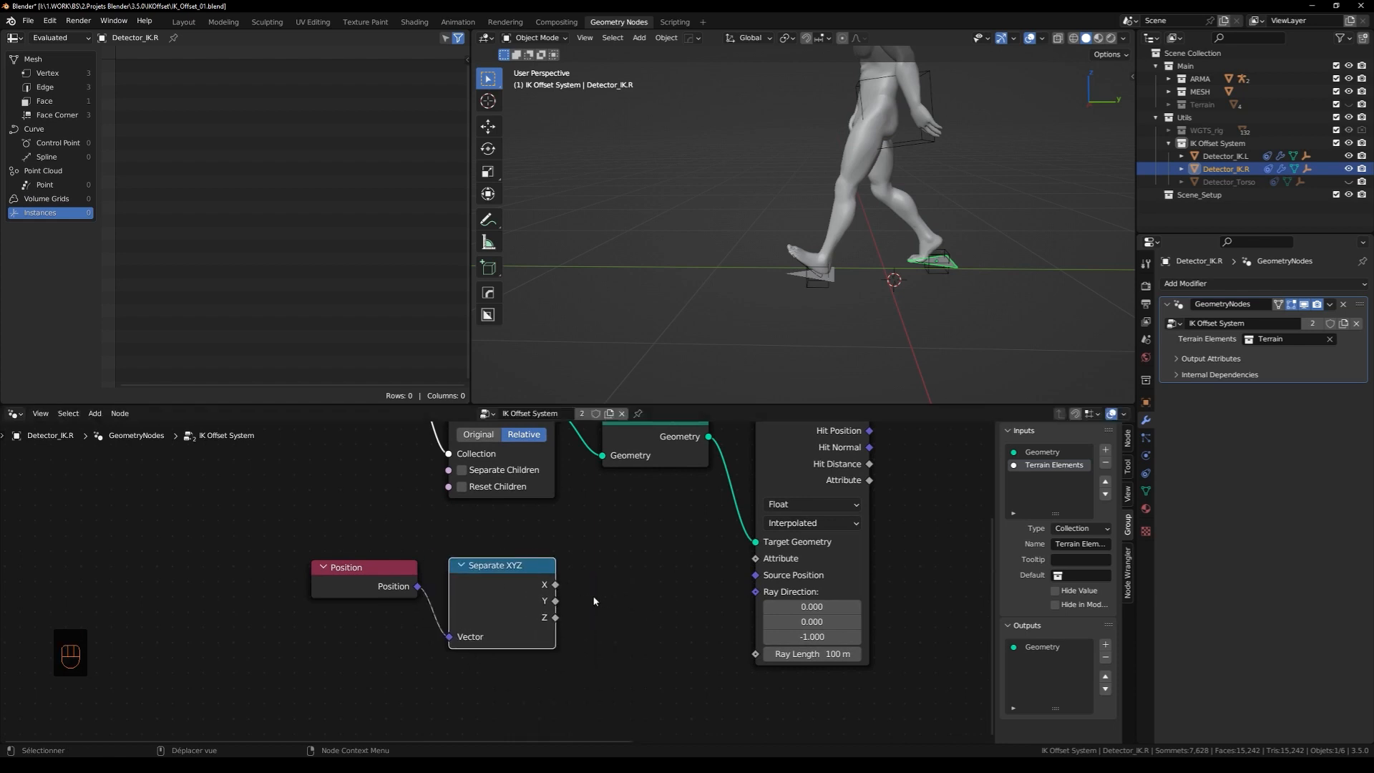
Add a Combine XYZ node, pass the separated X and Y into it, and connect its Vector to Raycast's Source Position
{"action": "left_click_drag", "start_coordinate": [556, 585], "coordinate": [625, 586]}
{"action": "type", "text": "combine"}
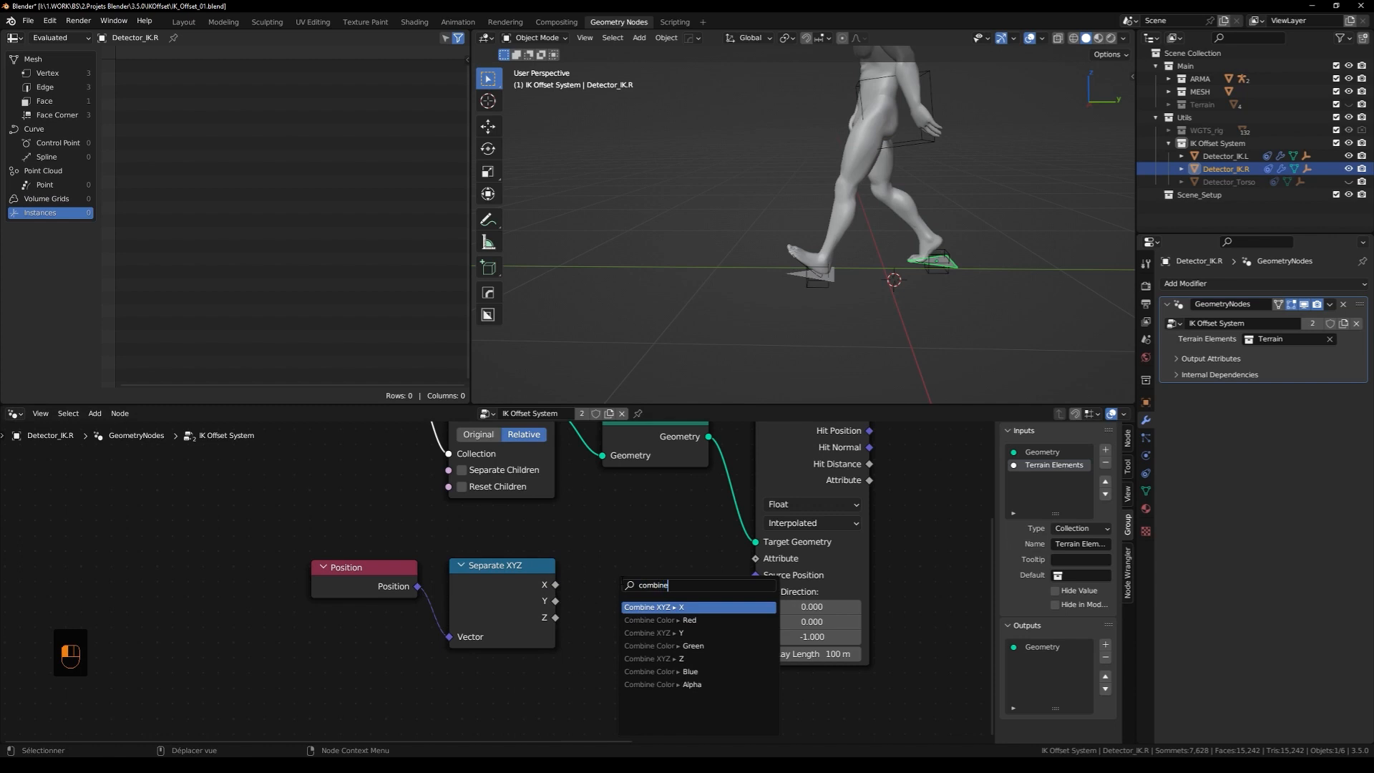
{"action": "key", "text": "Return"}
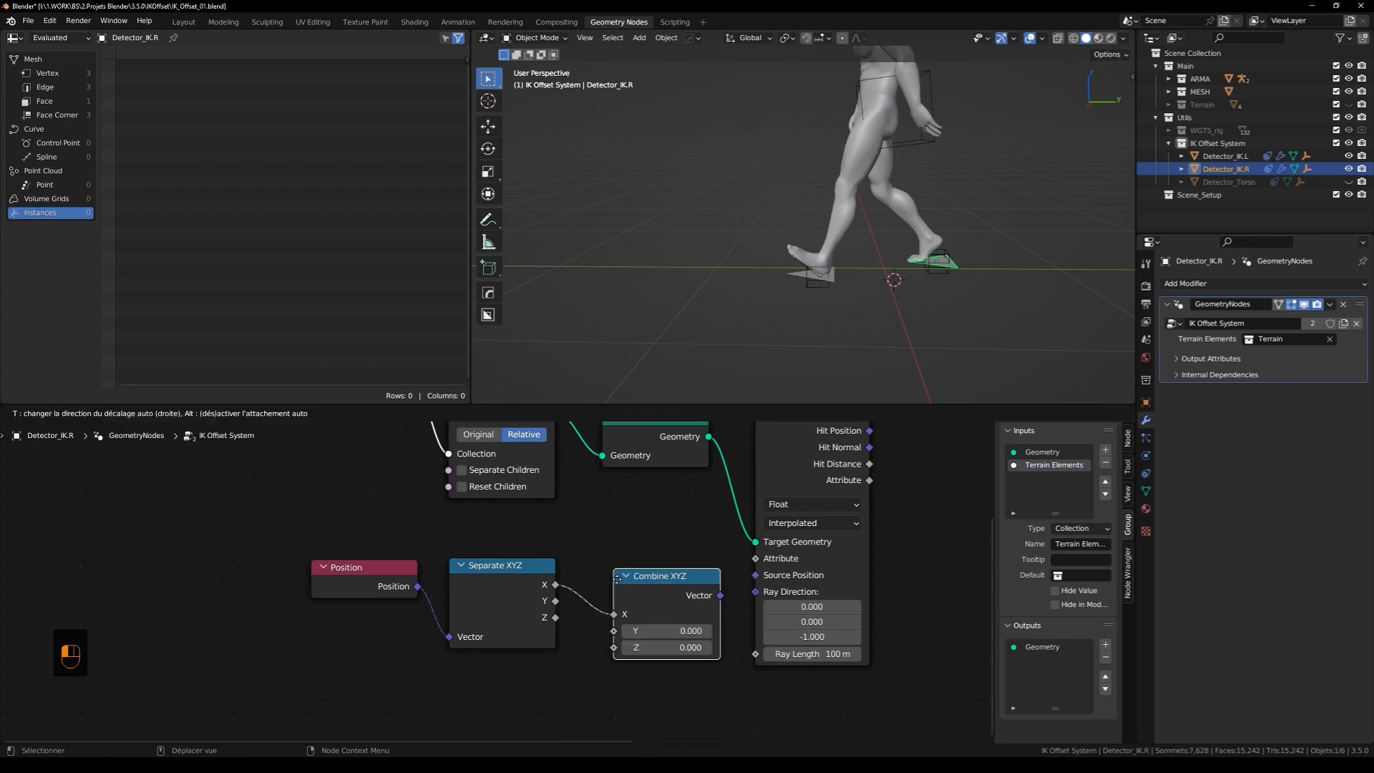
{"action": "left_click", "coordinate": [576, 616]}
{"action": "left_click_drag", "start_coordinate": [556, 601], "coordinate": [612, 625]}
{"action": "left_click_drag", "start_coordinate": [718, 589], "coordinate": [755, 575]}
{"action": "middle_click_drag", "start_coordinate": [679, 645], "coordinate": [566, 612]}
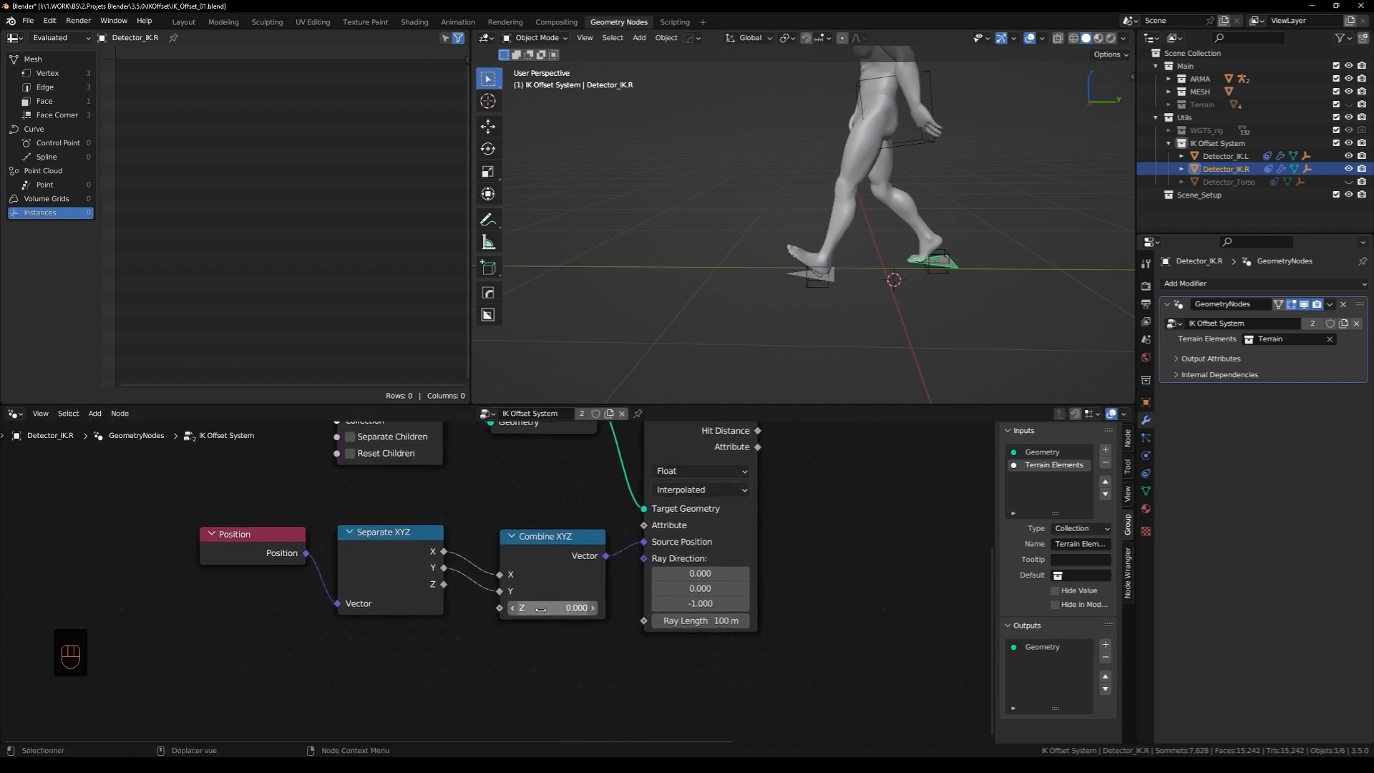
Set Combine XYZ's Z to 0.5 and check the character's legs from the right side
{"action": "left_click", "coordinate": [539, 607]}
{"action": "type", "text": "0.5"}
{"action": "key", "text": "Return"}
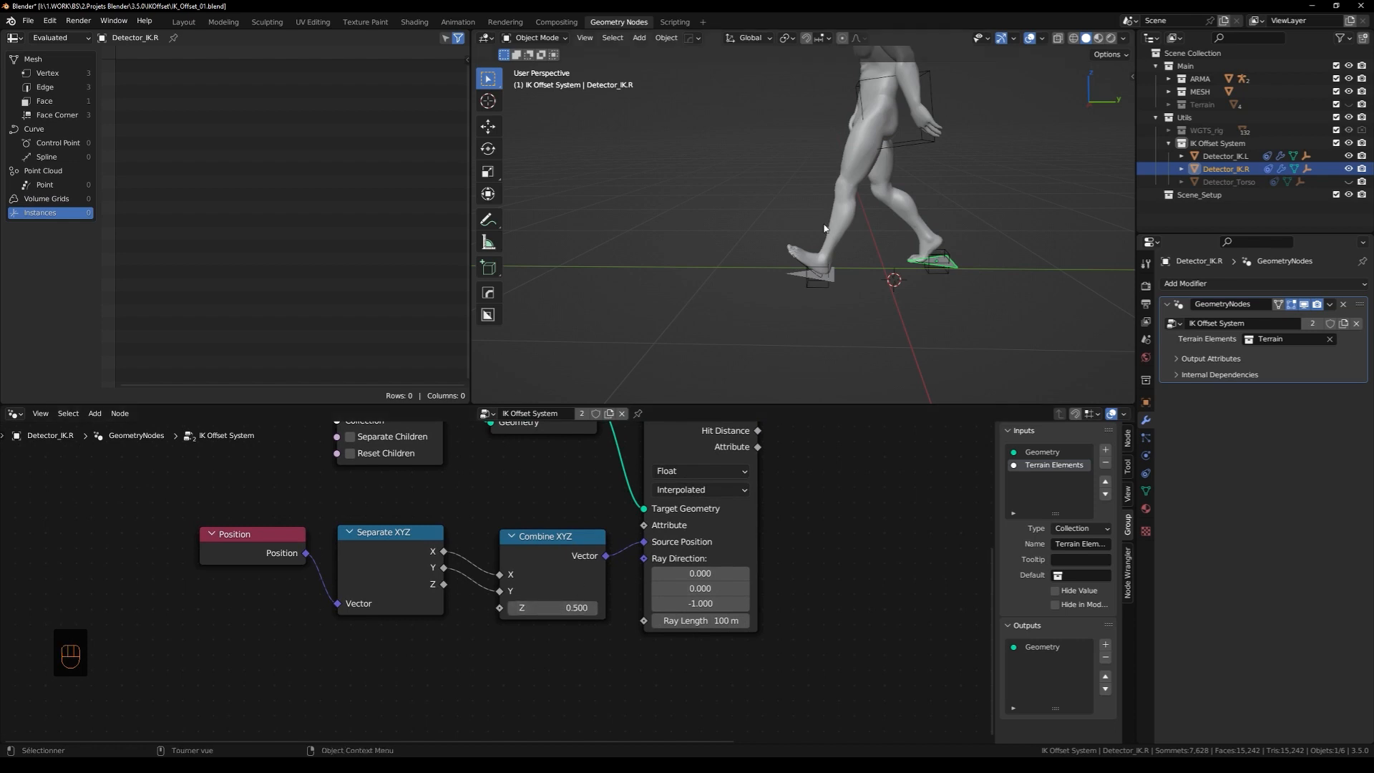
{"action": "key", "text": "grave"}
{"action": "left_click", "coordinate": [860, 278]}
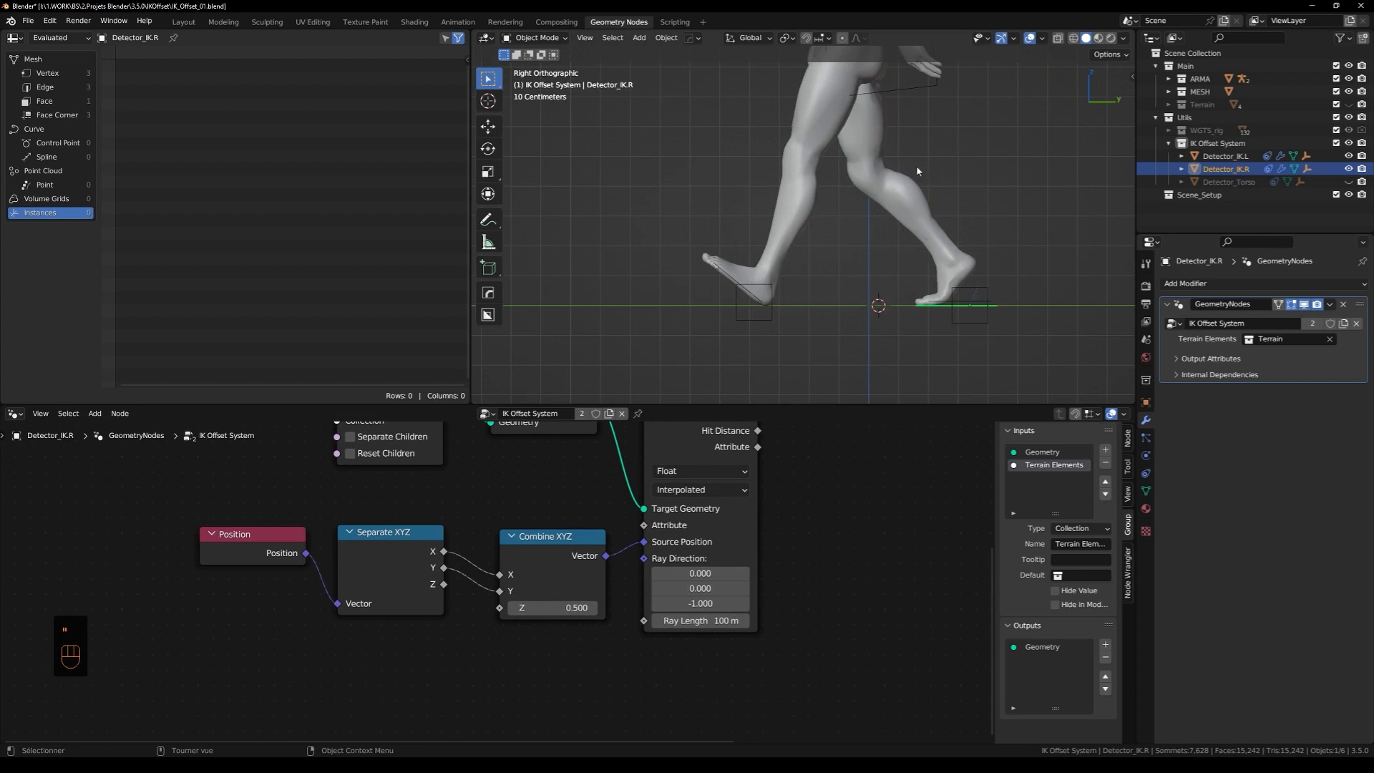
{"action": "middle_click_drag", "start_coordinate": [733, 201], "coordinate": [763, 209]}
{"action": "scroll", "coordinate": [762, 208], "scroll_direction": "down", "scroll_amount": 4}
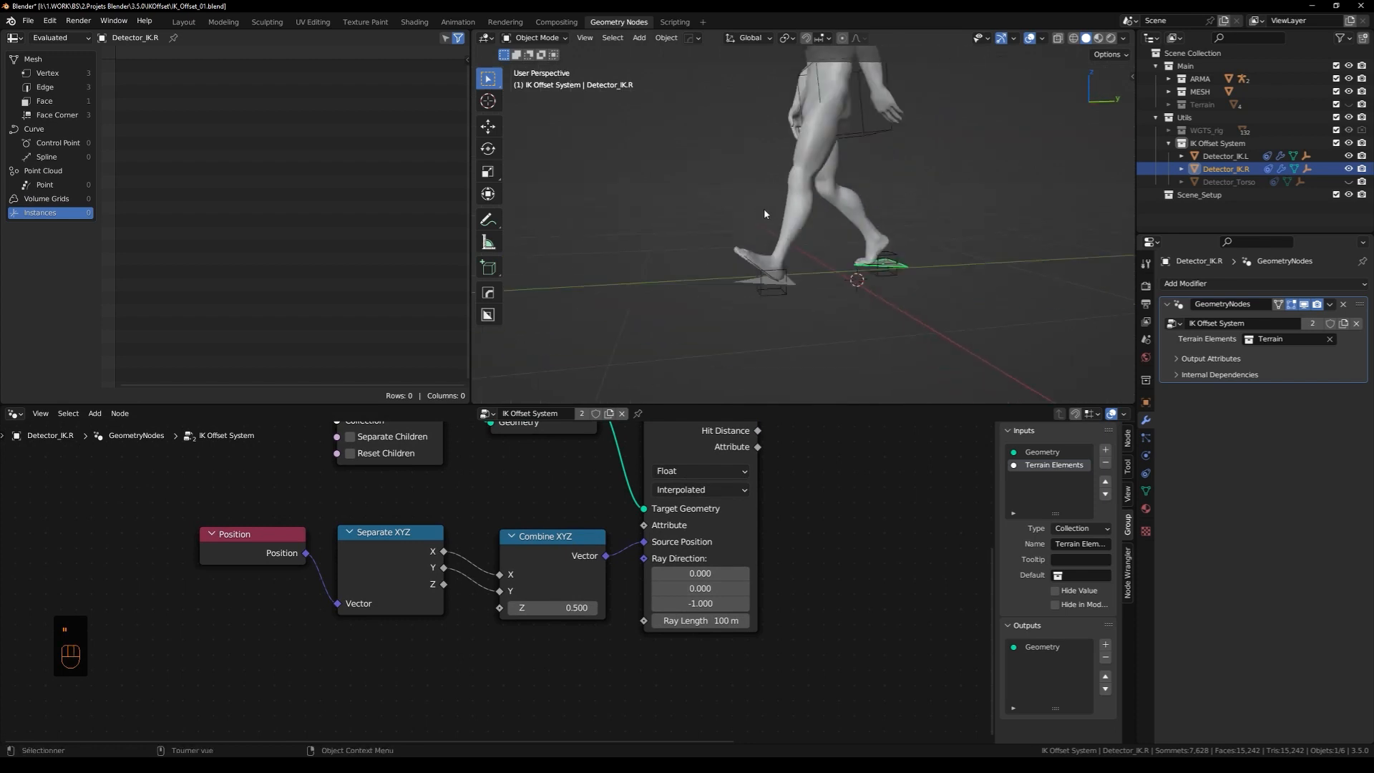
Expose Combine XYZ's Z as a group input and name it "Knee Heigh"
{"action": "middle_click_drag", "start_coordinate": [513, 528], "coordinate": [516, 606], "text": "shift"}
{"action": "scroll", "coordinate": [517, 605], "scroll_direction": "down", "scroll_amount": 1}
{"action": "left_click_drag", "start_coordinate": [504, 677], "coordinate": [319, 465]}
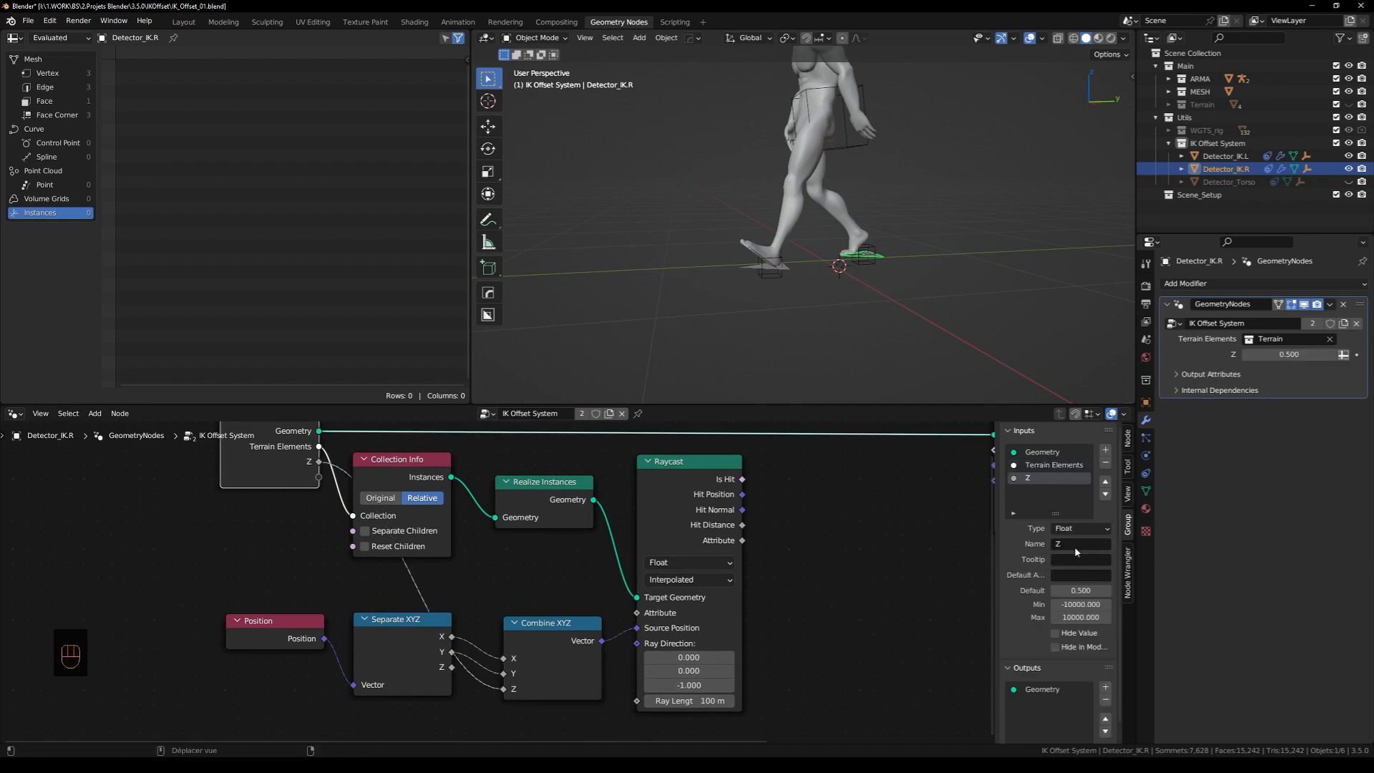
{"action": "left_click", "coordinate": [1069, 544]}
{"action": "type", "text": "Knee Heigh"}
{"action": "key", "text": "Return"}
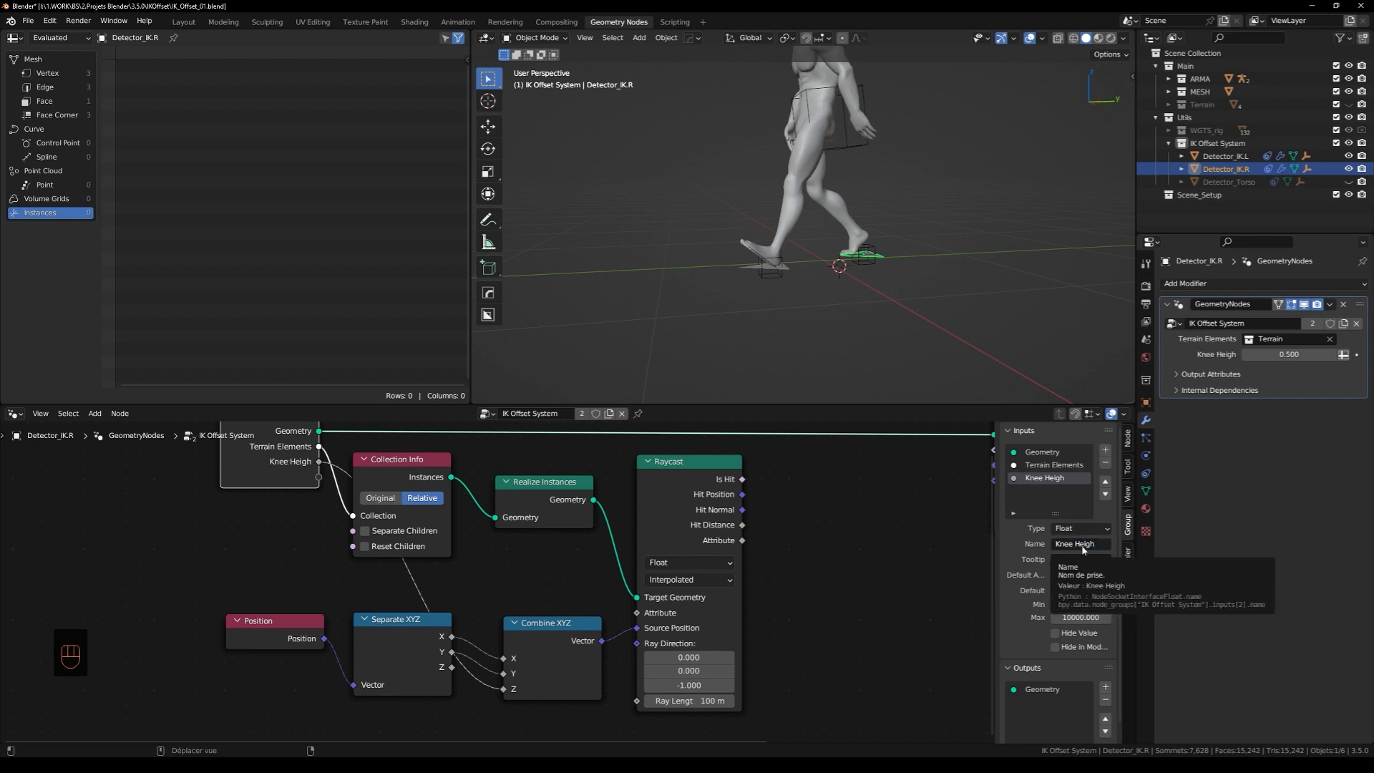
Duplicate the Position, Separate XYZ and Combine XYZ nodes and arrange the copies on the output side of Raycast
{"action": "scroll", "coordinate": [577, 539], "scroll_direction": "down", "scroll_amount": 2}
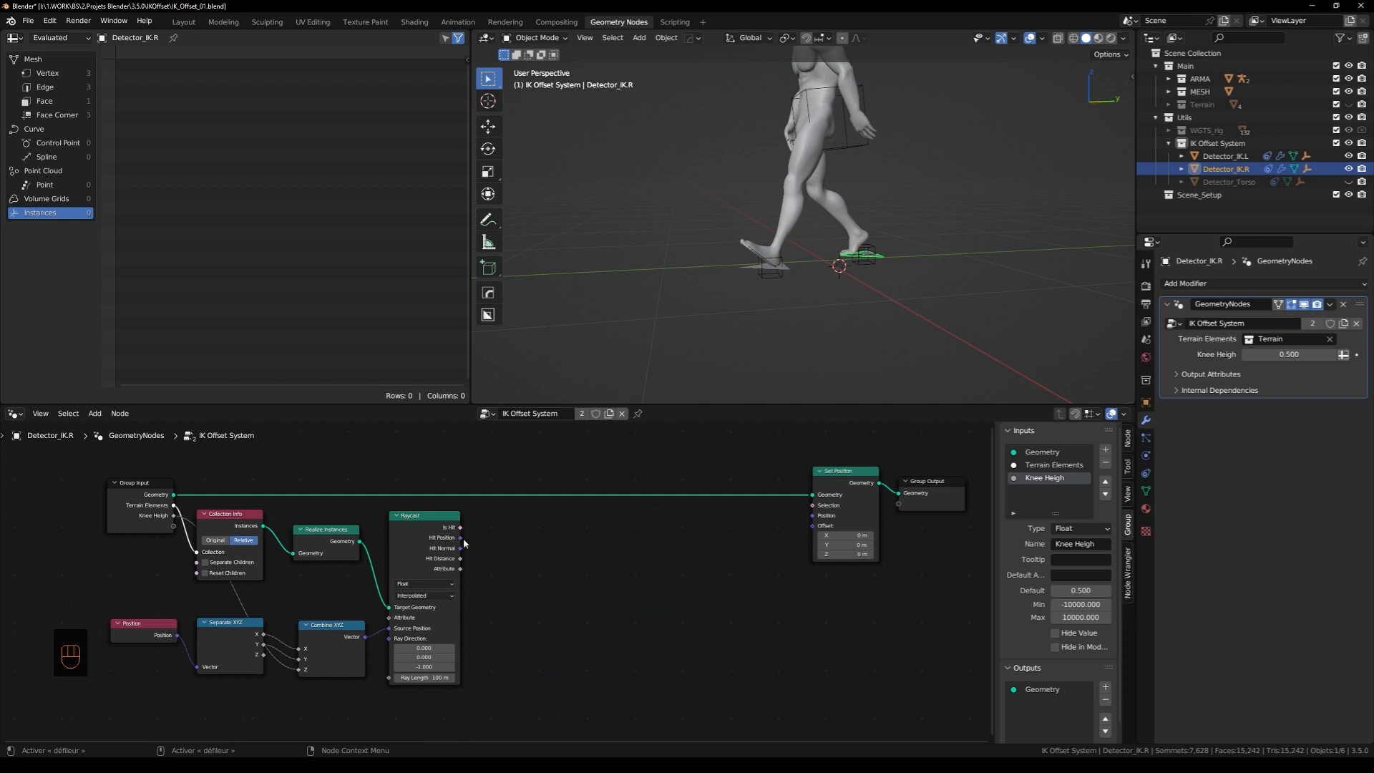
{"action": "mouse_move", "coordinate": [461, 538]}
{"action": "left_mouse_down"}
{"action": "mouse_move", "coordinate": [551, 559]}
{"action": "mouse_move", "coordinate": [795, 519]}
{"action": "mouse_move", "coordinate": [470, 554]}
{"action": "left_mouse_up"}
{"action": "left_click_drag", "start_coordinate": [342, 586], "coordinate": [110, 716]}
{"action": "key", "text": "shift+d"}
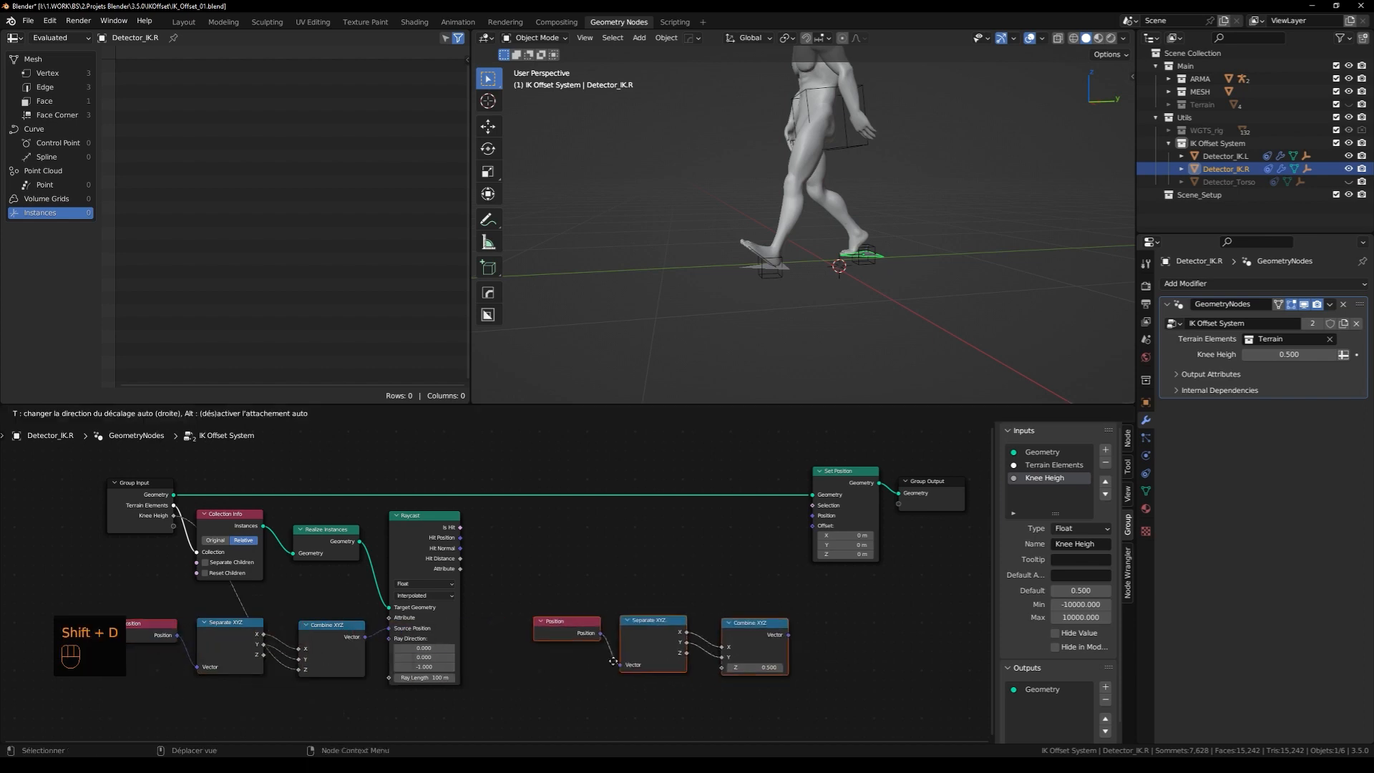
{"action": "left_click", "coordinate": [539, 656]}
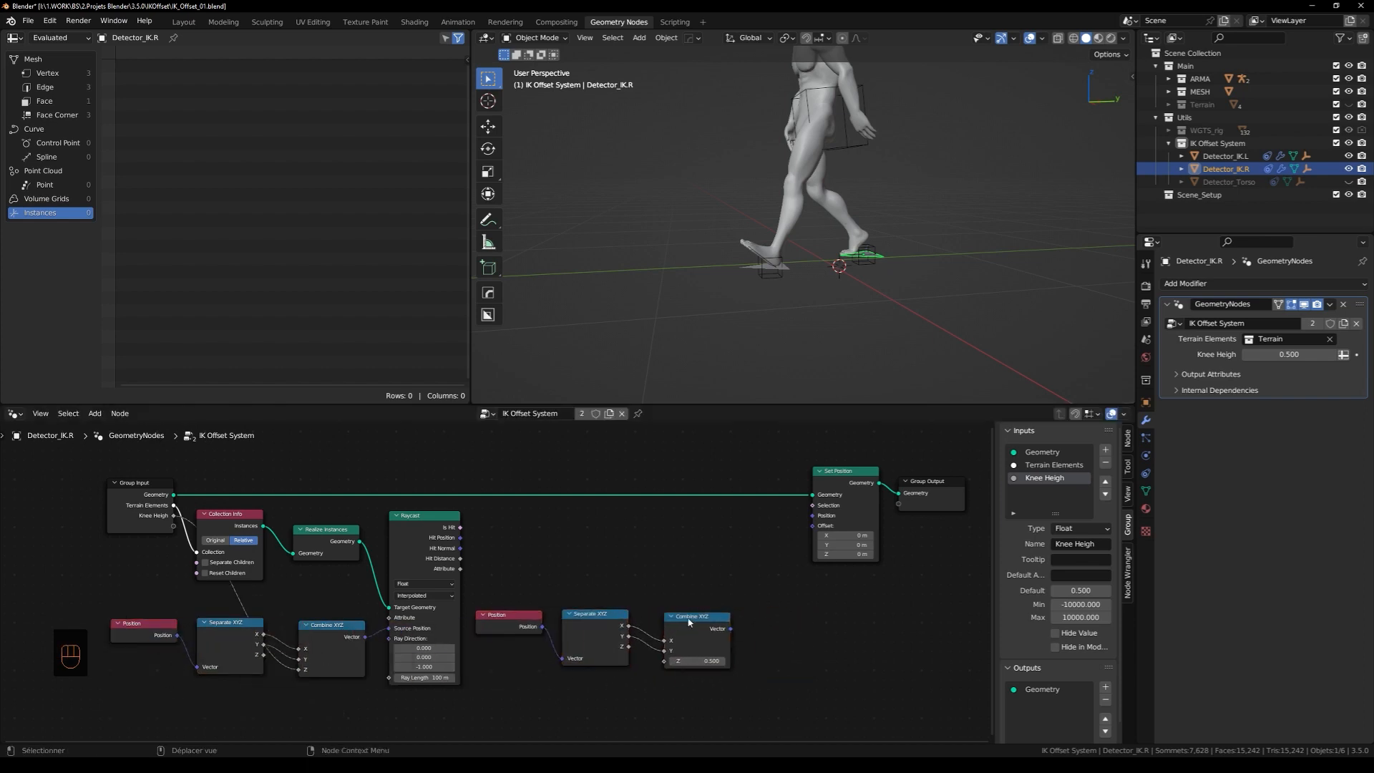
{"action": "left_click_drag", "start_coordinate": [688, 623], "coordinate": [670, 621]}
{"action": "scroll", "coordinate": [636, 616], "scroll_direction": "up", "scroll_amount": 3}
{"action": "middle_click_drag", "start_coordinate": [701, 643], "coordinate": [657, 595]}
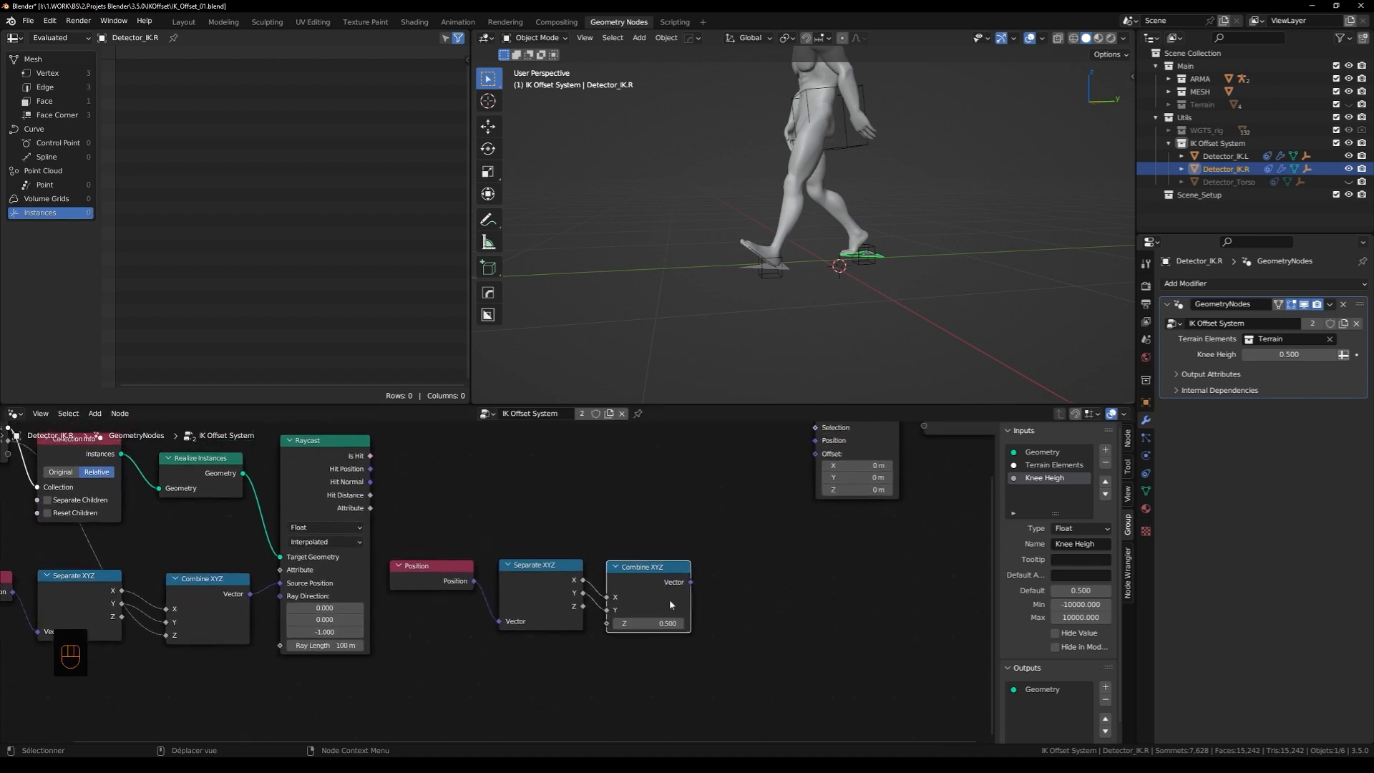
{"action": "left_click_drag", "start_coordinate": [670, 604], "coordinate": [705, 605]}
{"action": "middle_click_drag", "start_coordinate": [662, 635], "coordinate": [725, 570]}
Add a Self Object node feeding an Object Info node below the duplicated Position chain
{"action": "key", "text": "ctrl+a"}
{"action": "type", "text": "self"}
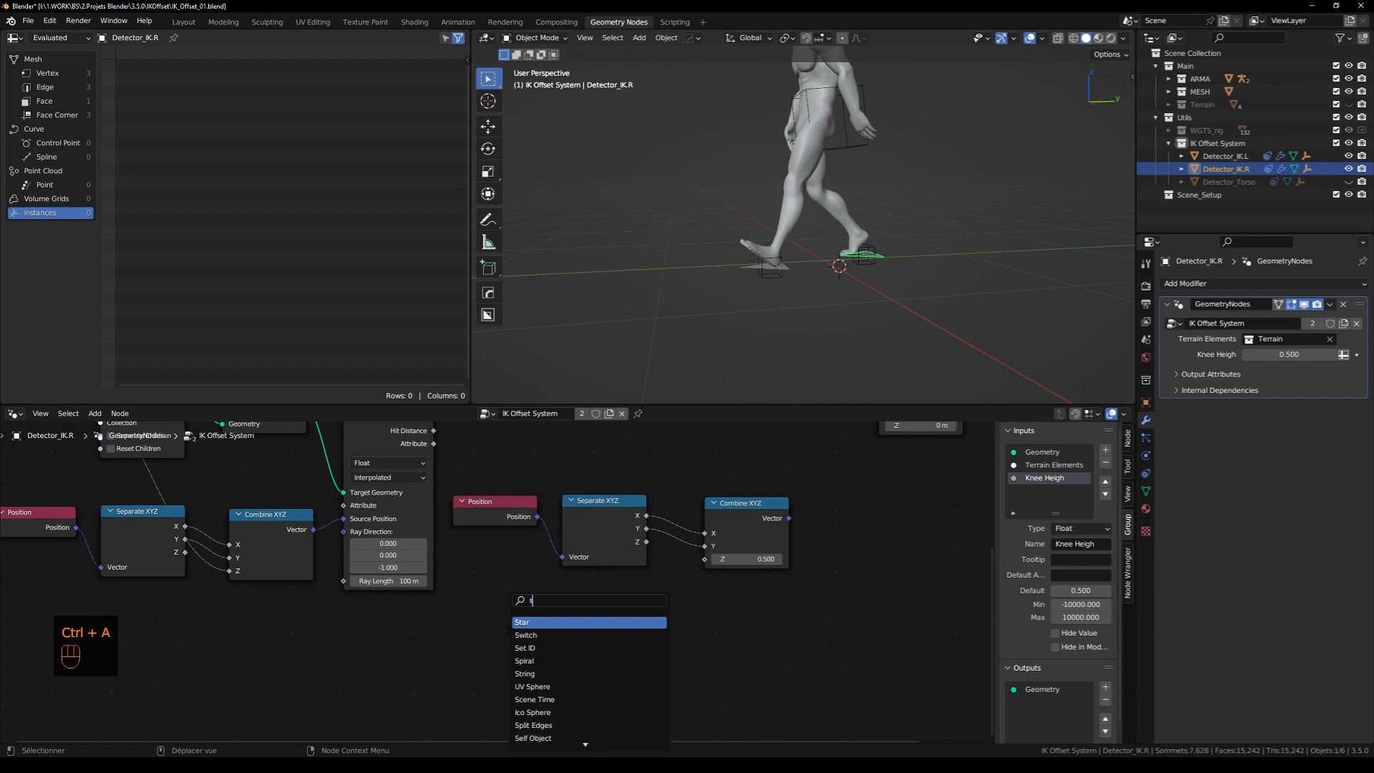
{"action": "key", "text": "Return"}
{"action": "left_click", "coordinate": [423, 648]}
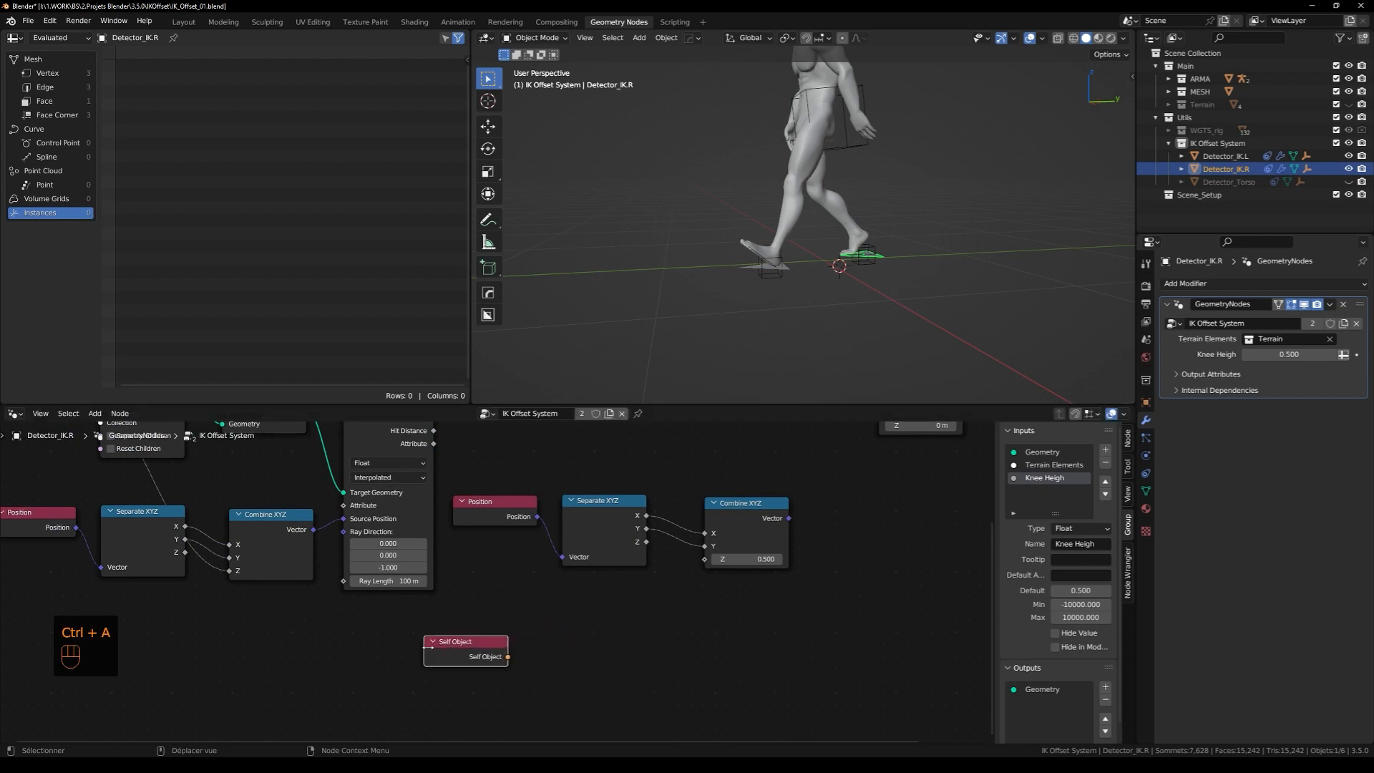
{"action": "left_click_drag", "start_coordinate": [509, 658], "coordinate": [543, 651]}
{"action": "left_click", "coordinate": [581, 622]}
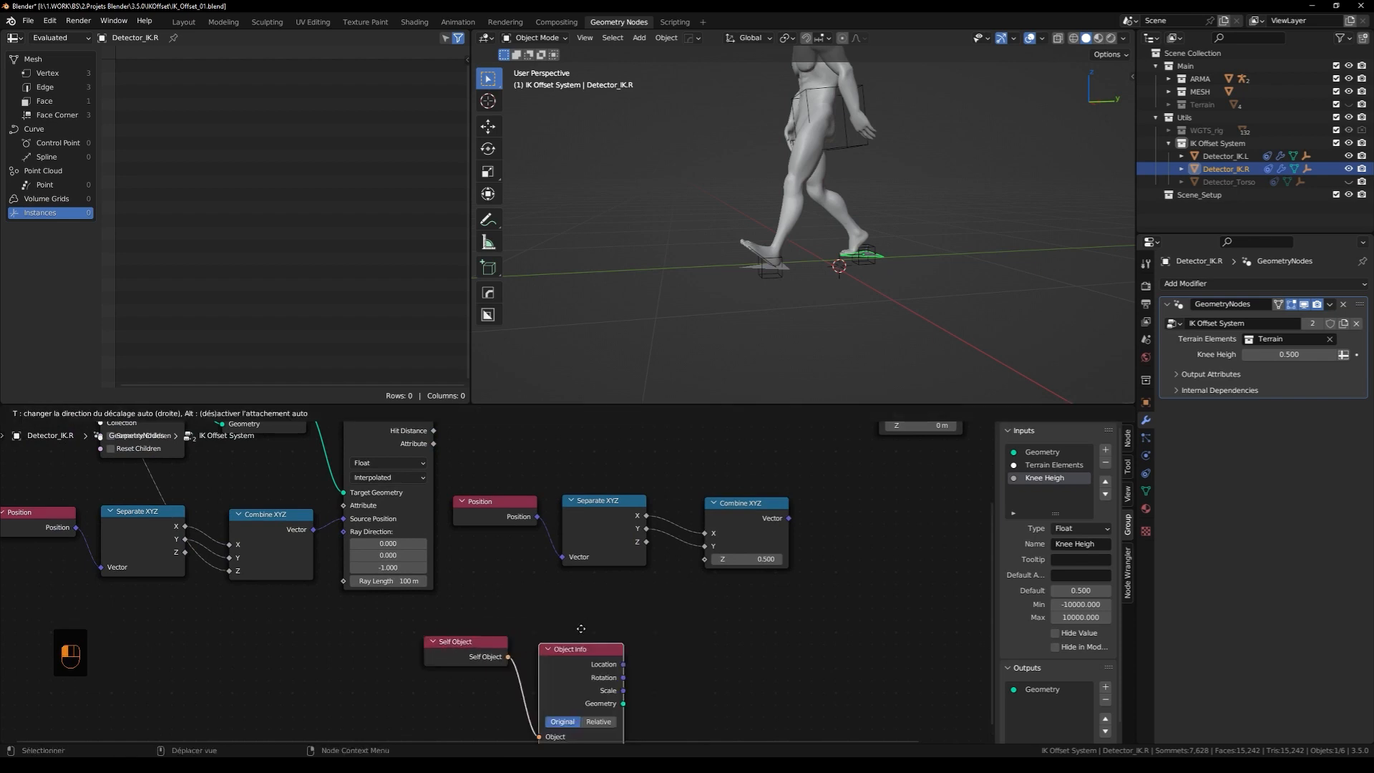
{"action": "left_click", "coordinate": [635, 572]}
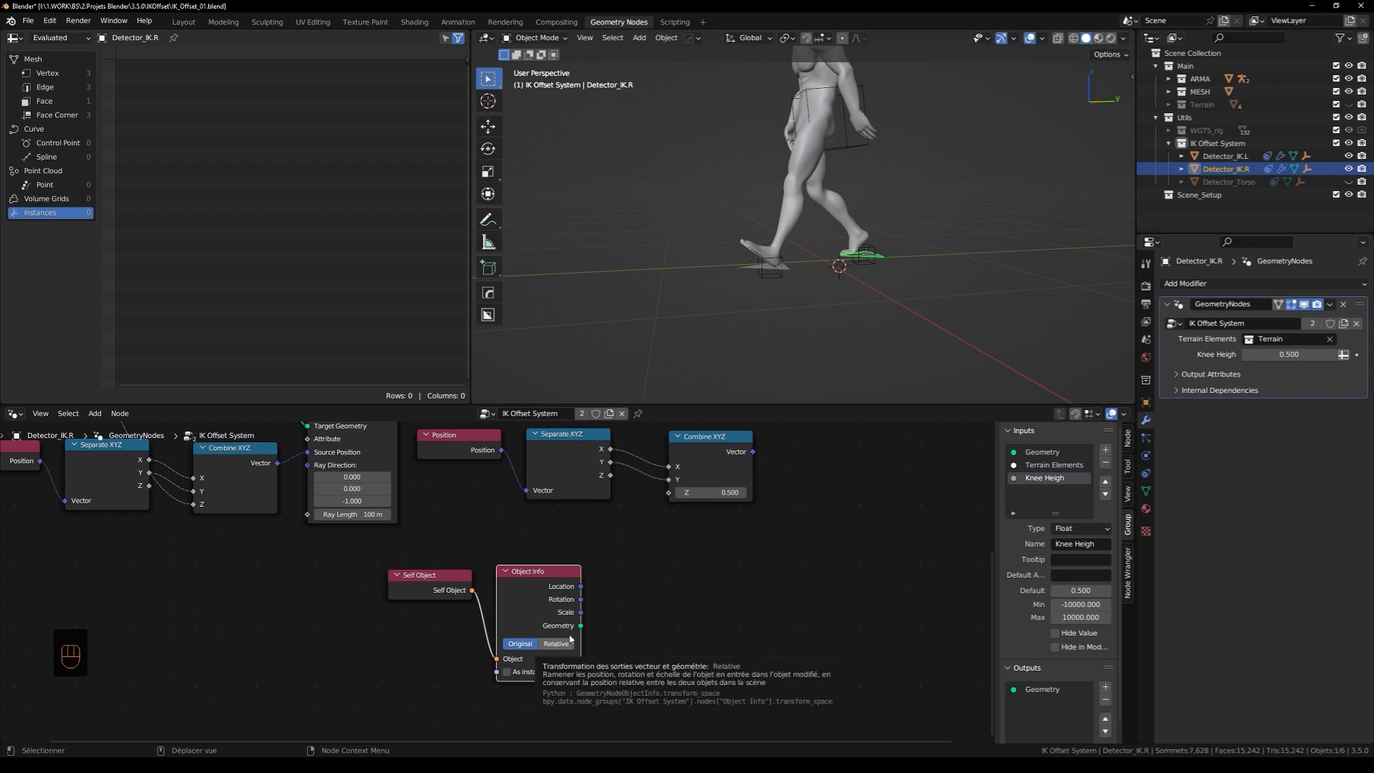
{"action": "left_click_drag", "start_coordinate": [566, 533], "coordinate": [454, 656]}
{"action": "left_click_drag", "start_coordinate": [522, 588], "coordinate": [467, 597]}
{"action": "left_click", "coordinate": [551, 616]}
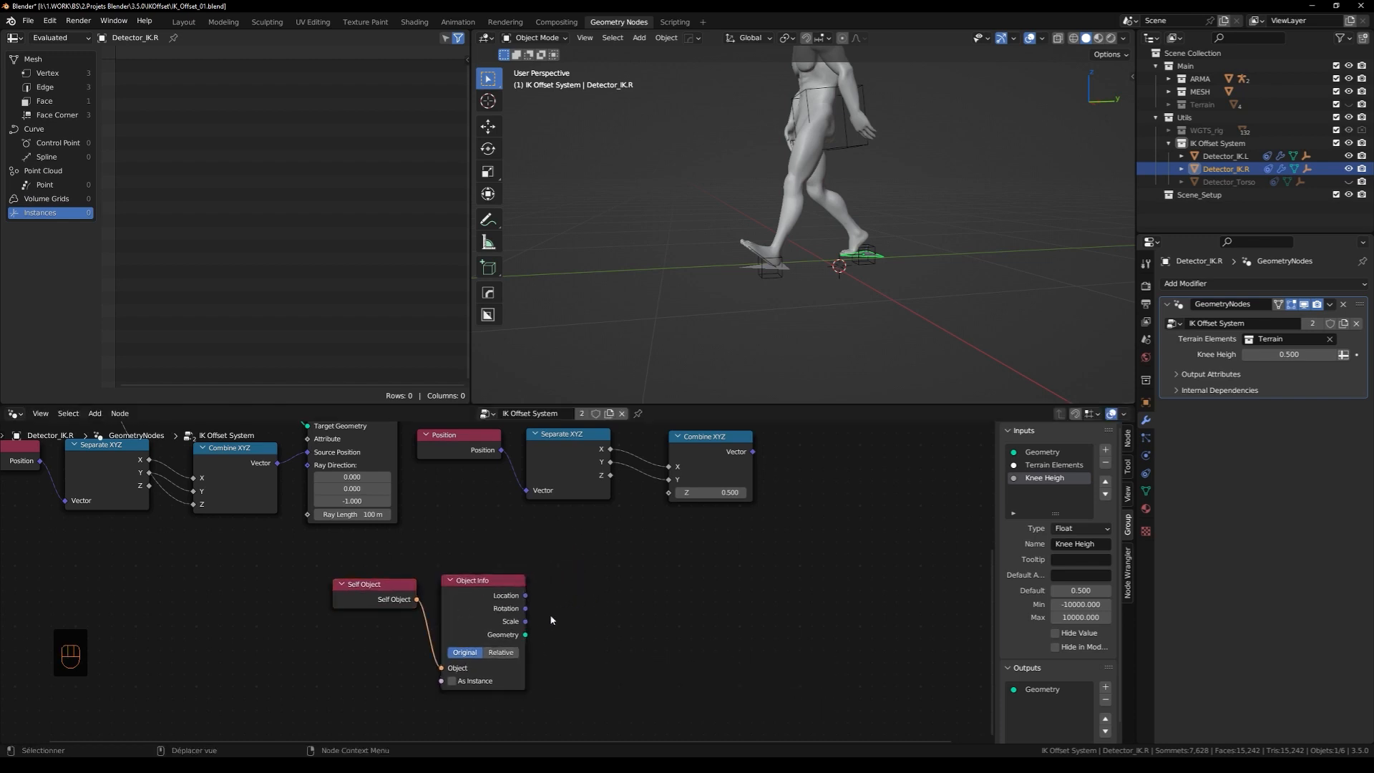
Duplicate the Separate XYZ node beside Object Info and connect Object Info's Location to its Vector input
{"action": "left_click", "coordinate": [571, 450]}
{"action": "key", "text": "shift+d"}
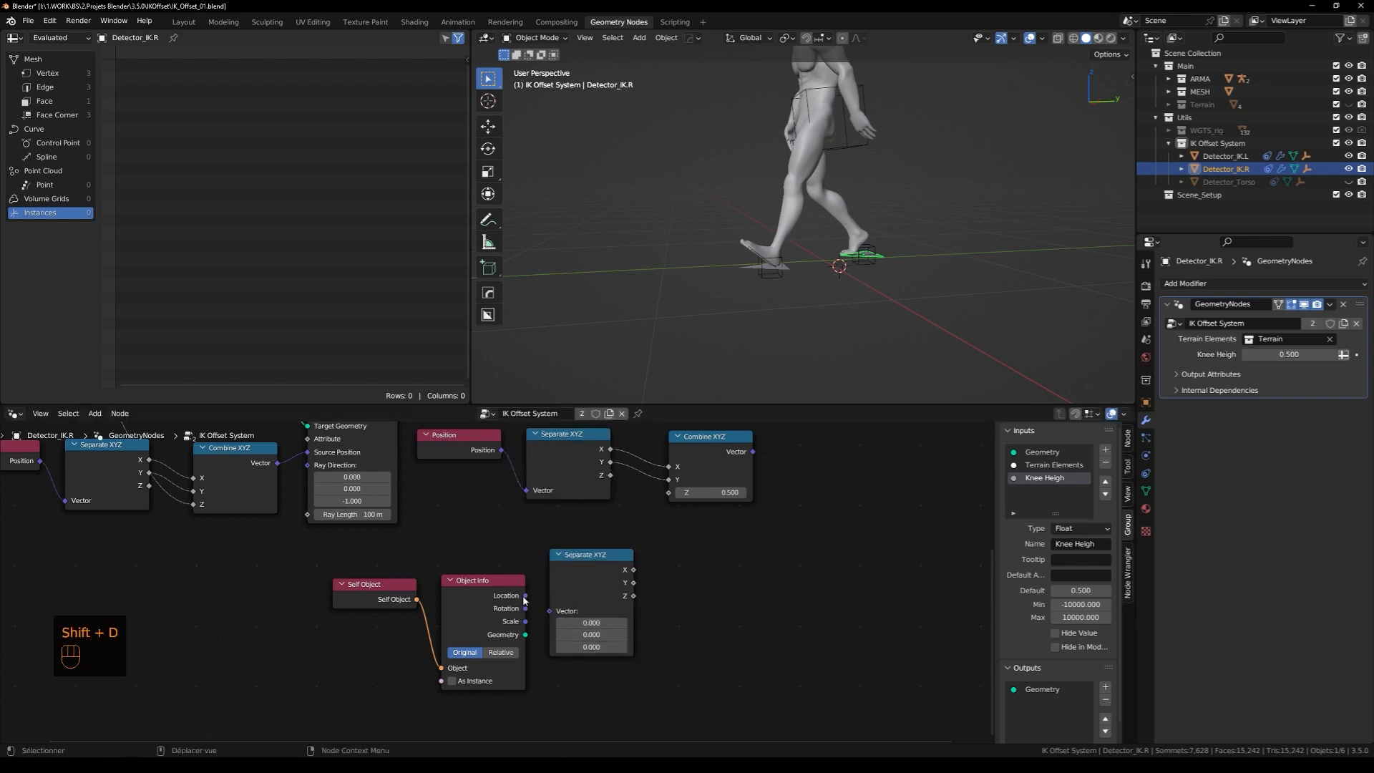
{"action": "left_click_drag", "start_coordinate": [526, 595], "coordinate": [549, 610]}
Multiply the object location's separated Z by -1 and connect the result to the duplicated Combine XYZ's Z
{"action": "left_click_drag", "start_coordinate": [587, 561], "coordinate": [676, 601]}
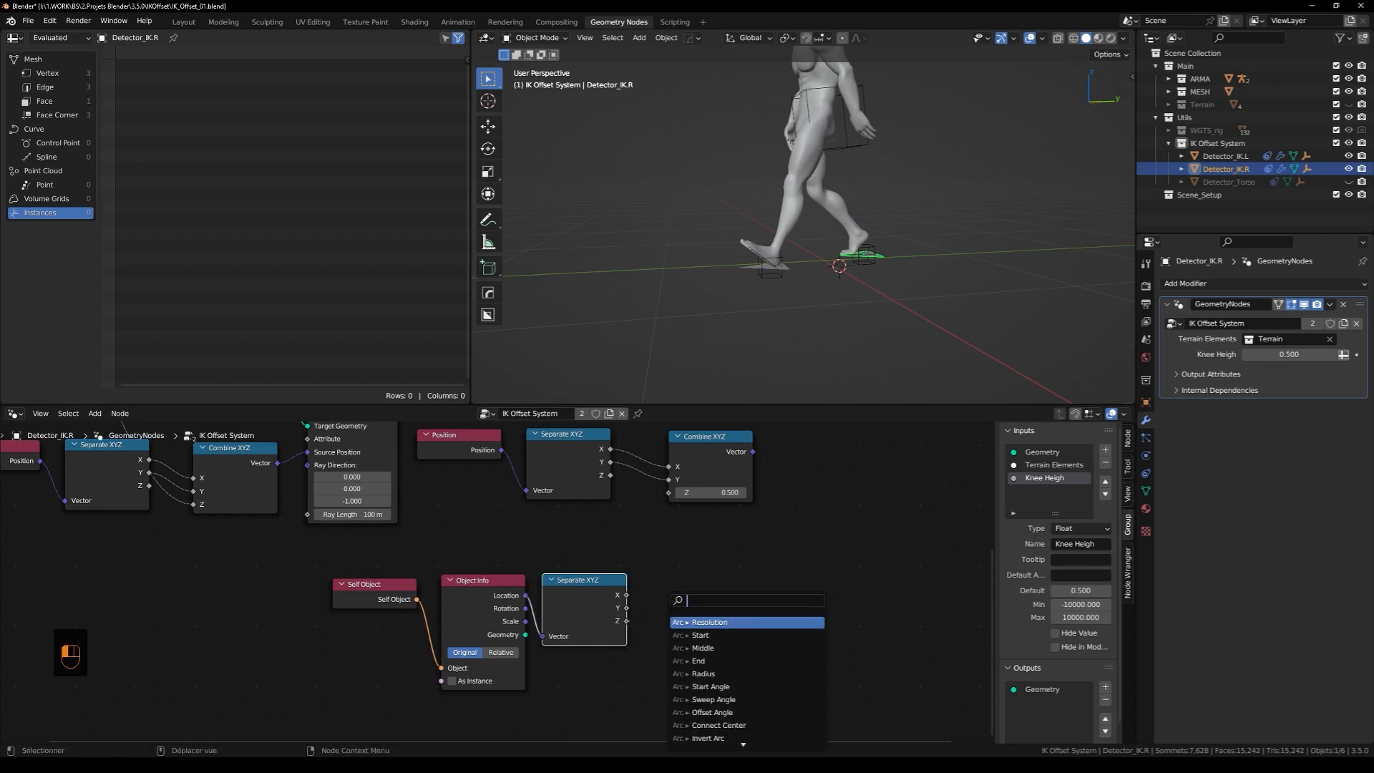
{"action": "type", "text": "mul"}
{"action": "key", "text": "Return"}
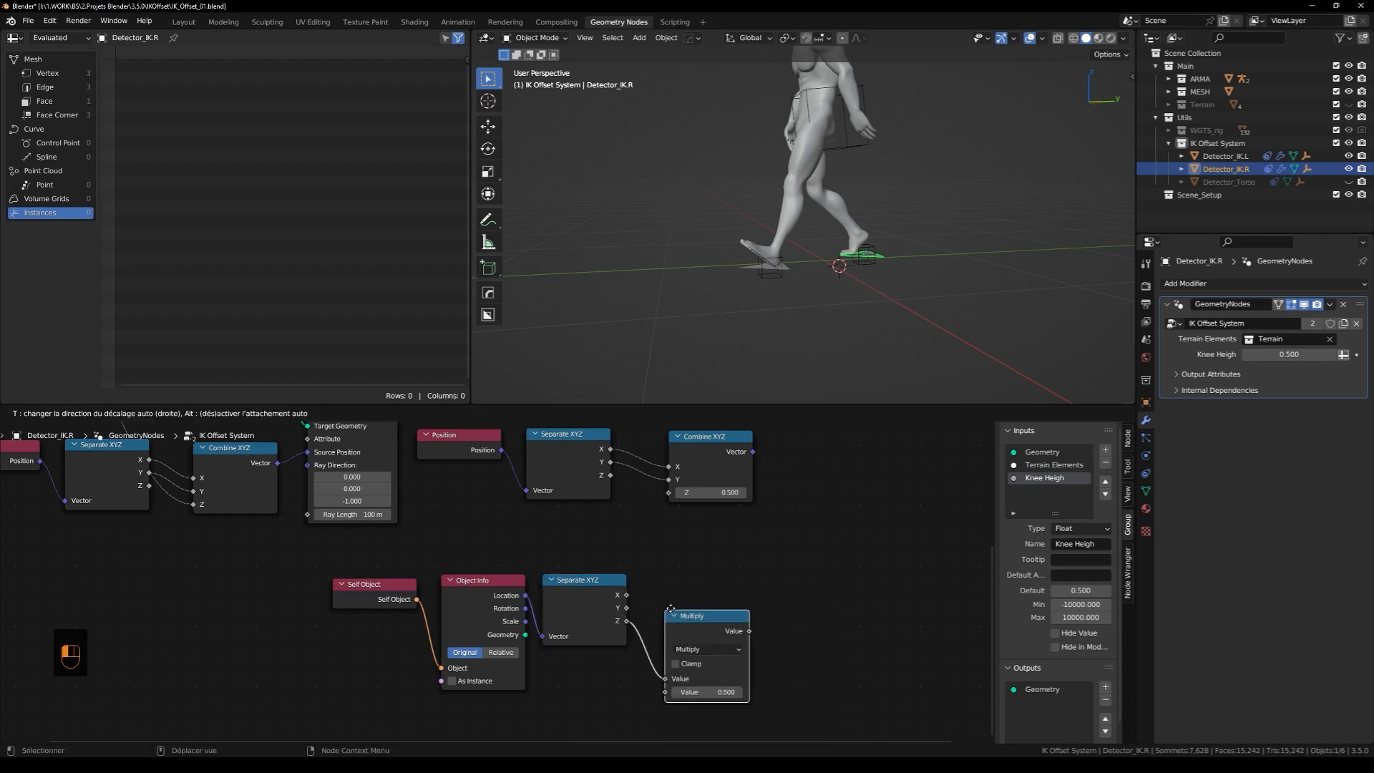
{"action": "left_click", "coordinate": [661, 574]}
{"action": "left_click", "coordinate": [691, 656]}
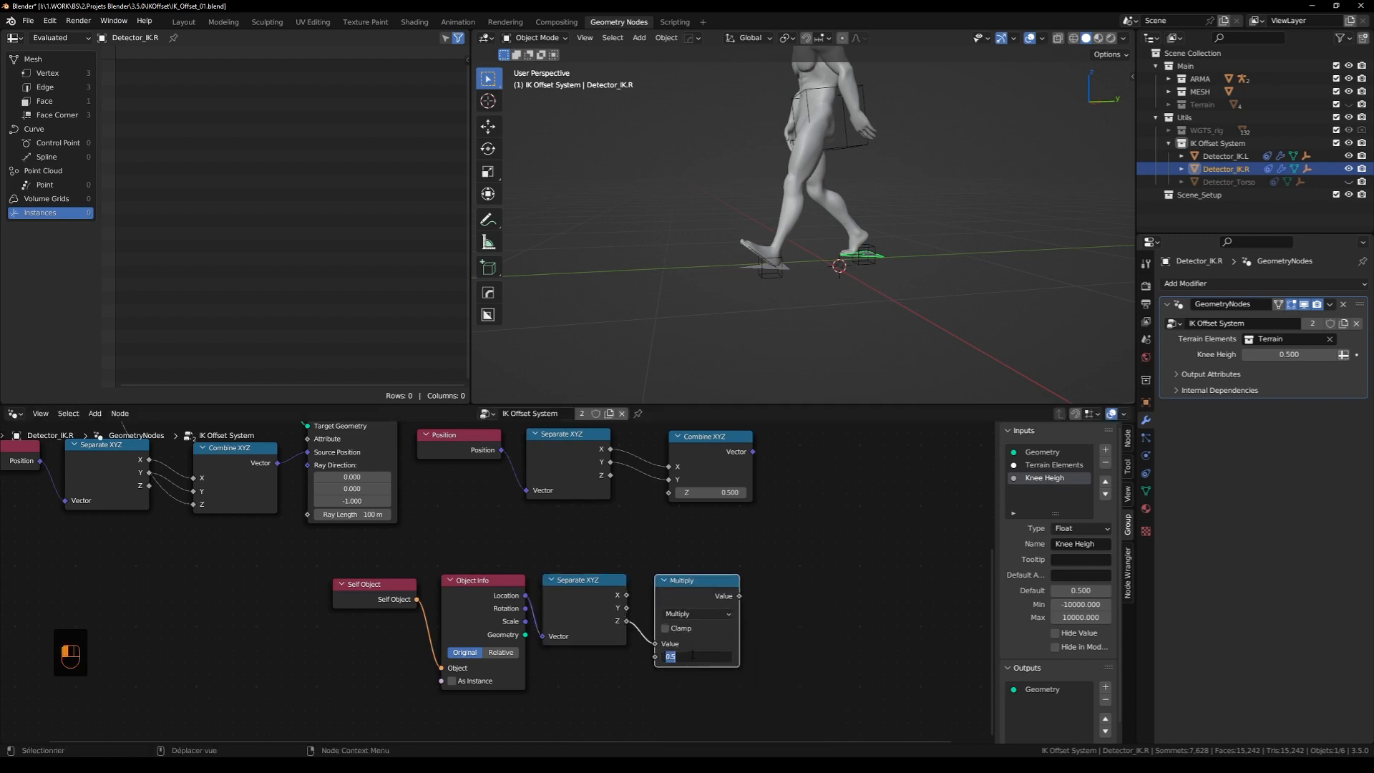
{"action": "key", "text": "Return"}
{"action": "left_click_drag", "start_coordinate": [741, 596], "coordinate": [670, 495]}
Add a Switch node between Raycast and Set Position and set its type to Vector
{"action": "middle_click_drag", "start_coordinate": [798, 497], "coordinate": [658, 630]}
{"action": "scroll", "coordinate": [658, 630], "scroll_direction": "down", "scroll_amount": 3}
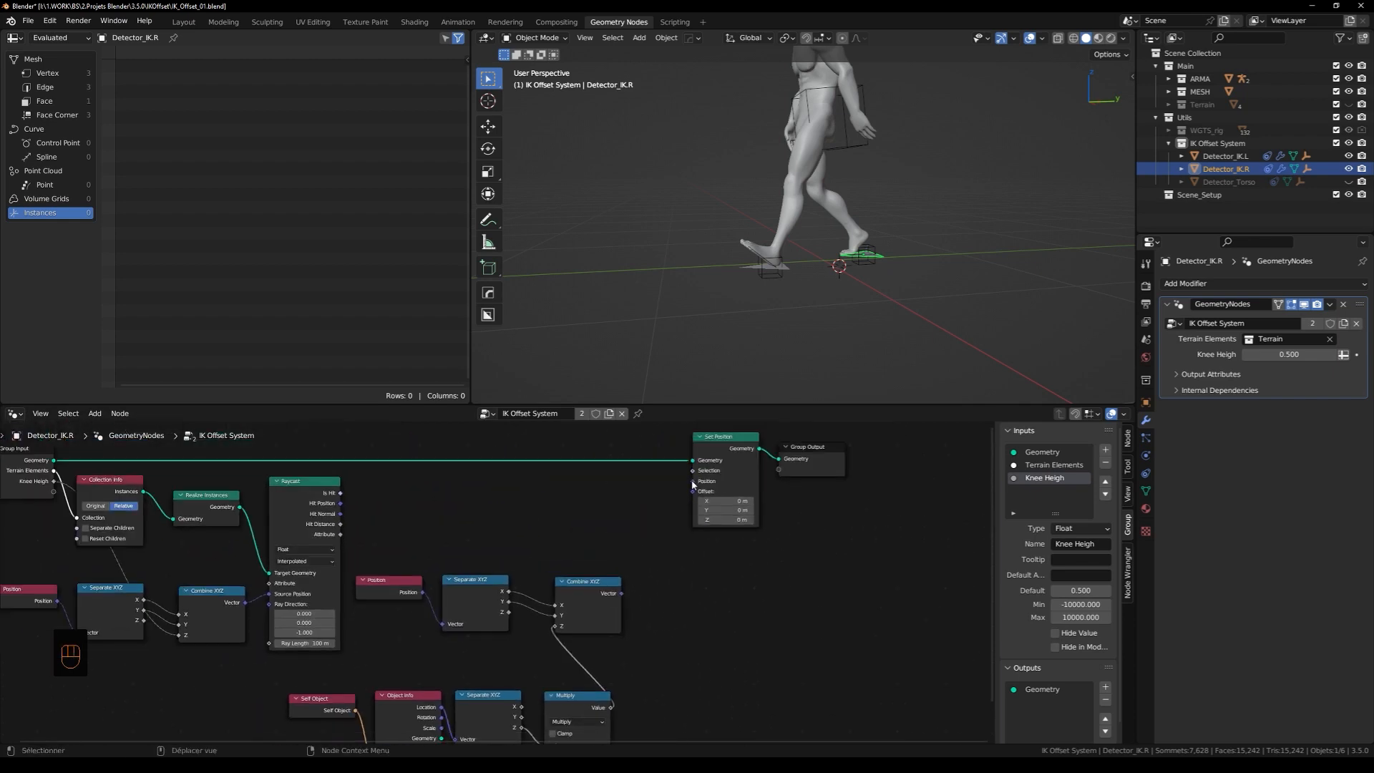
{"action": "middle_click_drag", "start_coordinate": [541, 515], "coordinate": [622, 515]}
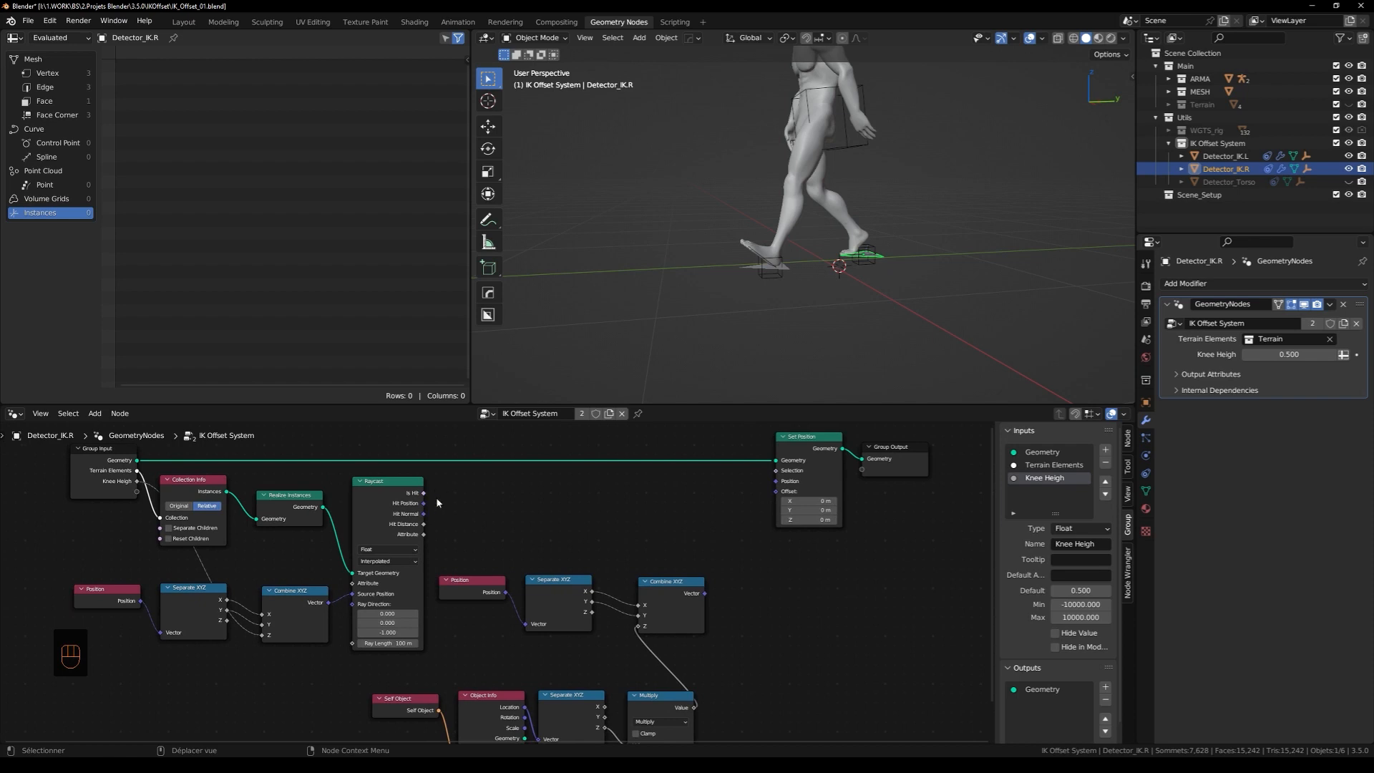
{"action": "key", "text": "ctrl+a"}
{"action": "type", "text": "swi"}
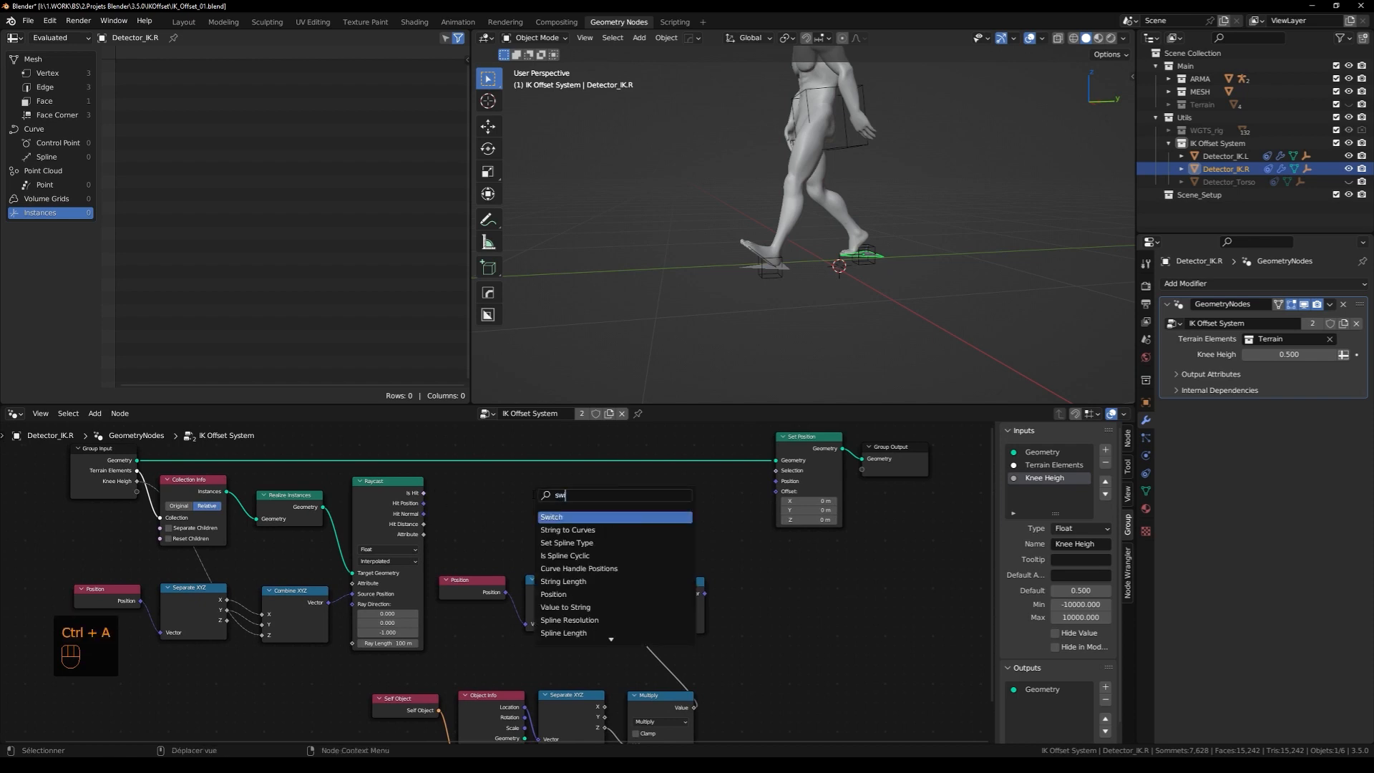
{"action": "key", "text": "Return"}
{"action": "left_click", "coordinate": [594, 483]}
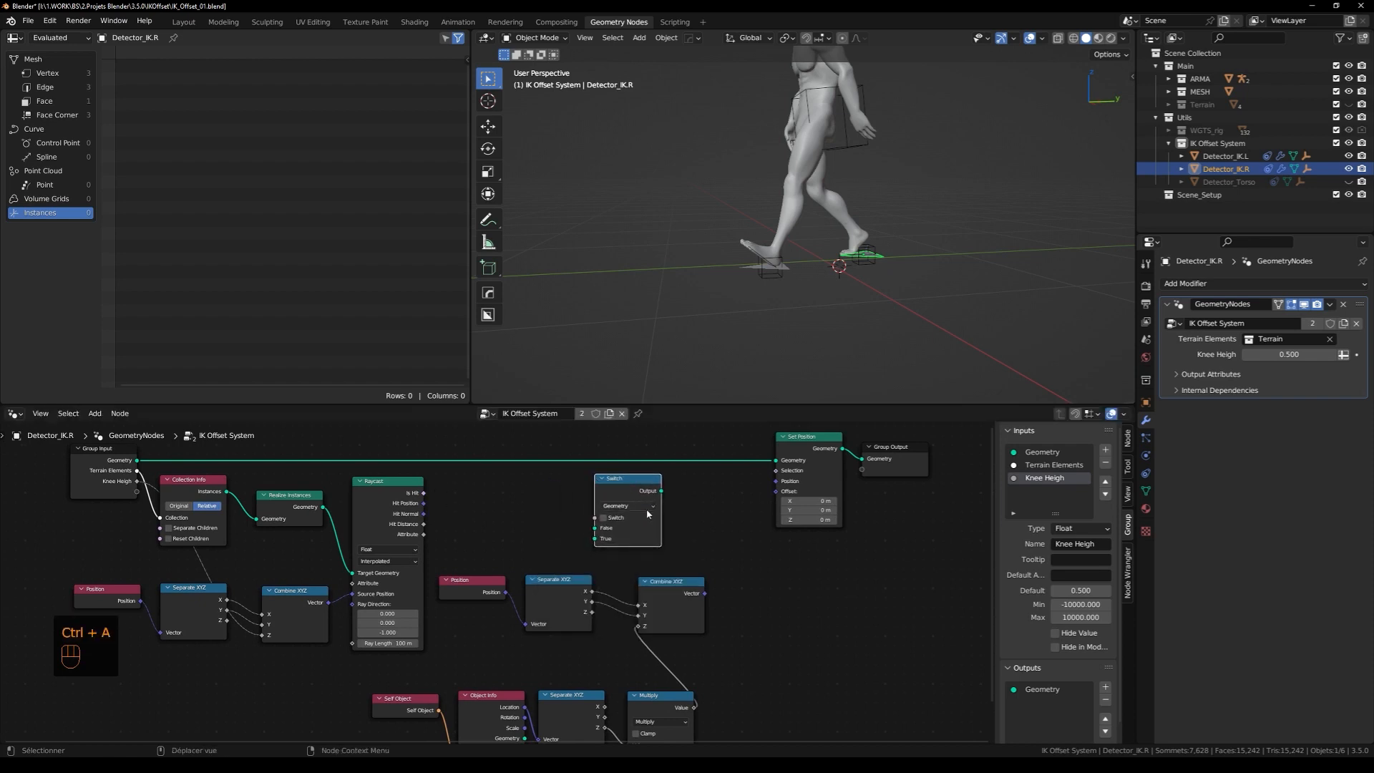
{"action": "left_click", "coordinate": [626, 506]}
{"action": "left_click", "coordinate": [615, 547]}
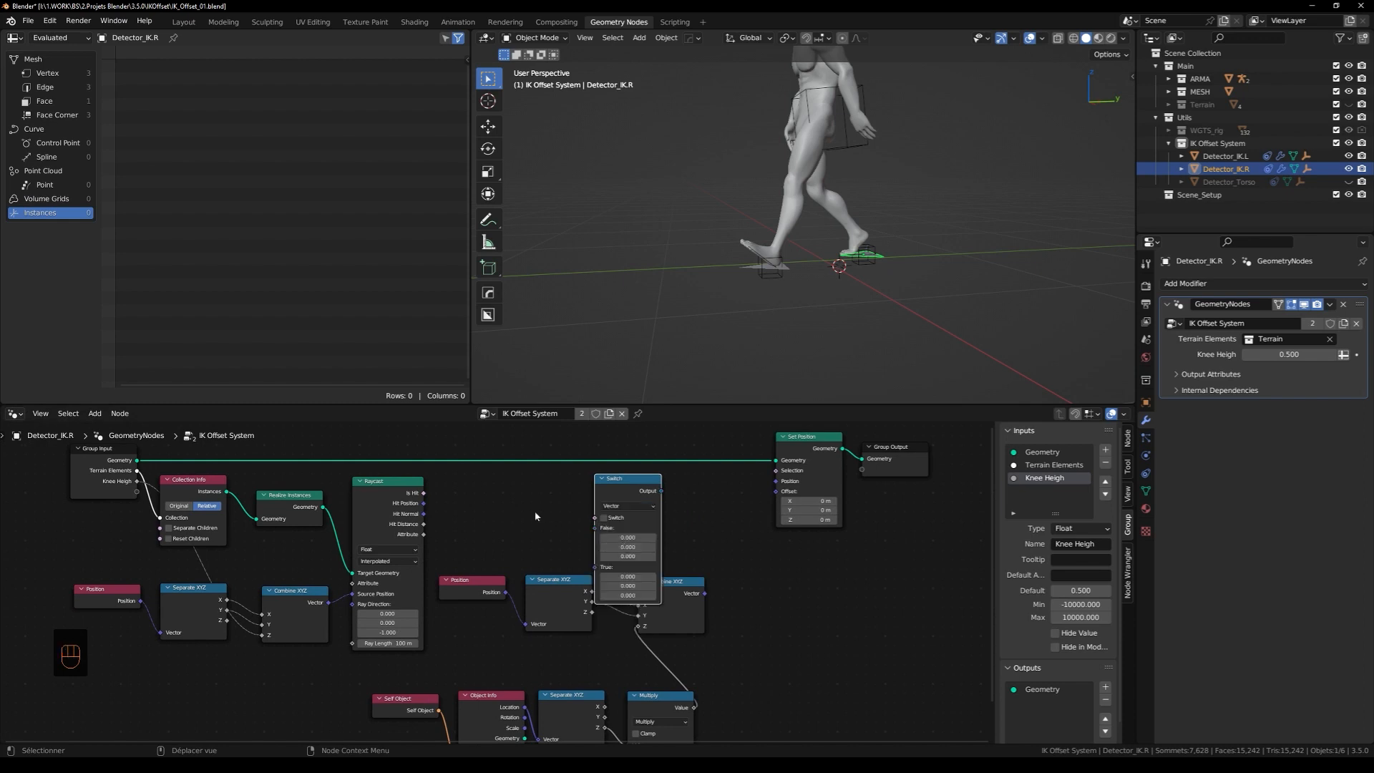
Connect Raycast's Is Hit to Switch, Hit Position to True, and the duplicated Combine XYZ's Vector to False
{"action": "left_click_drag", "start_coordinate": [424, 493], "coordinate": [588, 521]}
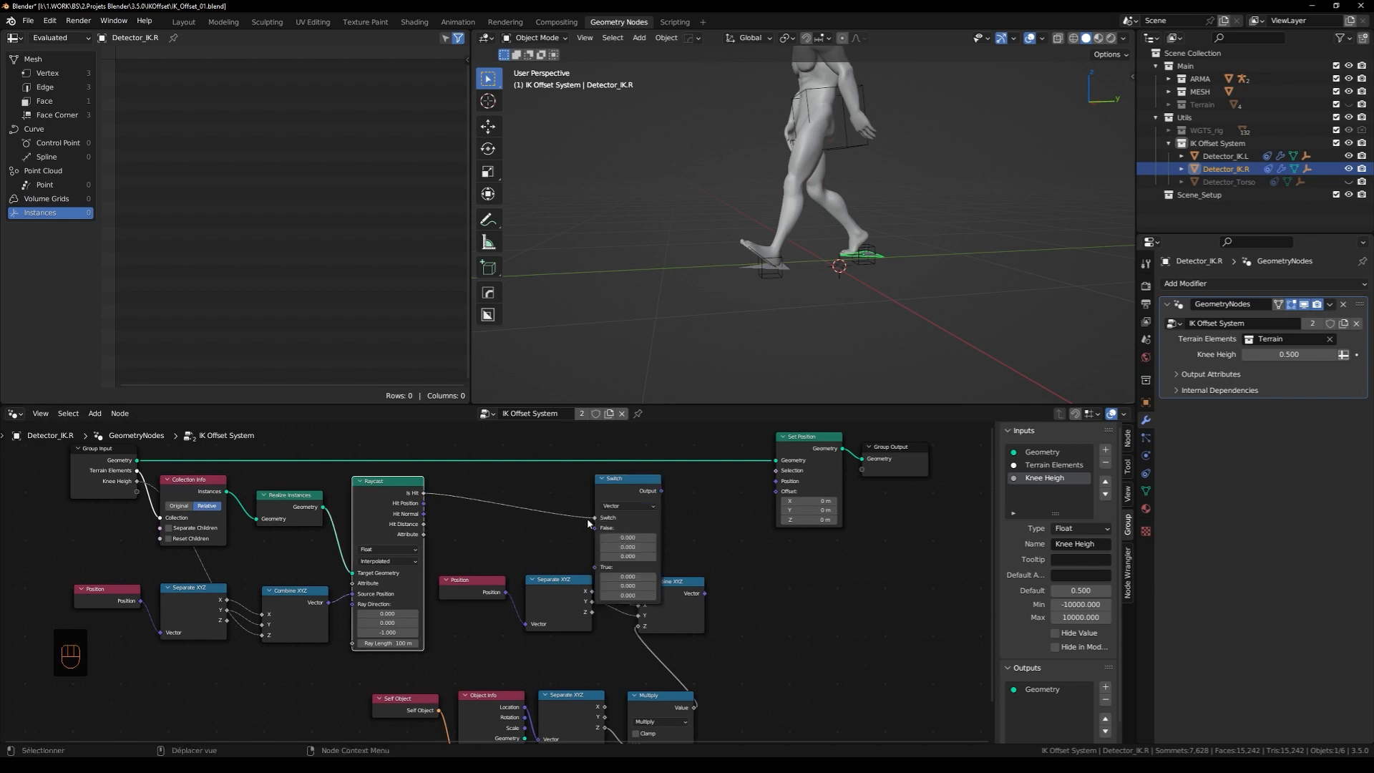
{"action": "mouse_move", "coordinate": [423, 503]}
{"action": "left_mouse_down"}
{"action": "mouse_move", "coordinate": [573, 538]}
{"action": "mouse_move", "coordinate": [595, 566]}
{"action": "left_mouse_up"}
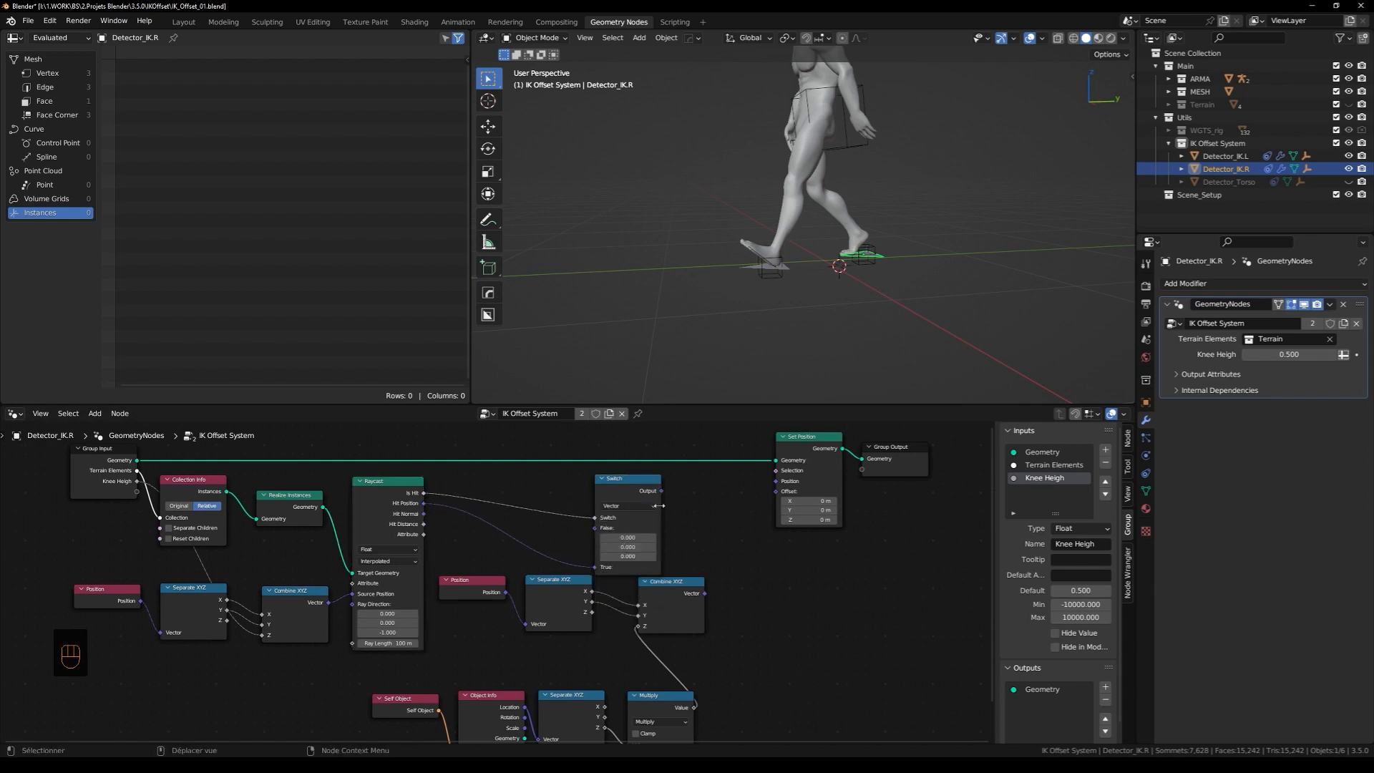
{"action": "left_click_drag", "start_coordinate": [640, 482], "coordinate": [707, 483]}
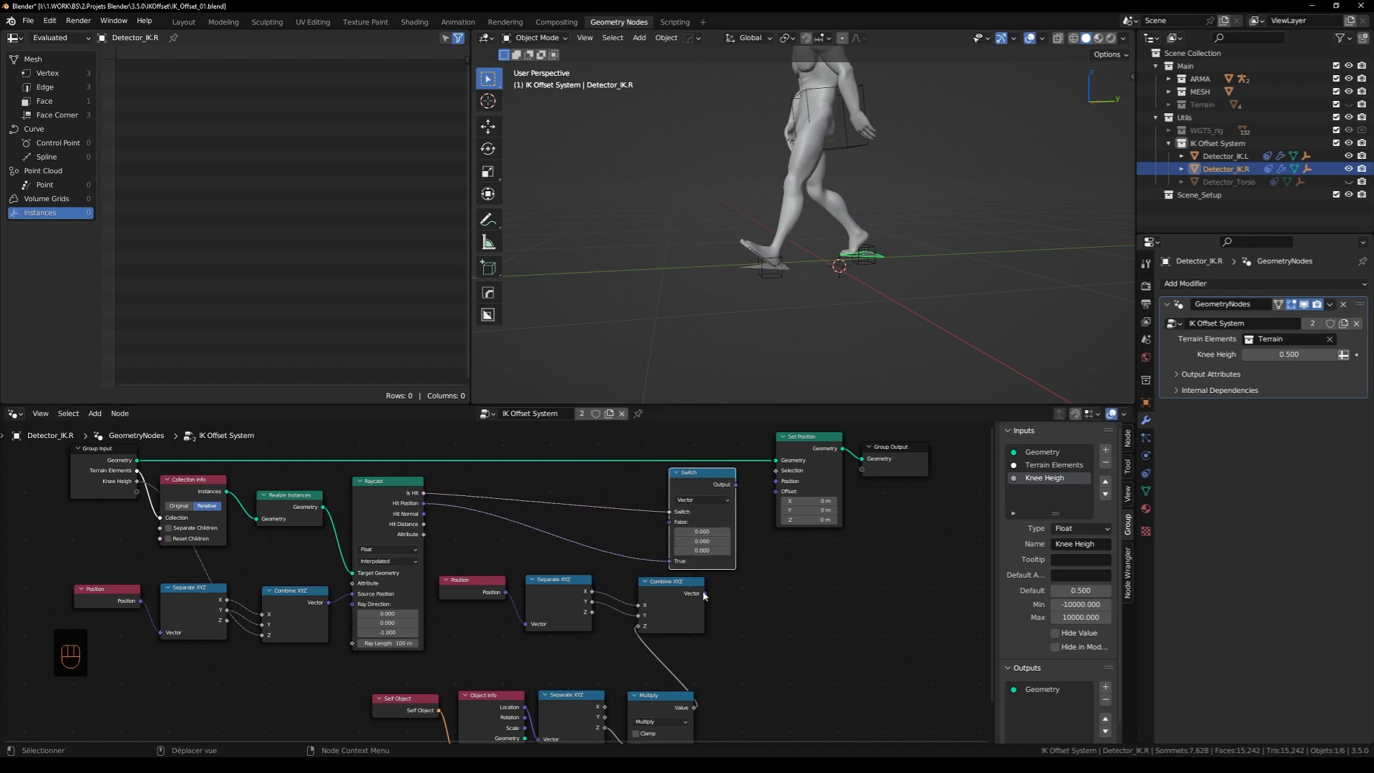
{"action": "left_click_drag", "start_coordinate": [705, 593], "coordinate": [670, 523]}
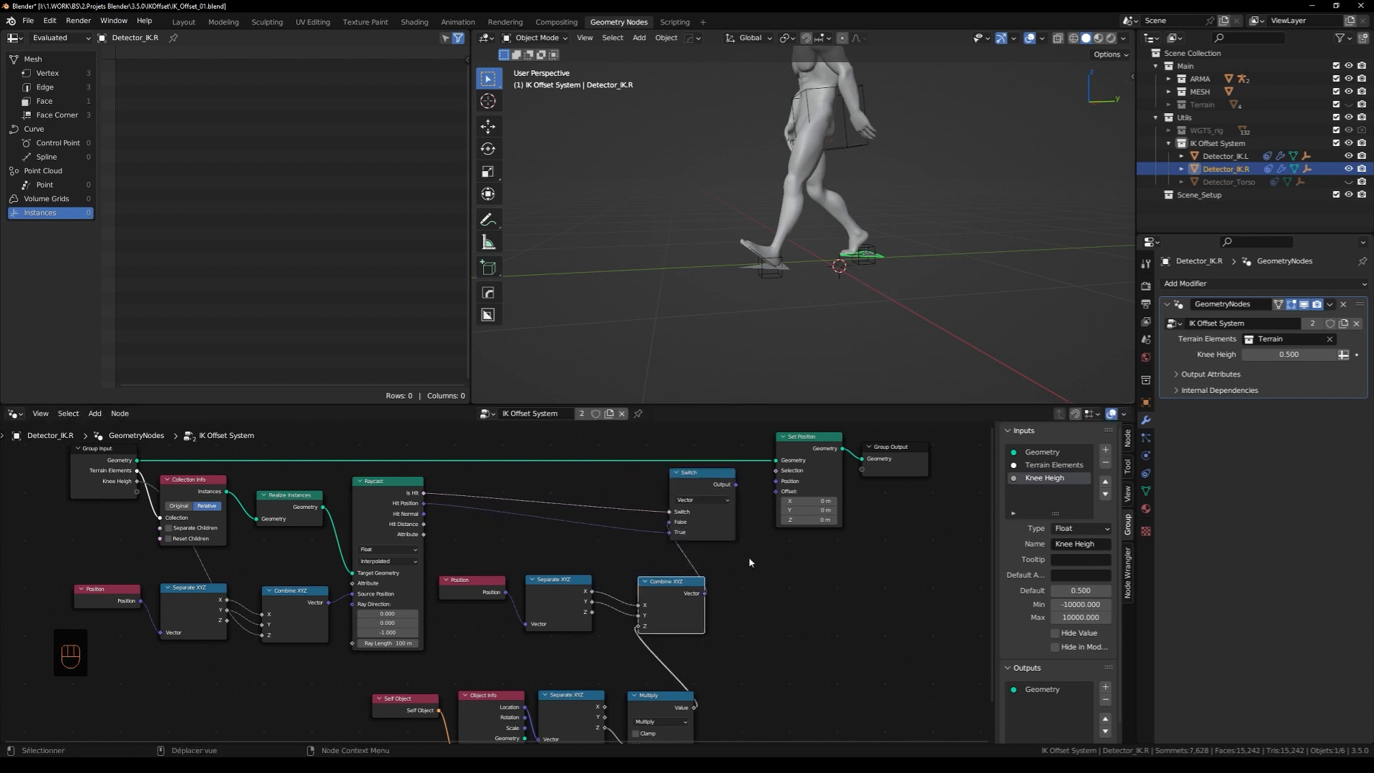
Connect the Switch node's Output to Set Position's Position input
{"action": "middle_click_drag", "start_coordinate": [749, 558], "coordinate": [658, 613]}
{"action": "scroll", "coordinate": [666, 603], "scroll_direction": "up", "scroll_amount": 2}
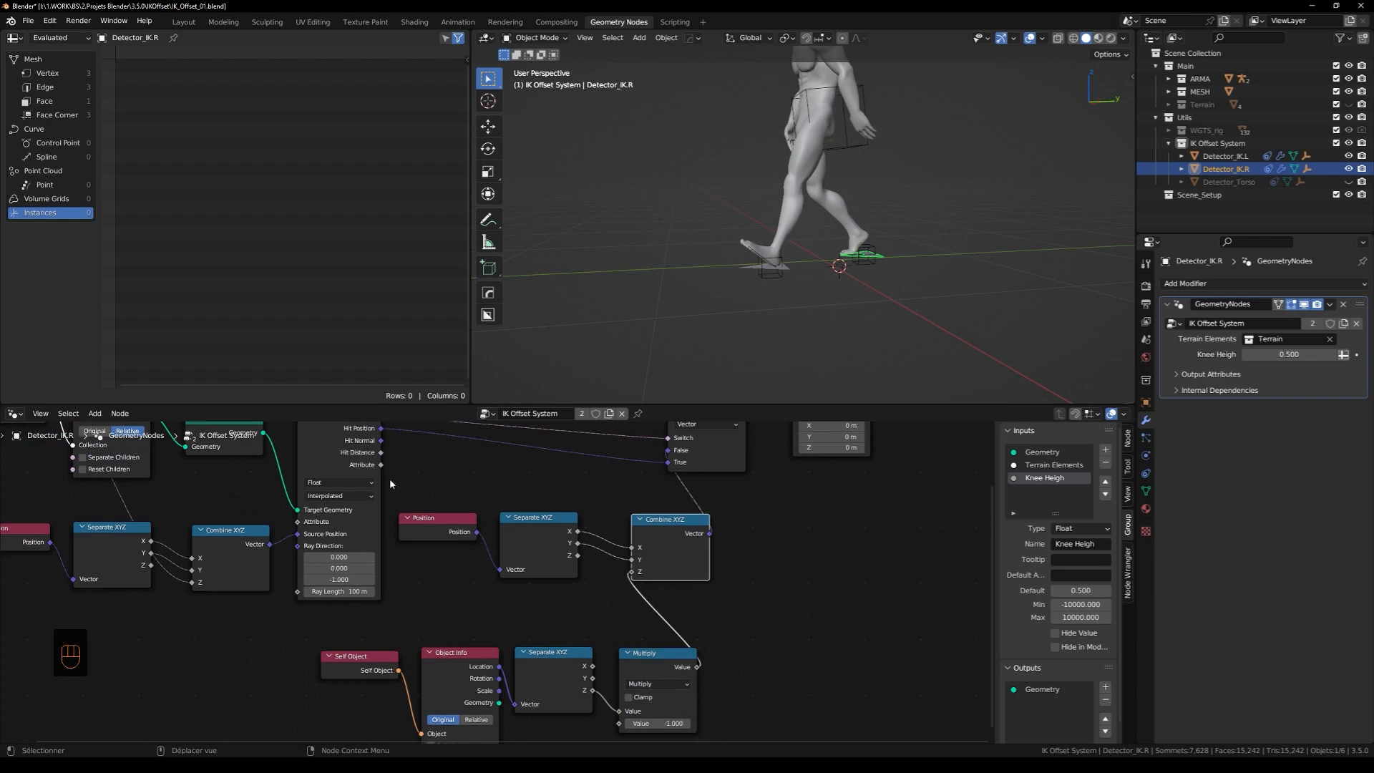
{"action": "scroll", "coordinate": [833, 537], "scroll_direction": "up", "scroll_amount": 1}
{"action": "middle_click_drag", "start_coordinate": [833, 538], "coordinate": [744, 659]}
{"action": "left_click_drag", "start_coordinate": [647, 518], "coordinate": [697, 513]}
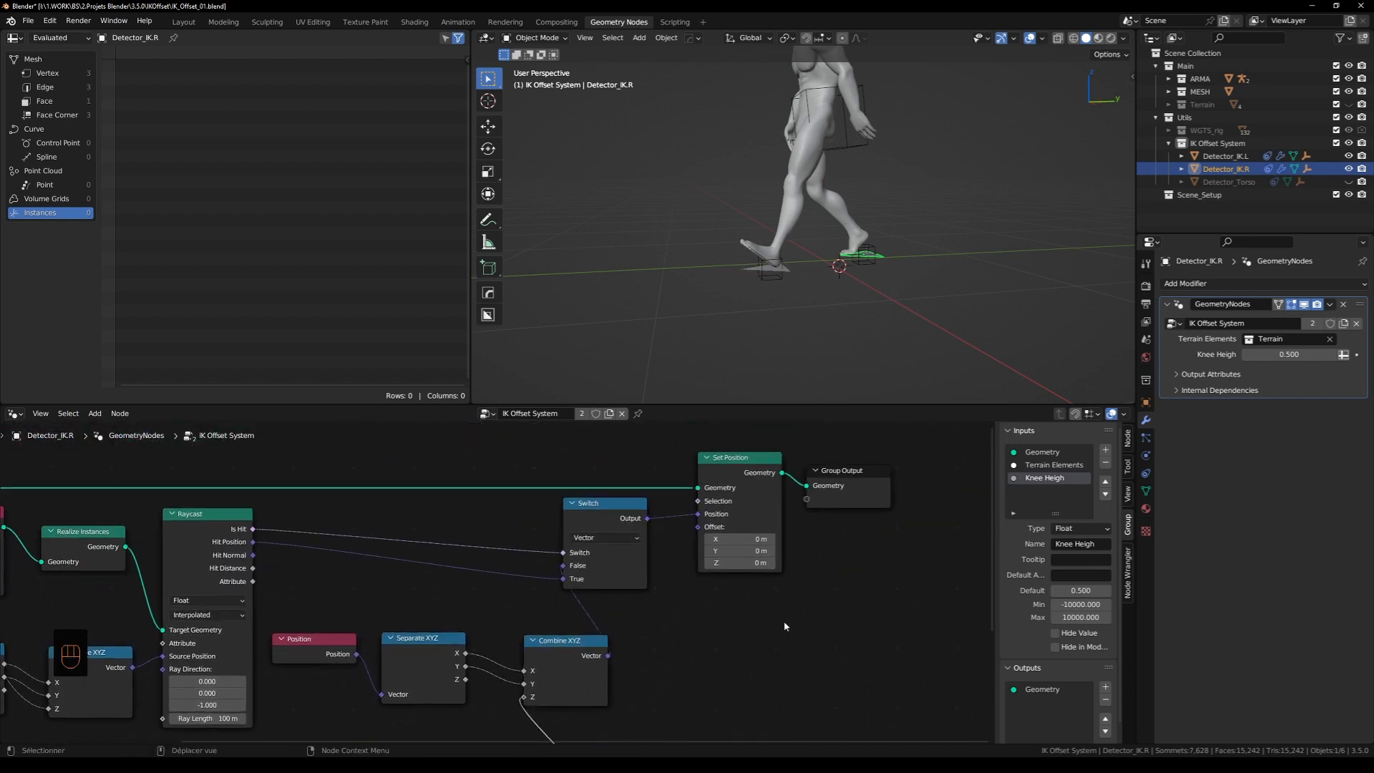
Select the character rig and enter Pose Mode
{"action": "middle_click_drag", "start_coordinate": [802, 344], "coordinate": [862, 182]}
{"action": "left_click", "coordinate": [863, 181]}
{"action": "key", "text": "Tab"}
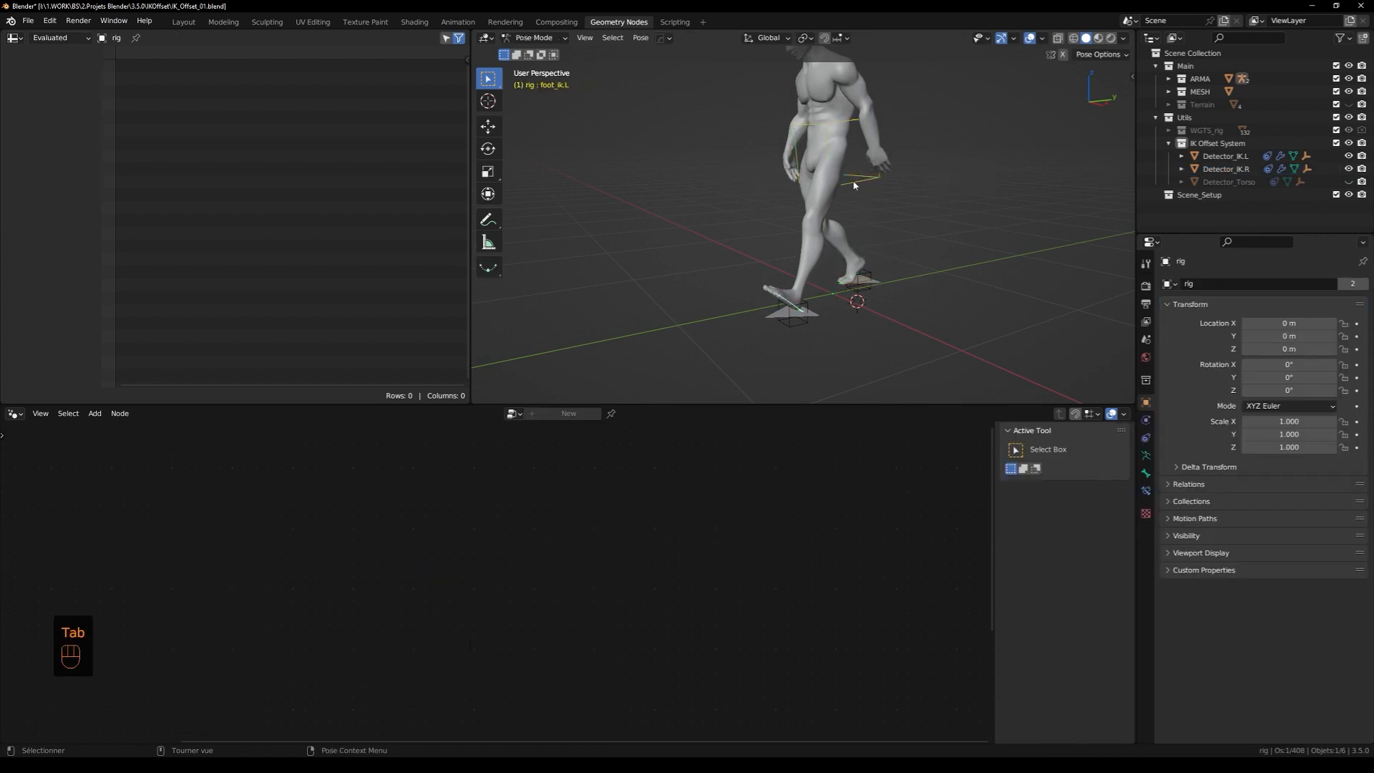
Enable the Copy Location and Copy Rotation bone constraints on foot_ik.L and foot_ik.R
{"action": "left_click", "coordinate": [1146, 491]}
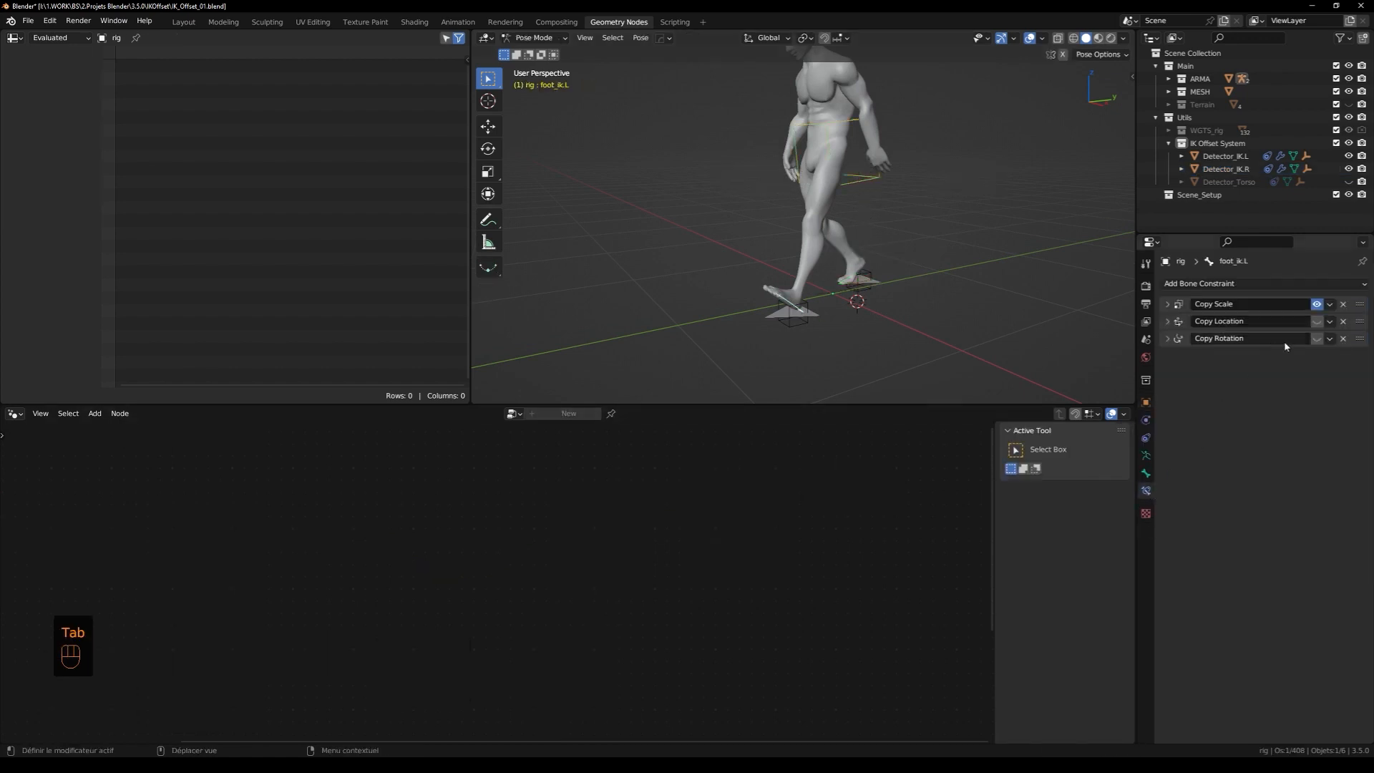
{"action": "left_click", "coordinate": [867, 284]}
{"action": "left_click_drag", "start_coordinate": [1318, 324], "coordinate": [1317, 339]}
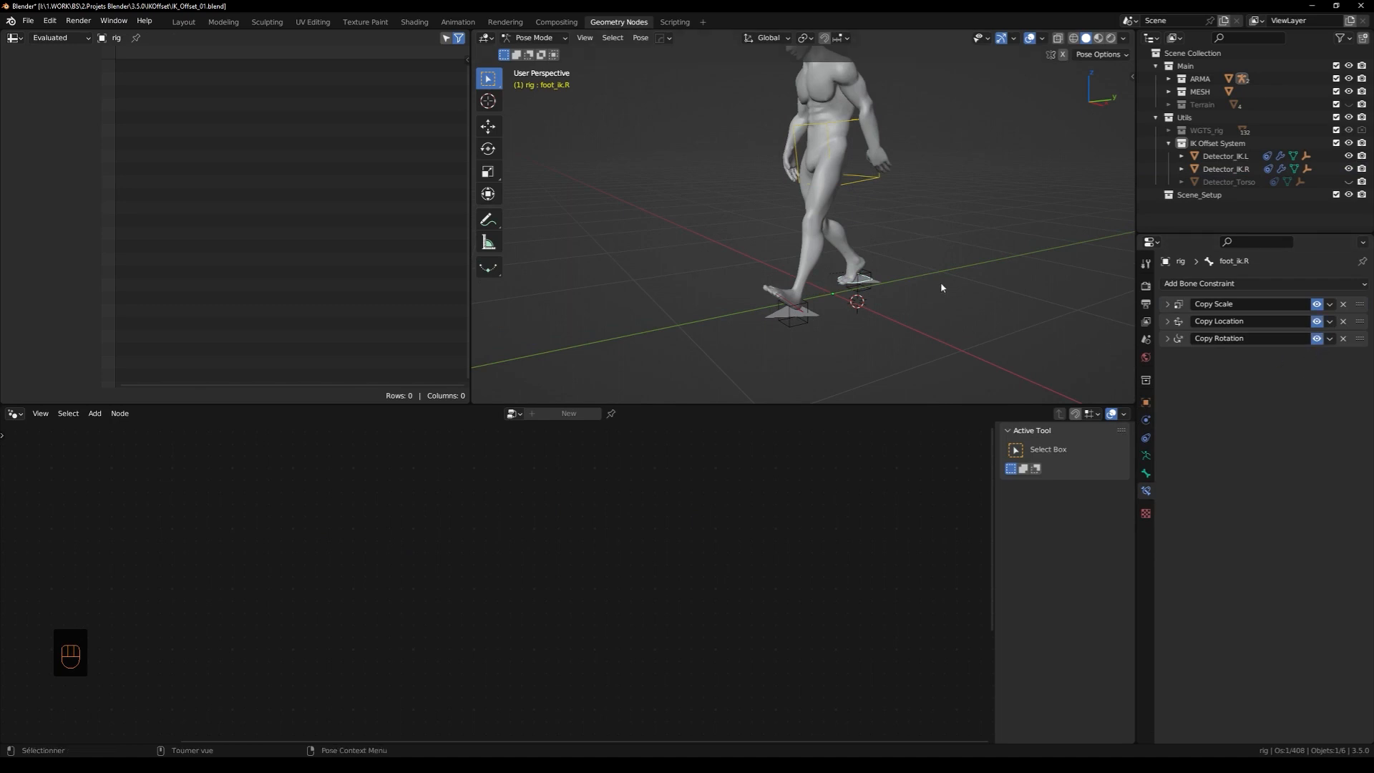
Return to Object Mode and check the IK Offset System modifier inputs on Detector_IK.L and Detector_IK.R
{"action": "key", "text": "Tab"}
{"action": "left_click", "coordinate": [791, 318]}
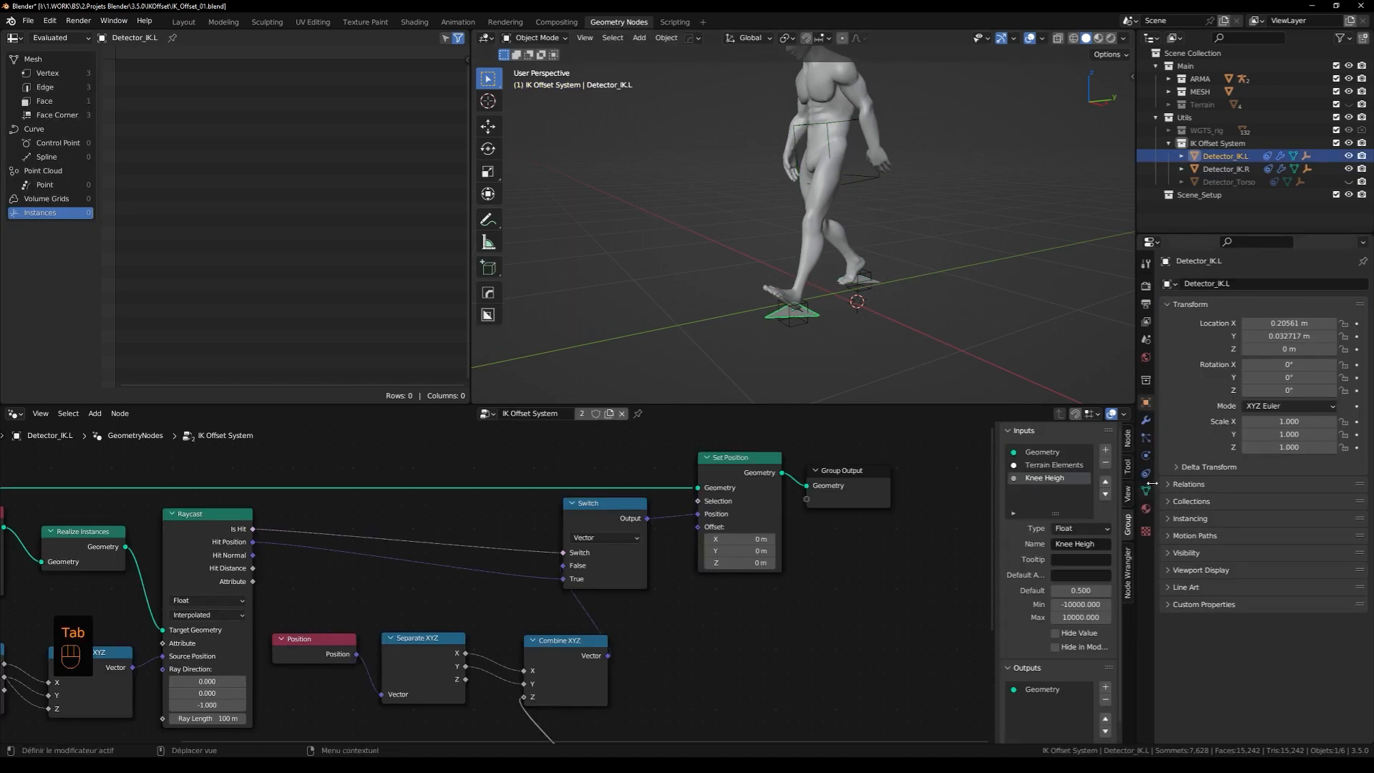
{"action": "left_click", "coordinate": [1145, 420]}
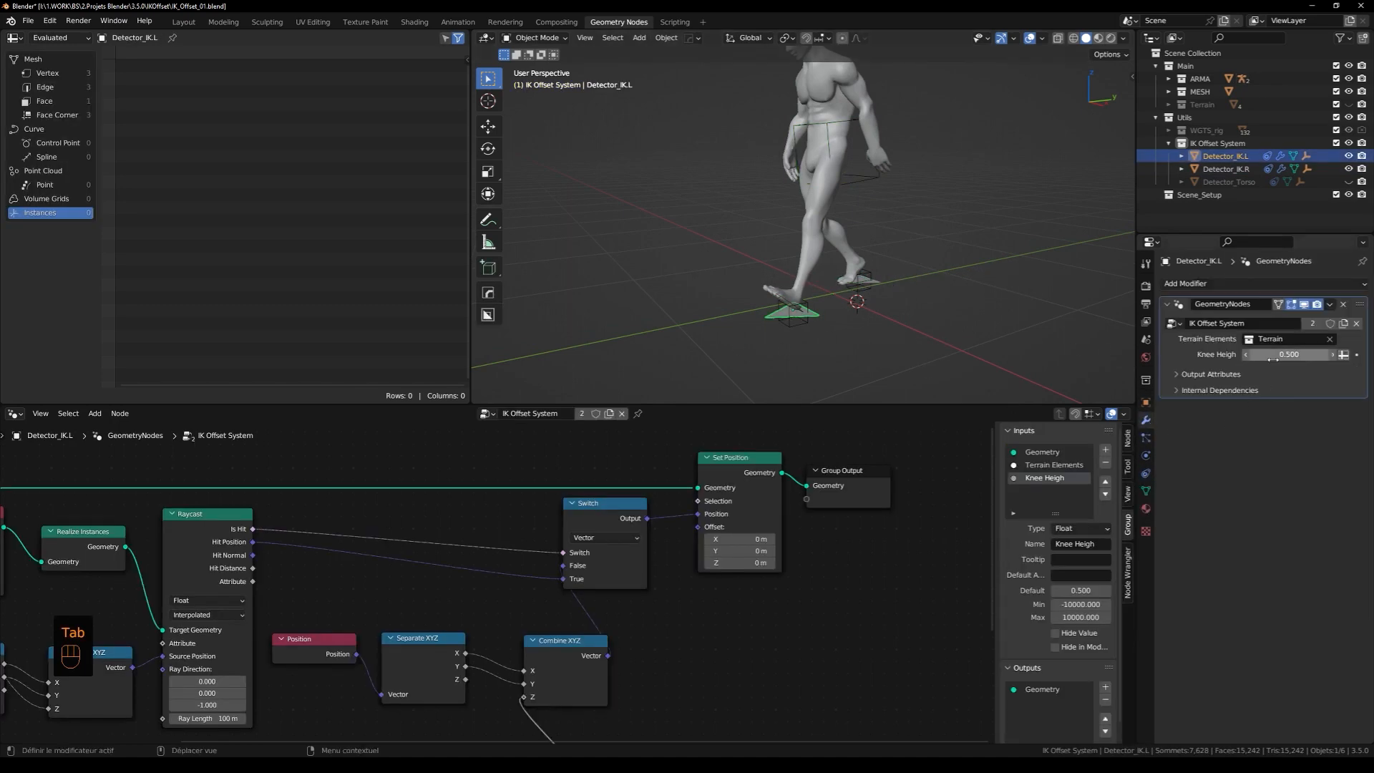
{"action": "left_click", "coordinate": [879, 285]}
{"action": "middle_click_drag", "start_coordinate": [879, 285], "coordinate": [915, 275]}
{"action": "scroll", "coordinate": [843, 292], "scroll_direction": "down", "scroll_amount": 4}
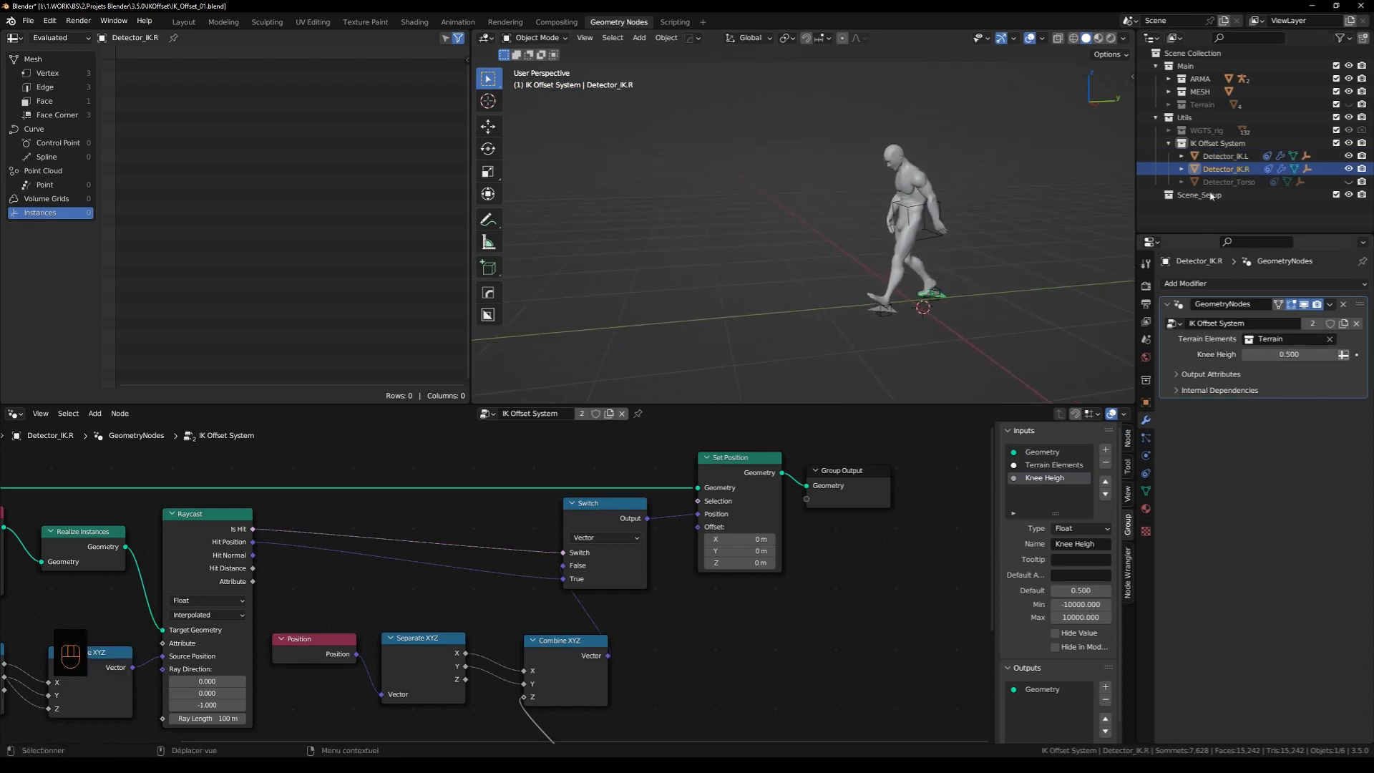
Enable the Terrain collection, play the walk animation over the slope to test the offset, and return to the first frame
{"action": "left_click", "coordinate": [1335, 105]}
{"action": "scroll", "coordinate": [879, 267], "scroll_direction": "up", "scroll_amount": 2}
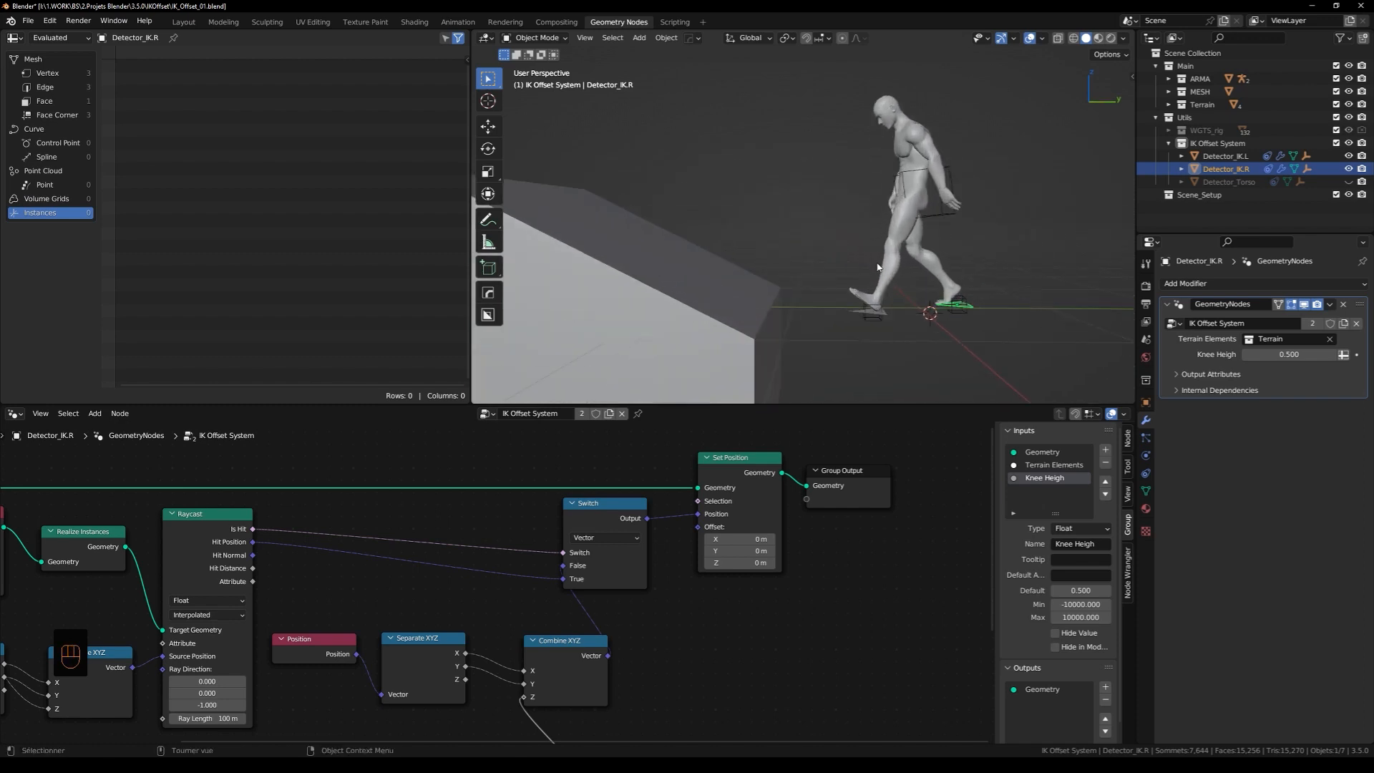
{"action": "key", "text": "space"}
{"action": "scroll", "coordinate": [918, 320], "scroll_direction": "down", "scroll_amount": 1}
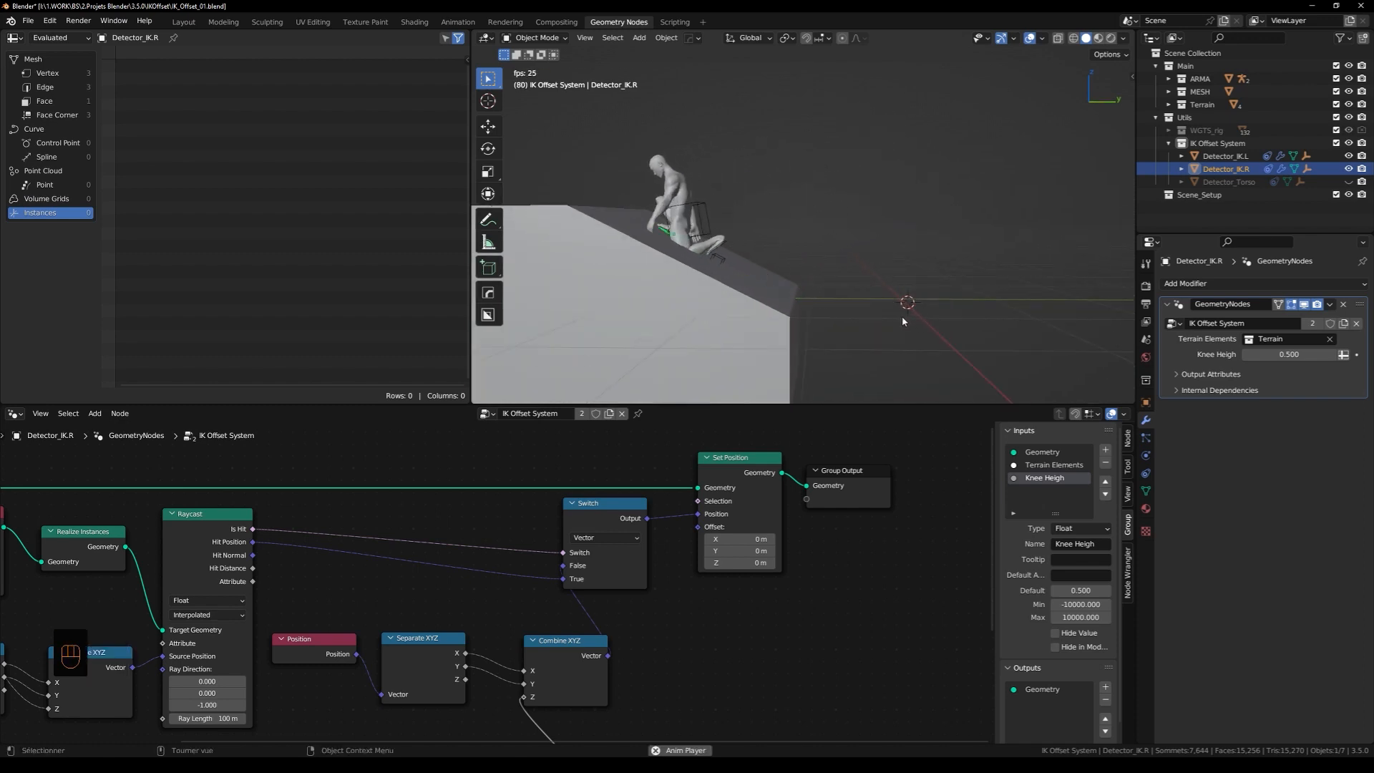
{"action": "key", "text": "space"}
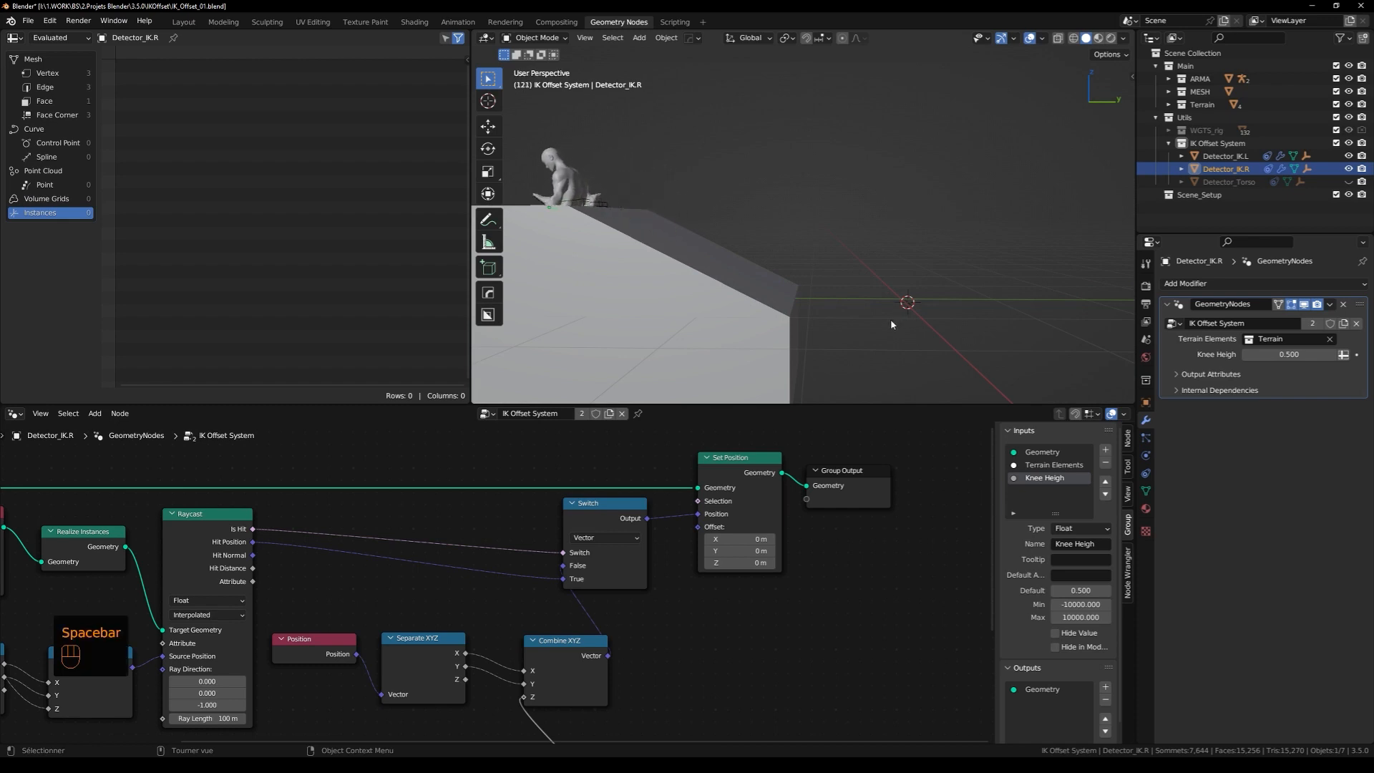
{"action": "key", "text": "shift+Left"}
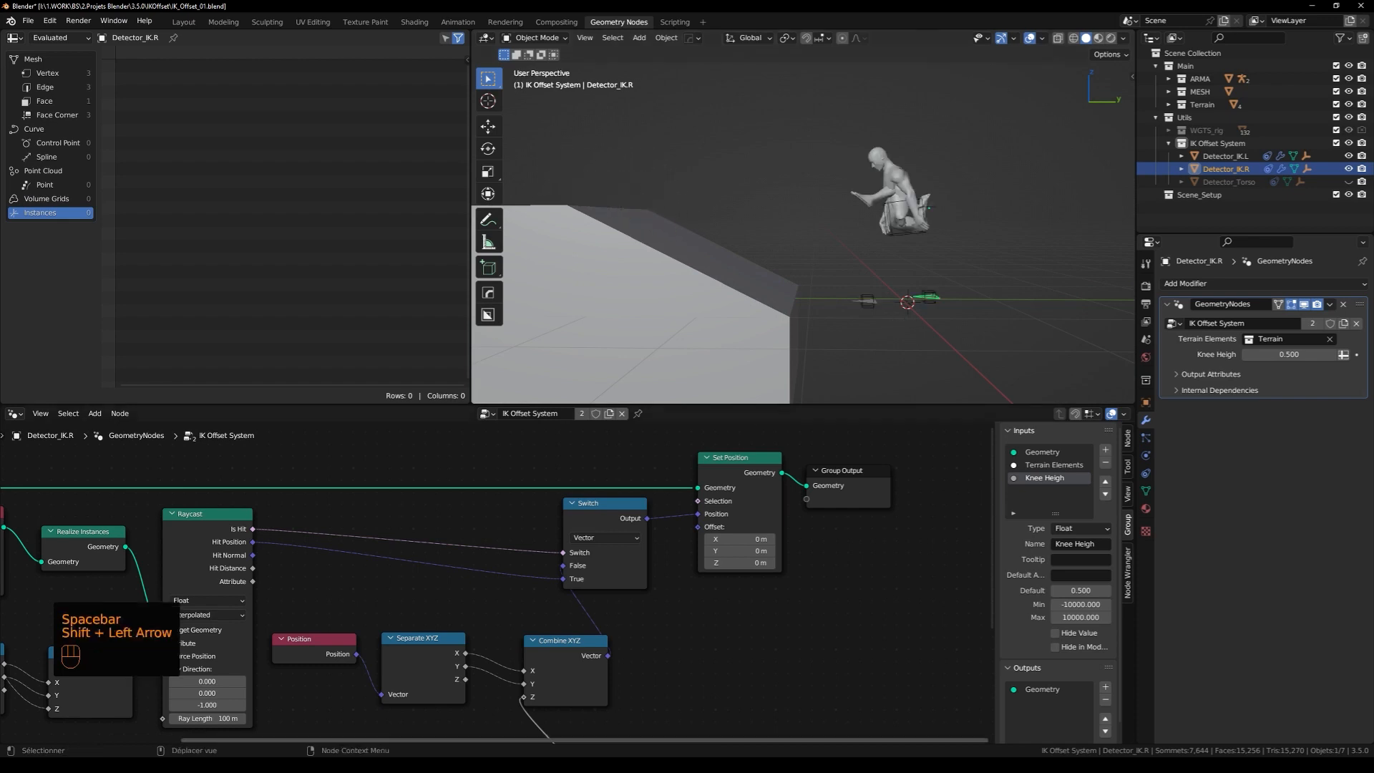
{"action": "key", "text": "Right"}
{"action": "key", "text": "Left"}
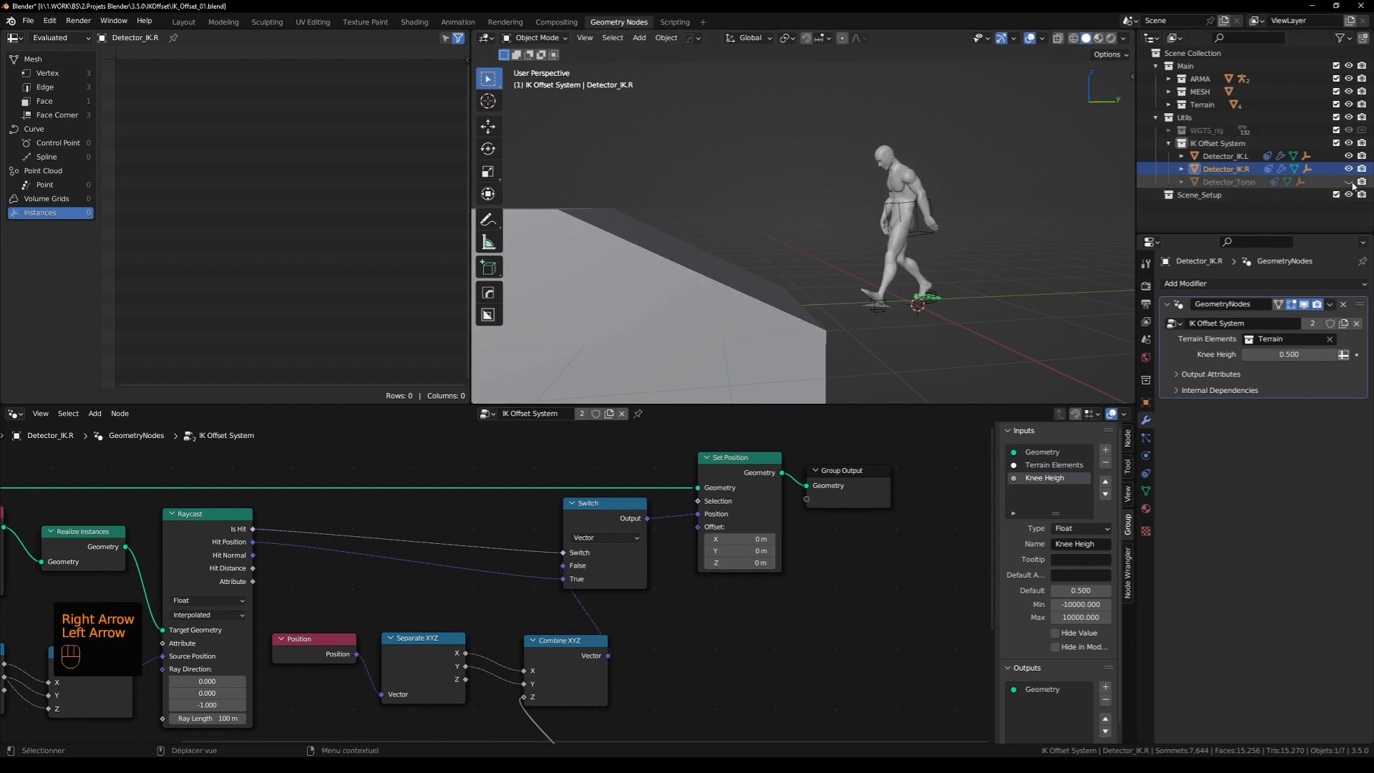
Unhide Detector_Torso and its child Effector_Torso, and select Detector_Torso
{"action": "left_click", "coordinate": [1181, 181]}
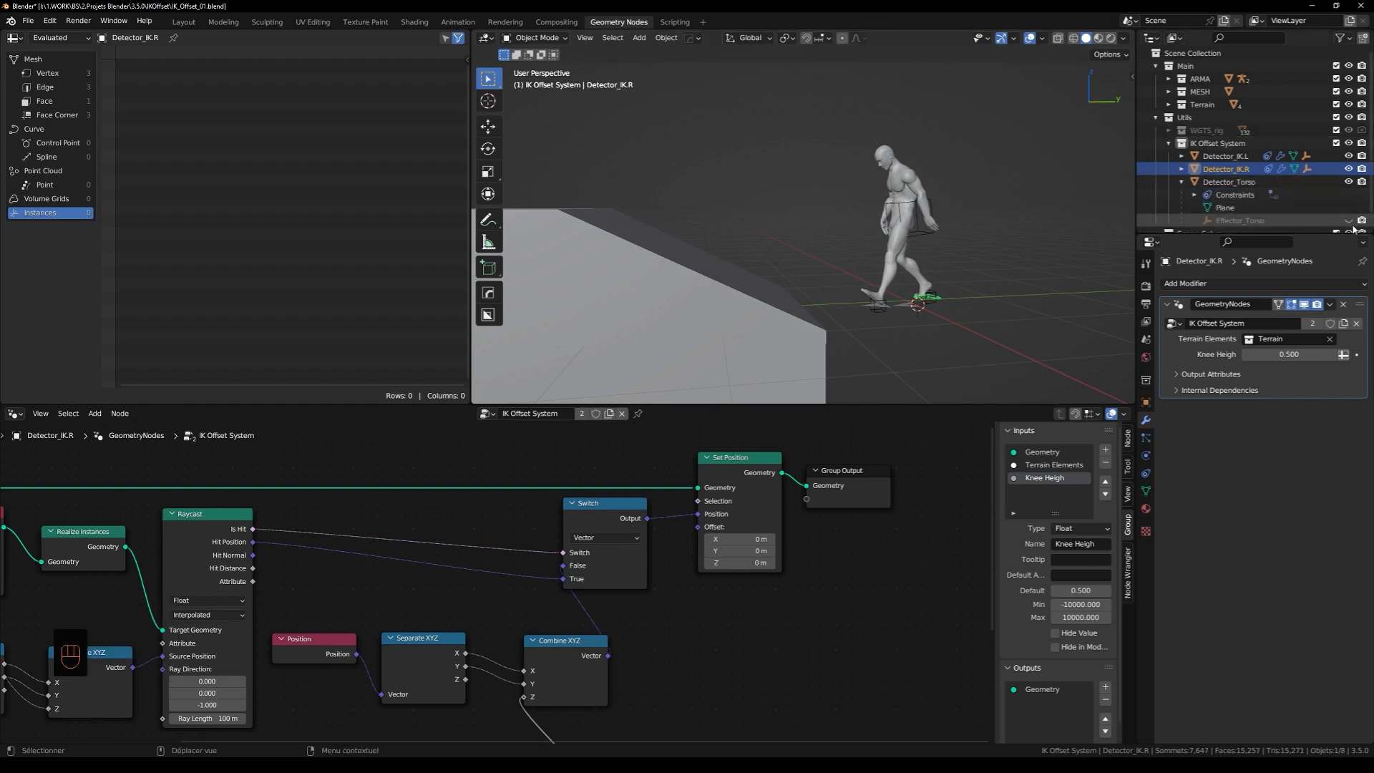
{"action": "left_click", "coordinate": [1240, 184]}
{"action": "middle_click_drag", "start_coordinate": [919, 240], "coordinate": [851, 235], "text": "shift"}
{"action": "scroll", "coordinate": [801, 202], "scroll_direction": "up", "scroll_amount": 3}
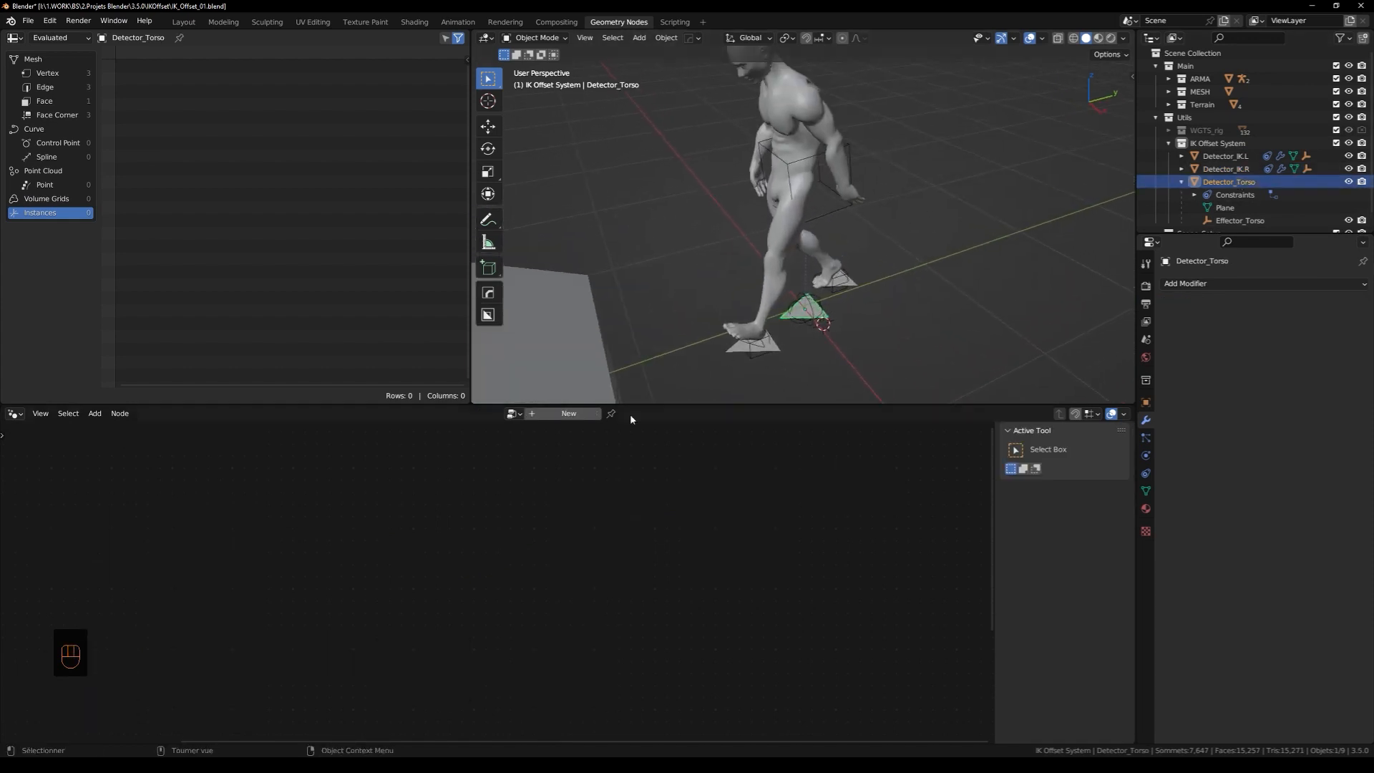
Create a new geometry node tree on Detector_Torso and name it Torso Offset System
{"action": "left_click", "coordinate": [549, 417]}
{"action": "middle_click_drag", "start_coordinate": [491, 489], "coordinate": [877, 527]}
{"action": "scroll", "coordinate": [530, 461], "scroll_direction": "up", "scroll_amount": 5}
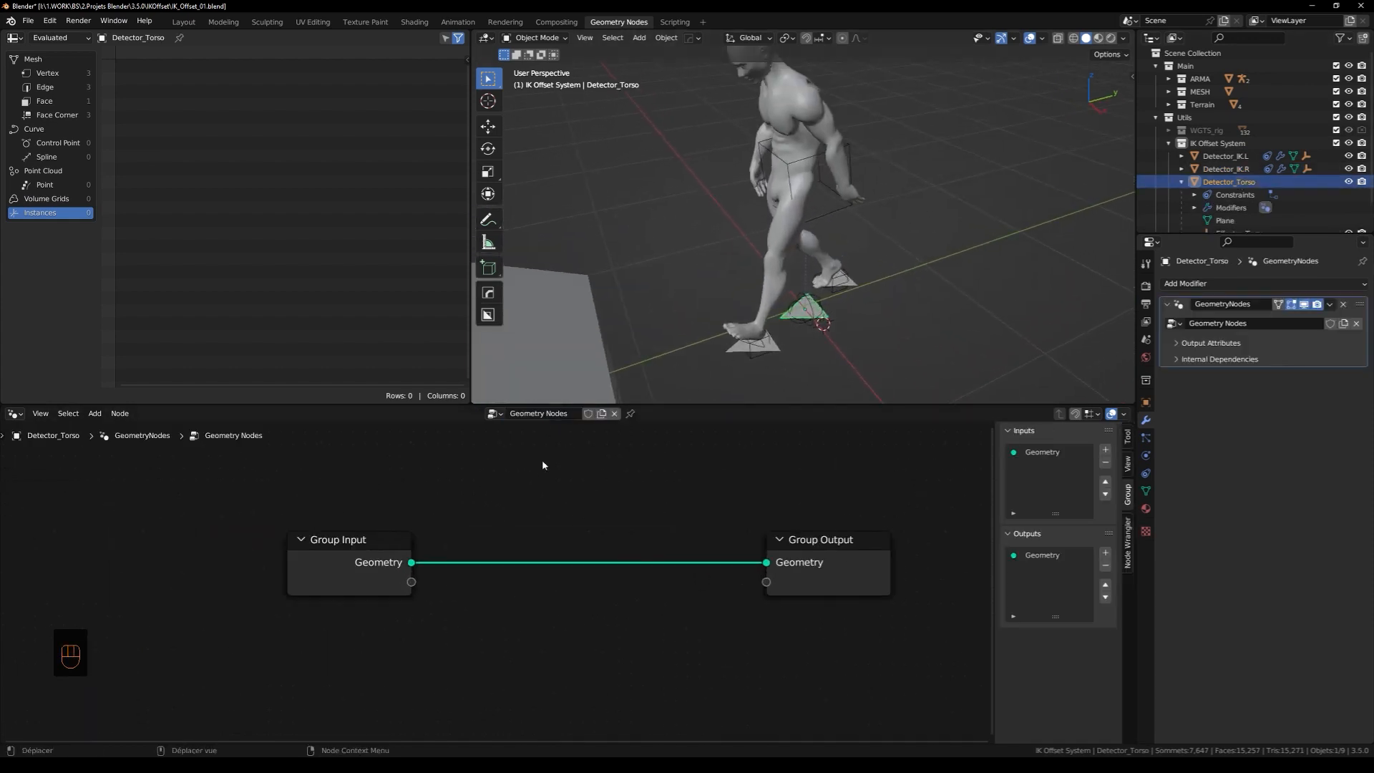
{"action": "left_click", "coordinate": [531, 413]}
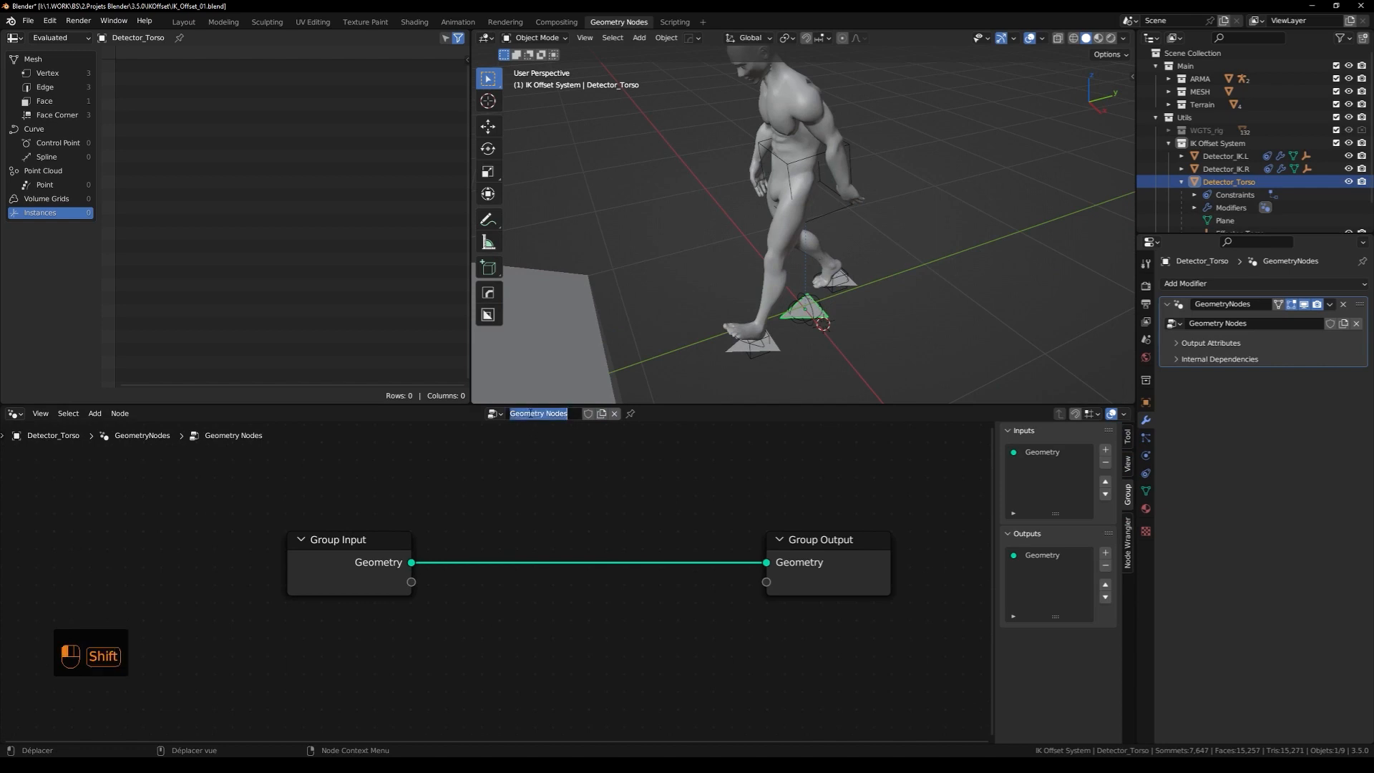
{"action": "type", "text": "T"}
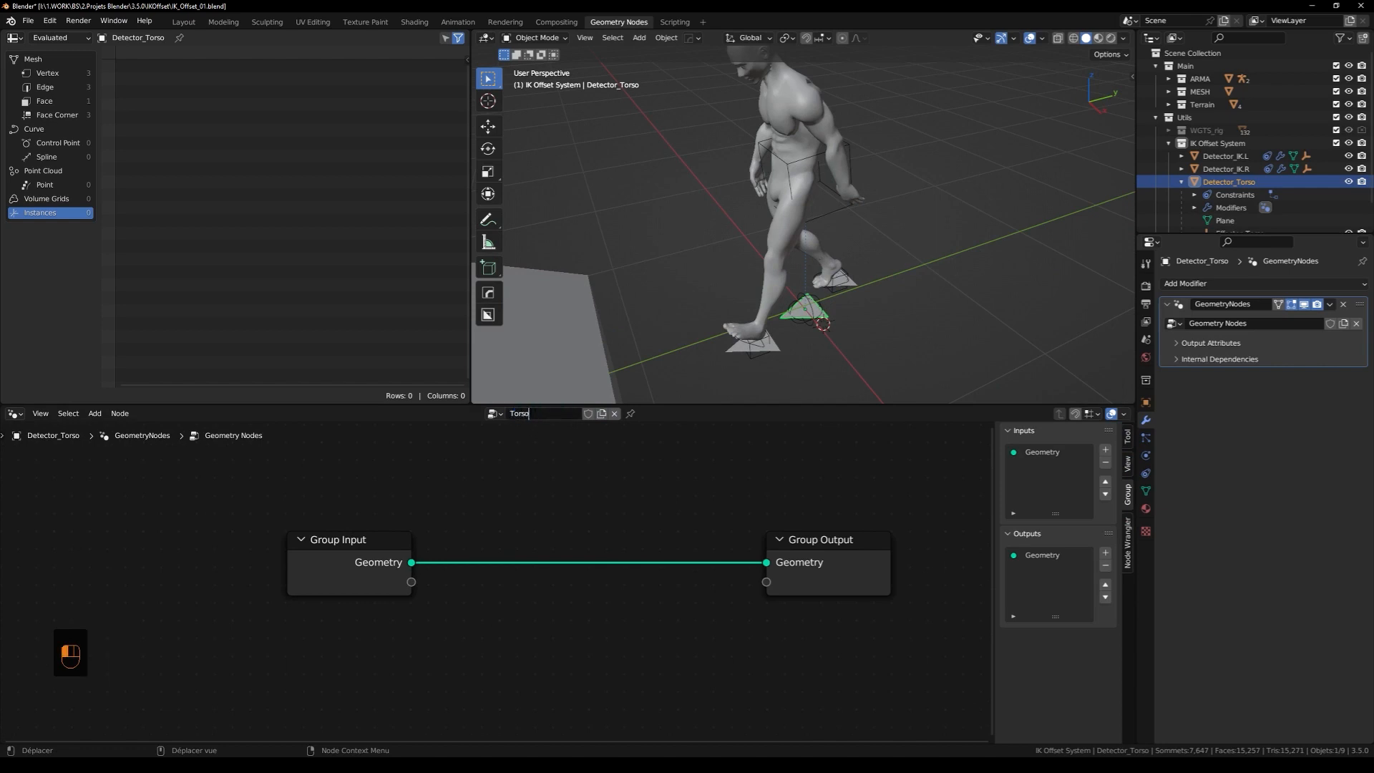
{"action": "type", "text": "orso"}
{"action": "type", "text": " 0"}
{"action": "type", "text": "ffset System"}
{"action": "key", "text": "Return"}
Space out the Group Output node and add an Object-type group input named Effector IK L
{"action": "middle_click_drag", "start_coordinate": [830, 566], "coordinate": [699, 558]}
{"action": "left_click_drag", "start_coordinate": [704, 561], "coordinate": [900, 556]}
{"action": "middle_click_drag", "start_coordinate": [846, 515], "coordinate": [719, 511]}
{"action": "left_click", "coordinate": [1106, 449]}
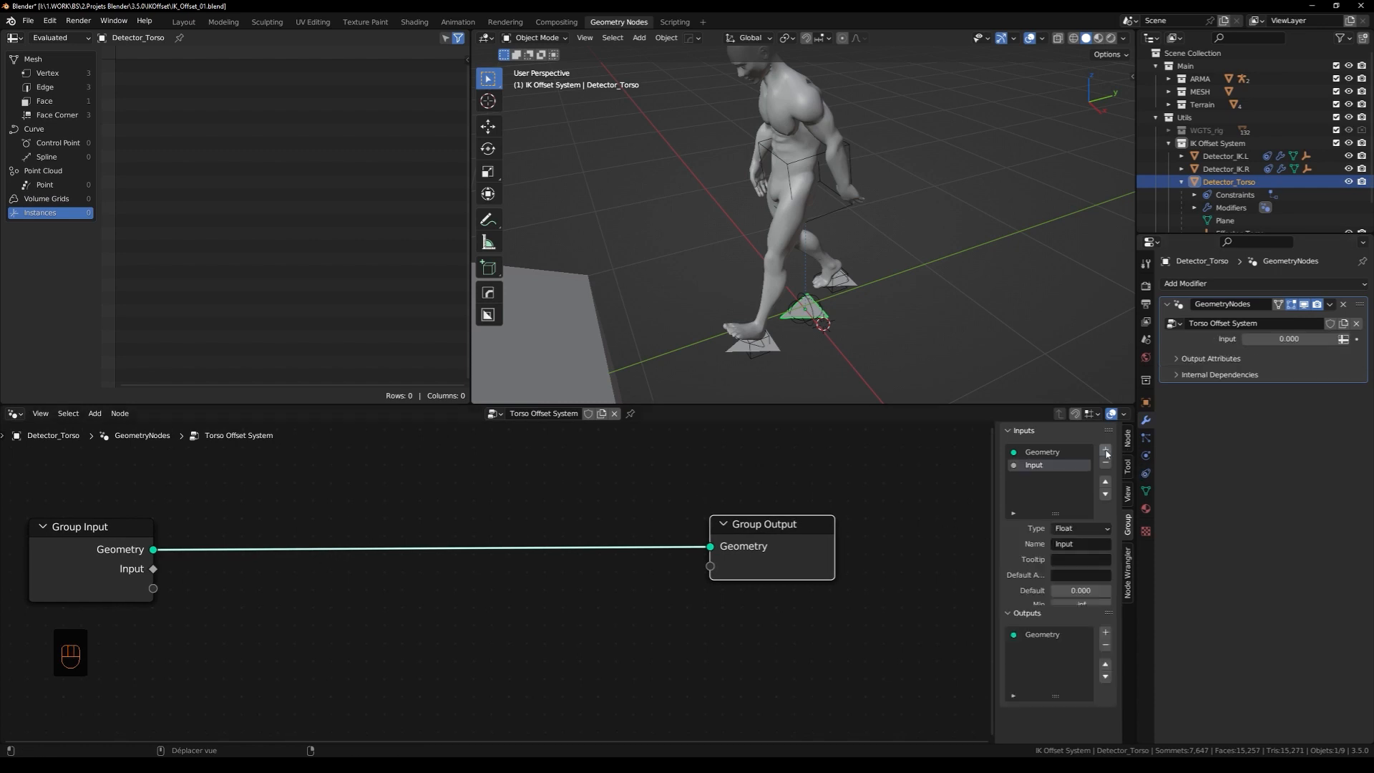
{"action": "left_click", "coordinate": [1066, 527]}
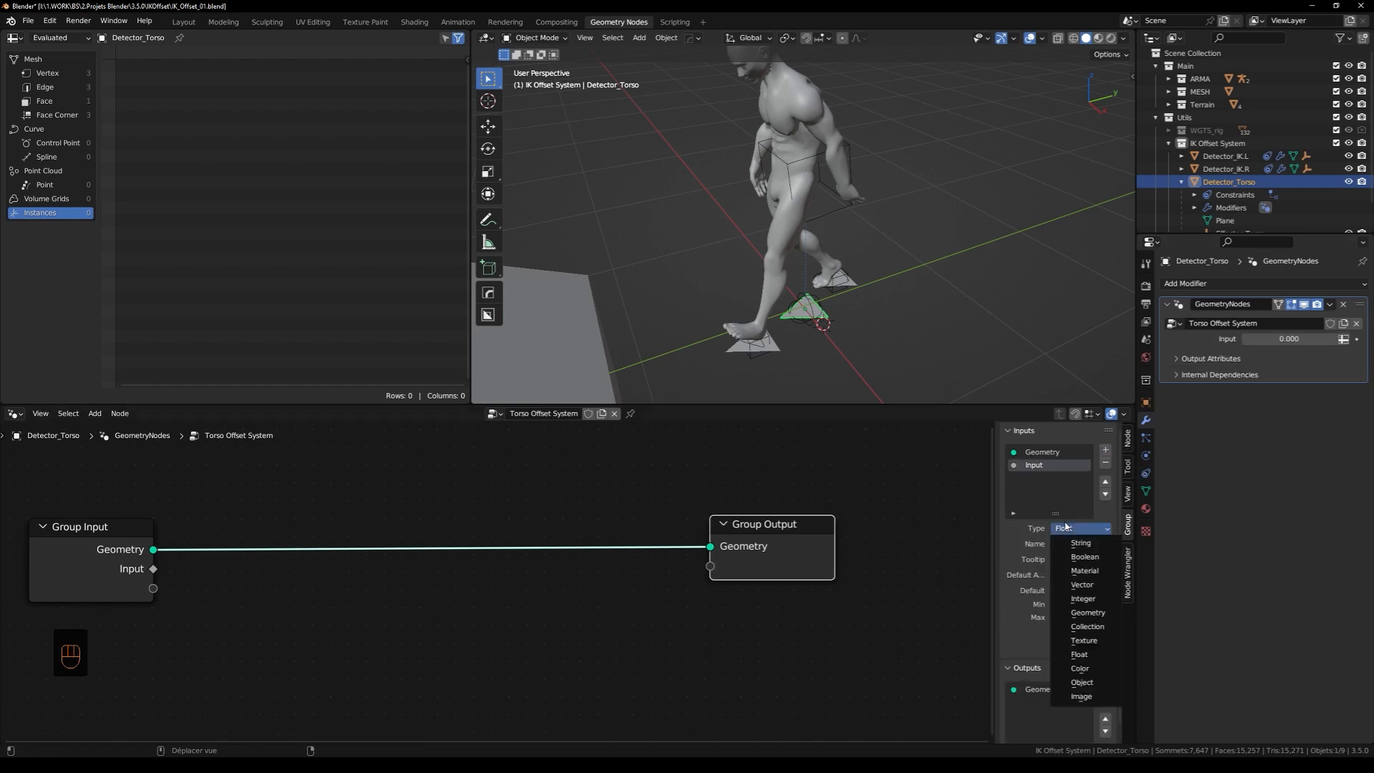
{"action": "left_click", "coordinate": [1084, 682]}
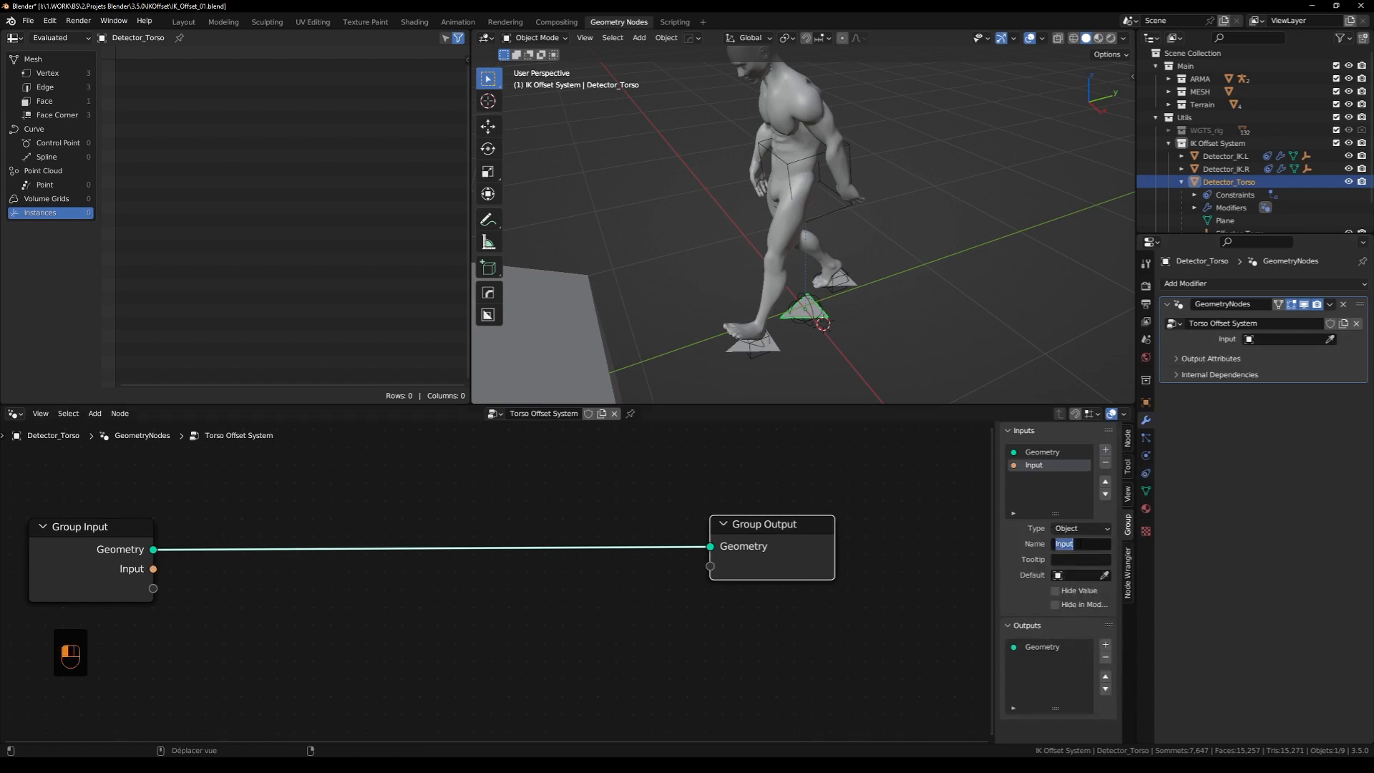
{"action": "type", "text": "Eff"}
{"action": "type", "text": "ector IK"}
{"action": "type", "text": "K"}
{"action": "type", "text": " L"}
{"action": "key", "text": "Return"}
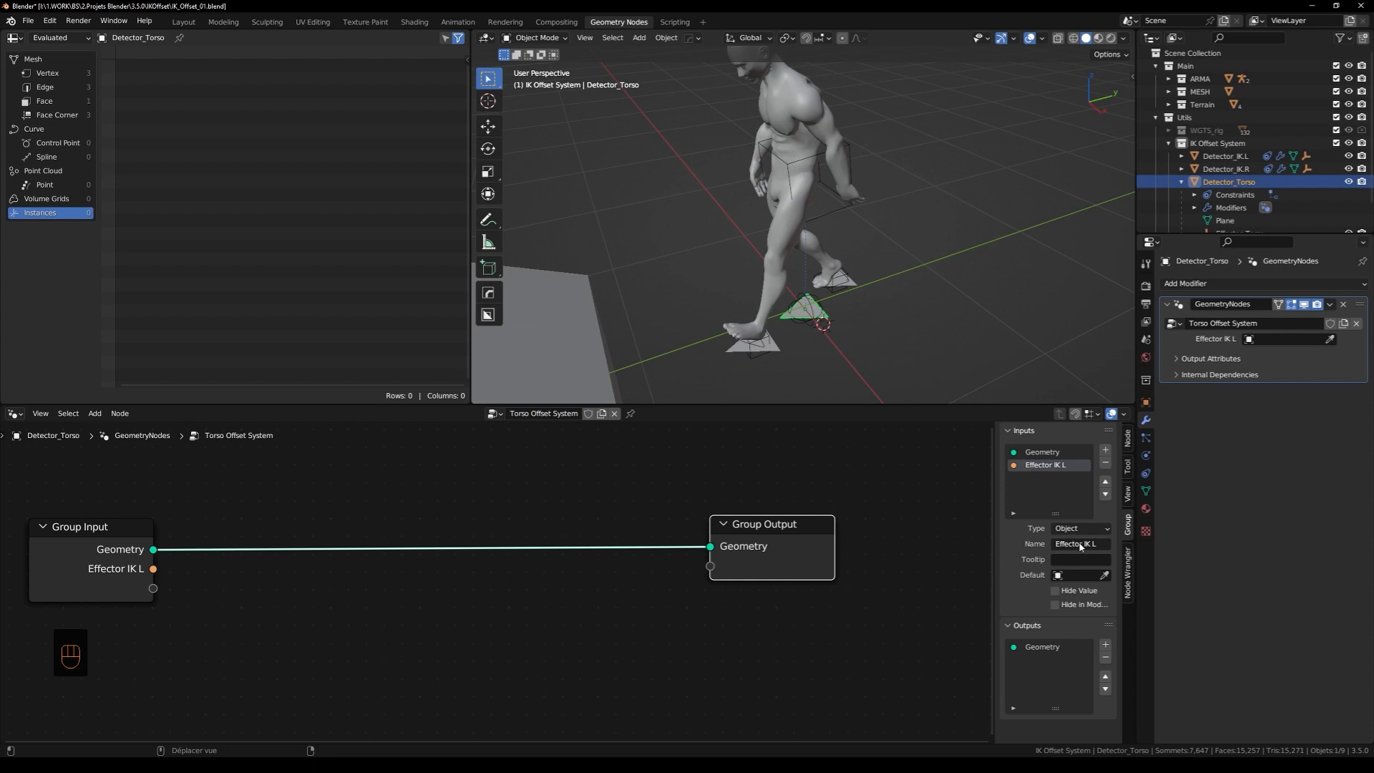
Add a second Object-type group input named Effector IK R
{"action": "left_click", "coordinate": [1104, 455]}
{"action": "left_click", "coordinate": [1081, 544]}
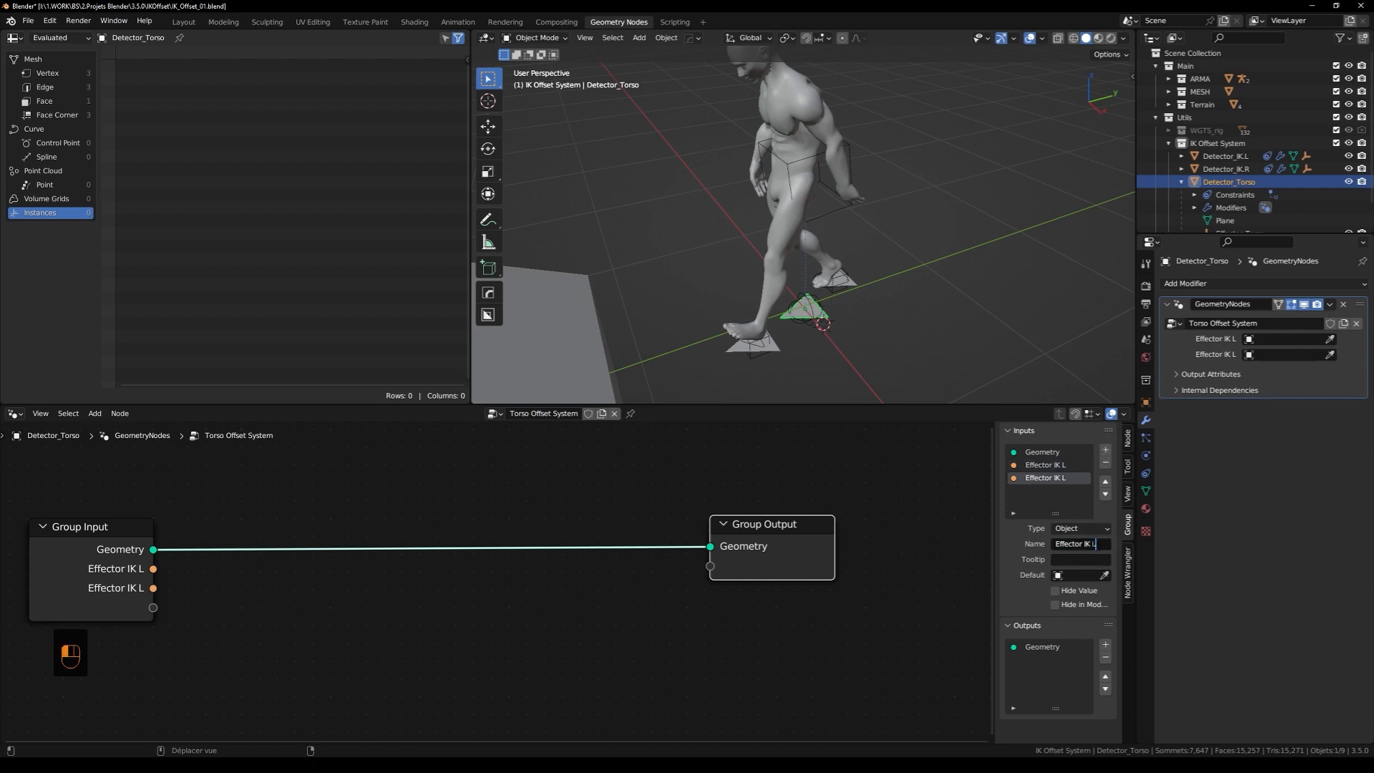
{"action": "type", "text": "R"}
{"action": "key", "text": "Return"}
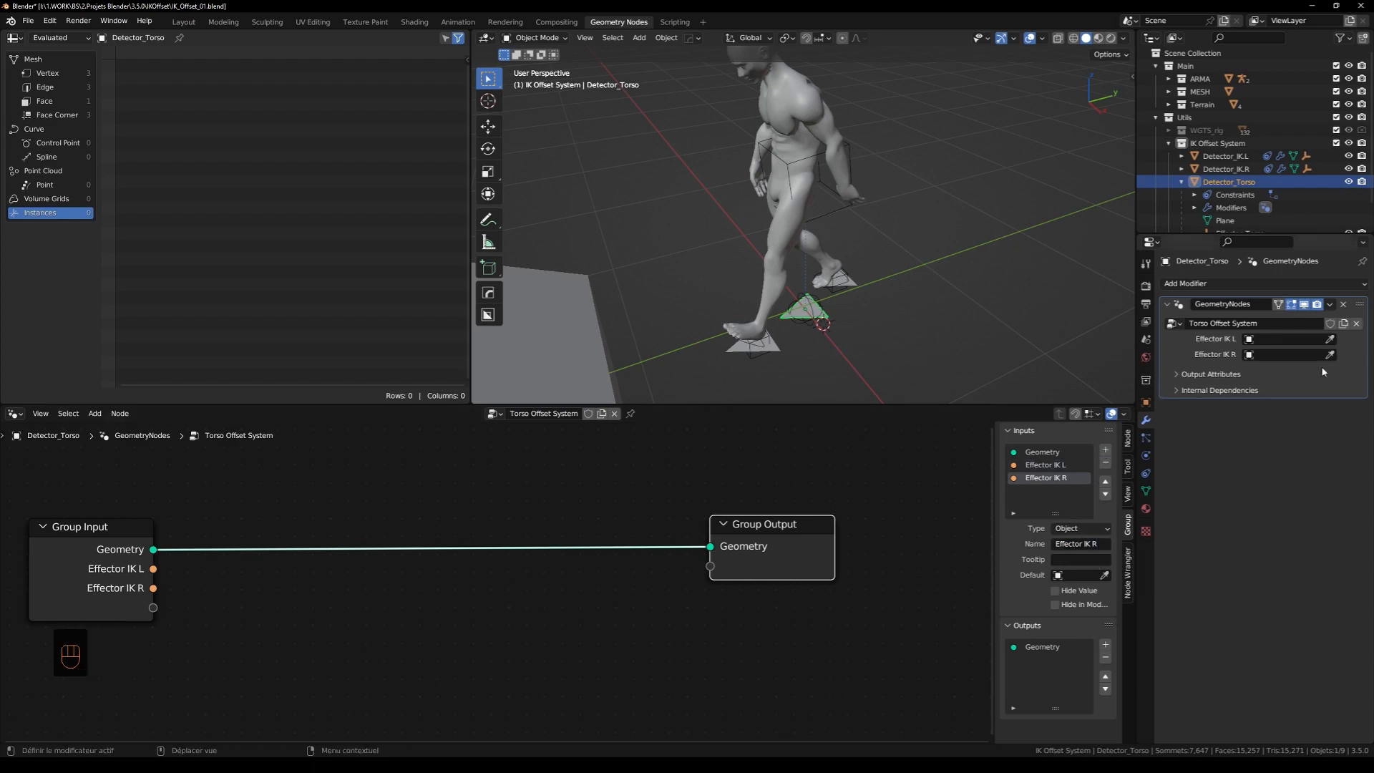
Assign Effector_IK.L and Effector_IK.R to the matching inputs of Detector_Torso's modifier
{"action": "left_click", "coordinate": [1330, 340]}
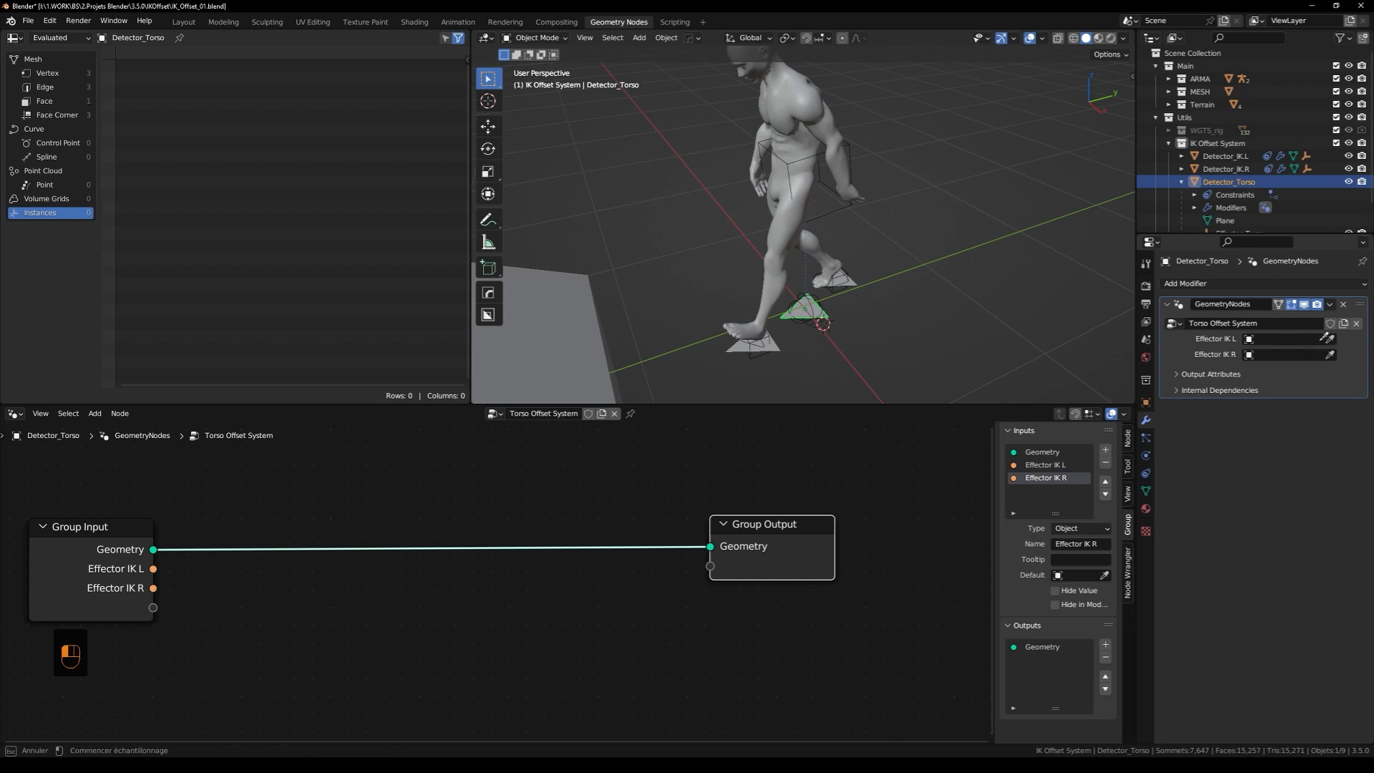
{"action": "left_click", "coordinate": [753, 342]}
{"action": "left_click", "coordinate": [1329, 354]}
{"action": "left_click", "coordinate": [848, 266]}
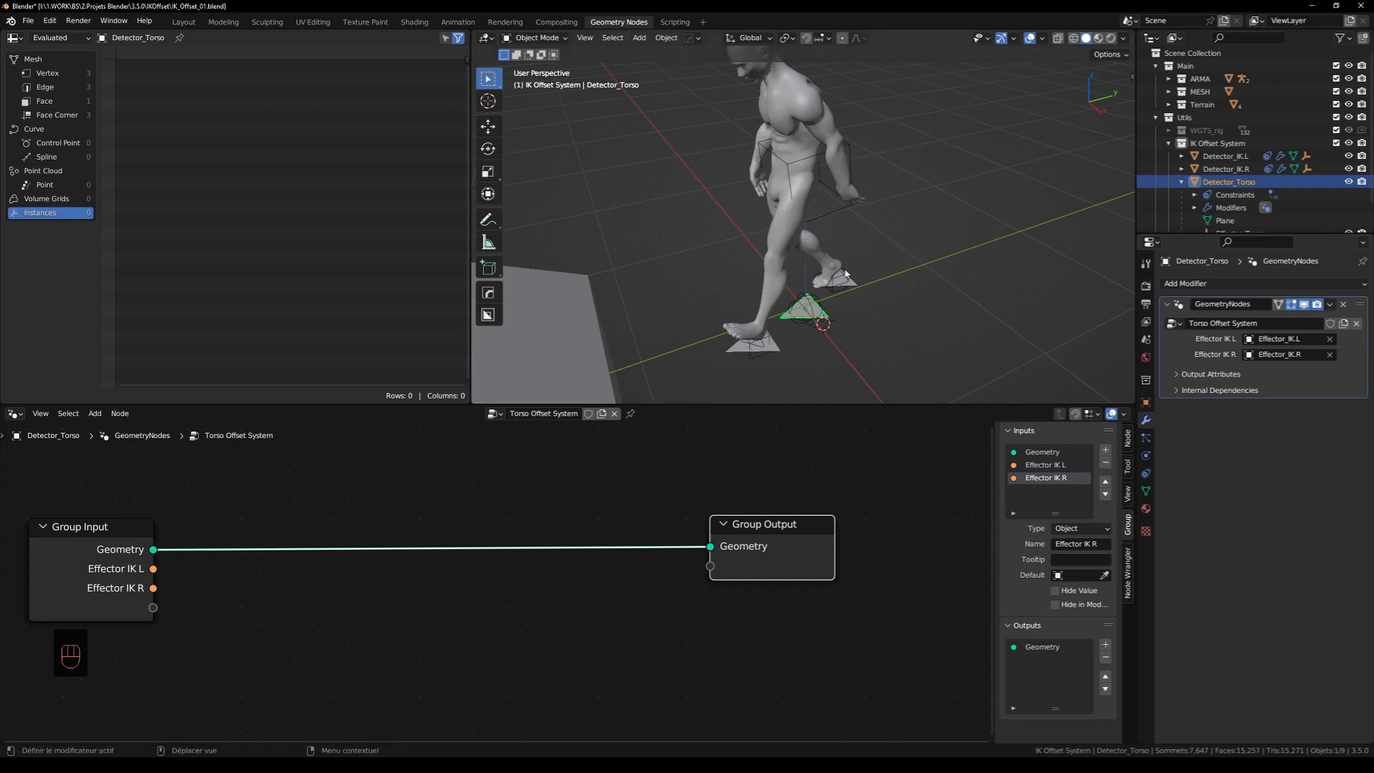
Add an Object Info node fed by the Effector IK L input and set it to Relative
{"action": "middle_click_drag", "start_coordinate": [401, 538], "coordinate": [532, 481]}
{"action": "scroll", "coordinate": [438, 515], "scroll_direction": "down", "scroll_amount": 1}
{"action": "middle_click_drag", "start_coordinate": [687, 518], "coordinate": [558, 530]}
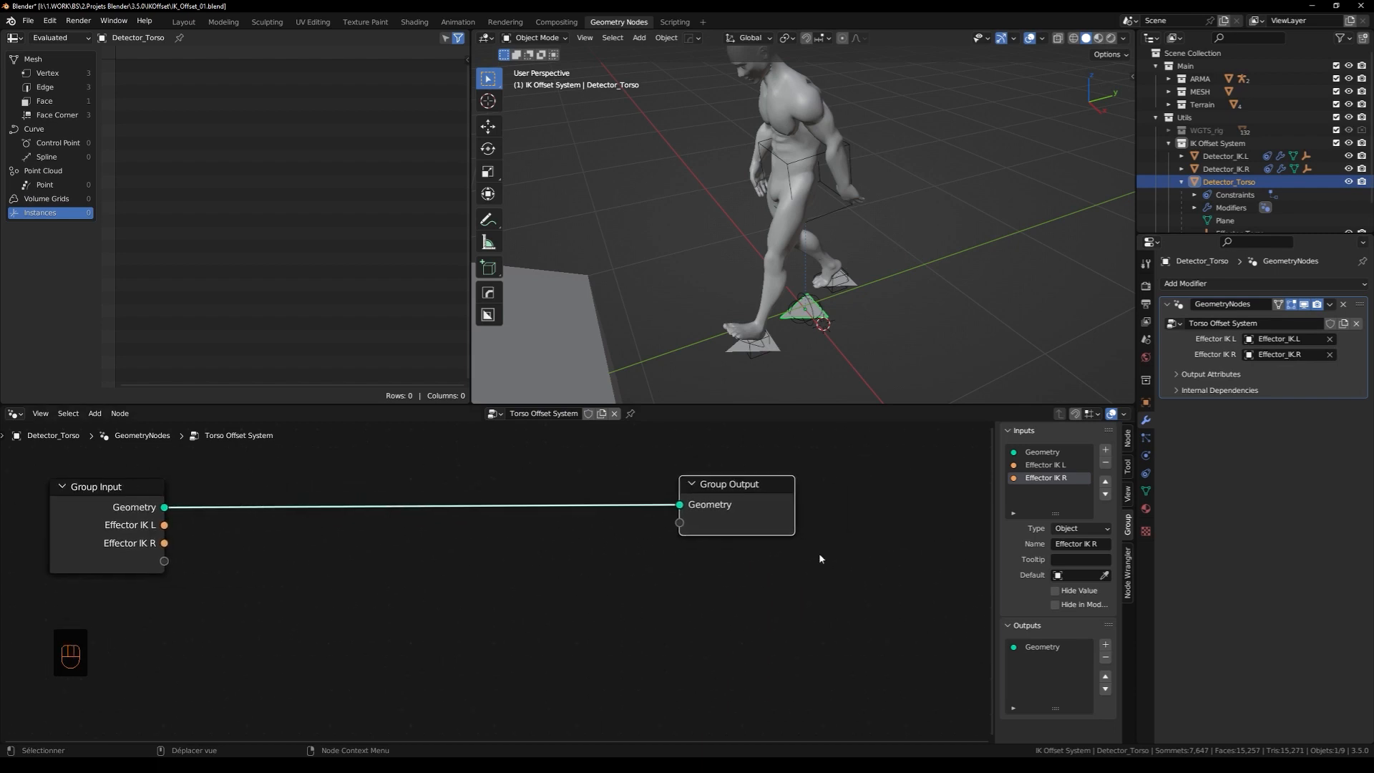
{"action": "left_click_drag", "start_coordinate": [768, 509], "coordinate": [853, 518]}
{"action": "middle_click_drag", "start_coordinate": [430, 563], "coordinate": [536, 539]}
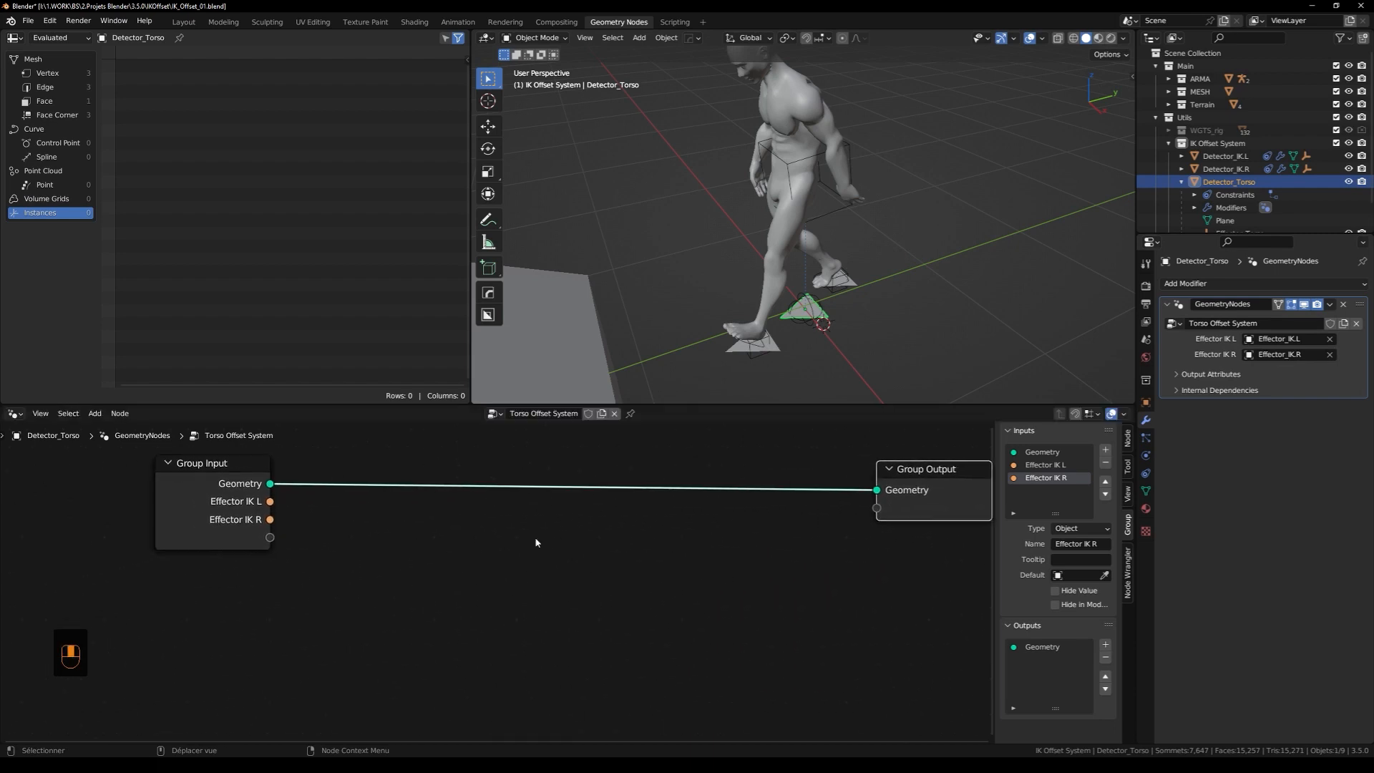
{"action": "left_click_drag", "start_coordinate": [270, 501], "coordinate": [336, 537]}
{"action": "left_click", "coordinate": [372, 540]}
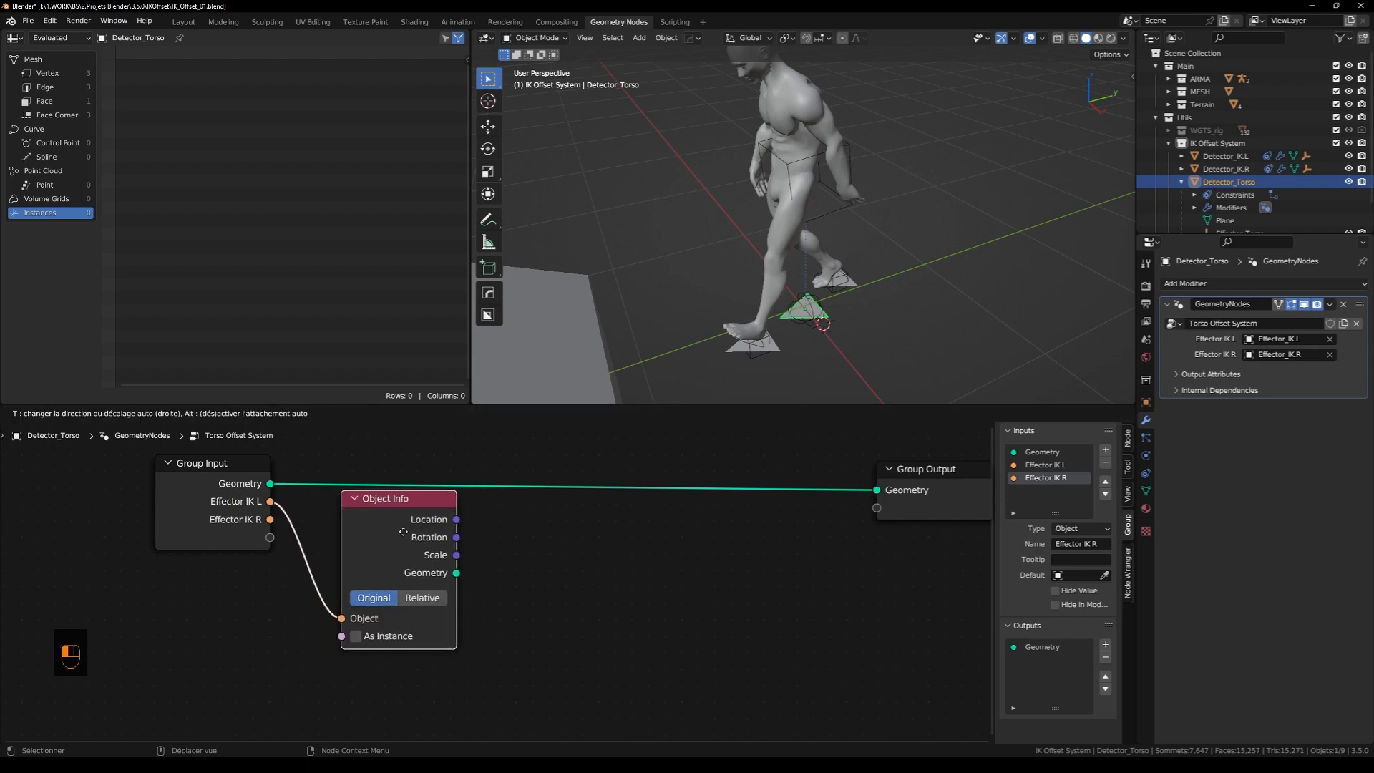
{"action": "left_click", "coordinate": [408, 546]}
{"action": "scroll", "coordinate": [408, 545], "scroll_direction": "down", "scroll_amount": 2}
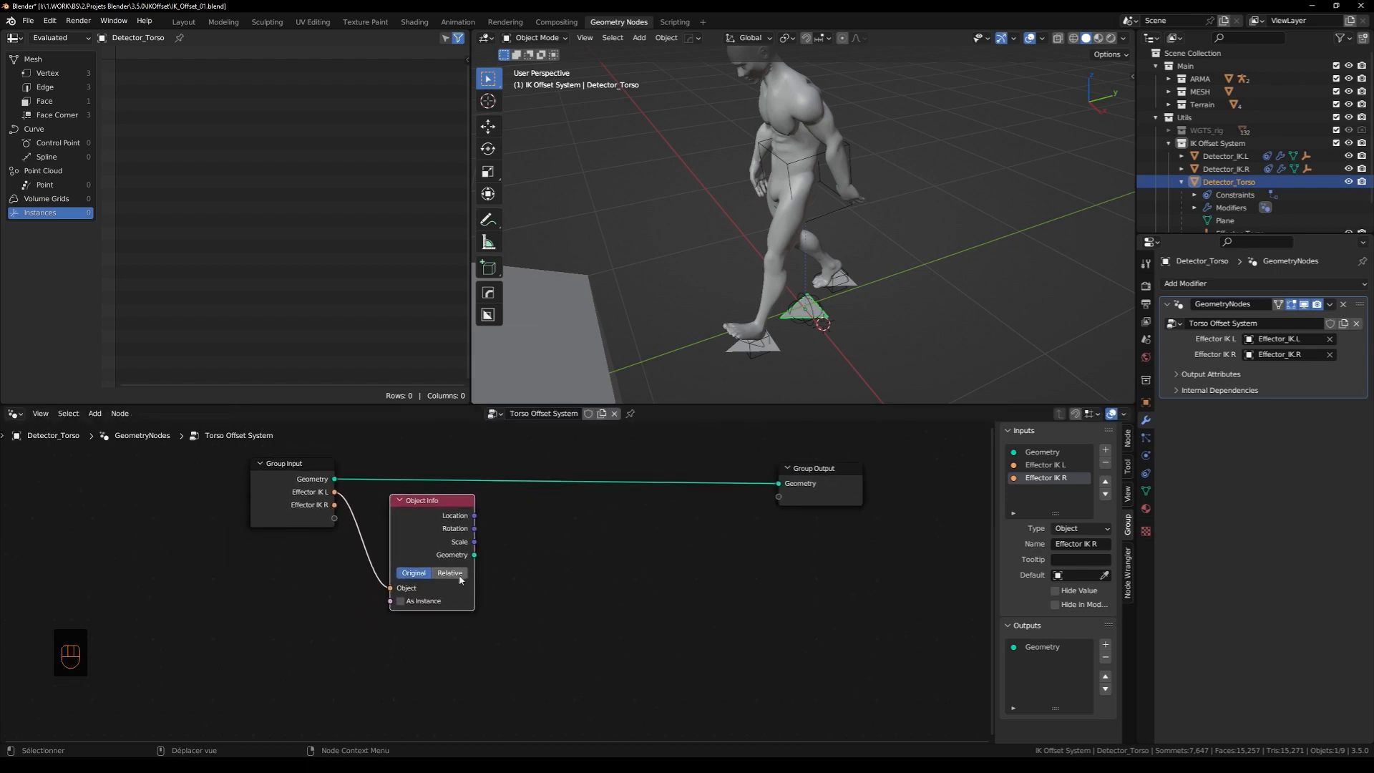
Duplicate the Object Info node below the first and connect Effector IK R to its Object input
{"action": "key", "text": "shift+d"}
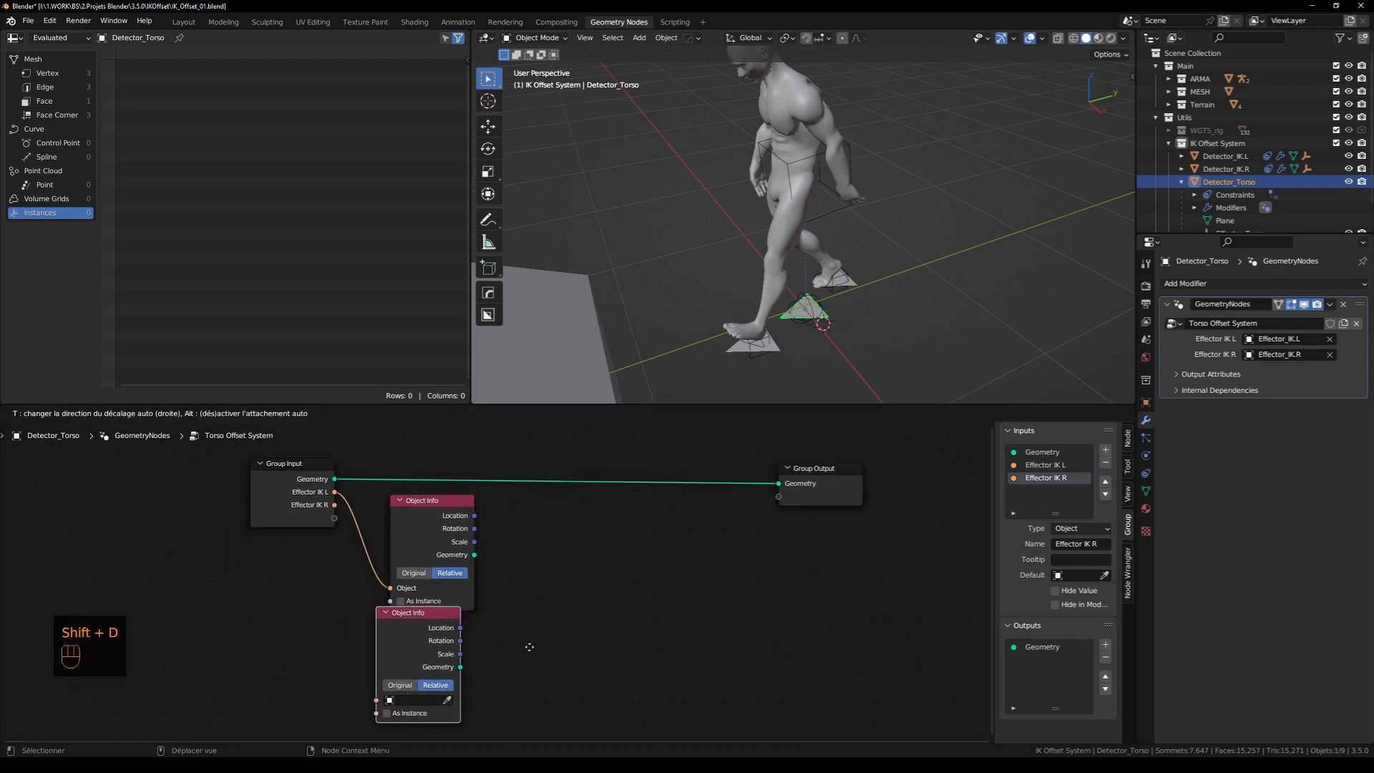
{"action": "left_click", "coordinate": [544, 653]}
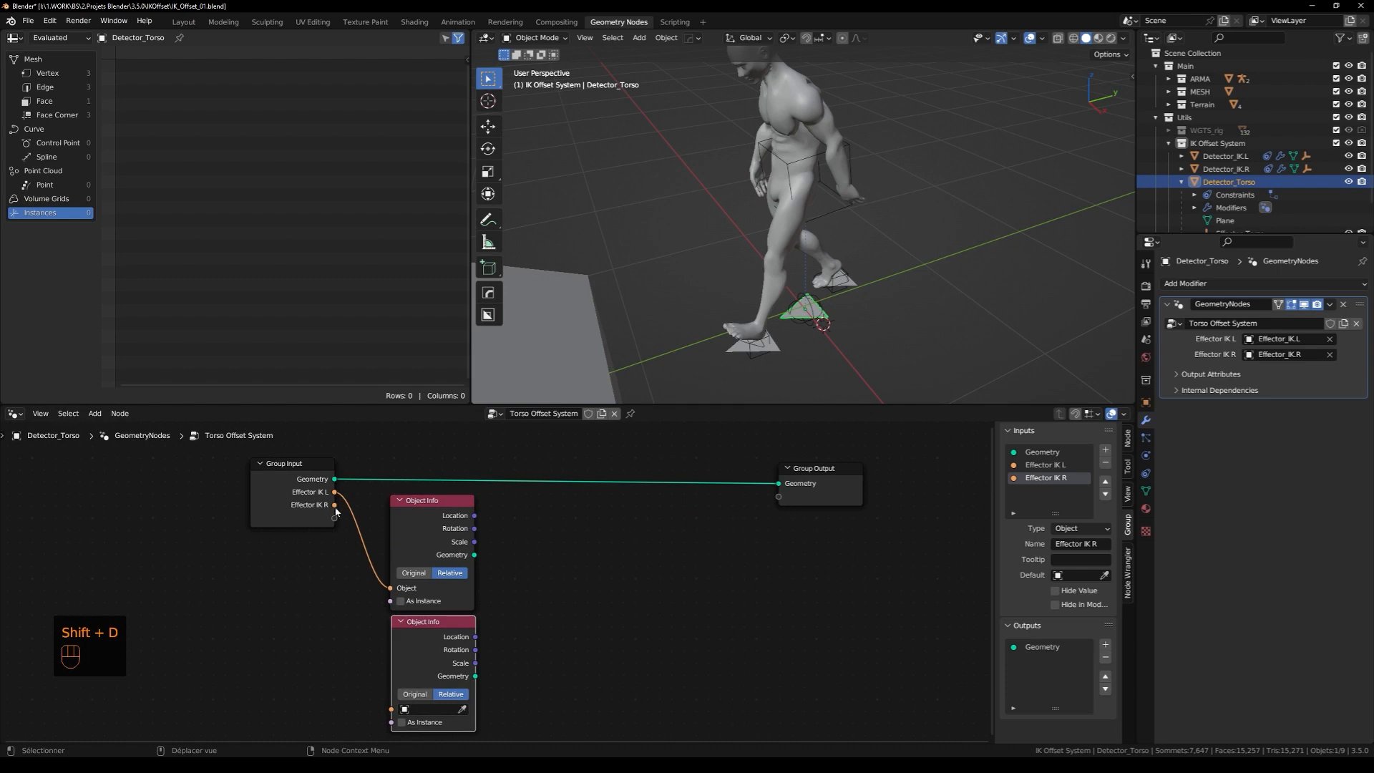
{"action": "left_click_drag", "start_coordinate": [335, 507], "coordinate": [393, 709]}
Move Group Output further along and insert a Transform Geometry node on the Geometry link just before it
{"action": "left_click_drag", "start_coordinate": [685, 481], "coordinate": [888, 481]}
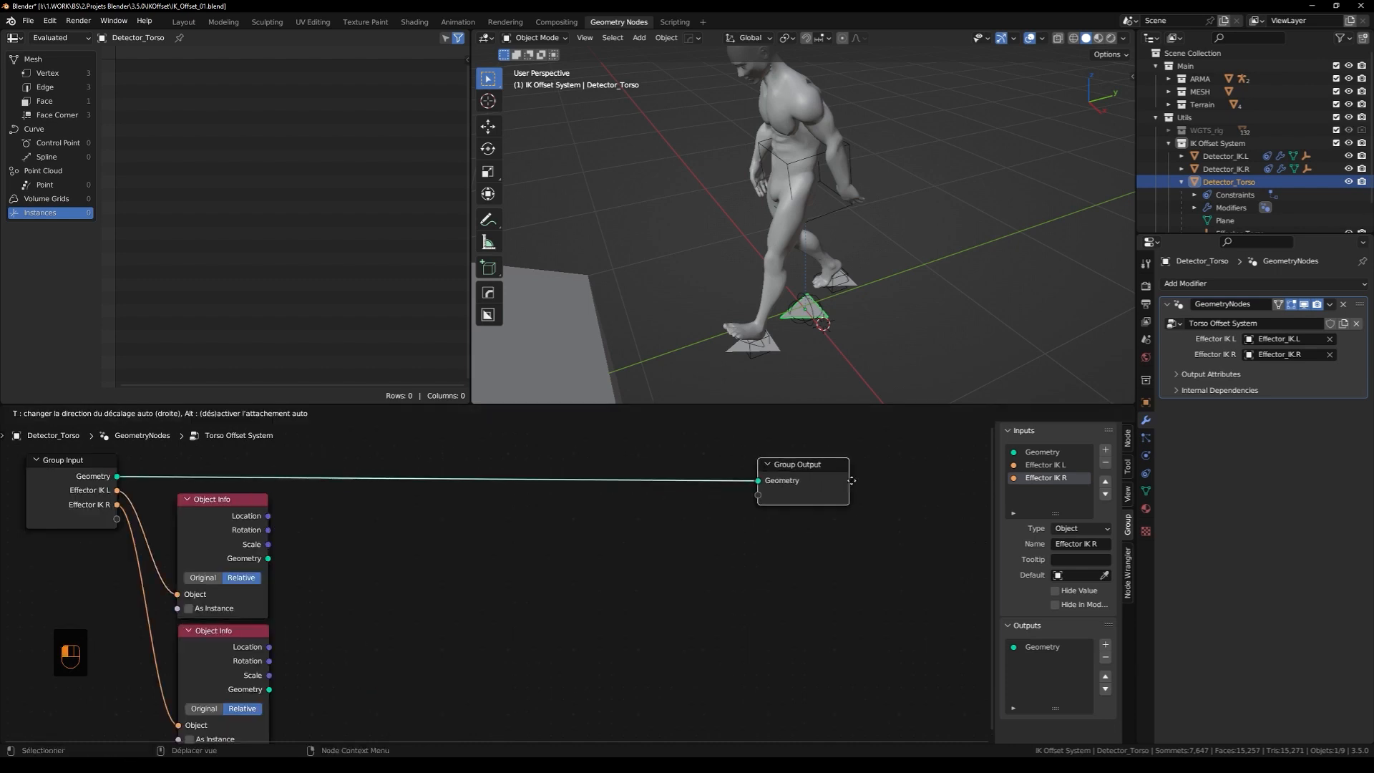
{"action": "middle_click_drag", "start_coordinate": [682, 573], "coordinate": [719, 552]}
{"action": "middle_click_drag", "start_coordinate": [876, 325], "coordinate": [859, 300]}
{"action": "scroll", "coordinate": [858, 300], "scroll_direction": "up", "scroll_amount": 2}
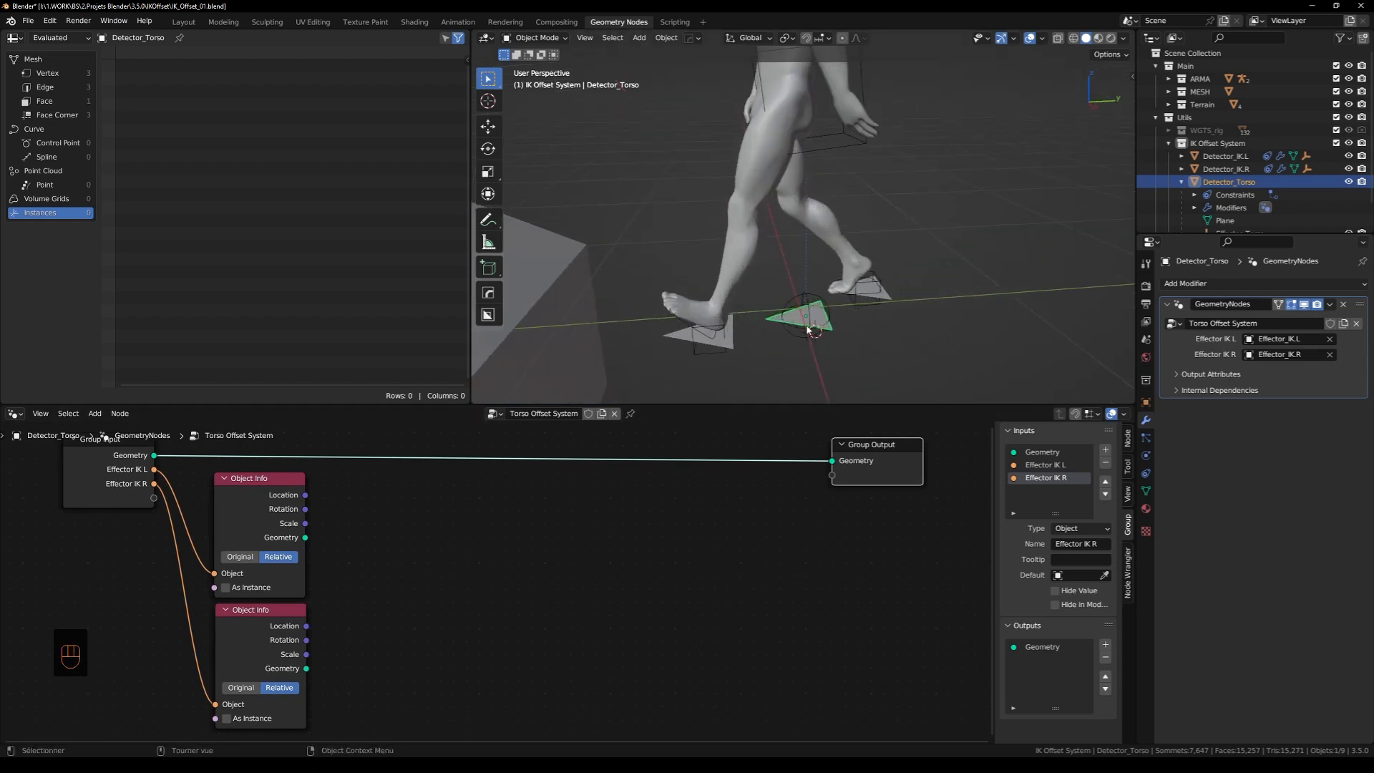
{"action": "middle_click_drag", "start_coordinate": [693, 551], "coordinate": [717, 560]}
{"action": "key", "text": "ctrl+a"}
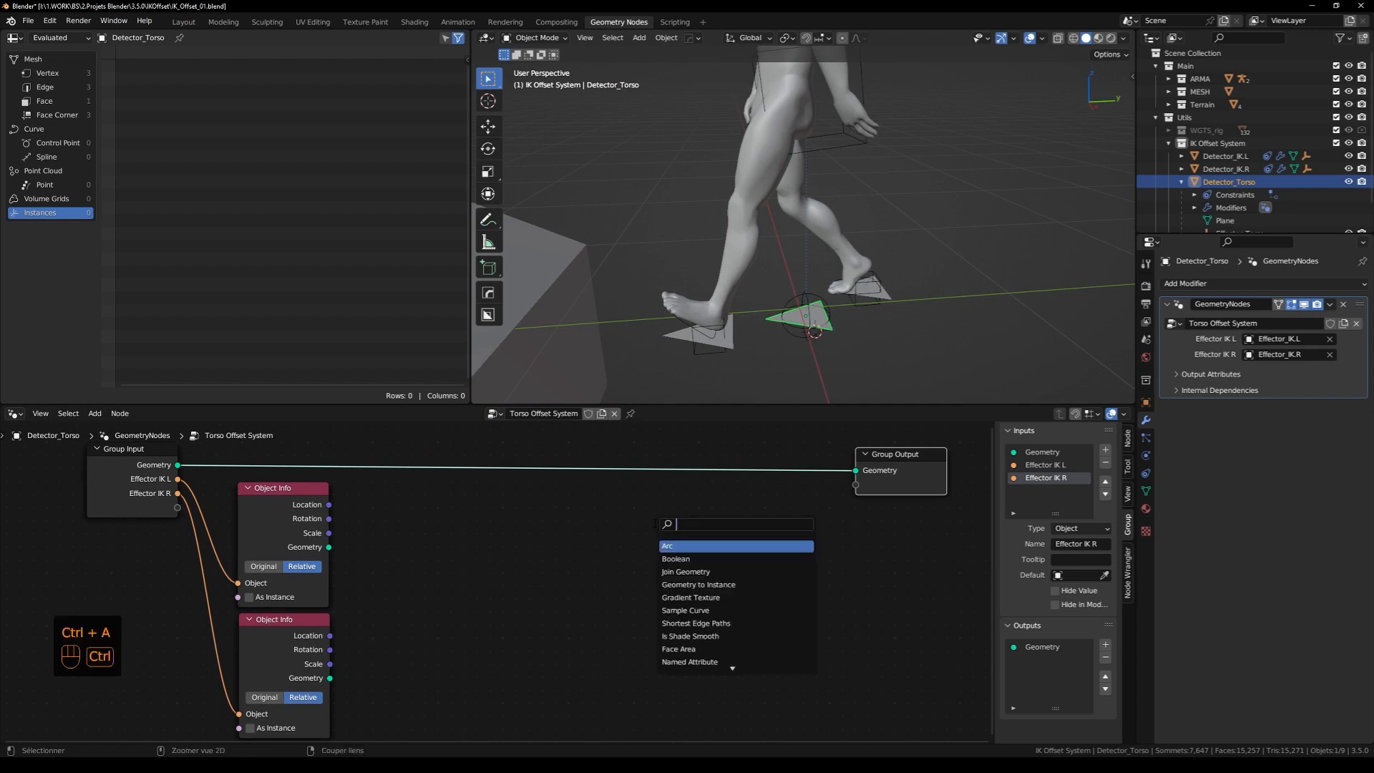
{"action": "type", "text": "transform"}
{"action": "key", "text": "Return"}
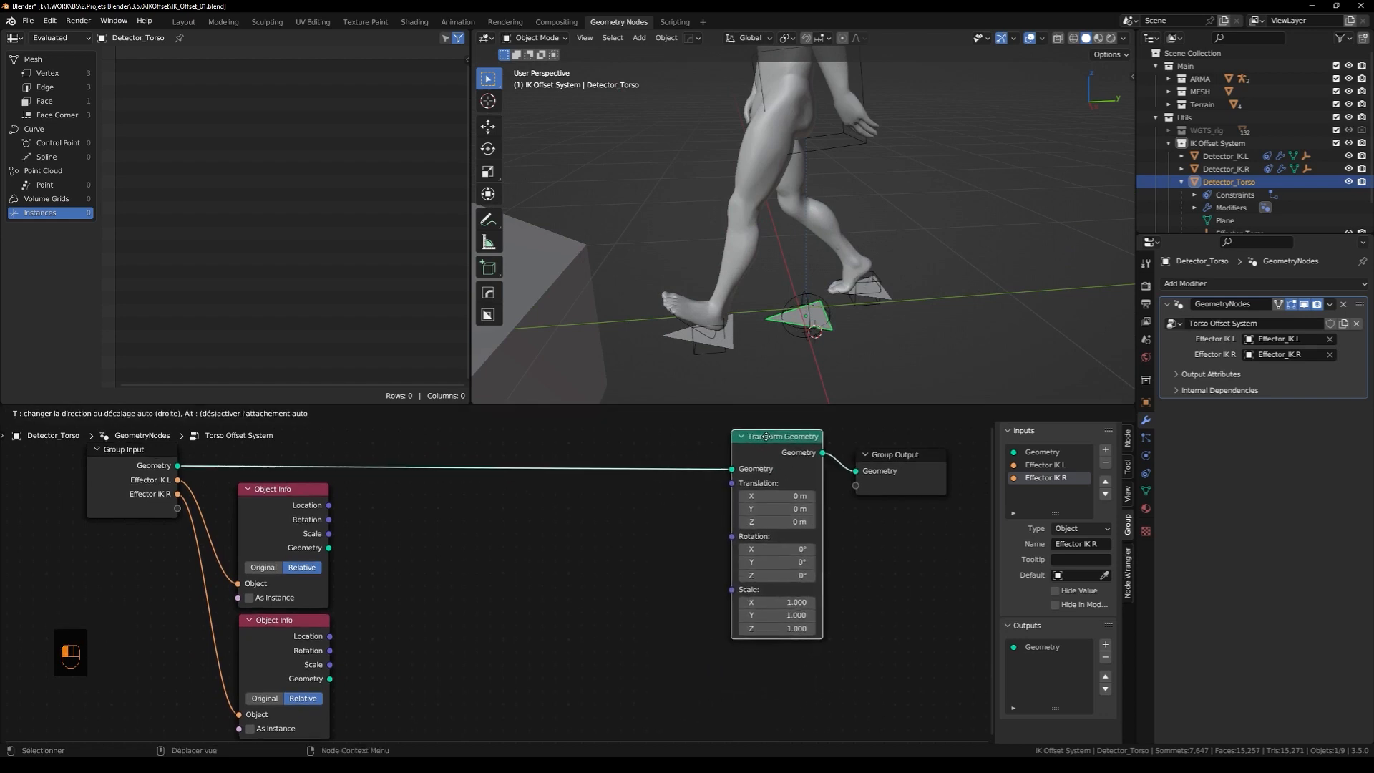
{"action": "left_click", "coordinate": [759, 469]}
{"action": "left_click_drag", "start_coordinate": [759, 468], "coordinate": [771, 511]}
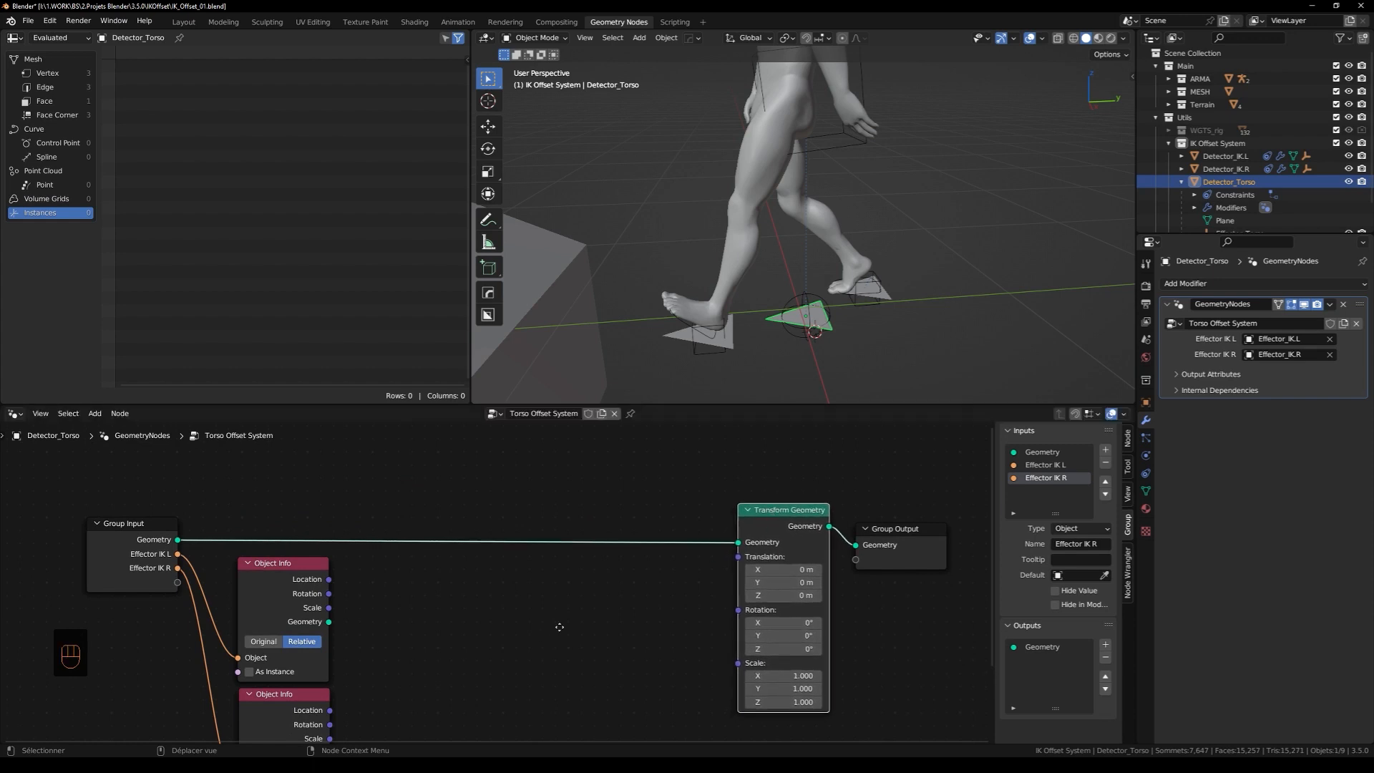
{"action": "middle_click_drag", "start_coordinate": [542, 626], "coordinate": [557, 521]}
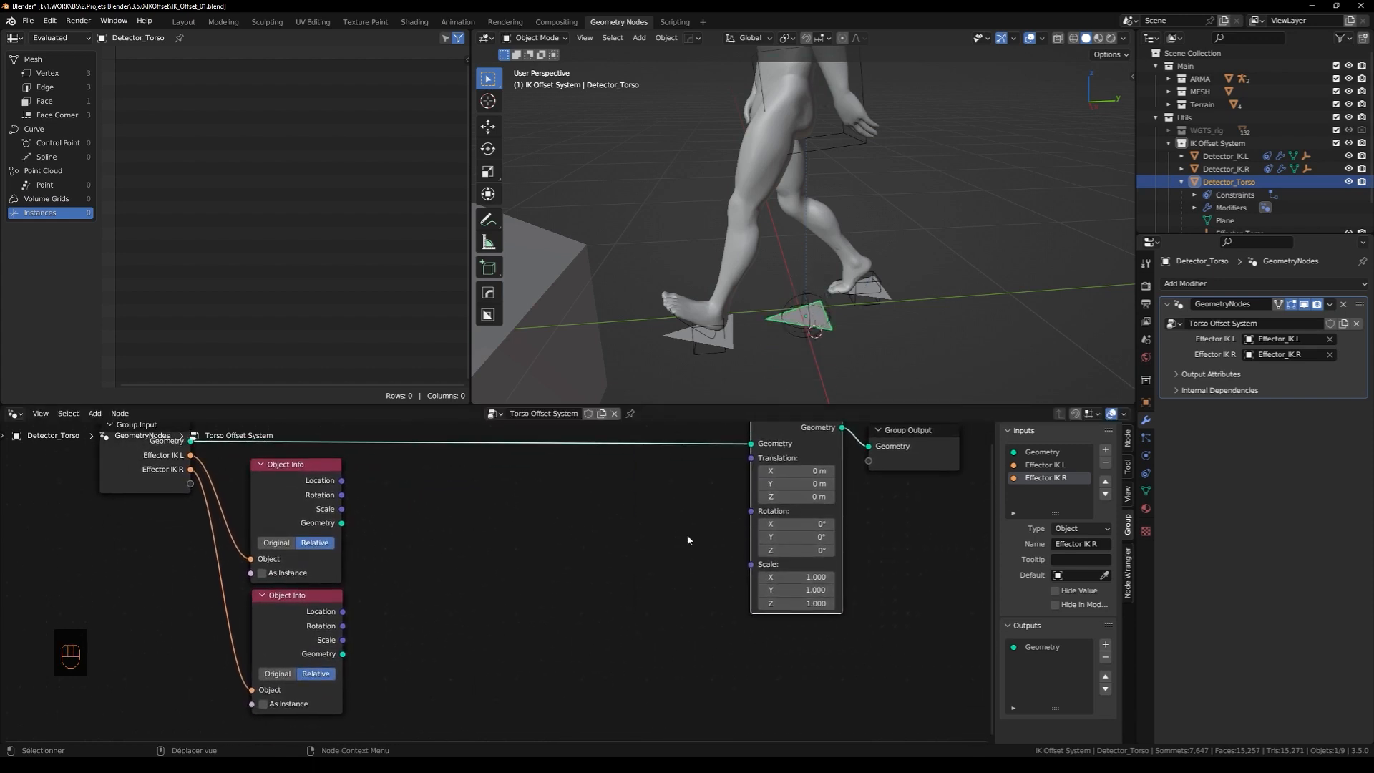
Move Transform Geometry and Group Output further along, then add a Combine XYZ node and connect its Vector to Translation
{"action": "middle_click_drag", "start_coordinate": [674, 535], "coordinate": [627, 588]}
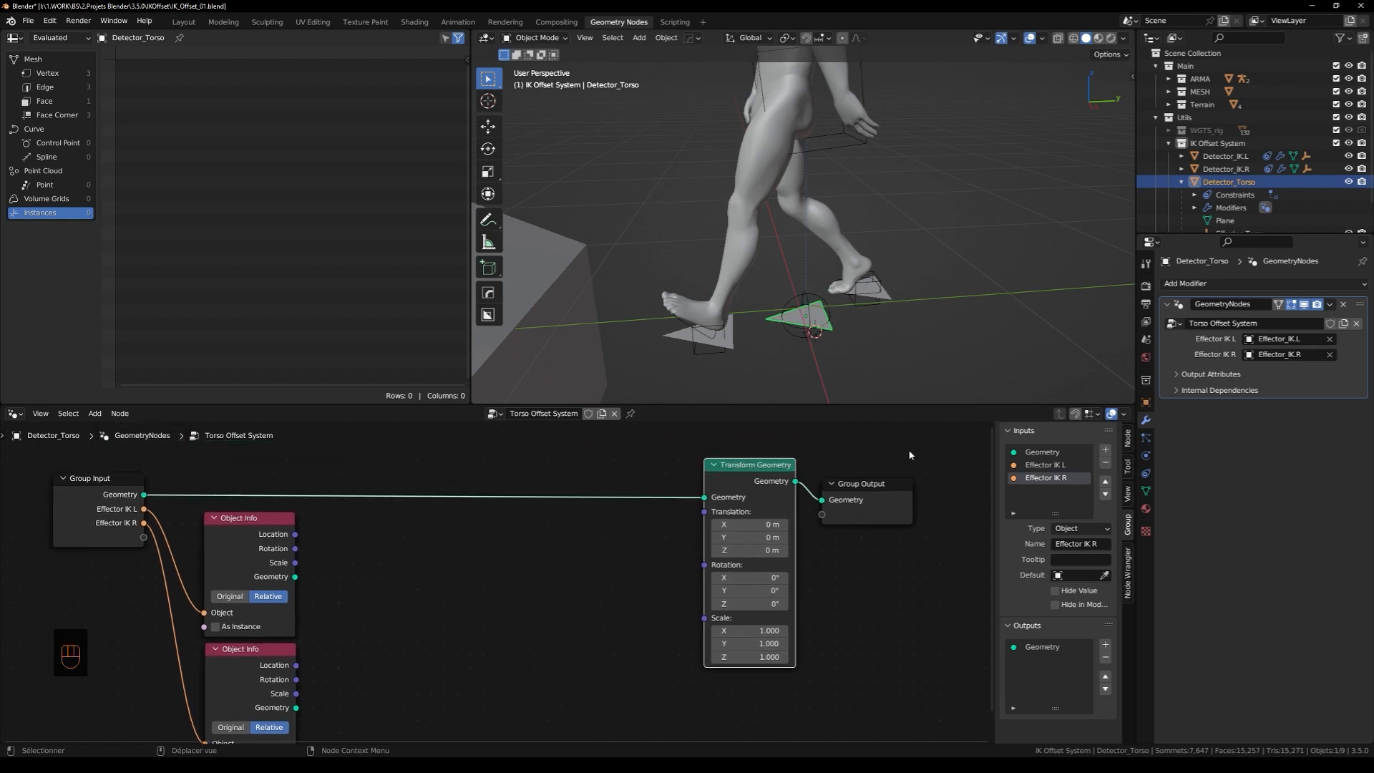
{"action": "left_click_drag", "start_coordinate": [768, 491], "coordinate": [850, 491]}
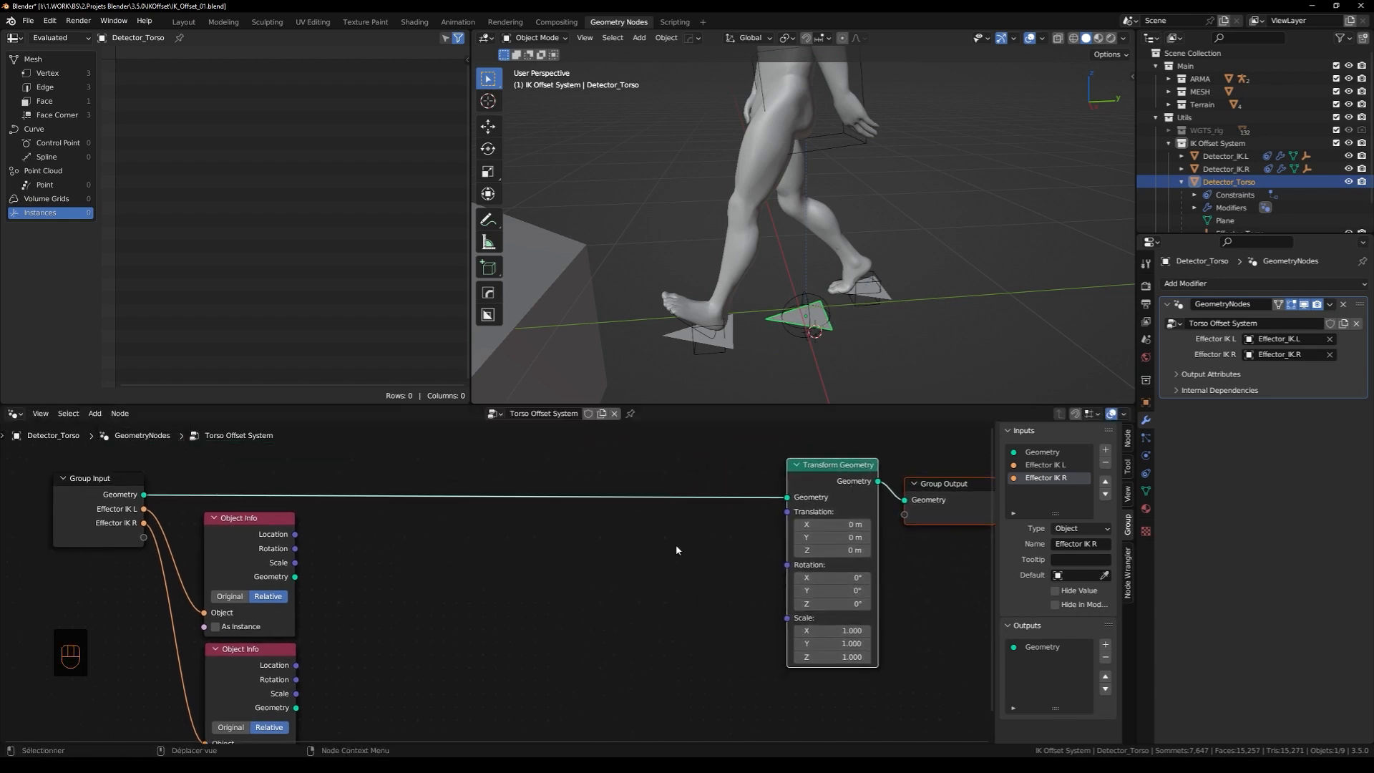
{"action": "key", "text": "ctrl+a"}
{"action": "type", "text": "comb"}
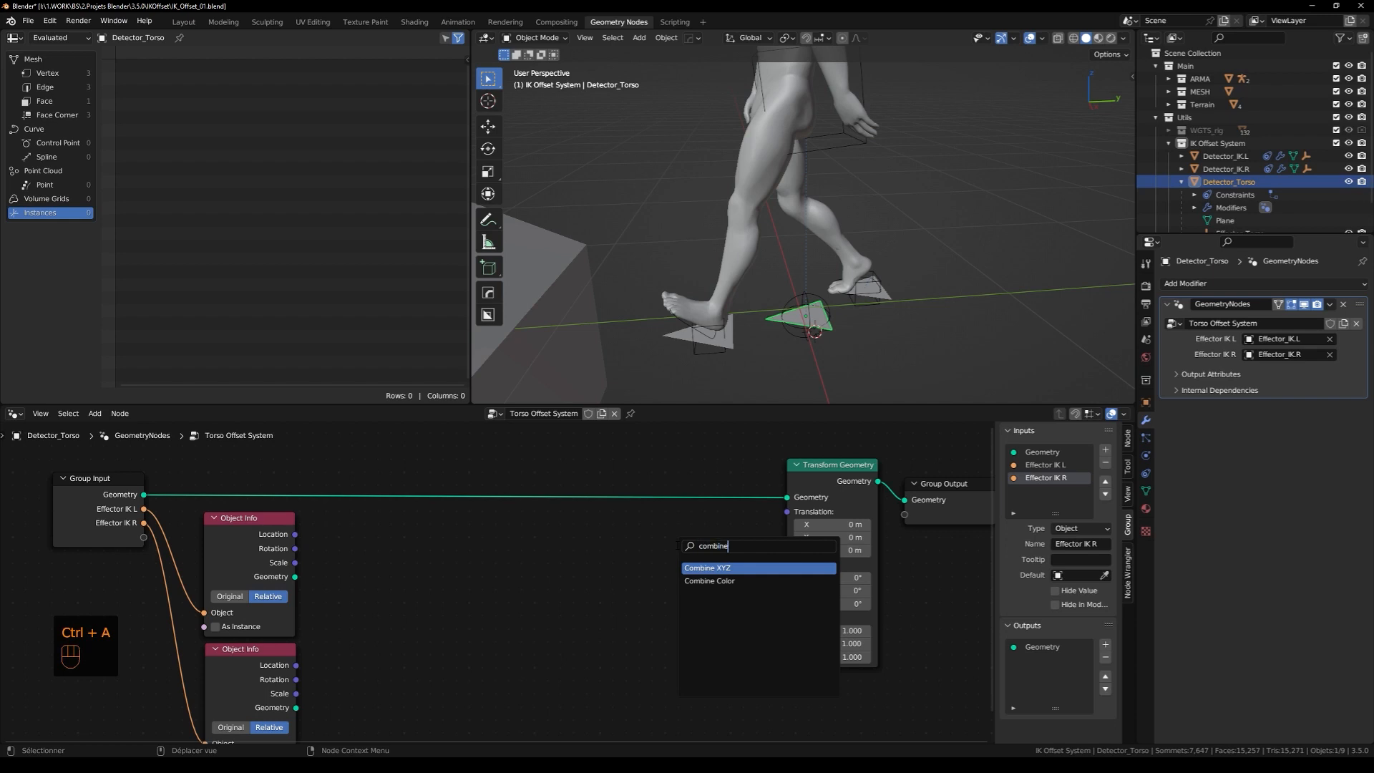
{"action": "key", "text": "Return"}
{"action": "left_click", "coordinate": [668, 537]}
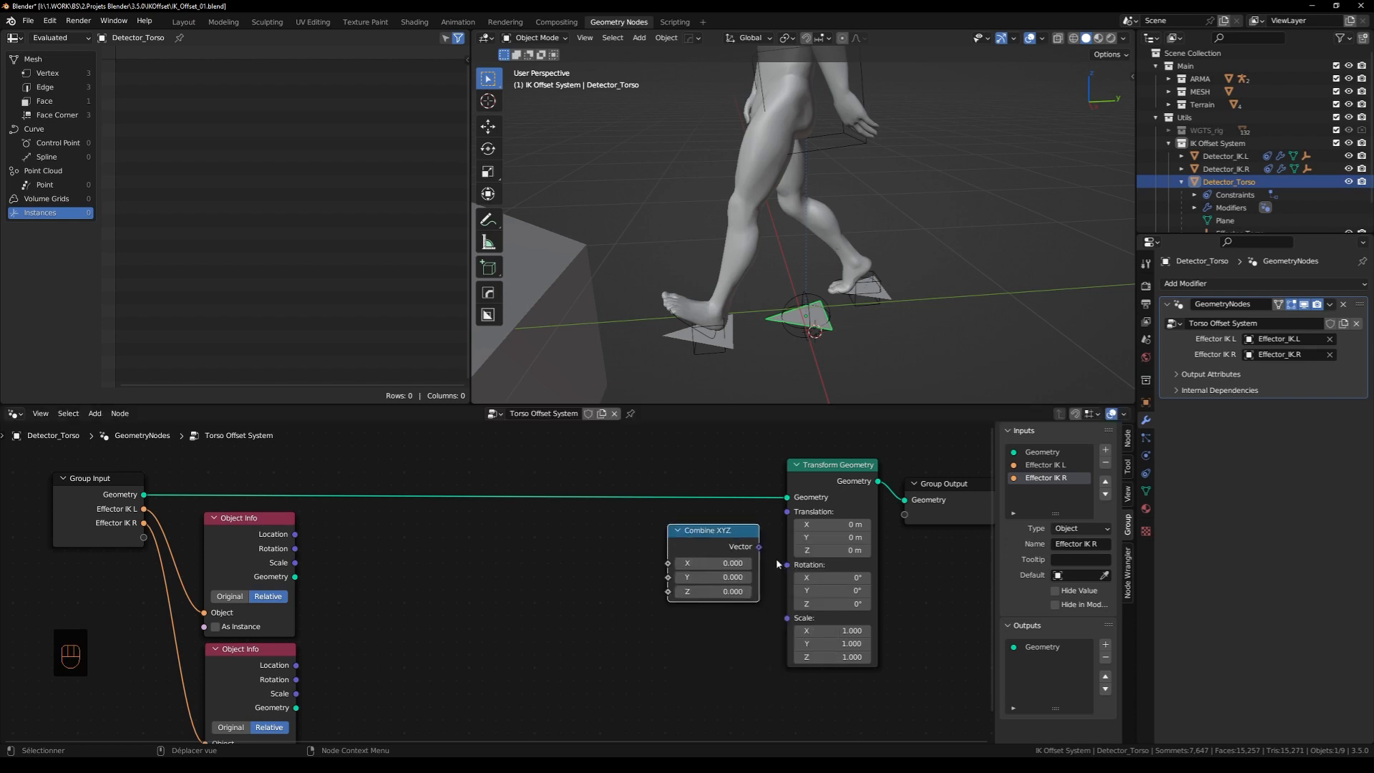
{"action": "left_click_drag", "start_coordinate": [758, 546], "coordinate": [720, 532]}
Add a Separate XYZ node fed by the Location output of the upper Object Info node
{"action": "middle_click_drag", "start_coordinate": [585, 590], "coordinate": [643, 570]}
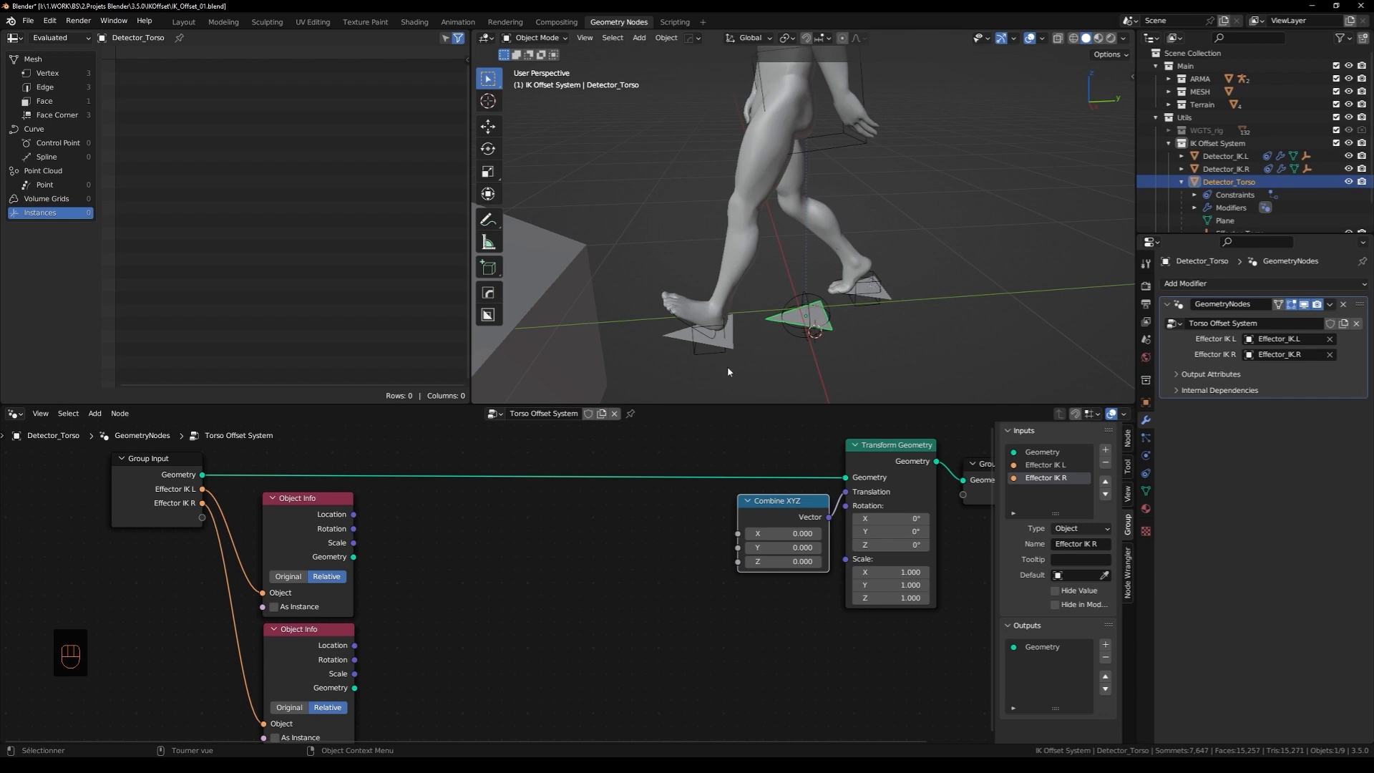
{"action": "middle_click_drag", "start_coordinate": [434, 605], "coordinate": [448, 570]}
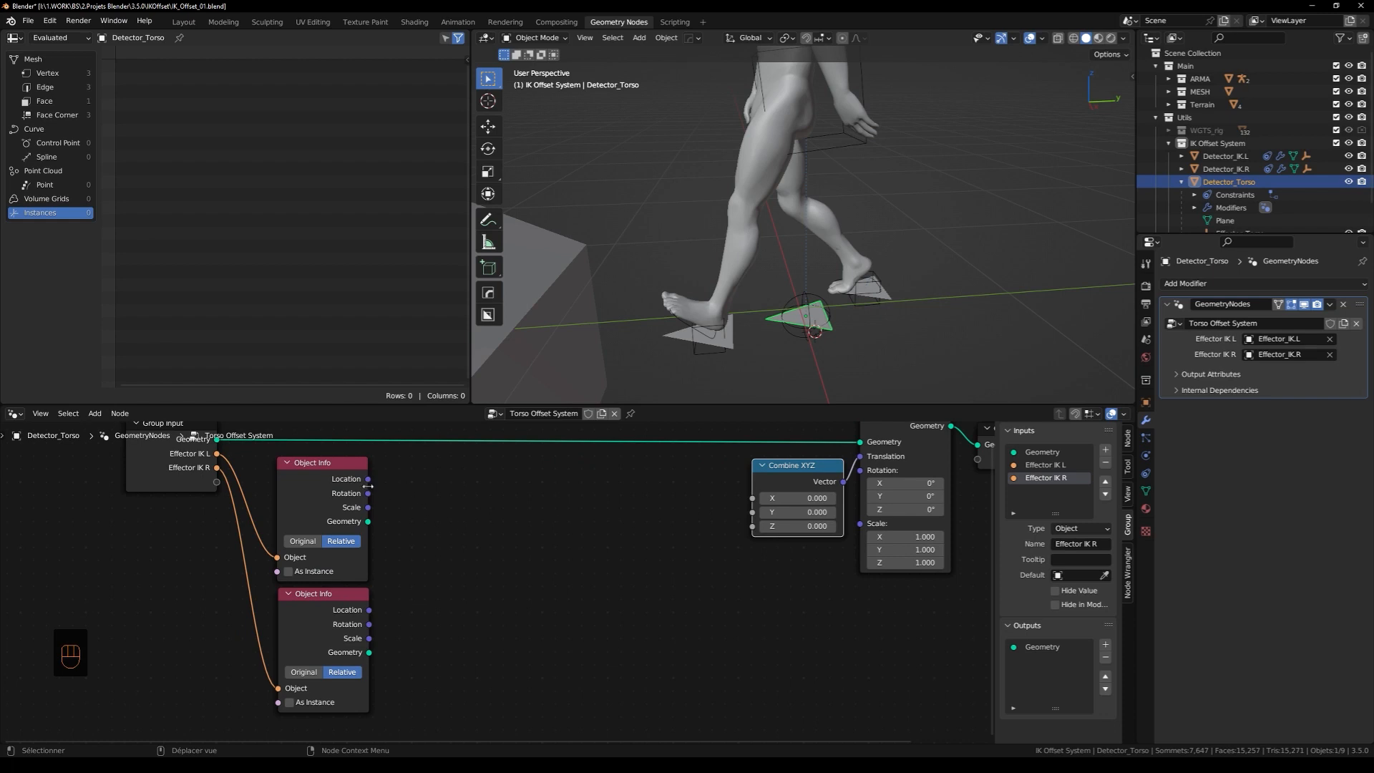
{"action": "left_click_drag", "start_coordinate": [368, 479], "coordinate": [465, 495]}
{"action": "type", "text": "separate"}
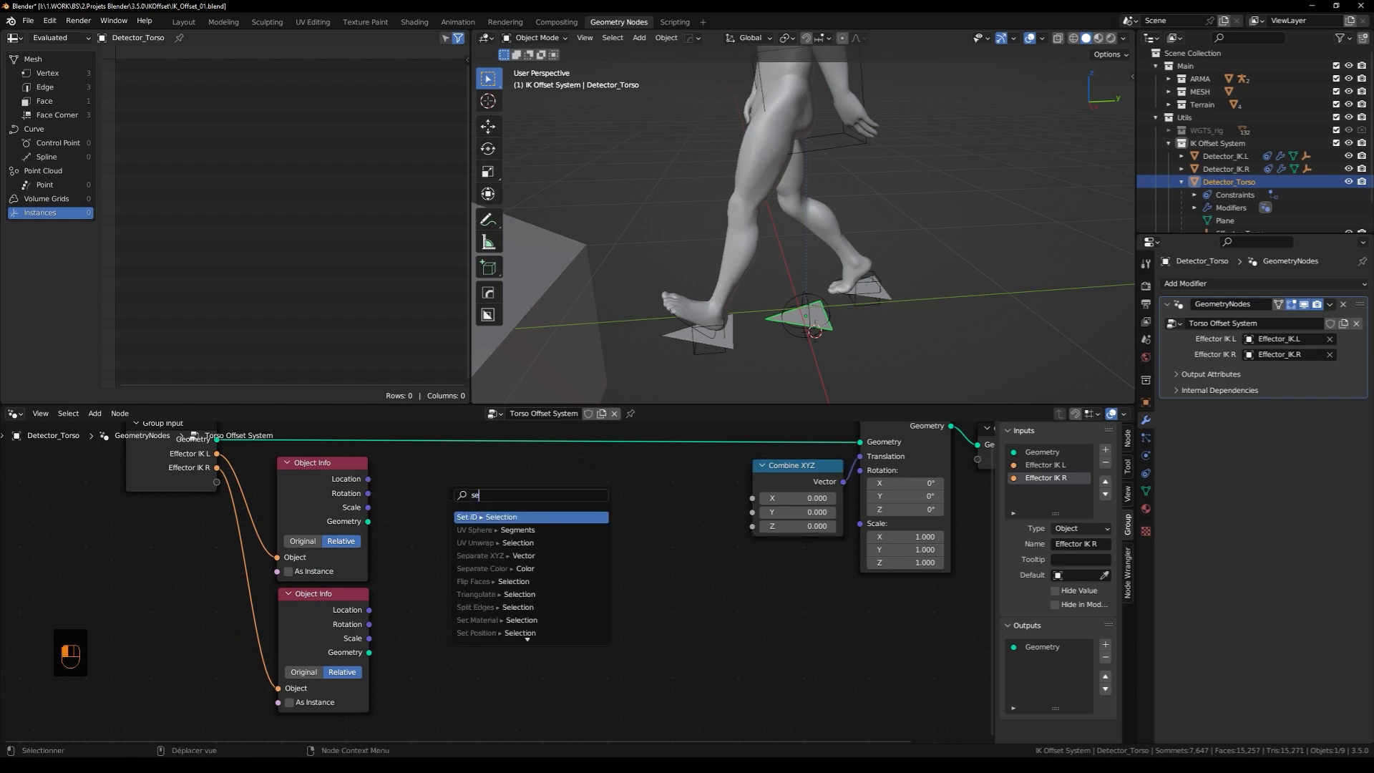
{"action": "key", "text": "Return"}
{"action": "left_click", "coordinate": [434, 474]}
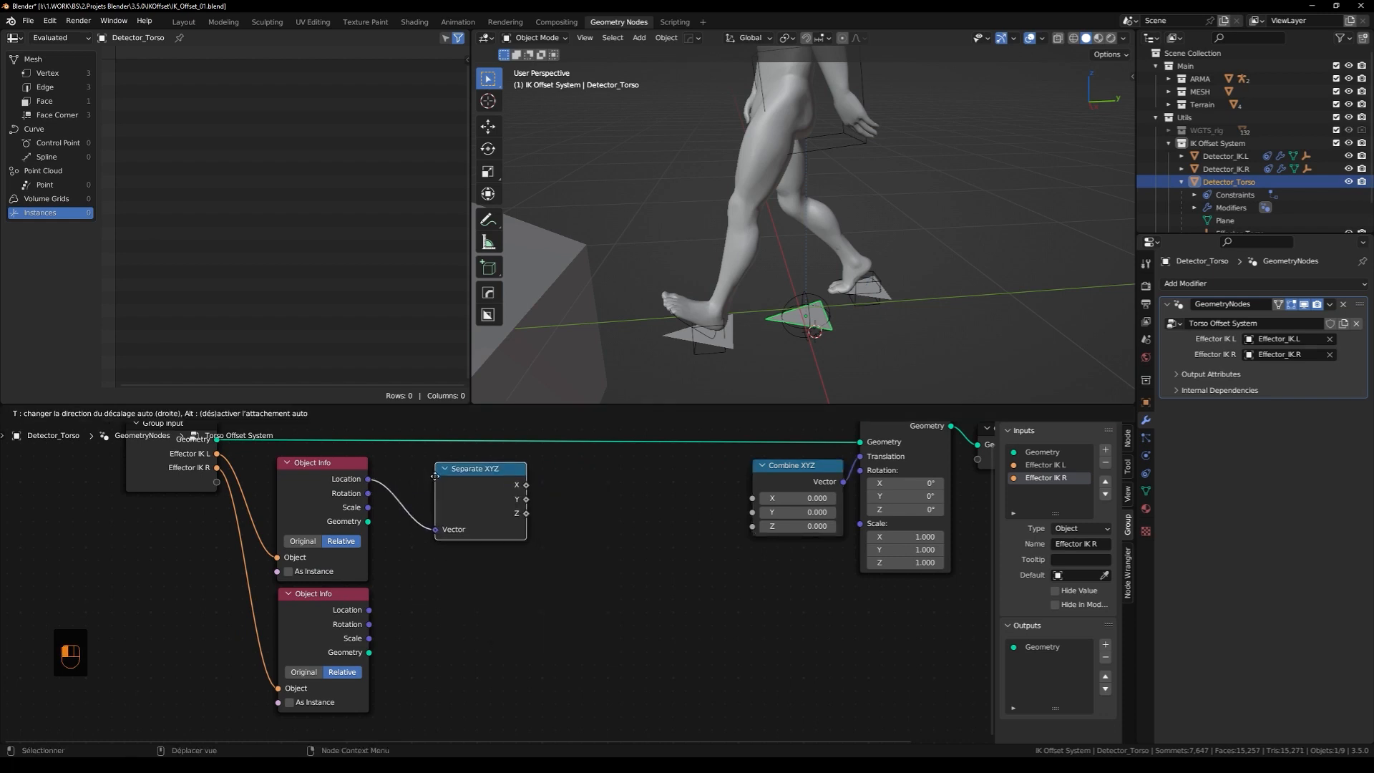
Duplicate the Separate XYZ node below, connect the lower Object Info's Location to it, and shift both nodes closer to the Object Info nodes
{"action": "key", "text": "shift+d"}
{"action": "left_click", "coordinate": [560, 636]}
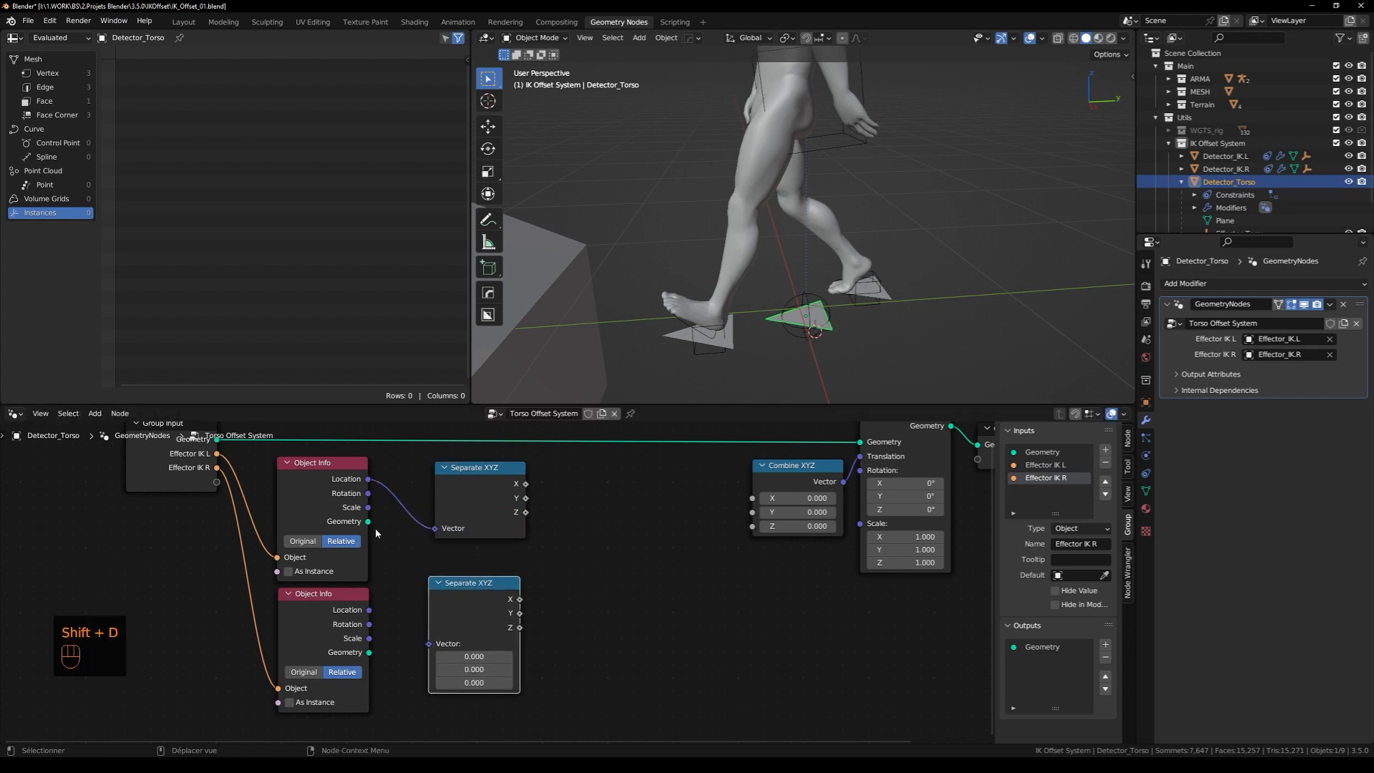
{"action": "left_click_drag", "start_coordinate": [369, 609], "coordinate": [433, 645]}
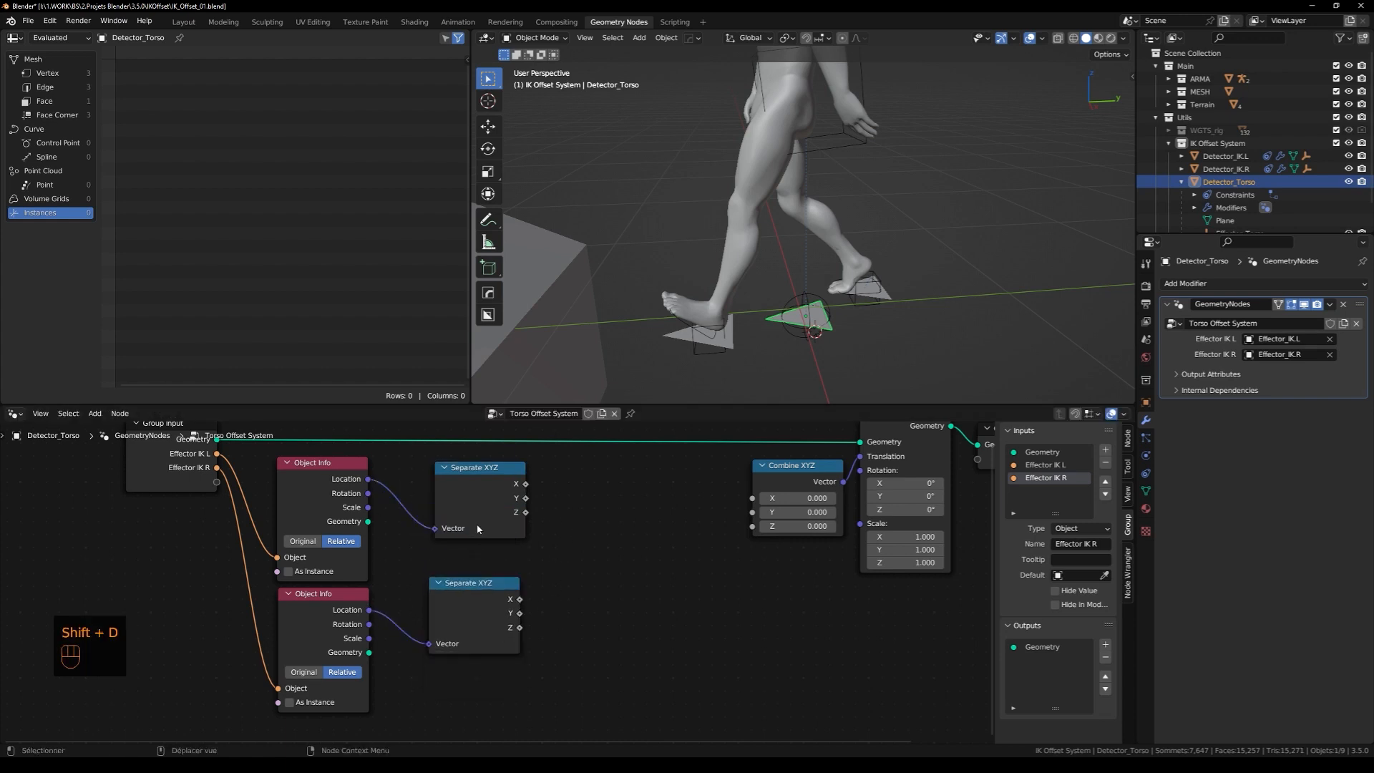
{"action": "left_click_drag", "start_coordinate": [478, 529], "coordinate": [457, 540]}
{"action": "left_click_drag", "start_coordinate": [472, 629], "coordinate": [447, 634]}
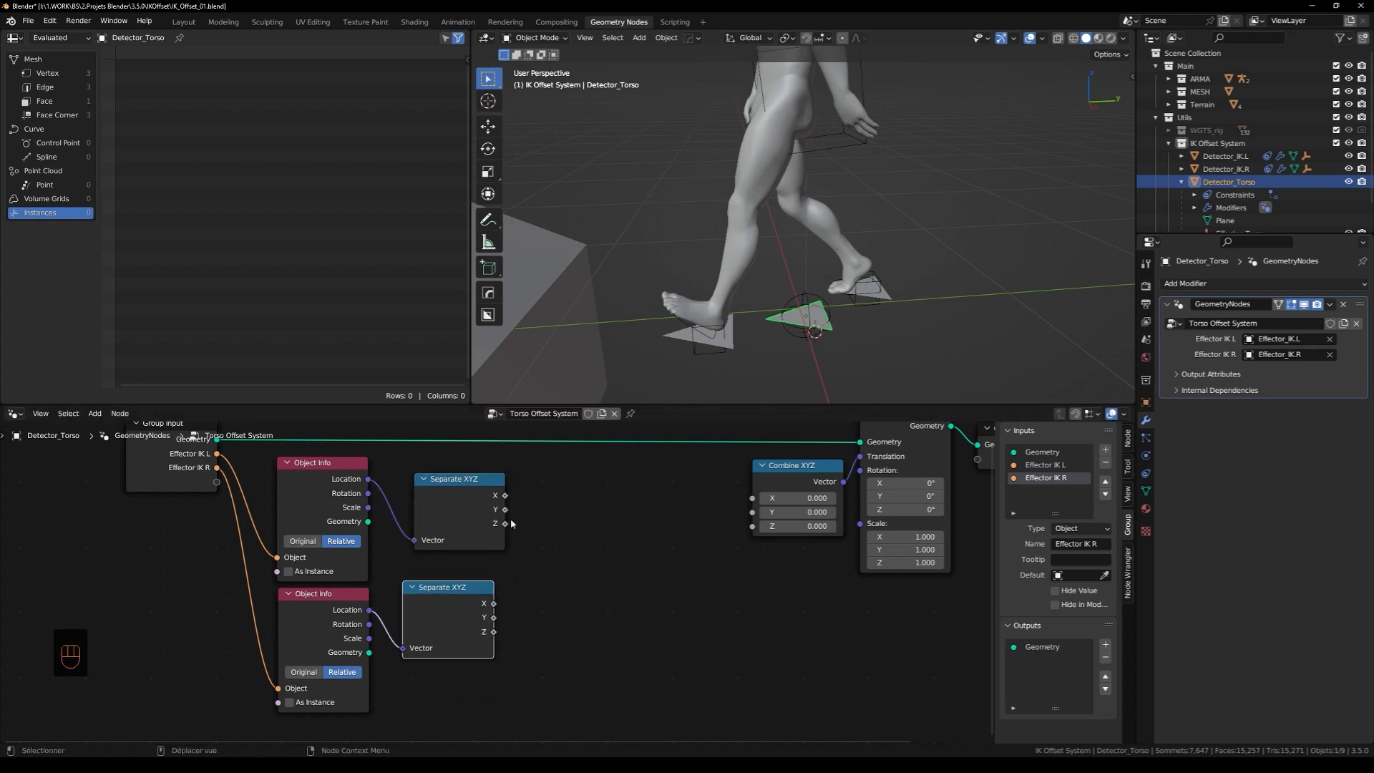
Add a Minimum math node comparing the Z outputs of both Separate XYZ nodes and connect its Value to Combine XYZ's Z
{"action": "left_click_drag", "start_coordinate": [505, 524], "coordinate": [557, 558]}
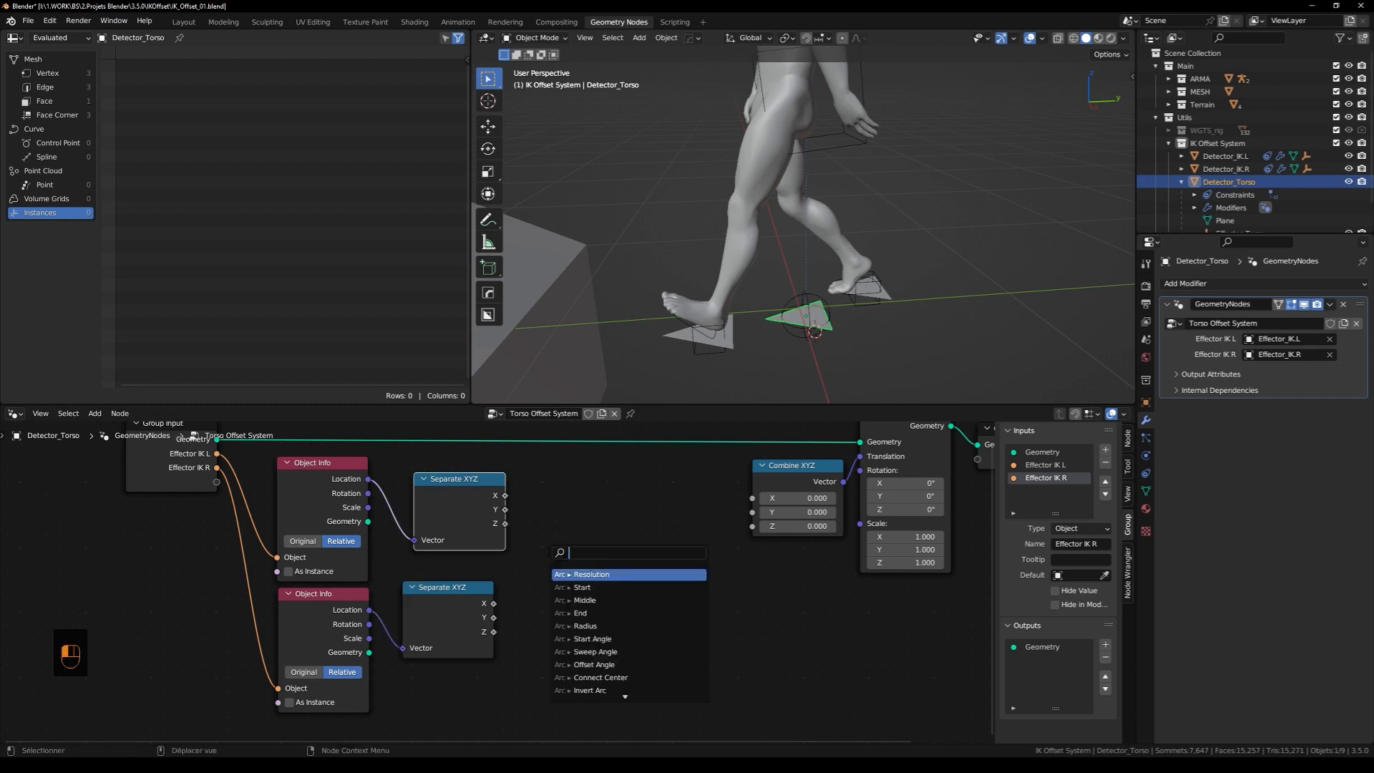
{"action": "type", "text": "min"}
{"action": "key", "text": "Return"}
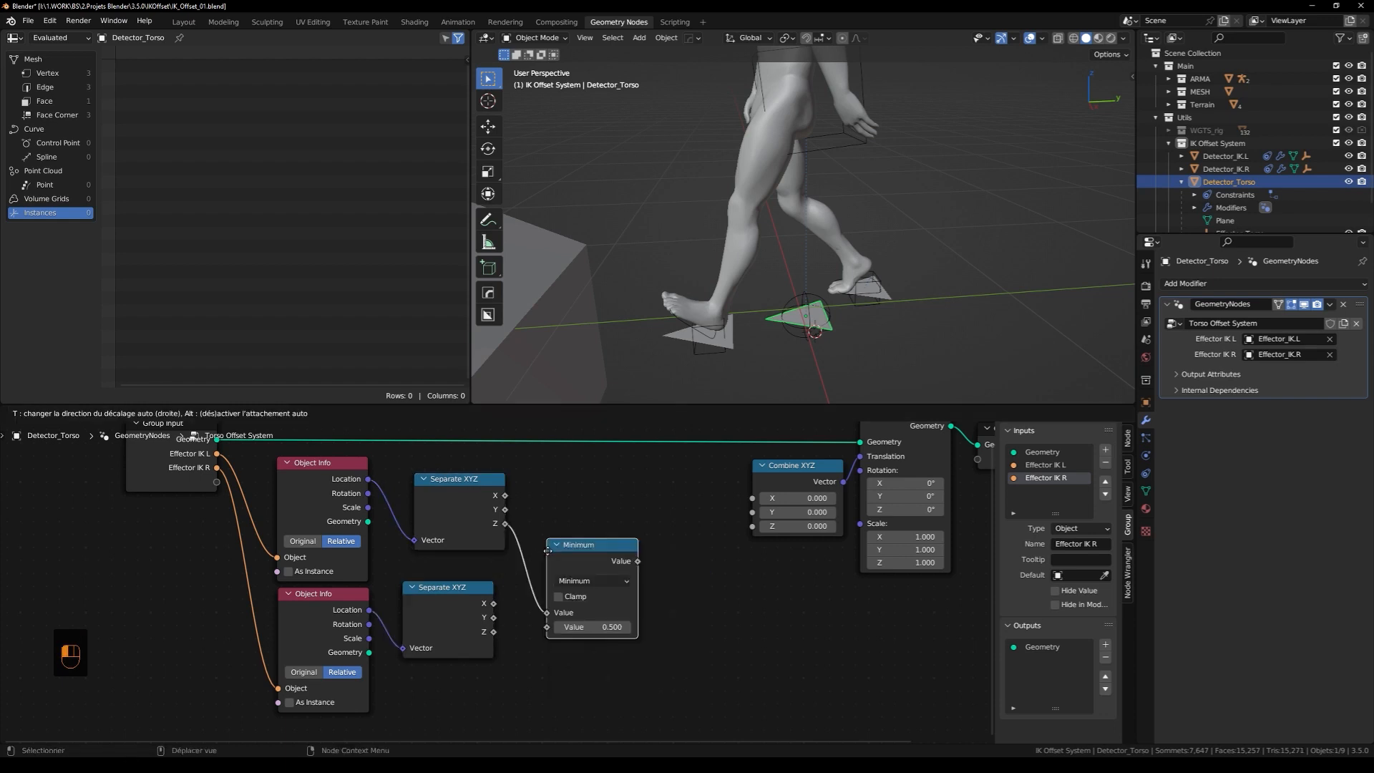
{"action": "left_click", "coordinate": [575, 519]}
{"action": "left_click_drag", "start_coordinate": [496, 630], "coordinate": [574, 596]}
{"action": "left_click_drag", "start_coordinate": [665, 530], "coordinate": [752, 527]}
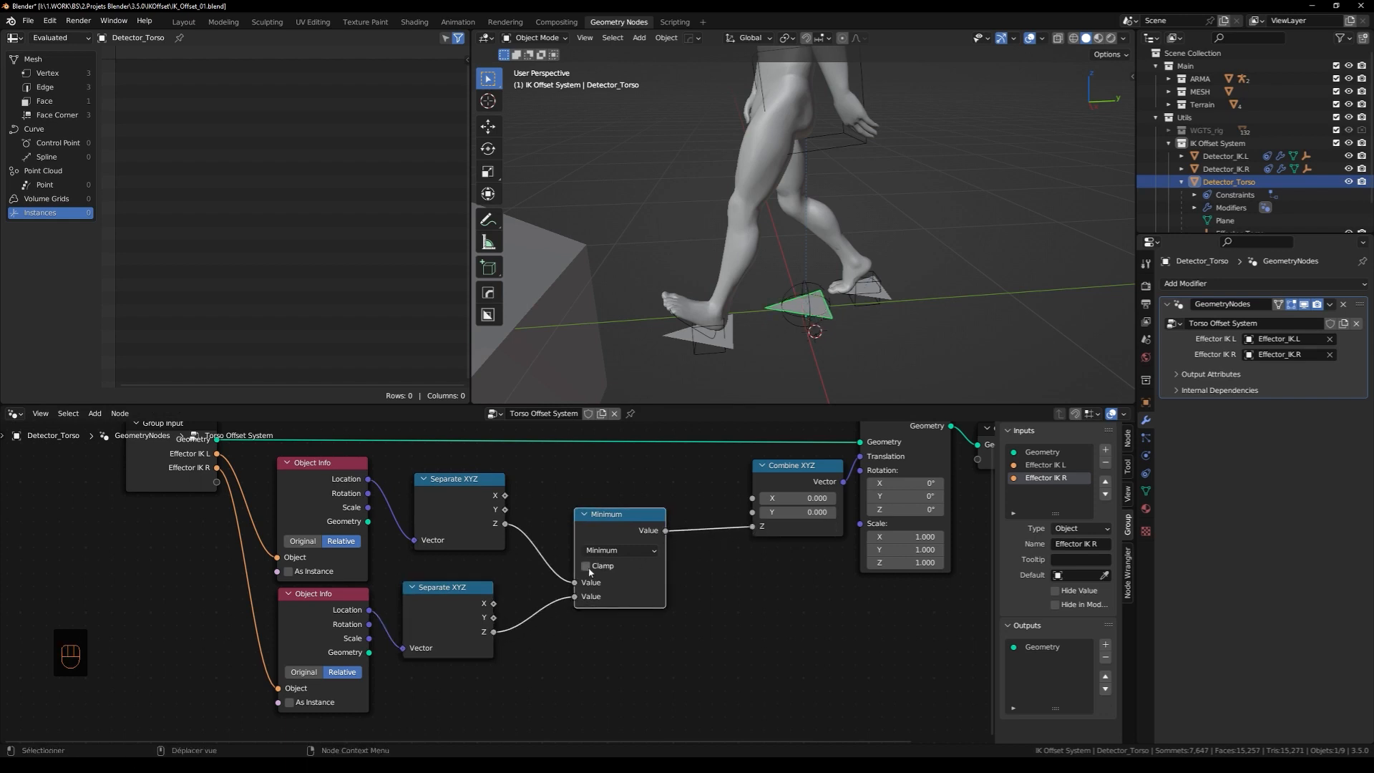
Hide the unused sockets on both Separate XYZ nodes and the Combine XYZ node
{"action": "left_click_drag", "start_coordinate": [530, 489], "coordinate": [452, 633]}
{"action": "left_click_drag", "start_coordinate": [727, 631], "coordinate": [773, 497], "text": "shift"}
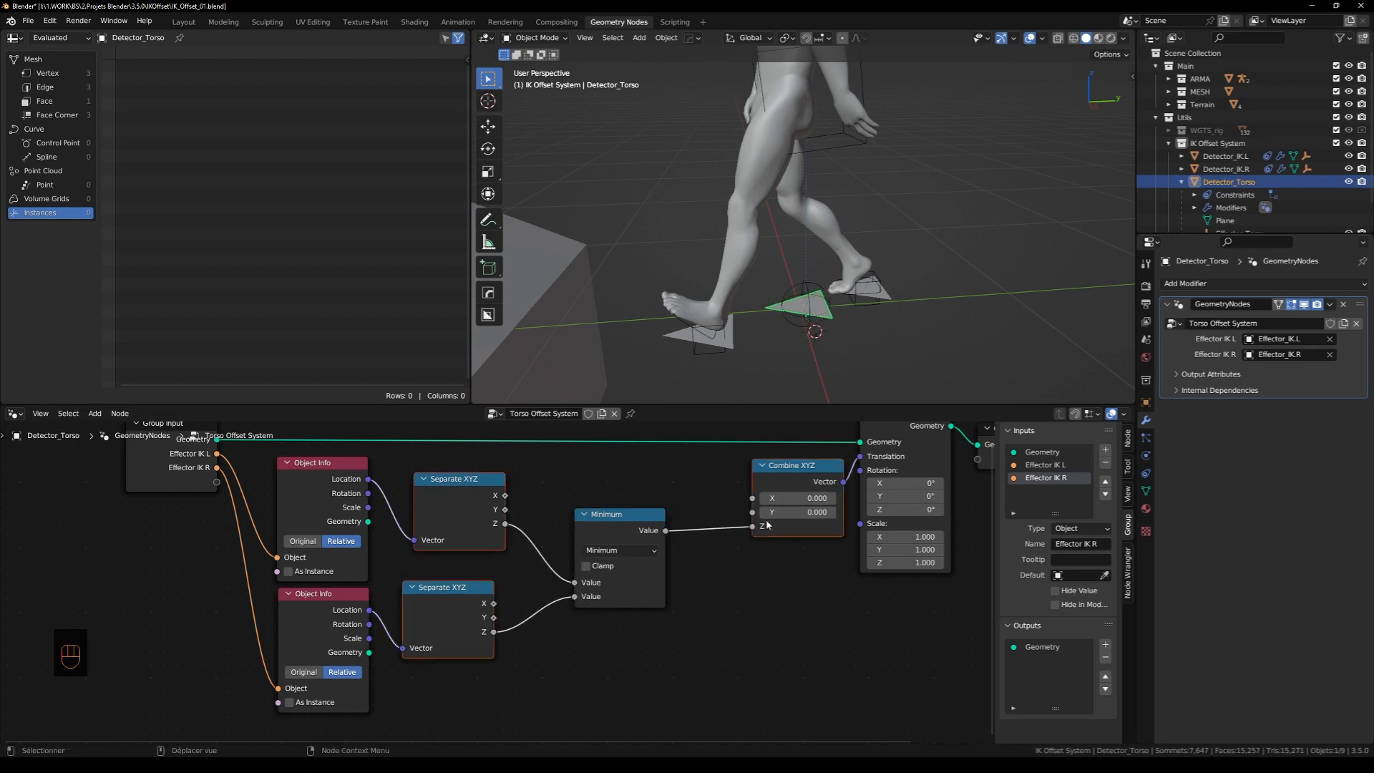
{"action": "key", "text": "ctrl+h"}
{"action": "scroll", "coordinate": [741, 594], "scroll_direction": "down", "scroll_amount": 1}
Switch the rig to Pose Mode and add a Copy Location constraint to the torso bone
{"action": "scroll", "coordinate": [850, 288], "scroll_direction": "down", "scroll_amount": 3}
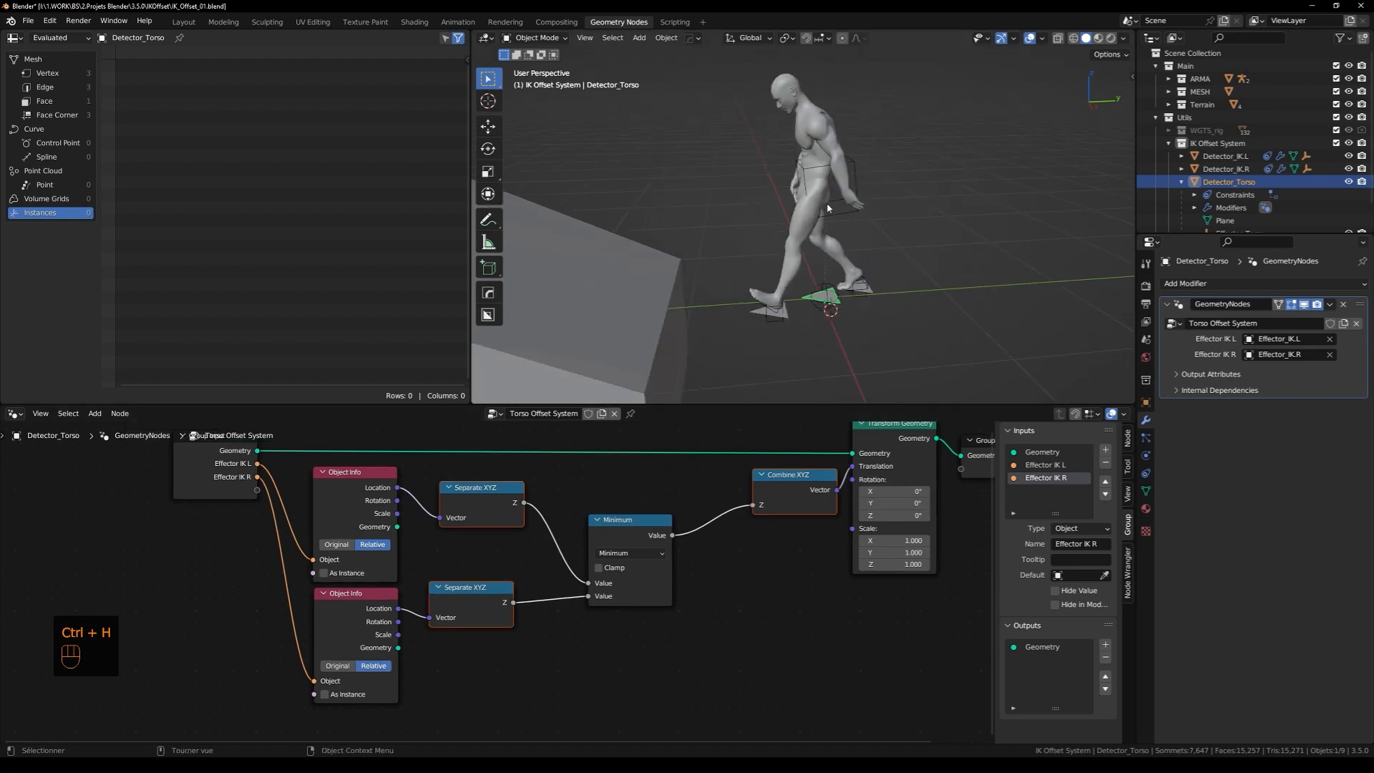
{"action": "left_click", "coordinate": [840, 213]}
{"action": "key", "text": "Tab"}
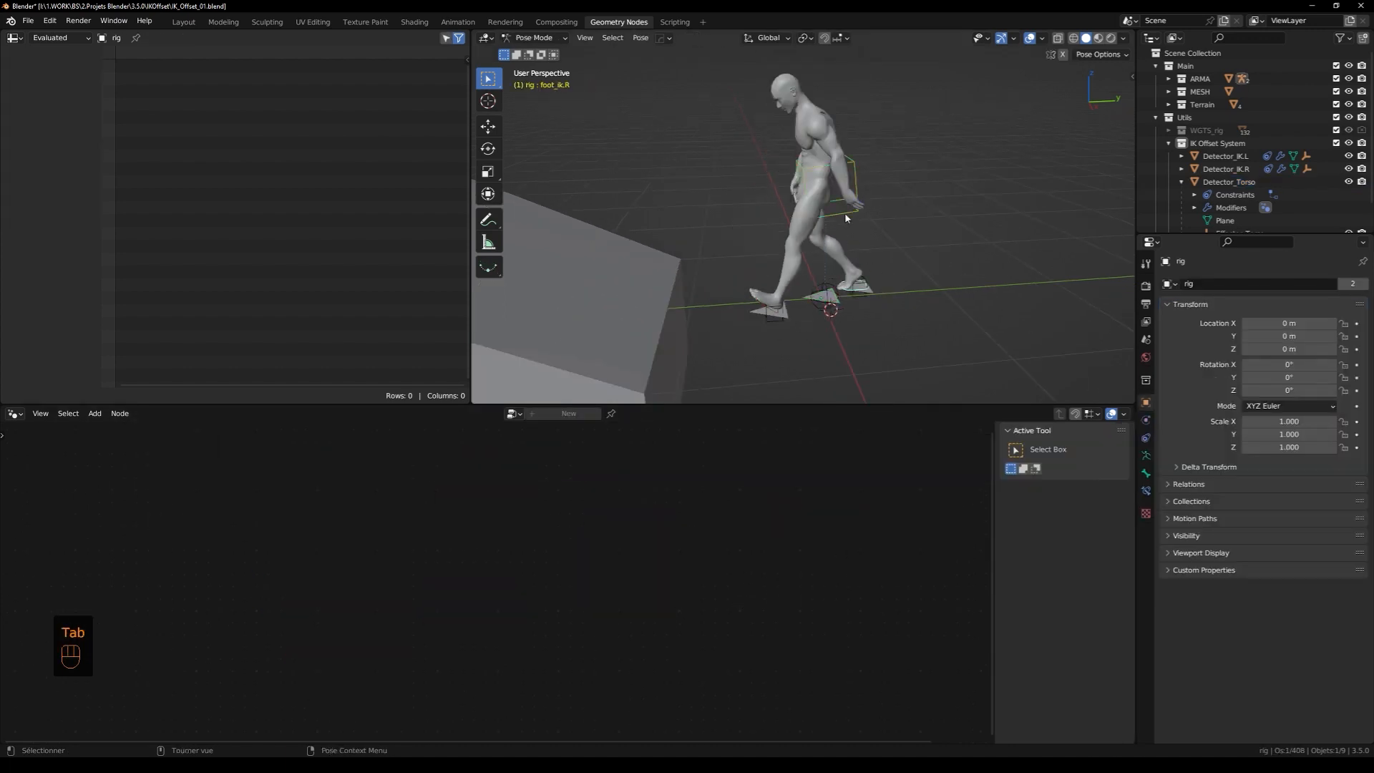
{"action": "left_click", "coordinate": [1145, 491]}
{"action": "left_click", "coordinate": [1225, 284]}
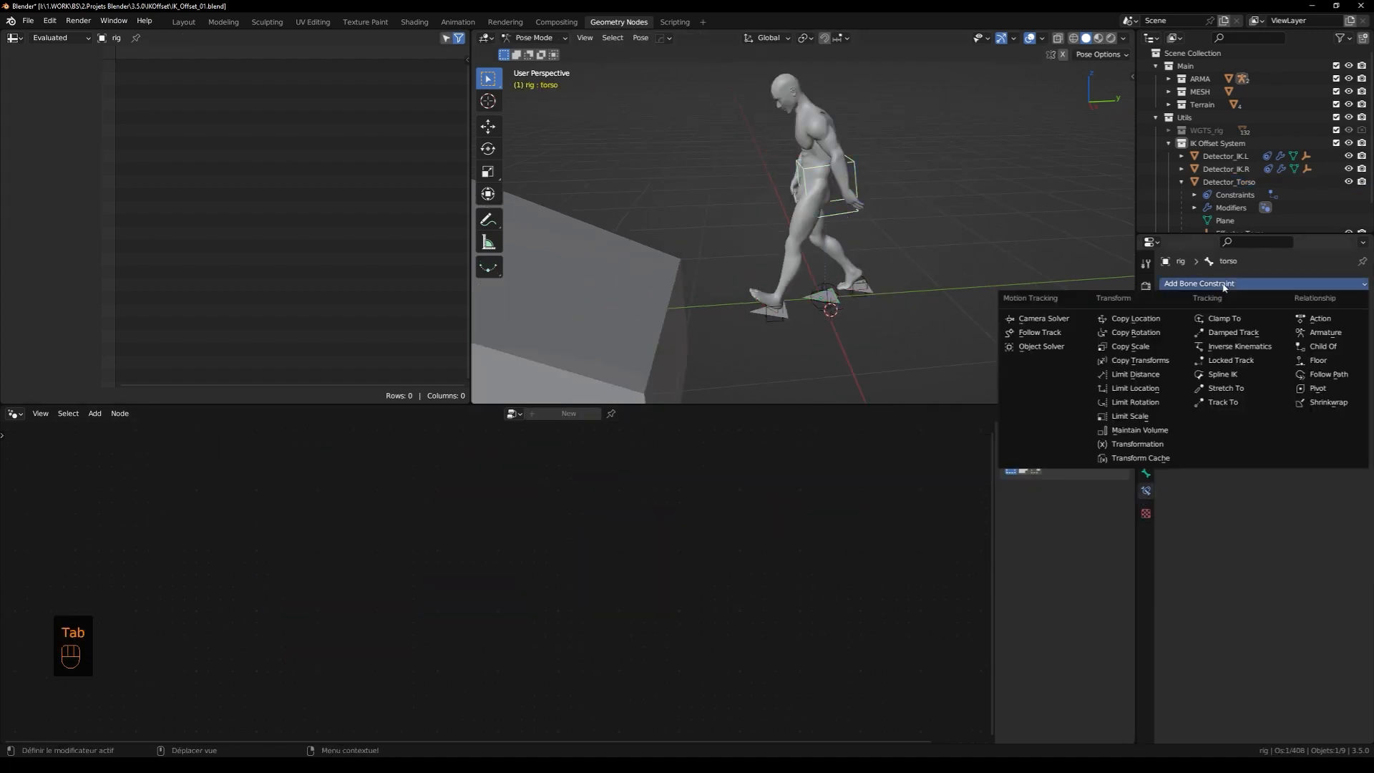
{"action": "left_click", "coordinate": [1147, 322]}
Target the torso's Copy Location constraint to Effector_Torso, limit it to the Z axis and enable Offset
{"action": "left_click", "coordinate": [1342, 324]}
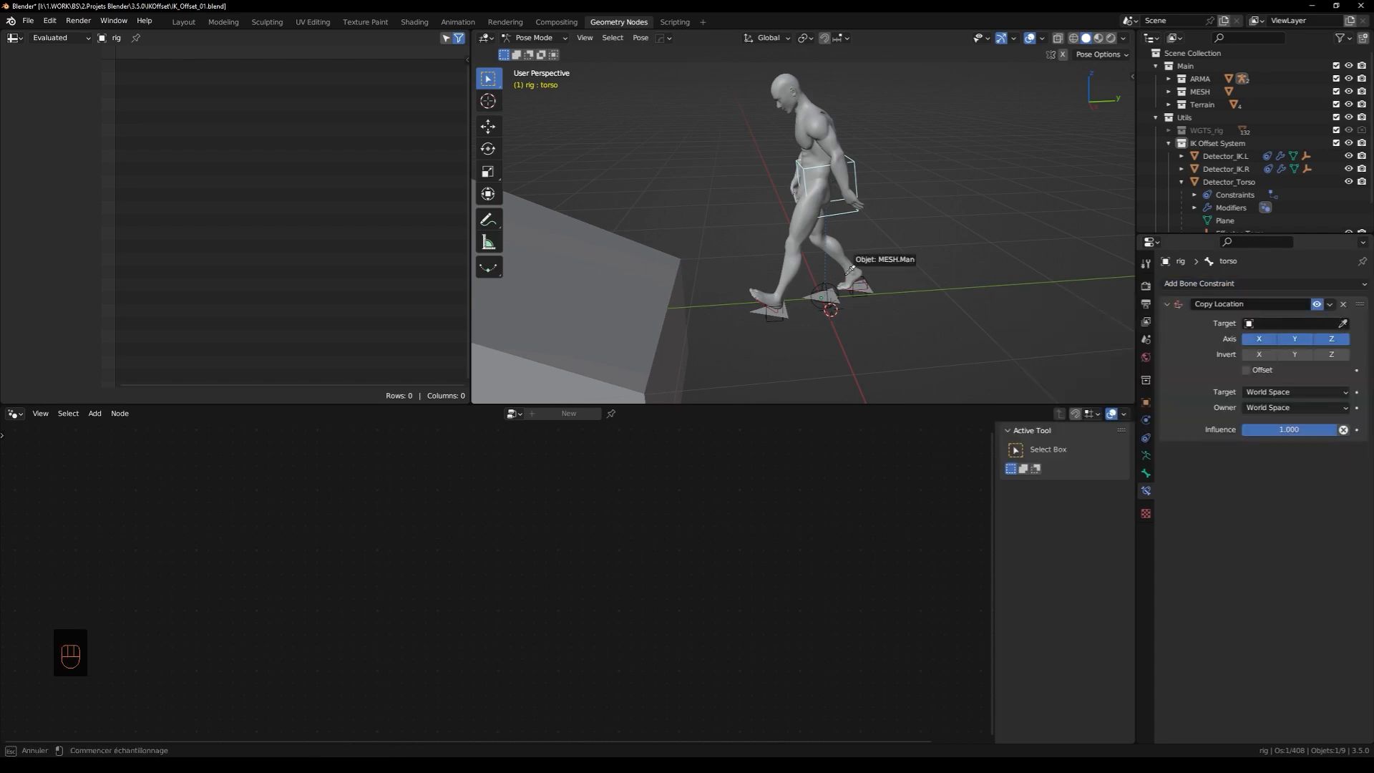
{"action": "left_click", "coordinate": [880, 279]}
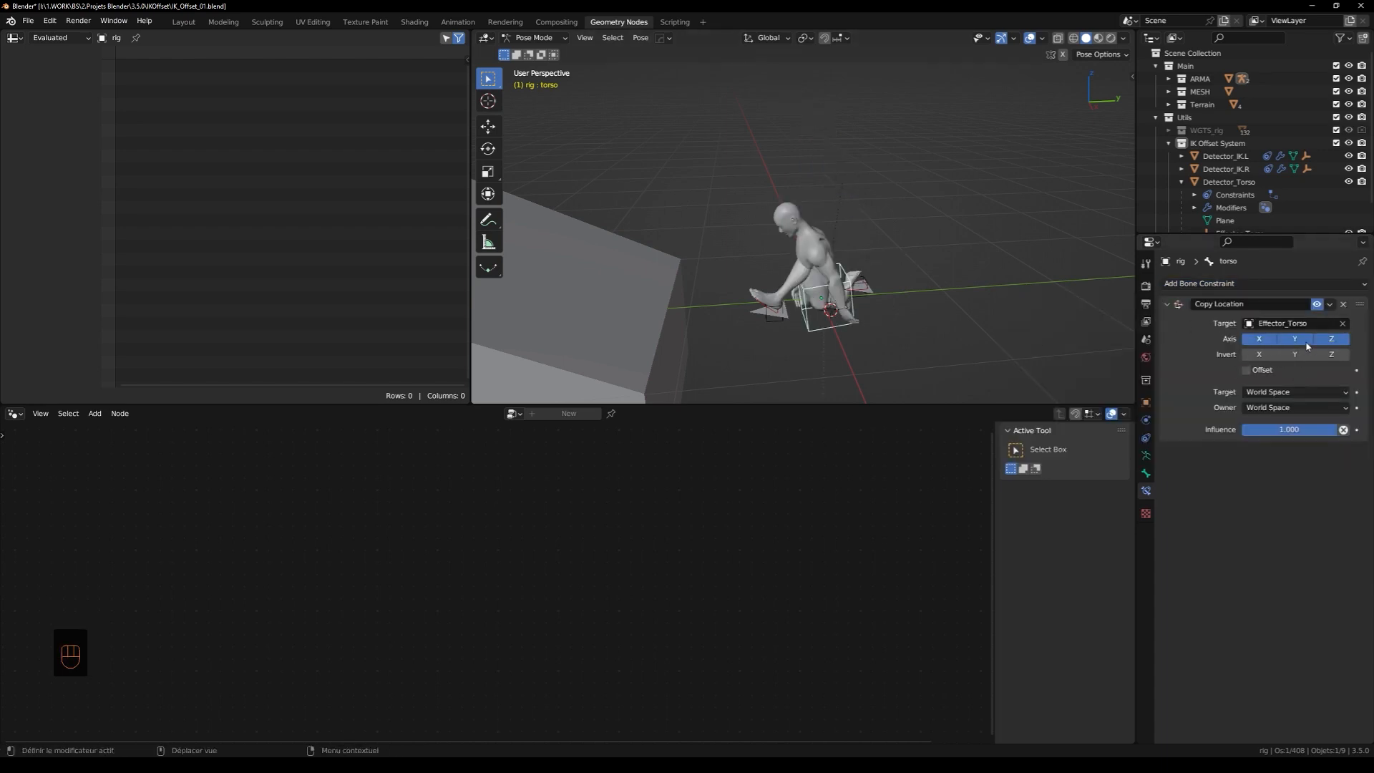
{"action": "left_click_drag", "start_coordinate": [1306, 342], "coordinate": [1259, 340]}
{"action": "left_click", "coordinate": [1246, 370]}
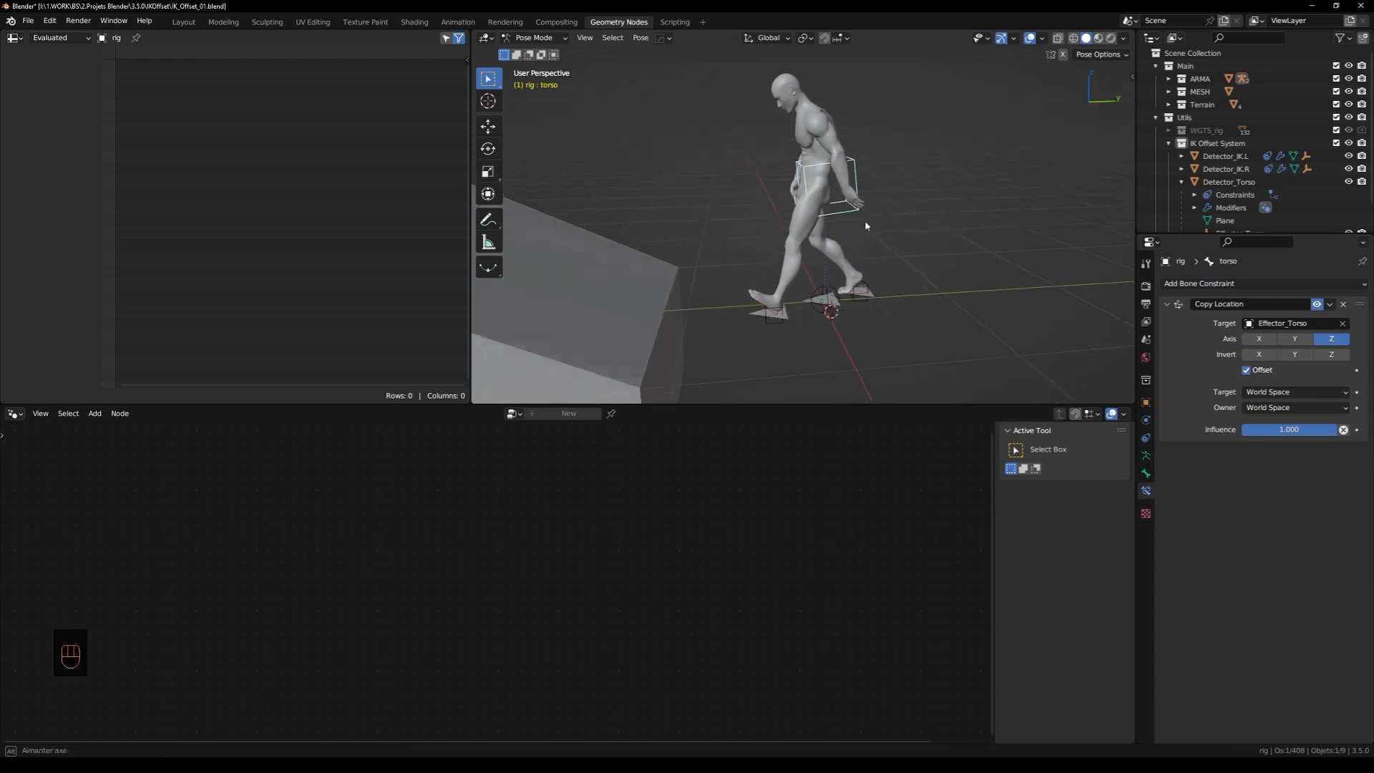
Return the rig to Object Mode and play the animation to check the walk over the terrain
{"action": "middle_click_drag", "start_coordinate": [864, 220], "coordinate": [825, 284], "text": "shift"}
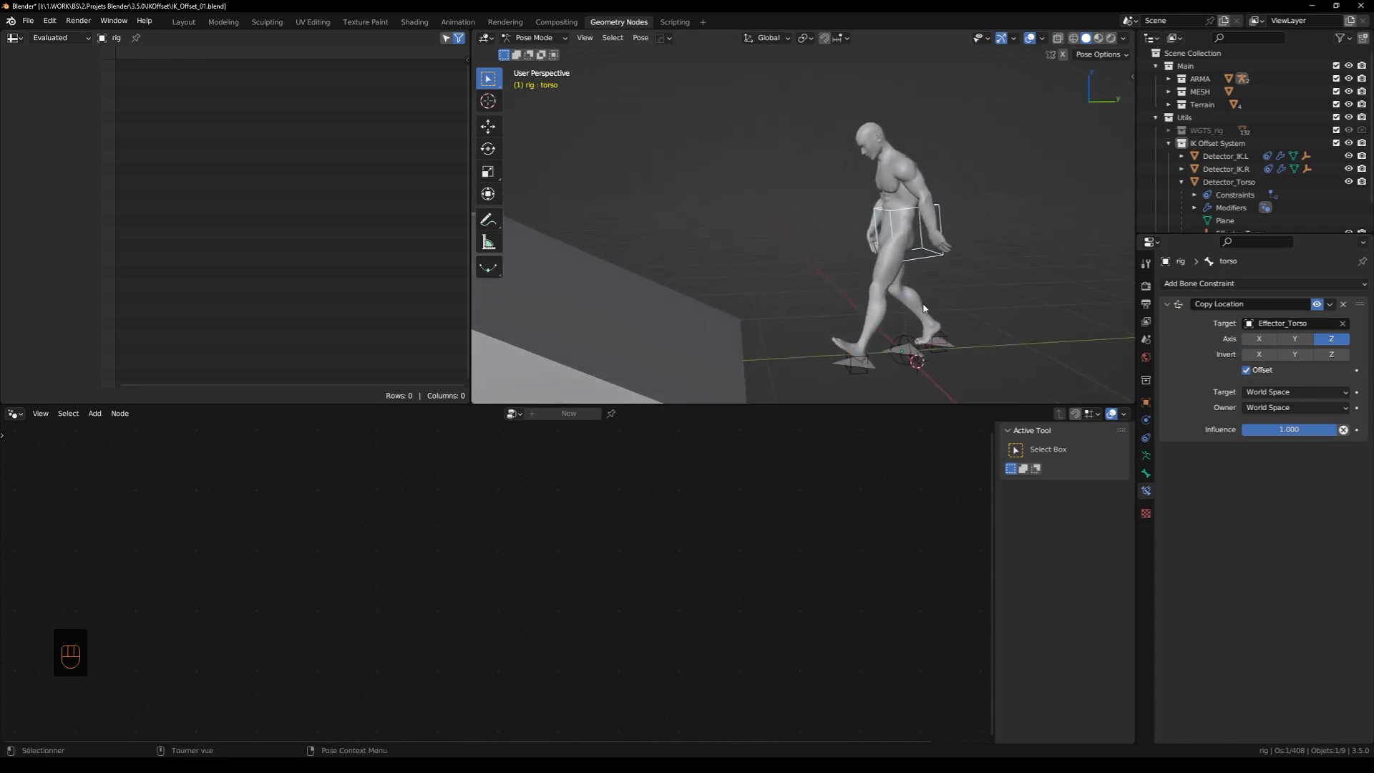
{"action": "key", "text": "Tab"}
{"action": "key", "text": "space"}
{"action": "mouse_move", "coordinate": [904, 320]}
{"action": "middle_mouse_down", "text": "shift"}
{"action": "mouse_move", "coordinate": [939, 281]}
{"action": "mouse_move", "coordinate": [882, 323]}
{"action": "middle_mouse_up", "text": "shift"}
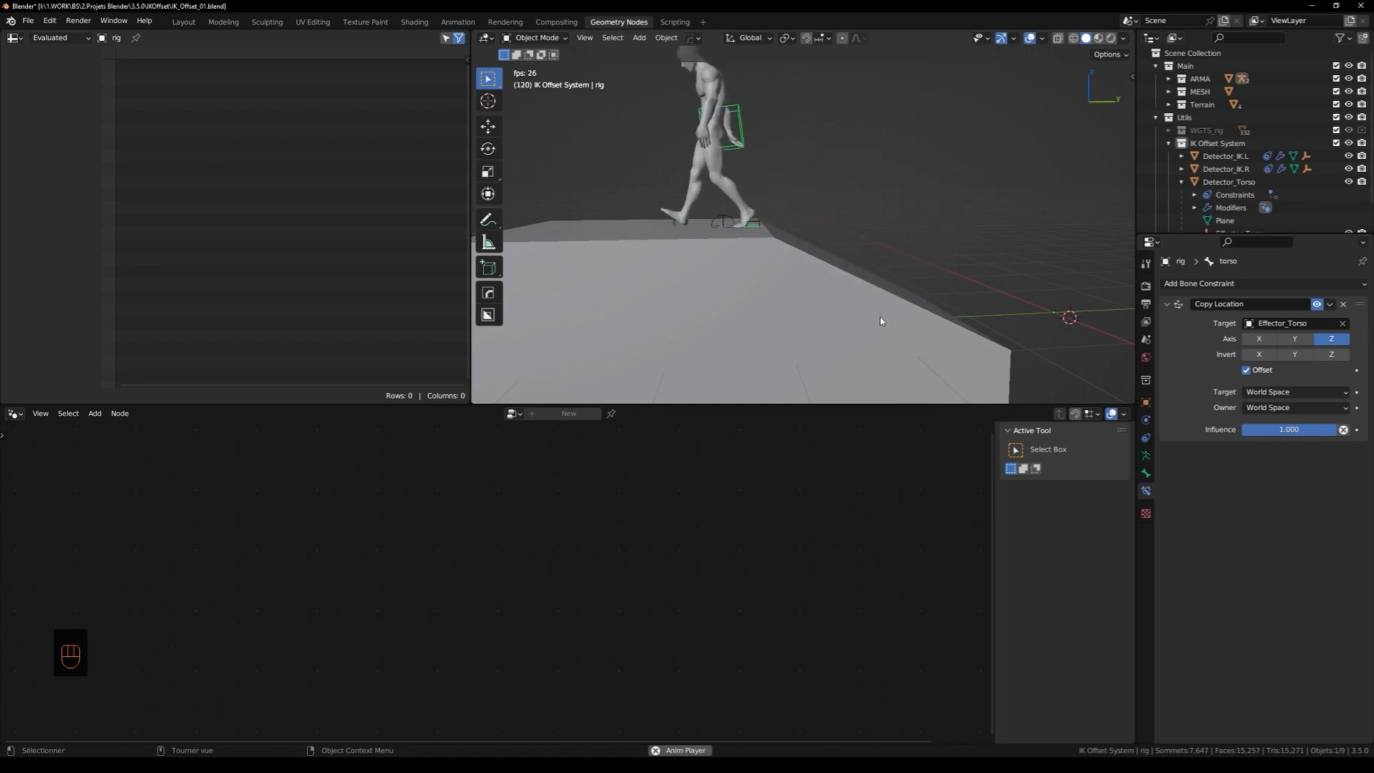
{"action": "key", "text": "space"}
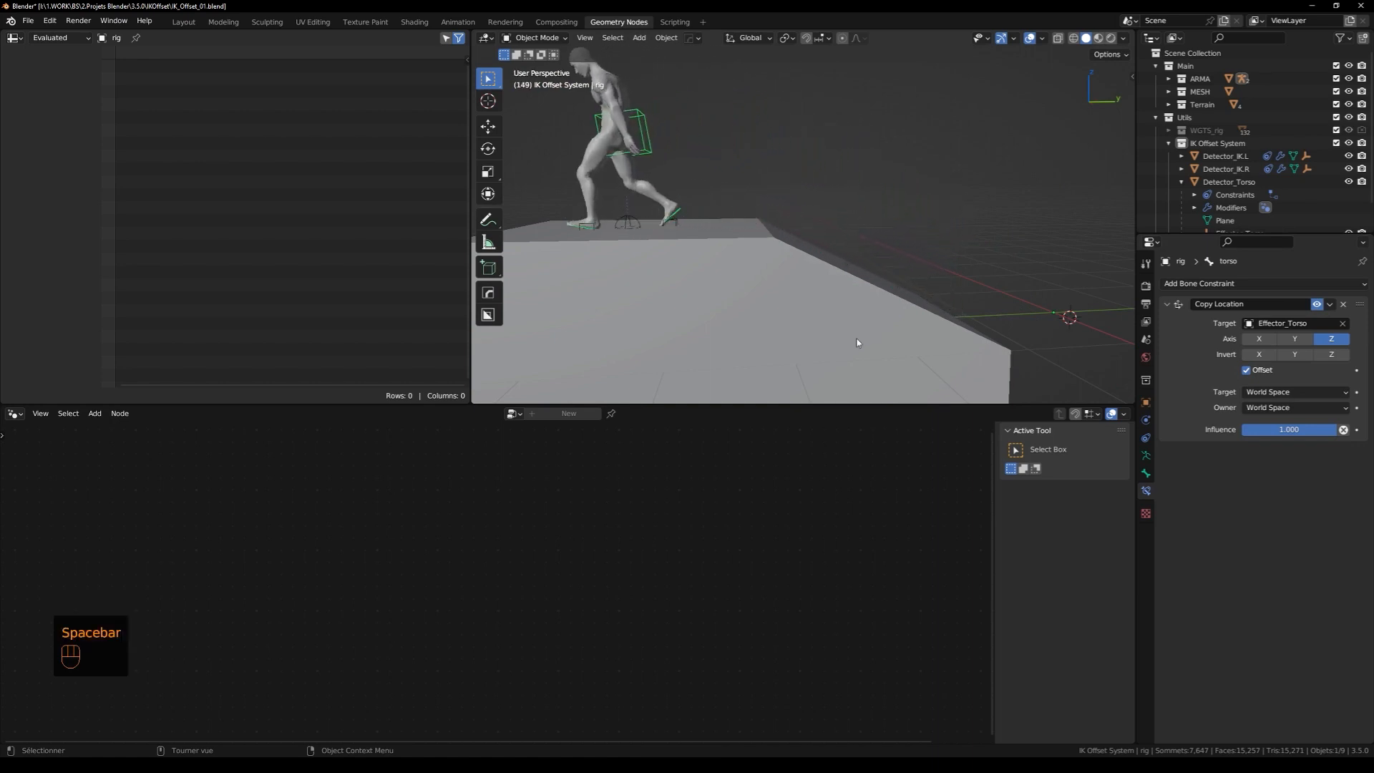
Split off a thin area beneath the node editor and make it a Timeline
{"action": "left_click_drag", "start_coordinate": [3, 740], "coordinate": [10, 704]}
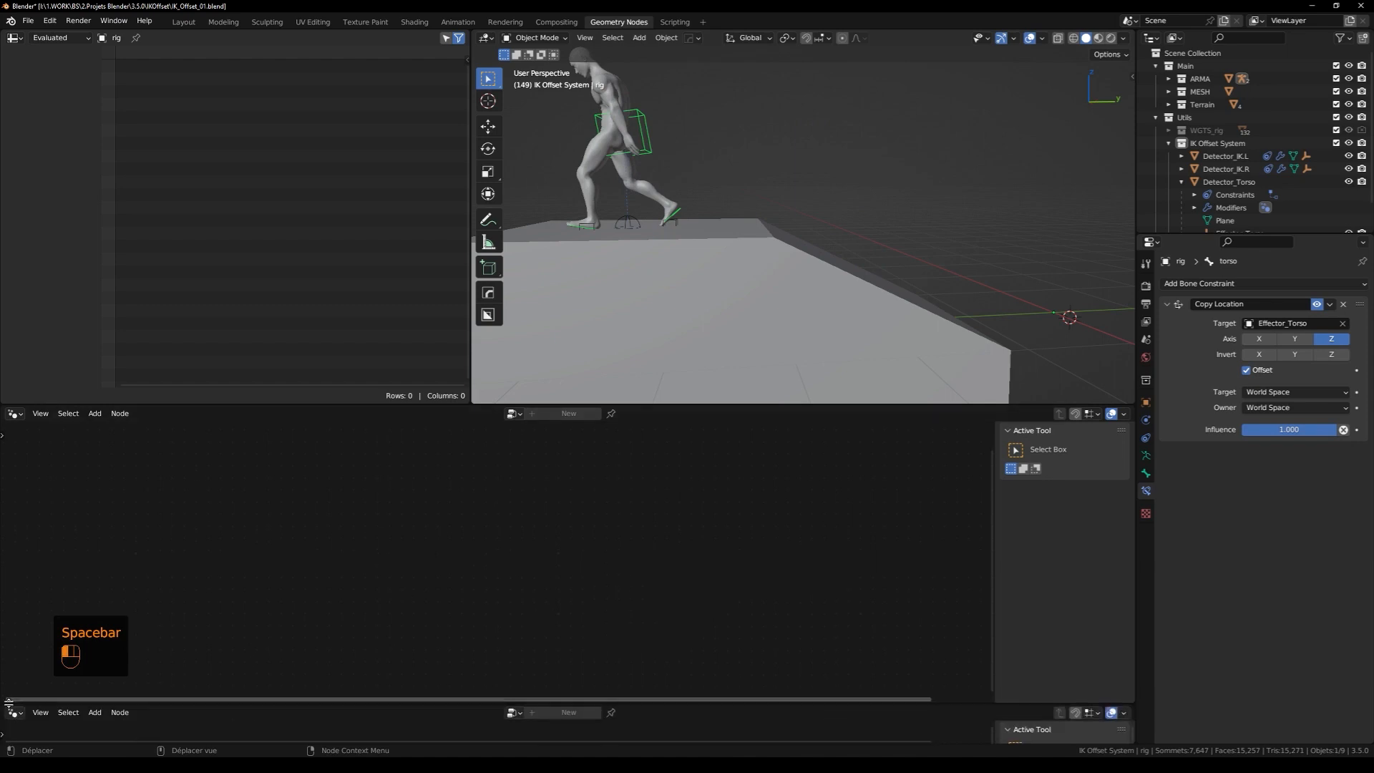
{"action": "left_click", "coordinate": [13, 715]}
{"action": "left_click", "coordinate": [182, 600]}
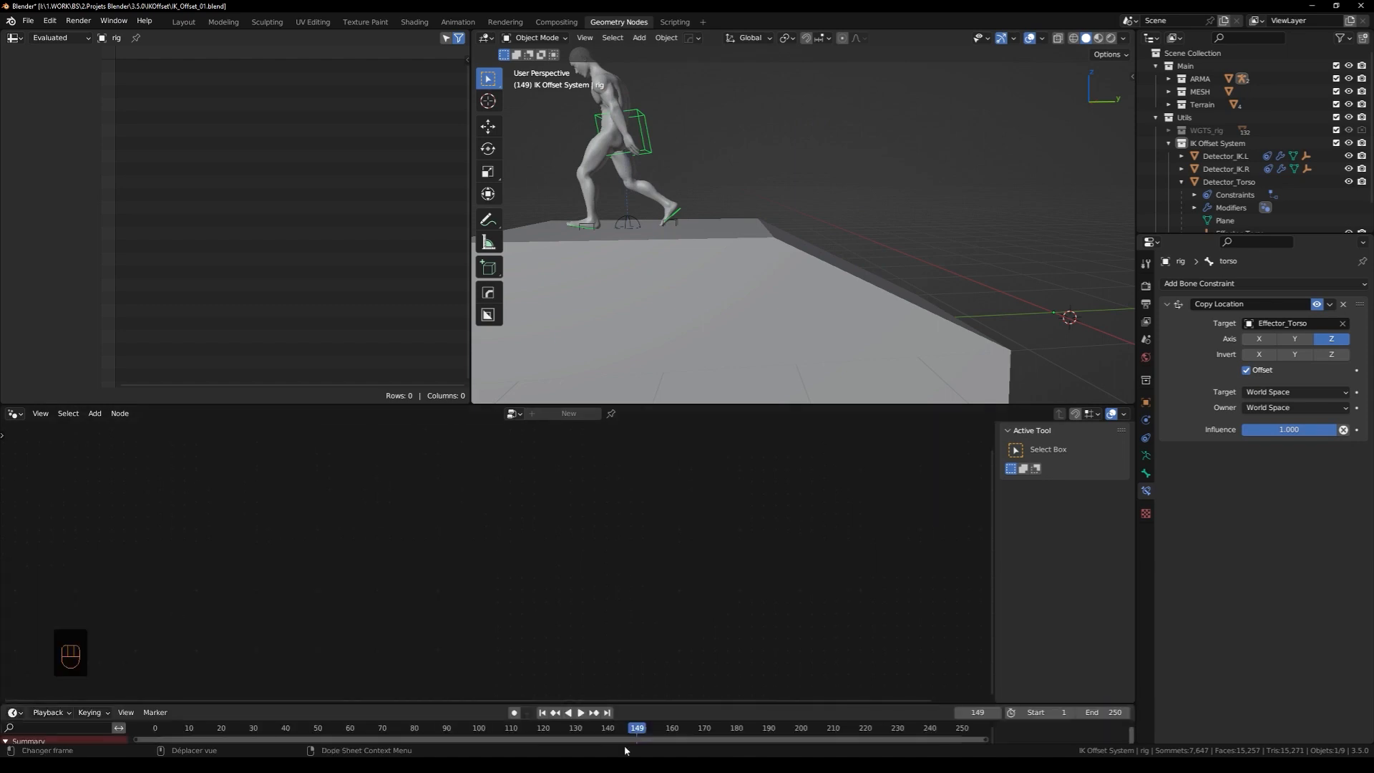
Move to frame 75 and select Detector_Torso to display its Torso Offset System node tree
{"action": "left_click_drag", "start_coordinate": [625, 728], "coordinate": [401, 727]}
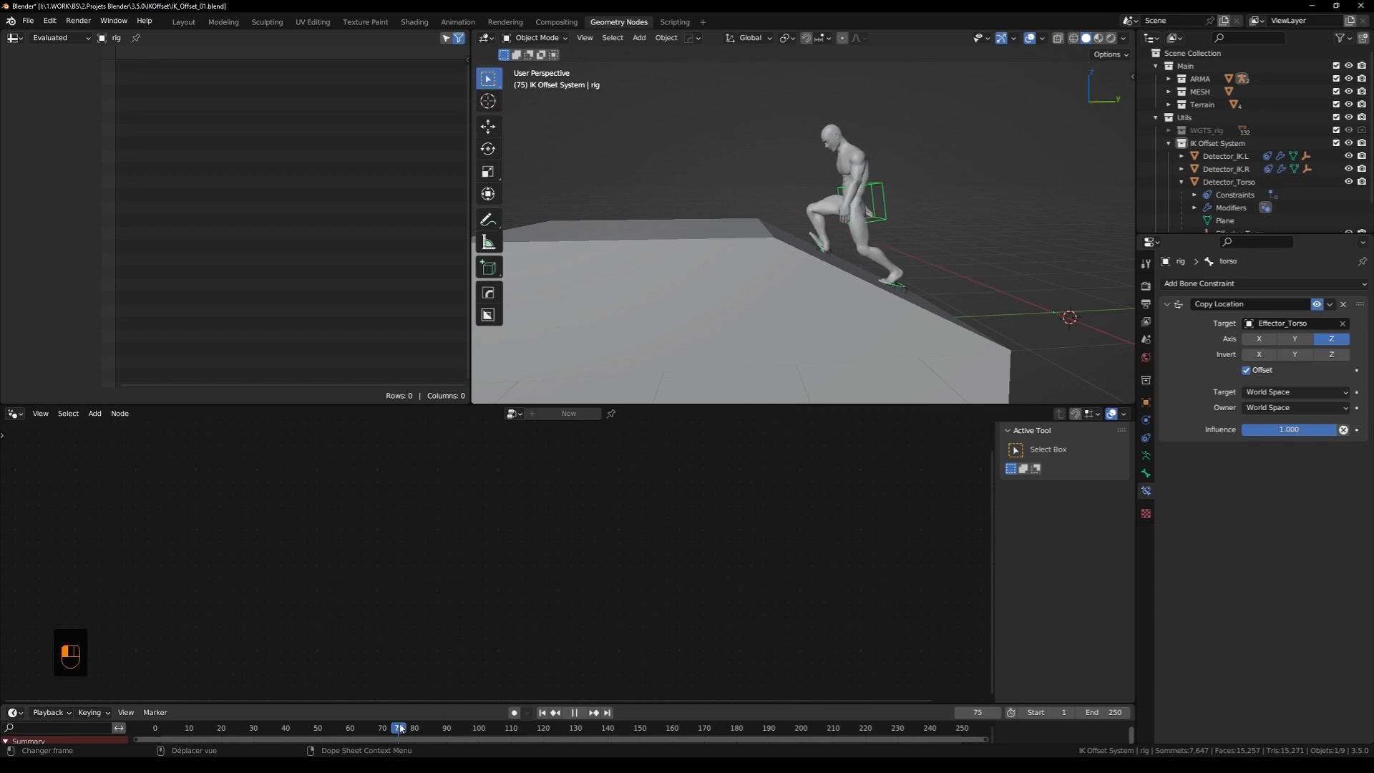
{"action": "middle_click_drag", "start_coordinate": [970, 221], "coordinate": [916, 229]}
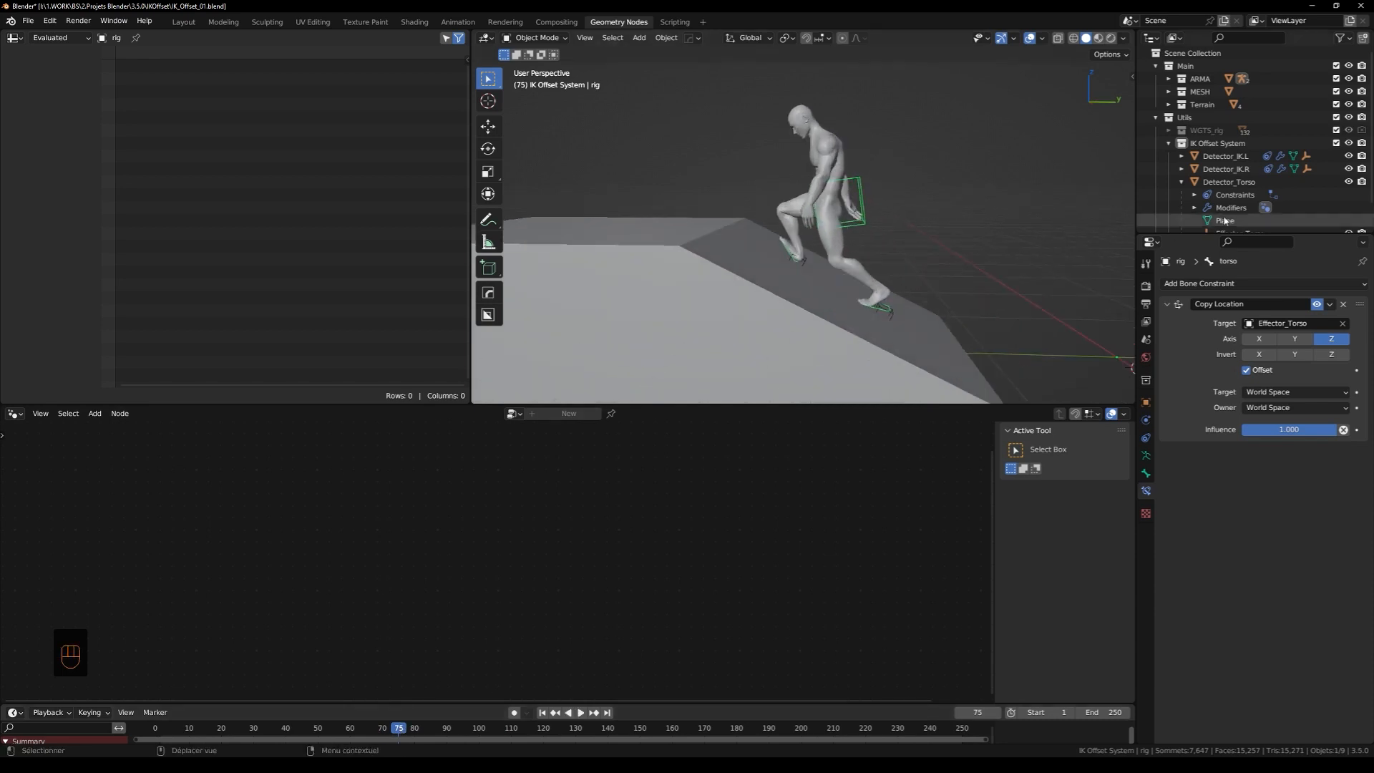
{"action": "left_click", "coordinate": [1228, 183]}
{"action": "key", "text": "Home"}
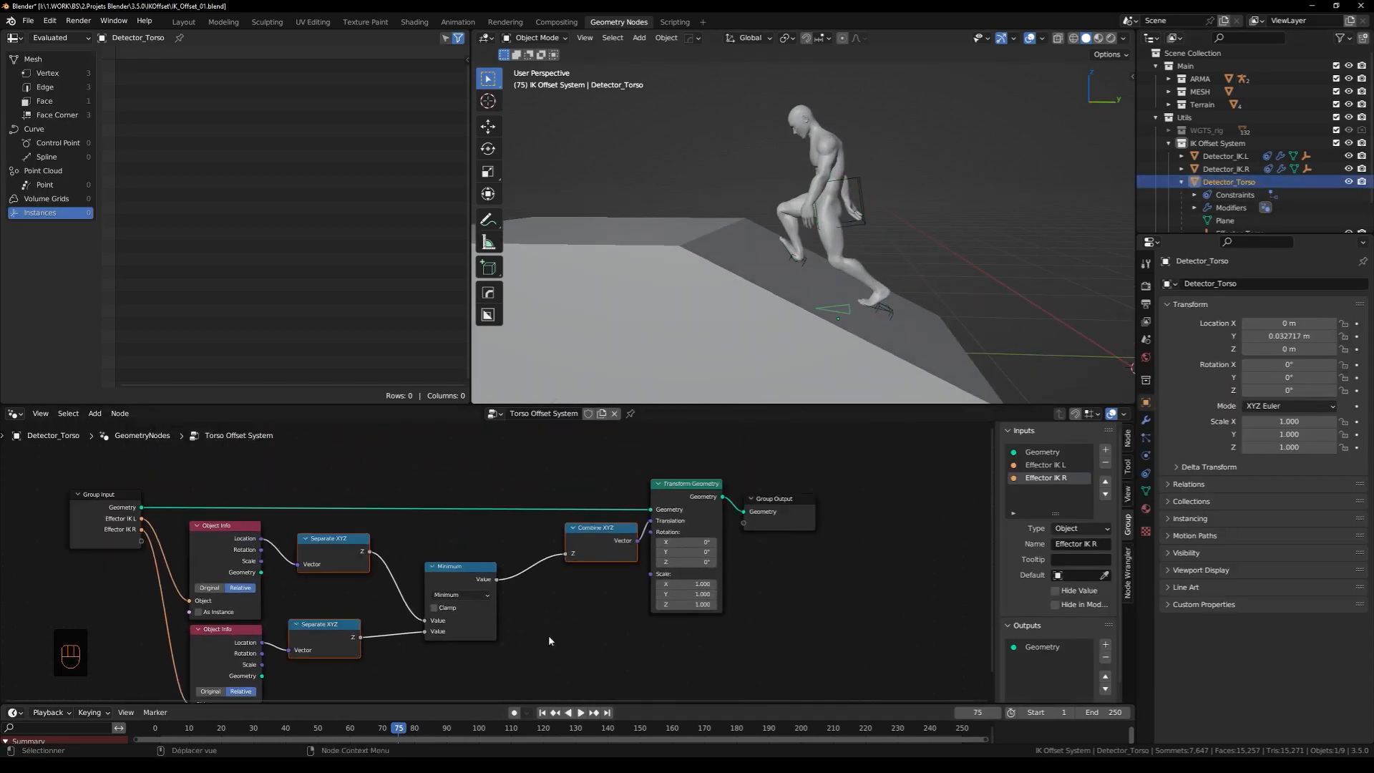
Change the Minimum math node in the Torso Offset System to Smooth Minimum
{"action": "left_click_drag", "start_coordinate": [814, 492], "coordinate": [724, 574]}
{"action": "scroll", "coordinate": [723, 551], "scroll_direction": "up", "scroll_amount": 2}
{"action": "left_click", "coordinate": [707, 546]}
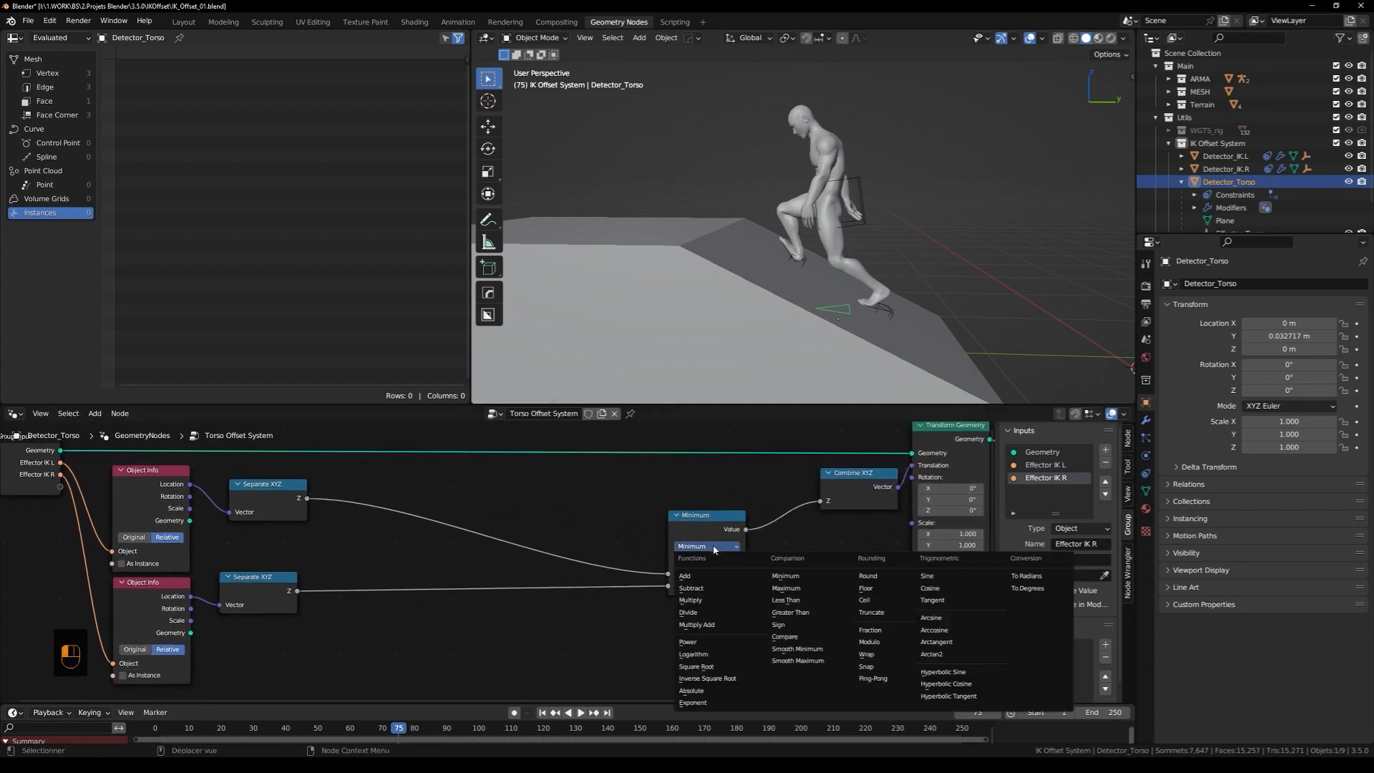
{"action": "left_click", "coordinate": [800, 648]}
{"action": "scroll", "coordinate": [644, 598], "scroll_direction": "up", "scroll_amount": 3}
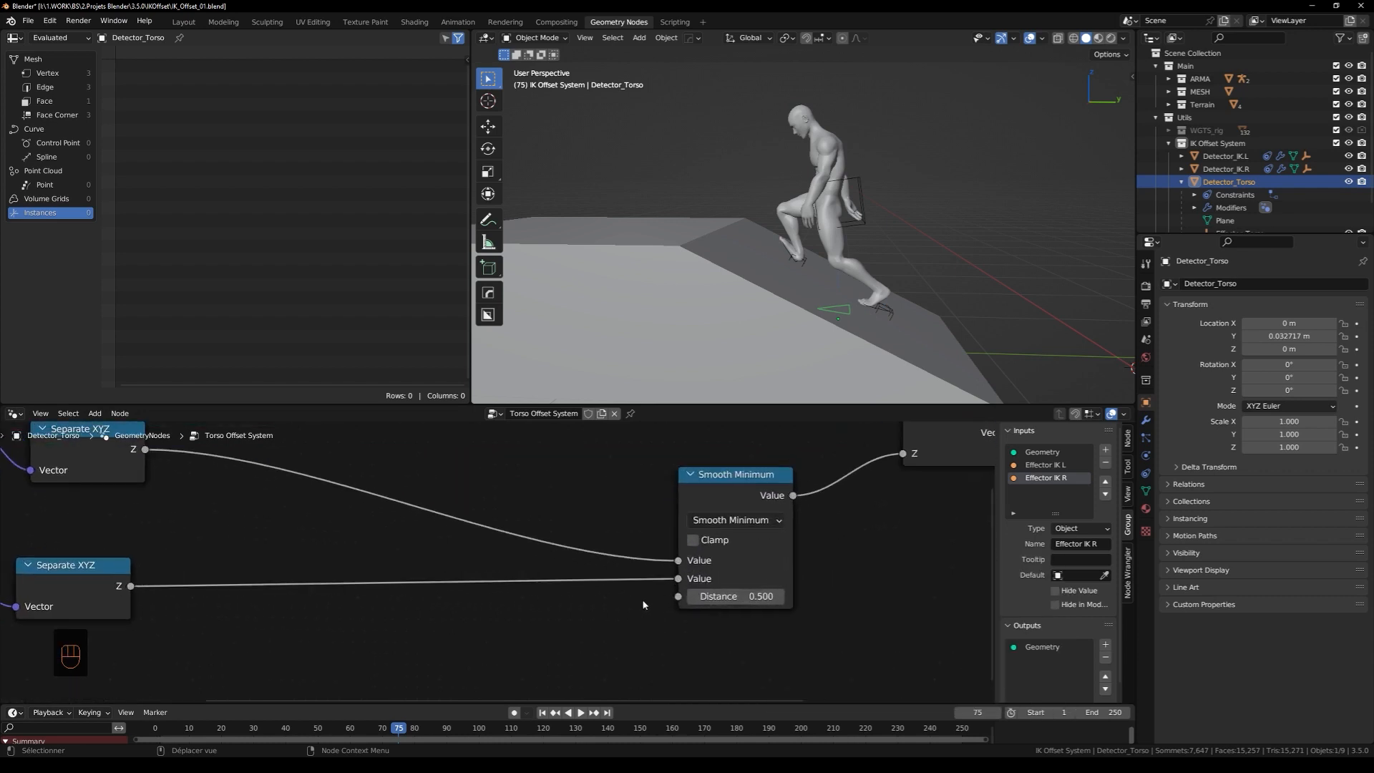
{"action": "left_click_drag", "start_coordinate": [750, 596], "coordinate": [750, 613], "text": "shift"}
{"action": "scroll", "coordinate": [748, 614], "scroll_direction": "down", "scroll_amount": 3}
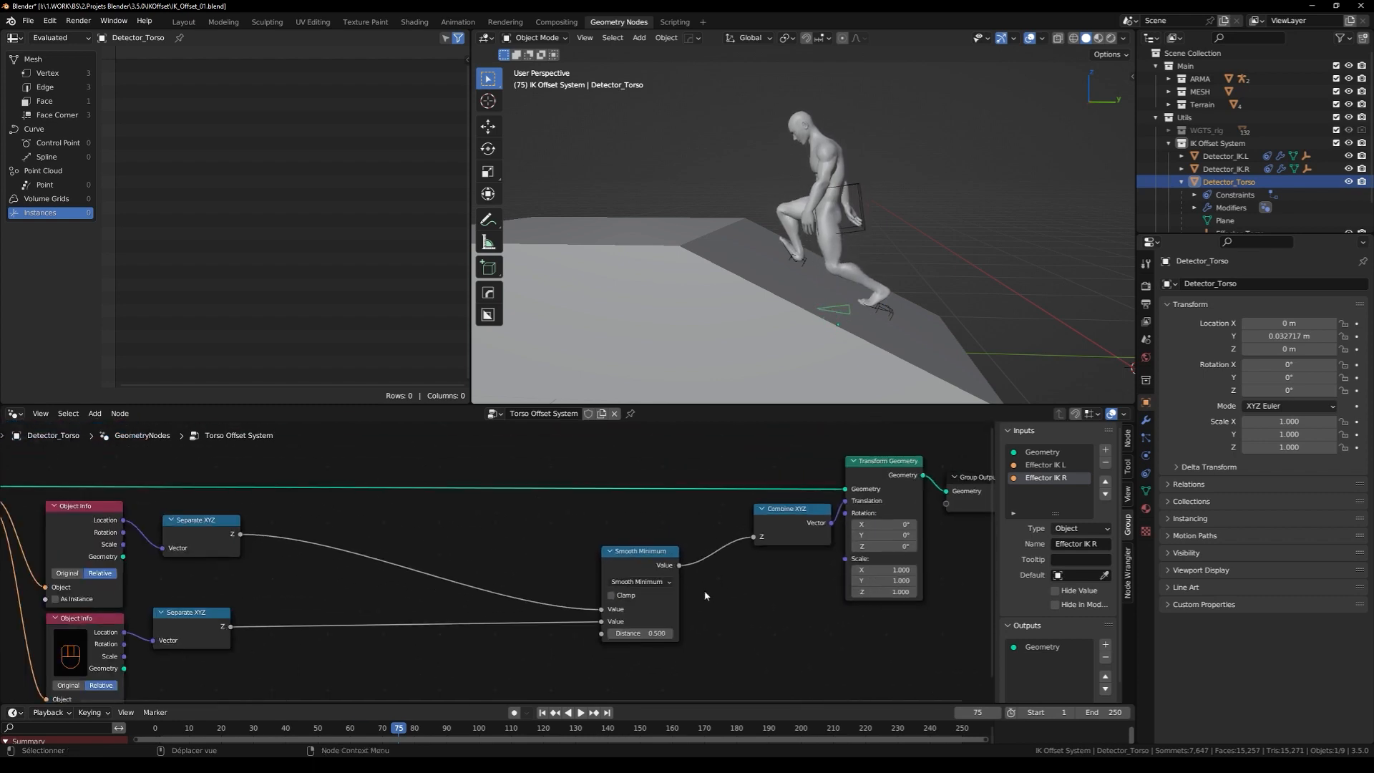
Add a Subtract node that subtracts the lower Separate XYZ node's Z output from the upper one's Z output
{"action": "middle_click_drag", "start_coordinate": [835, 339], "coordinate": [805, 237]}
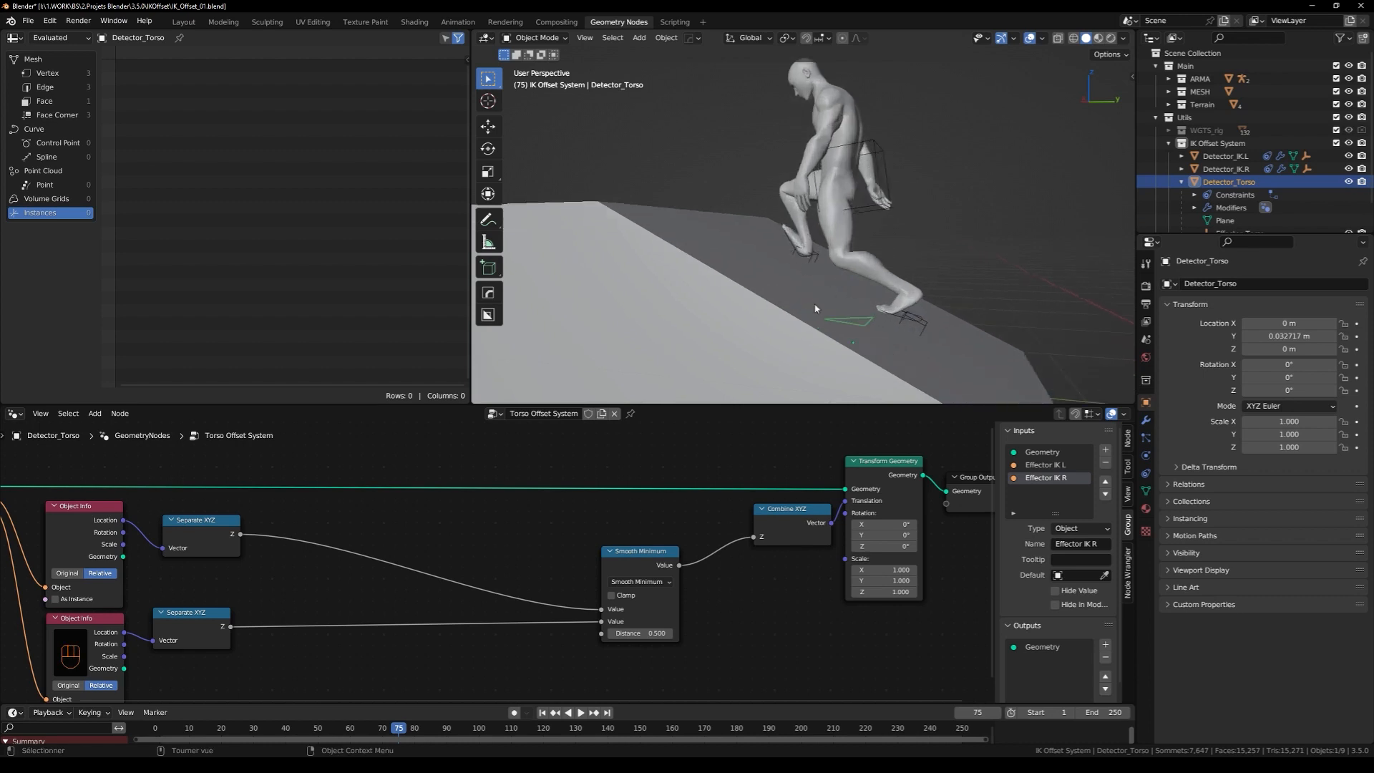
{"action": "middle_click_drag", "start_coordinate": [239, 564], "coordinate": [368, 533]}
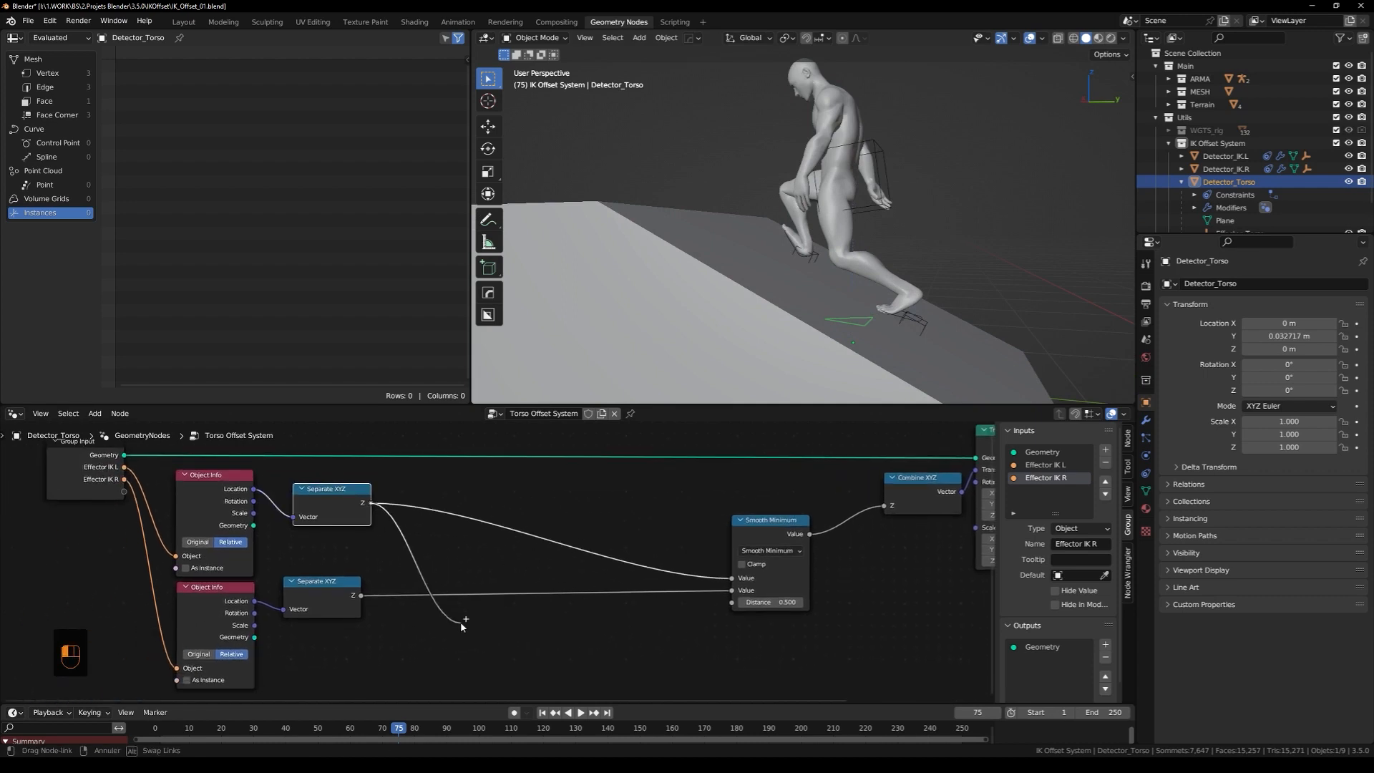
{"action": "left_click_drag", "start_coordinate": [461, 621], "coordinate": [464, 622]}
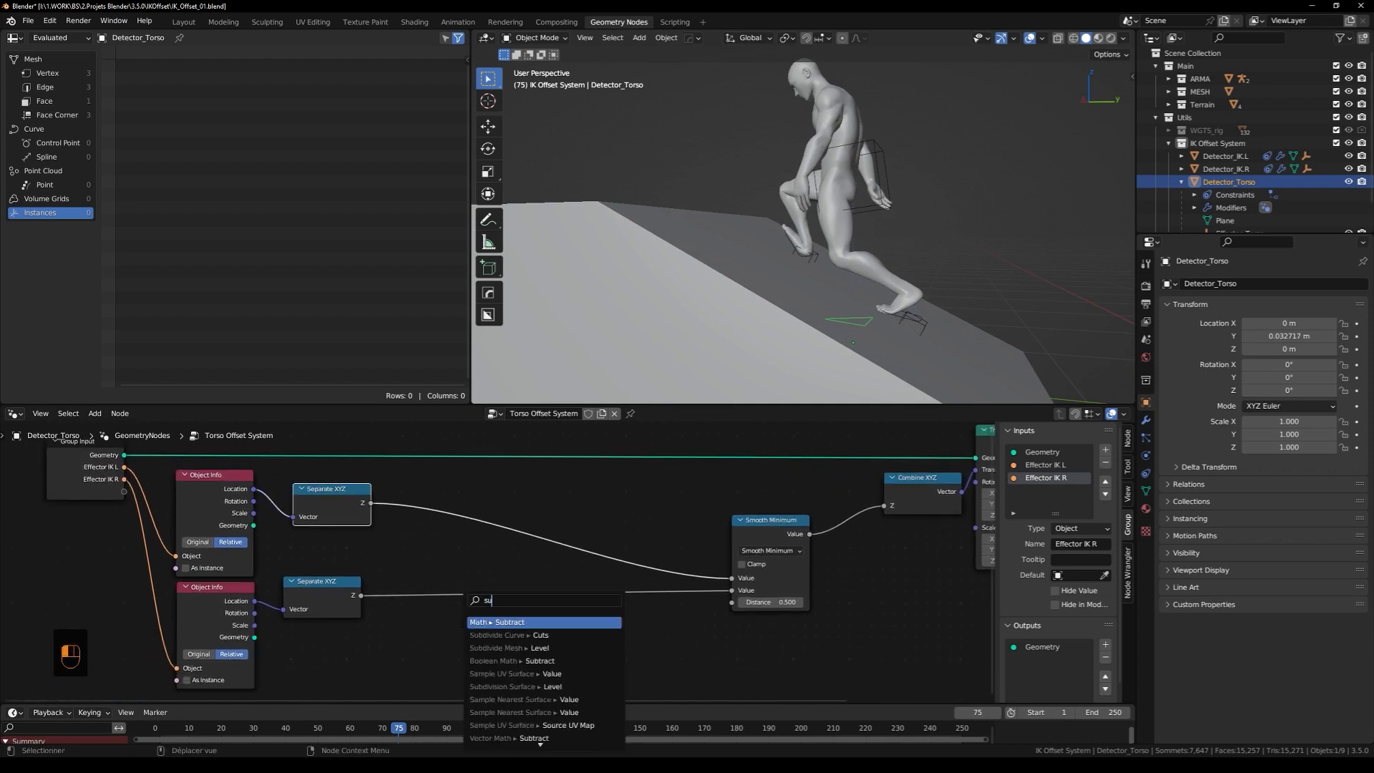
{"action": "key", "text": "Return"}
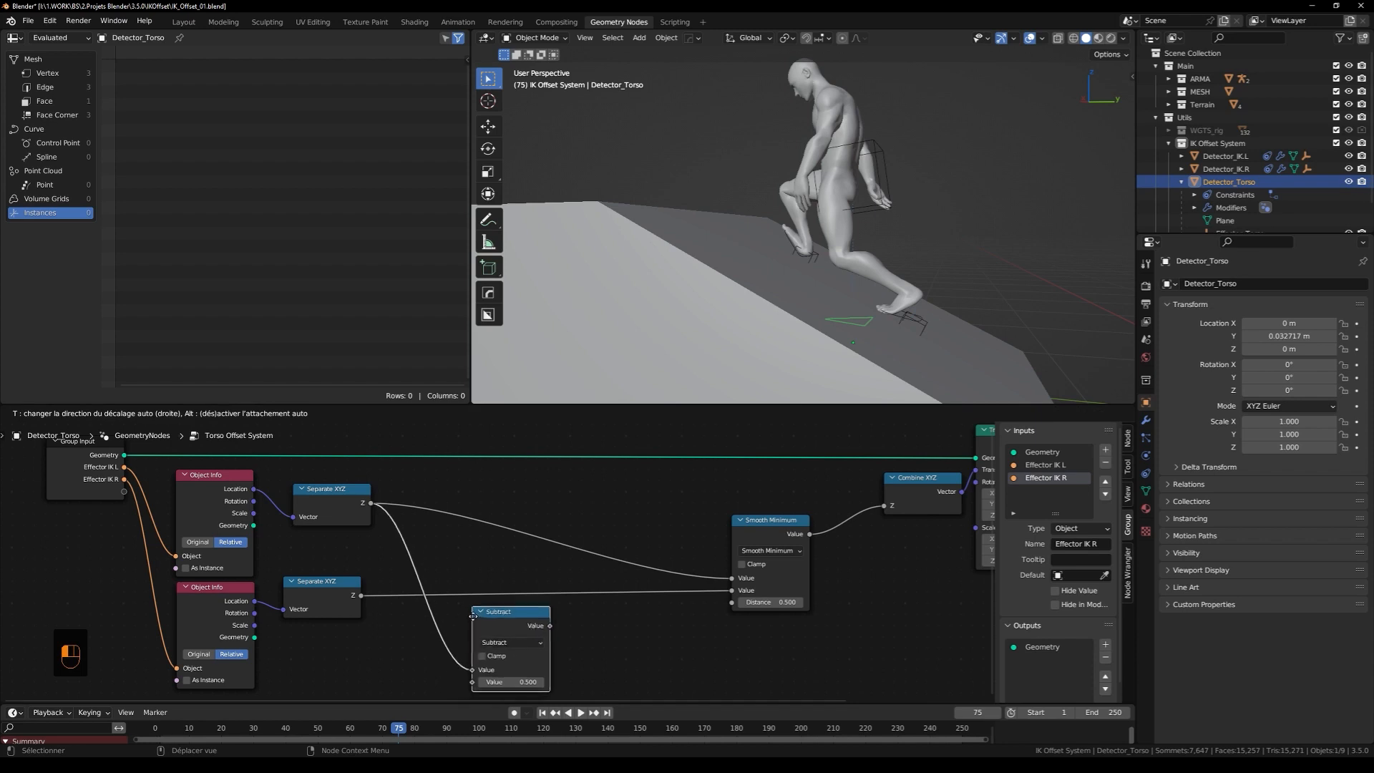
{"action": "left_click", "coordinate": [474, 616]}
{"action": "left_click_drag", "start_coordinate": [397, 641], "coordinate": [474, 680]}
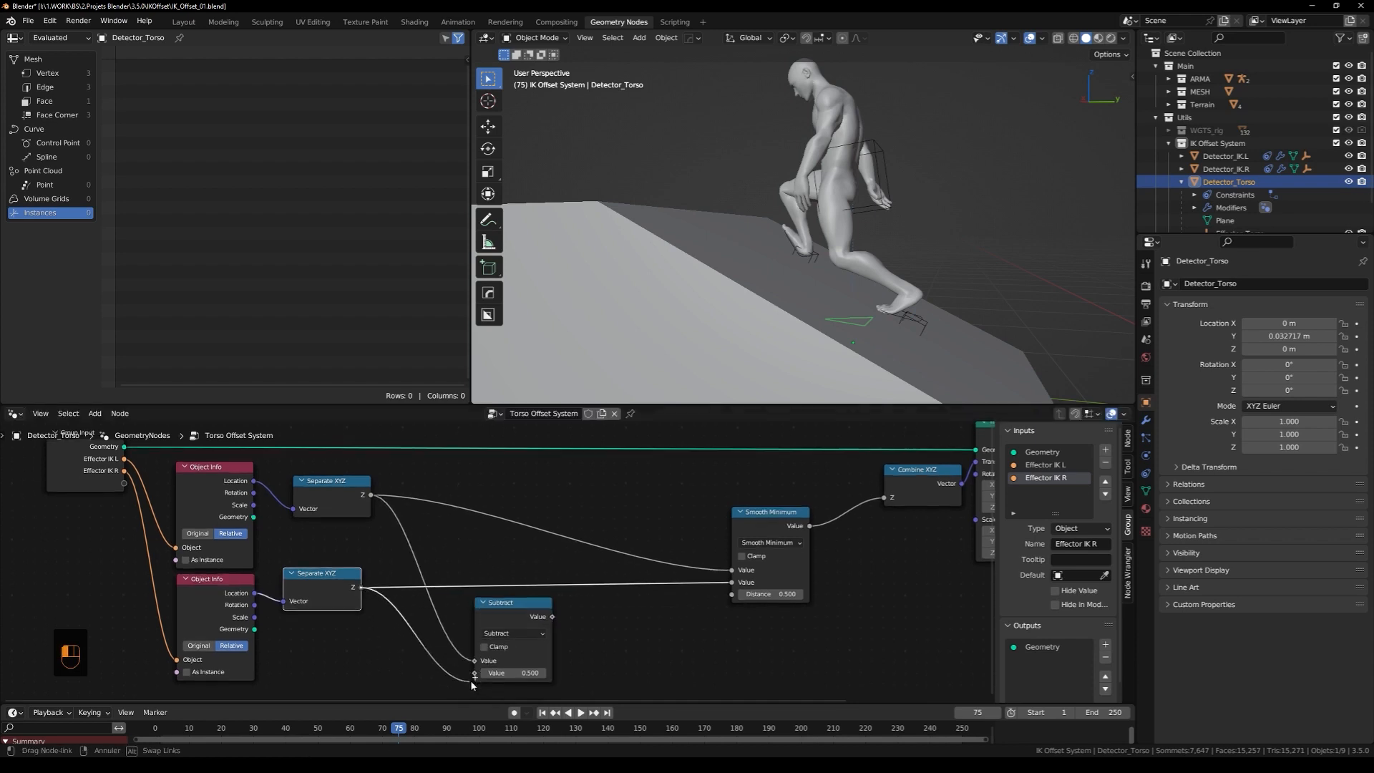
{"action": "middle_click_drag", "start_coordinate": [471, 680], "coordinate": [475, 642]}
Preview the Subtract result on the input geometry with a Viewer node while scrubbing the walk around frames 68 to 75
{"action": "middle_click_drag", "start_coordinate": [655, 577], "coordinate": [631, 600]}
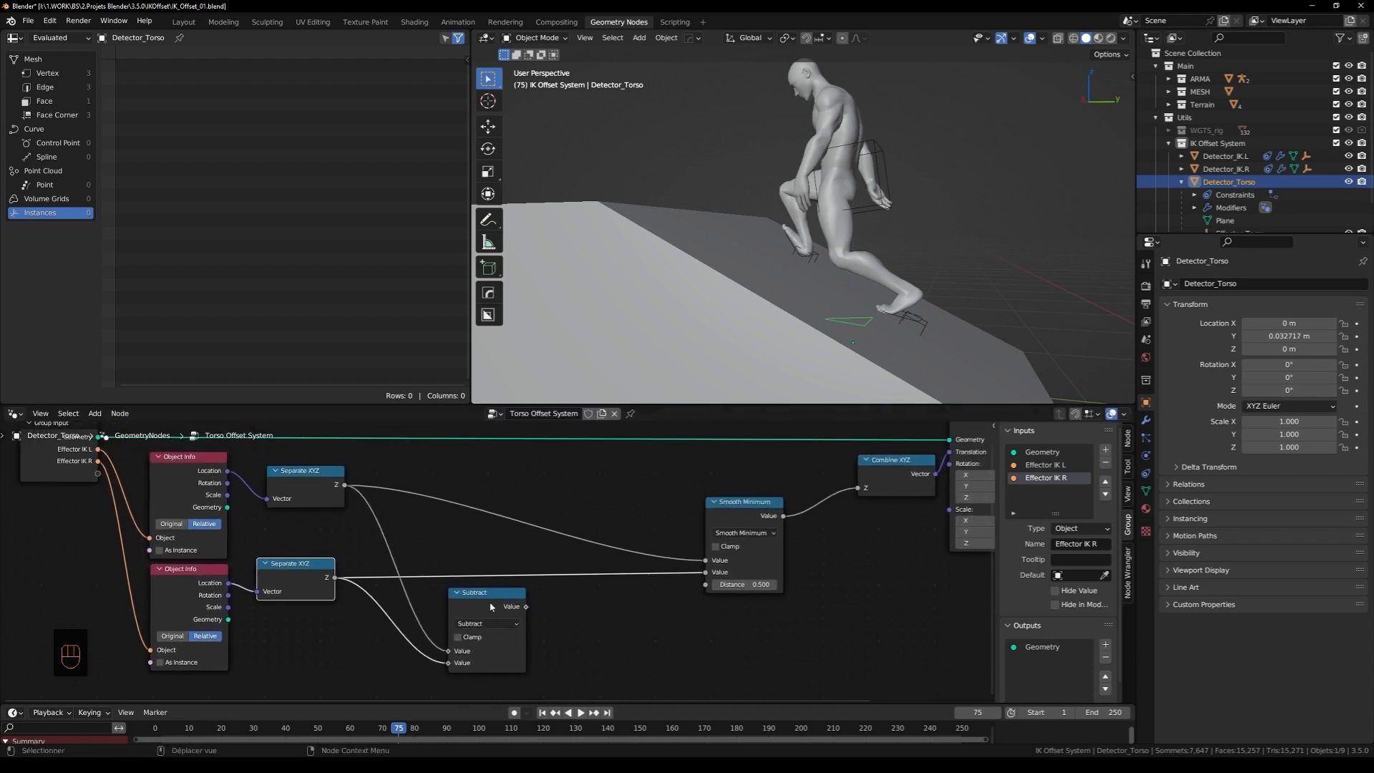
{"action": "left_click_drag", "start_coordinate": [471, 596], "coordinate": [465, 596]}
{"action": "left_click", "coordinate": [471, 590], "text": "ctrl+shift"}
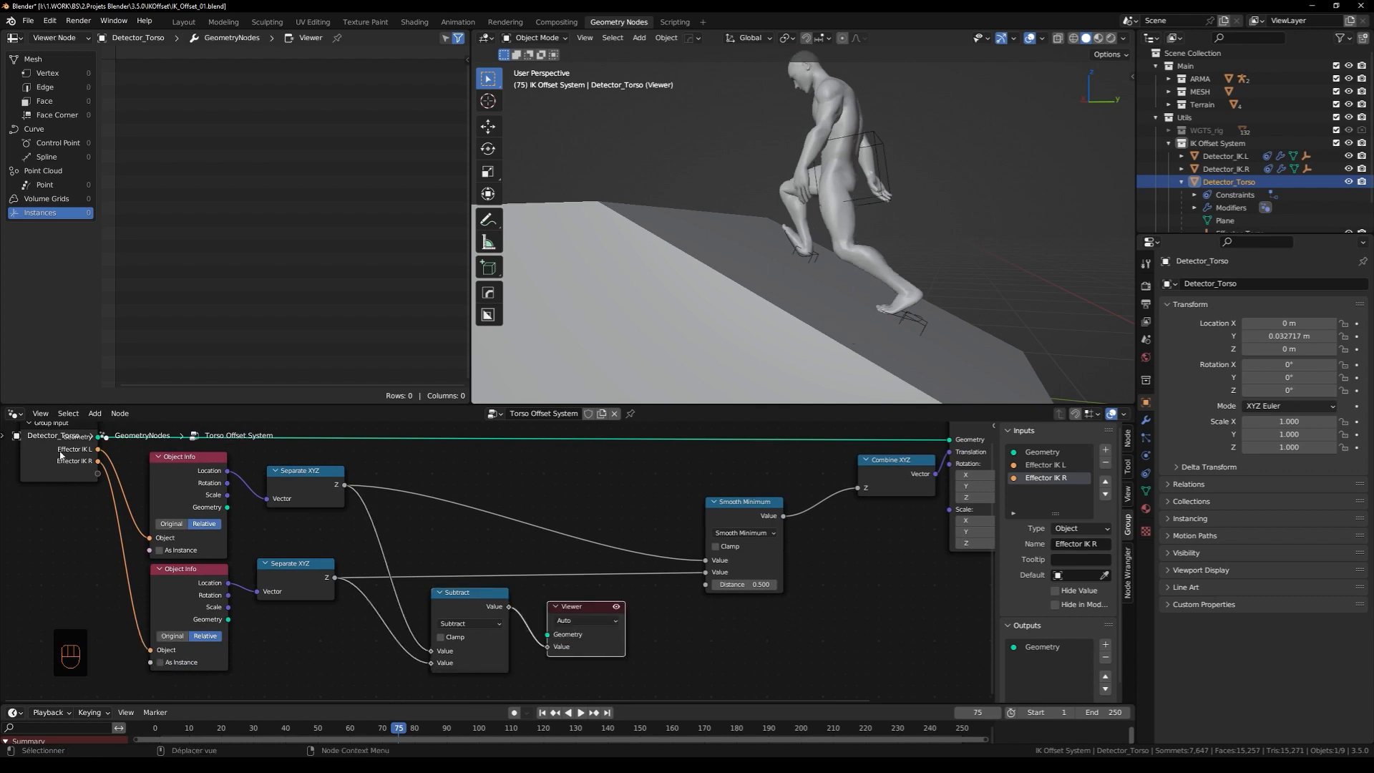
{"action": "left_click", "coordinate": [65, 480], "text": "ctrl+shift"}
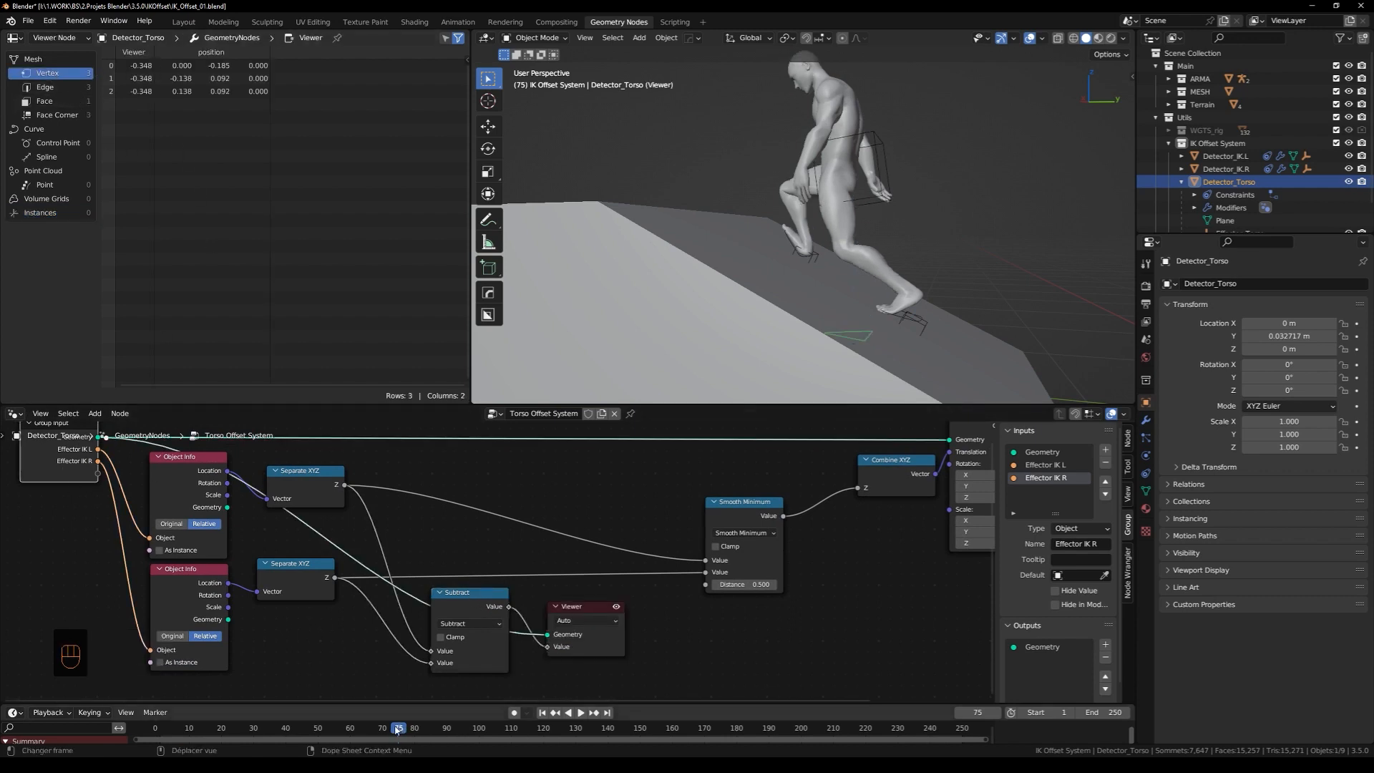
{"action": "mouse_move", "coordinate": [396, 730]}
{"action": "left_mouse_down"}
{"action": "mouse_move", "coordinate": [328, 725]}
{"action": "mouse_move", "coordinate": [382, 720]}
{"action": "left_mouse_up"}
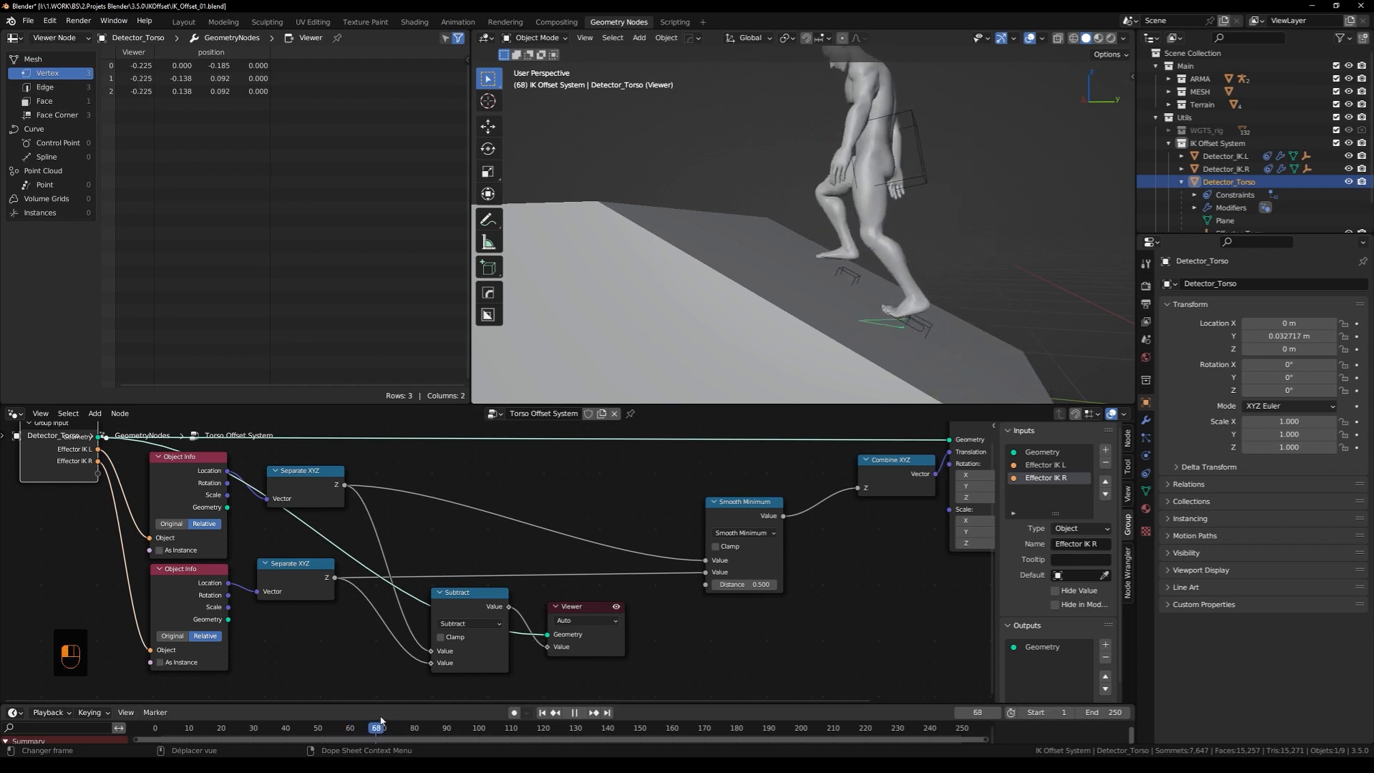
{"action": "left_click_drag", "start_coordinate": [380, 718], "coordinate": [391, 719]}
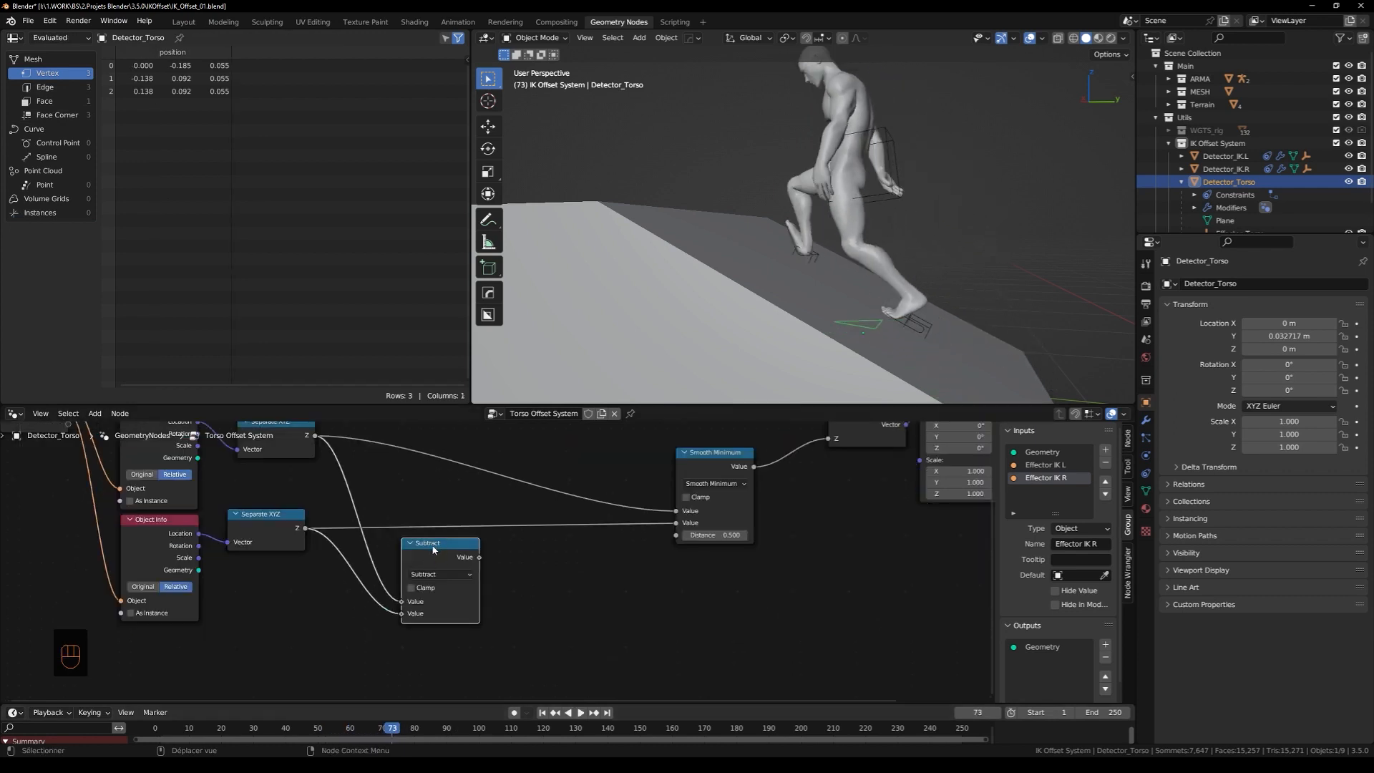
Duplicate the Subtract node, set the copy to Absolute, and feed the Subtract result into it
{"action": "key", "text": "shift+d"}
{"action": "left_click", "coordinate": [534, 558]}
{"action": "left_click", "coordinate": [528, 582]}
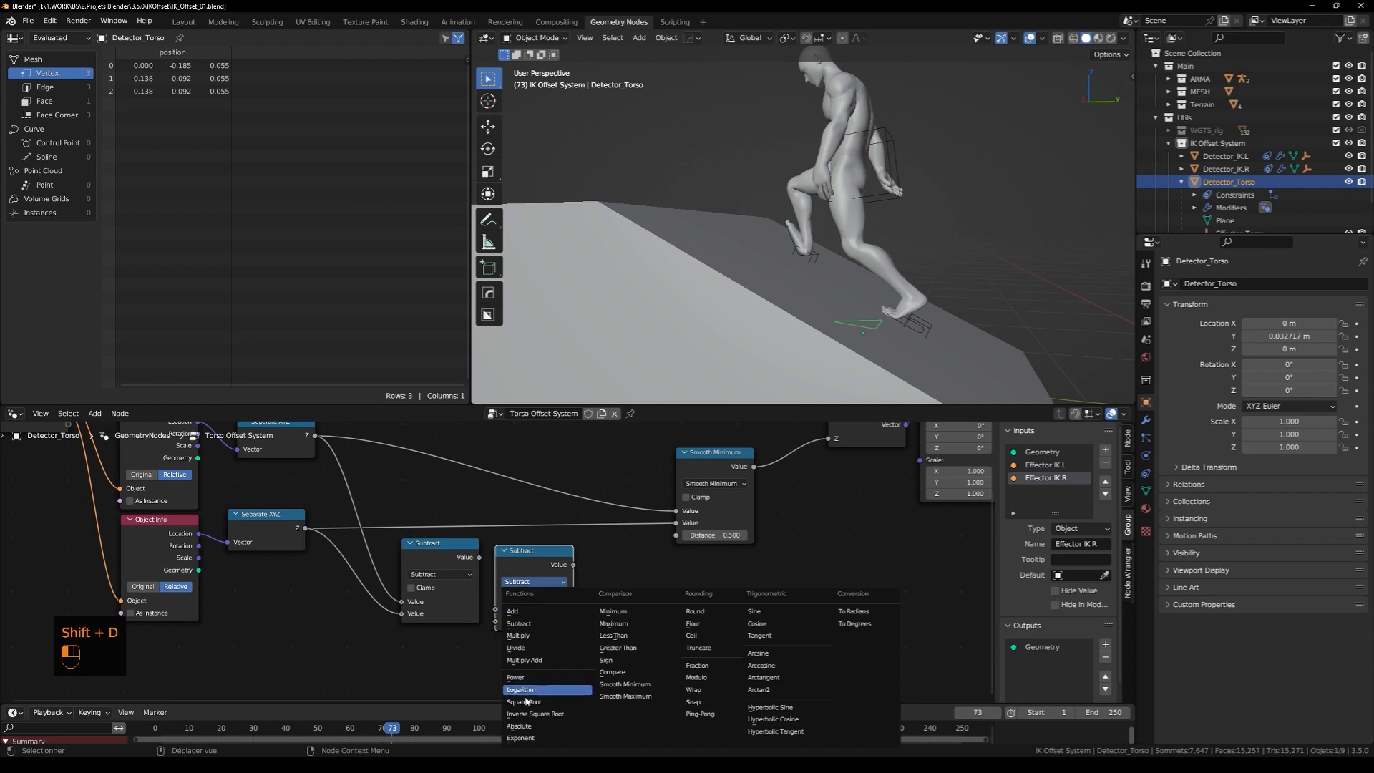
{"action": "left_click", "coordinate": [525, 727]}
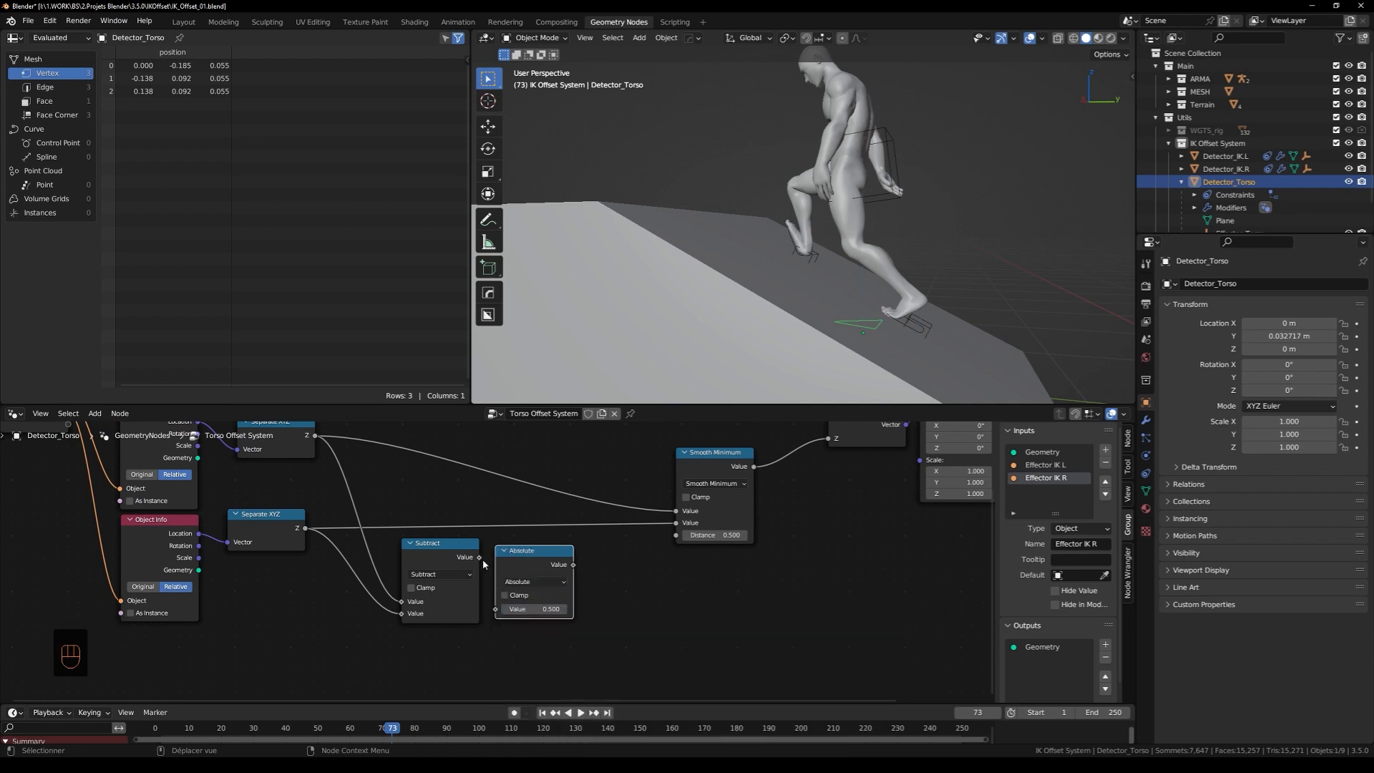
{"action": "left_click_drag", "start_coordinate": [616, 551], "coordinate": [429, 614]}
Insert a Map Range node with Smooth Step interpolation between the Absolute result and the Smooth Minimum's Distance
{"action": "left_click_drag", "start_coordinate": [545, 580], "coordinate": [616, 583]}
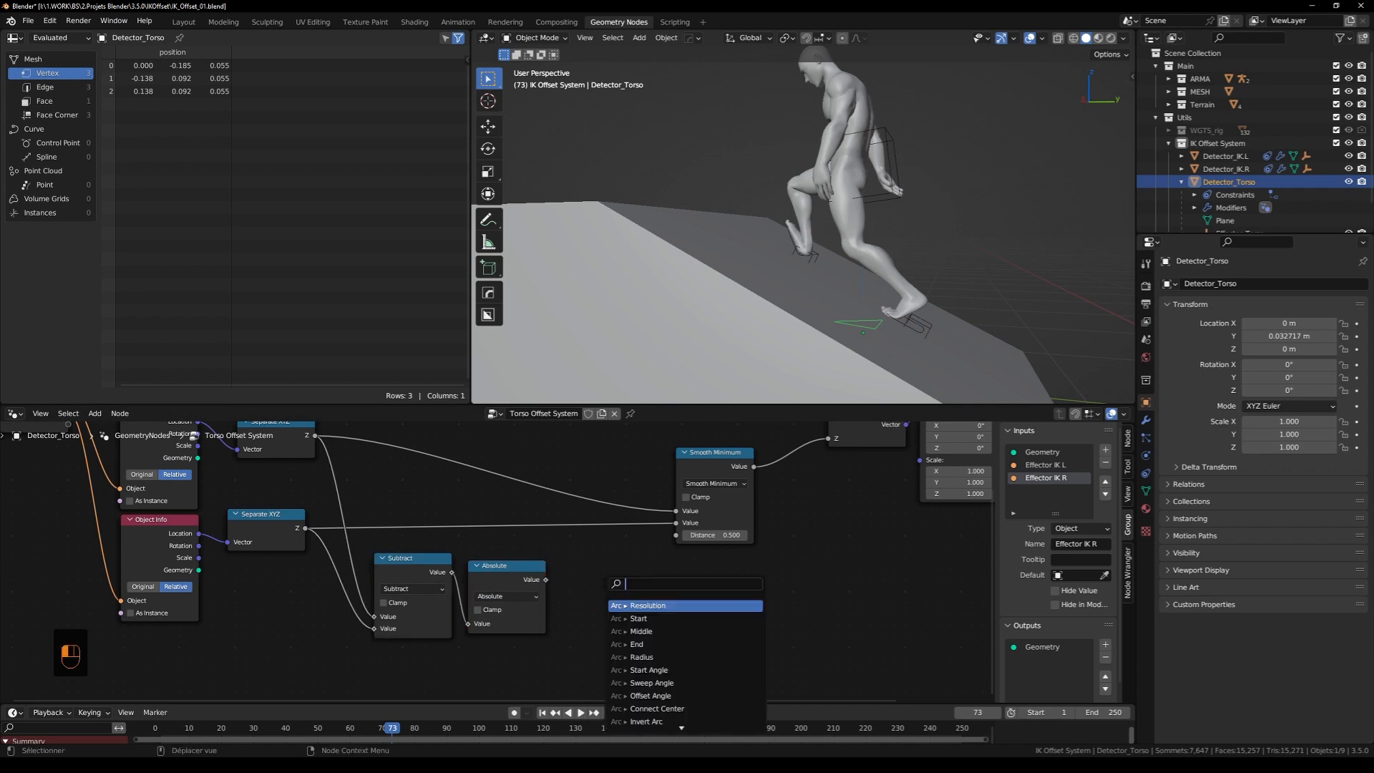
{"action": "key", "text": "Return"}
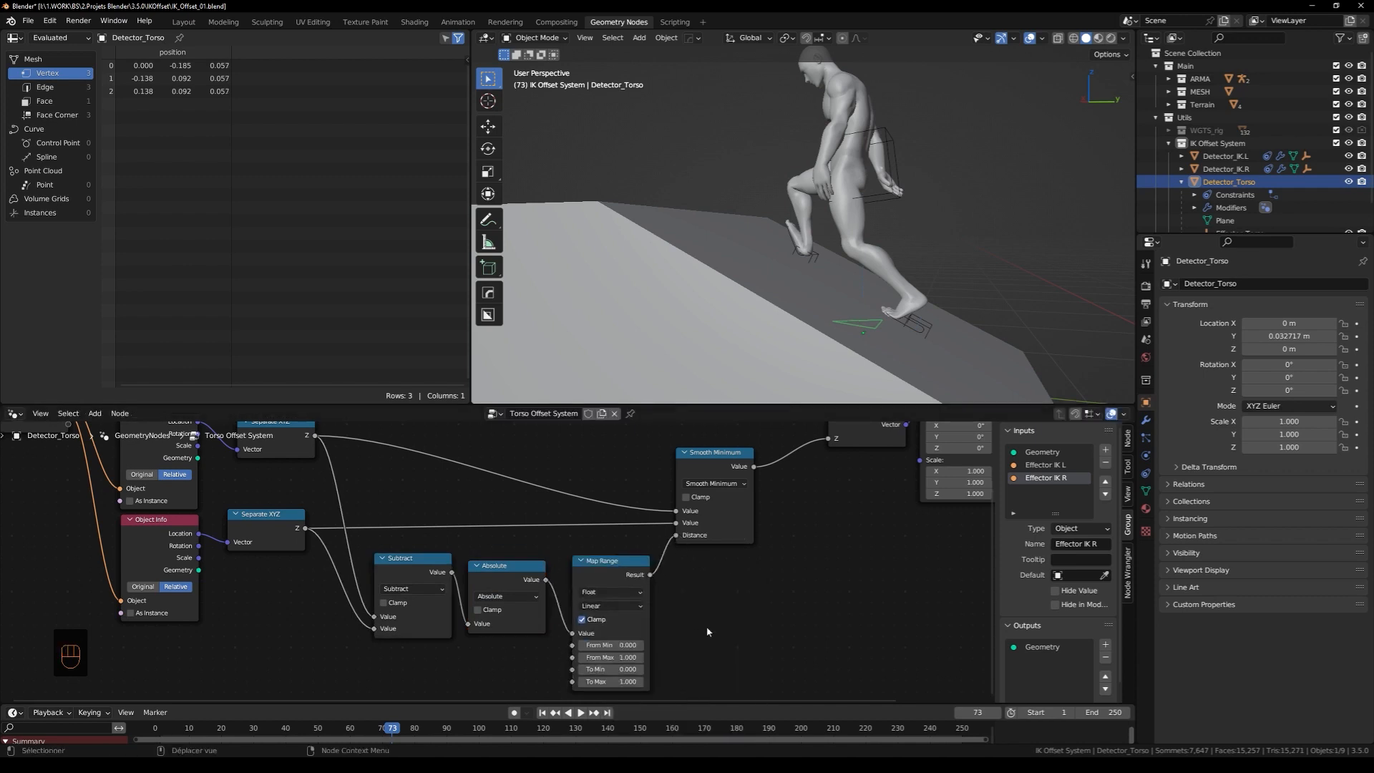
{"action": "scroll", "coordinate": [707, 631], "scroll_direction": "up", "scroll_amount": 2}
{"action": "left_click", "coordinate": [617, 574]}
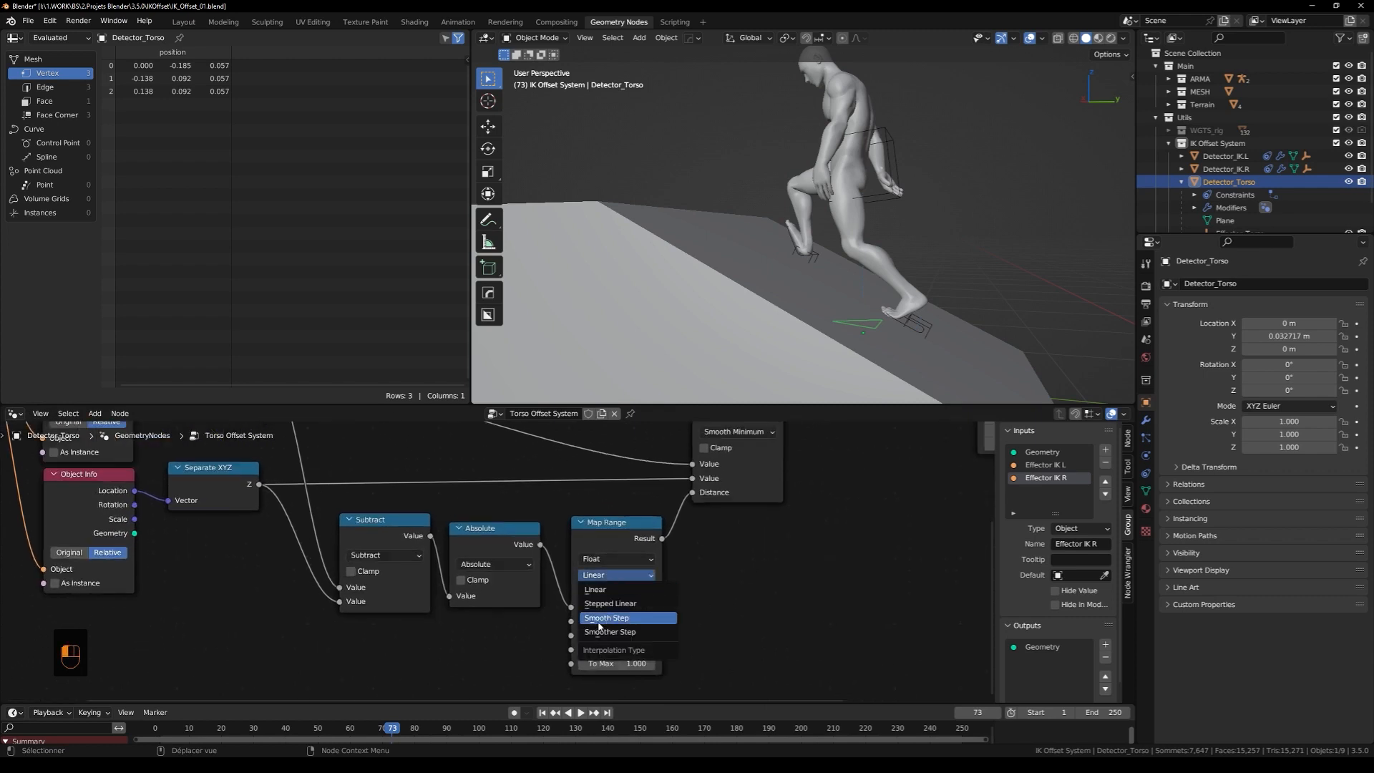
{"action": "left_click", "coordinate": [617, 606]}
Set the Map Range node's From Max to 0.400, To Min to 0.030 and To Max to 1.420
{"action": "middle_click_drag", "start_coordinate": [651, 675], "coordinate": [694, 658]}
{"action": "scroll", "coordinate": [807, 625], "scroll_direction": "up", "scroll_amount": 2}
{"action": "mouse_move", "coordinate": [807, 625]}
{"action": "middle_mouse_down"}
{"action": "mouse_move", "coordinate": [834, 629]}
{"action": "mouse_move", "coordinate": [798, 612]}
{"action": "middle_mouse_up"}
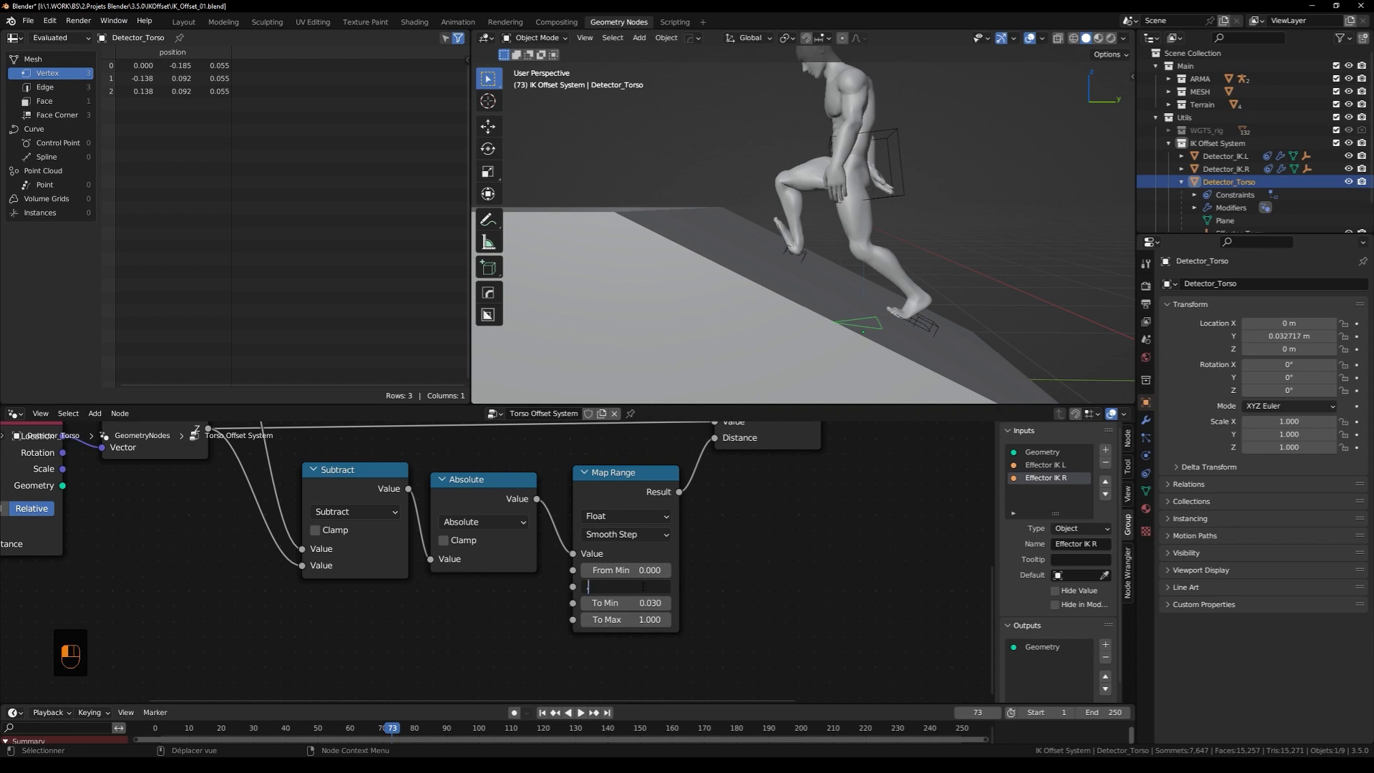
{"action": "left_click_drag", "start_coordinate": [621, 622], "coordinate": [651, 622], "text": "shift"}
Play the walk animation from the first frame and examine the torso's motion across the ramp
{"action": "middle_click_drag", "start_coordinate": [822, 286], "coordinate": [877, 294]}
{"action": "scroll", "coordinate": [877, 295], "scroll_direction": "down", "scroll_amount": 2}
{"action": "key", "text": "space"}
{"action": "key", "text": "space"}
{"action": "key", "text": "shift+Left"}
{"action": "key", "text": "space"}
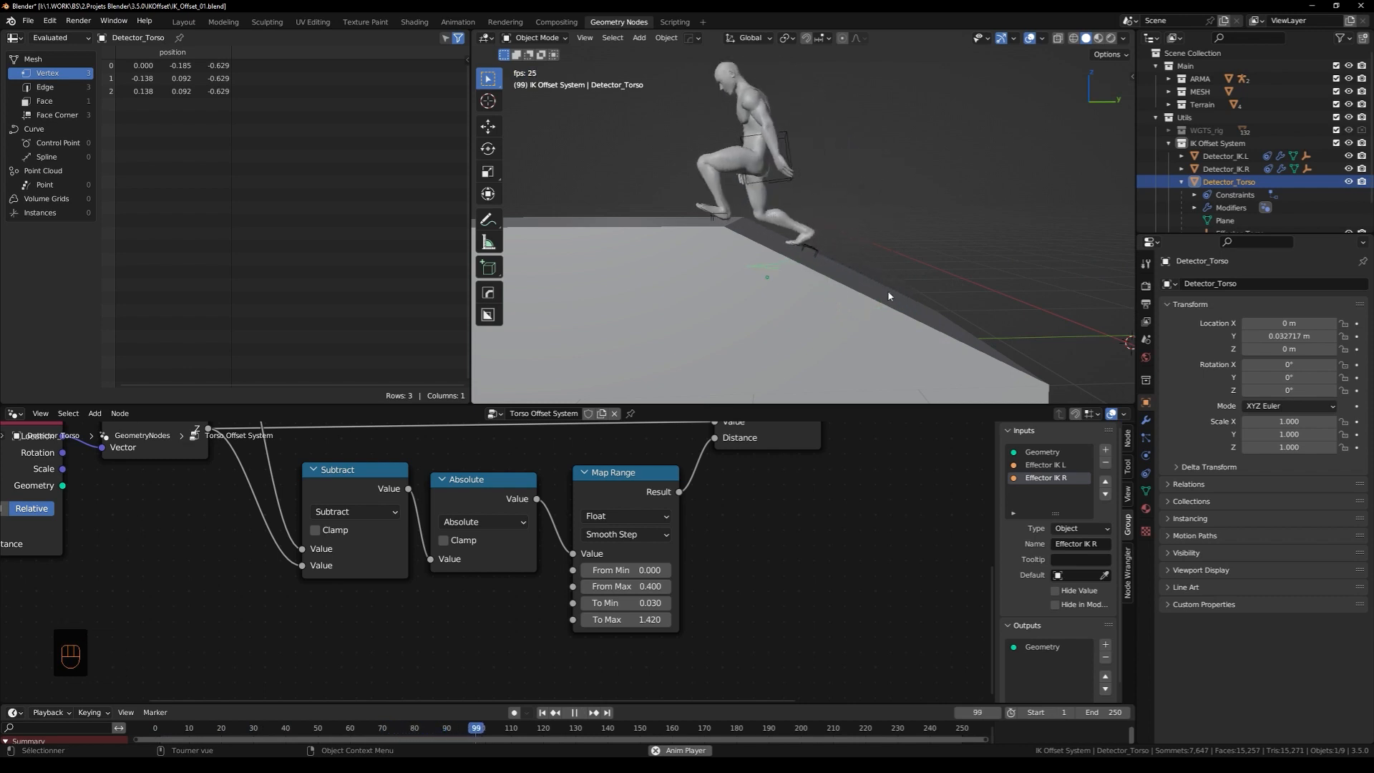
{"action": "middle_click_drag", "start_coordinate": [887, 289], "coordinate": [733, 236]}
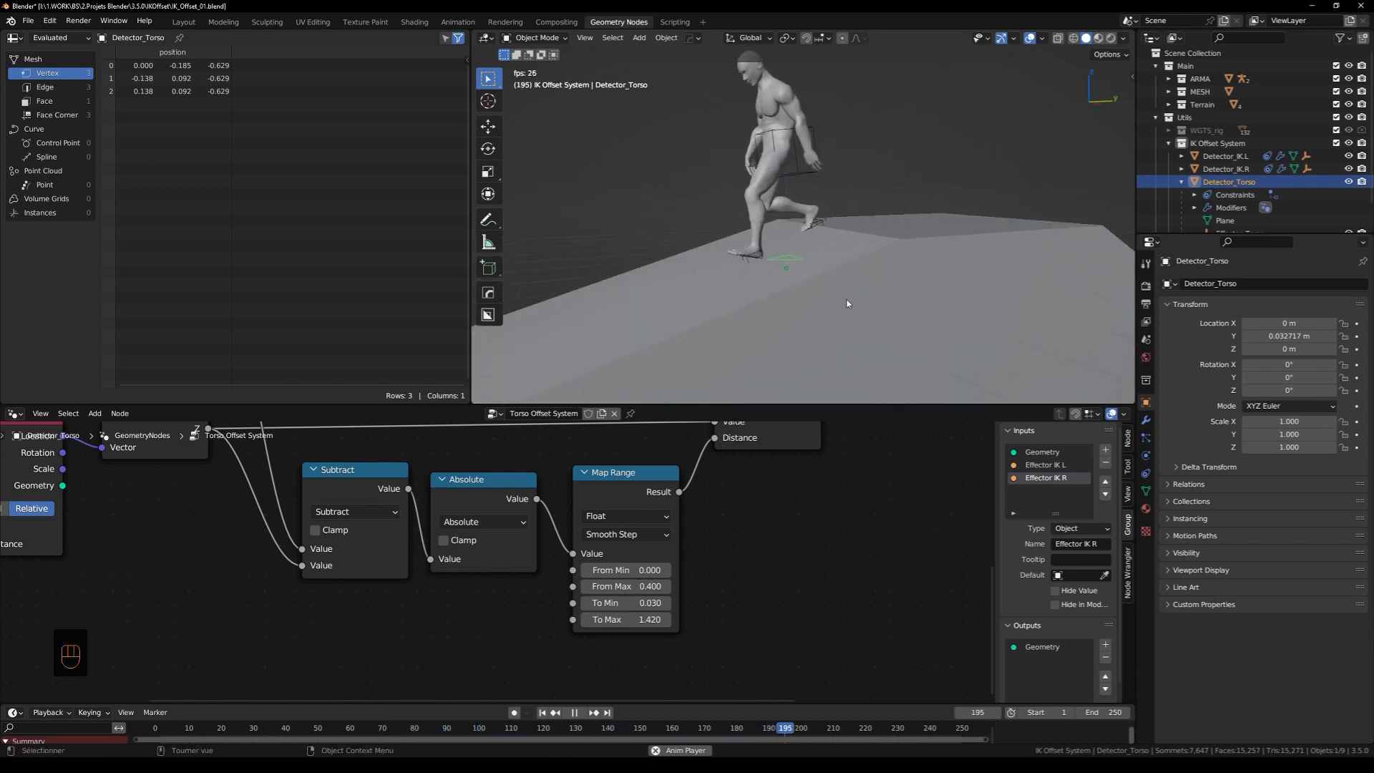
Set the Map Range node's To Max to 1.100 and replay the animation from the first frame
{"action": "scroll", "coordinate": [849, 301], "scroll_direction": "down", "scroll_amount": 1}
{"action": "key", "text": "shift+Left"}
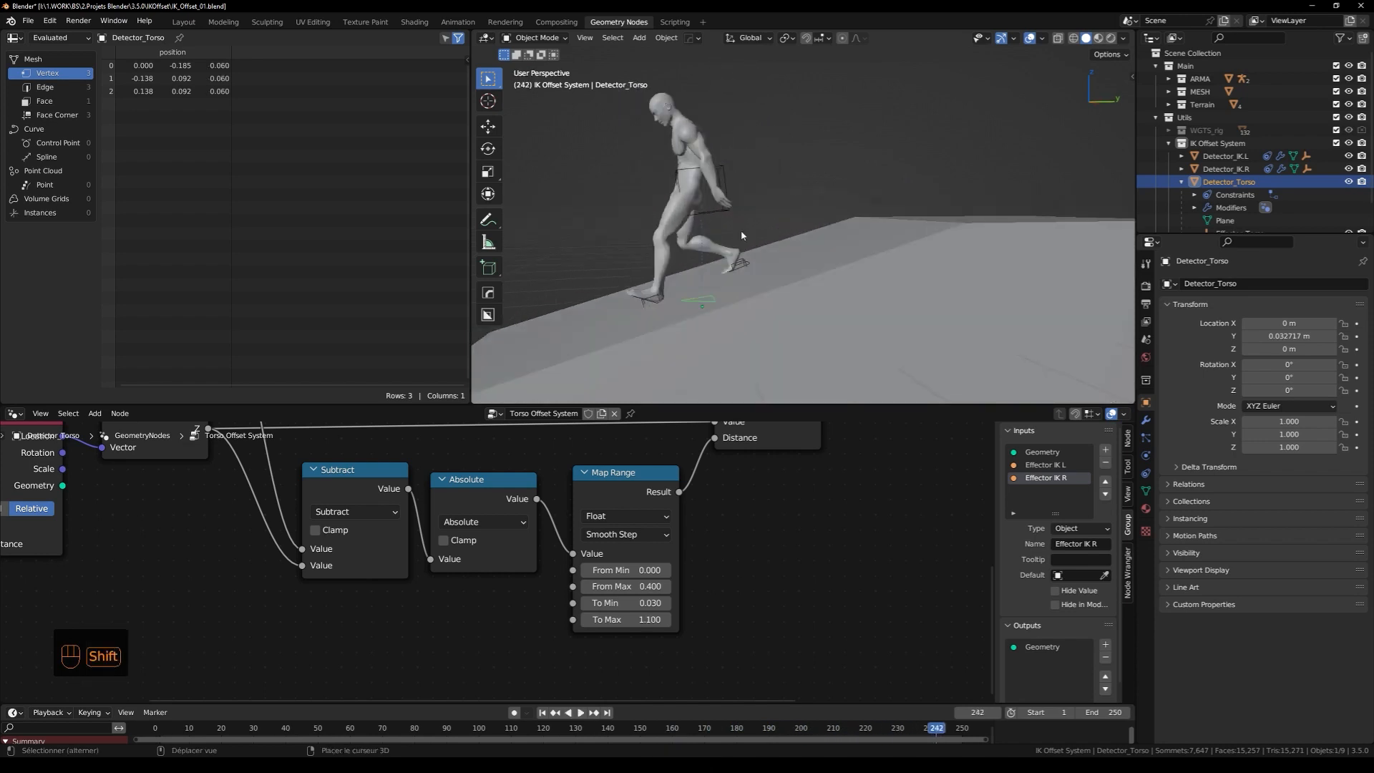
{"action": "key", "text": "space"}
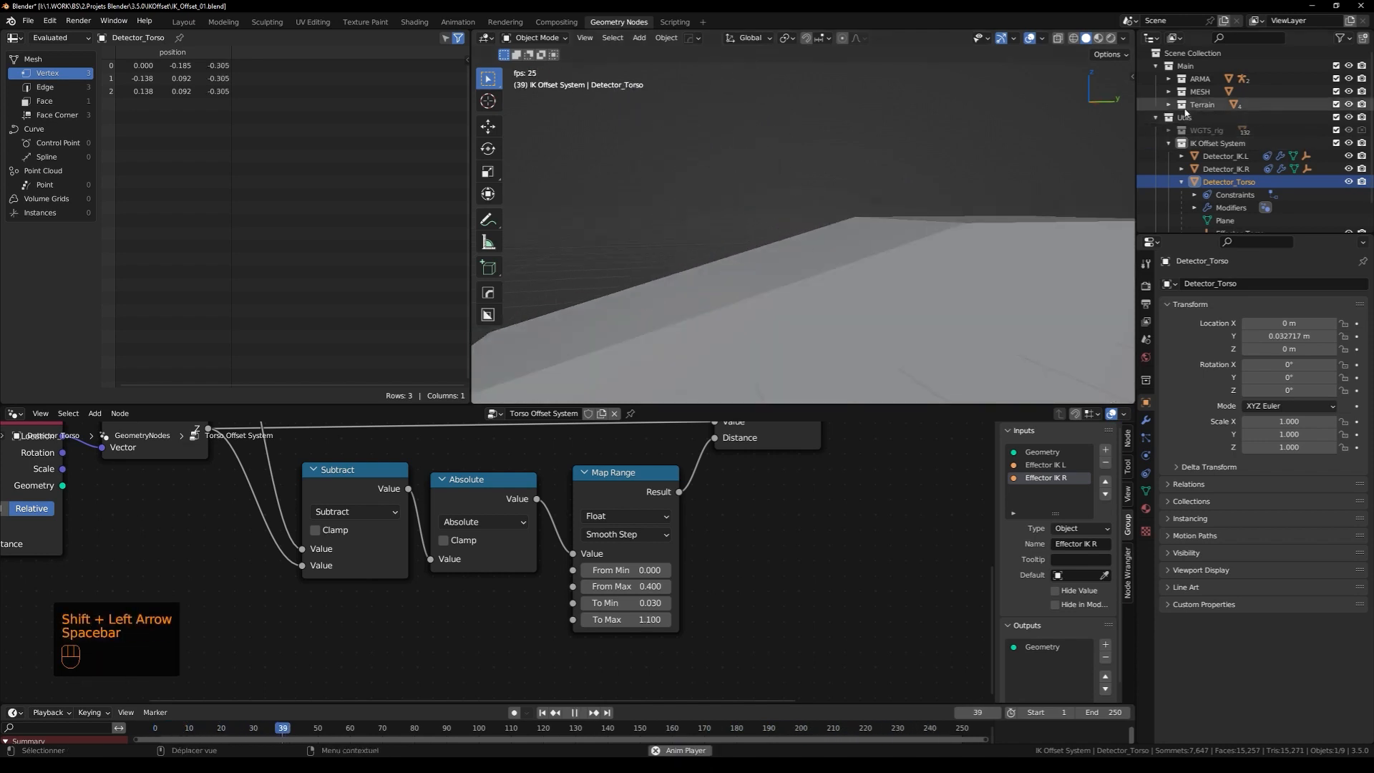
Unhide the 2.Ground.000 and 3.Ground.001 terrain objects and extend the animation's end frame to 1000
{"action": "left_click", "coordinate": [1169, 106]}
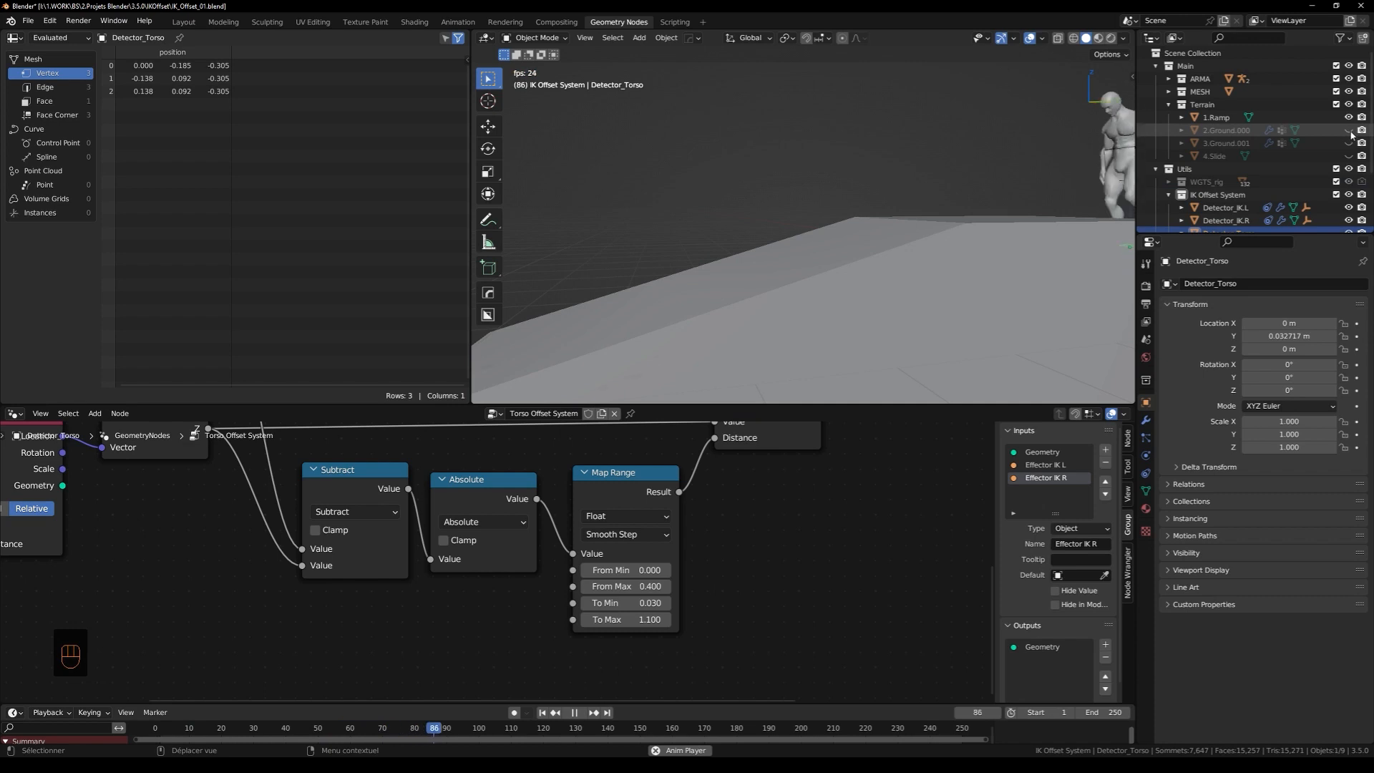
{"action": "left_click_drag", "start_coordinate": [1349, 132], "coordinate": [1349, 144]}
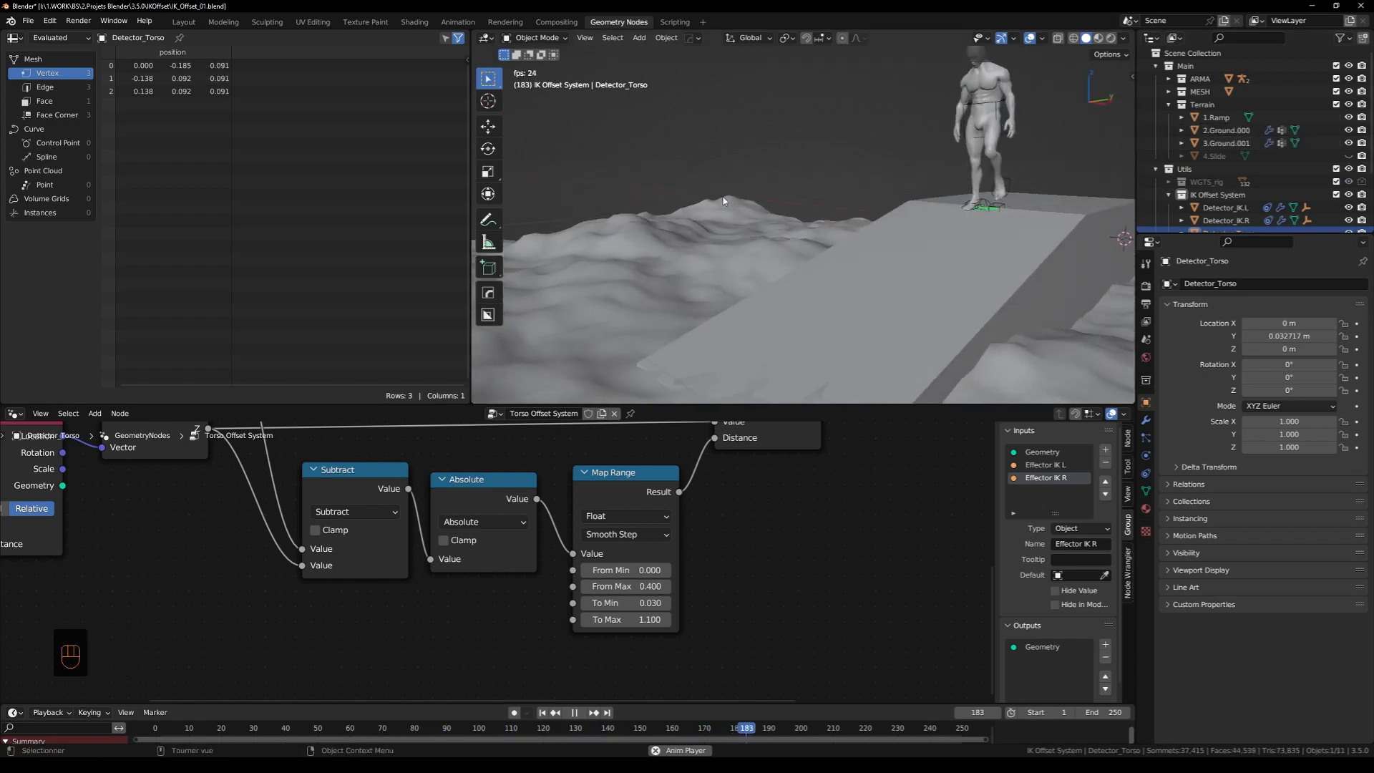
{"action": "double_click", "coordinate": [1109, 712]}
{"action": "type", "text": "100"}
{"action": "key", "text": "Return"}
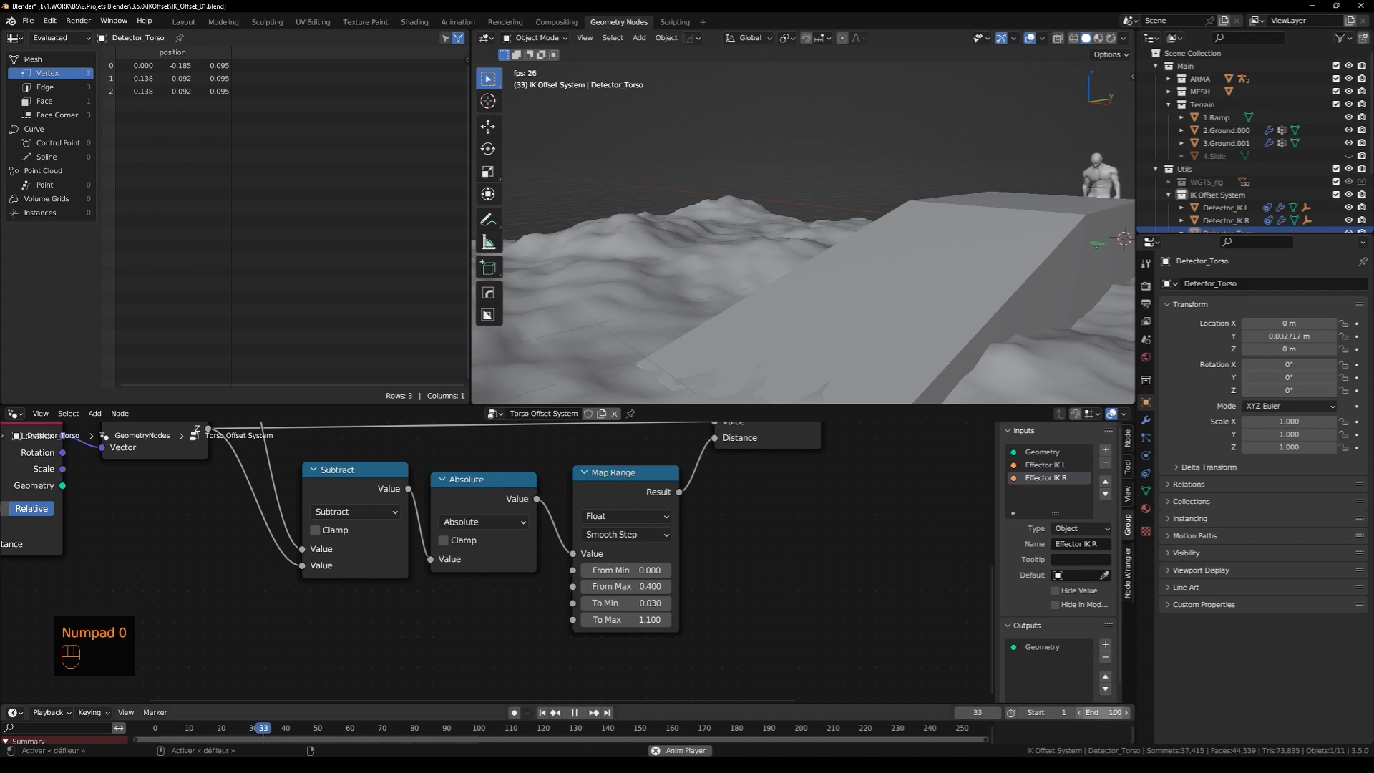
{"action": "type", "text": "00"}
{"action": "key", "text": "Return"}
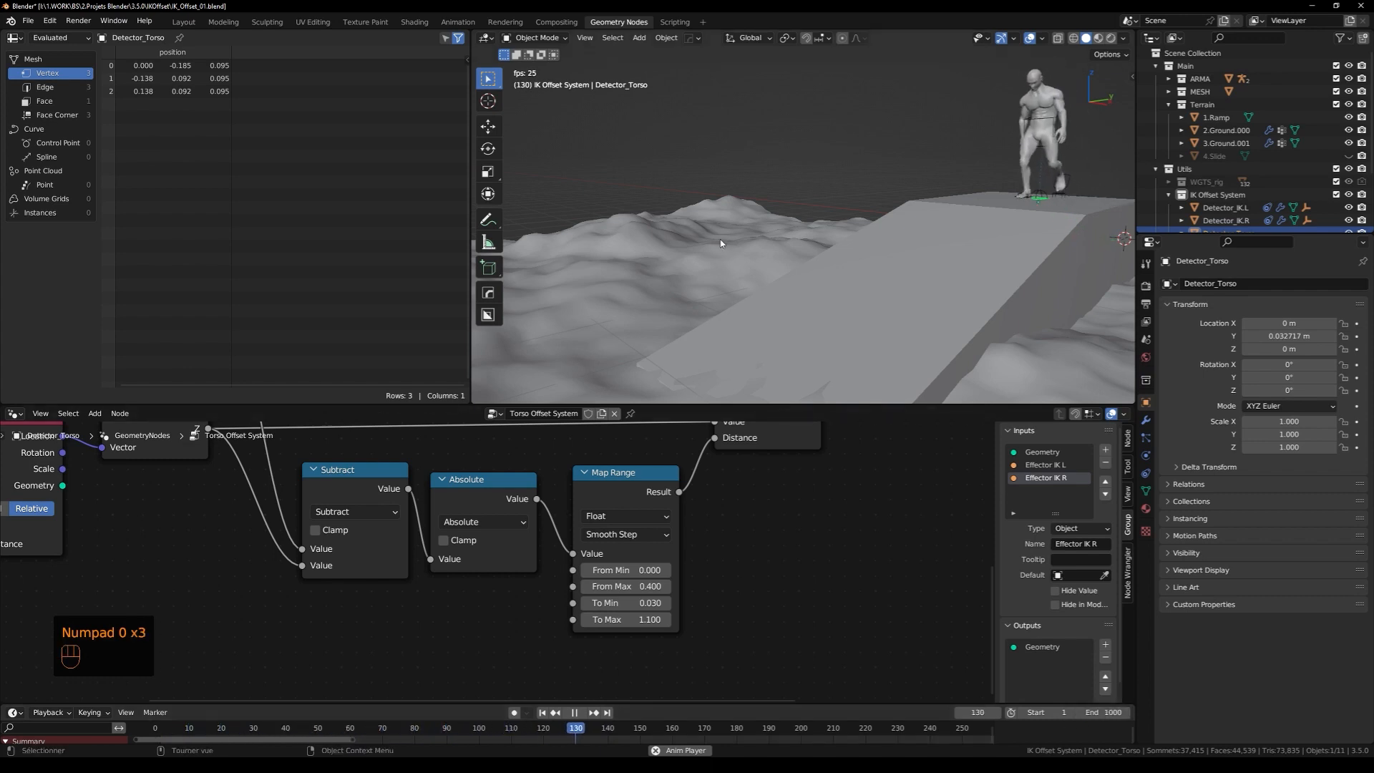
Examine the character's walk over the bumpy ground terrain during playback
{"action": "middle_click_drag", "start_coordinate": [717, 308], "coordinate": [829, 286]}
{"action": "key", "text": "space"}
{"action": "key", "text": "space"}
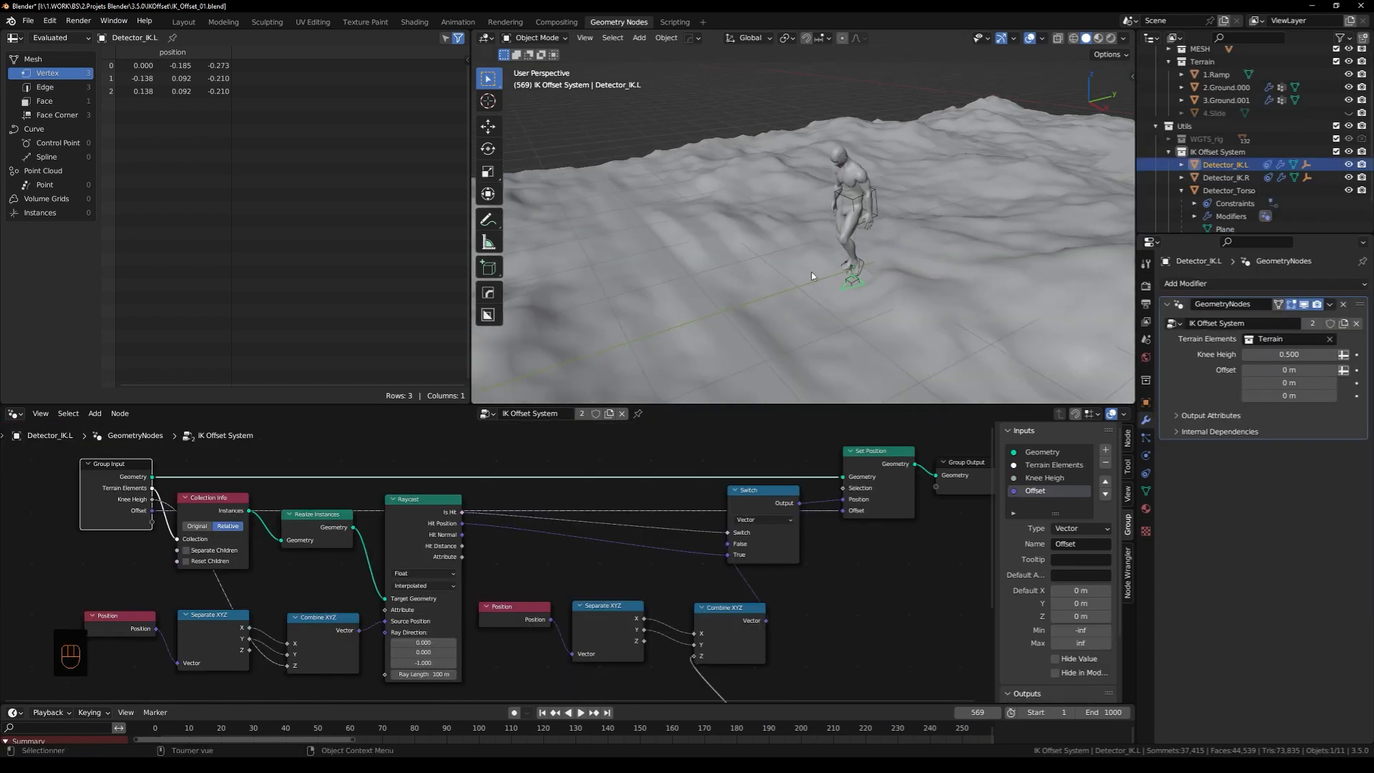
Lower the edge vertices of 2.Ground.000 about 1.1 m along Z with proportional editing, and resume the animation in Object Mode
{"action": "scroll", "coordinate": [835, 266], "scroll_direction": "up", "scroll_amount": 3}
{"action": "left_click", "coordinate": [707, 265]}
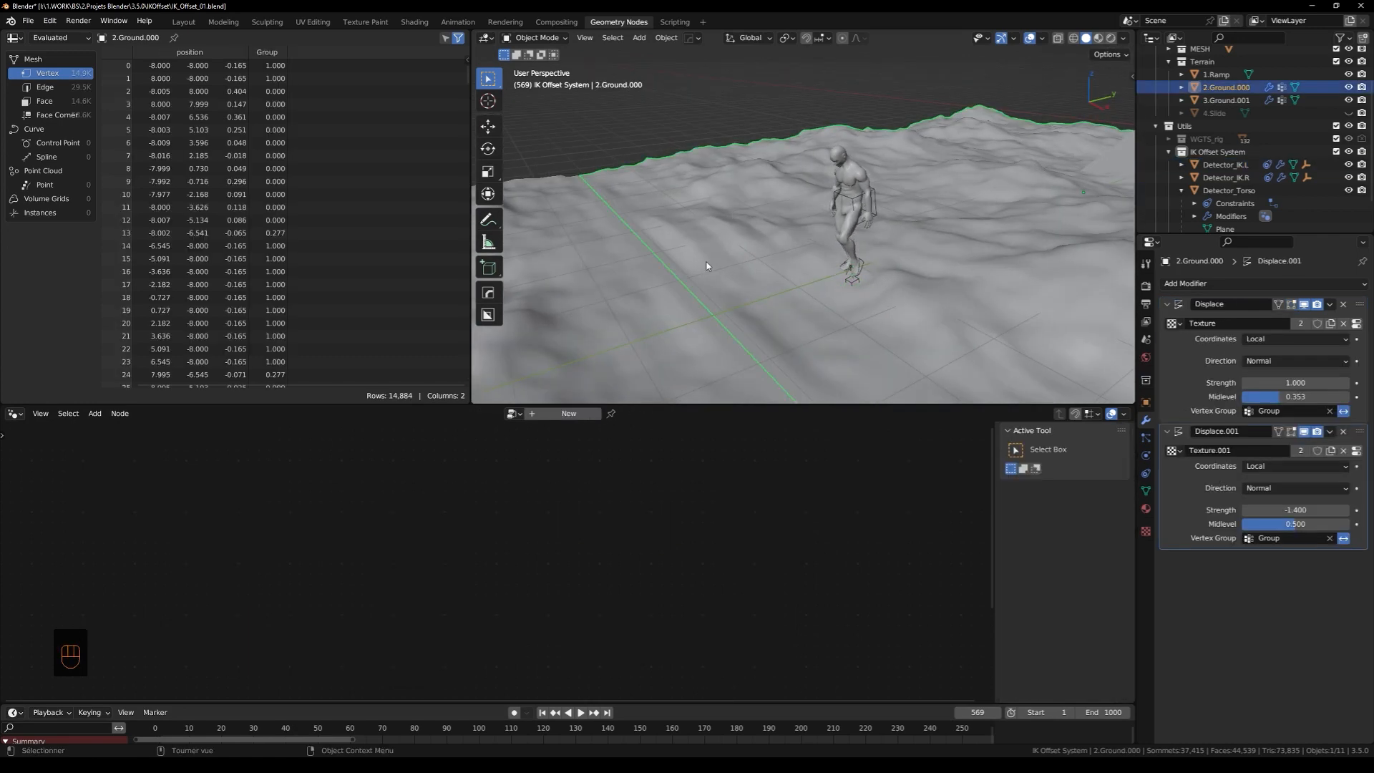
{"action": "key", "text": "Tab"}
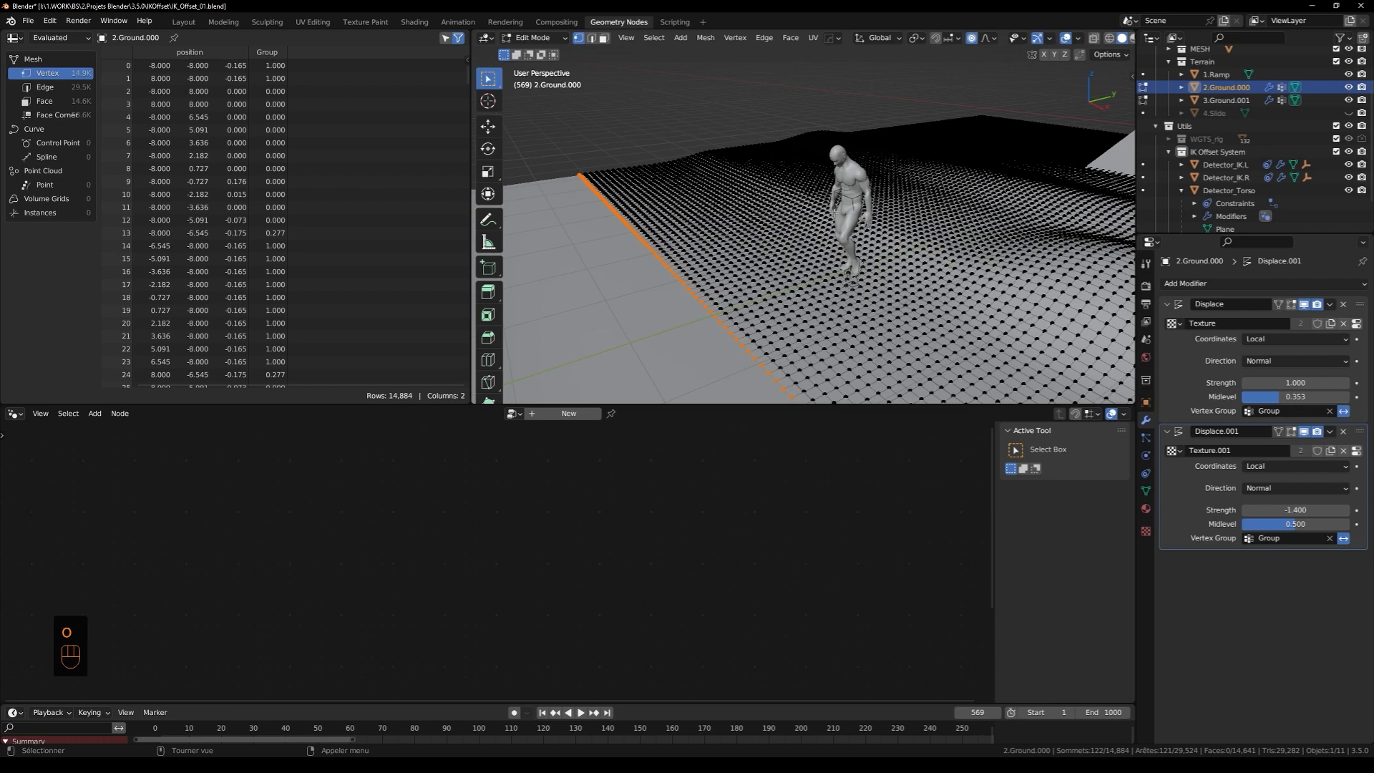
{"action": "key", "text": "g"}
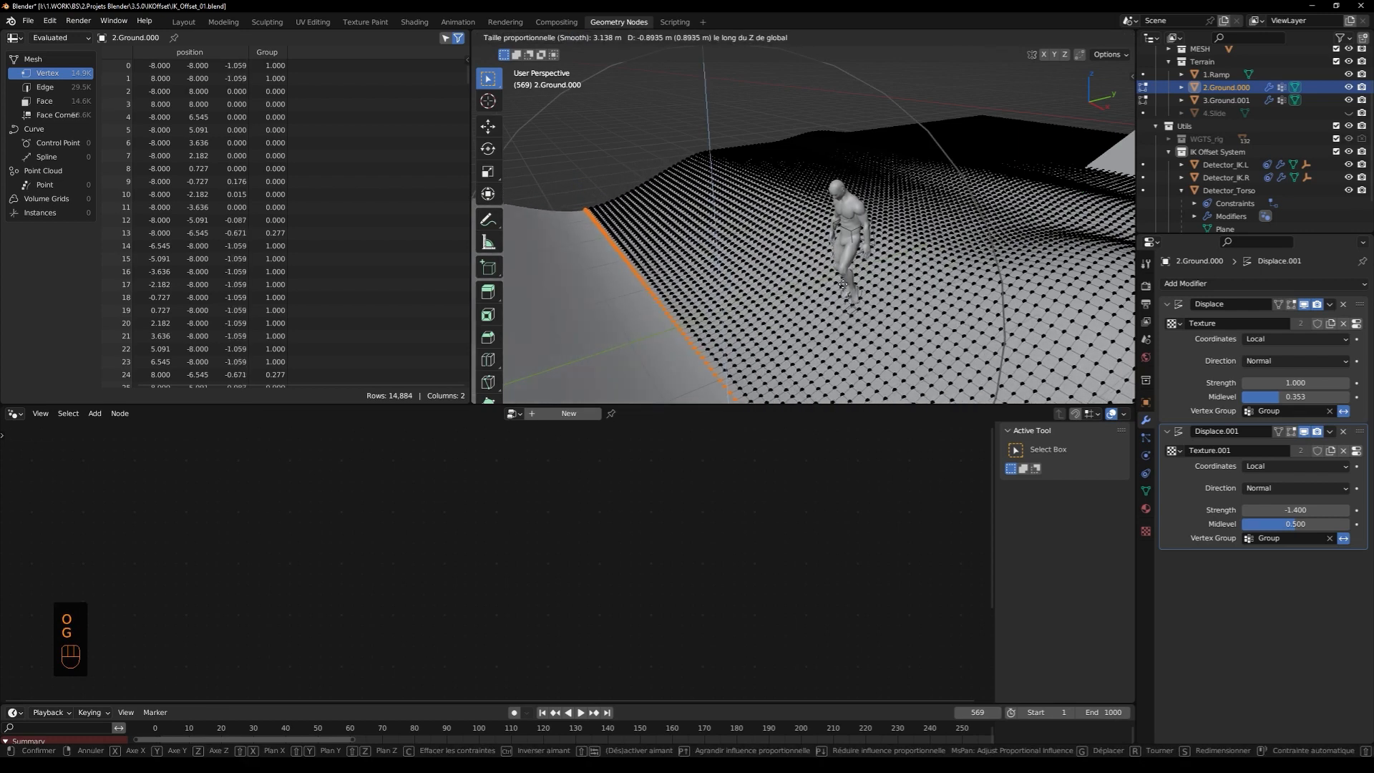
{"action": "left_click", "coordinate": [839, 290]}
{"action": "key", "text": "Tab"}
{"action": "key", "text": "space"}
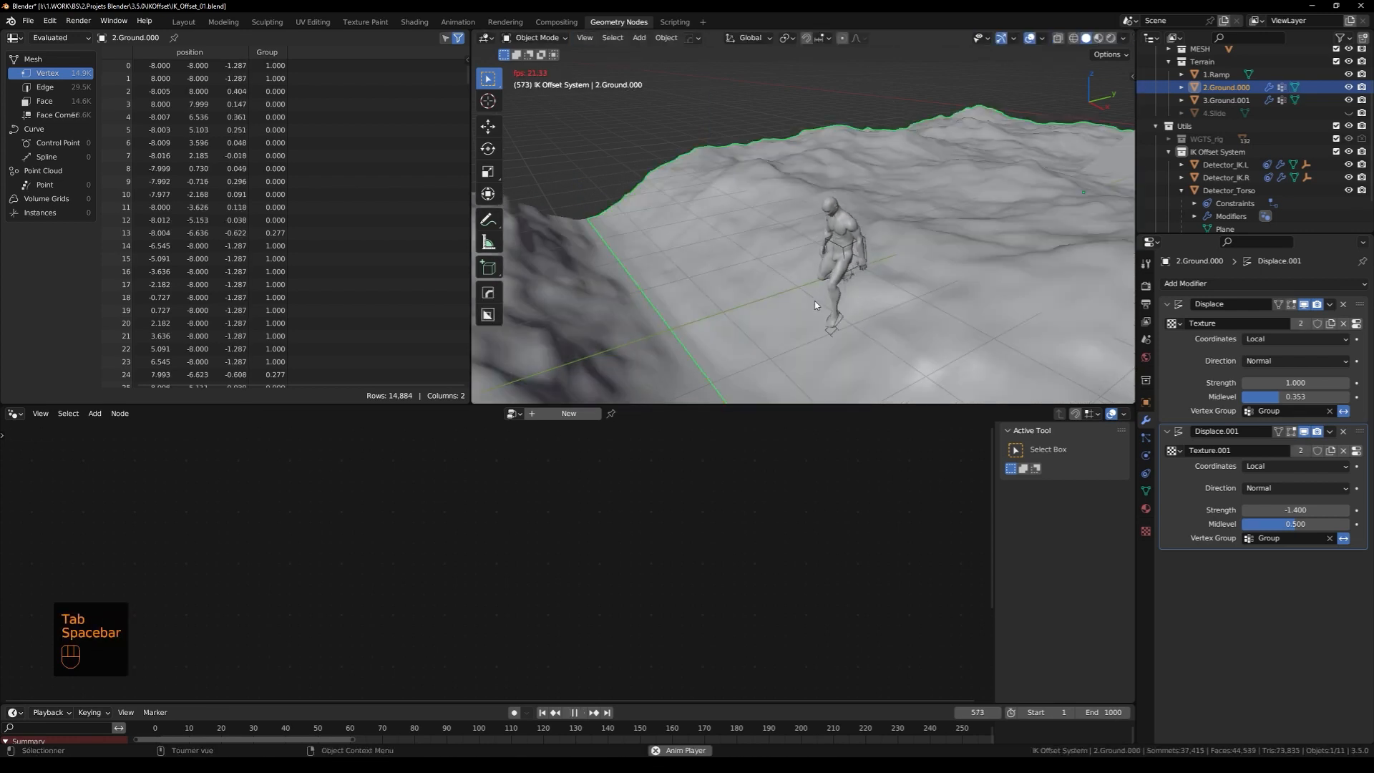
Add a UV sphere to the Terrain collection on the ground near the character's path
{"action": "middle_click_drag", "start_coordinate": [807, 309], "coordinate": [729, 301]}
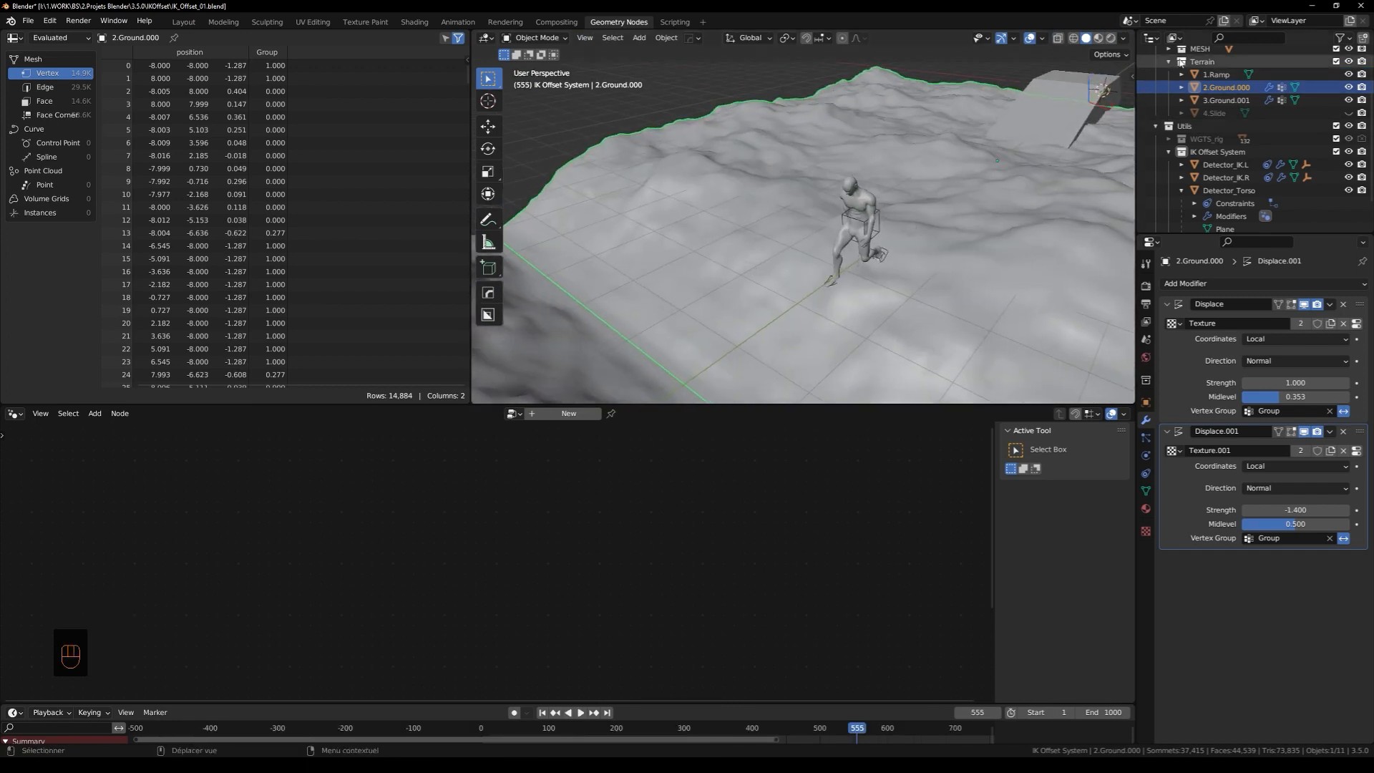
{"action": "middle_click_drag", "start_coordinate": [850, 279], "coordinate": [848, 234], "text": "shift"}
{"action": "middle_click_drag", "start_coordinate": [735, 336], "coordinate": [731, 366]}
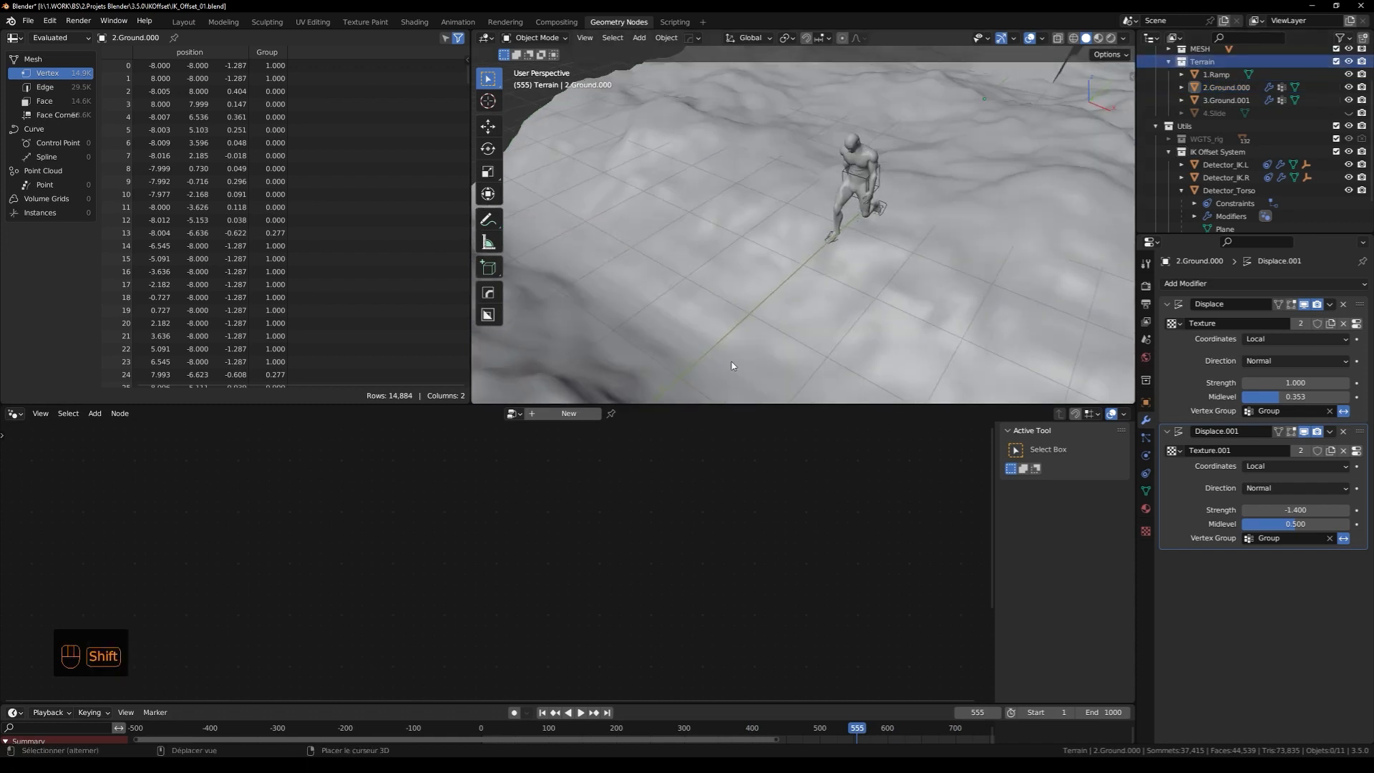
{"action": "key", "text": "shift+a"}
{"action": "mouse_move", "coordinate": [744, 201]}
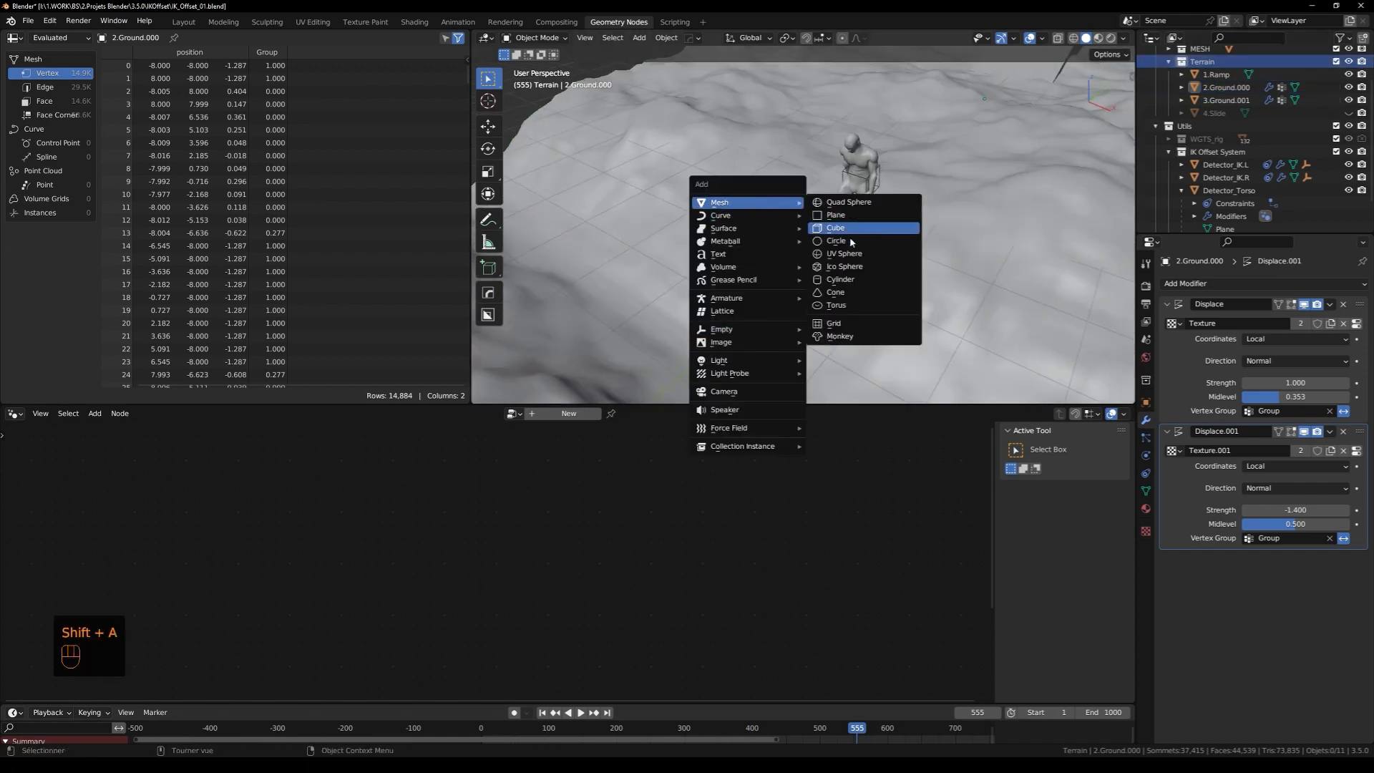
{"action": "left_click", "coordinate": [841, 258]}
Advance the animation to frame 626, move the sphere under the character's feet, and scale it to about 0.7 along Z
{"action": "middle_click_drag", "start_coordinate": [787, 365], "coordinate": [849, 264], "text": "shift"}
{"action": "key", "text": "space"}
{"action": "mouse_move", "coordinate": [921, 288]}
{"action": "middle_mouse_down"}
{"action": "mouse_move", "coordinate": [800, 246]}
{"action": "mouse_move", "coordinate": [913, 265]}
{"action": "middle_mouse_up"}
{"action": "key", "text": "space"}
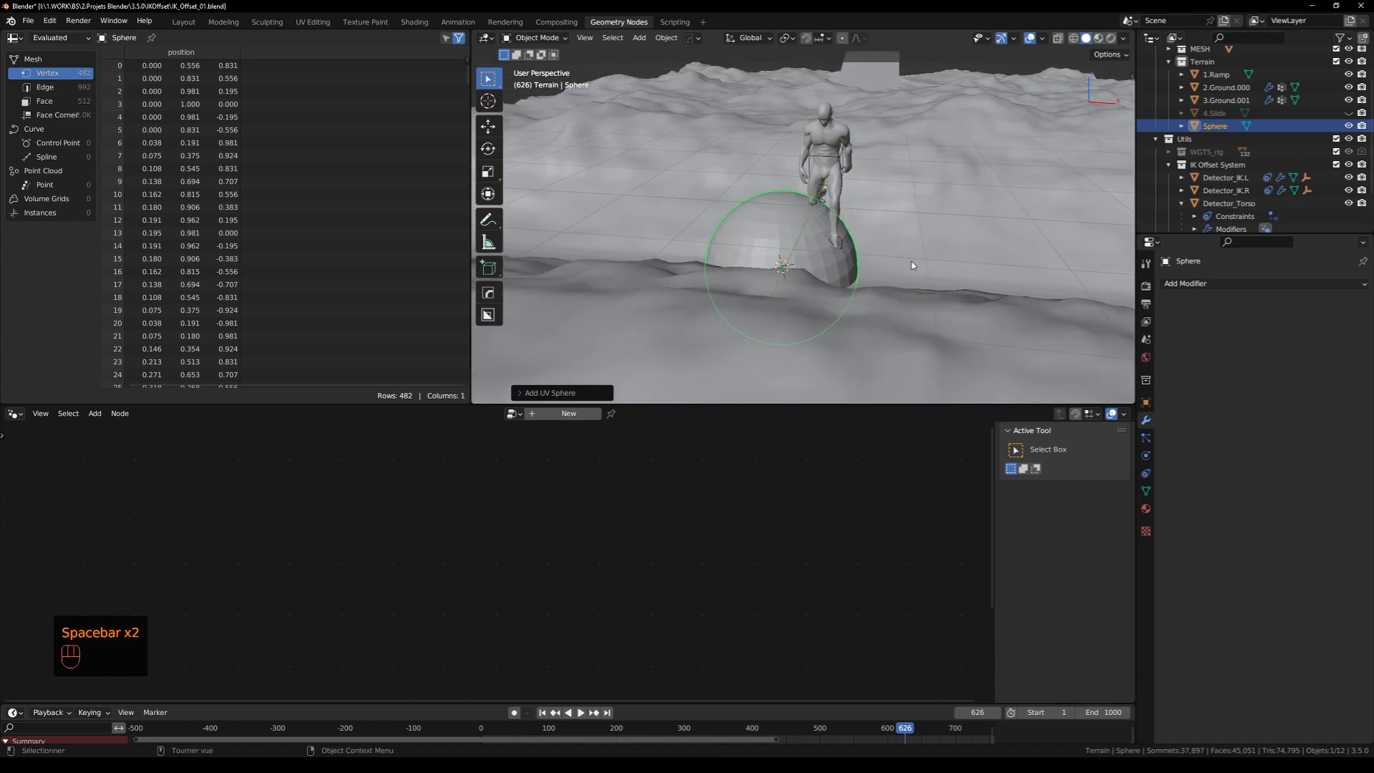
{"action": "key", "text": "g"}
{"action": "left_click", "coordinate": [926, 261]}
{"action": "key", "text": "s"}
{"action": "key", "text": "z"}
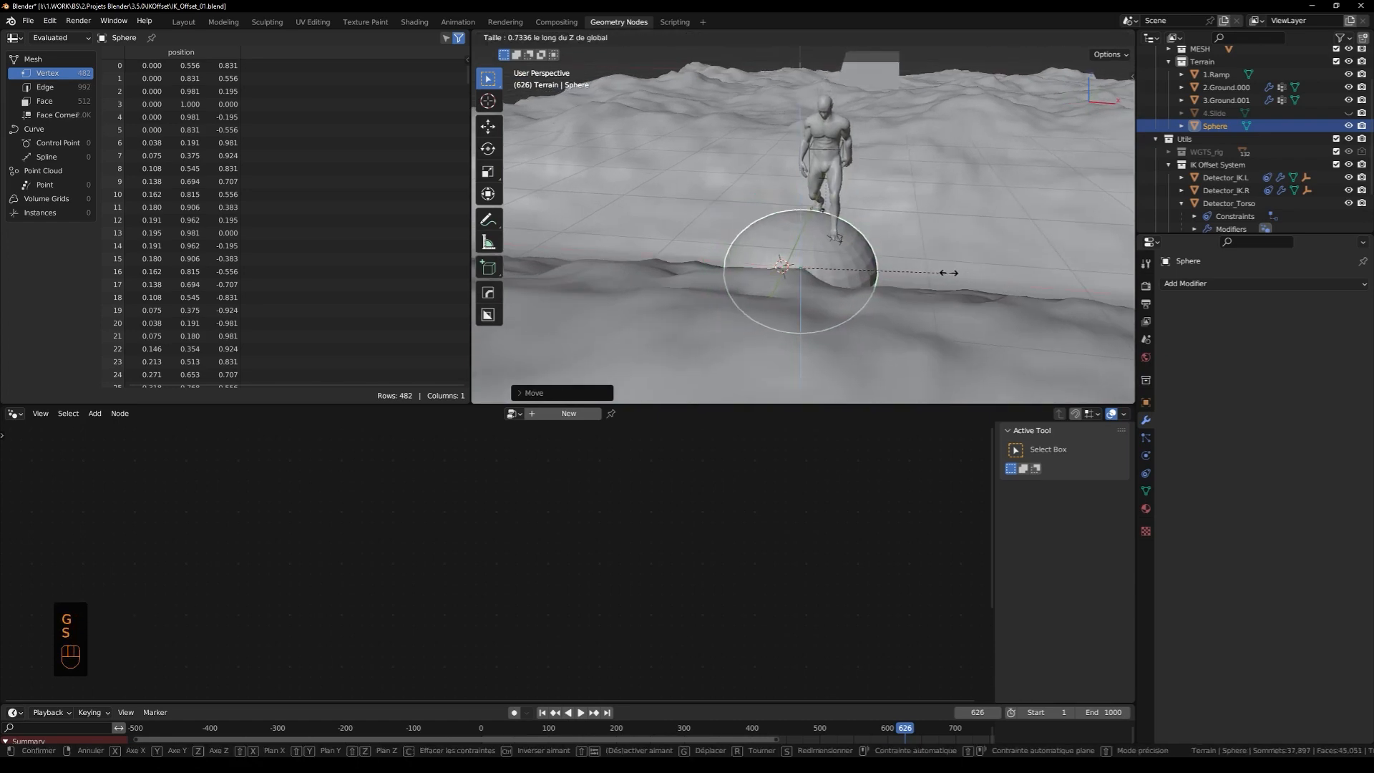
{"action": "left_click", "coordinate": [933, 274]}
Replay the animation from an earlier frame and examine the character's steps over the sphere and down the slope
{"action": "middle_click_drag", "start_coordinate": [933, 276], "coordinate": [772, 303]}
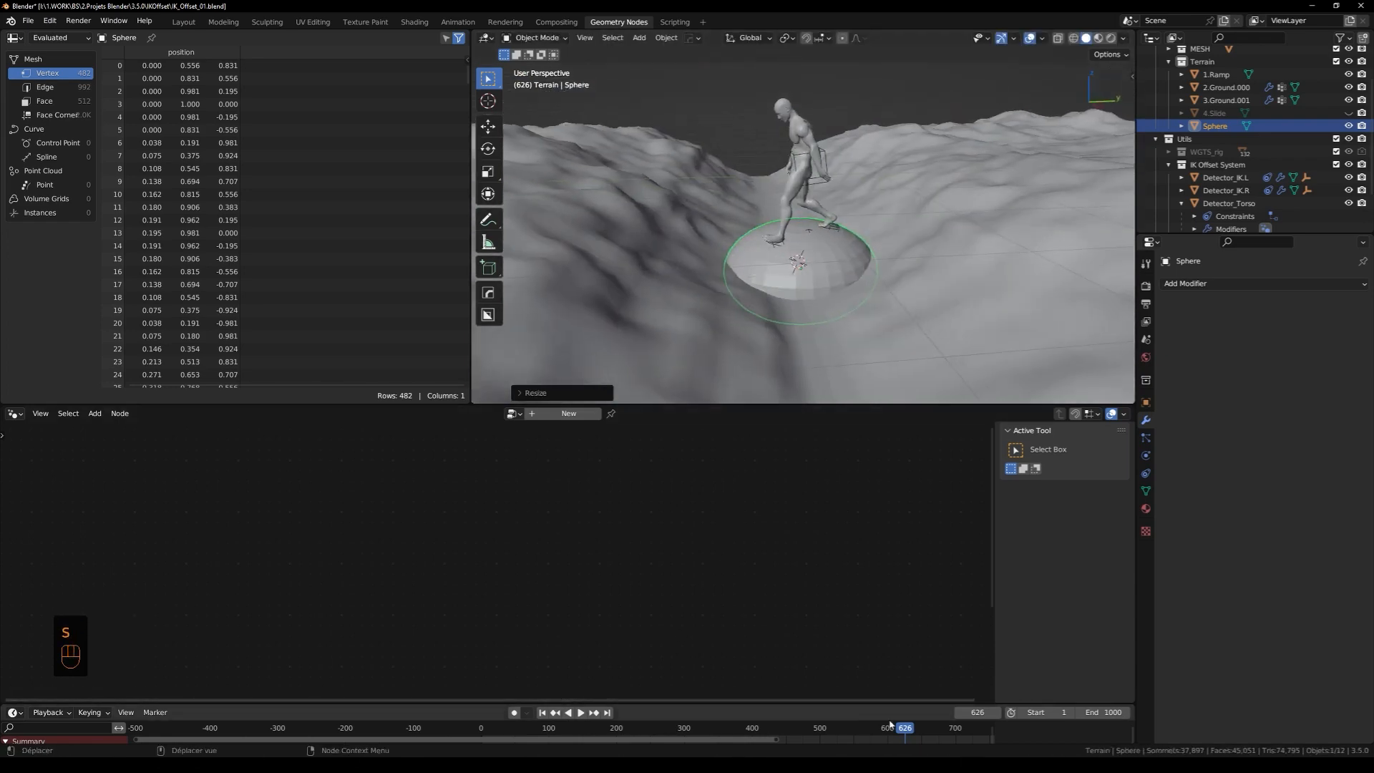
{"action": "left_click_drag", "start_coordinate": [886, 728], "coordinate": [837, 731]}
{"action": "key", "text": "space"}
{"action": "middle_click_drag", "start_coordinate": [865, 297], "coordinate": [823, 246]}
{"action": "scroll", "coordinate": [823, 245], "scroll_direction": "up", "scroll_amount": 3}
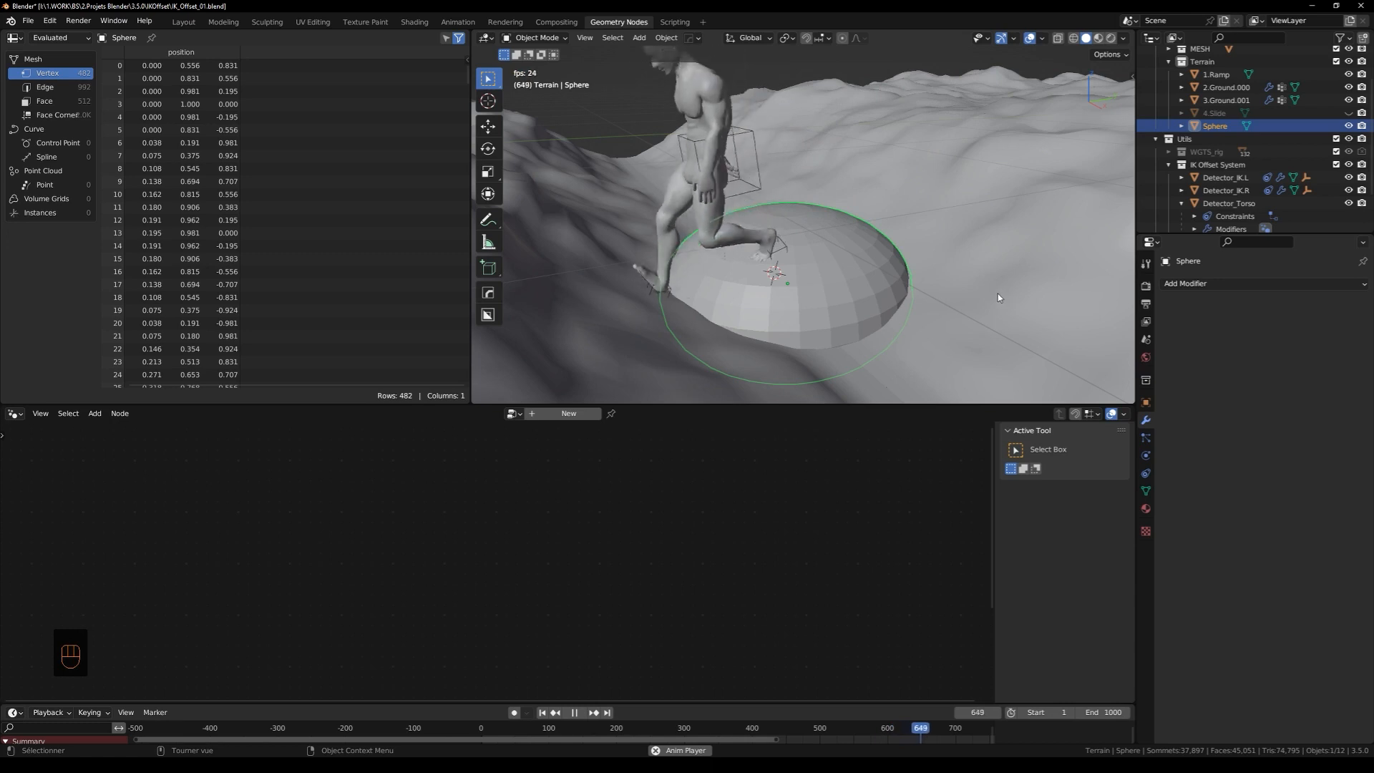
{"action": "scroll", "coordinate": [995, 297], "scroll_direction": "down", "scroll_amount": 3}
{"action": "middle_click_drag", "start_coordinate": [900, 294], "coordinate": [738, 480]}
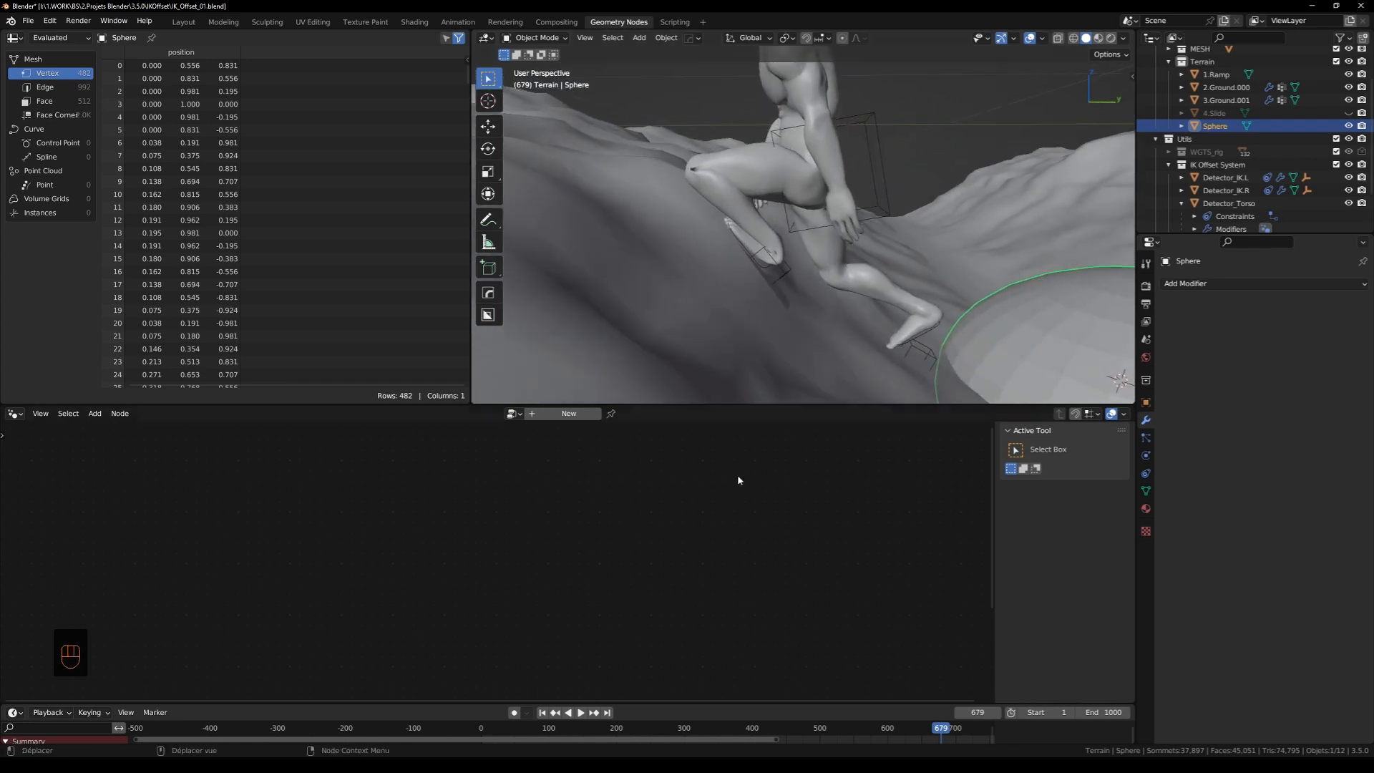
Scrub to frame 685 to examine the feet and detectors on the steep slope, and resume playback
{"action": "left_click_drag", "start_coordinate": [942, 732], "coordinate": [945, 734]}
{"action": "middle_click_drag", "start_coordinate": [773, 266], "coordinate": [817, 298]}
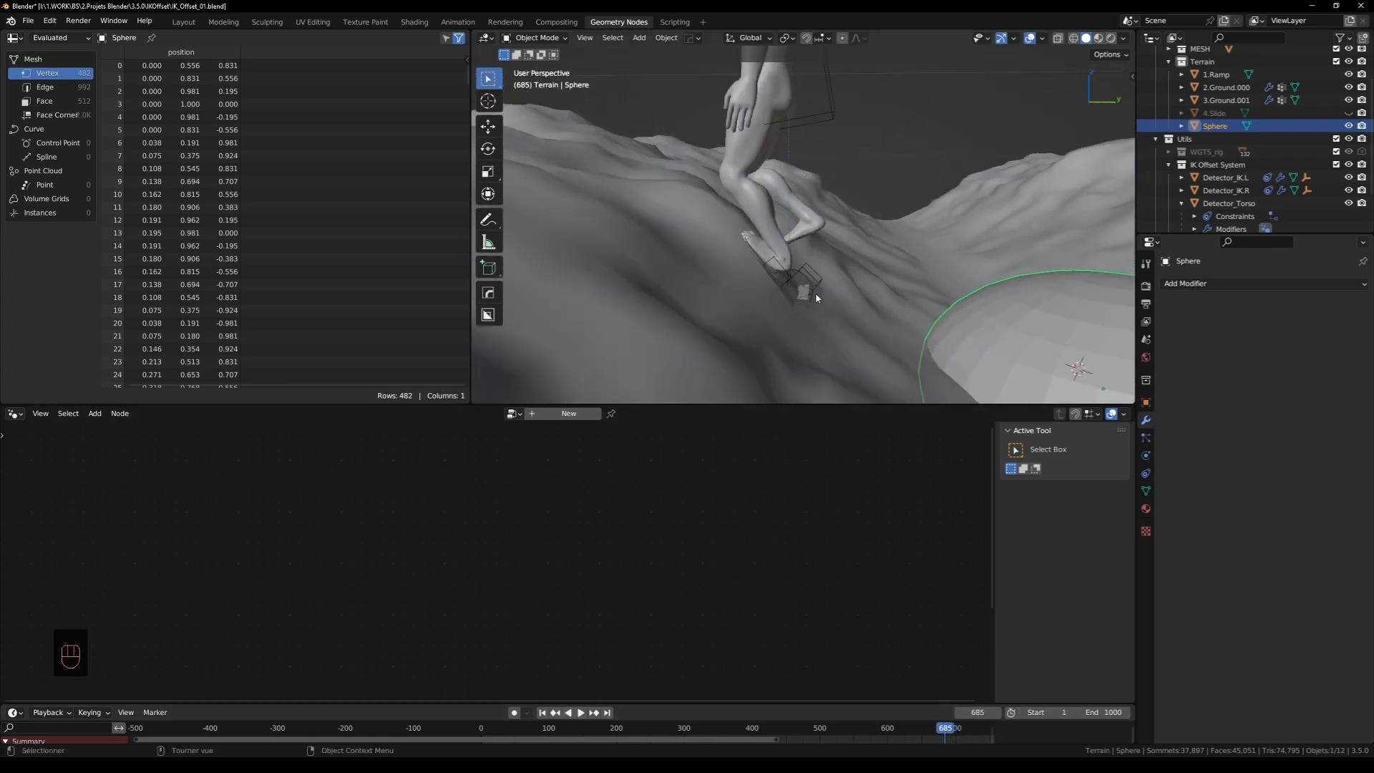
{"action": "middle_click_drag", "start_coordinate": [883, 731], "coordinate": [759, 735]}
{"action": "scroll", "coordinate": [759, 737], "scroll_direction": "down", "scroll_amount": 2}
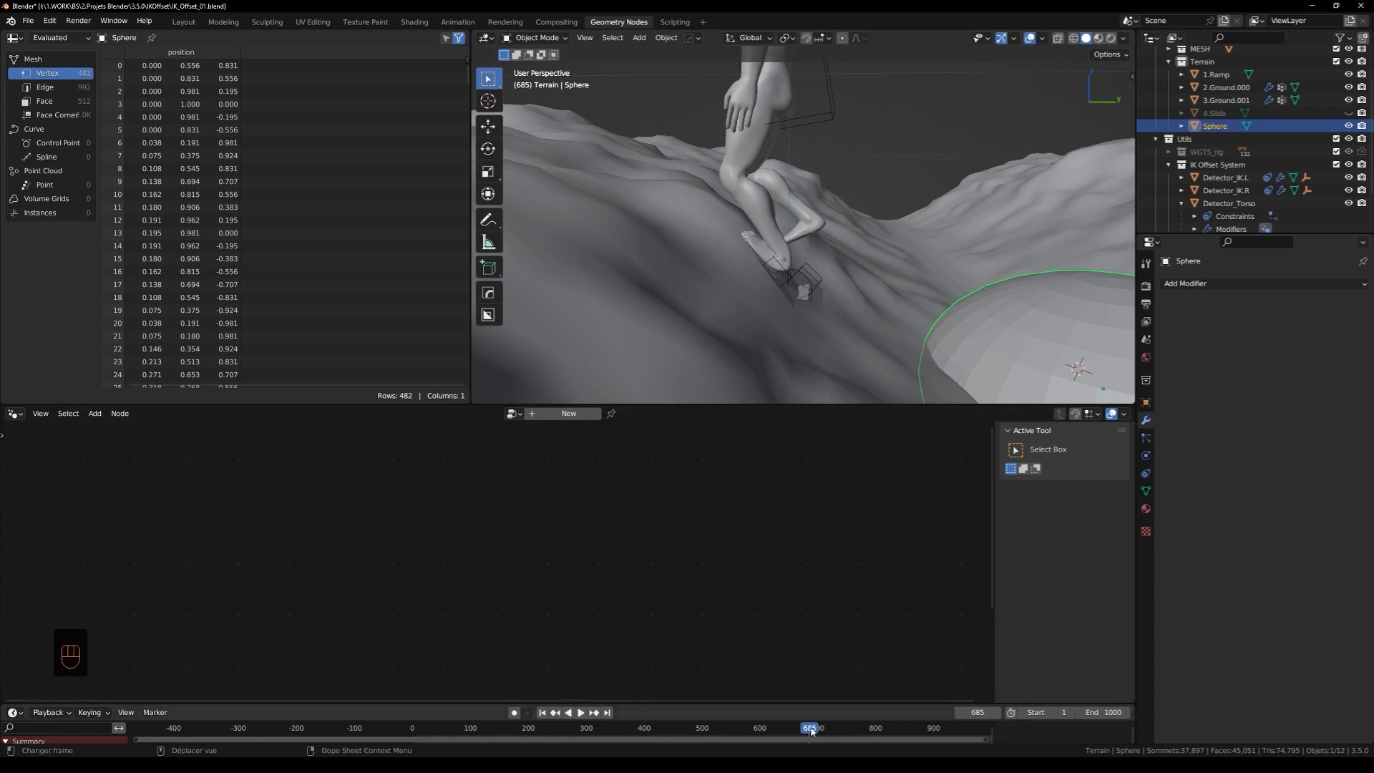
{"action": "mouse_move", "coordinate": [811, 731]}
{"action": "left_mouse_down"}
{"action": "mouse_move", "coordinate": [795, 727]}
{"action": "mouse_move", "coordinate": [810, 726]}
{"action": "left_mouse_up"}
{"action": "middle_click_drag", "start_coordinate": [775, 240], "coordinate": [779, 259]}
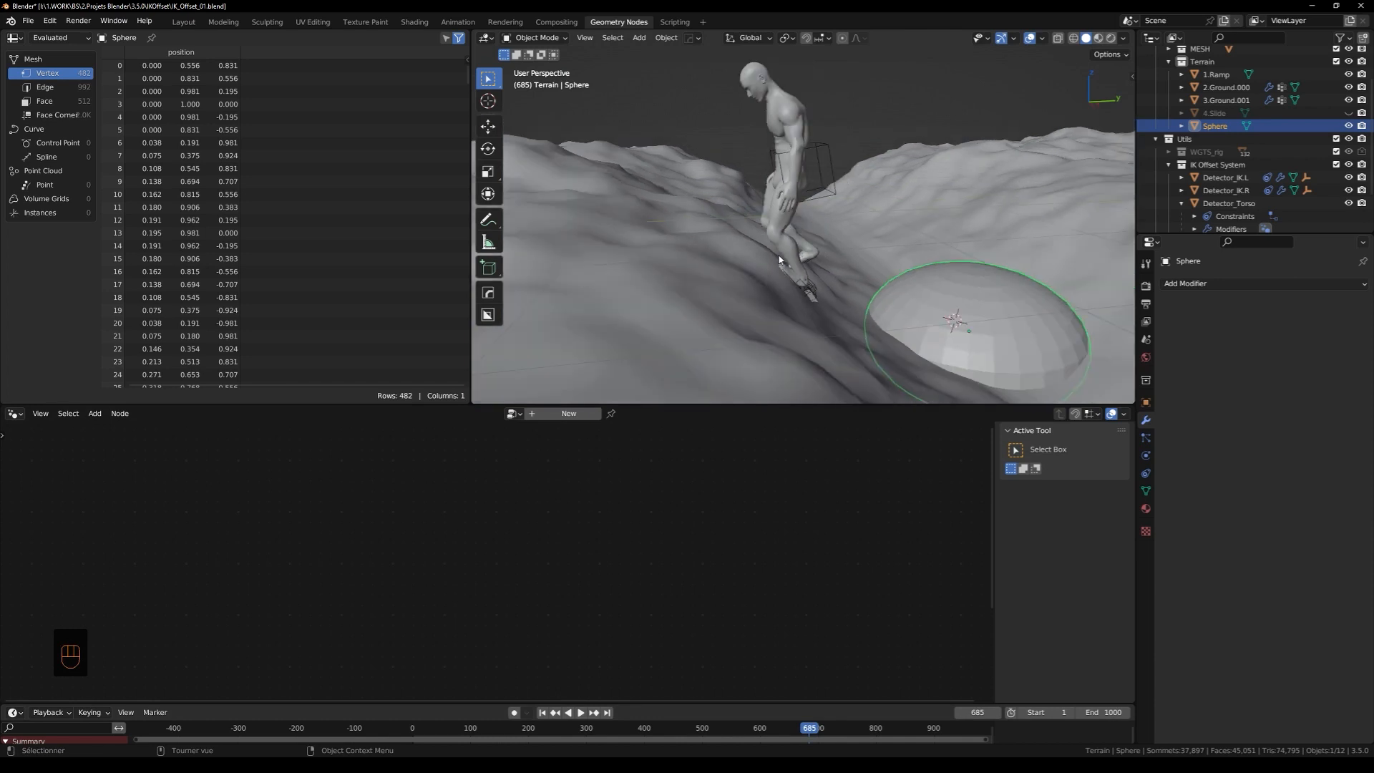
{"action": "key", "text": "space"}
{"action": "middle_click_drag", "start_coordinate": [791, 286], "coordinate": [734, 307]}
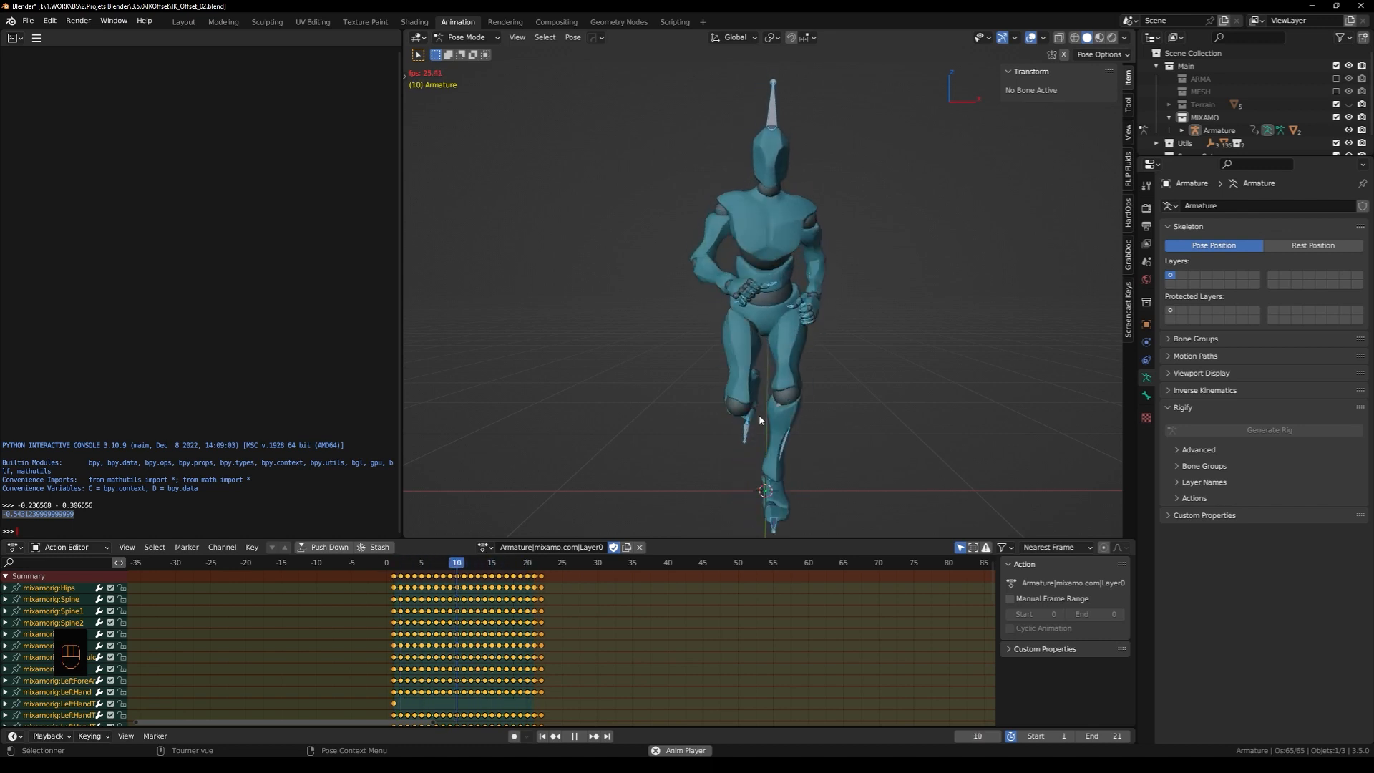
Push the Mixamo armature's action down to an NLA strip and switch to the Nonlinear Animation editor
{"action": "left_click", "coordinate": [320, 548]}
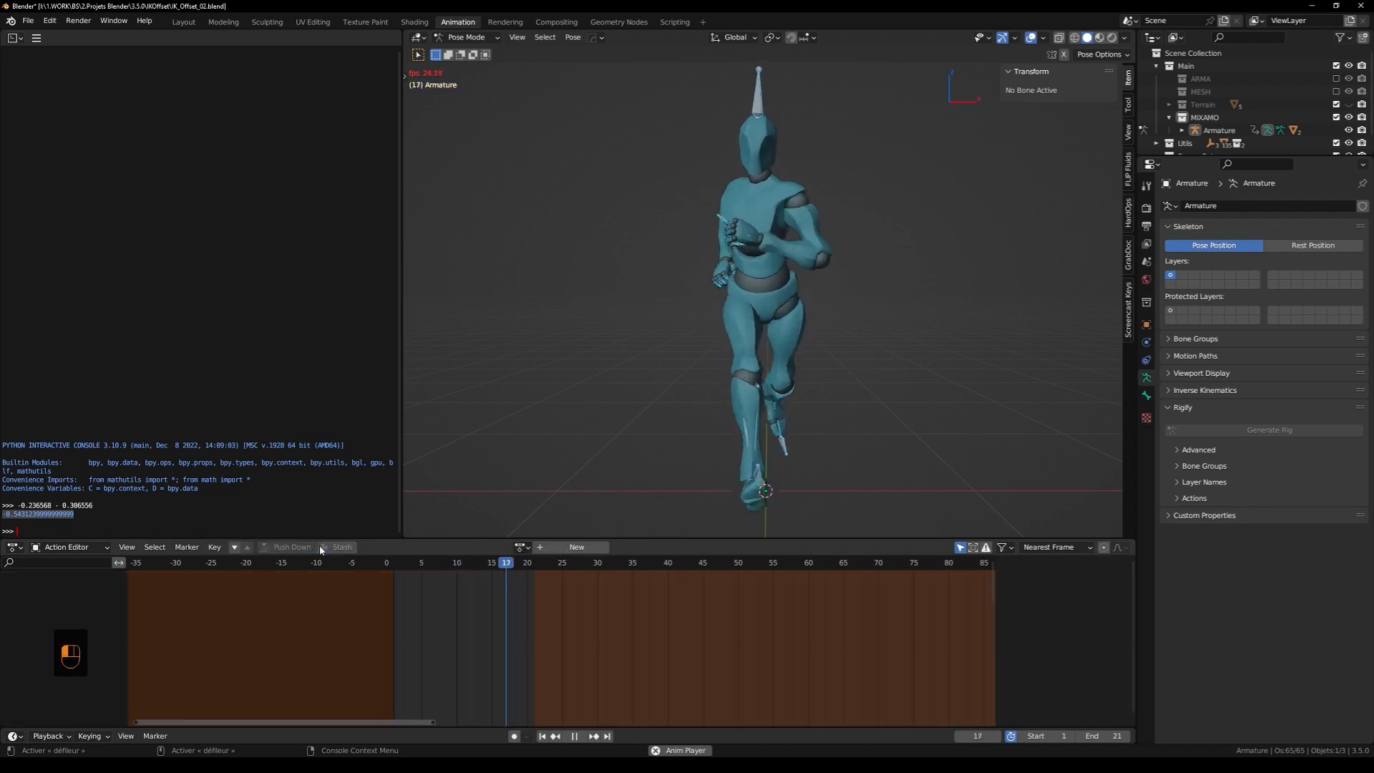
{"action": "left_click", "coordinate": [17, 548]}
{"action": "left_click", "coordinate": [245, 634]}
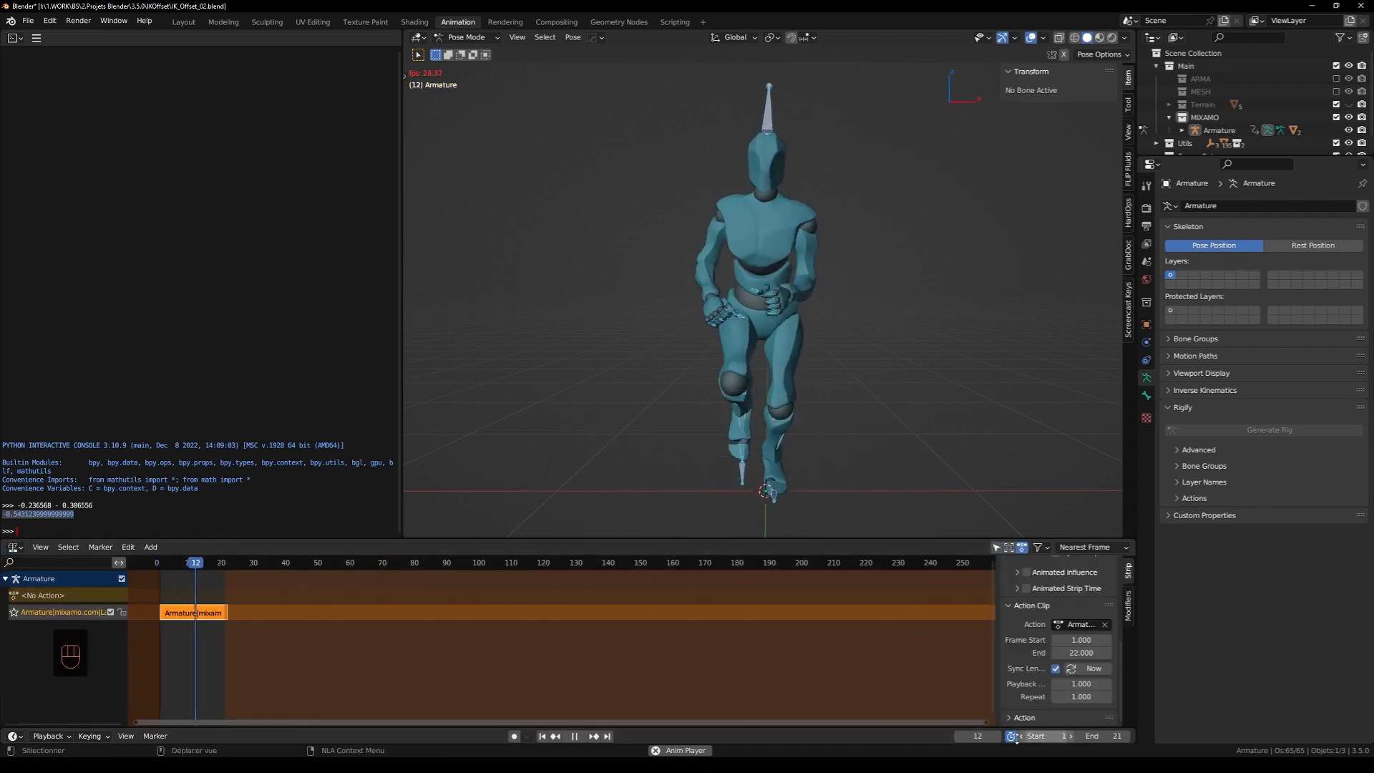
Disable the preview range, set the Mixamo strip's Repeat to 50, and return to the first frame
{"action": "left_click", "coordinate": [1011, 737]}
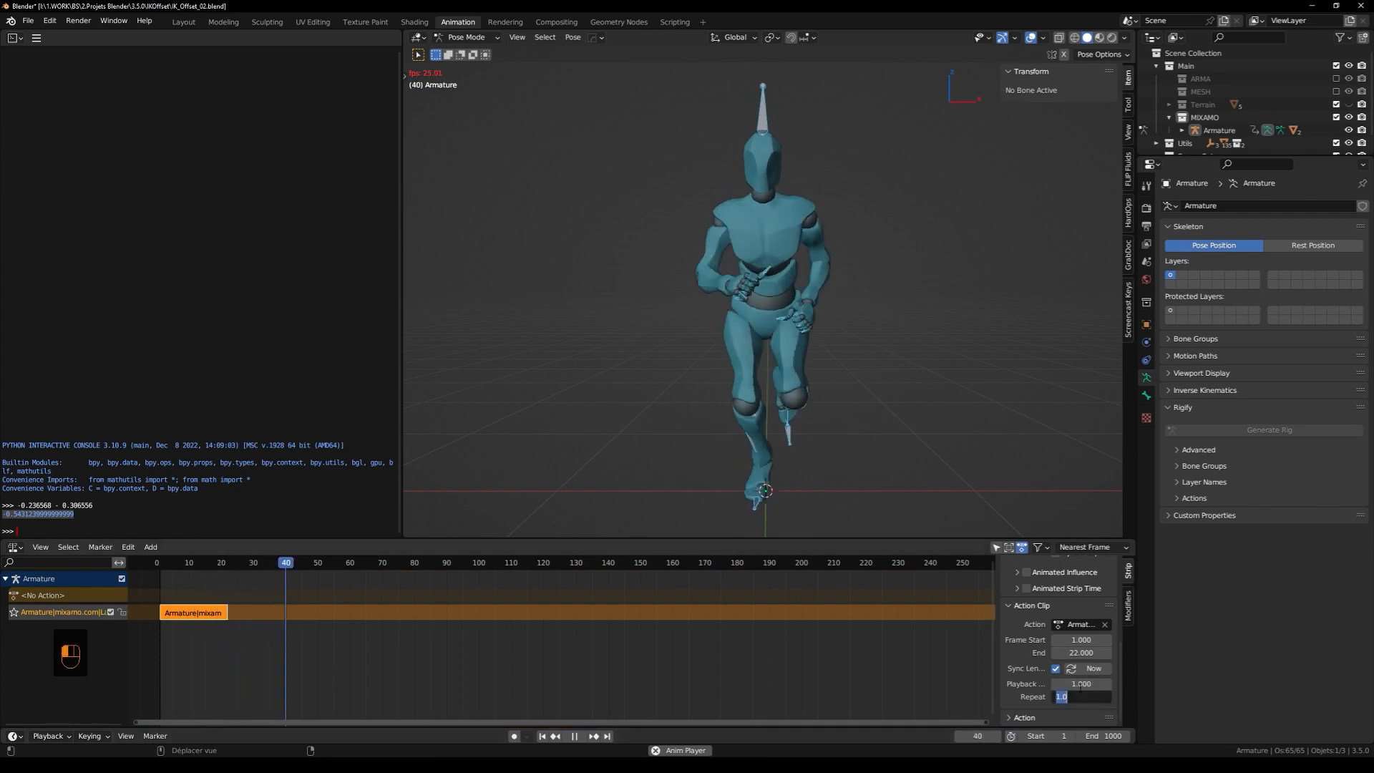
{"action": "type", "text": "50"}
{"action": "key", "text": "Return"}
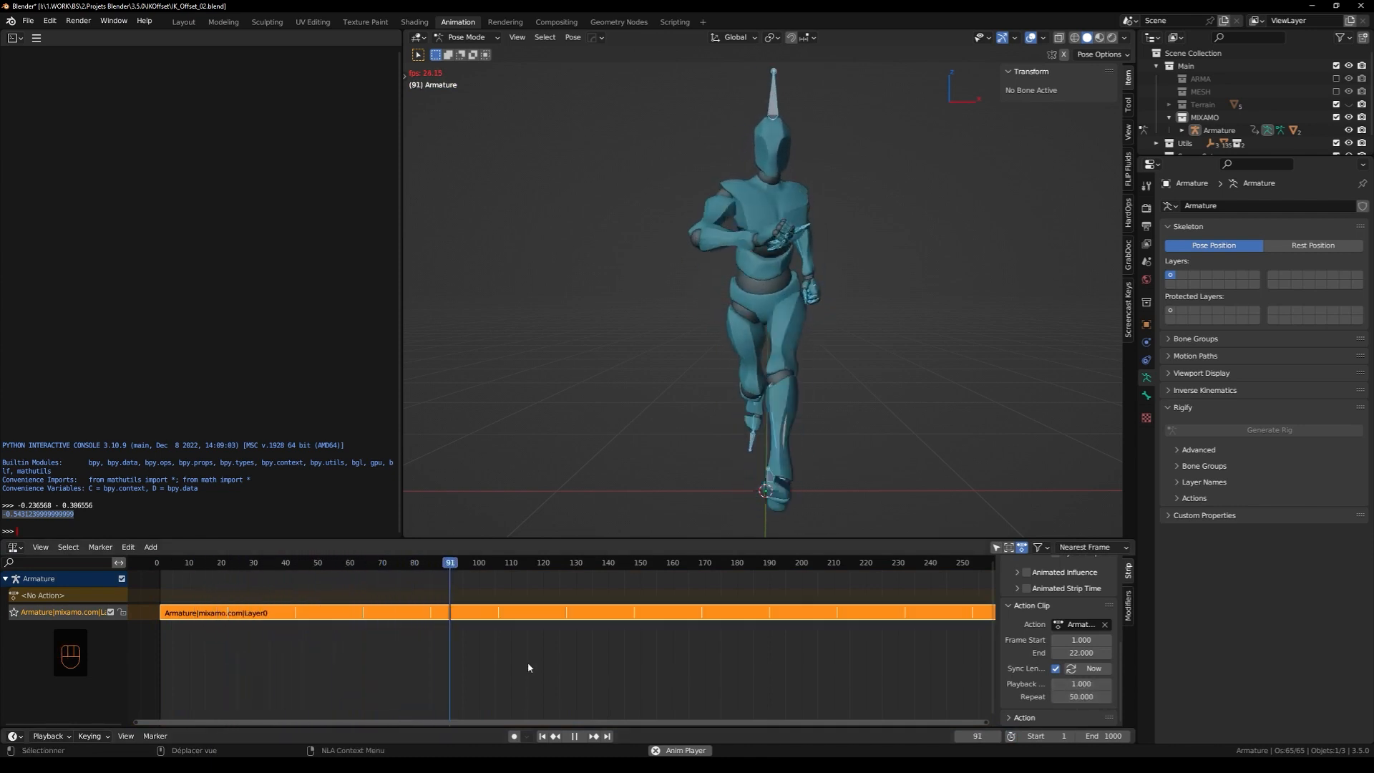
{"action": "key", "text": "space"}
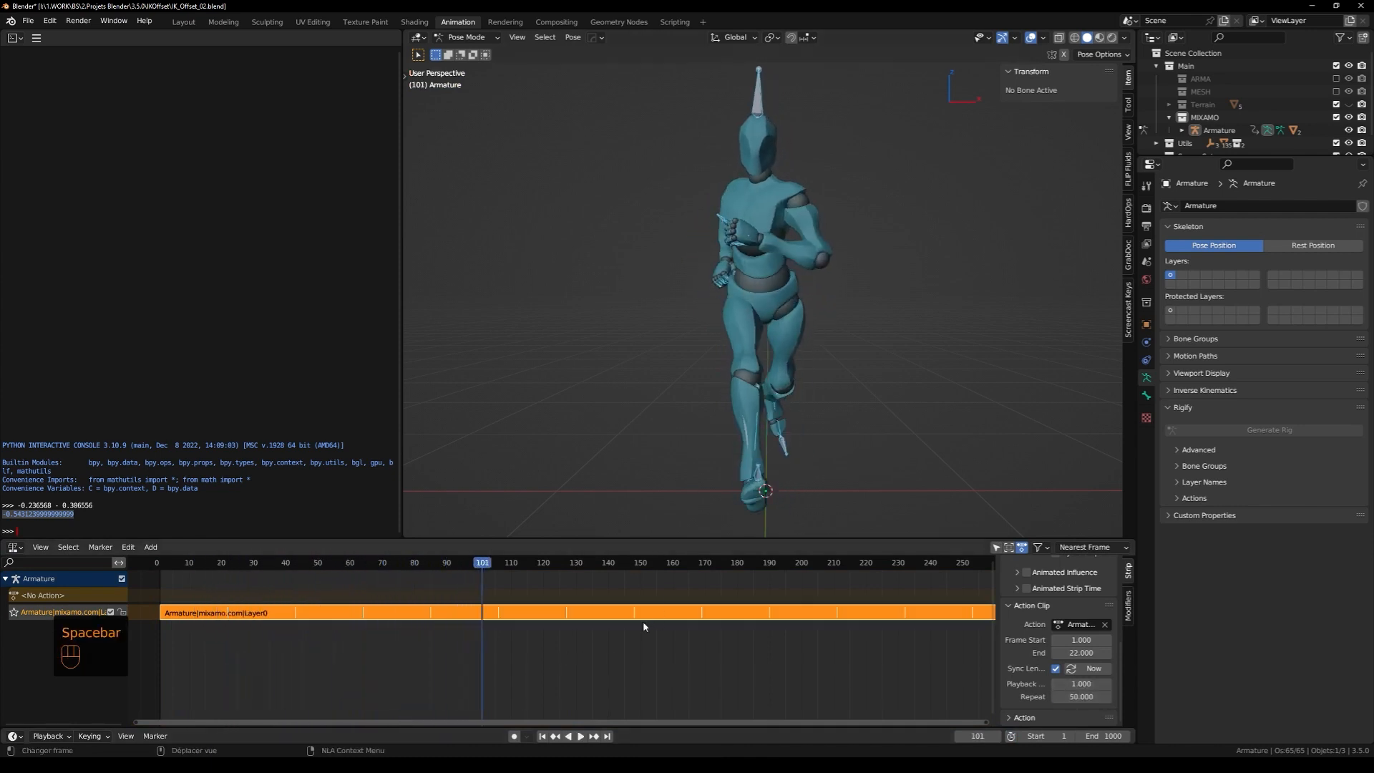
{"action": "key", "text": "shift+Left"}
Clear the Mixamo armature's rotation and scale in Object Mode in the Layout workspace
{"action": "key", "text": "Tab"}
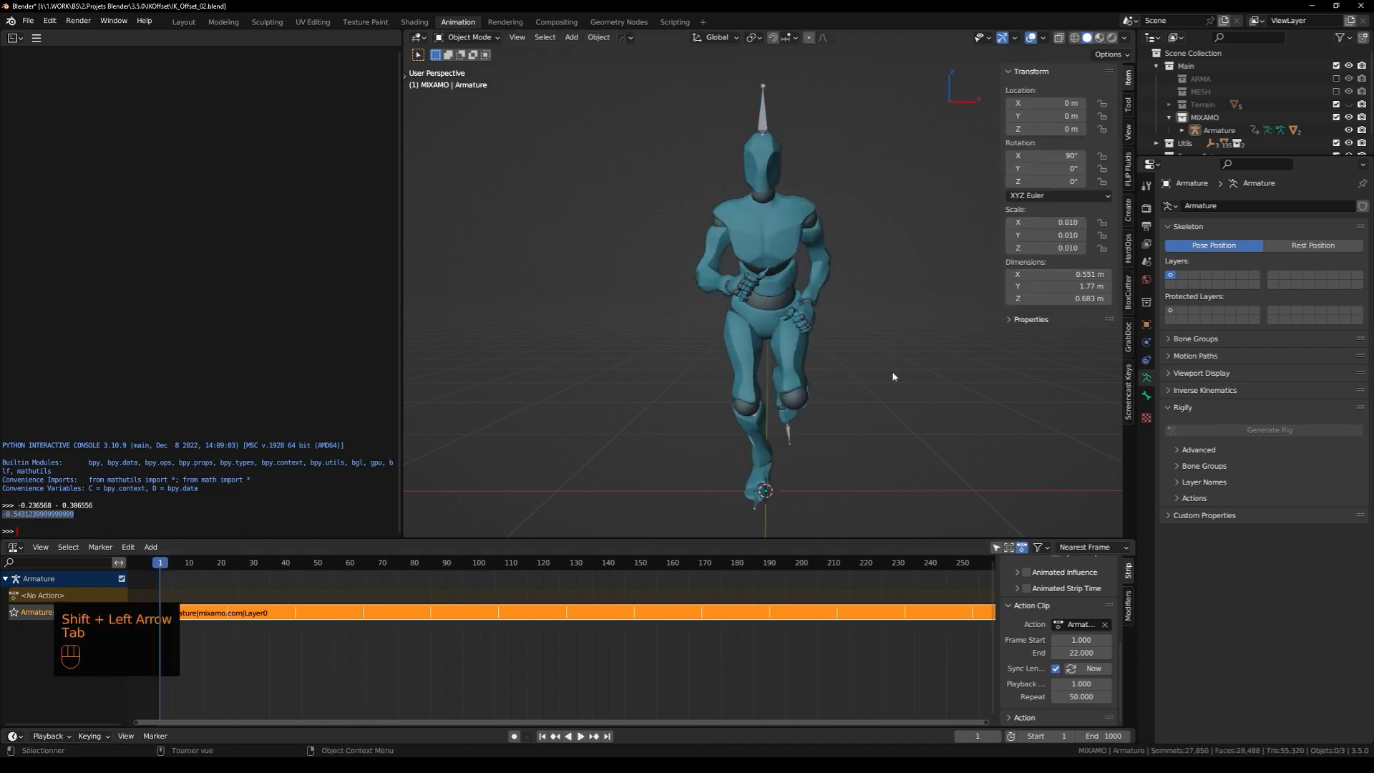
{"action": "middle_click_drag", "start_coordinate": [892, 370], "coordinate": [830, 381]}
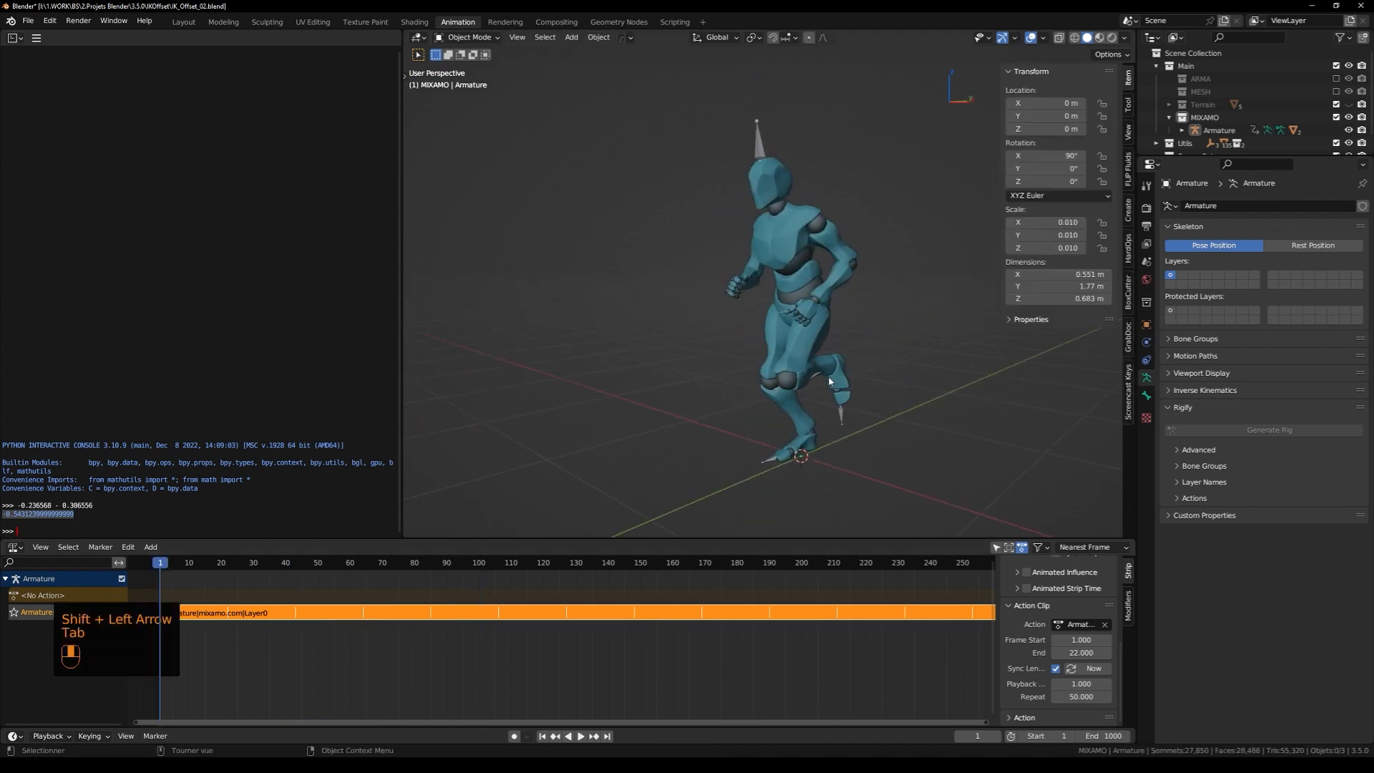
{"action": "left_click", "coordinate": [183, 23]}
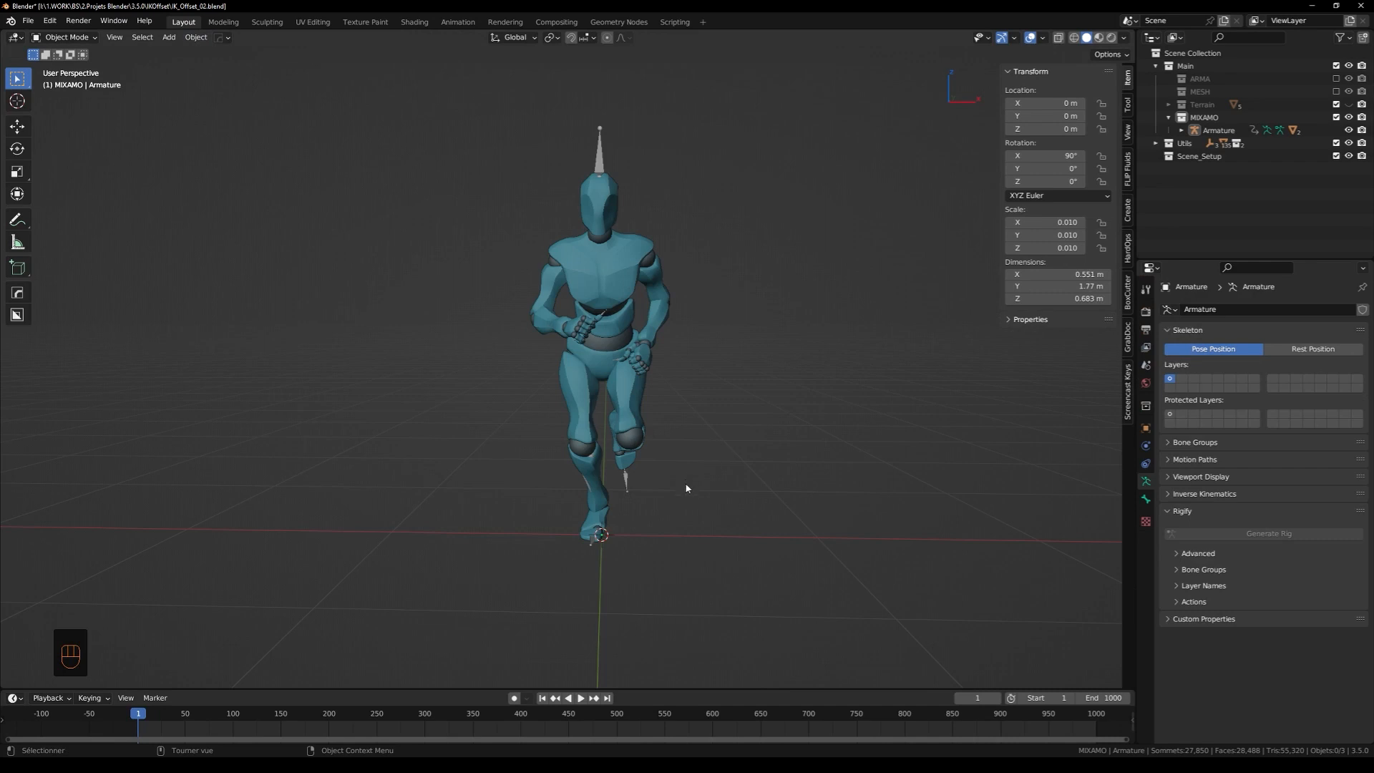
{"action": "left_click", "coordinate": [628, 484]}
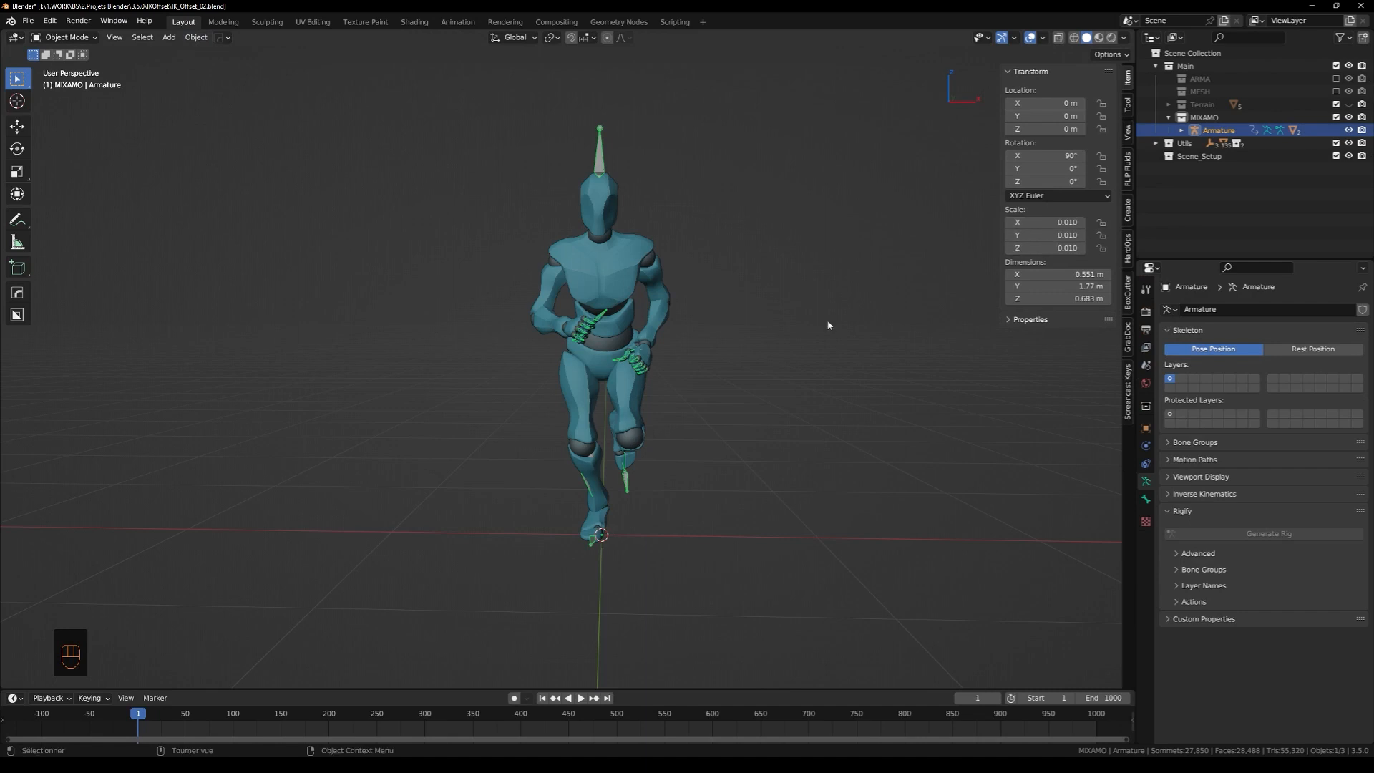
{"action": "key", "text": "alt+r"}
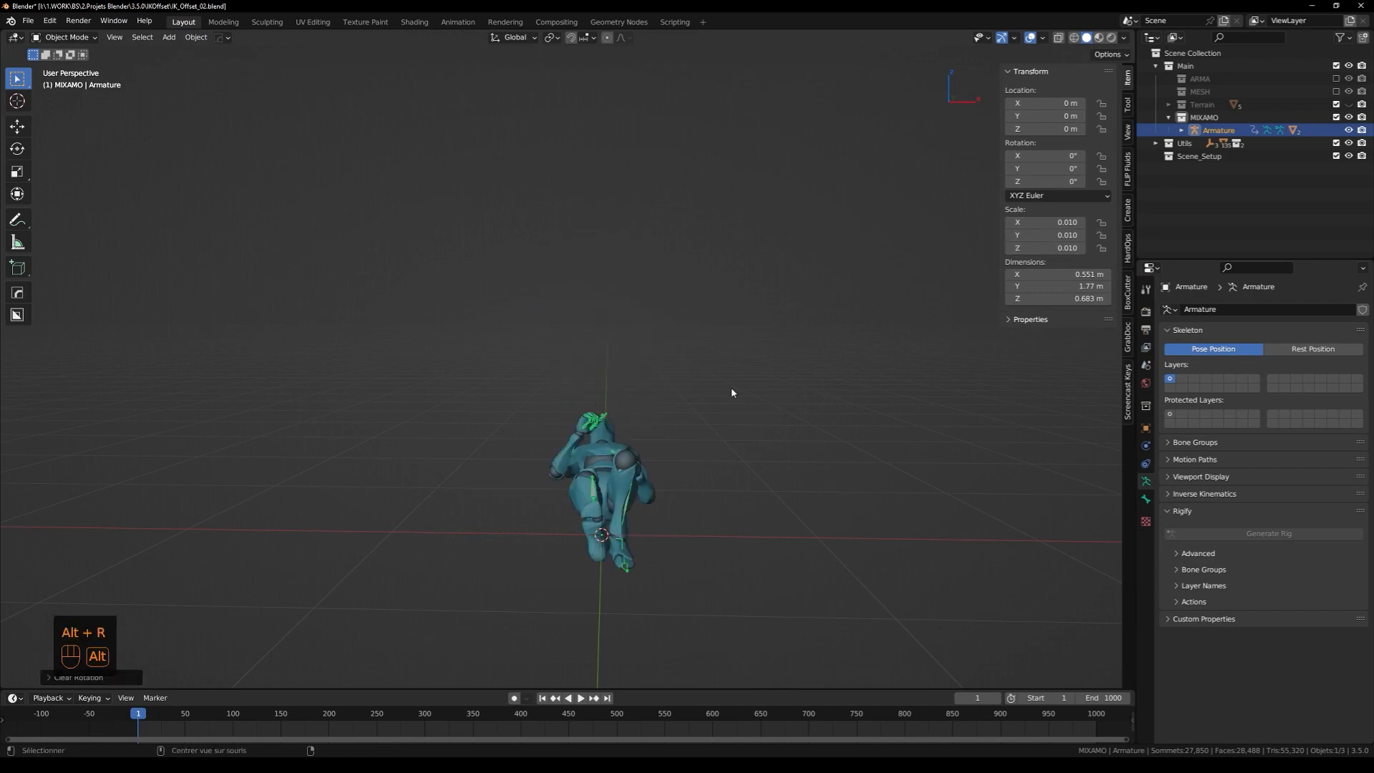
{"action": "key", "text": "alt+s"}
Reset the 3D cursor to the world origin and add an Arrows empty there
{"action": "key", "text": "shift+c"}
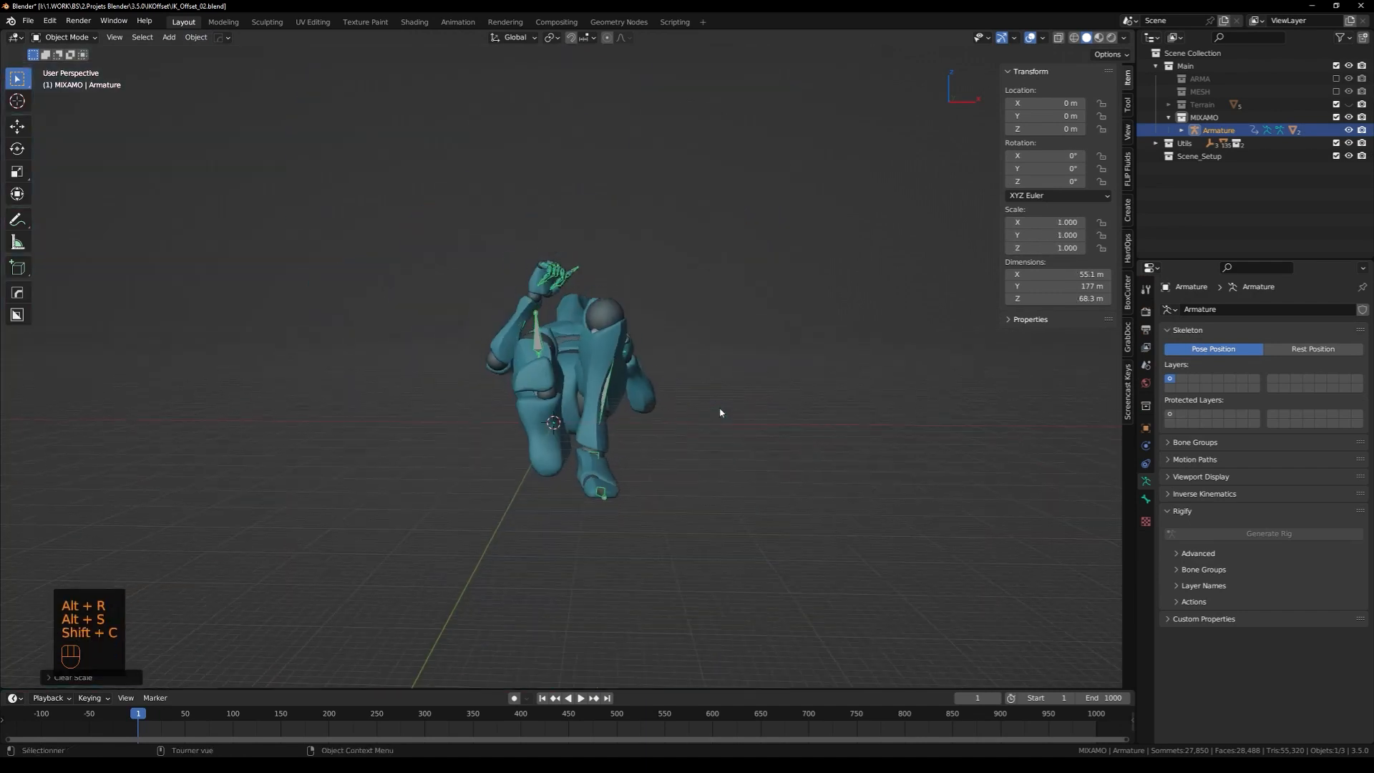
{"action": "key", "text": "shift+a"}
{"action": "mouse_move", "coordinate": [687, 544]}
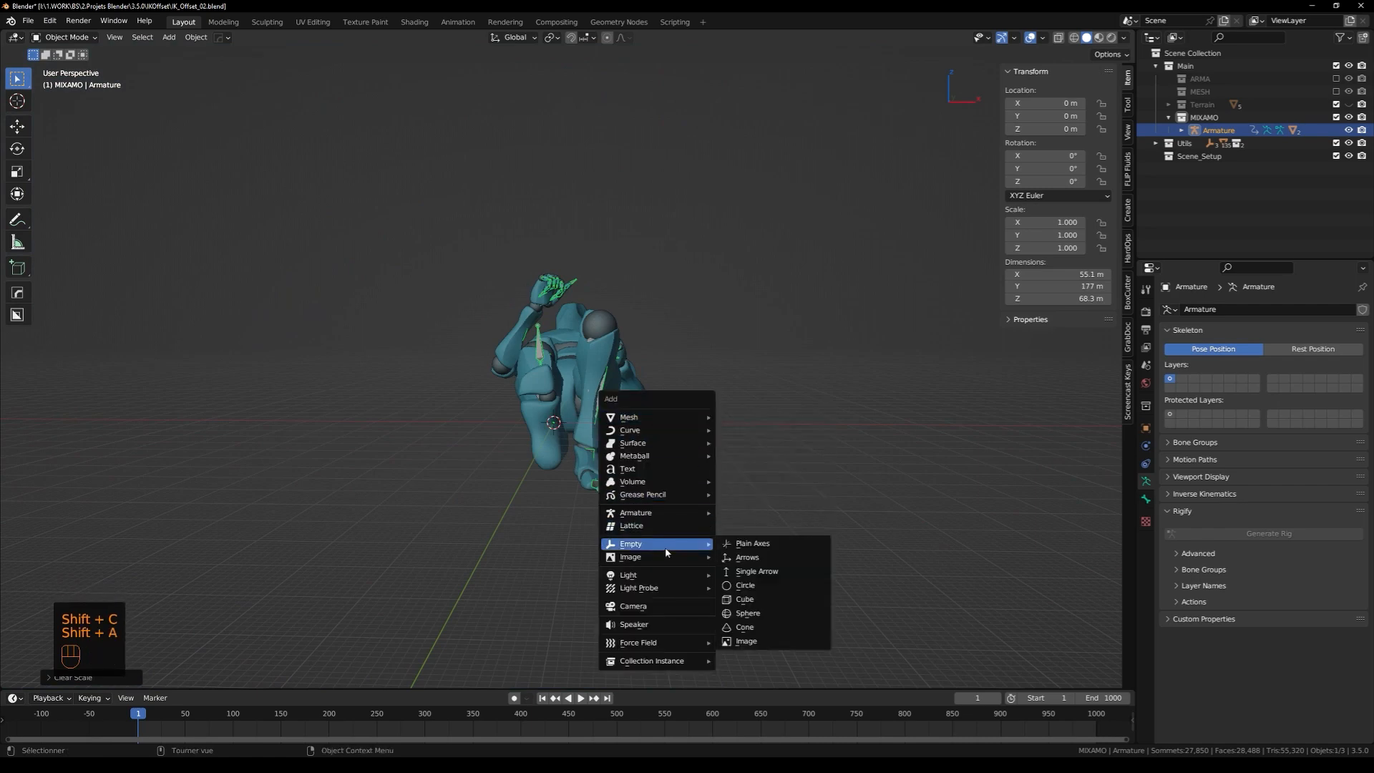
{"action": "left_click", "coordinate": [748, 556]}
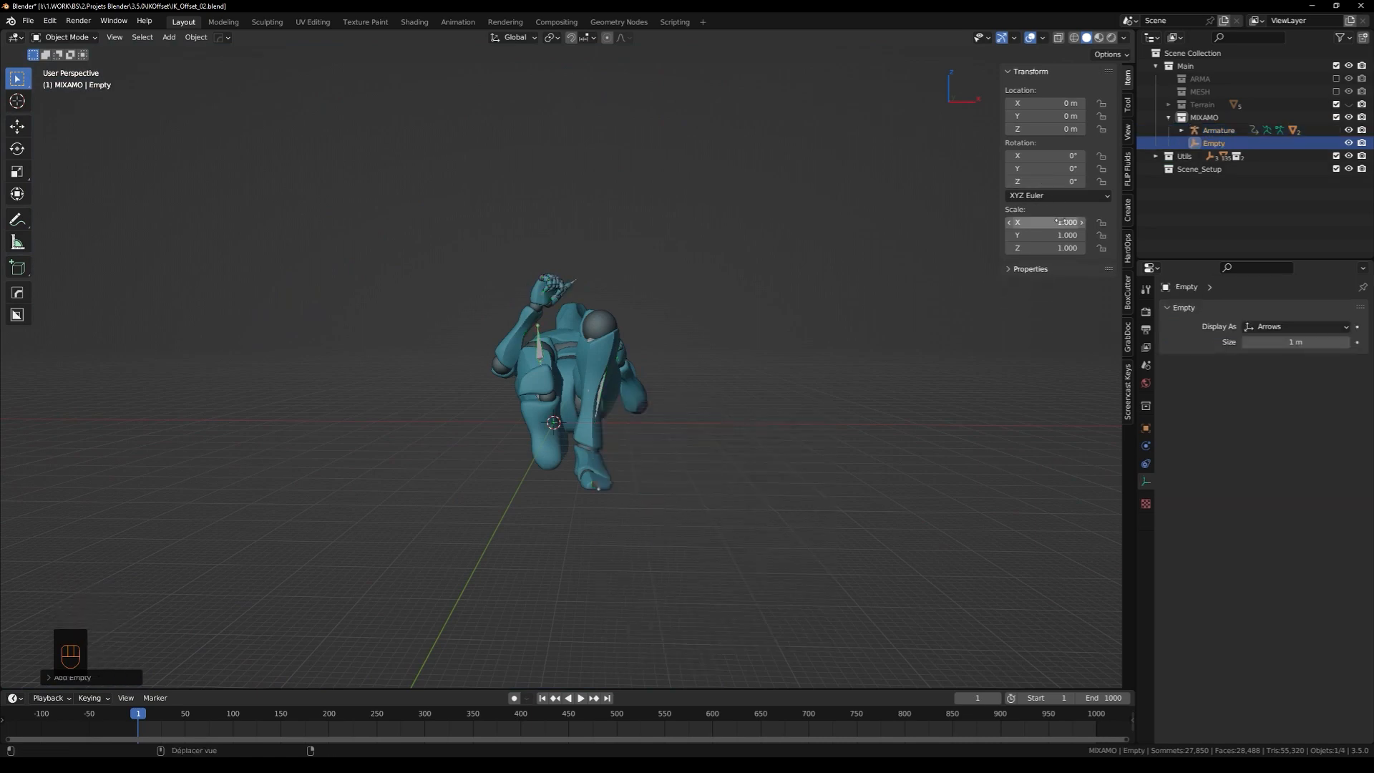
Set the empty's scale to 100 on all axes and its X rotation to -90°
{"action": "left_click_drag", "start_coordinate": [1060, 222], "coordinate": [1060, 248]}
{"action": "type", "text": "100"}
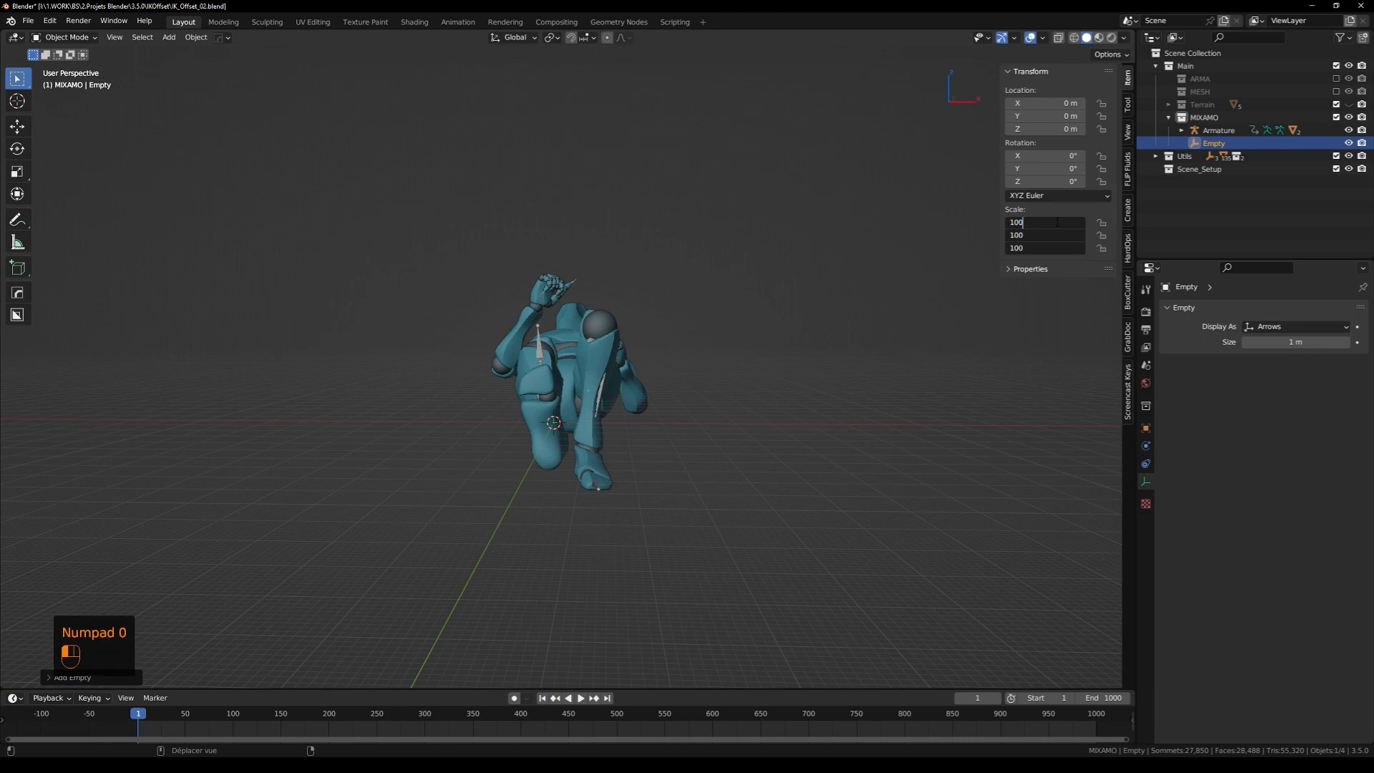
{"action": "key", "text": "Return"}
{"action": "left_click", "coordinate": [1051, 155]}
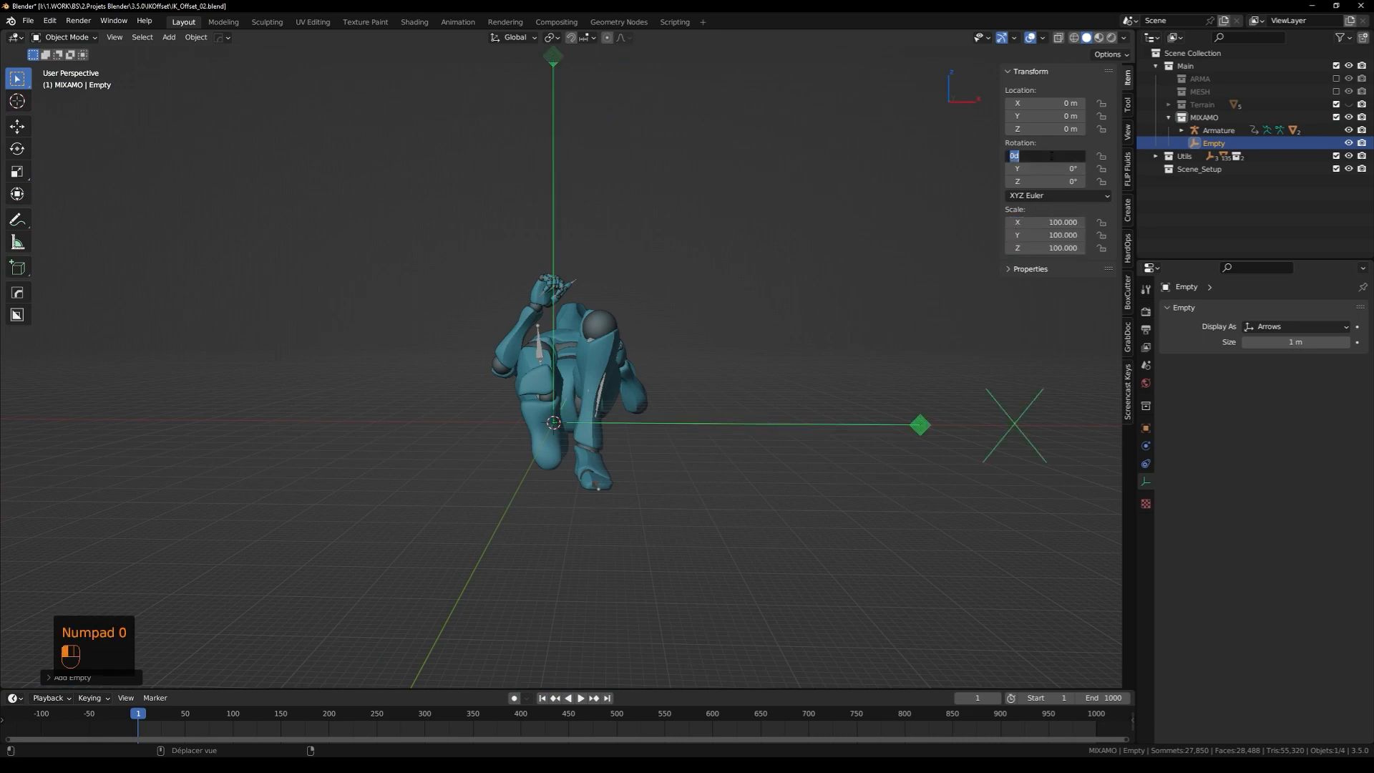
{"action": "type", "text": "-90"}
{"action": "key", "text": "Return"}
Parent the Mixamo armature to the empty with the Object option
{"action": "middle_click_drag", "start_coordinate": [583, 376], "coordinate": [538, 352]}
{"action": "left_click", "coordinate": [537, 353]}
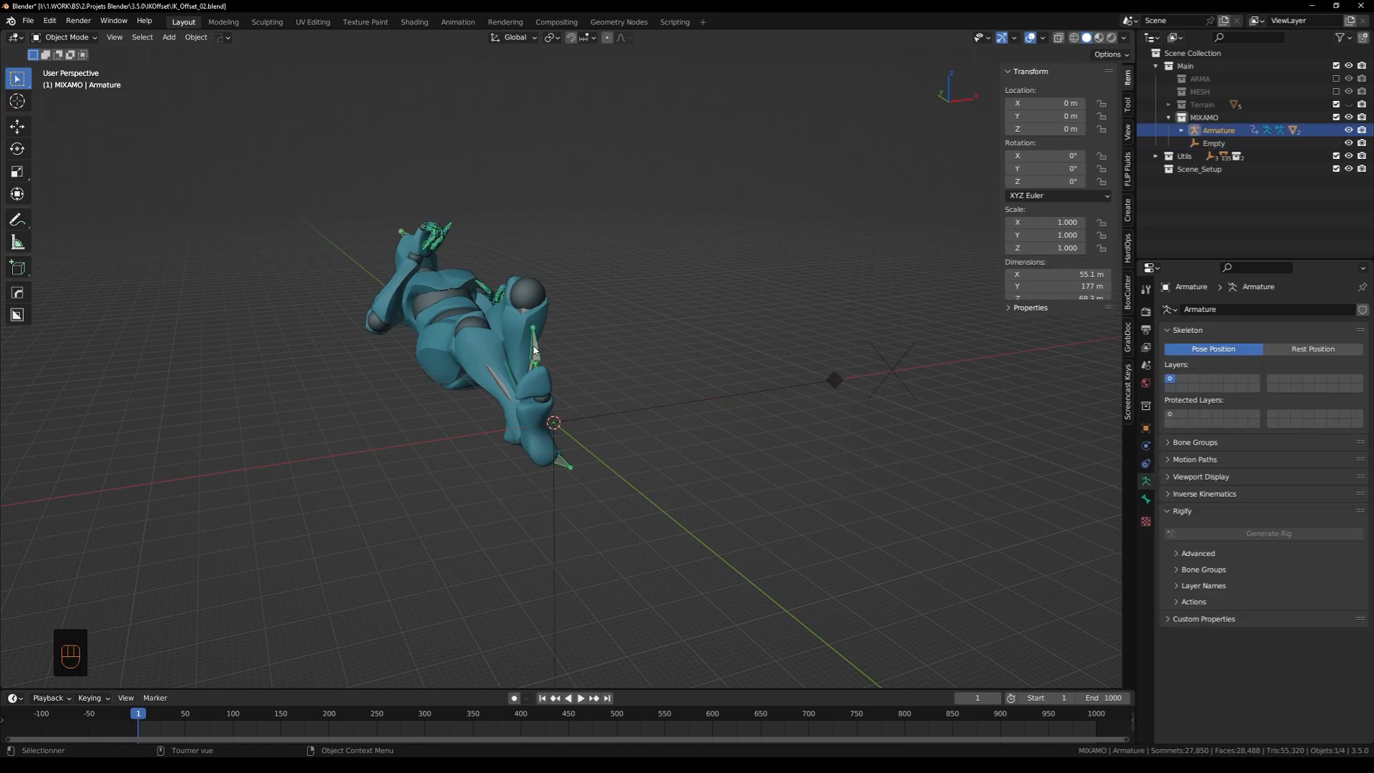
{"action": "left_click", "coordinate": [675, 405], "text": "shift"}
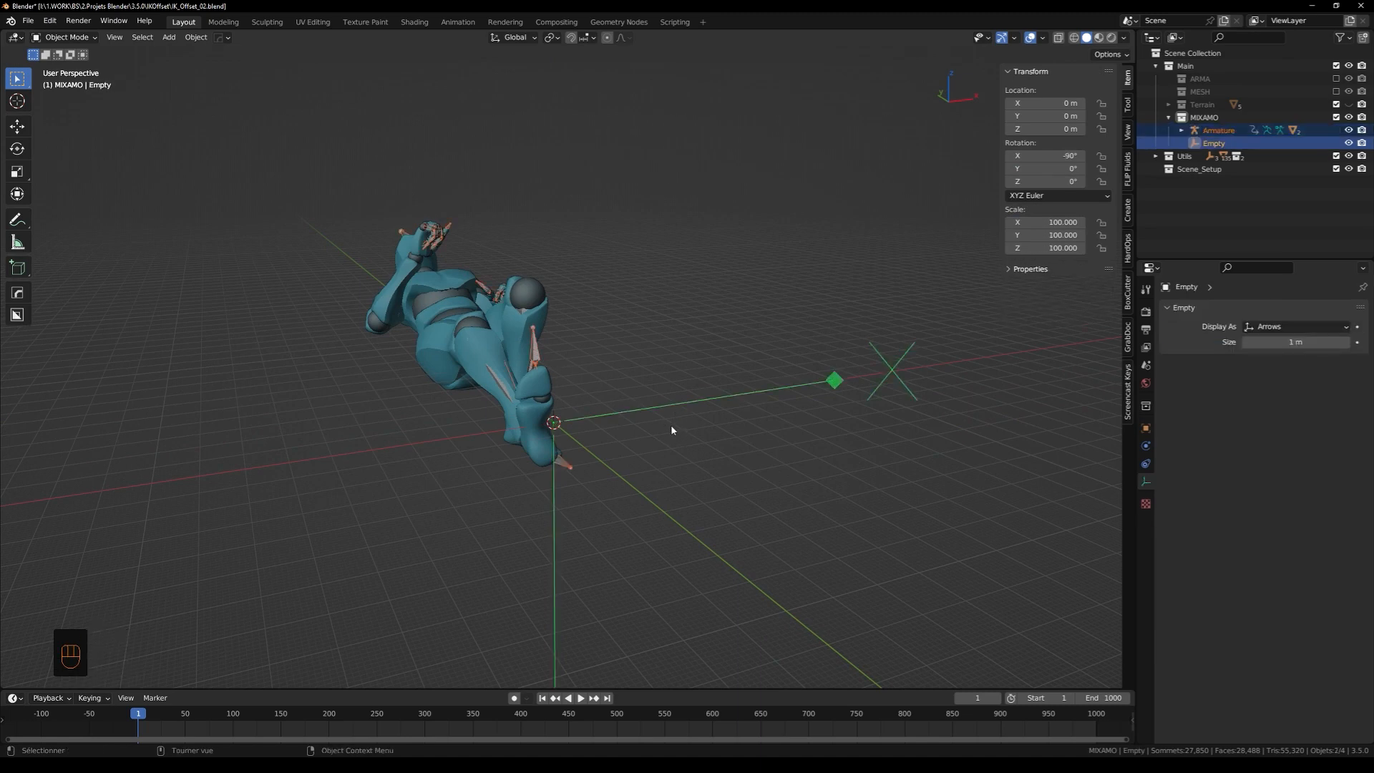
{"action": "key", "text": "ctrl+p"}
{"action": "left_click", "coordinate": [671, 426]}
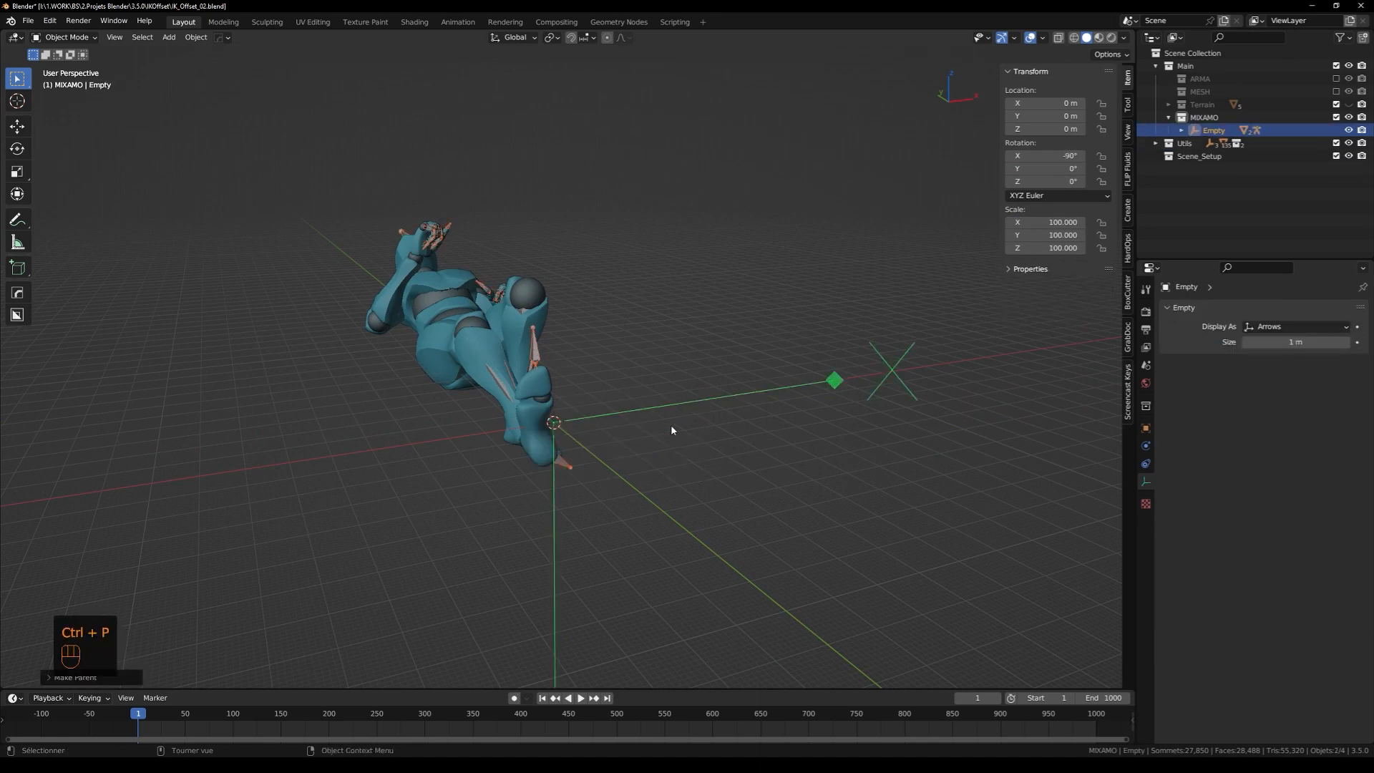
Clear the empty's rotation and scale so its parented armature stands upright at real size, and frame it
{"action": "left_click", "coordinate": [835, 380]}
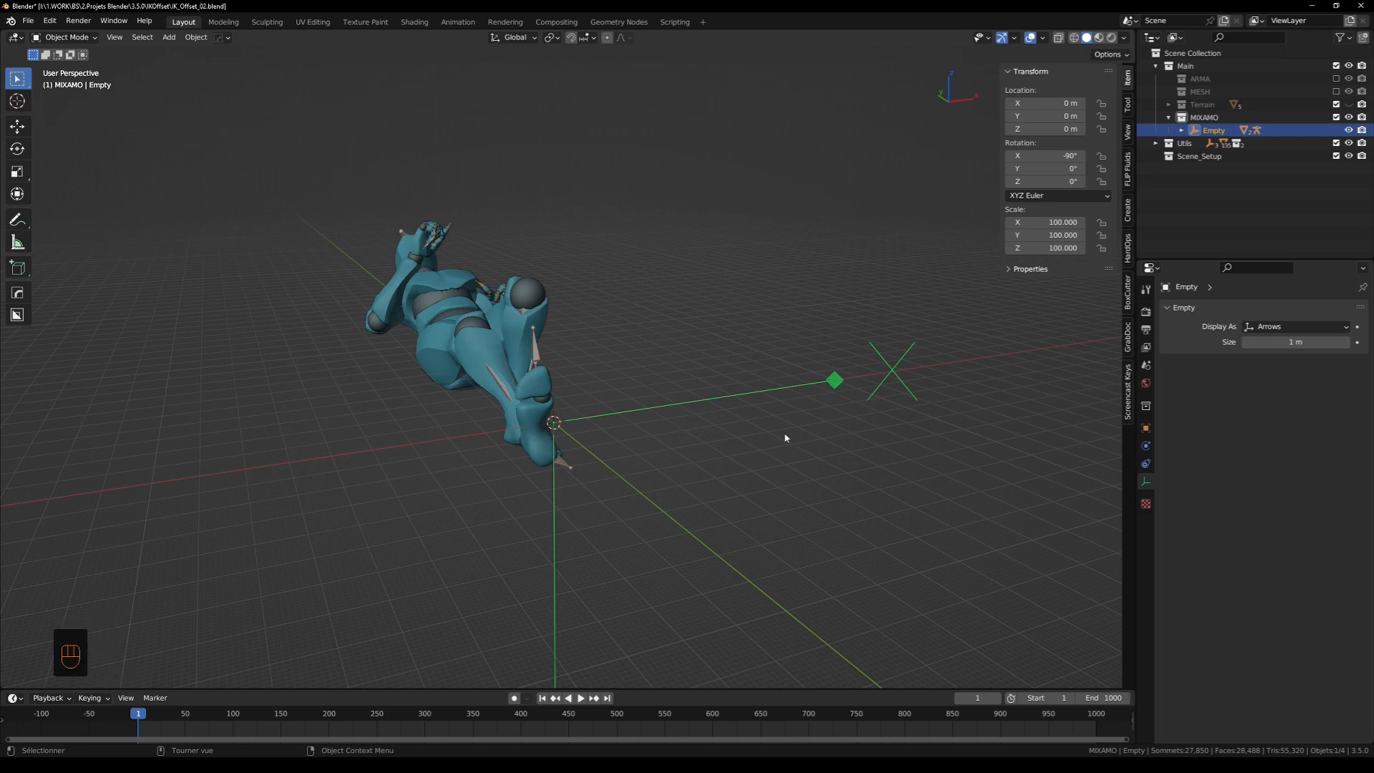
{"action": "key", "text": "alt+r"}
{"action": "key", "text": "alt+s"}
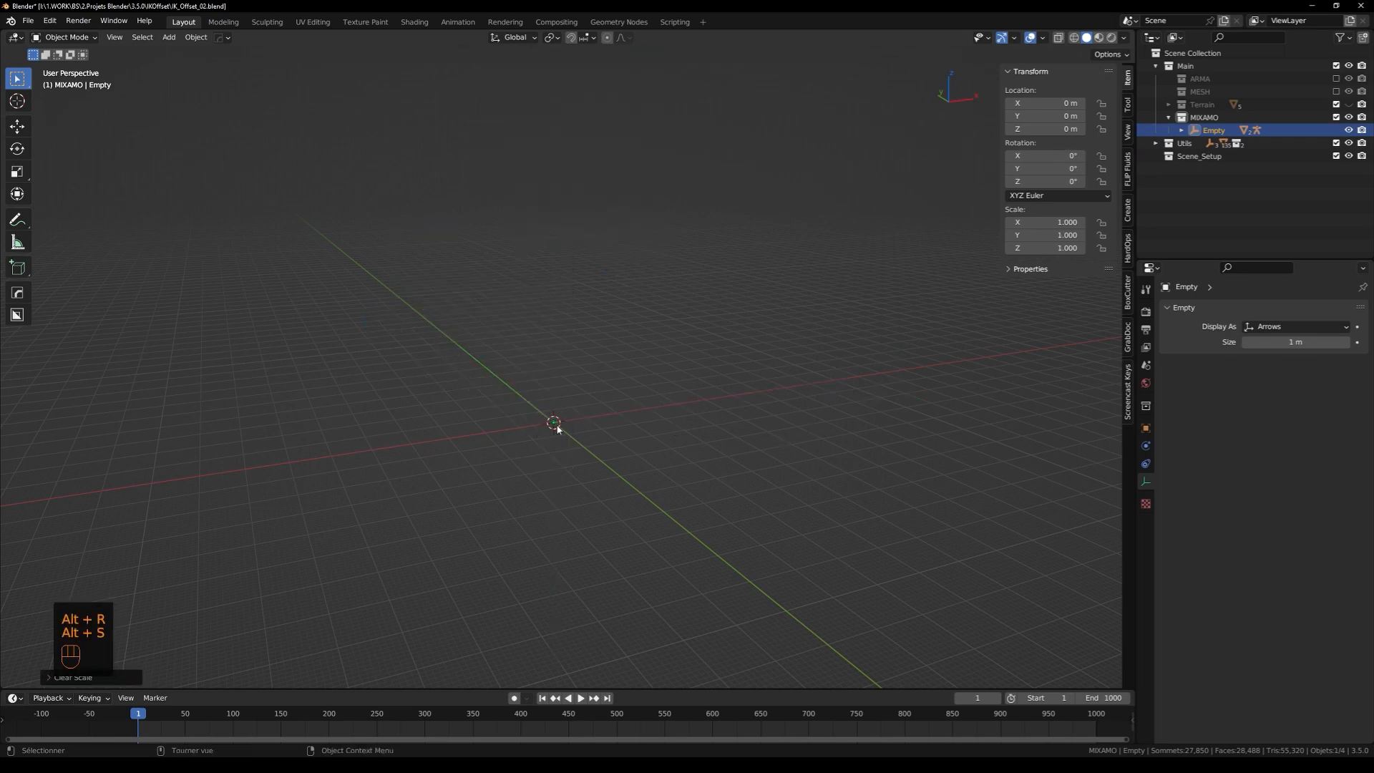
{"action": "key", "text": "KP_Decimal"}
{"action": "middle_click_drag", "start_coordinate": [620, 342], "coordinate": [672, 426], "text": "shift"}
Reduce the empty's display size to 0.31 m
{"action": "left_click", "coordinate": [671, 426]}
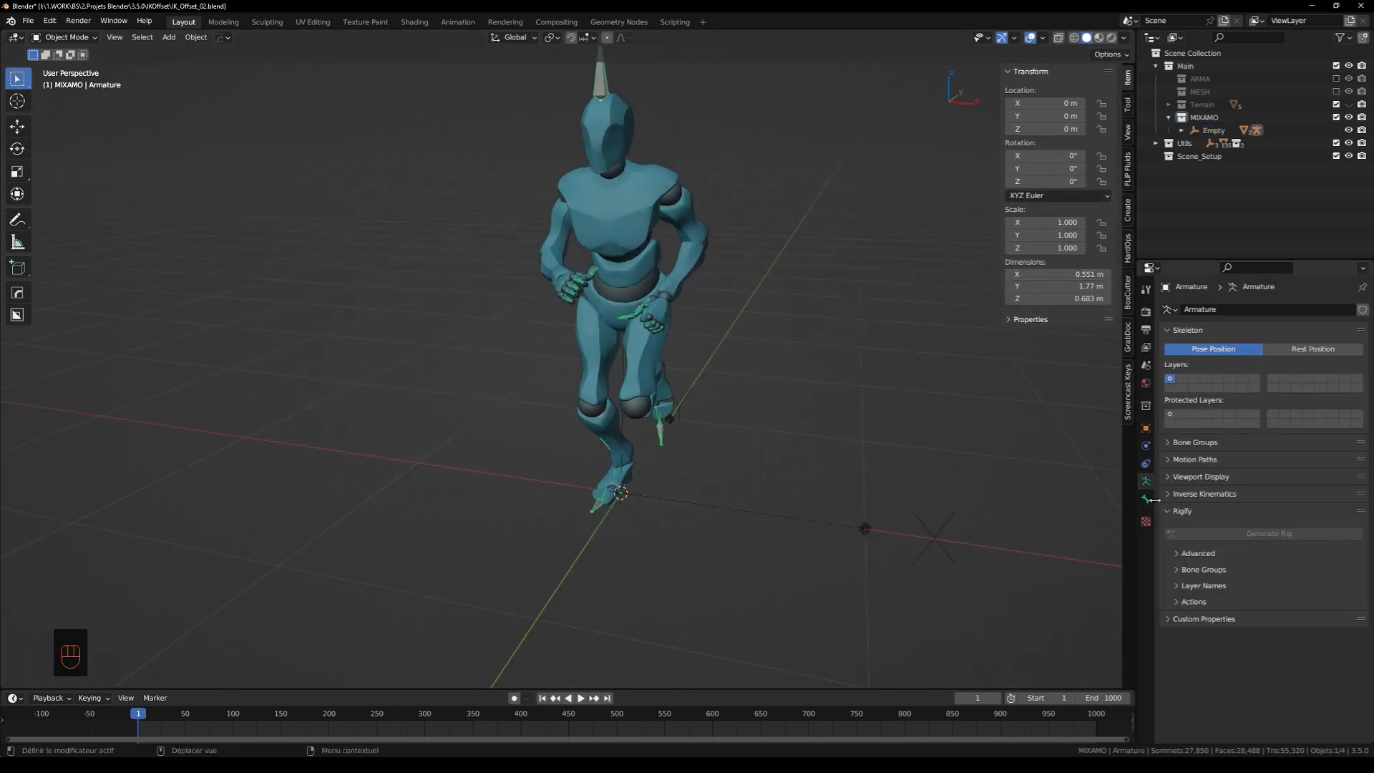
{"action": "left_click", "coordinate": [750, 516]}
{"action": "left_click_drag", "start_coordinate": [1295, 342], "coordinate": [1230, 342]}
Rename the parent empty of the Mixamo armature as MIXAMO_root
{"action": "key", "text": "F2"}
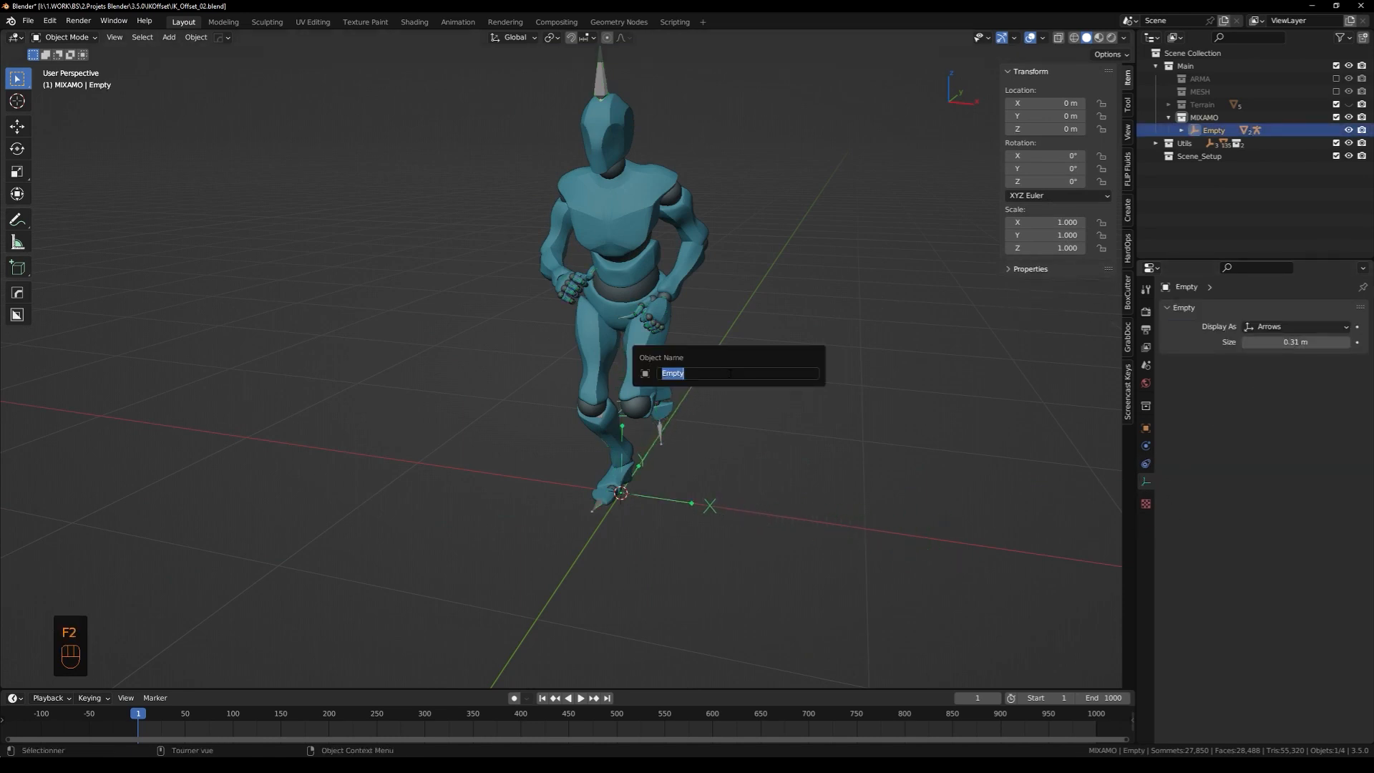
{"action": "type", "text": "MI"}
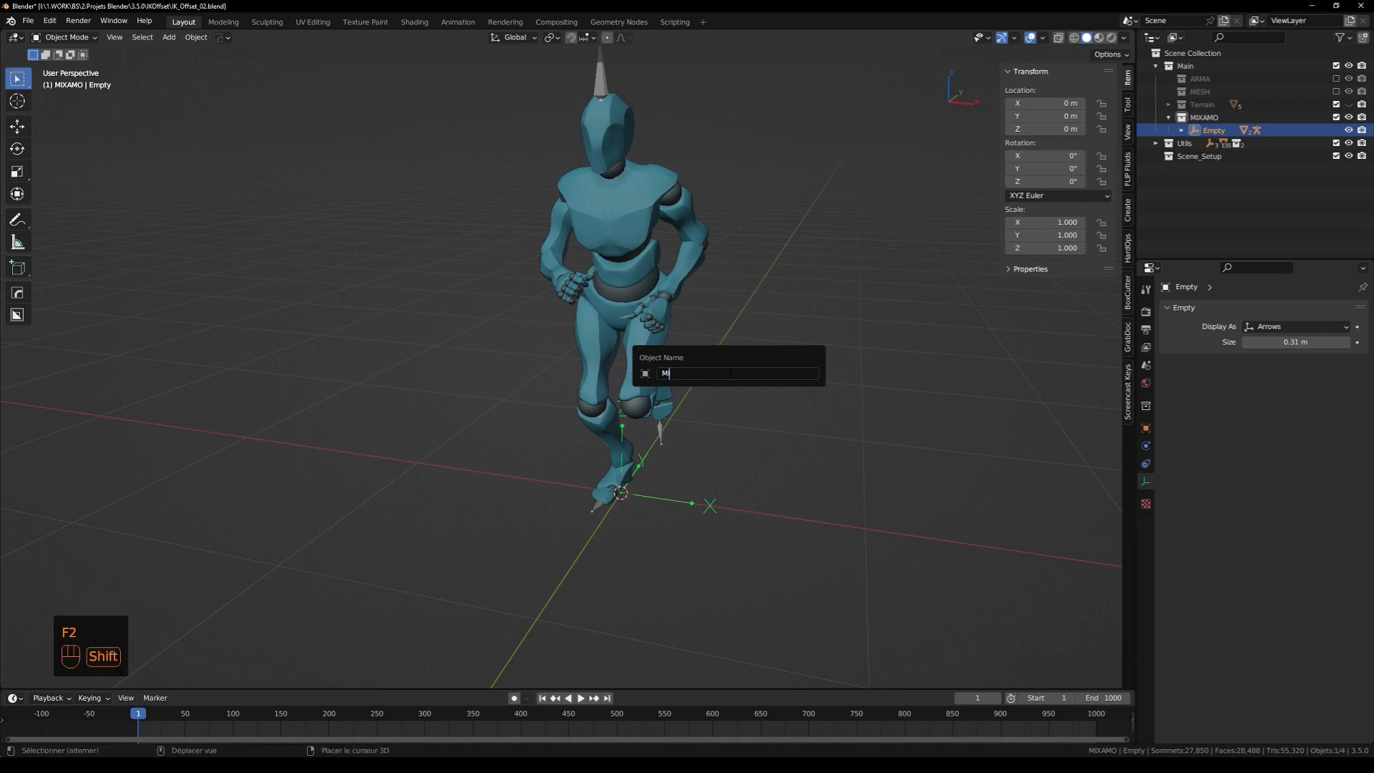
{"action": "type", "text": "XAMO_R"}
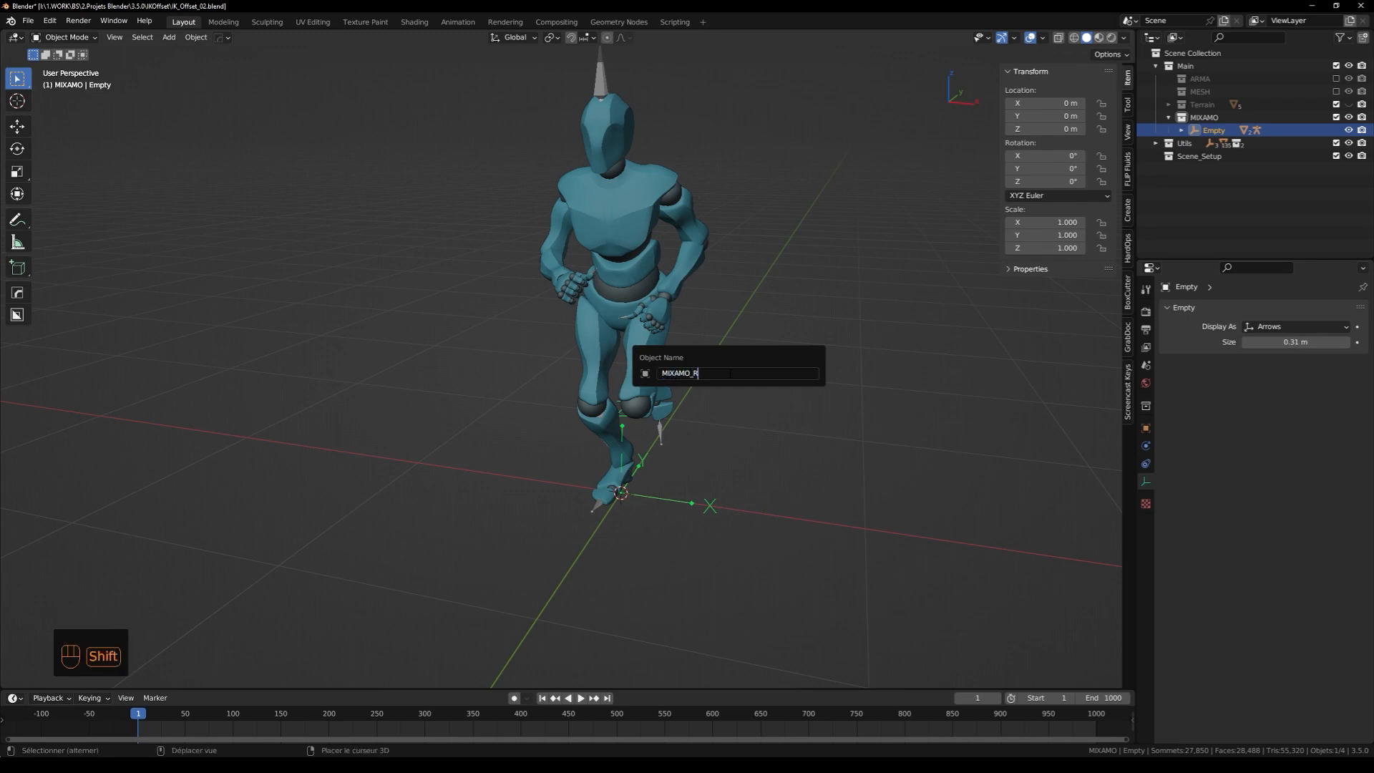
{"action": "type", "text": "oot"}
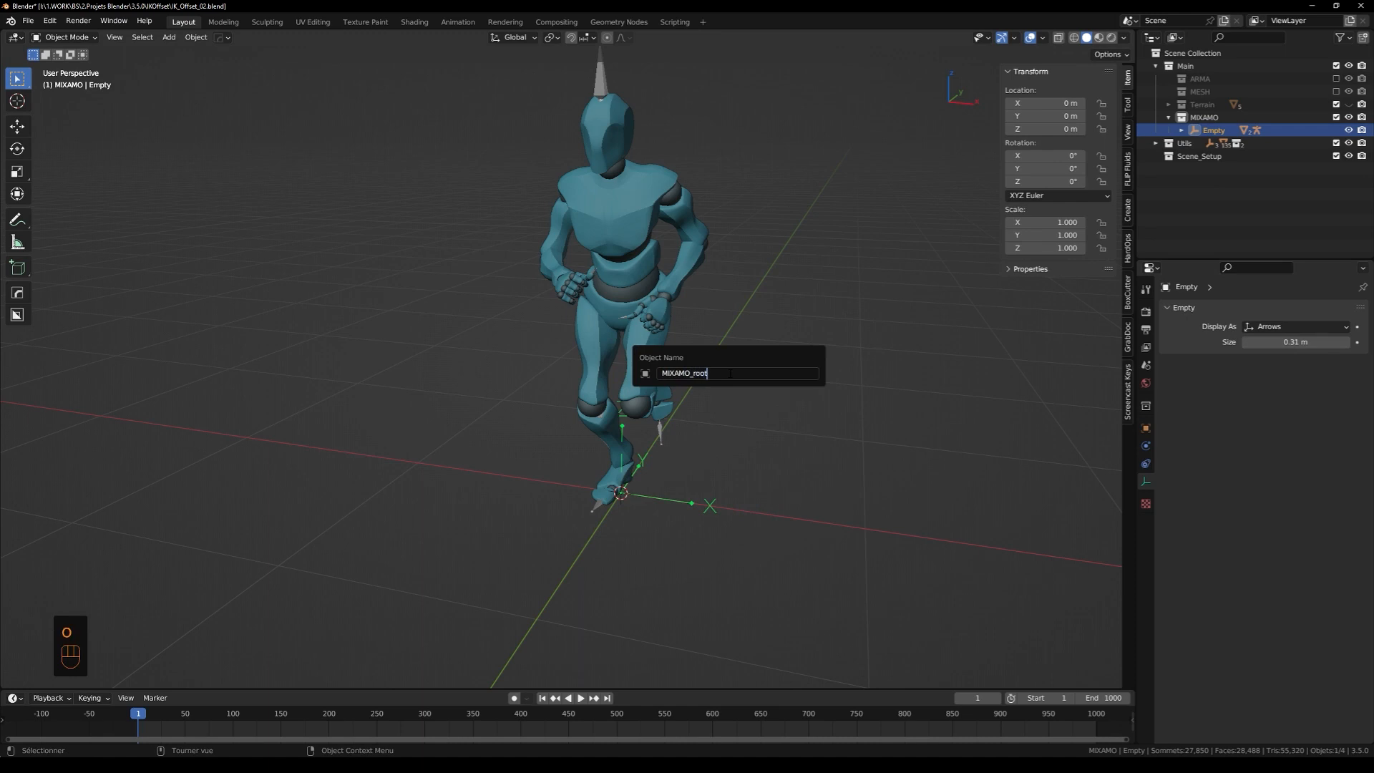
{"action": "key", "text": "Return"}
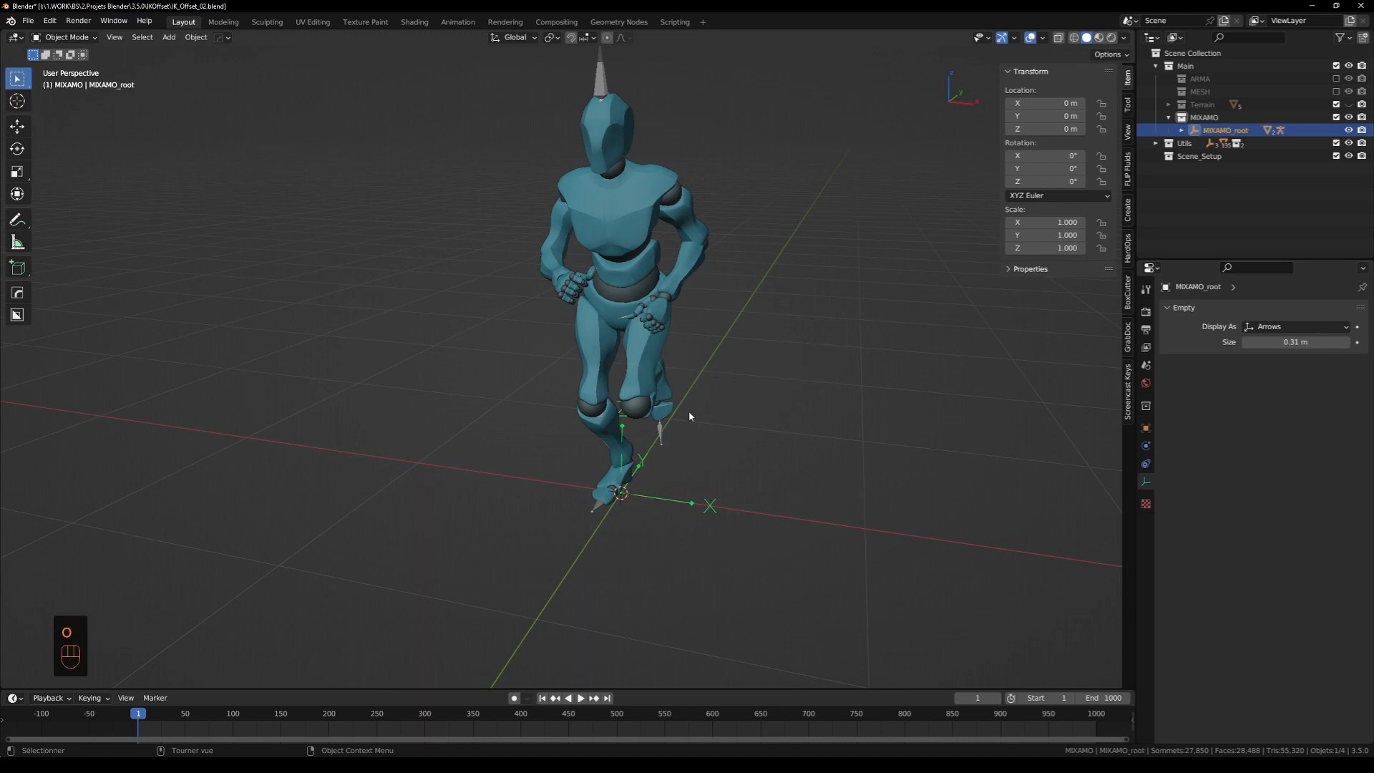
Hide the MIXAMO_root empty and the Alpha_Joints and Alpha_Surface meshes so only the armature stays in the viewport
{"action": "middle_click_drag", "start_coordinate": [689, 412], "coordinate": [713, 413]}
{"action": "middle_click_drag", "start_coordinate": [669, 352], "coordinate": [688, 370], "text": "shift"}
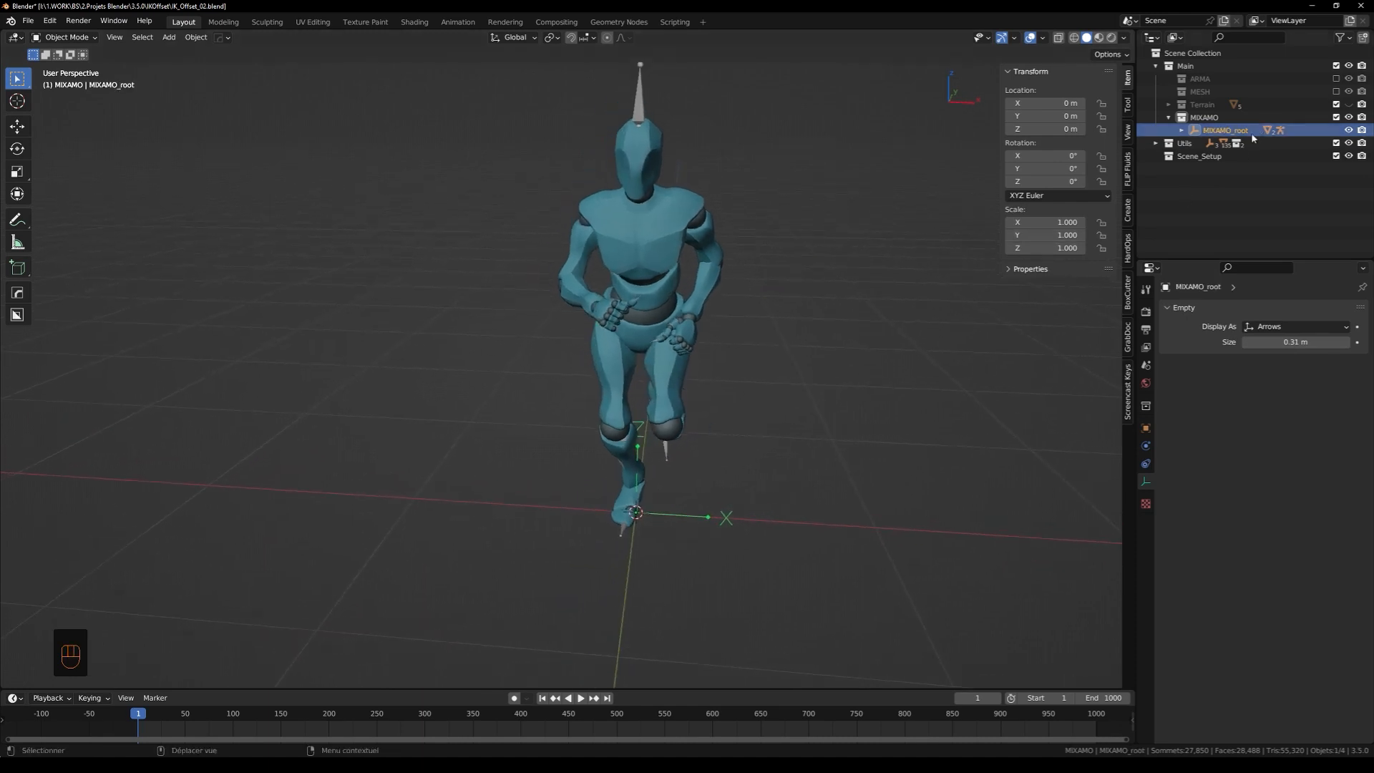
{"action": "left_click", "coordinate": [1350, 131]}
{"action": "left_click", "coordinate": [1181, 130]}
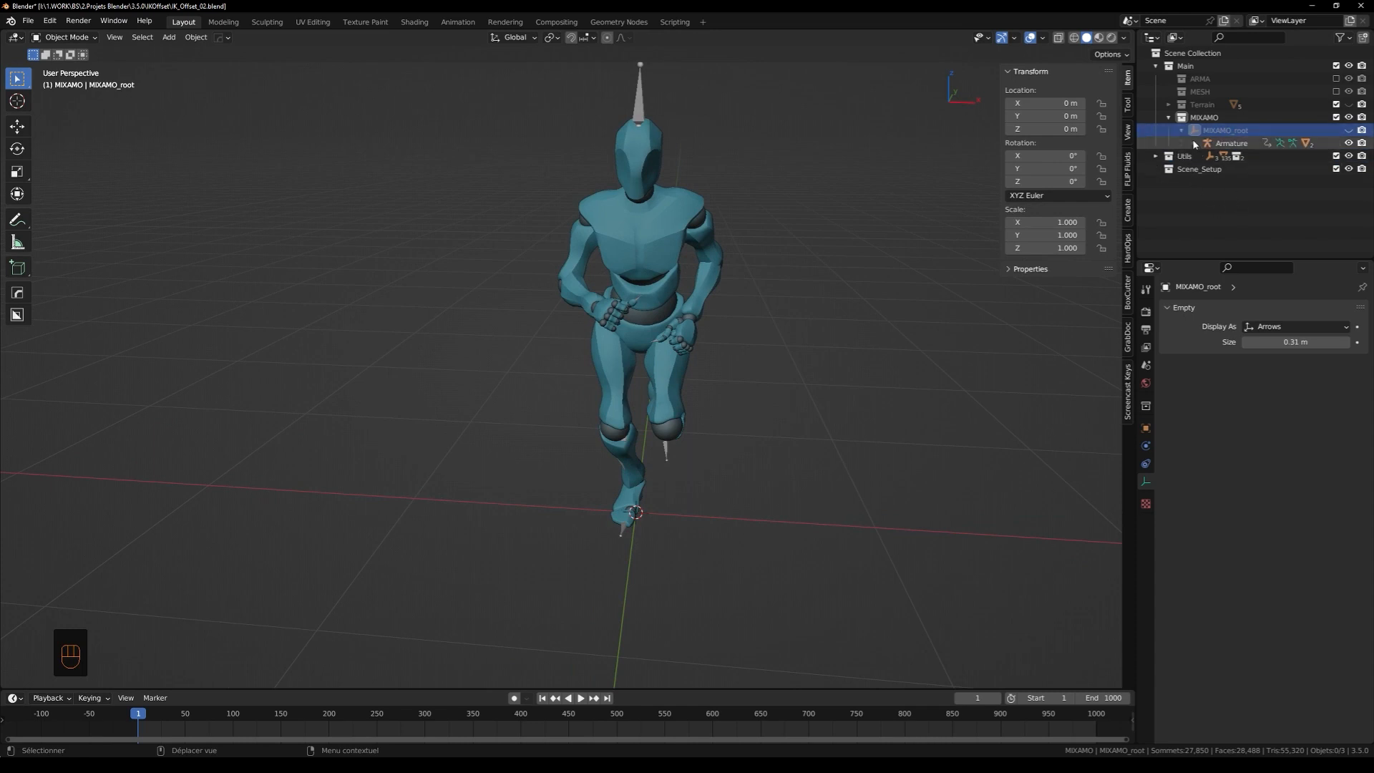
{"action": "left_click", "coordinate": [1194, 143]}
{"action": "left_click", "coordinate": [1349, 195]}
{"action": "left_click", "coordinate": [1348, 208]}
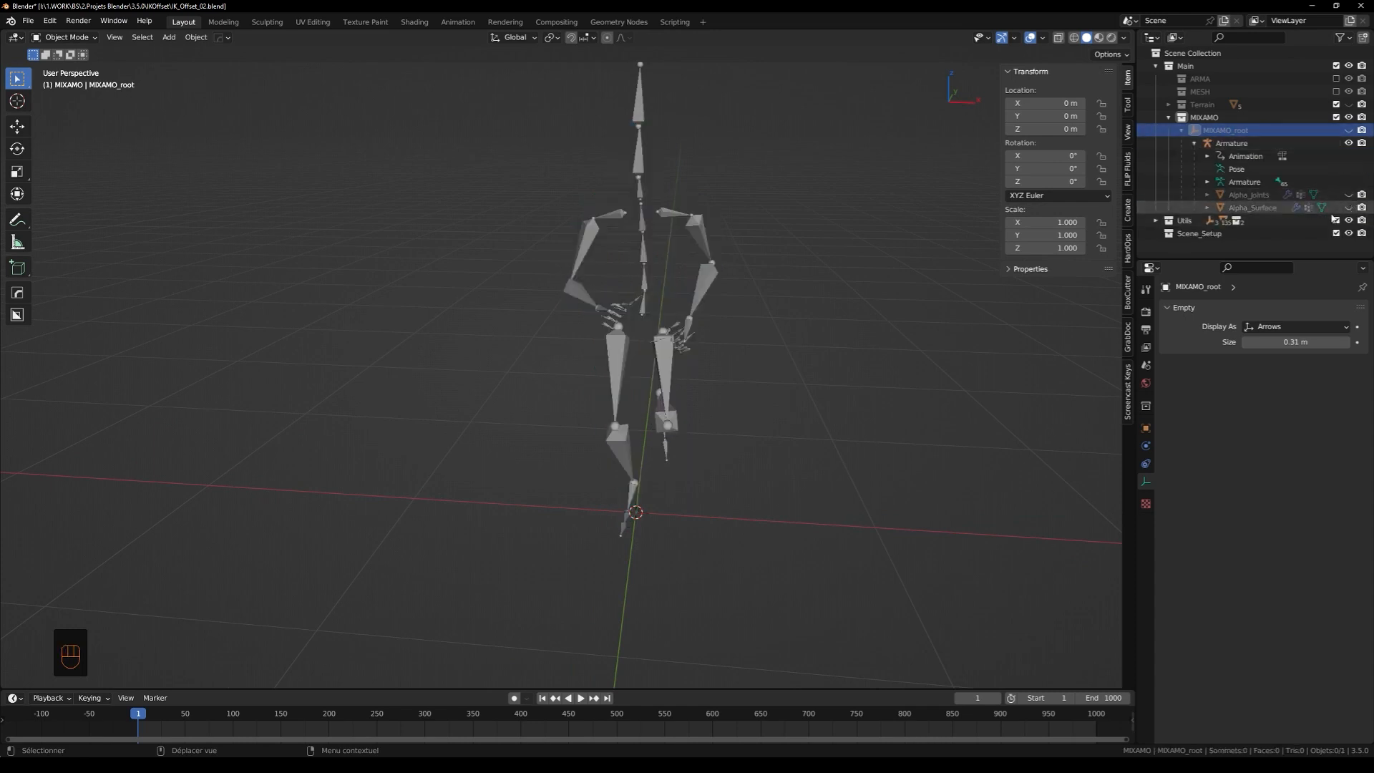
Switch the Mixamo armature to Pose Mode and display it in Rest Position
{"action": "left_click", "coordinate": [709, 292]}
{"action": "middle_click_drag", "start_coordinate": [727, 279], "coordinate": [722, 356], "text": "shift"}
{"action": "key", "text": "ctrl+Tab"}
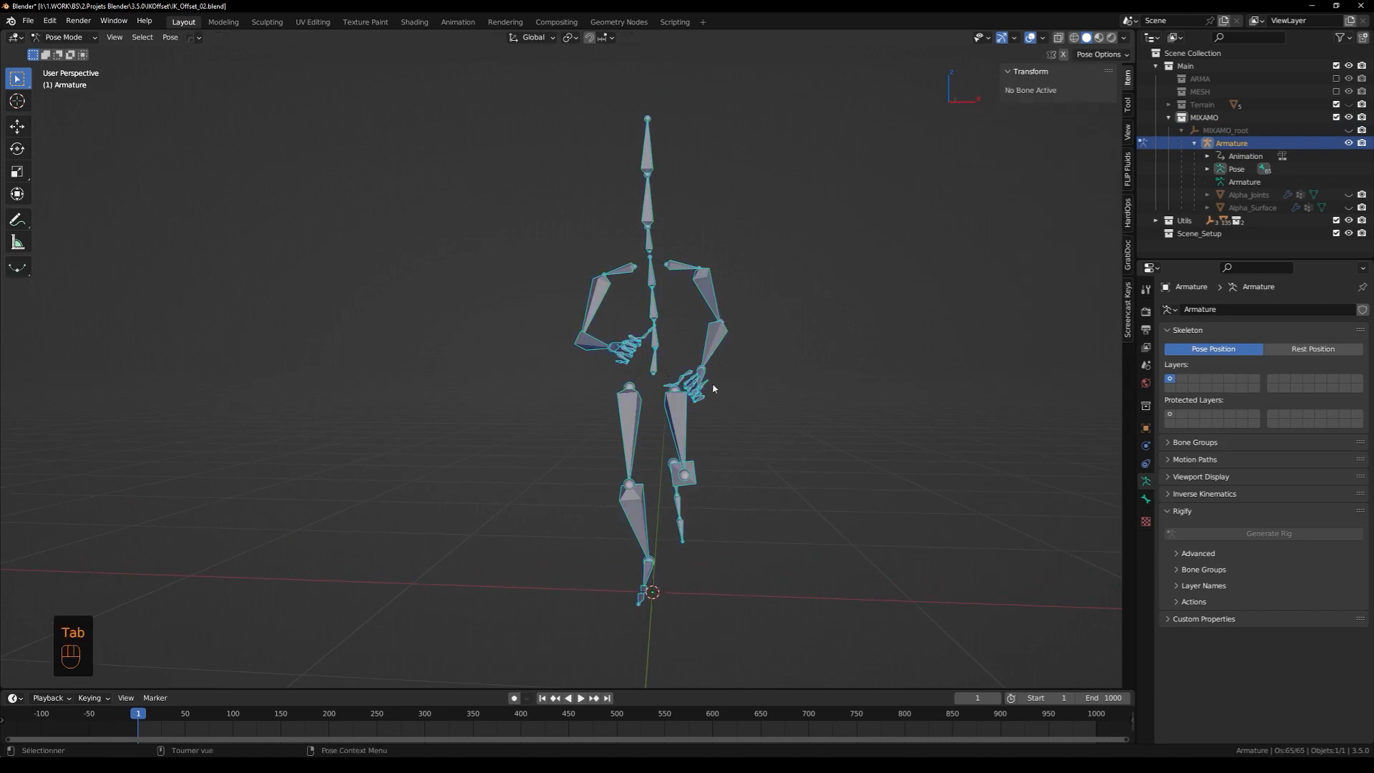
{"action": "left_click", "coordinate": [1310, 350]}
{"action": "middle_click_drag", "start_coordinate": [814, 368], "coordinate": [732, 387], "text": "shift"}
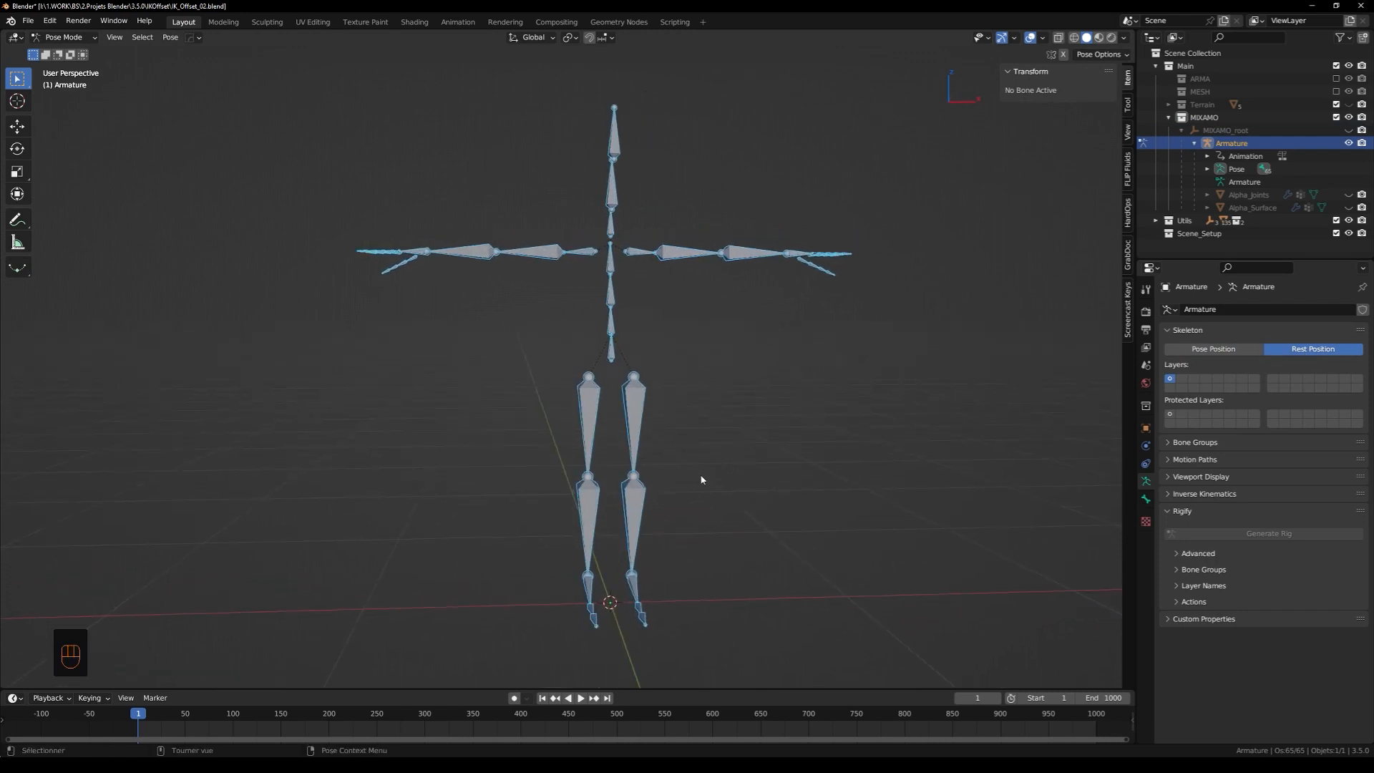
Add a bone group named Original to the armature
{"action": "left_click", "coordinate": [1194, 442]}
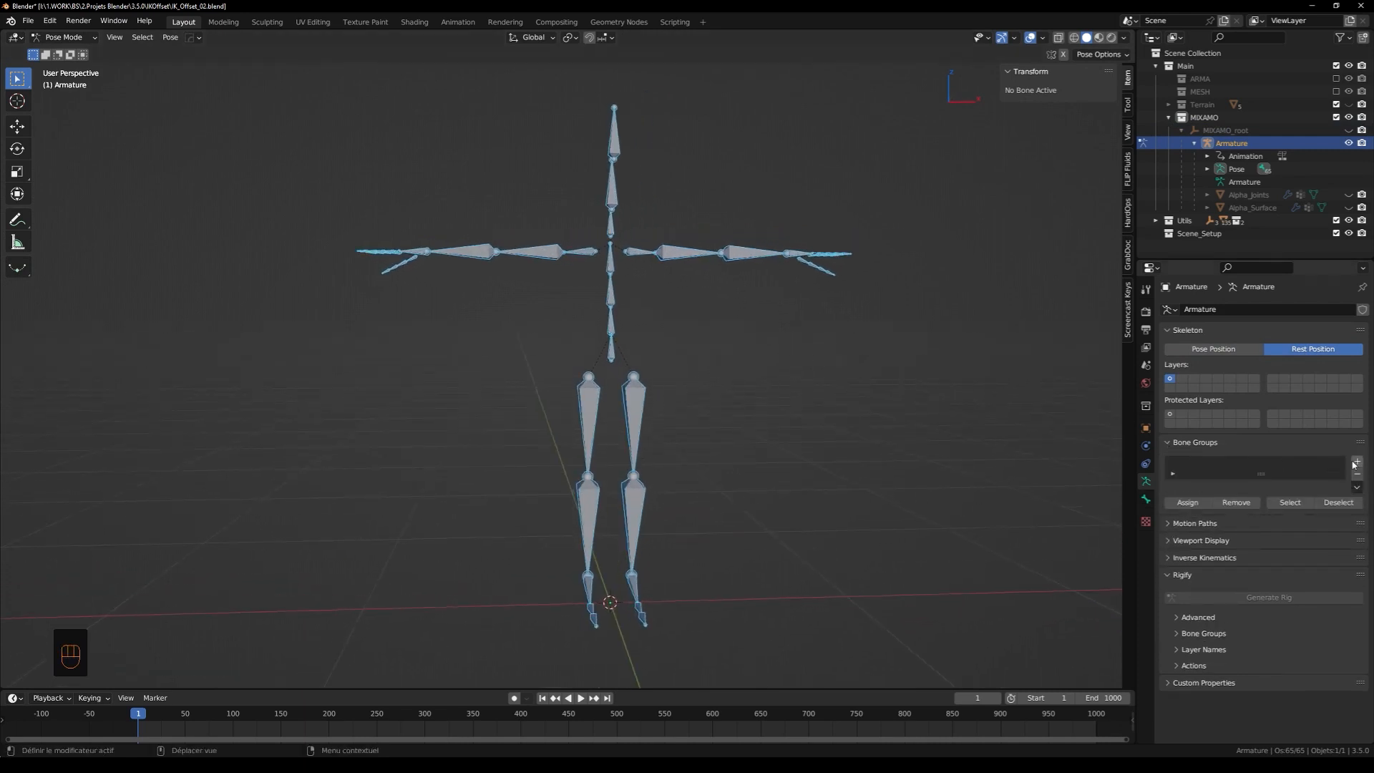
{"action": "left_click", "coordinate": [1357, 463]}
{"action": "double_click", "coordinate": [1193, 464]}
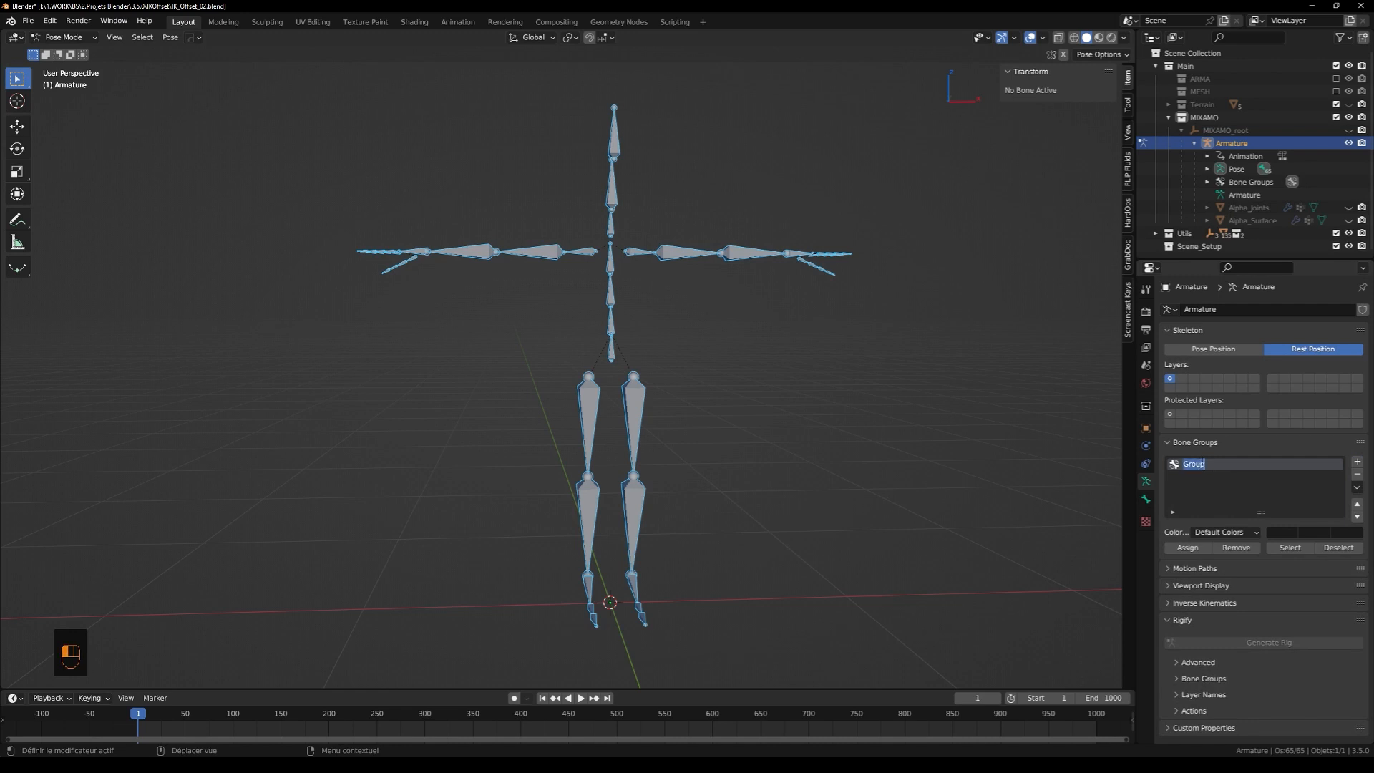
{"action": "type", "text": "Original"}
{"action": "key", "text": "Return"}
Give the Original bone group the 03 - Theme Color Set and assign all the armature's bones to it
{"action": "left_click", "coordinate": [1220, 532]}
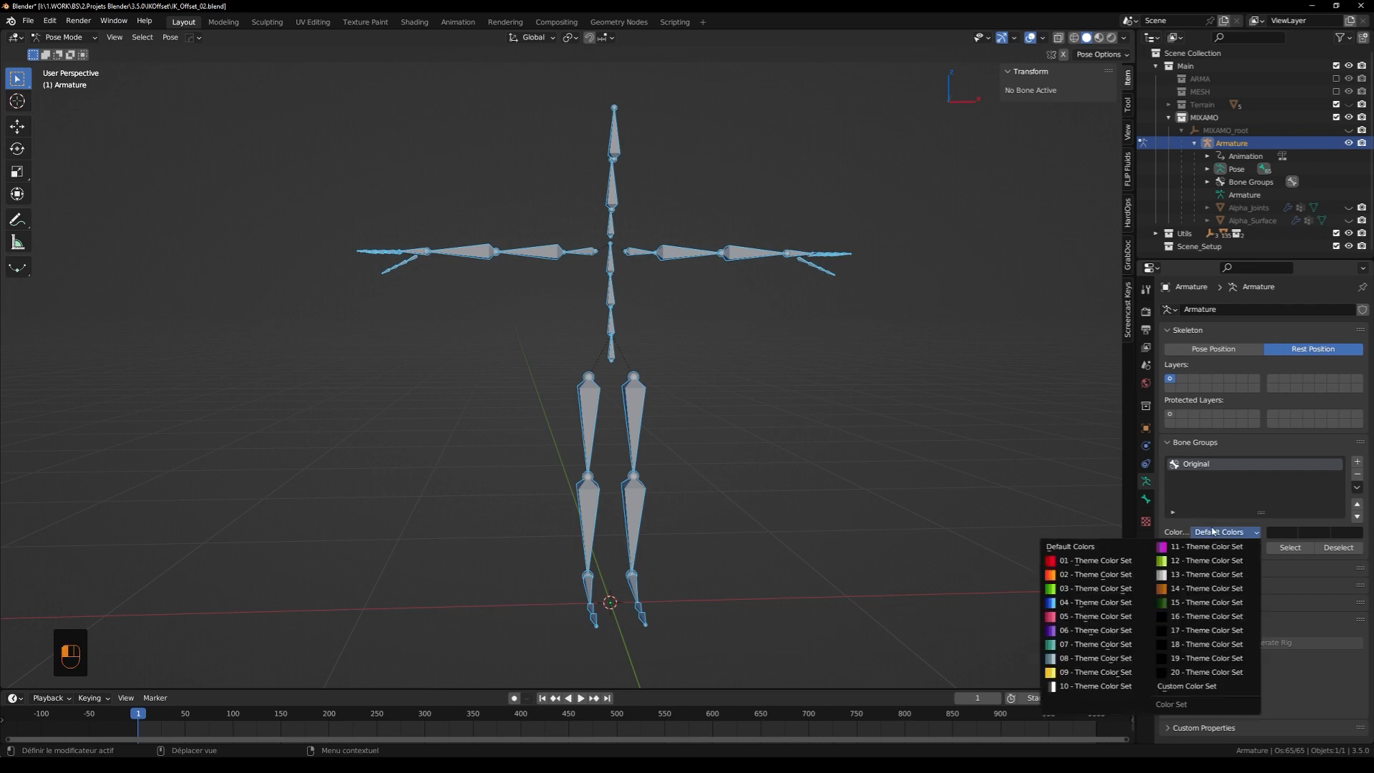
{"action": "left_click", "coordinate": [1072, 587]}
{"action": "left_click", "coordinate": [1187, 547]}
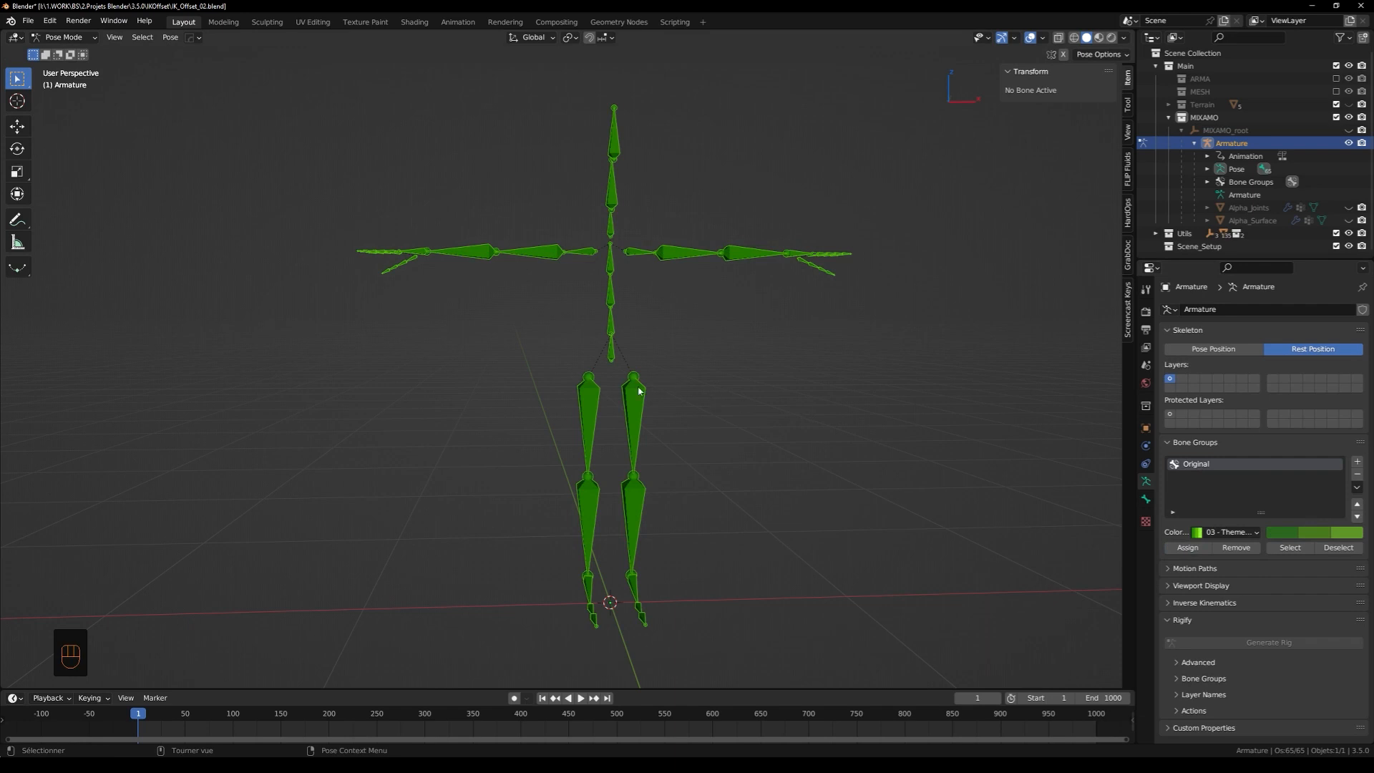
In Edit Mode, duplicate the left thigh, shin and foot bones in place and move the copies to the second row's first bone layer
{"action": "middle_click_drag", "start_coordinate": [639, 389], "coordinate": [610, 389]}
{"action": "key", "text": "Tab"}
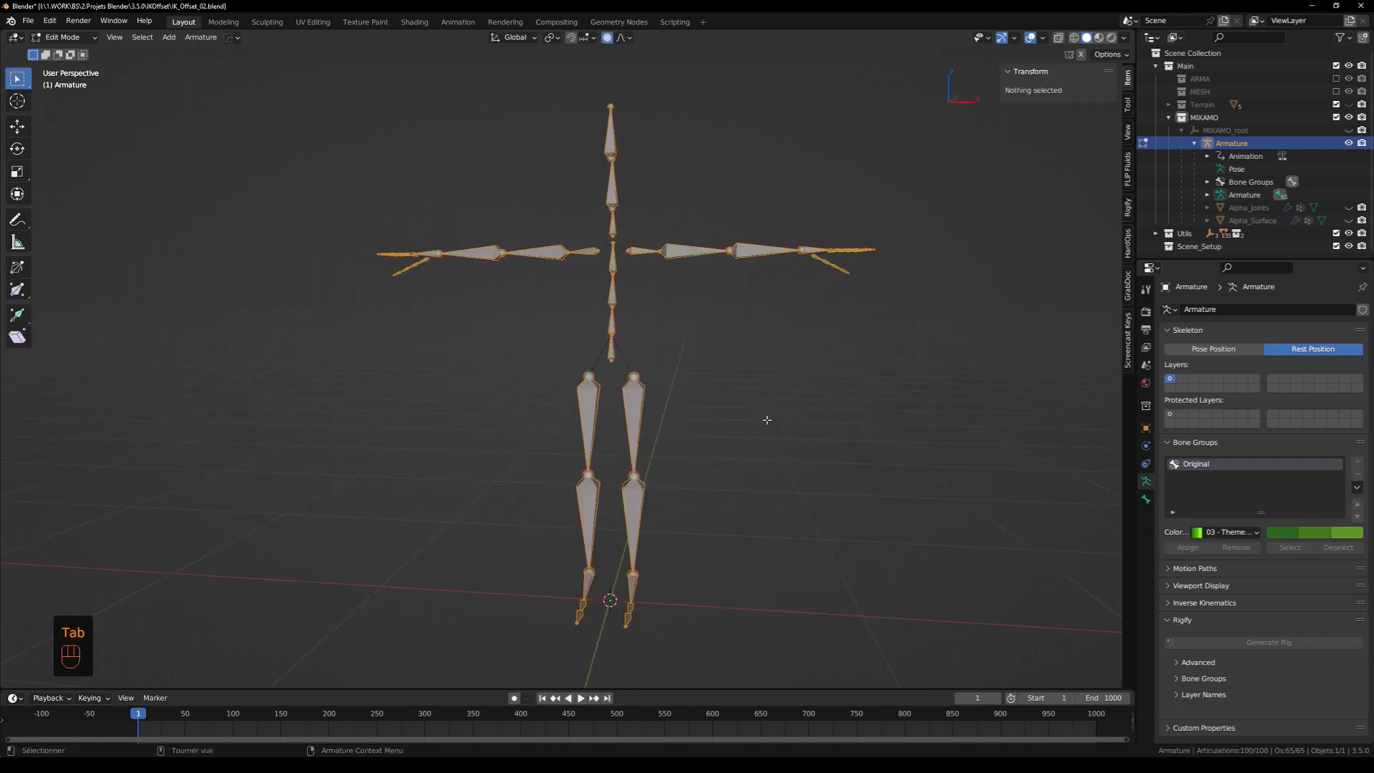
{"action": "key", "text": "a"}
{"action": "scroll", "coordinate": [684, 421], "scroll_direction": "up", "scroll_amount": 3}
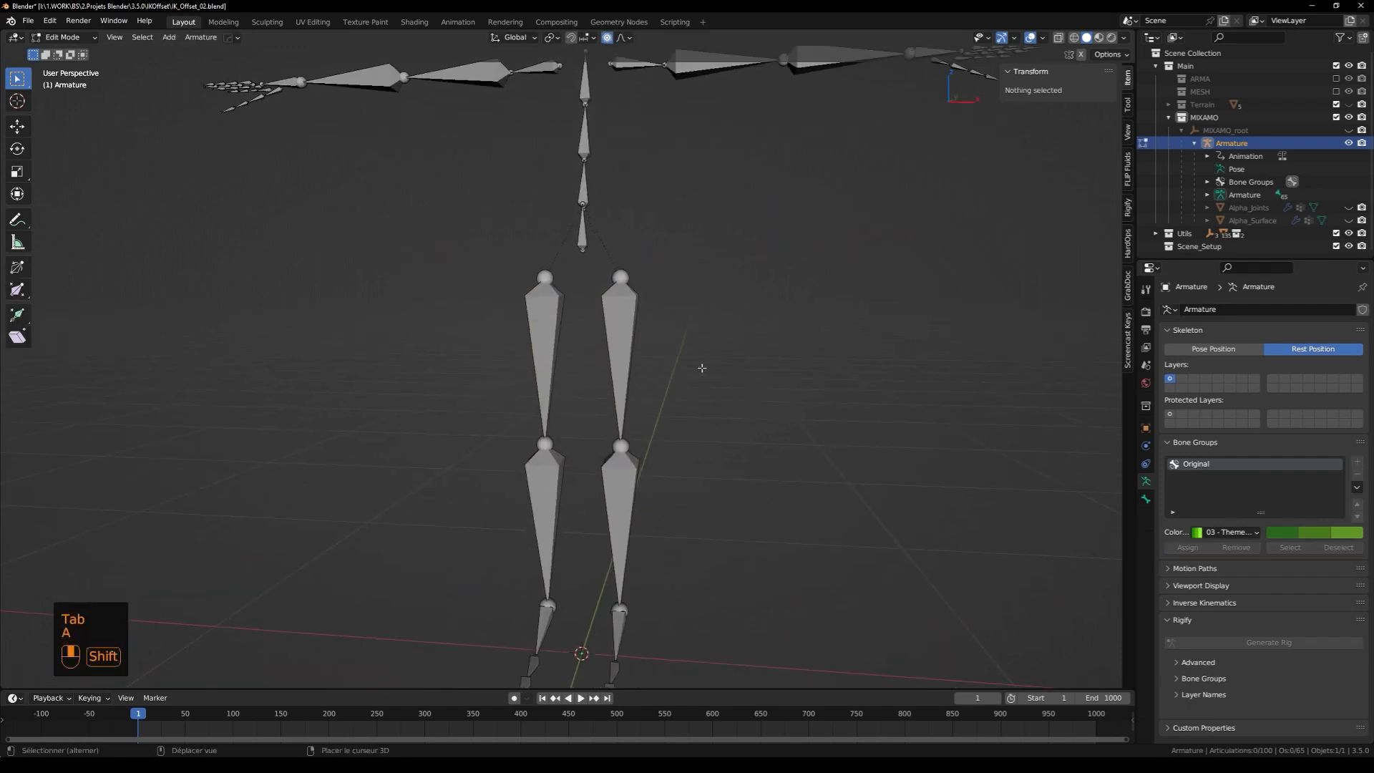
{"action": "left_click", "coordinate": [623, 335]}
{"action": "left_click", "coordinate": [620, 515], "text": "shift"}
{"action": "left_click", "coordinate": [616, 626], "text": "shift"}
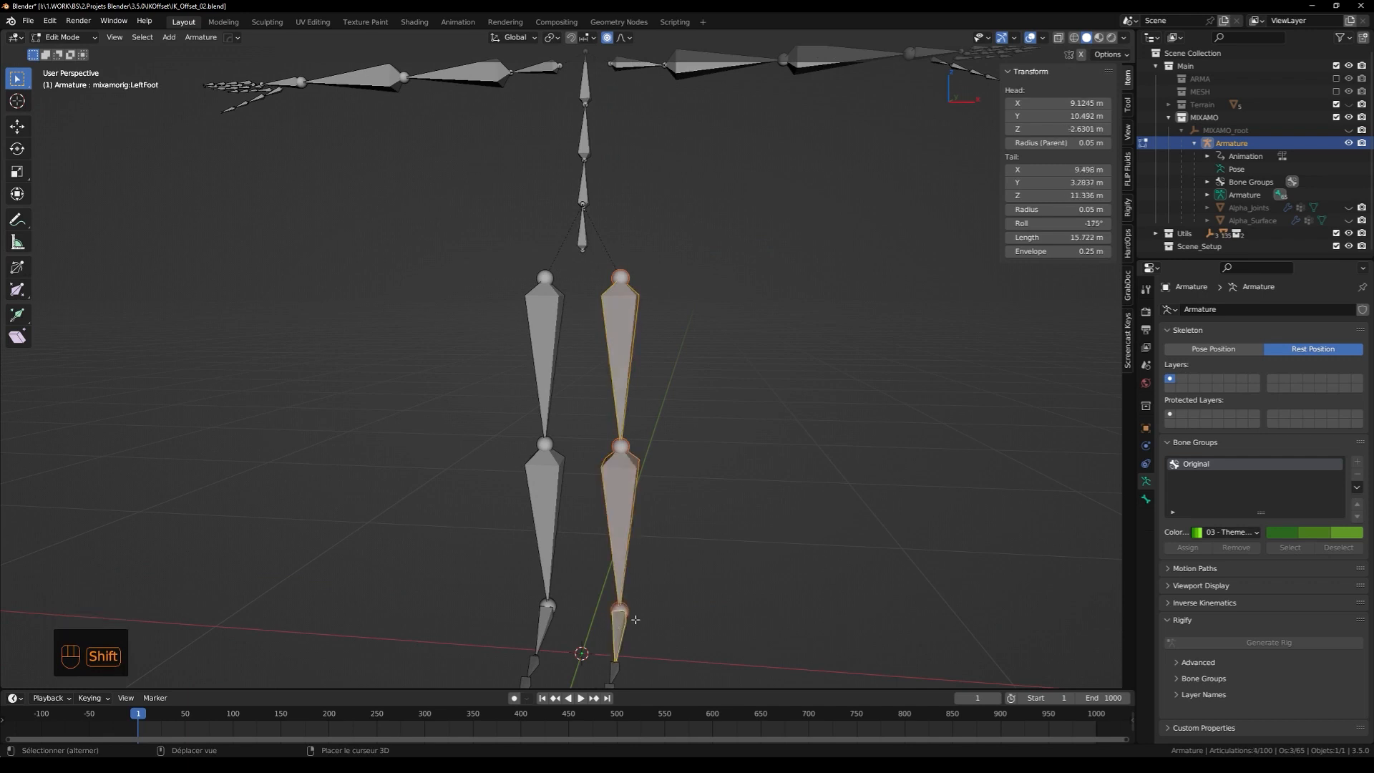
{"action": "middle_click_drag", "start_coordinate": [617, 626], "coordinate": [721, 472]}
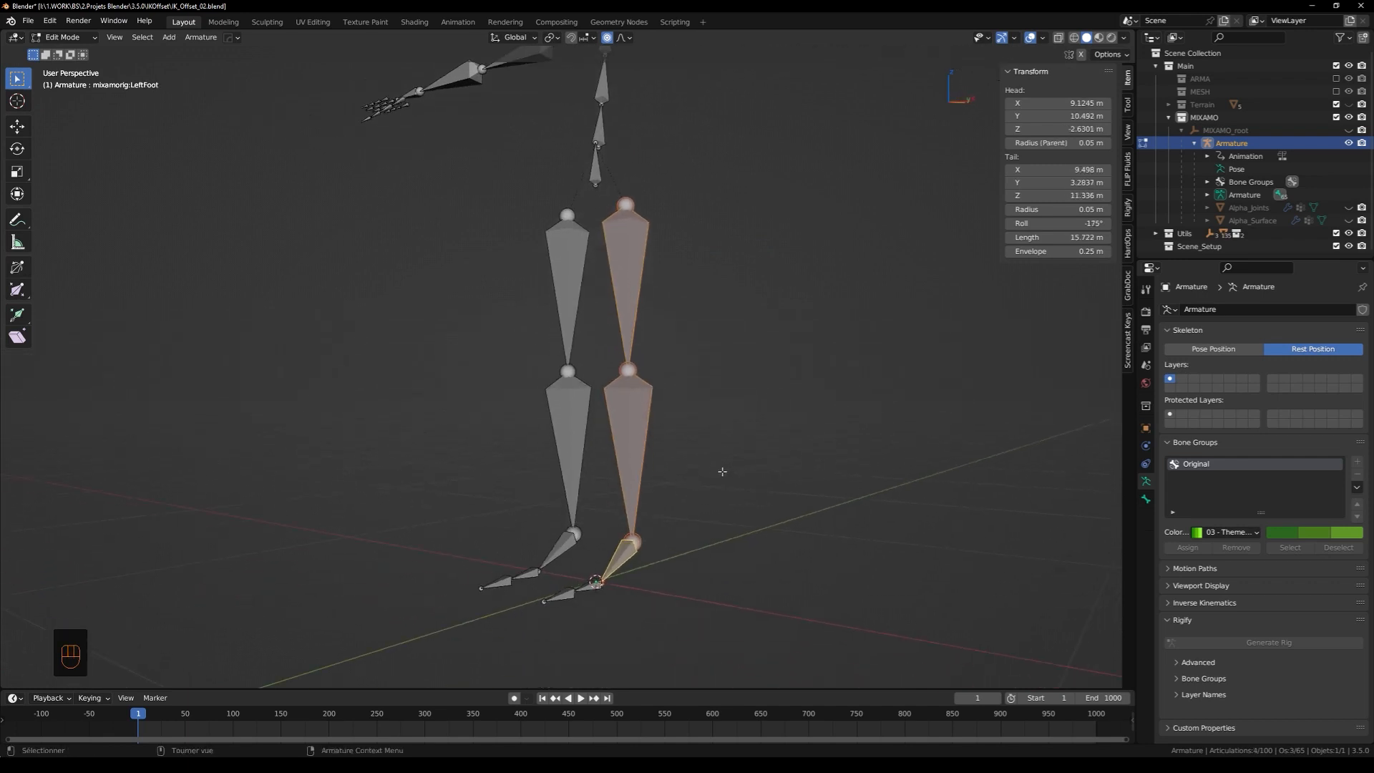
{"action": "key", "text": "shift+d"}
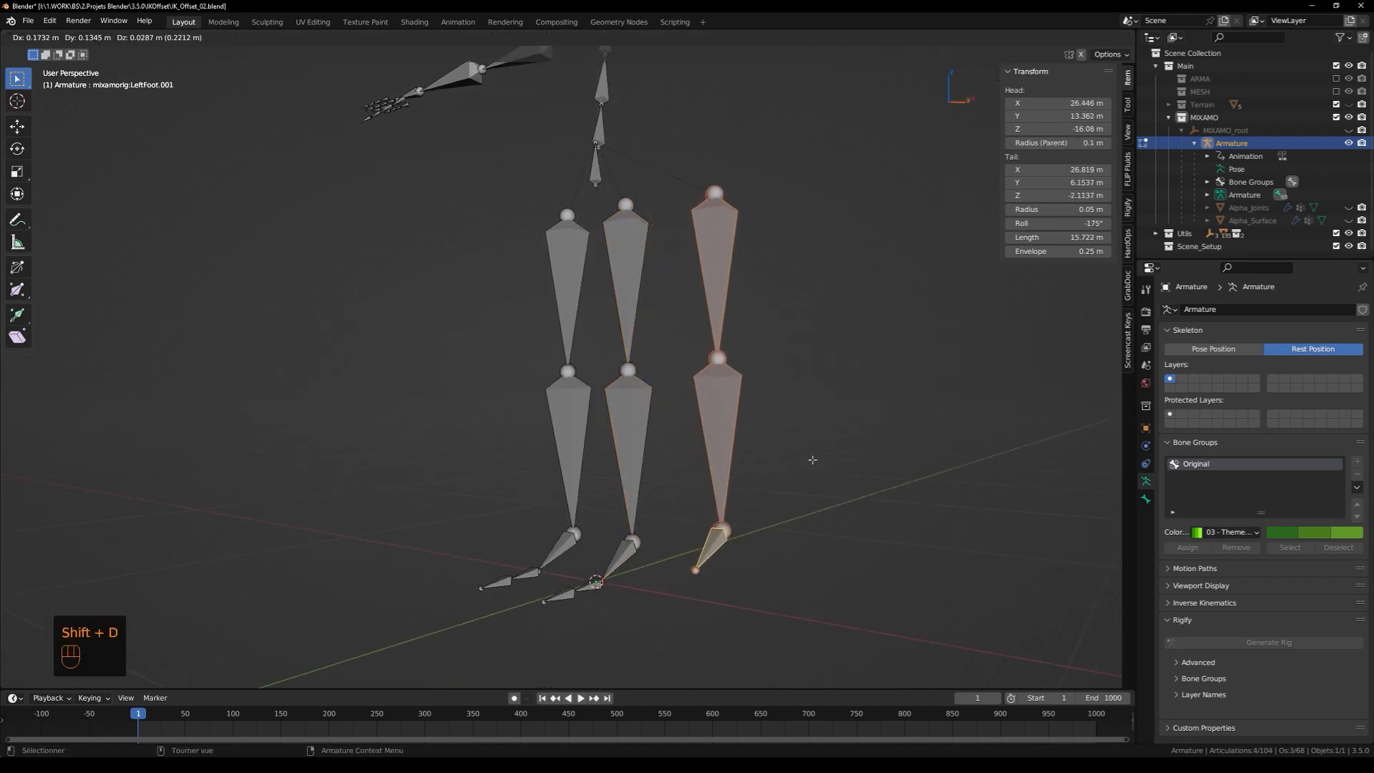
{"action": "right_click", "coordinate": [726, 436]}
{"action": "key", "text": "m"}
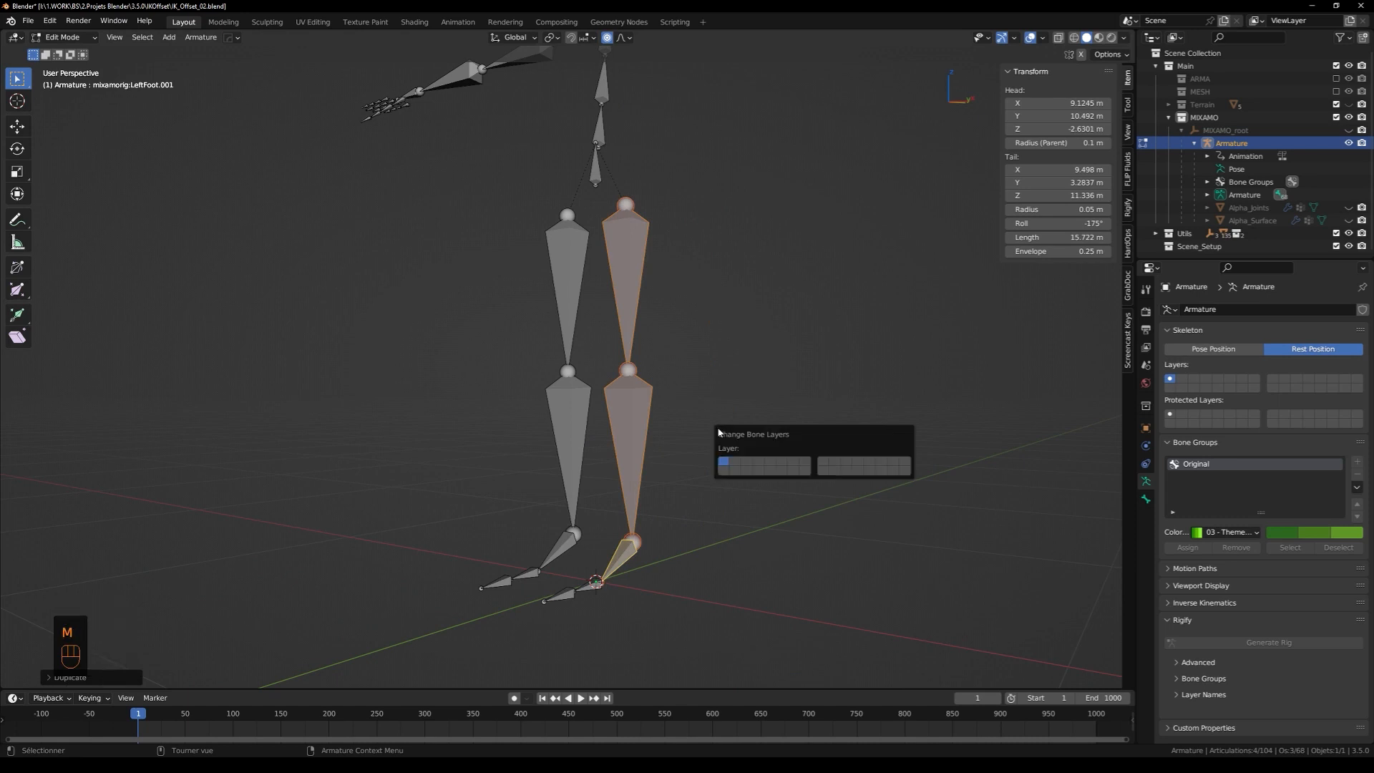
{"action": "left_click", "coordinate": [724, 470]}
Duplicate the right thigh, shin and foot bones in place and move the copies to the second row's first bone layer
{"action": "left_click", "coordinate": [567, 275], "text": "shift"}
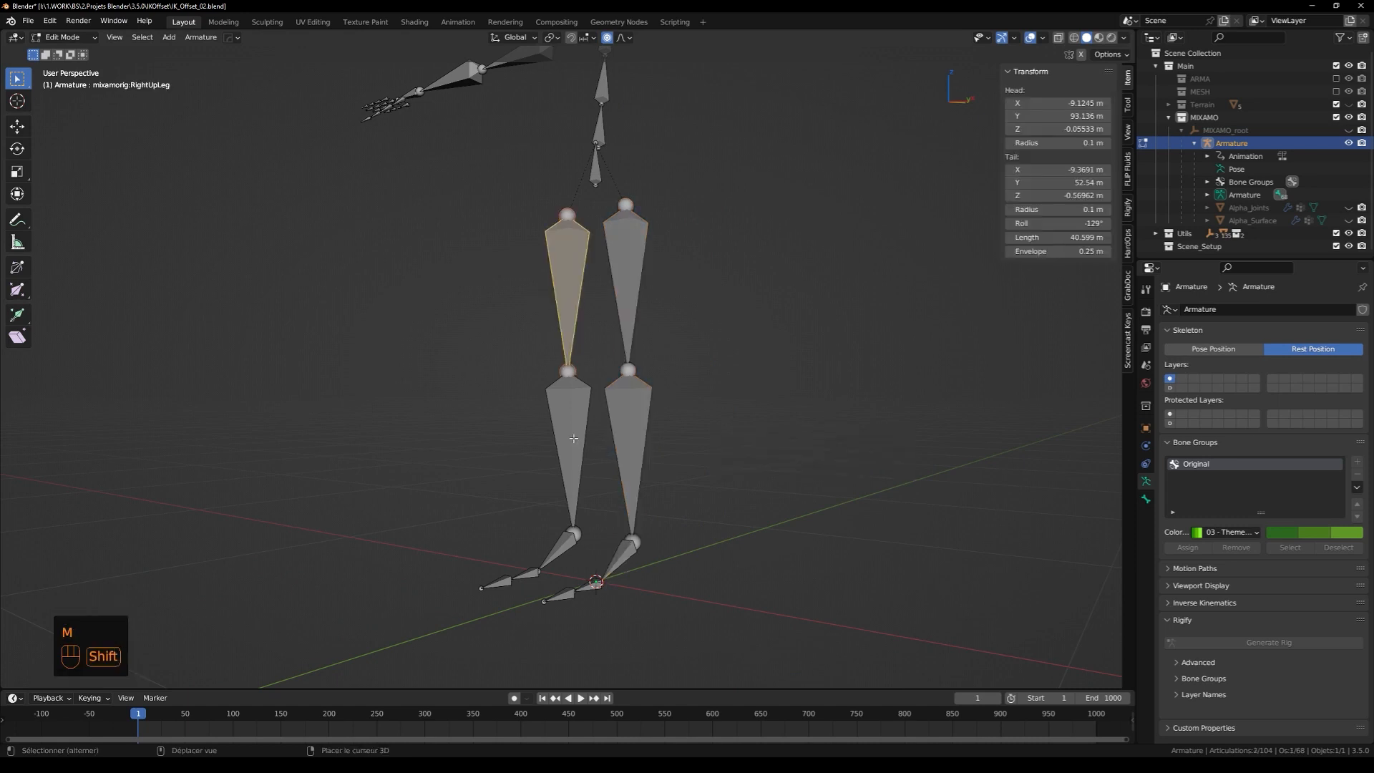
{"action": "left_click", "coordinate": [569, 444], "text": "shift"}
{"action": "left_click", "coordinate": [562, 550], "text": "shift"}
{"action": "key", "text": "shift+d"}
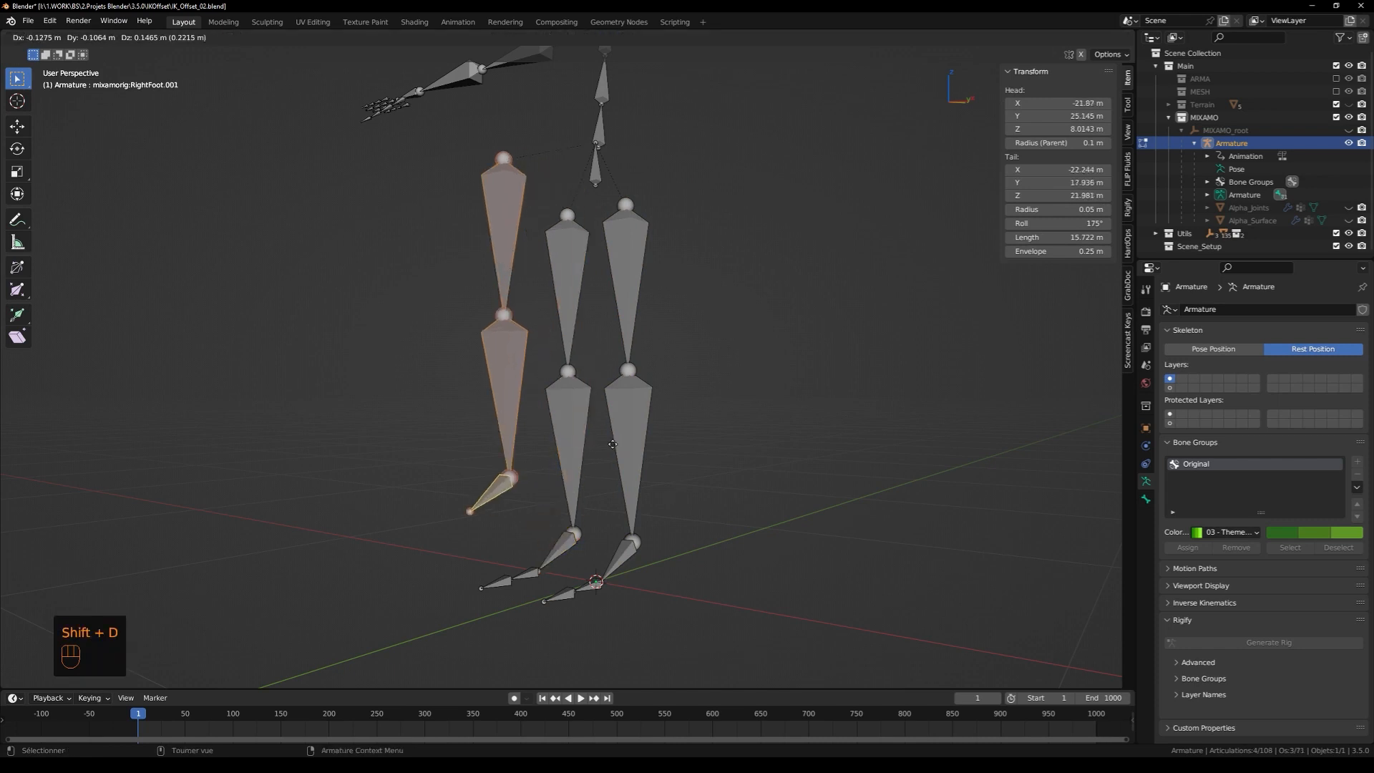
{"action": "right_click", "coordinate": [614, 445]}
{"action": "key", "text": "m"}
{"action": "left_click", "coordinate": [622, 487]}
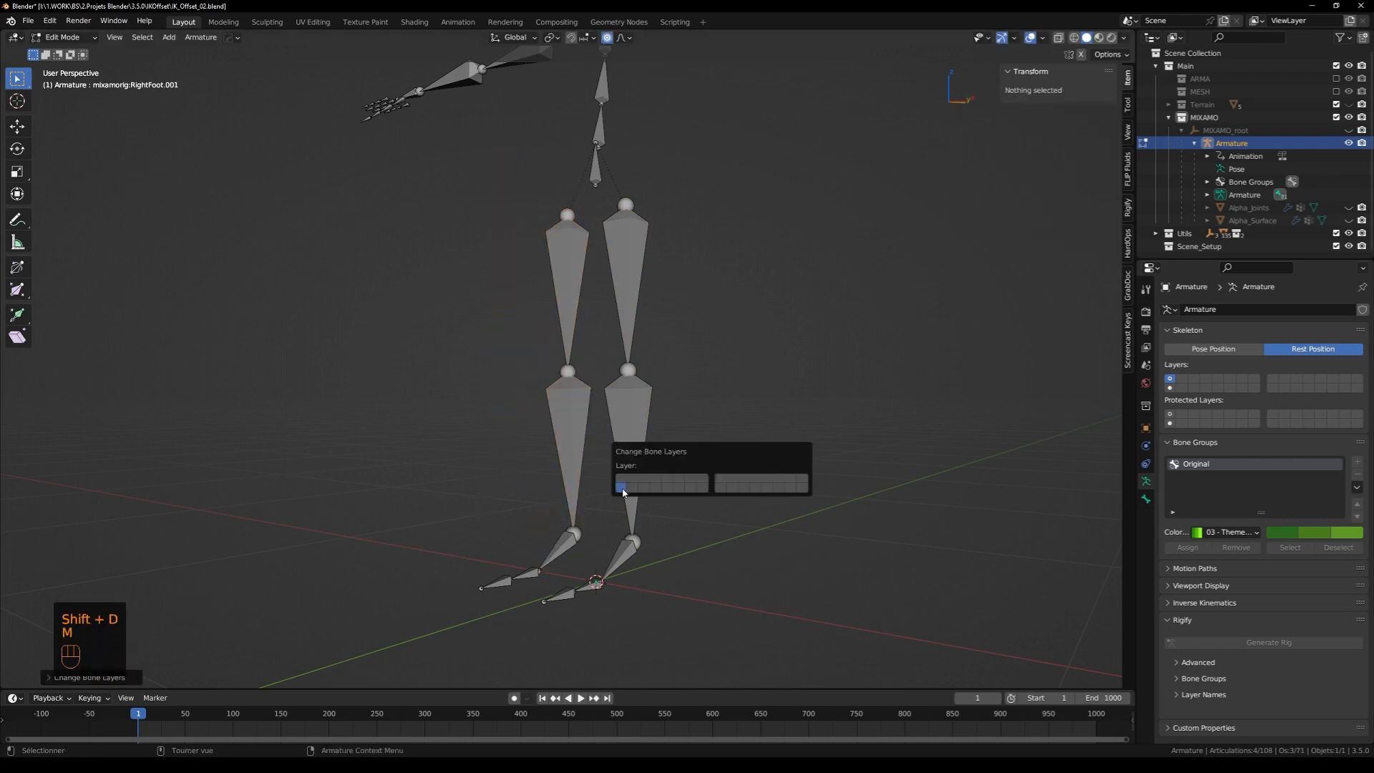
Duplicate the hips bone in place and move the copy to the same bone layer as the leg copies
{"action": "middle_click_drag", "start_coordinate": [606, 189], "coordinate": [631, 257], "text": "shift"}
{"action": "left_click", "coordinate": [629, 257]}
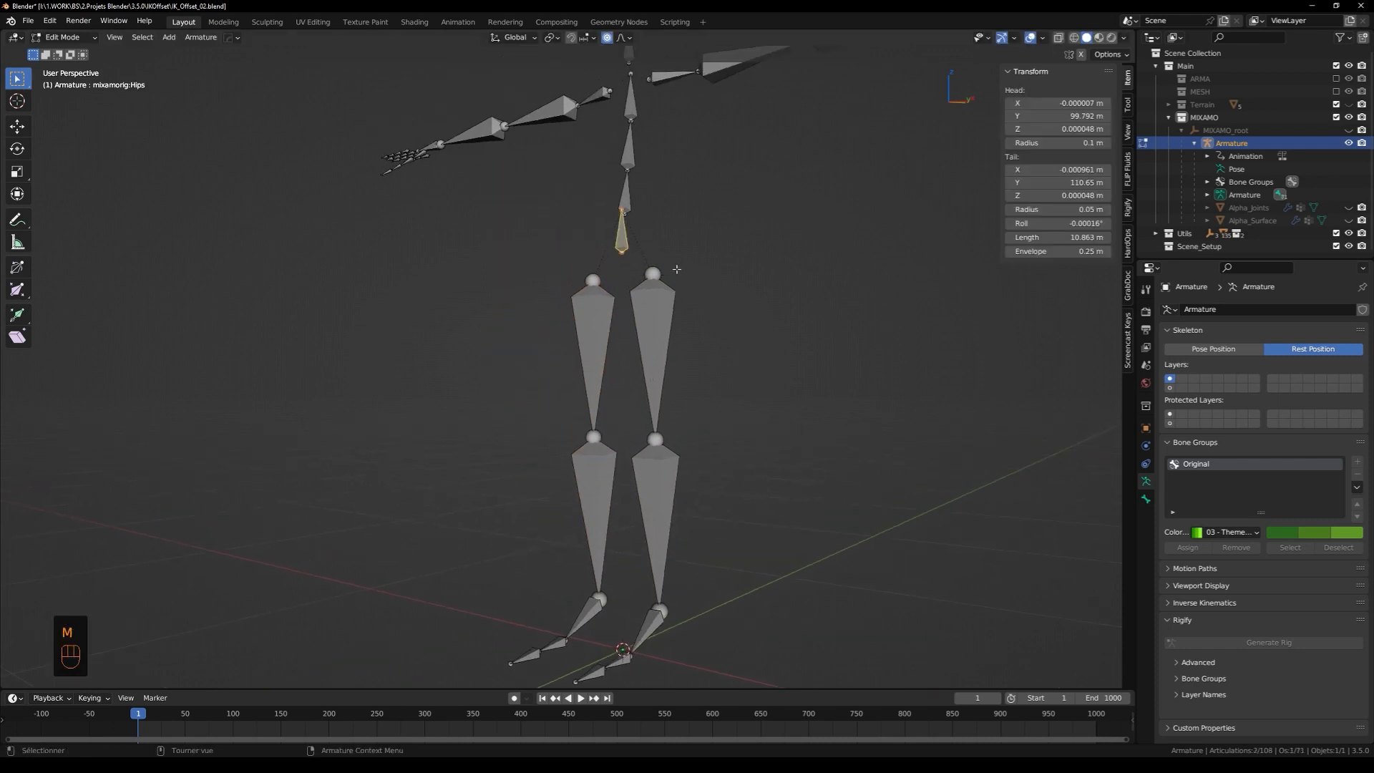
{"action": "key", "text": "shift+d"}
{"action": "right_click", "coordinate": [728, 278]}
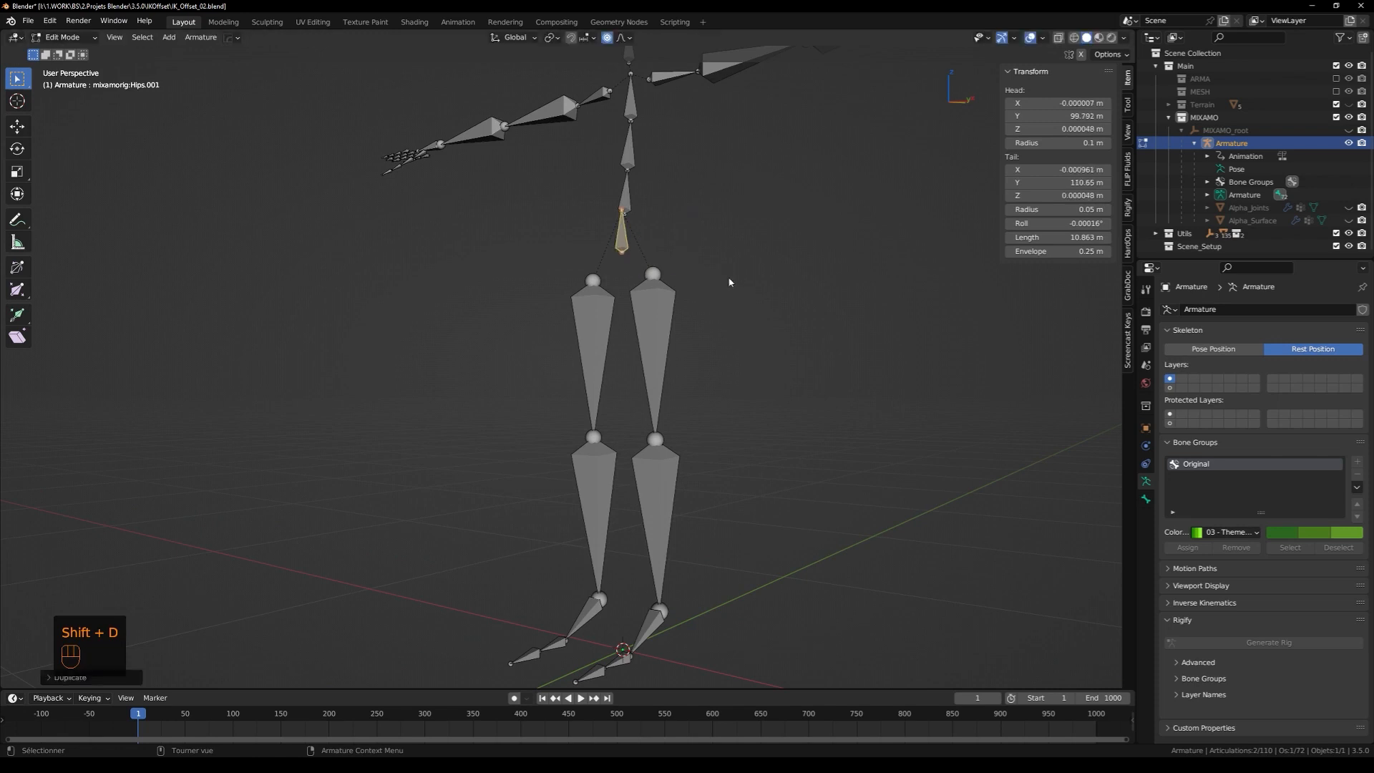
{"action": "key", "text": "m"}
{"action": "left_click", "coordinate": [744, 316]}
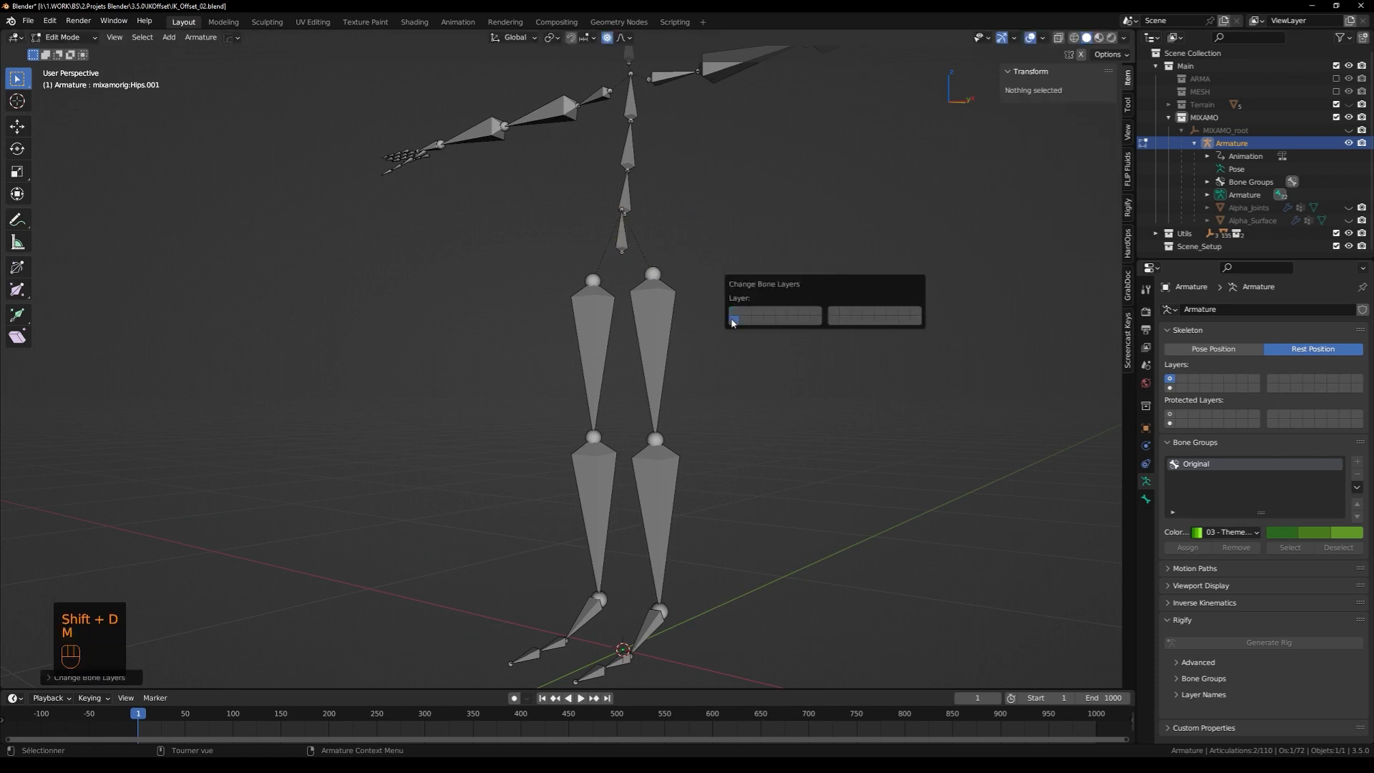
Show only the bone layer holding the copies and rename the duplicated hips bone as torso
{"action": "left_click", "coordinate": [1169, 387]}
{"action": "middle_click_drag", "start_coordinate": [734, 369], "coordinate": [707, 434], "text": "shift"}
{"action": "scroll", "coordinate": [742, 401], "scroll_direction": "up", "scroll_amount": 2}
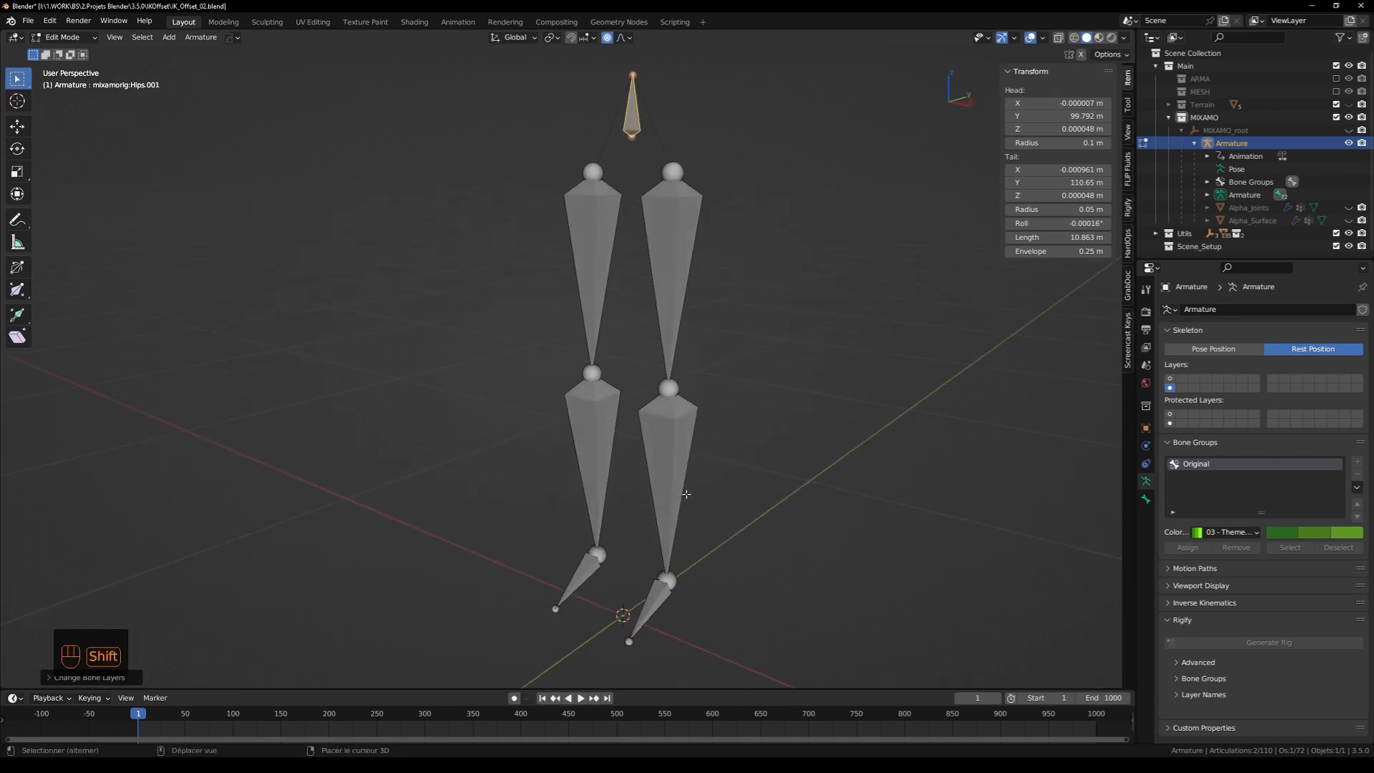
{"action": "middle_click_drag", "start_coordinate": [685, 494], "coordinate": [714, 352]}
{"action": "key", "text": "F2"}
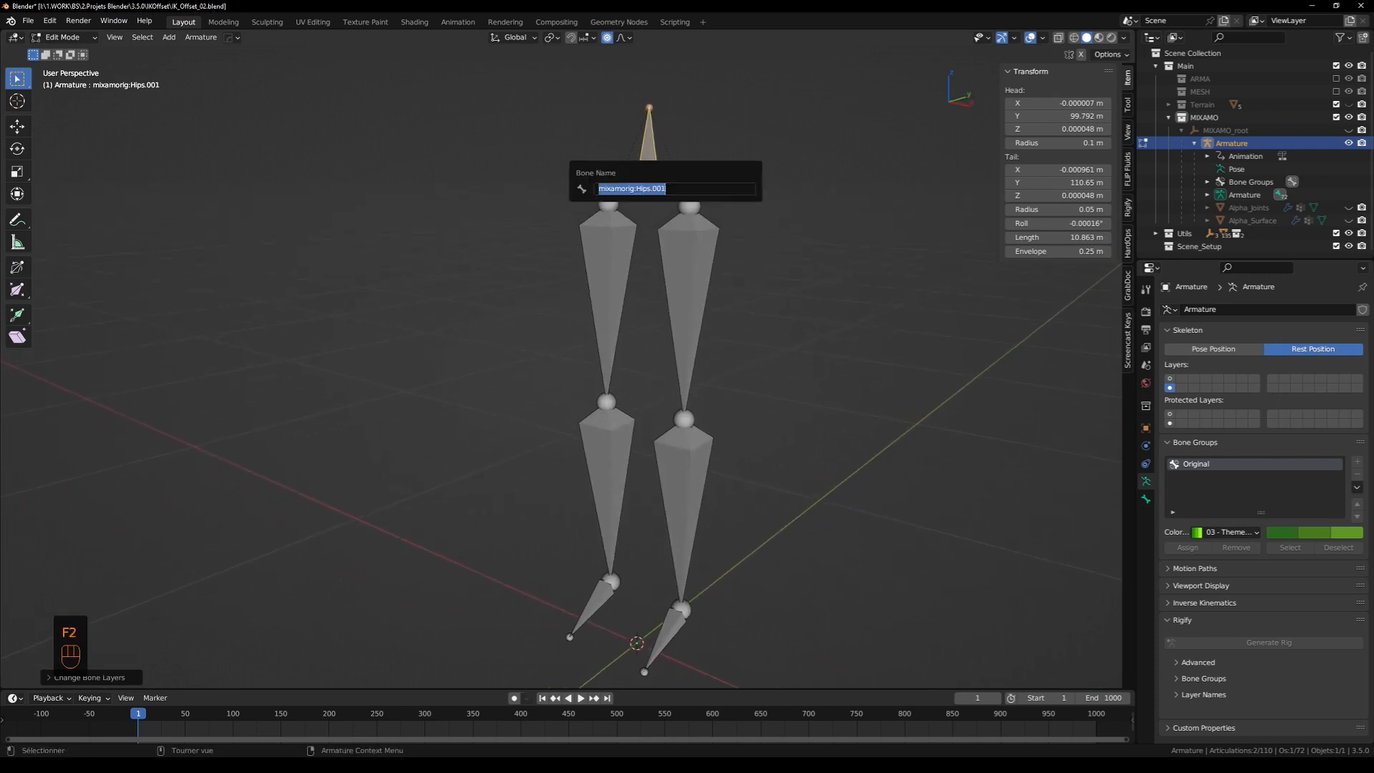
{"action": "type", "text": "torso"}
{"action": "key", "text": "Return"}
Clear the parent of both duplicated foot bones so they are detached from the shins
{"action": "scroll", "coordinate": [667, 189], "scroll_direction": "down", "scroll_amount": 1}
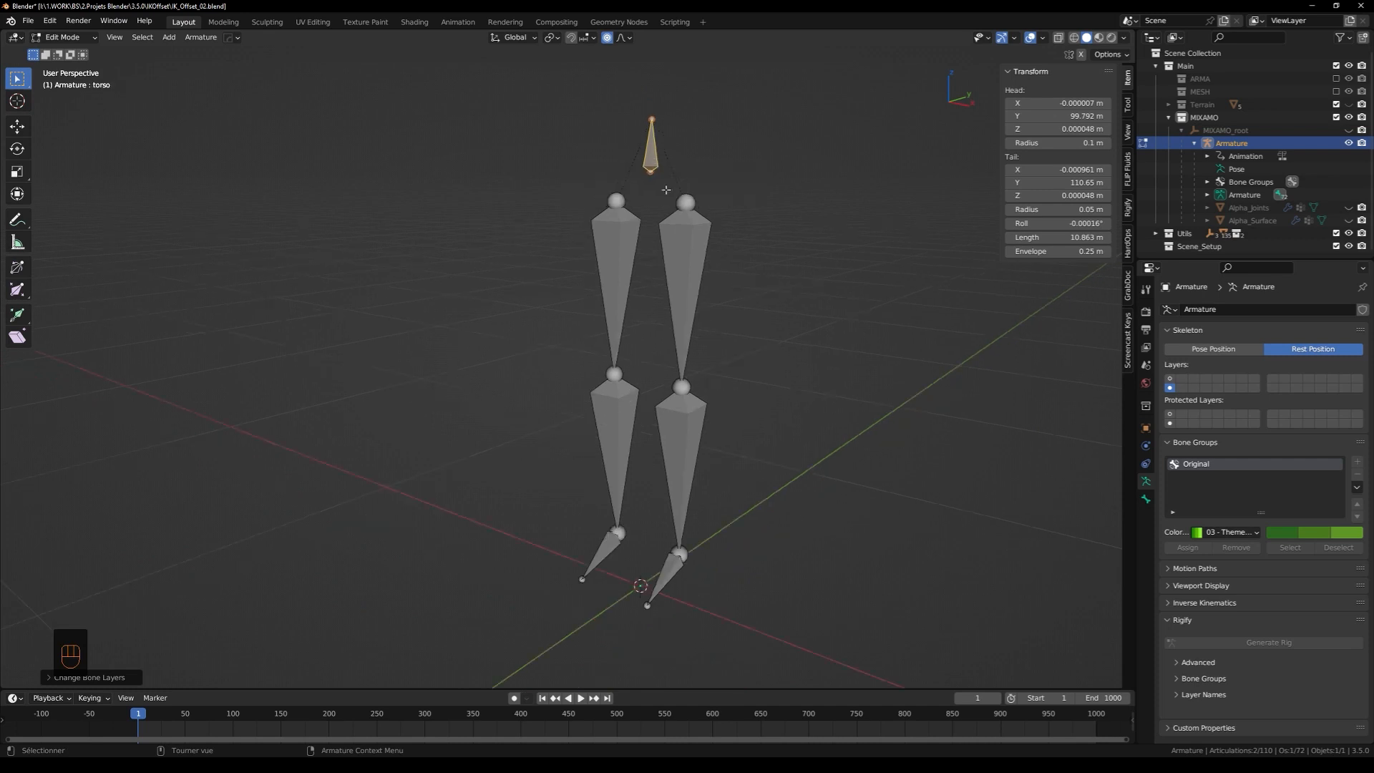
{"action": "middle_click_drag", "start_coordinate": [699, 273], "coordinate": [684, 234]}
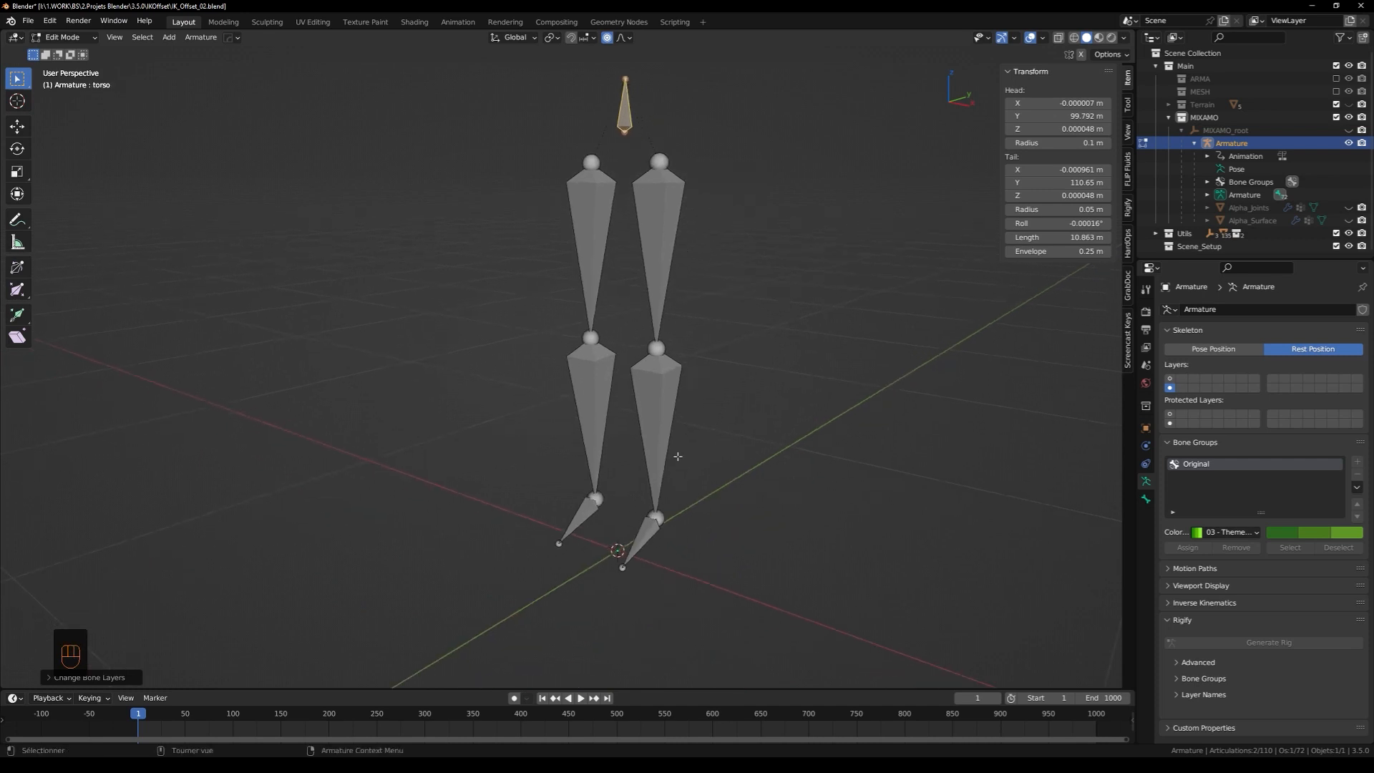
{"action": "left_click", "coordinate": [649, 240]}
{"action": "left_click", "coordinate": [656, 437]}
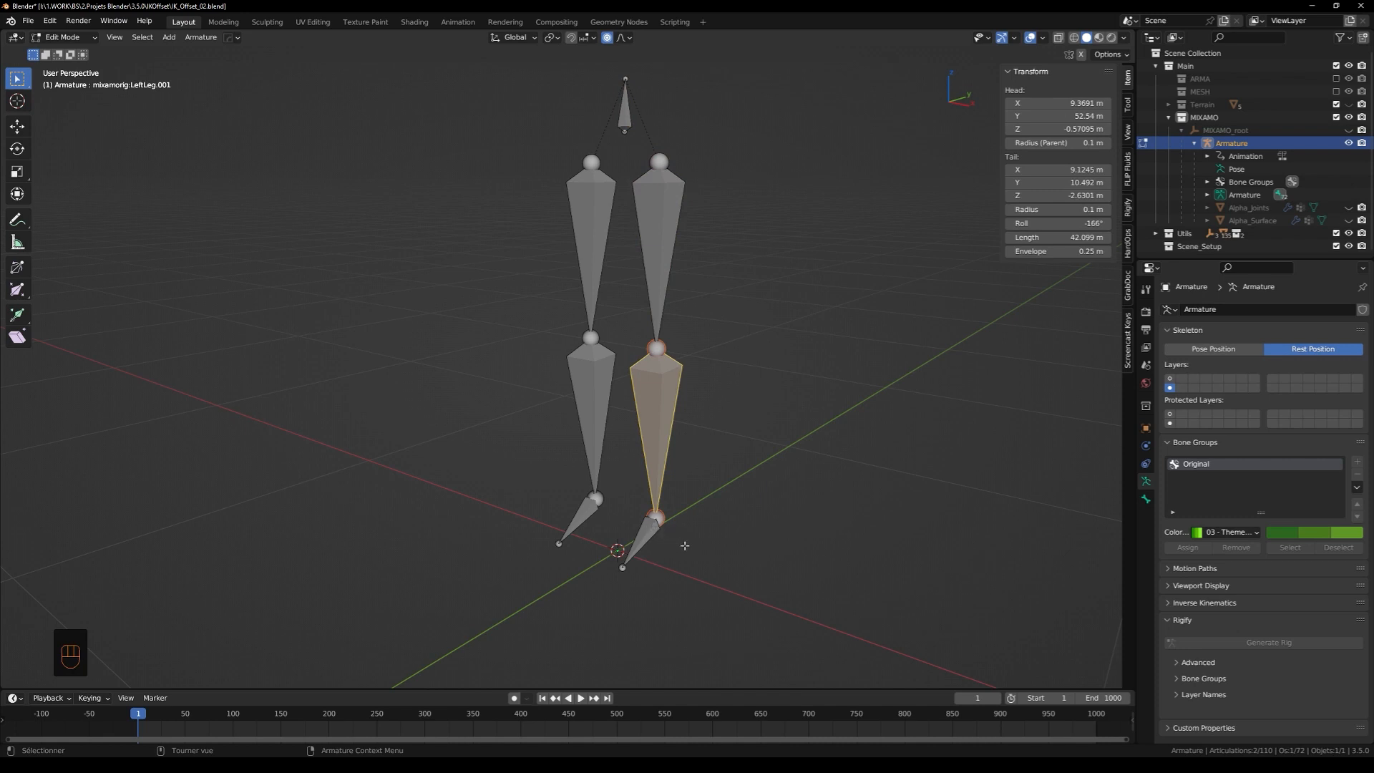
{"action": "left_click", "coordinate": [647, 530]}
{"action": "middle_click_drag", "start_coordinate": [731, 502], "coordinate": [669, 482]}
{"action": "scroll", "coordinate": [678, 501], "scroll_direction": "up", "scroll_amount": 2}
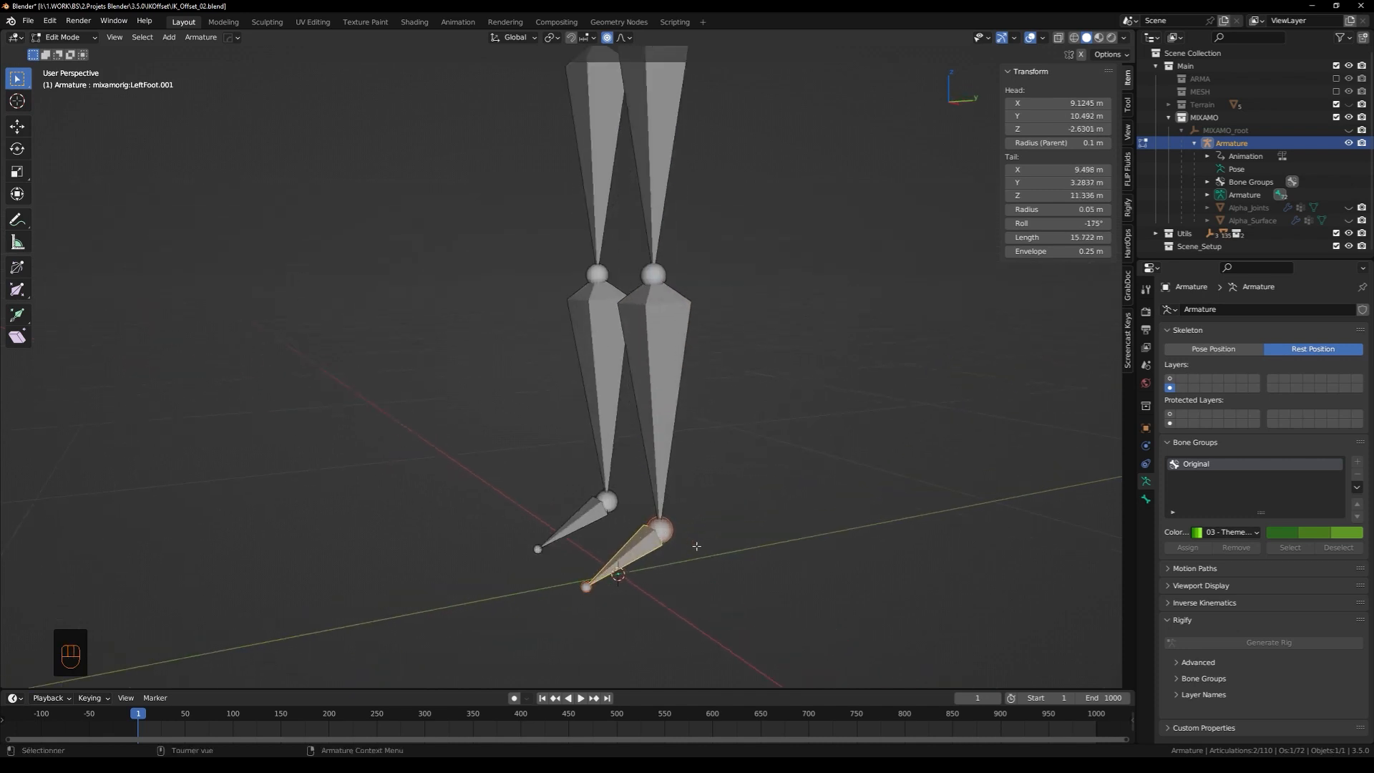
{"action": "middle_click_drag", "start_coordinate": [696, 546], "coordinate": [529, 523], "text": "shift"}
{"action": "left_click", "coordinate": [513, 510], "text": "shift"}
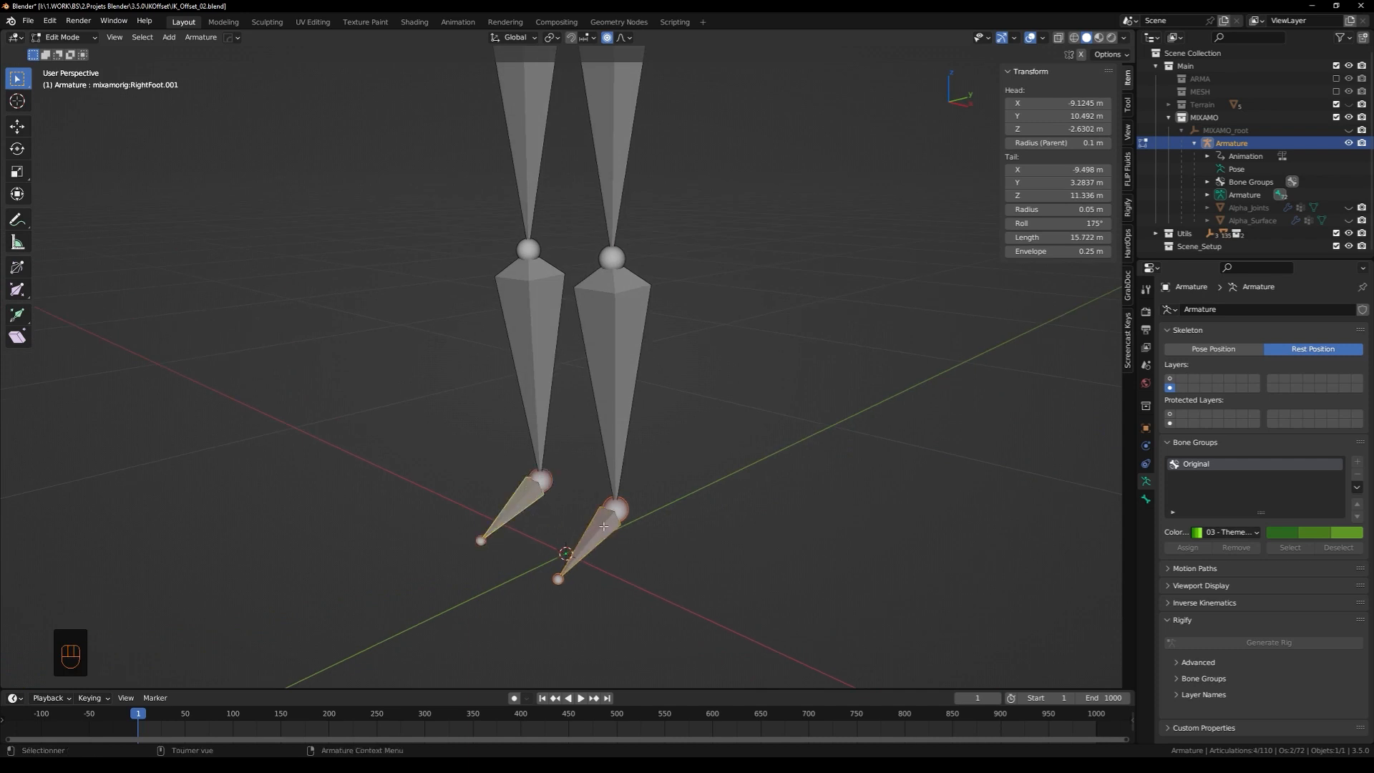
{"action": "key", "text": "alt+p"}
{"action": "left_click", "coordinate": [573, 526]}
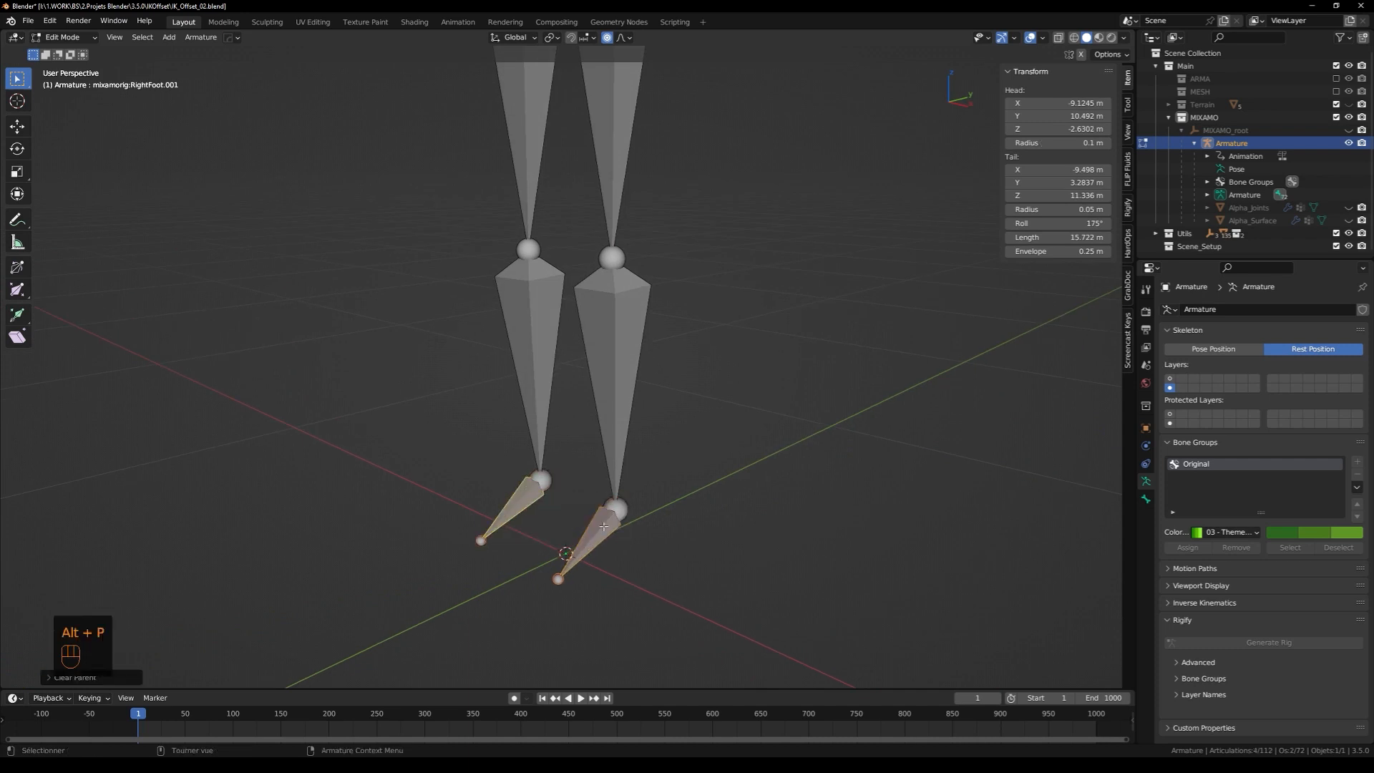
Rename the duplicated left foot bone as ik.l
{"action": "left_click", "coordinate": [513, 509]}
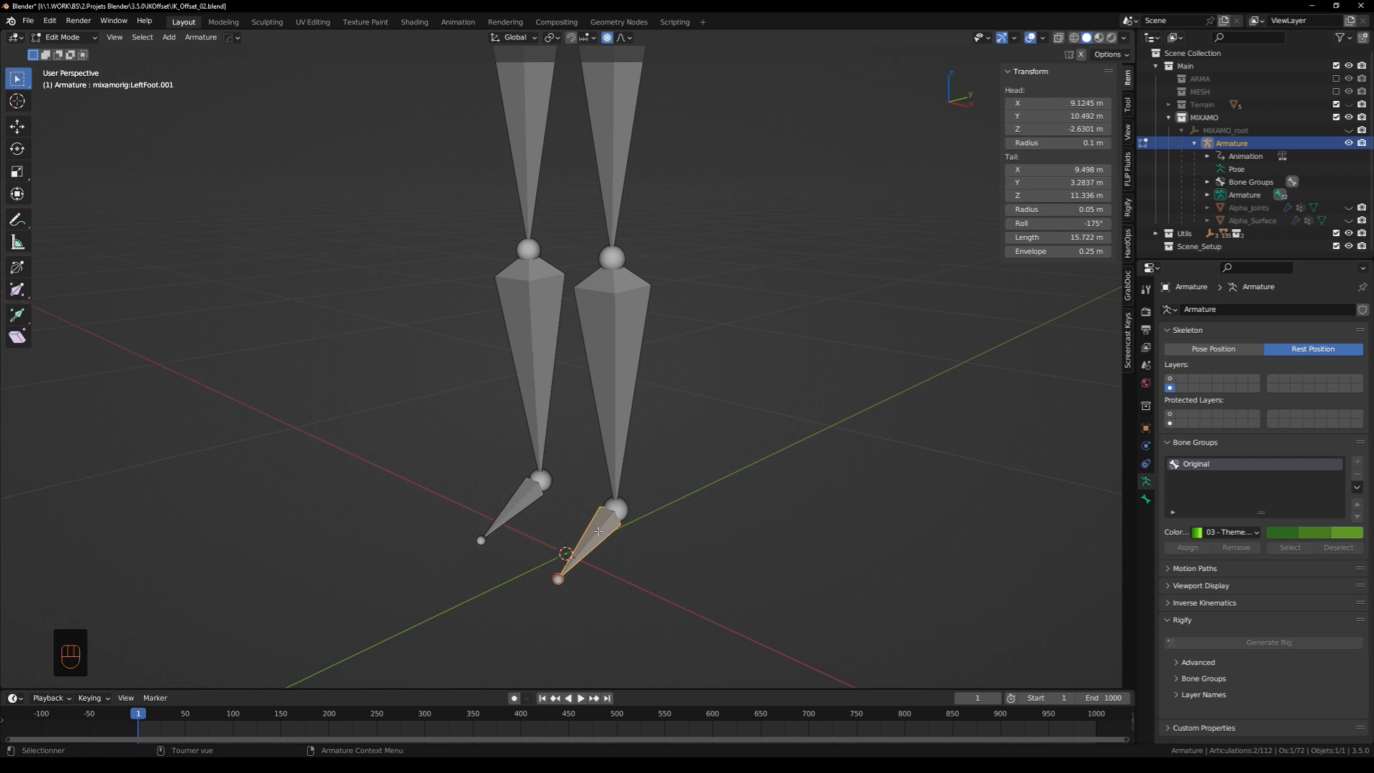
{"action": "key", "text": "F2"}
{"action": "type", "text": "IK"}
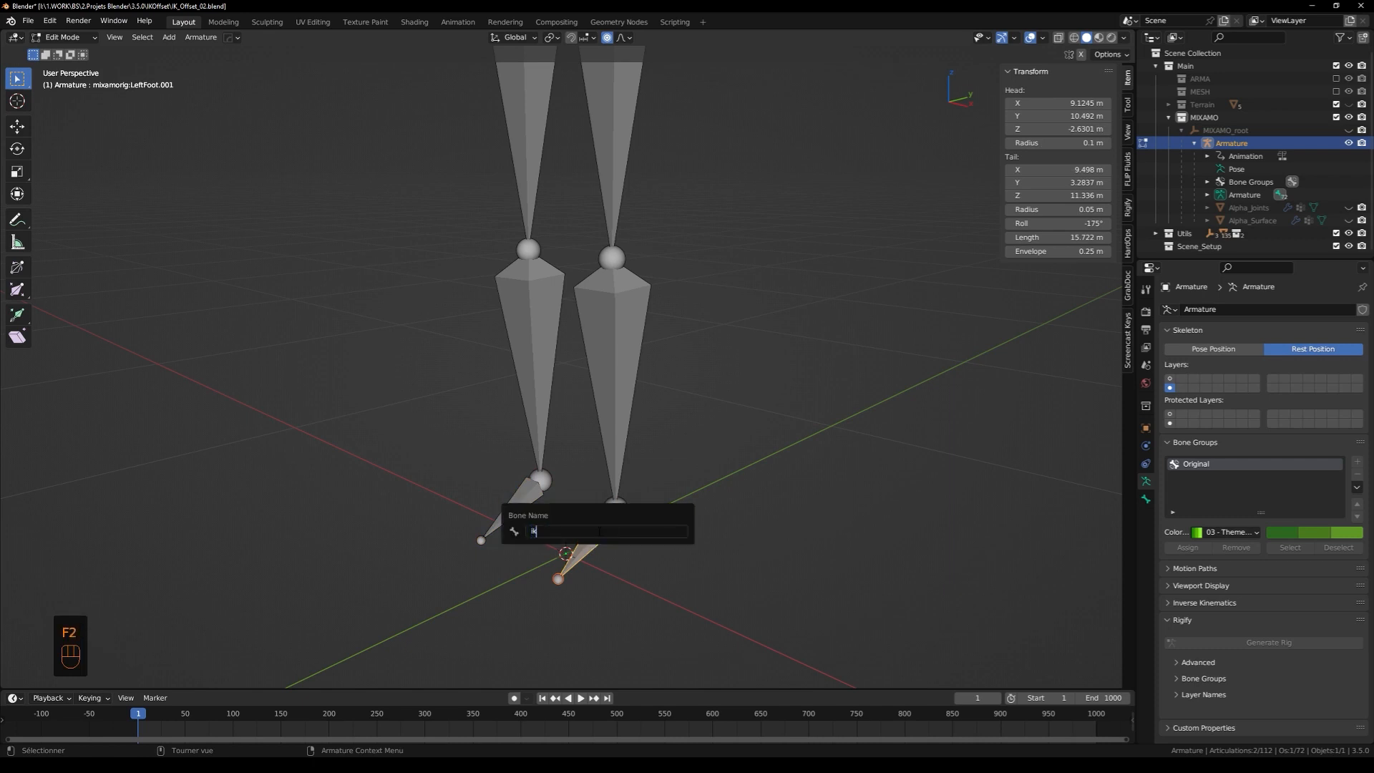
{"action": "type", "text": ".l"}
{"action": "key", "text": "Return"}
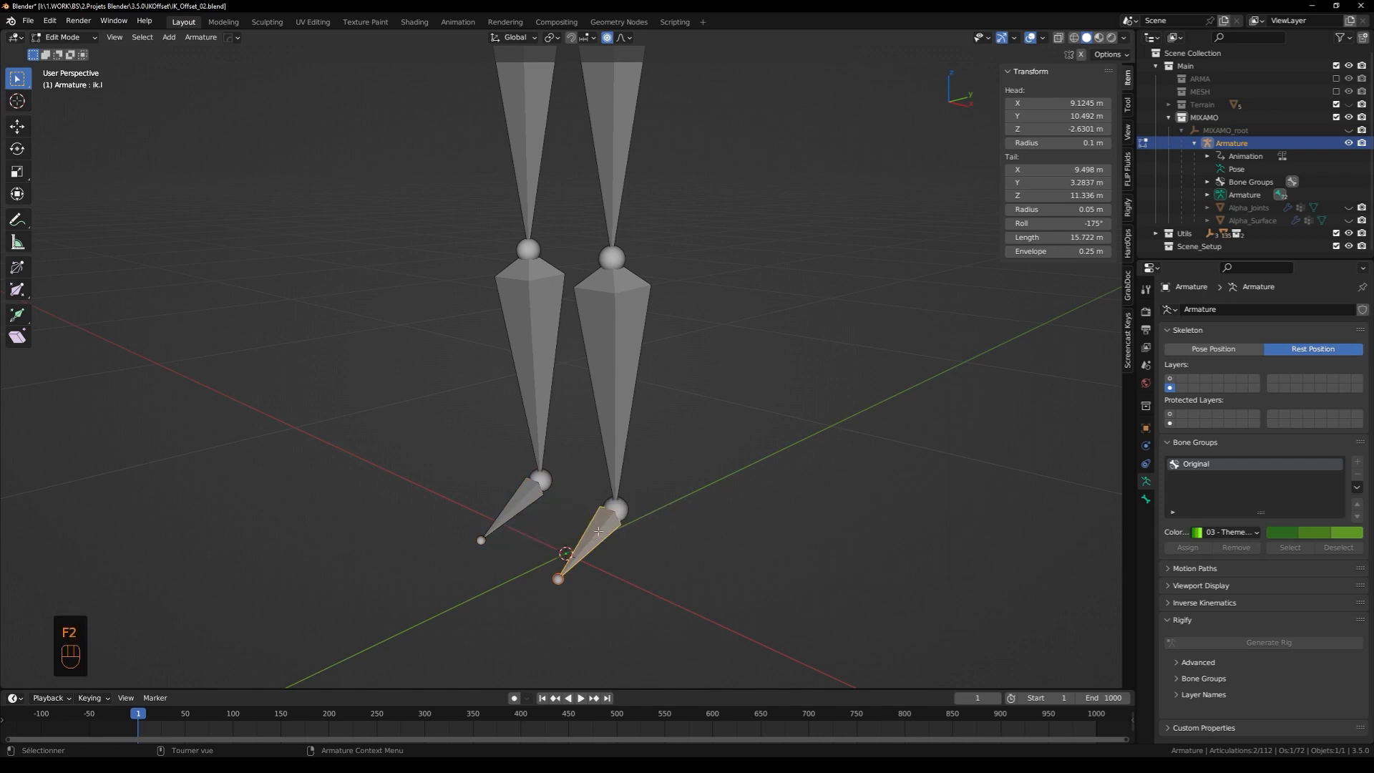
Rename the duplicated right foot bone as ik.r
{"action": "left_click", "coordinate": [545, 501]}
{"action": "key", "text": "F2"}
{"action": "type", "text": "ik"}
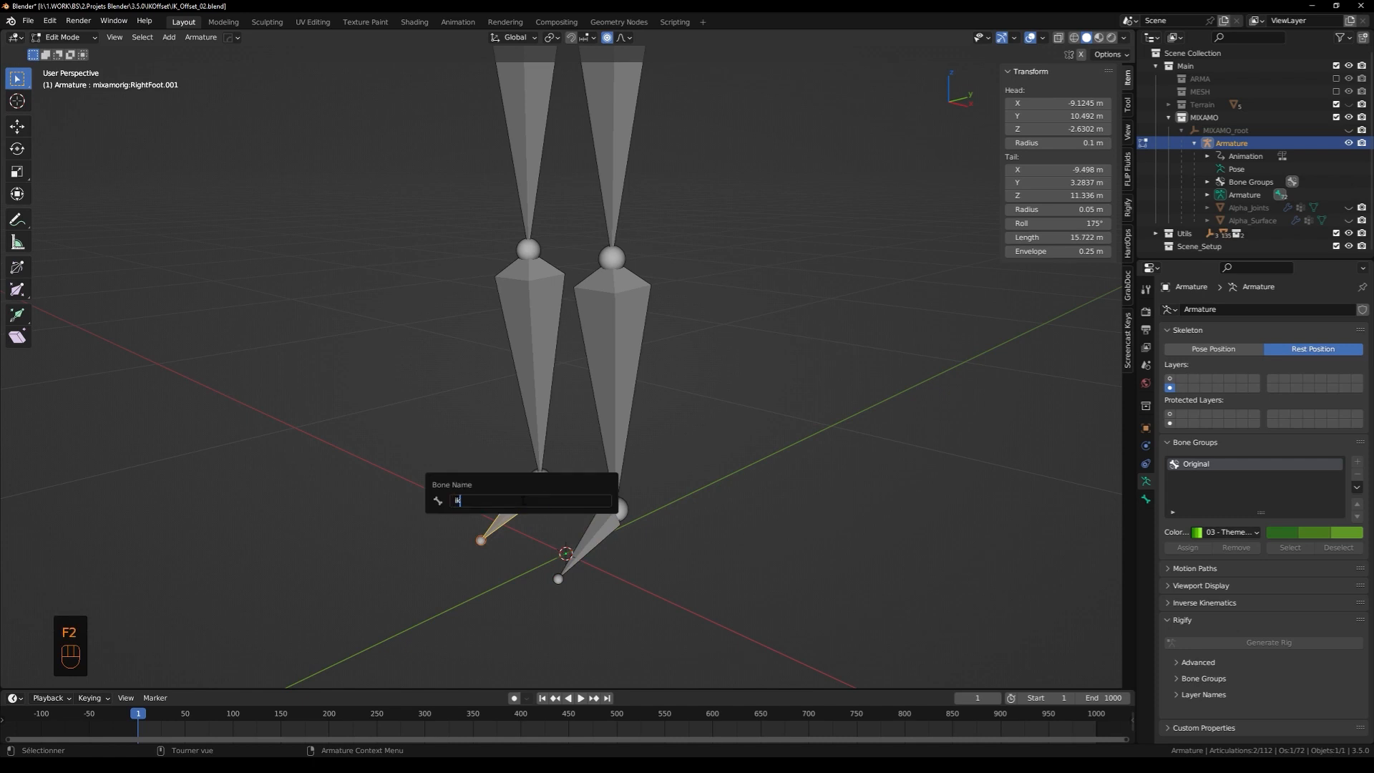
{"action": "type", "text": ".r"}
{"action": "key", "text": "Return"}
Parent both duplicated thigh bones to the torso bone, keeping them in place
{"action": "scroll", "coordinate": [523, 501], "scroll_direction": "down", "scroll_amount": 3}
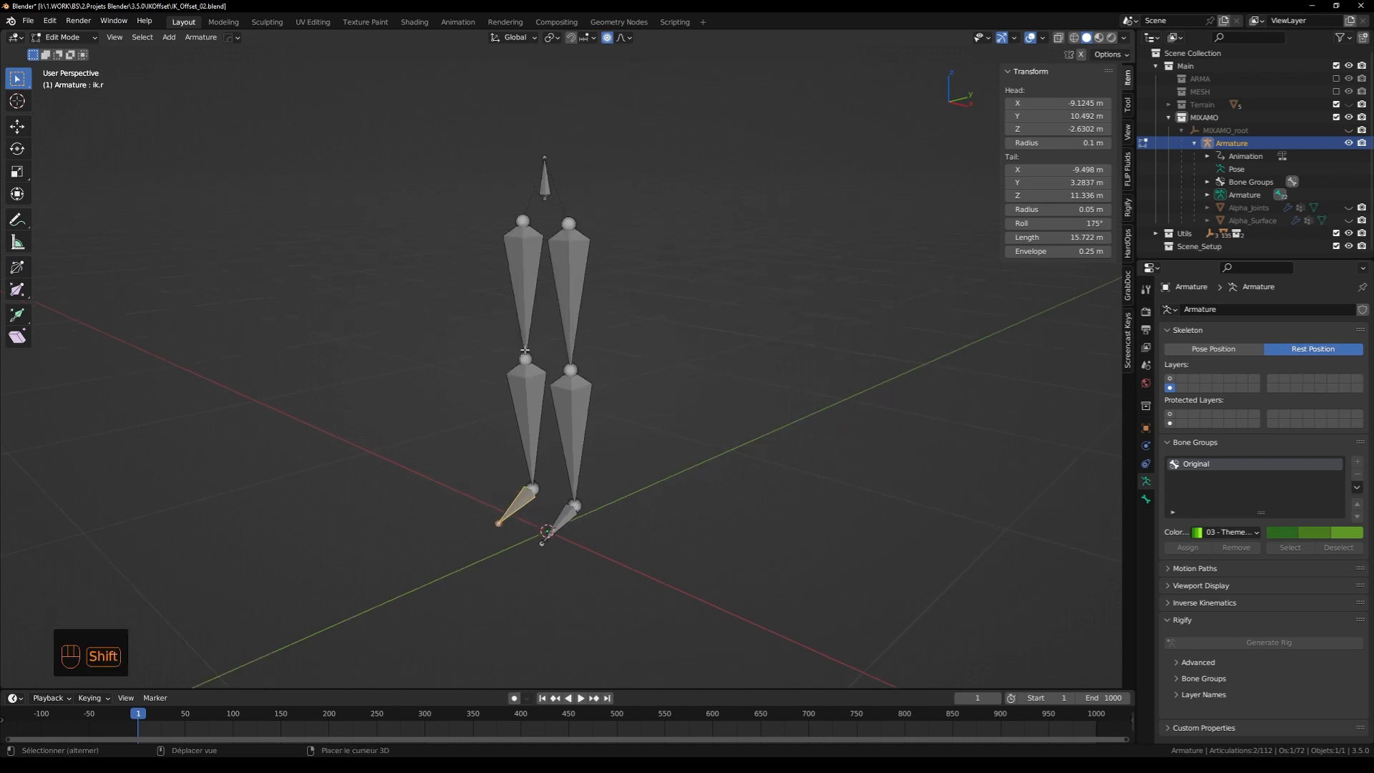
{"action": "middle_click_drag", "start_coordinate": [523, 358], "coordinate": [666, 409], "text": "shift"}
{"action": "scroll", "coordinate": [672, 393], "scroll_direction": "up", "scroll_amount": 1}
{"action": "left_click", "coordinate": [732, 316]}
{"action": "left_click", "coordinate": [672, 314], "text": "shift"}
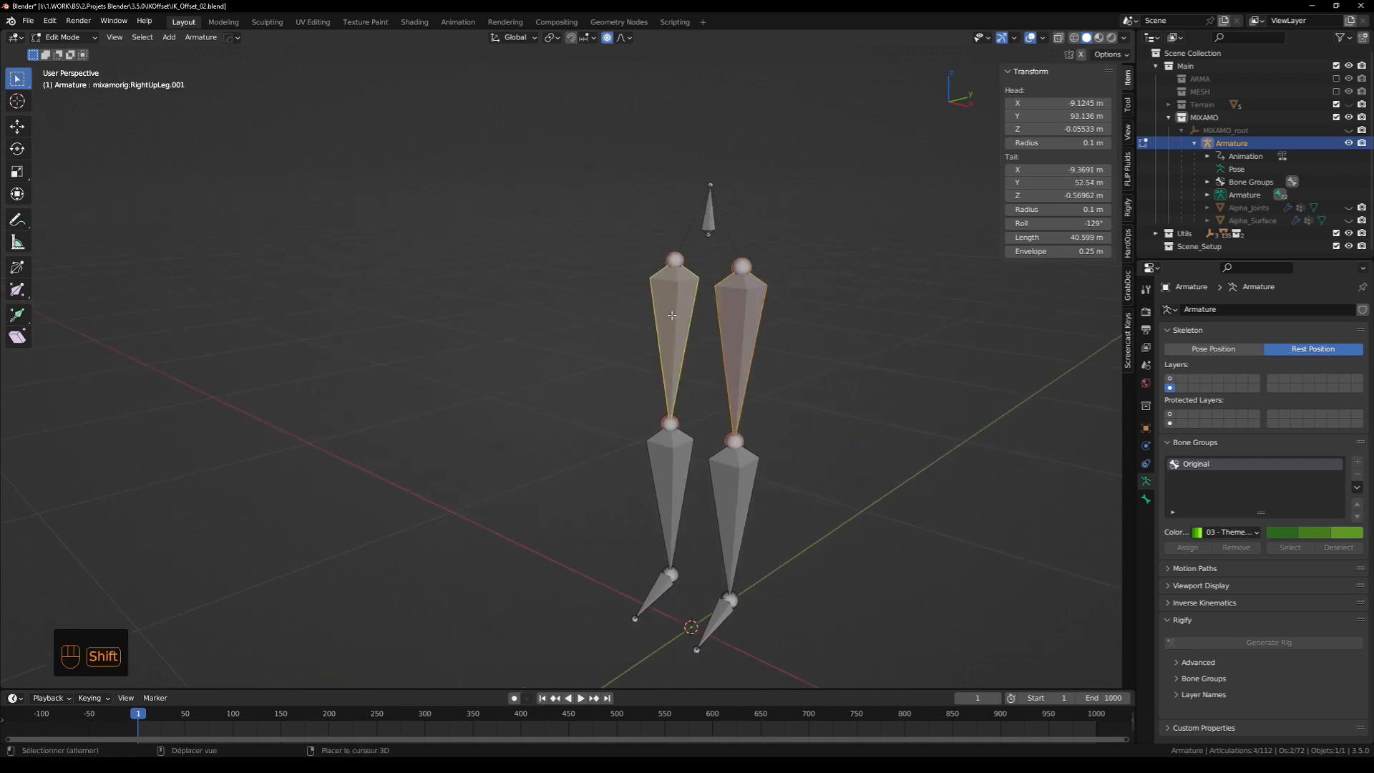
{"action": "left_click", "coordinate": [708, 215], "text": "shift"}
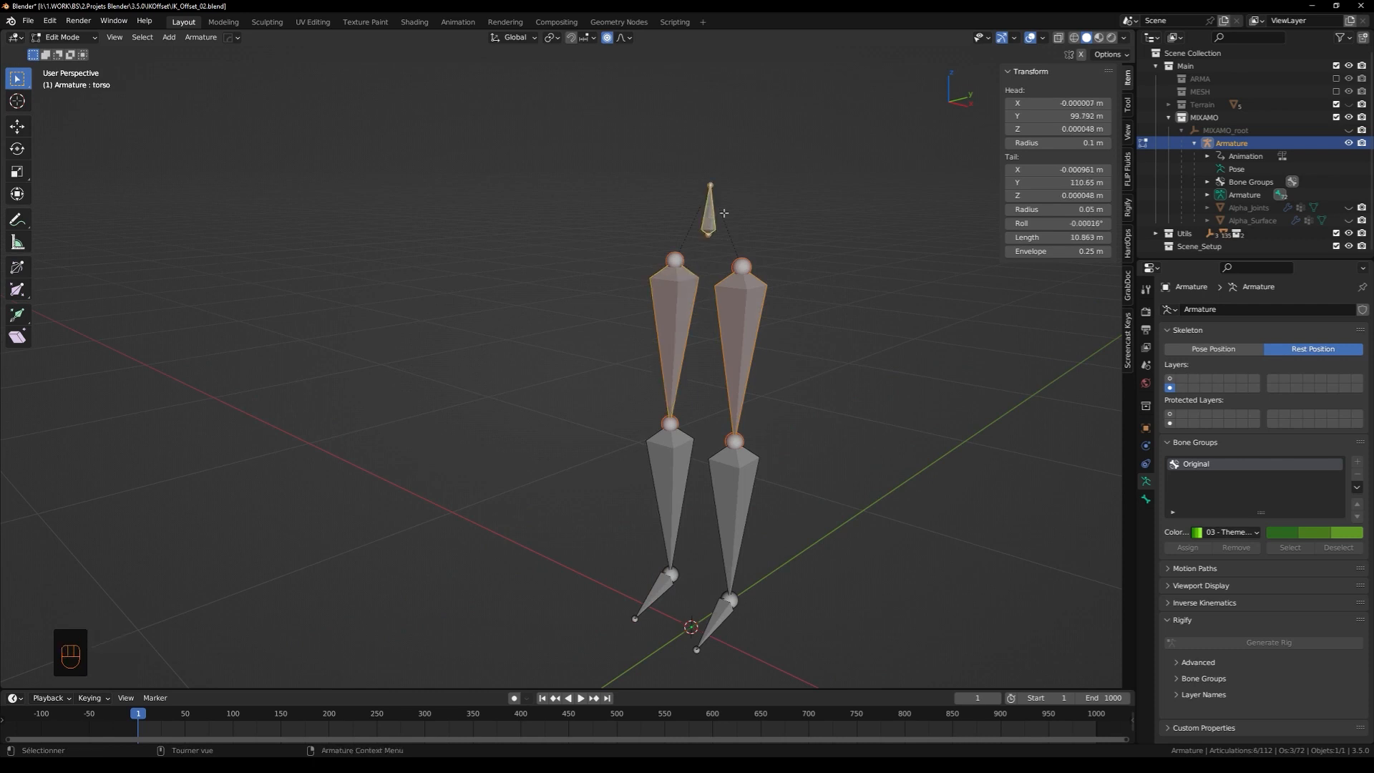
{"action": "key", "text": "ctrl+p"}
{"action": "left_click", "coordinate": [724, 213]}
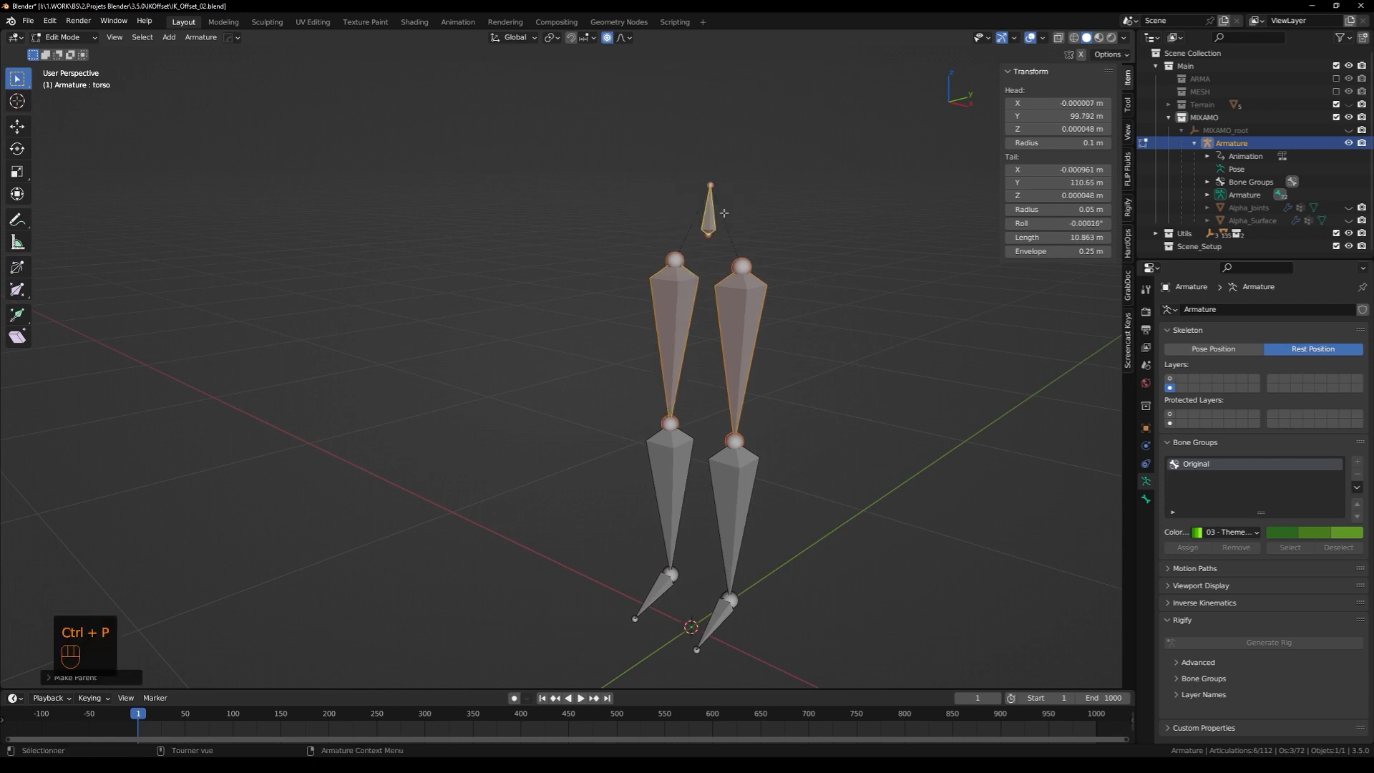
Parent the original left toe base bone from the first layer to the ik.l control bone, keeping it in place
{"action": "left_click", "coordinate": [1170, 379]}
{"action": "middle_click_drag", "start_coordinate": [832, 256], "coordinate": [760, 259], "text": "shift"}
{"action": "mouse_move", "coordinate": [654, 329]}
{"action": "middle_mouse_down"}
{"action": "mouse_move", "coordinate": [671, 322]}
{"action": "mouse_move", "coordinate": [645, 334]}
{"action": "middle_mouse_up"}
{"action": "middle_click_drag", "start_coordinate": [594, 594], "coordinate": [619, 465], "text": "shift"}
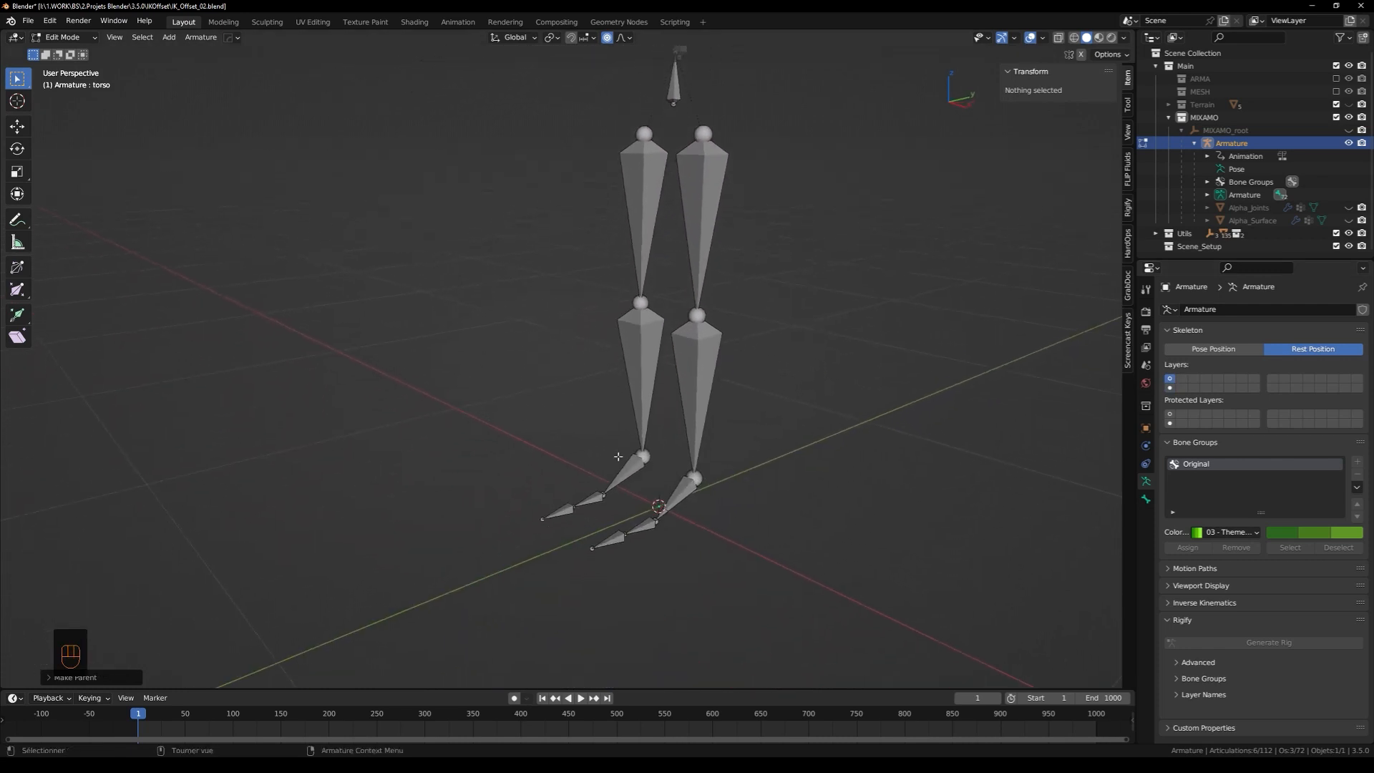
{"action": "scroll", "coordinate": [619, 465], "scroll_direction": "up", "scroll_amount": 4}
{"action": "middle_click_drag", "start_coordinate": [657, 508], "coordinate": [580, 553]}
{"action": "left_click", "coordinate": [580, 553]}
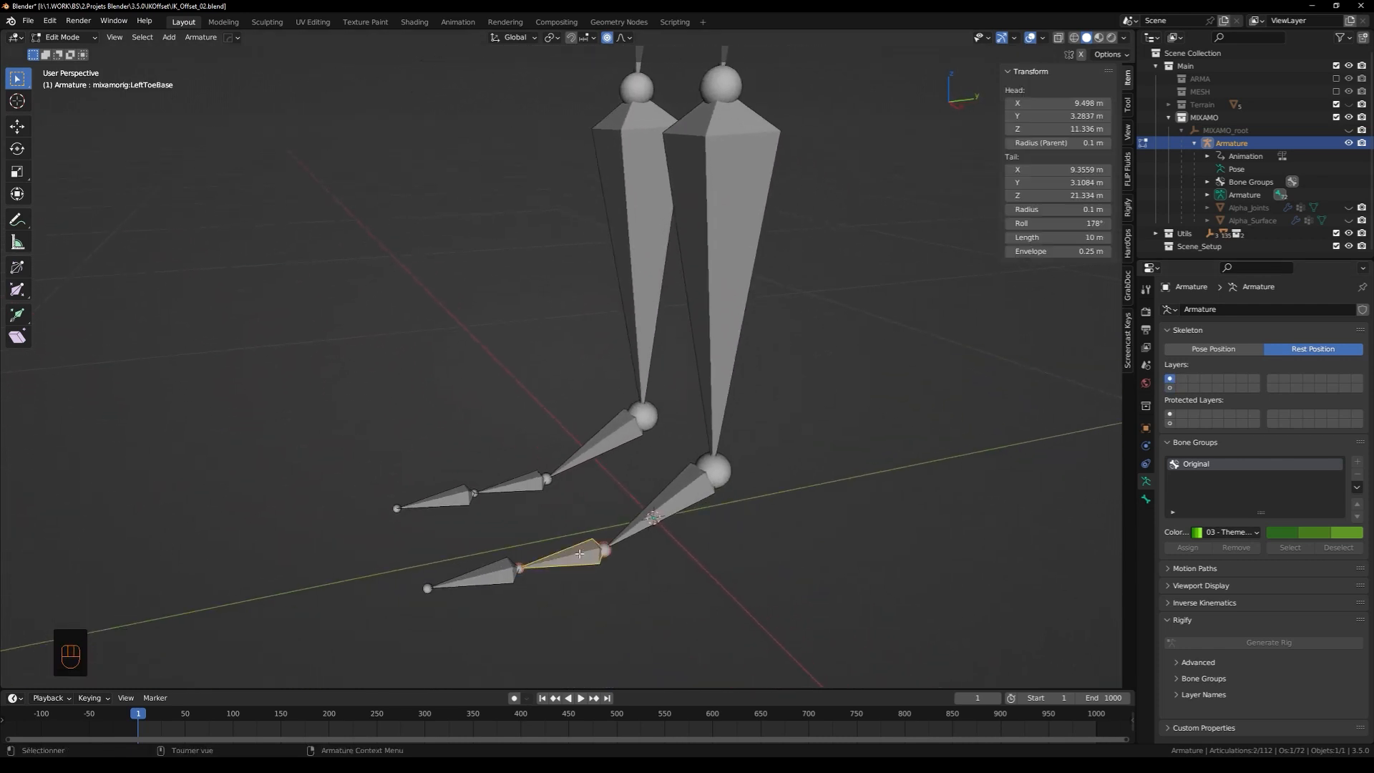
{"action": "left_click", "coordinate": [668, 500]}
{"action": "left_click", "coordinate": [583, 553]}
{"action": "key", "text": "Delete"}
{"action": "left_click", "coordinate": [669, 496]}
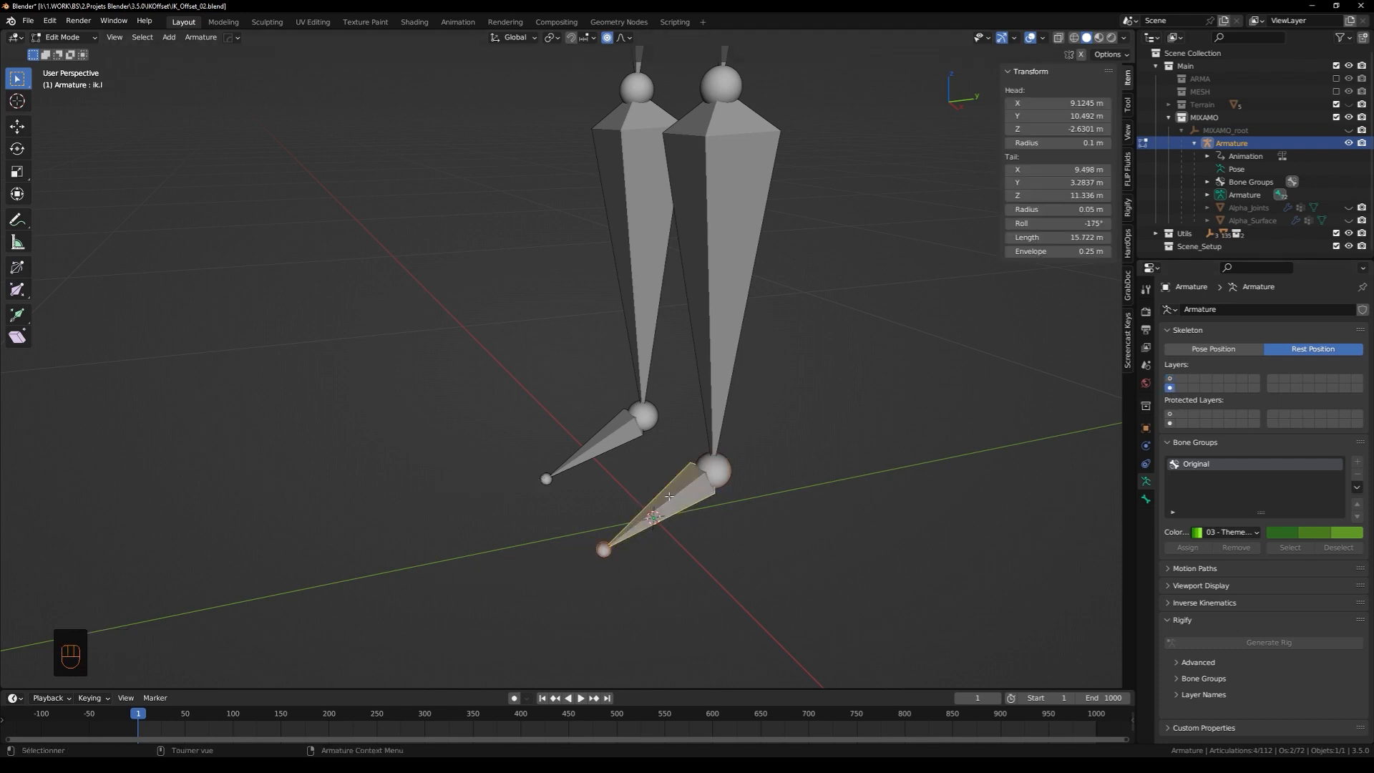
{"action": "key", "text": "ctrl+p"}
{"action": "left_click", "coordinate": [669, 495]}
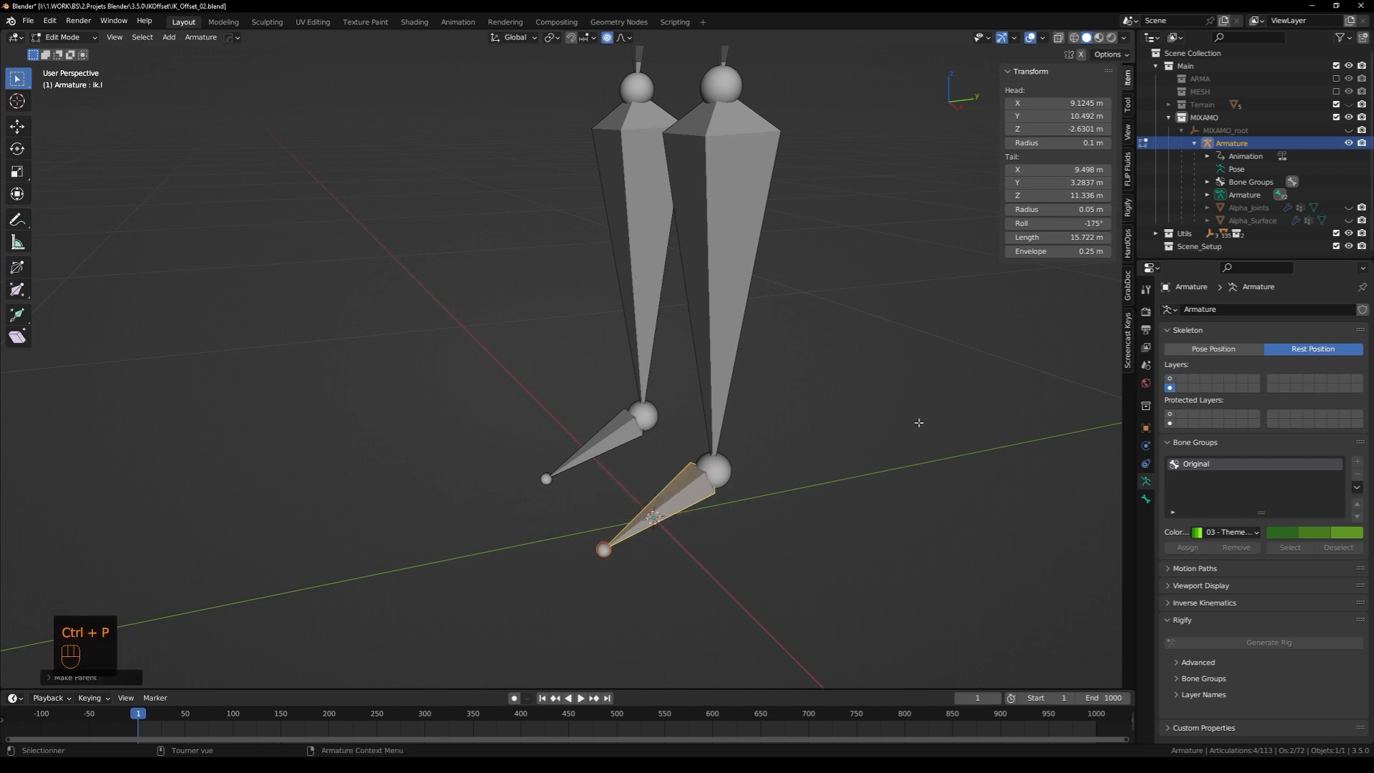
Parent the original right toe base bone to the ik.r control bone, keeping it in place
{"action": "left_click", "coordinate": [1169, 380]}
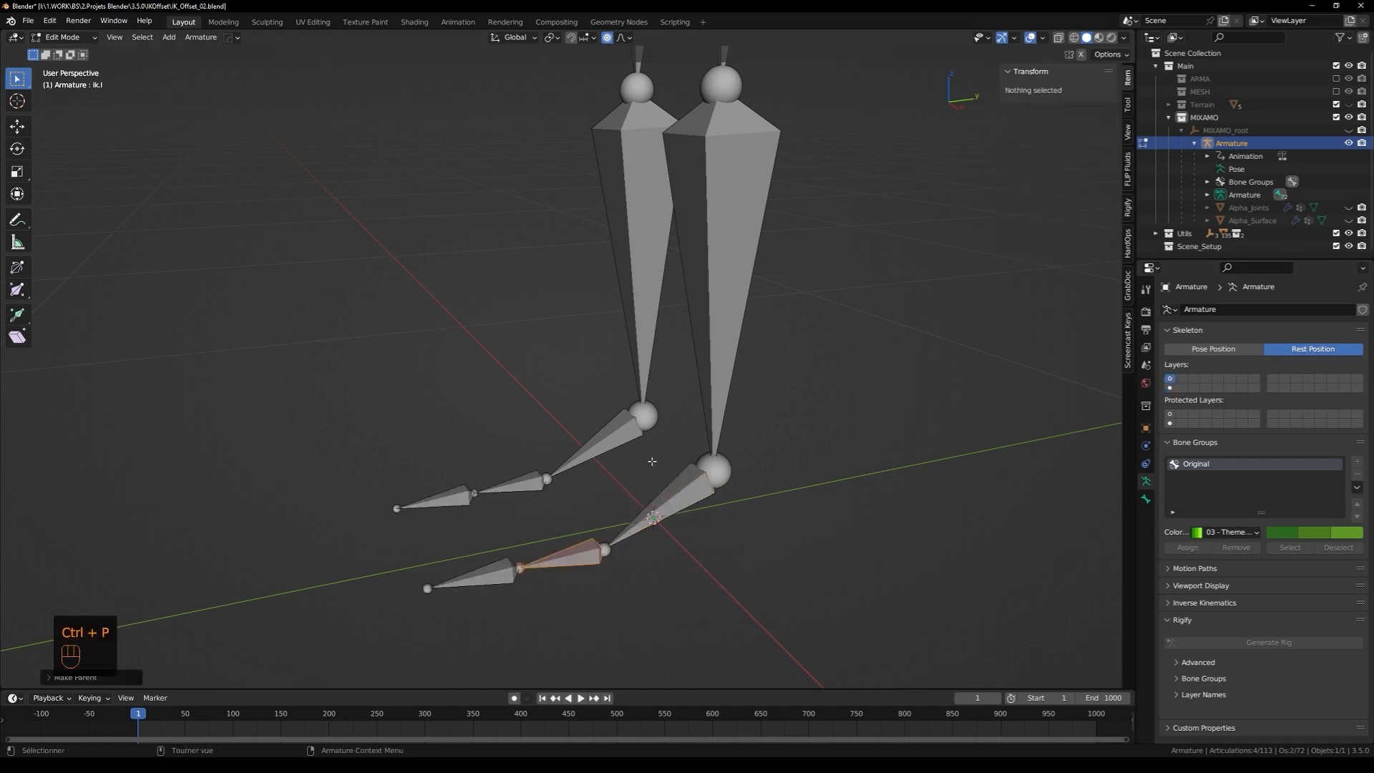
{"action": "left_click", "coordinate": [532, 480]}
{"action": "left_click", "coordinate": [1171, 389]}
{"action": "left_click", "coordinate": [607, 444], "text": "shift"}
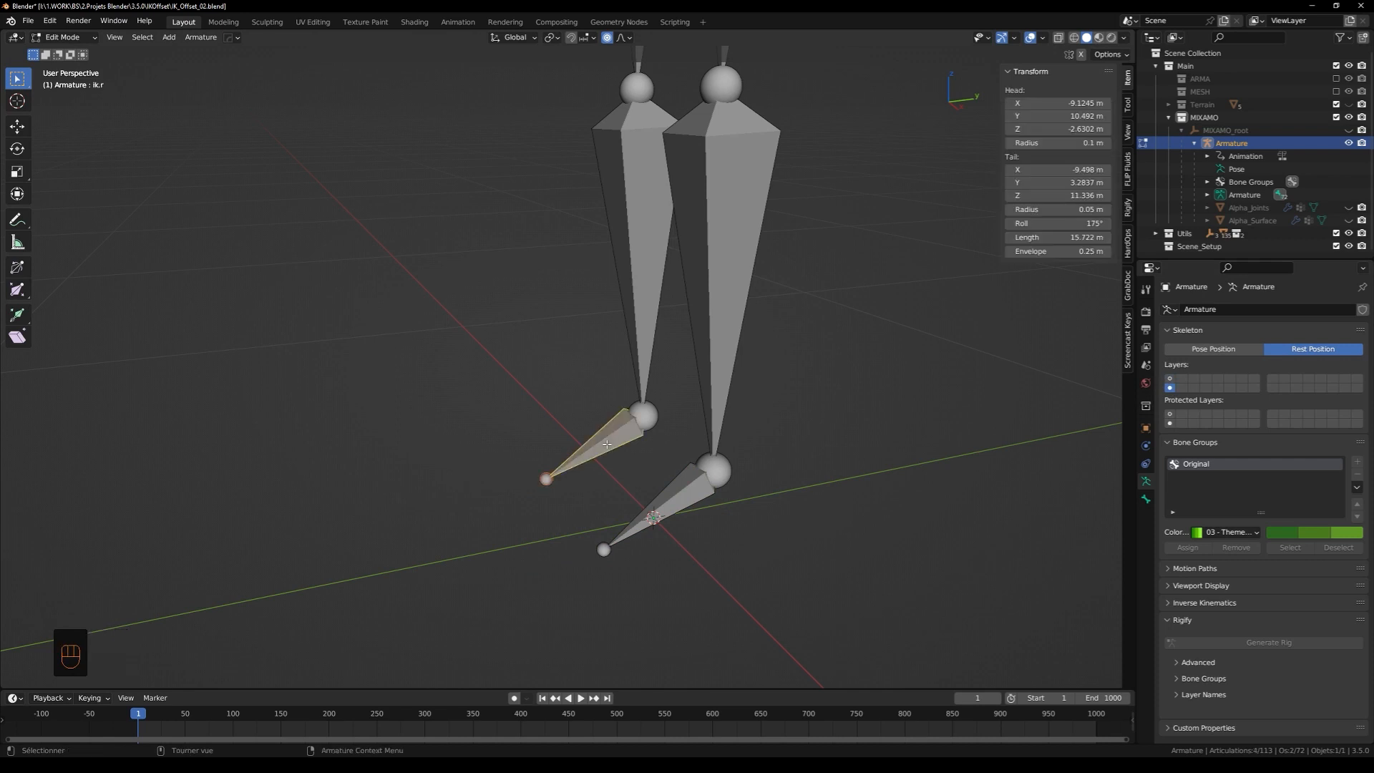
{"action": "key", "text": "ctrl+p"}
{"action": "left_click", "coordinate": [607, 445]}
Parent the torso control bone to the original hips bone on the first bone layer
{"action": "middle_click_drag", "start_coordinate": [607, 445], "coordinate": [678, 145]}
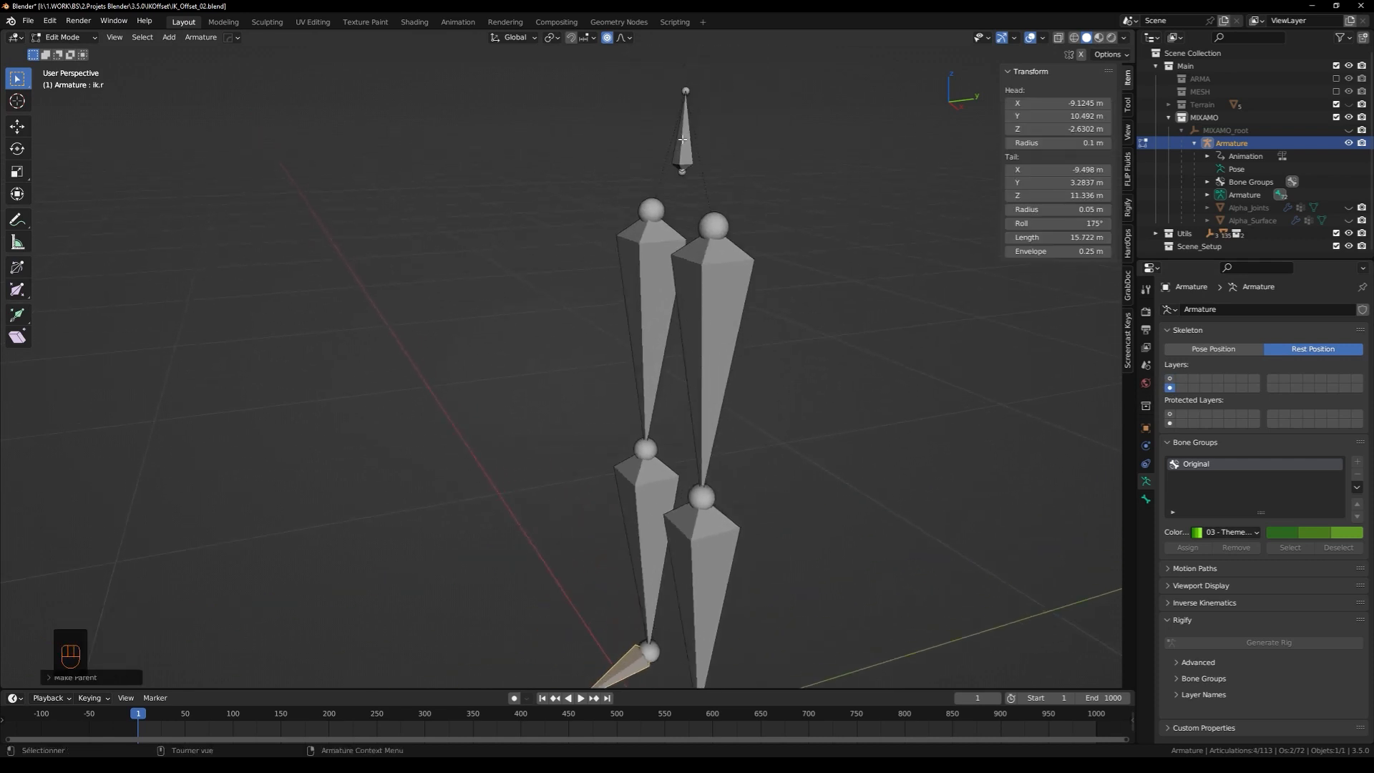
{"action": "left_click", "coordinate": [678, 145]}
{"action": "left_click", "coordinate": [1171, 381]}
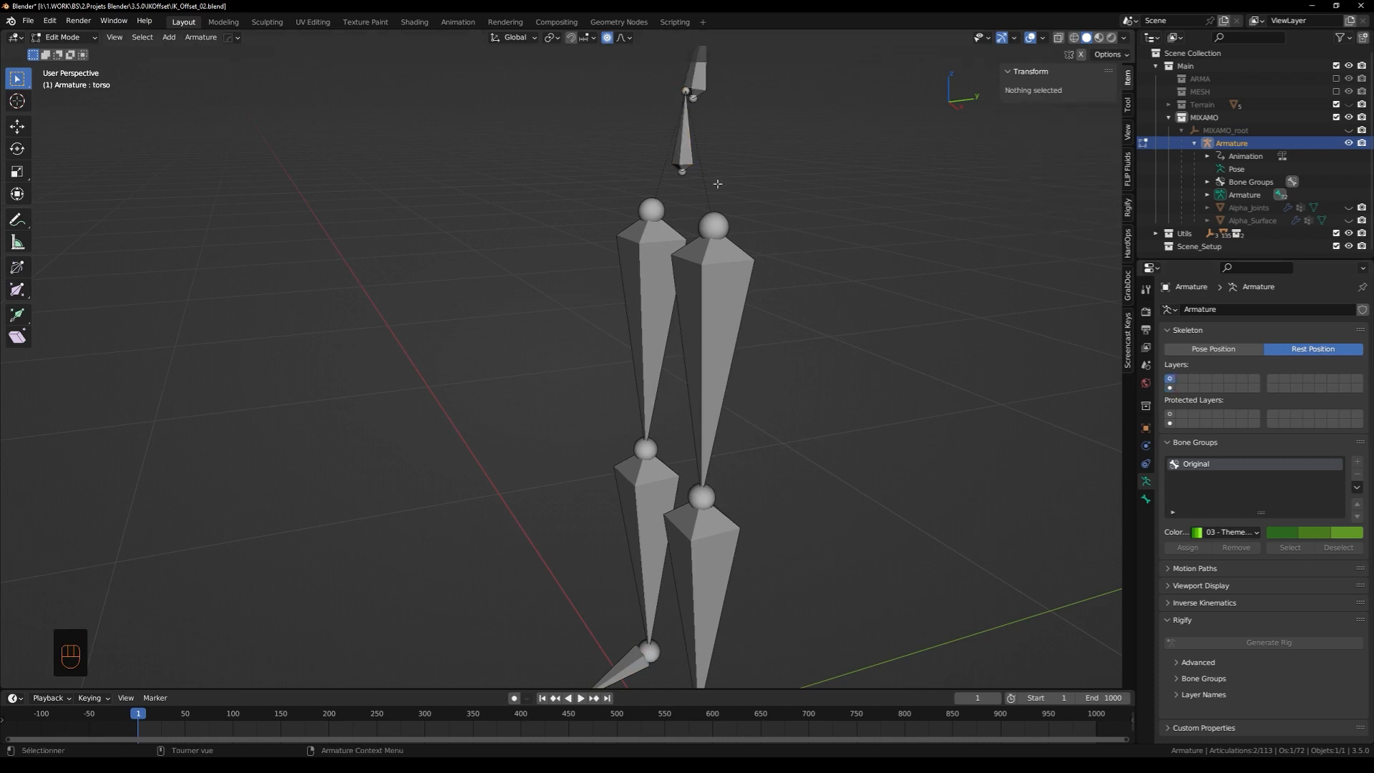
{"action": "middle_click_drag", "start_coordinate": [724, 221], "coordinate": [740, 200]}
{"action": "left_click", "coordinate": [681, 140]}
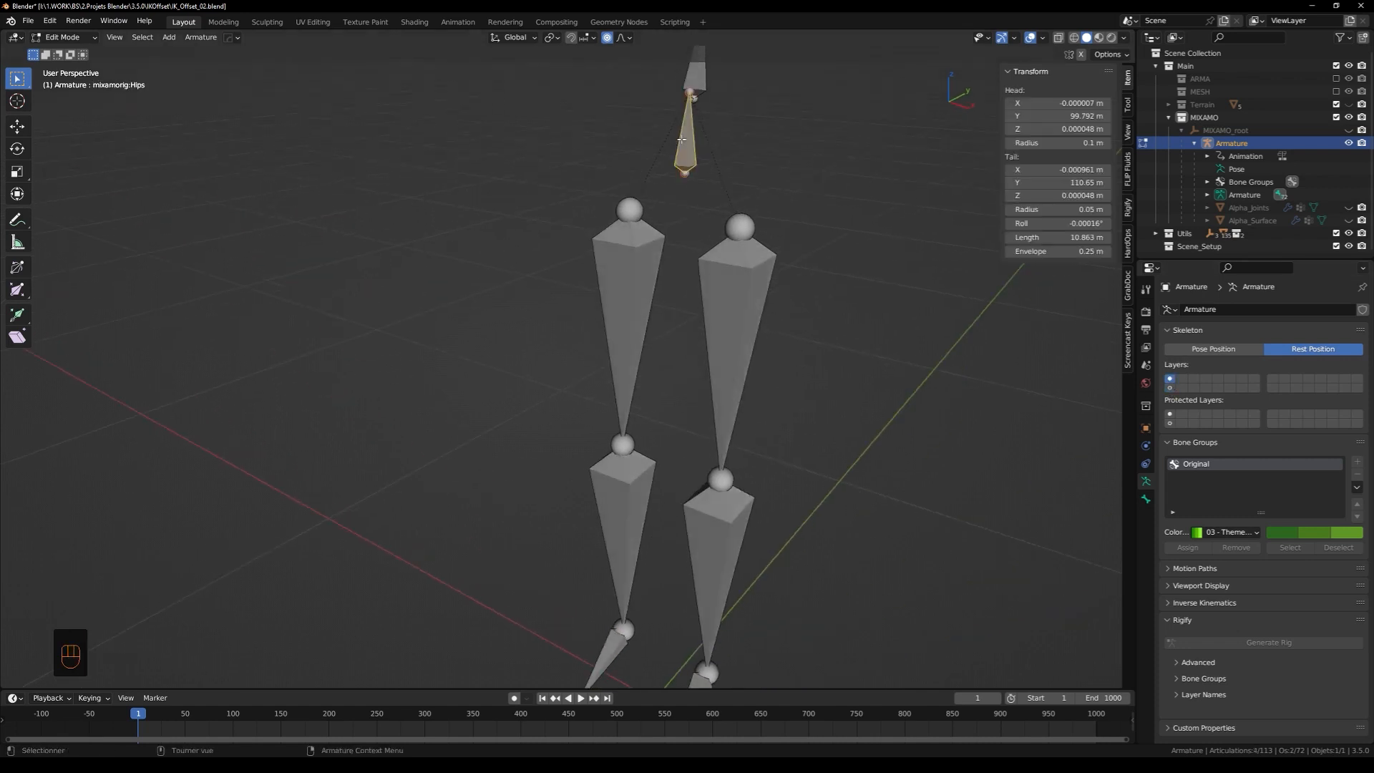
{"action": "key", "text": "ctrl+p"}
{"action": "left_click", "coordinate": [681, 140]}
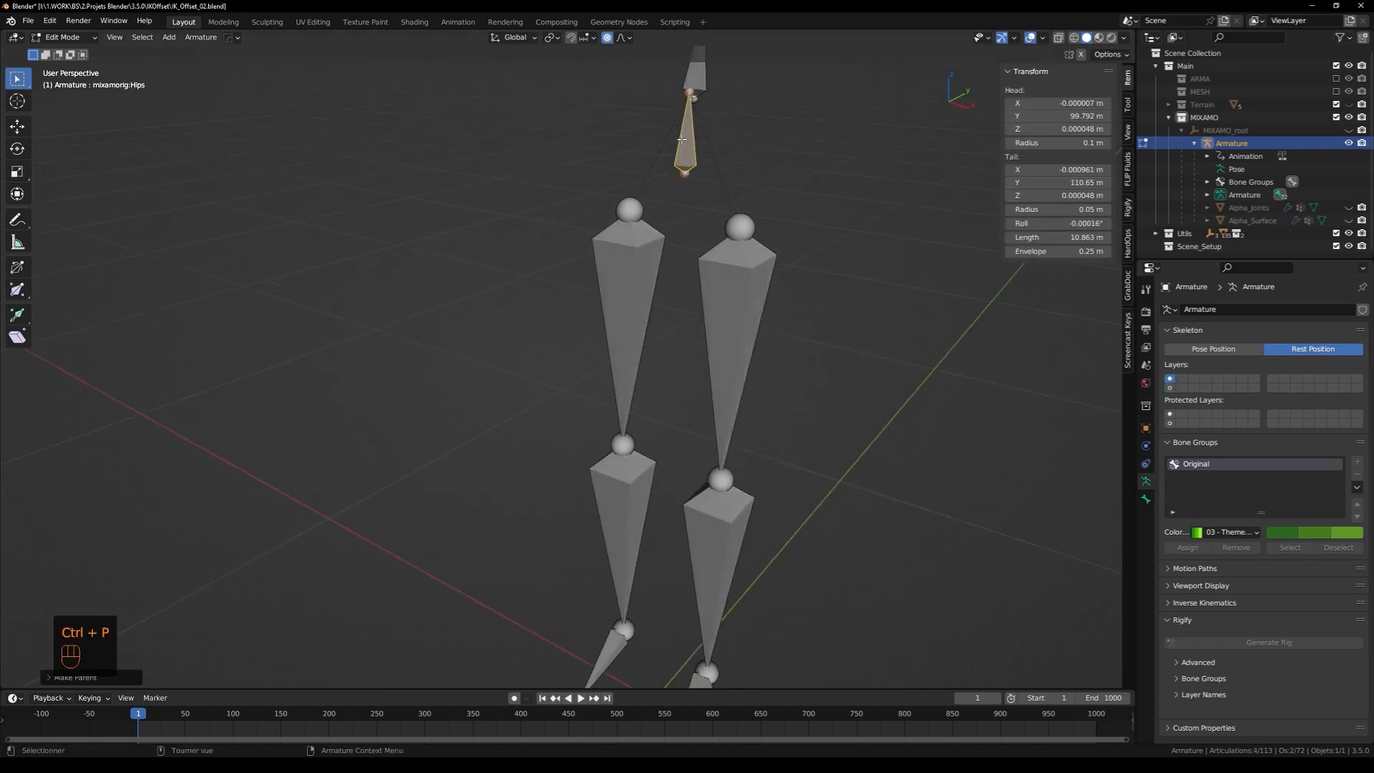
Parent the original lowest spine bone to the torso control bone, keeping it in place
{"action": "middle_click_drag", "start_coordinate": [706, 120], "coordinate": [644, 186]}
{"action": "left_click", "coordinate": [637, 179]}
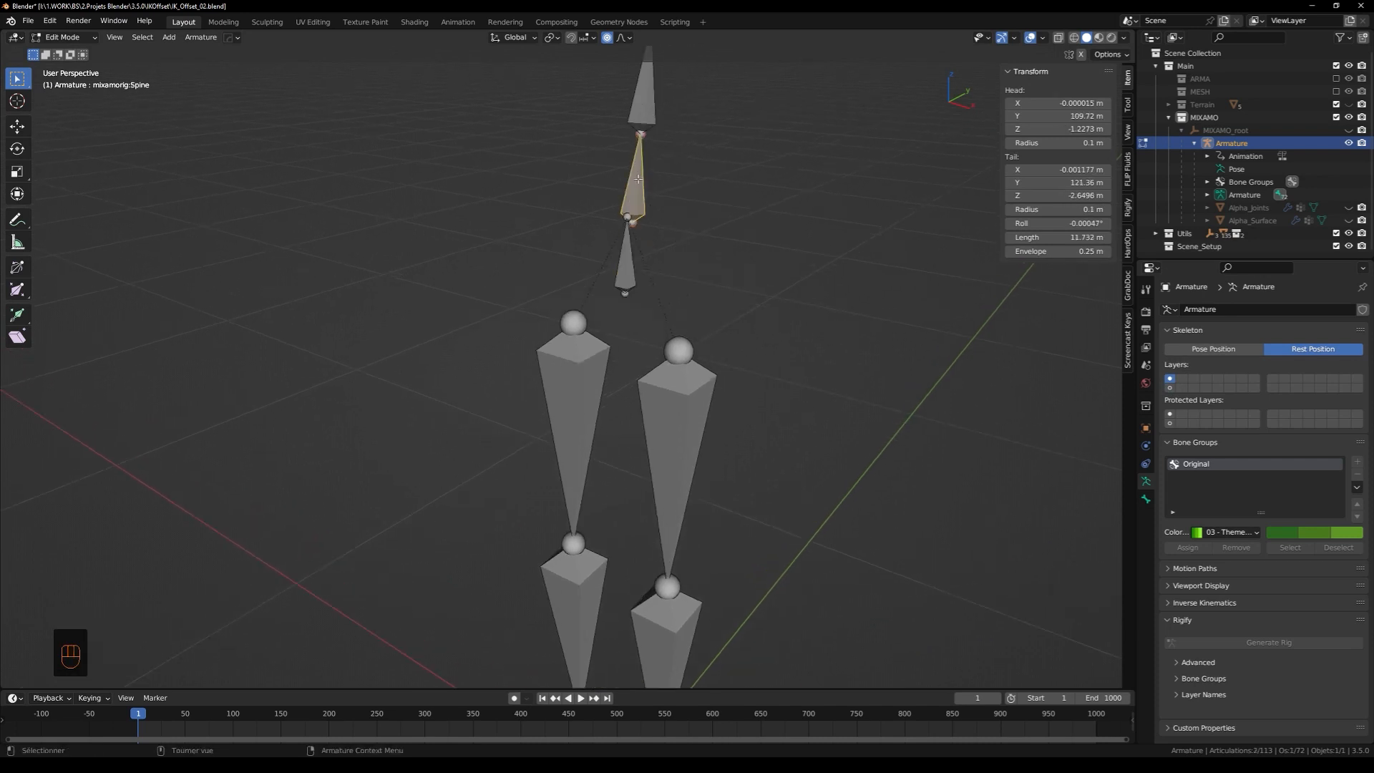
{"action": "left_click", "coordinate": [1169, 387]}
{"action": "left_click", "coordinate": [632, 261]}
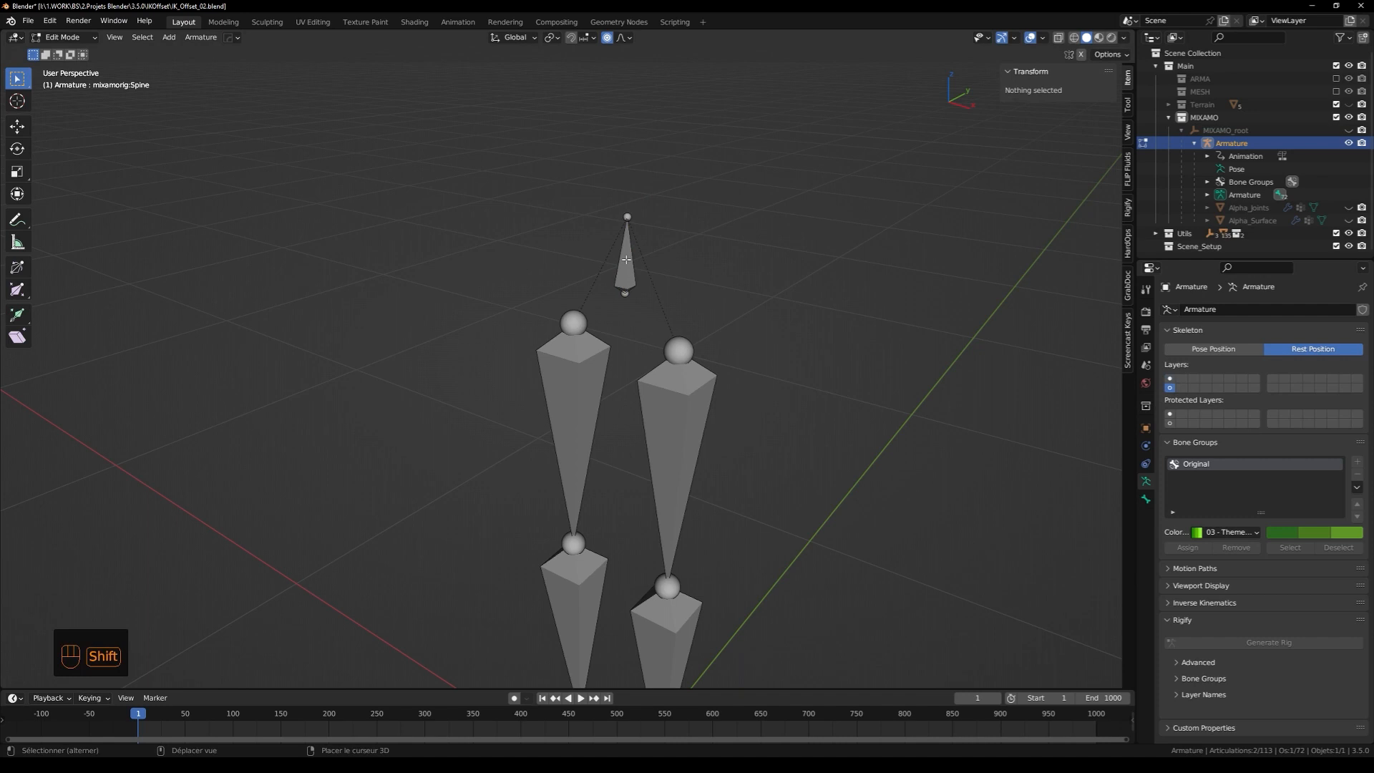
{"action": "key", "text": "ctrl+p"}
{"action": "left_click", "coordinate": [682, 295]}
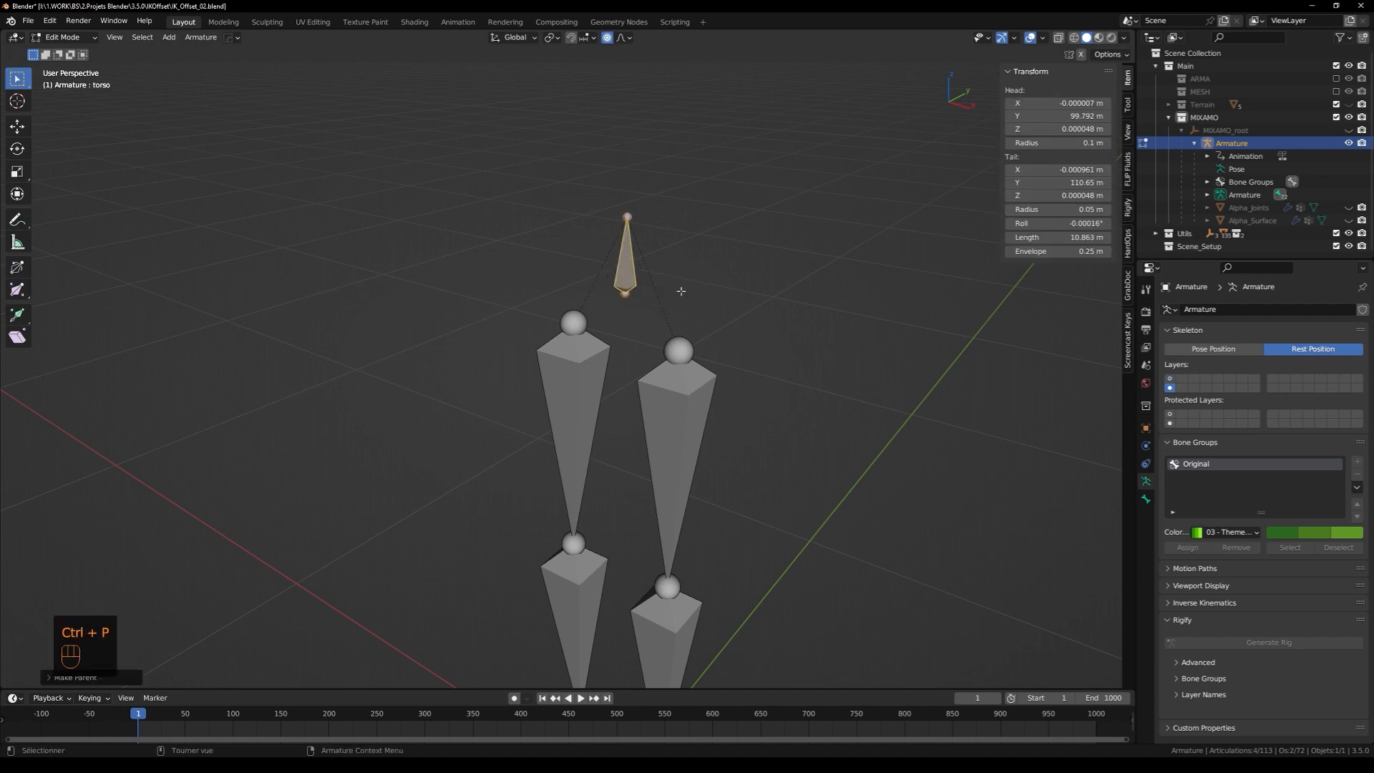
Snap the 3D cursor to the control leg's left knee joint and add a bone there named pole.l
{"action": "middle_click_drag", "start_coordinate": [680, 291], "coordinate": [681, 411]}
{"action": "left_click", "coordinate": [651, 395]}
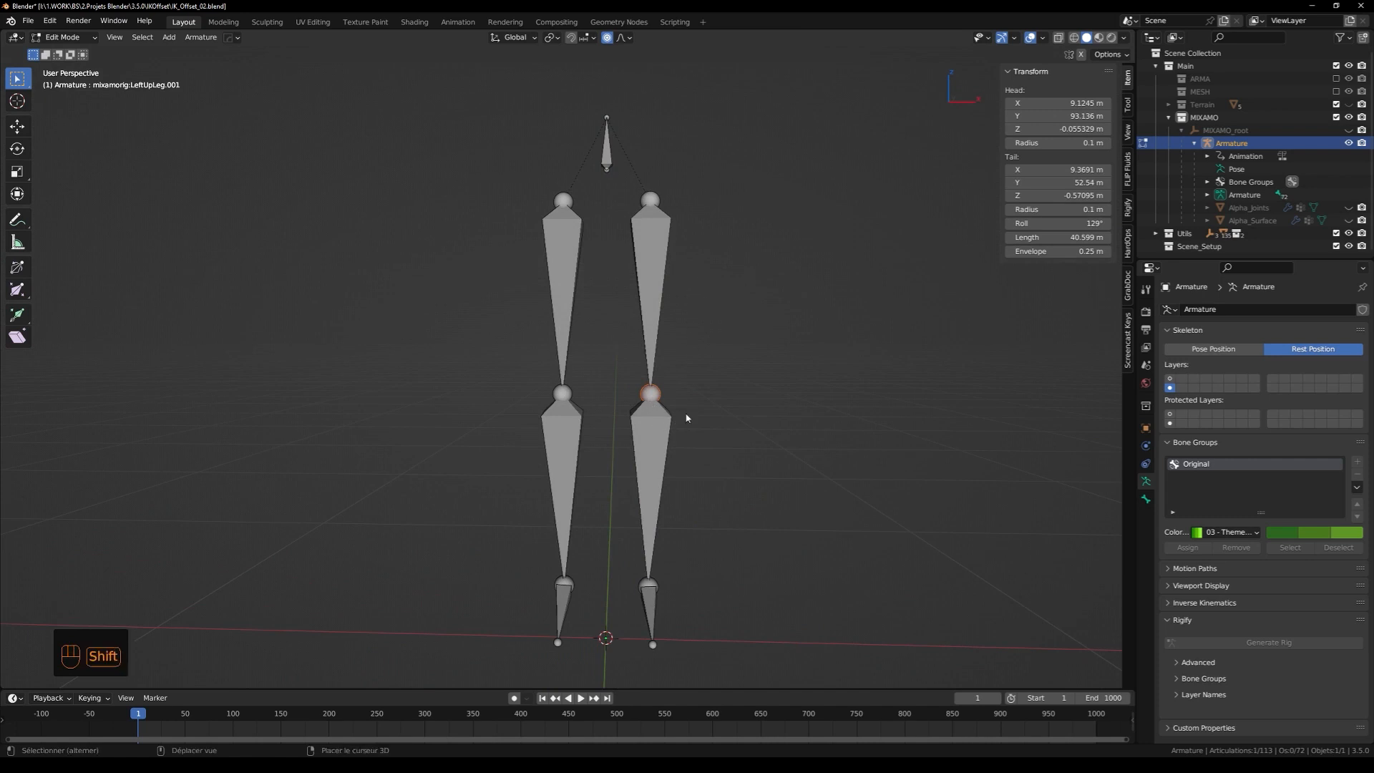
{"action": "key", "text": "shift+s"}
{"action": "scroll", "coordinate": [652, 398], "scroll_direction": "up", "scroll_amount": 2}
{"action": "middle_click_drag", "start_coordinate": [740, 425], "coordinate": [830, 387], "text": "shift"}
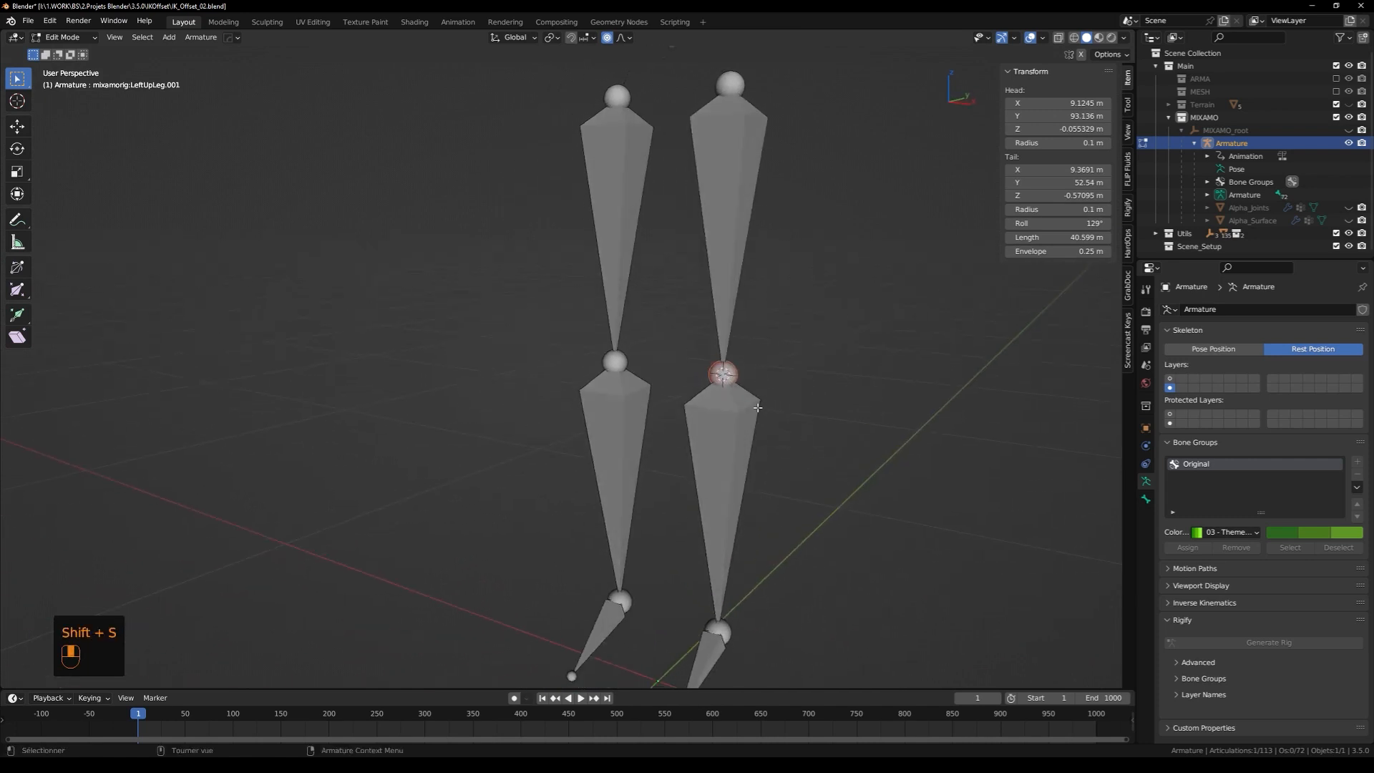
{"action": "key", "text": "shift+a"}
{"action": "middle_click_drag", "start_coordinate": [719, 257], "coordinate": [739, 251]}
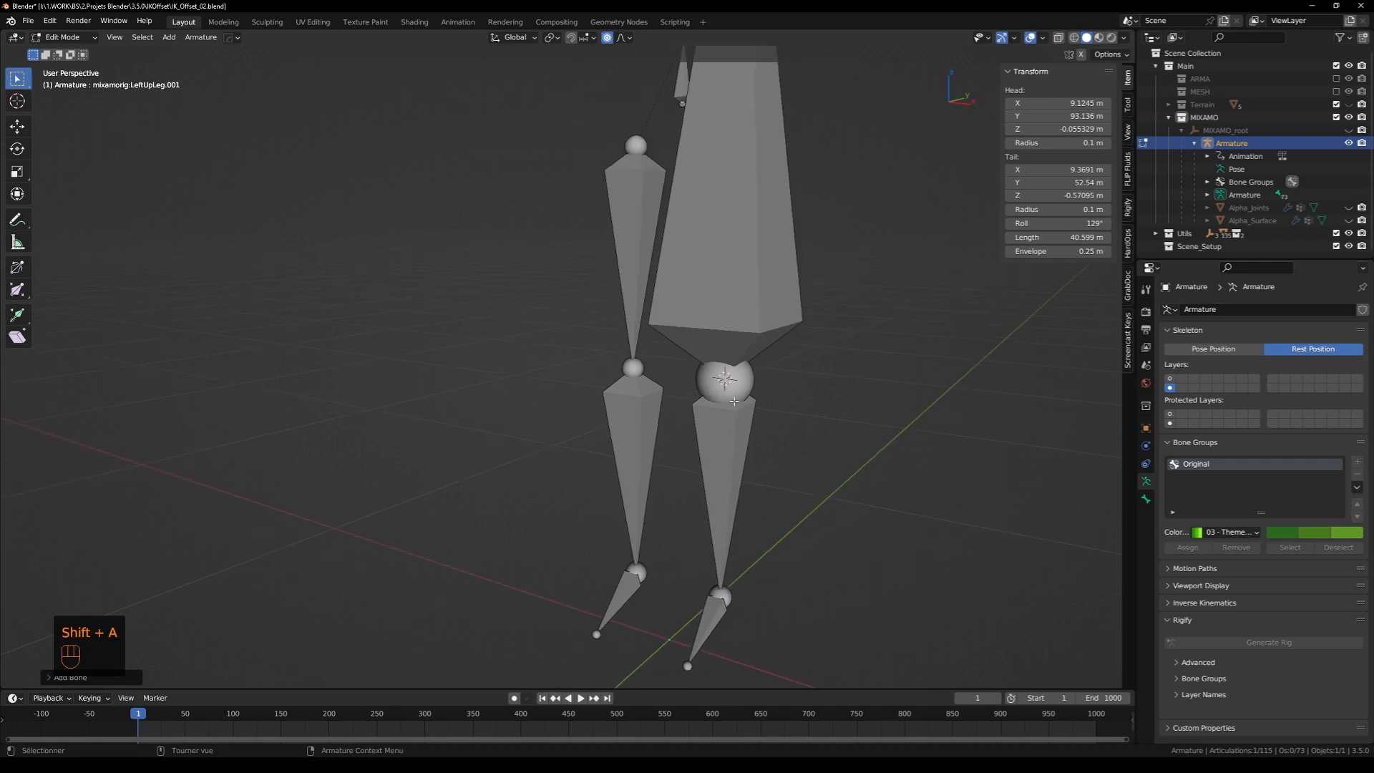
{"action": "key", "text": "F2"}
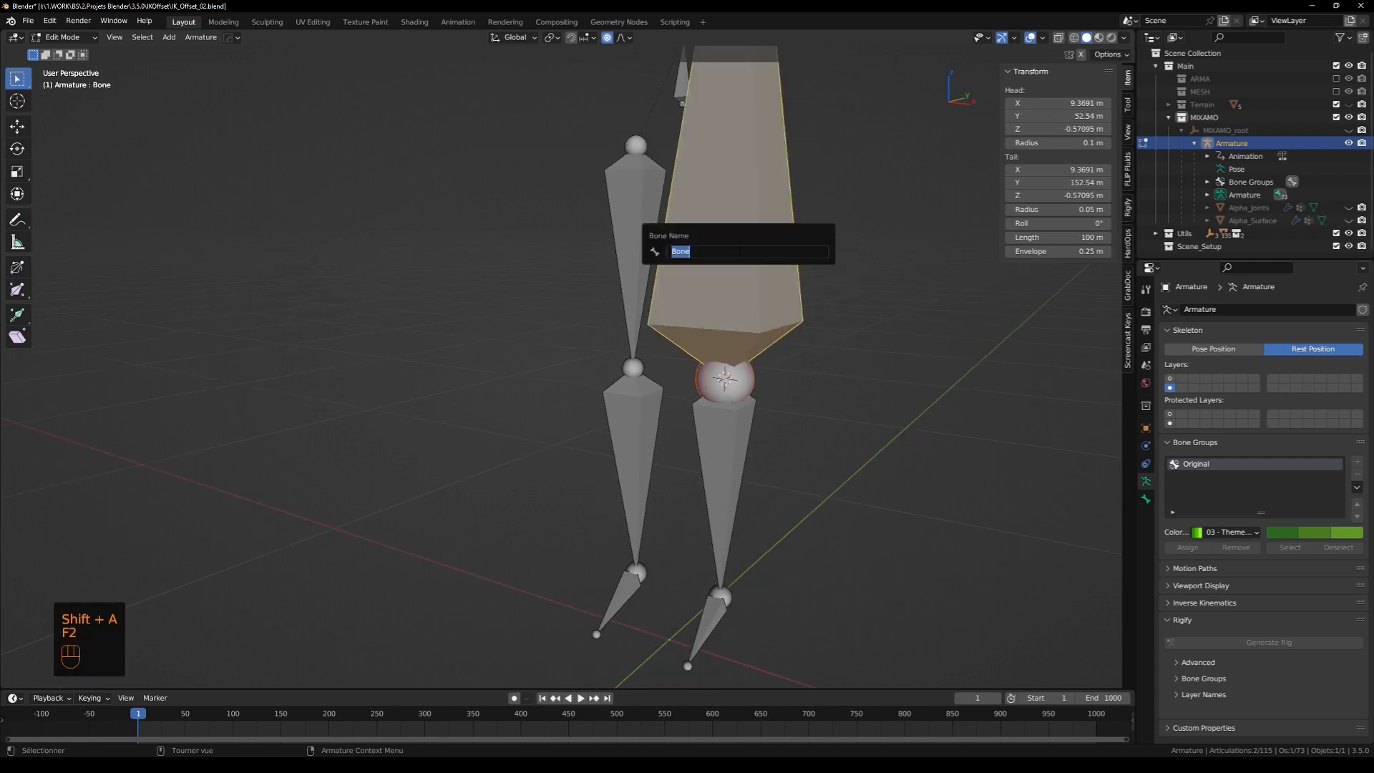
{"action": "type", "text": "pole."}
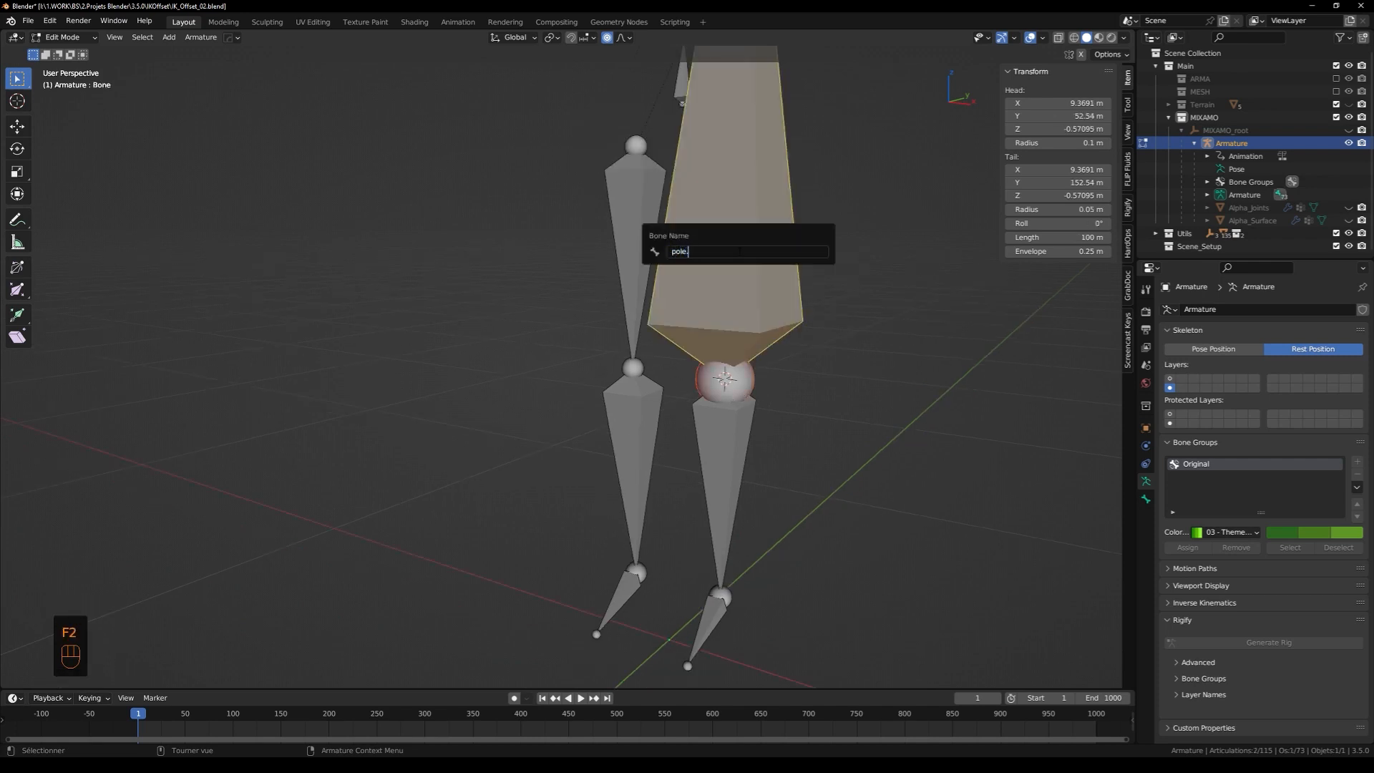
{"action": "type", "text": "l"}
{"action": "key", "text": "Return"}
Snap the 3D cursor to the right knee joint and add a bone there named pole.r
{"action": "middle_click_drag", "start_coordinate": [739, 250], "coordinate": [697, 317]}
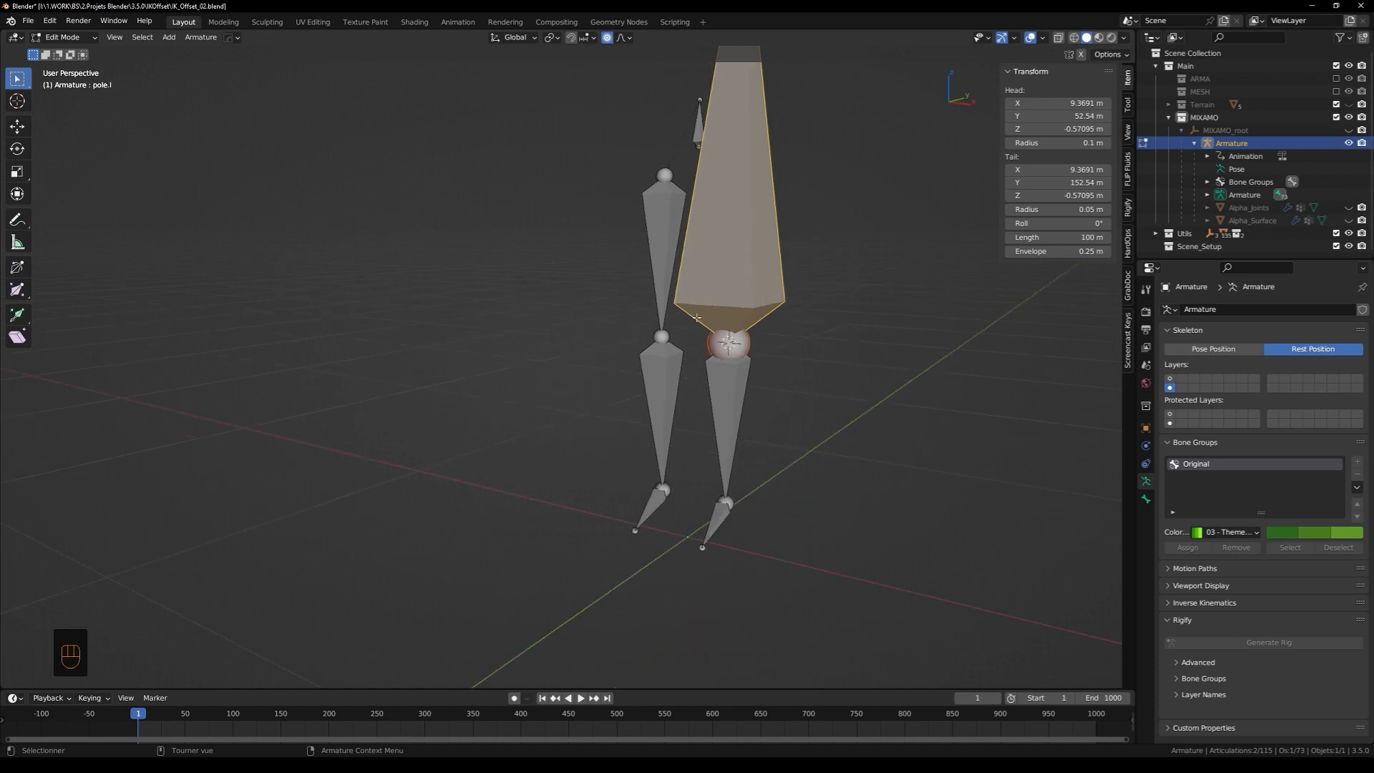
{"action": "left_click", "coordinate": [661, 336]}
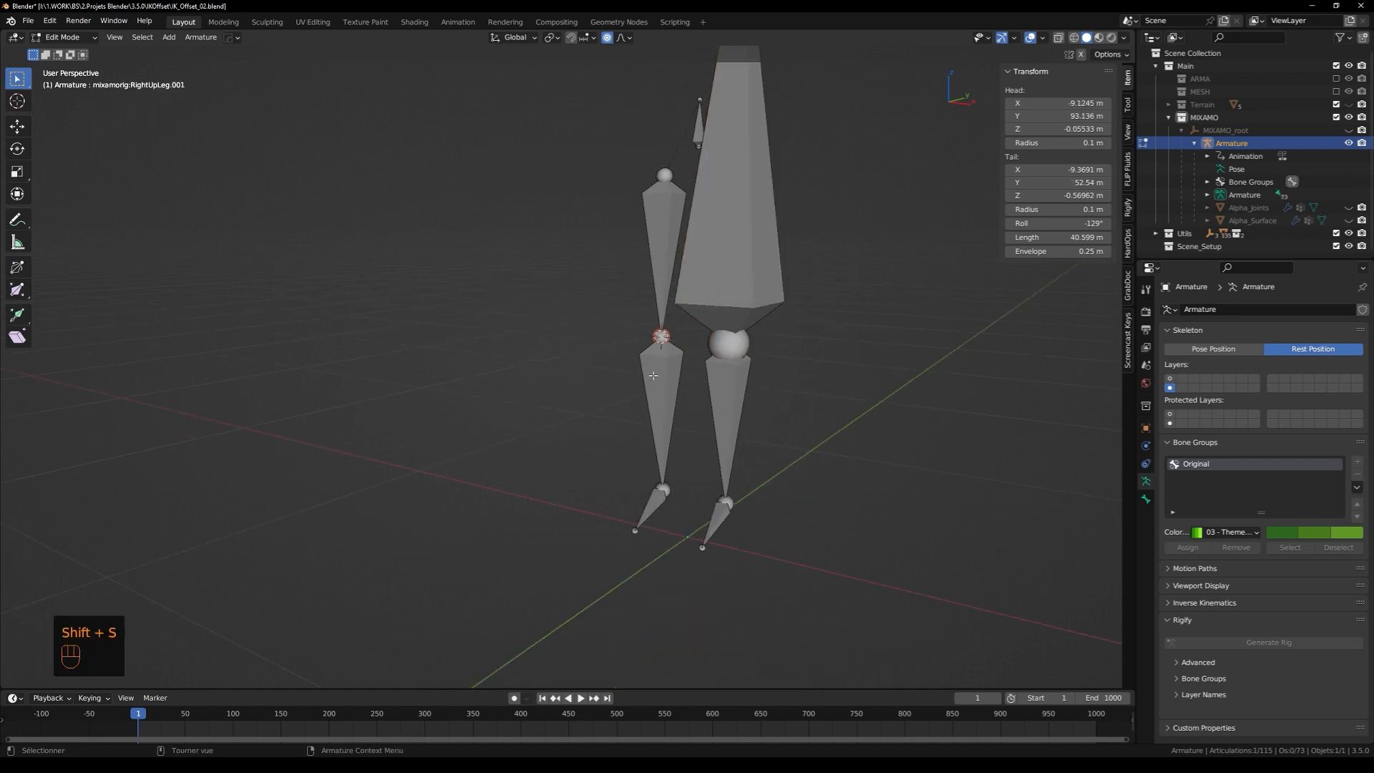
{"action": "key", "text": "shift+a"}
{"action": "key", "text": "F2"}
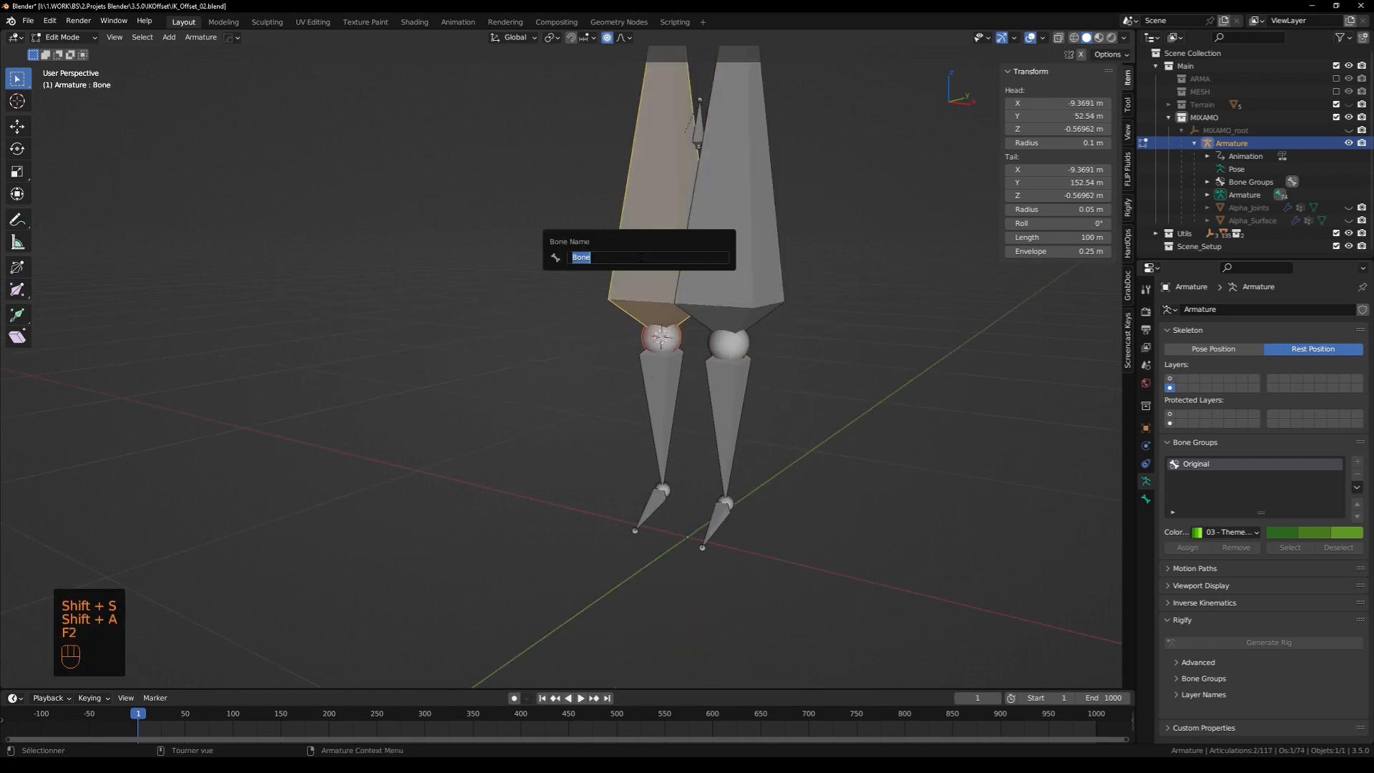
{"action": "type", "text": "pole.r"}
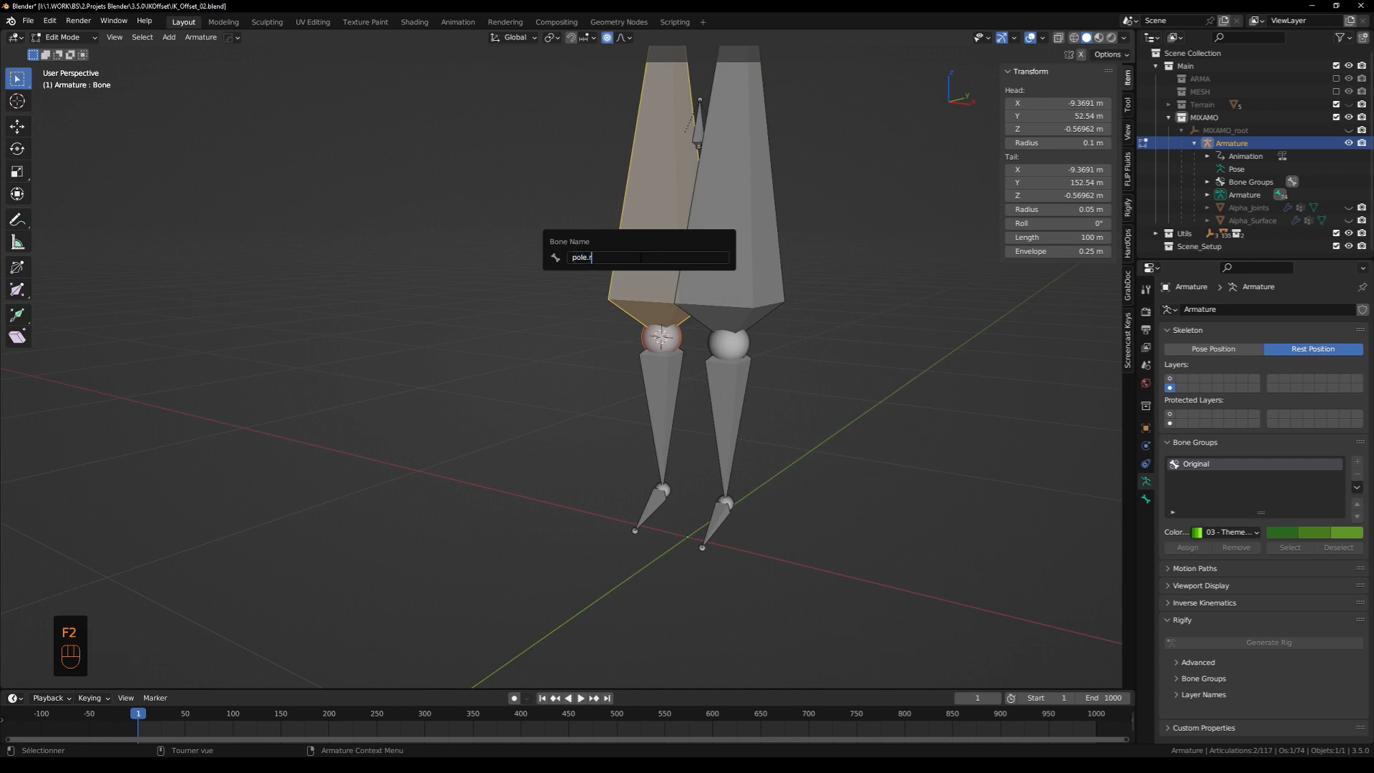
{"action": "key", "text": "Return"}
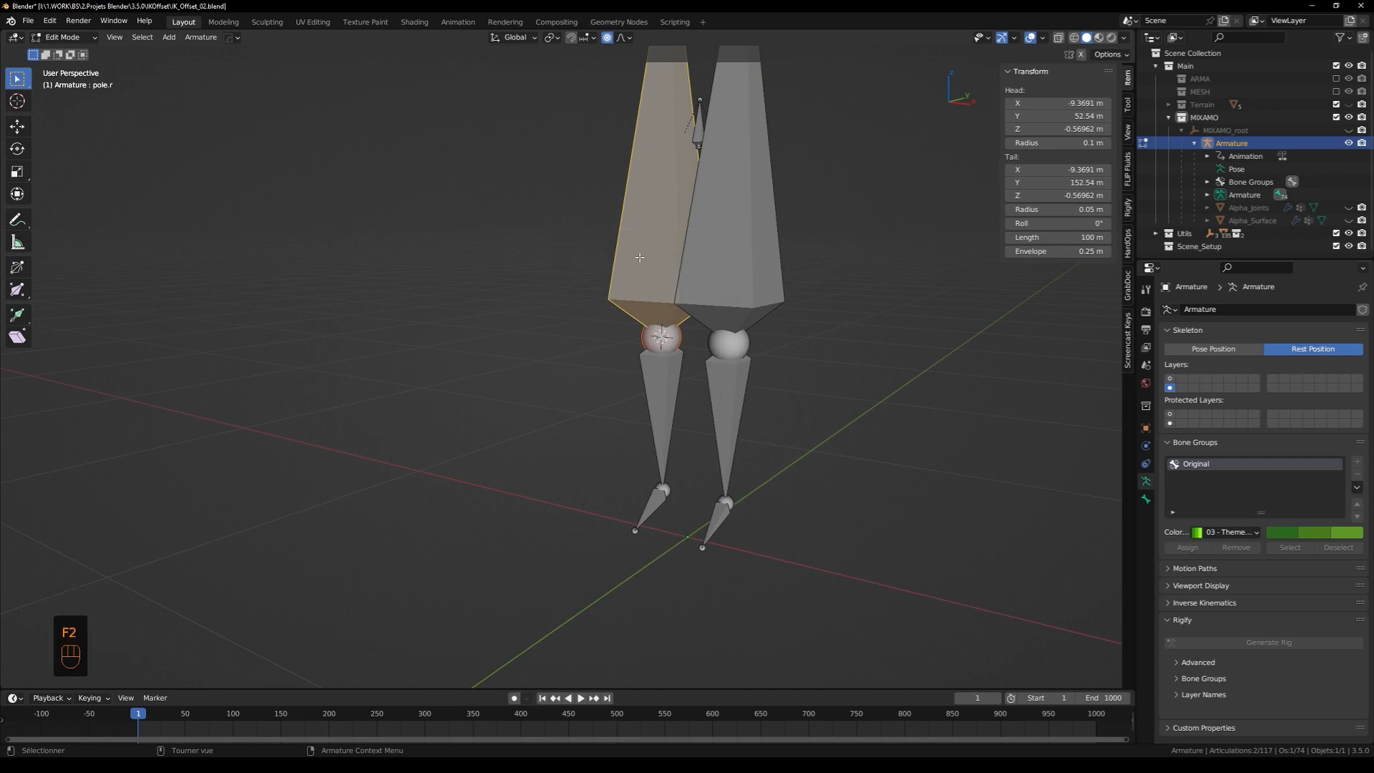
Move both pole bones together about 53 m forward, in front of the knees
{"action": "left_click", "coordinate": [719, 258], "text": "shift"}
{"action": "middle_click_drag", "start_coordinate": [719, 258], "coordinate": [785, 350]}
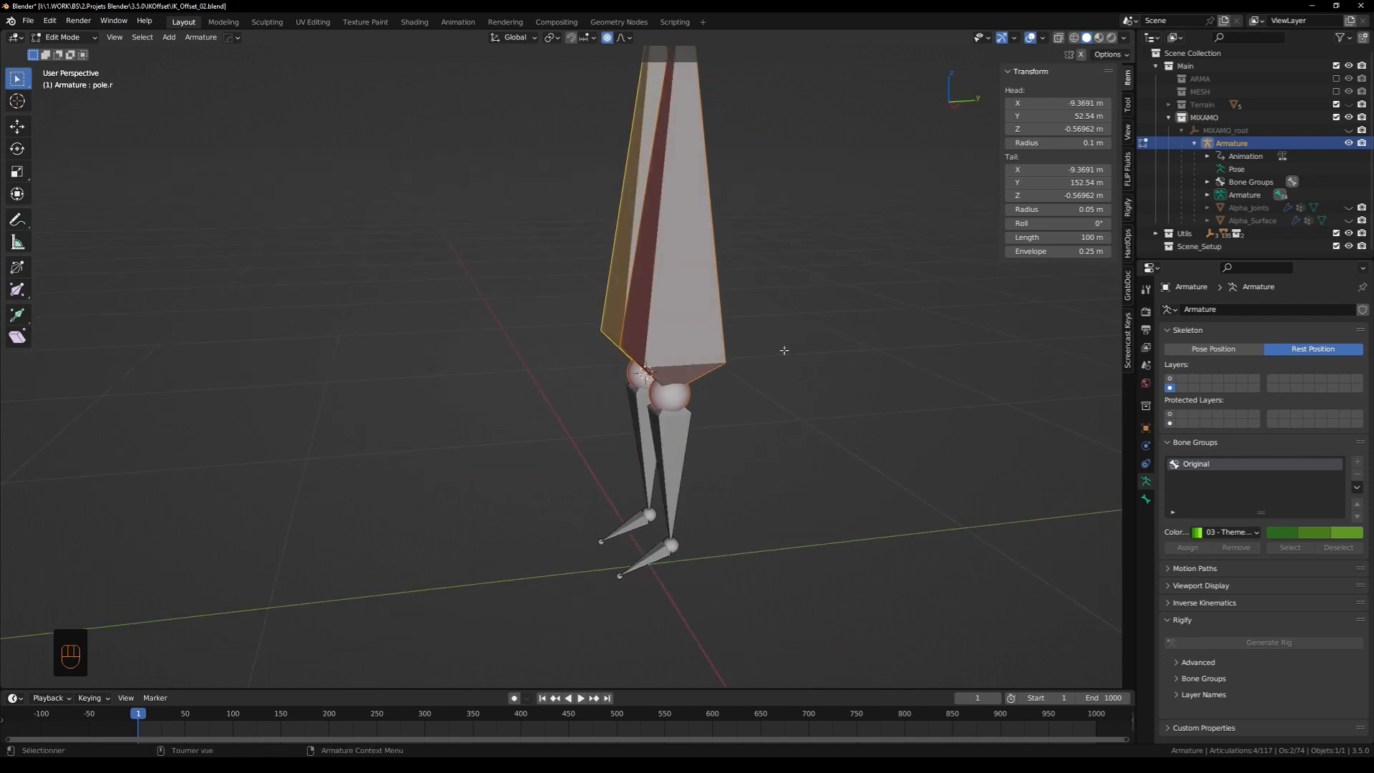
{"action": "key", "text": "g"}
{"action": "left_click", "coordinate": [565, 370]}
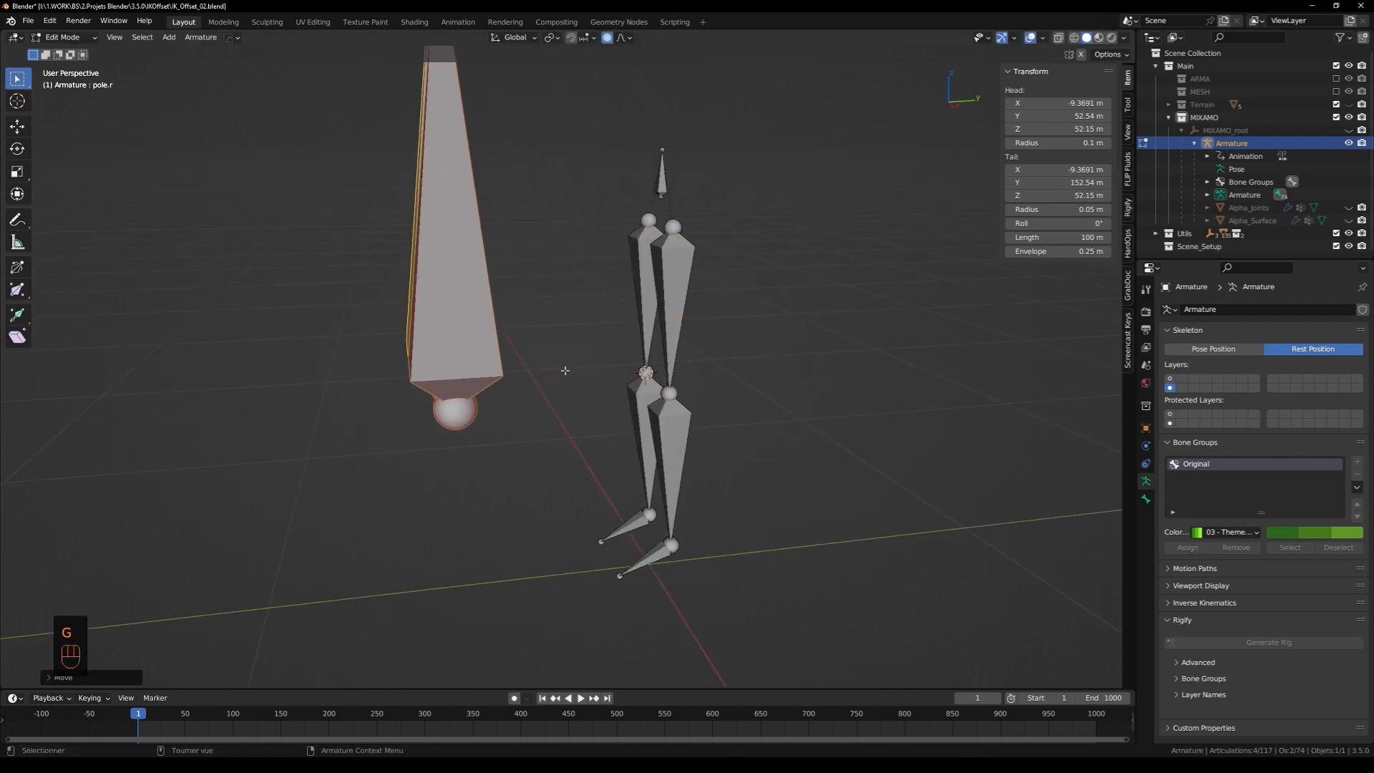
Lower the tips of both pole bones vertically together to shorten the bones to about 10 m
{"action": "middle_click_drag", "start_coordinate": [565, 370], "coordinate": [662, 380]}
{"action": "middle_click_drag", "start_coordinate": [552, 263], "coordinate": [704, 432], "text": "shift"}
{"action": "left_click", "coordinate": [649, 154]}
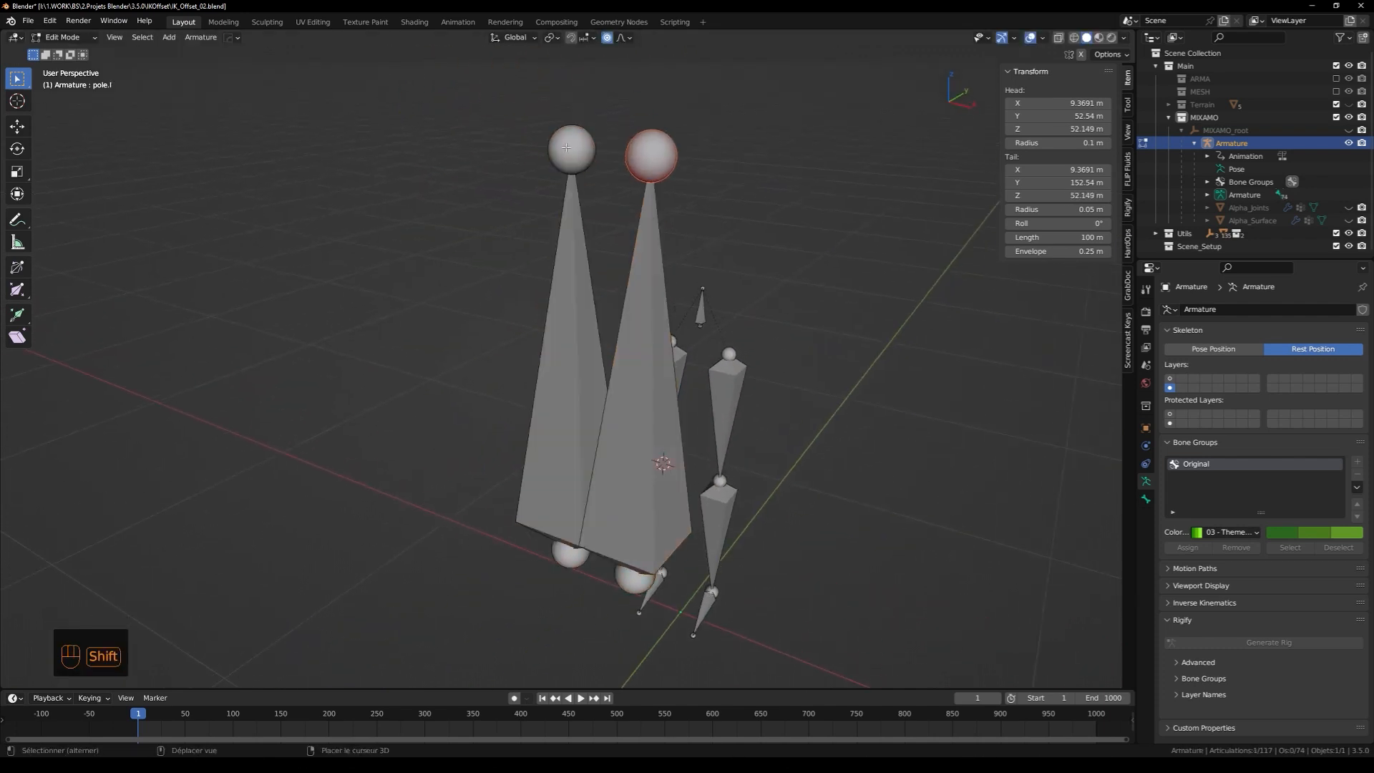
{"action": "left_click", "coordinate": [566, 148], "text": "shift"}
{"action": "key", "text": "g"}
{"action": "key", "text": "z"}
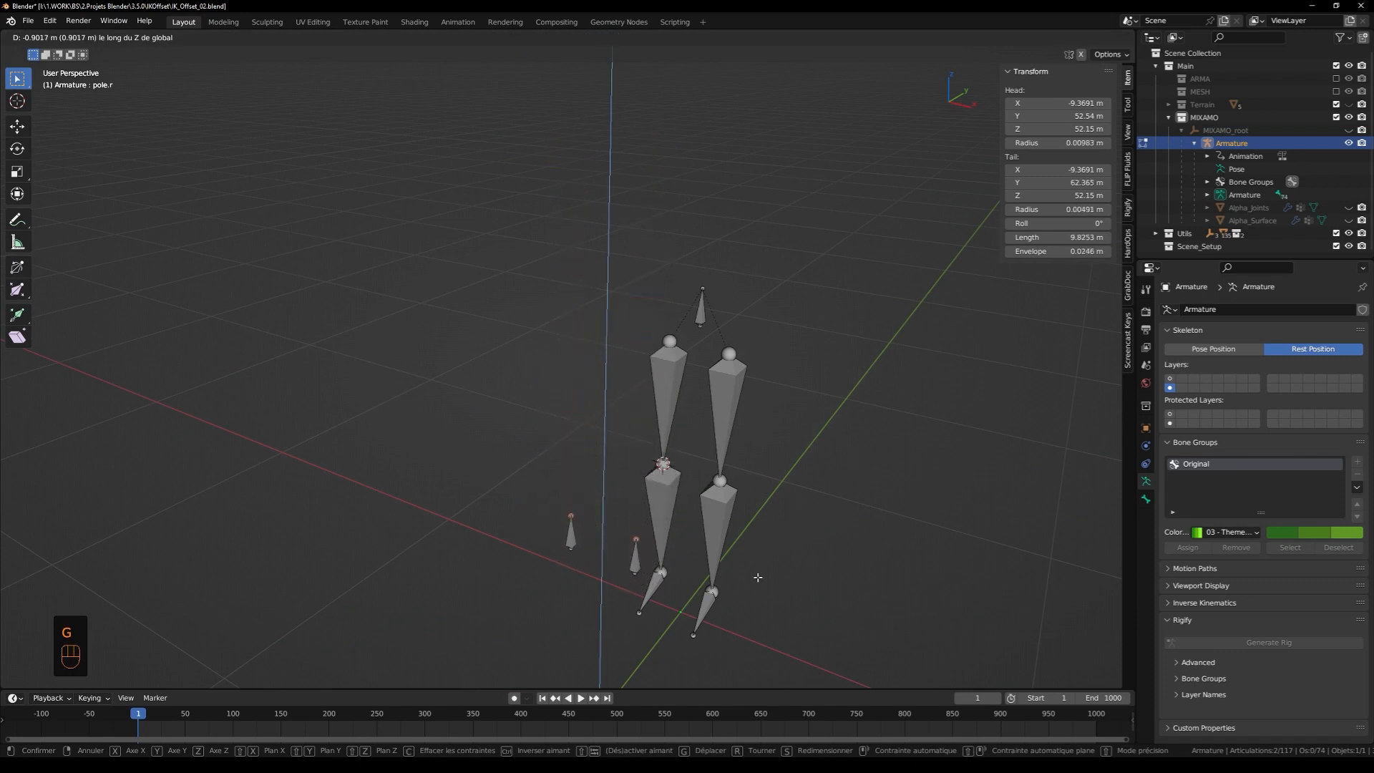
{"action": "left_click", "coordinate": [757, 576]}
Duplicate the torso control bone in place and lower the copy about 2.3 m along the vertical axis
{"action": "middle_click_drag", "start_coordinate": [758, 577], "coordinate": [615, 342]}
{"action": "middle_click_drag", "start_coordinate": [616, 342], "coordinate": [610, 398]}
{"action": "middle_click_drag", "start_coordinate": [600, 287], "coordinate": [586, 380], "text": "shift"}
{"action": "scroll", "coordinate": [586, 380], "scroll_direction": "up", "scroll_amount": 1}
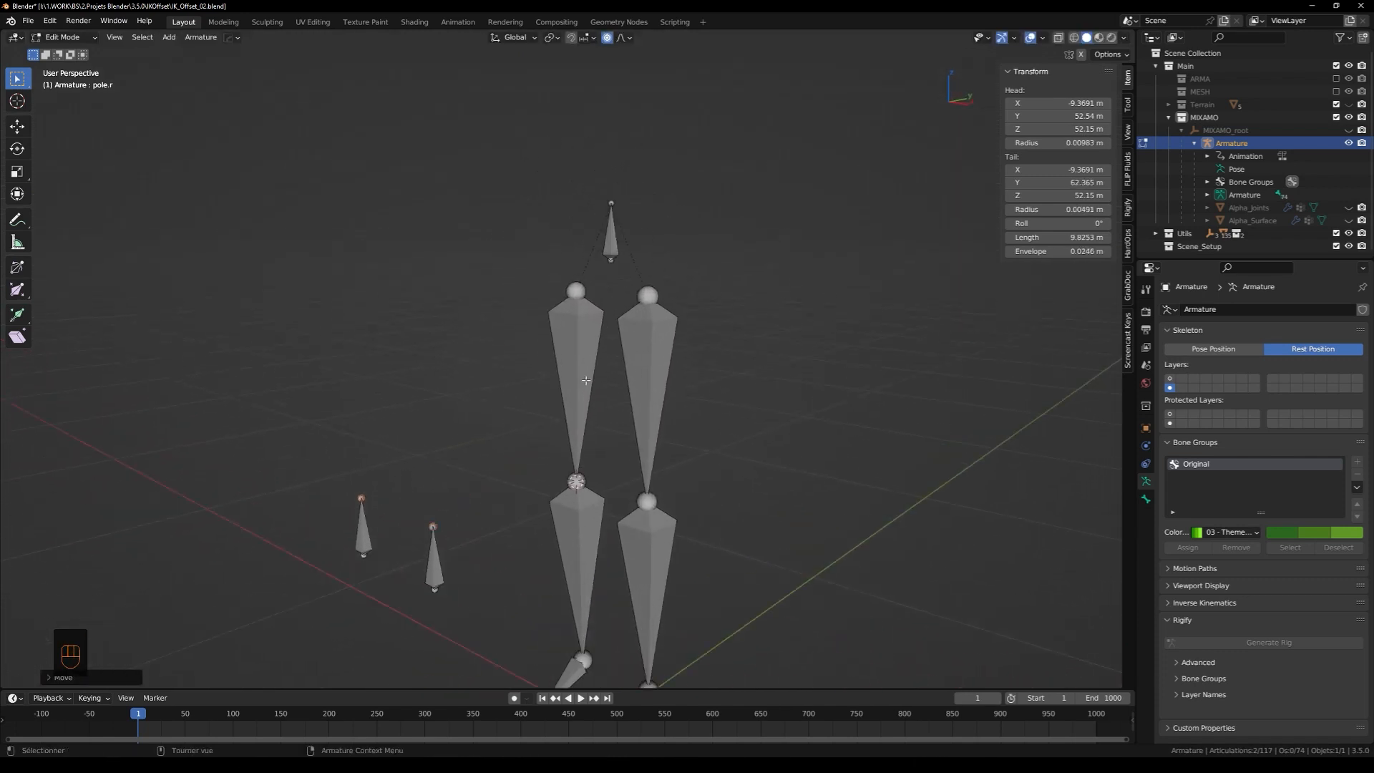
{"action": "scroll", "coordinate": [586, 380], "scroll_direction": "up", "scroll_amount": 1}
{"action": "left_click", "coordinate": [616, 206]}
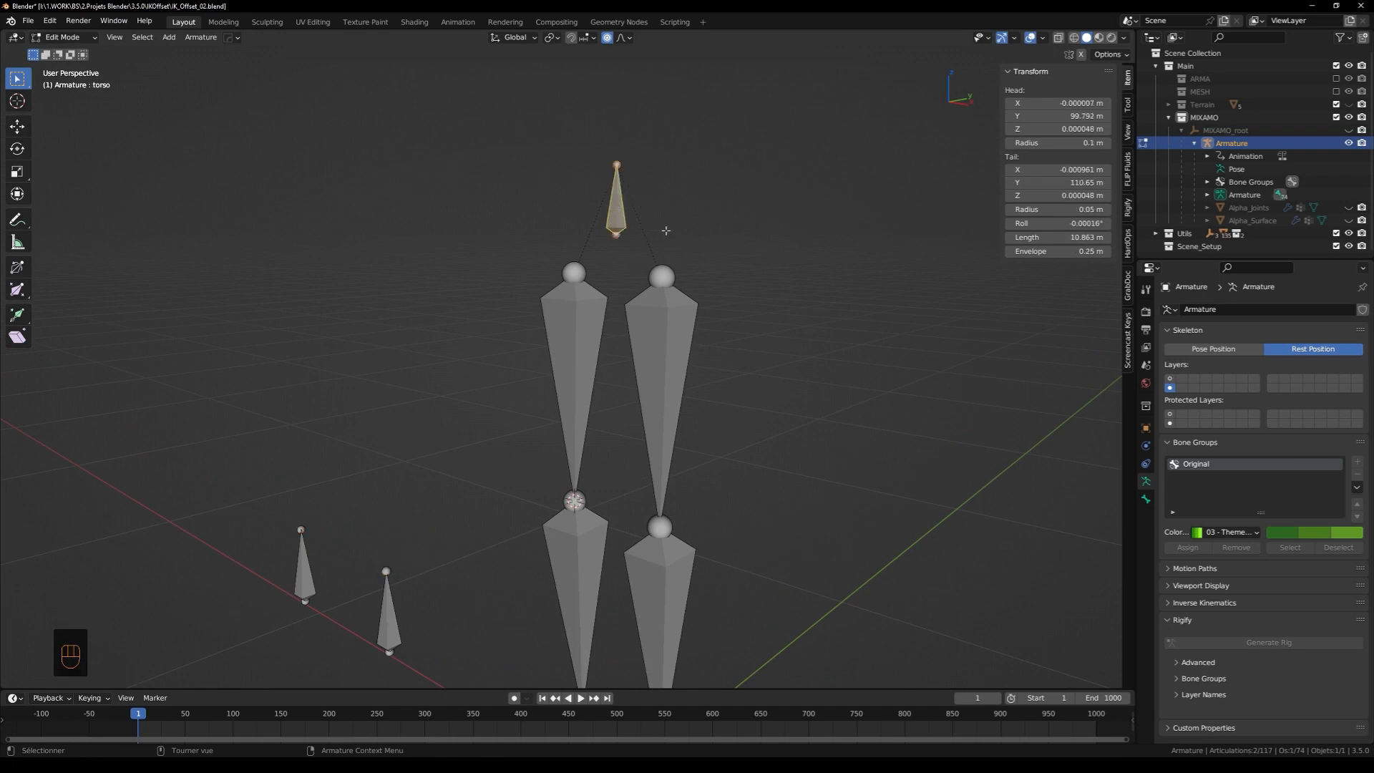
{"action": "key", "text": "shift+d"}
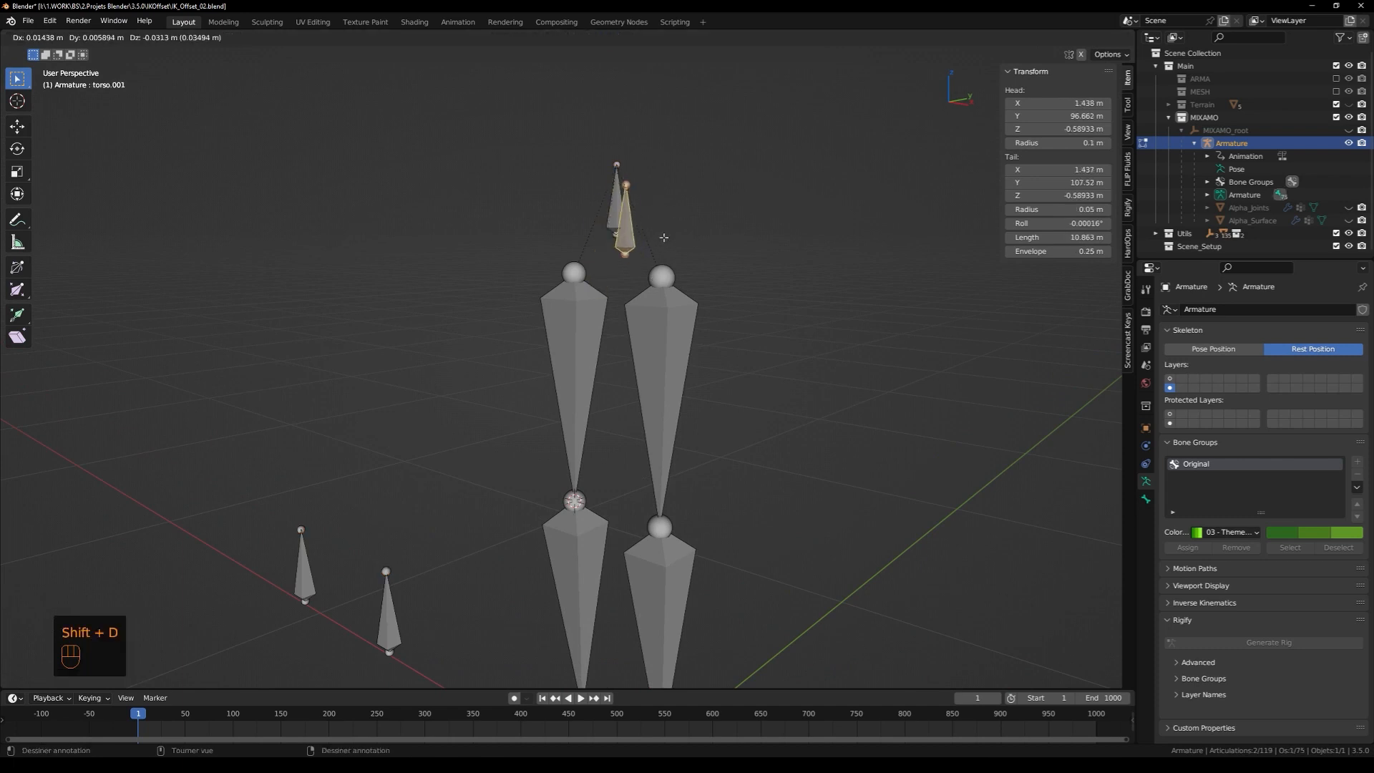
{"action": "right_click", "coordinate": [689, 227]}
{"action": "key", "text": "g"}
{"action": "key", "text": "z"}
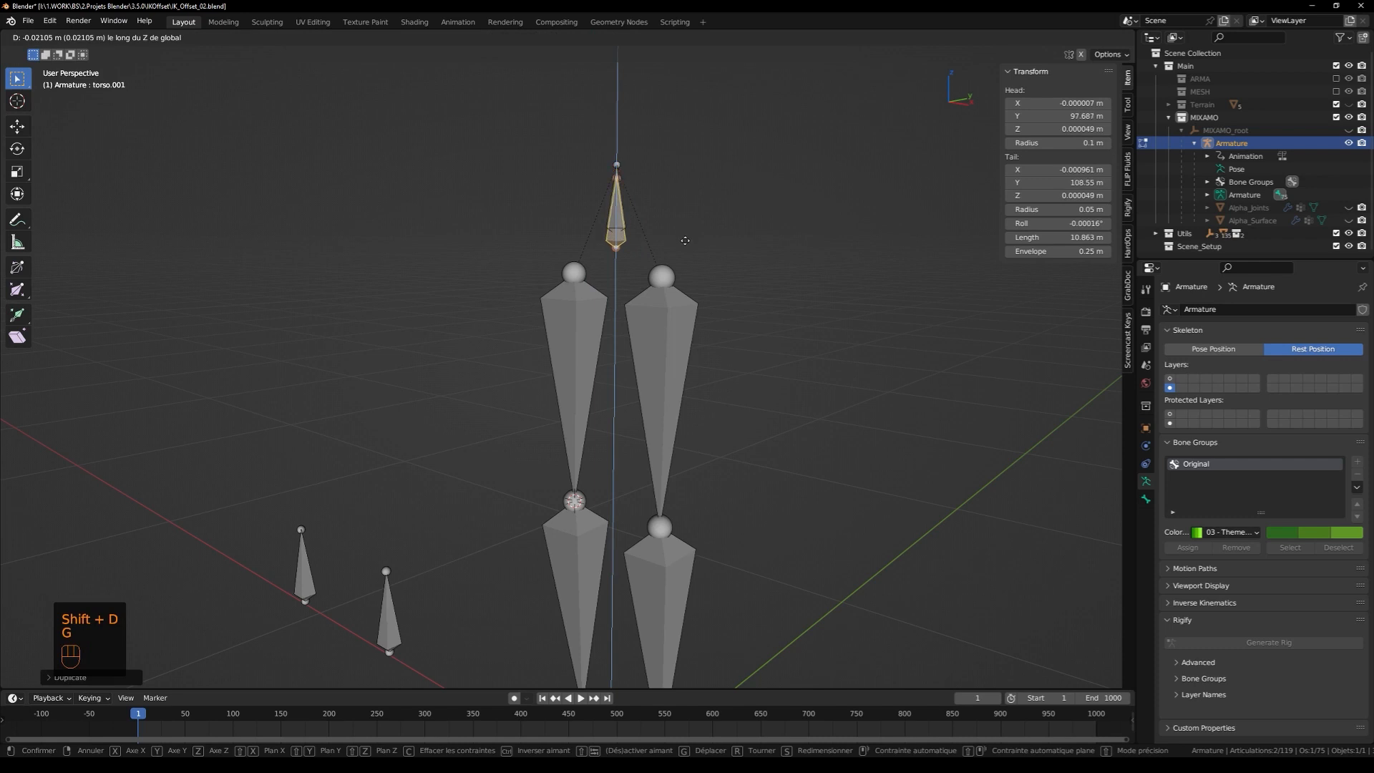
{"action": "left_click", "coordinate": [642, 277]}
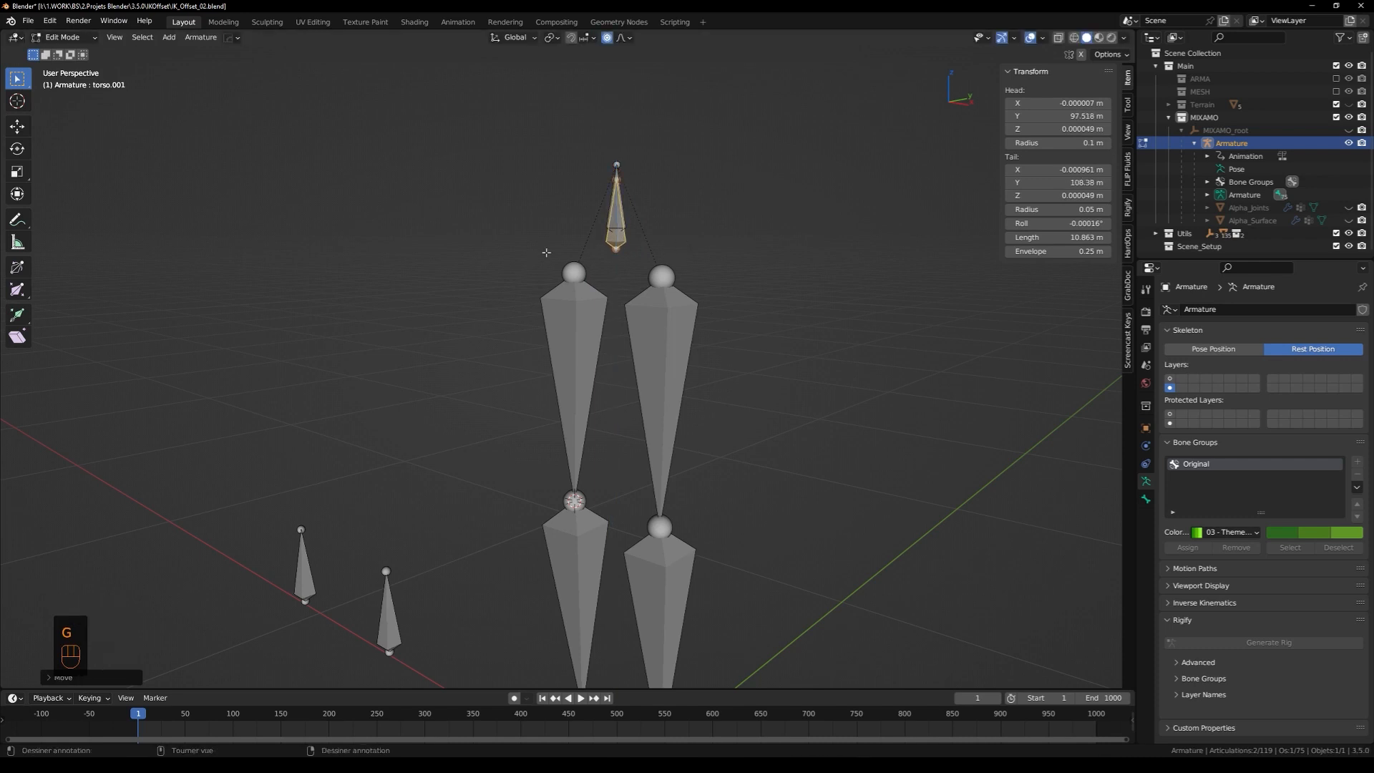
Rename the duplicated torso bone as pole_parent
{"action": "key", "text": "F2"}
{"action": "type", "text": "P"}
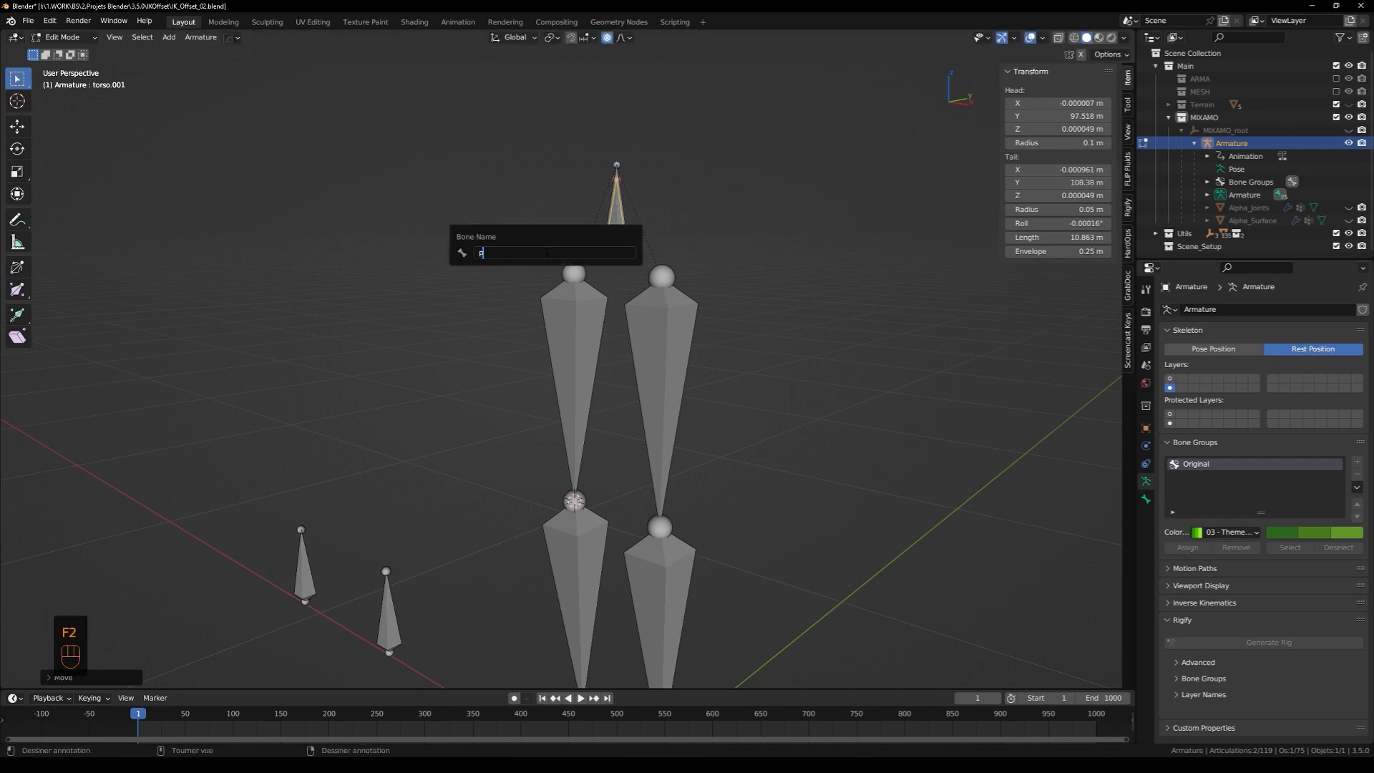
{"action": "type", "text": "ole_parent"}
{"action": "key", "text": "Return"}
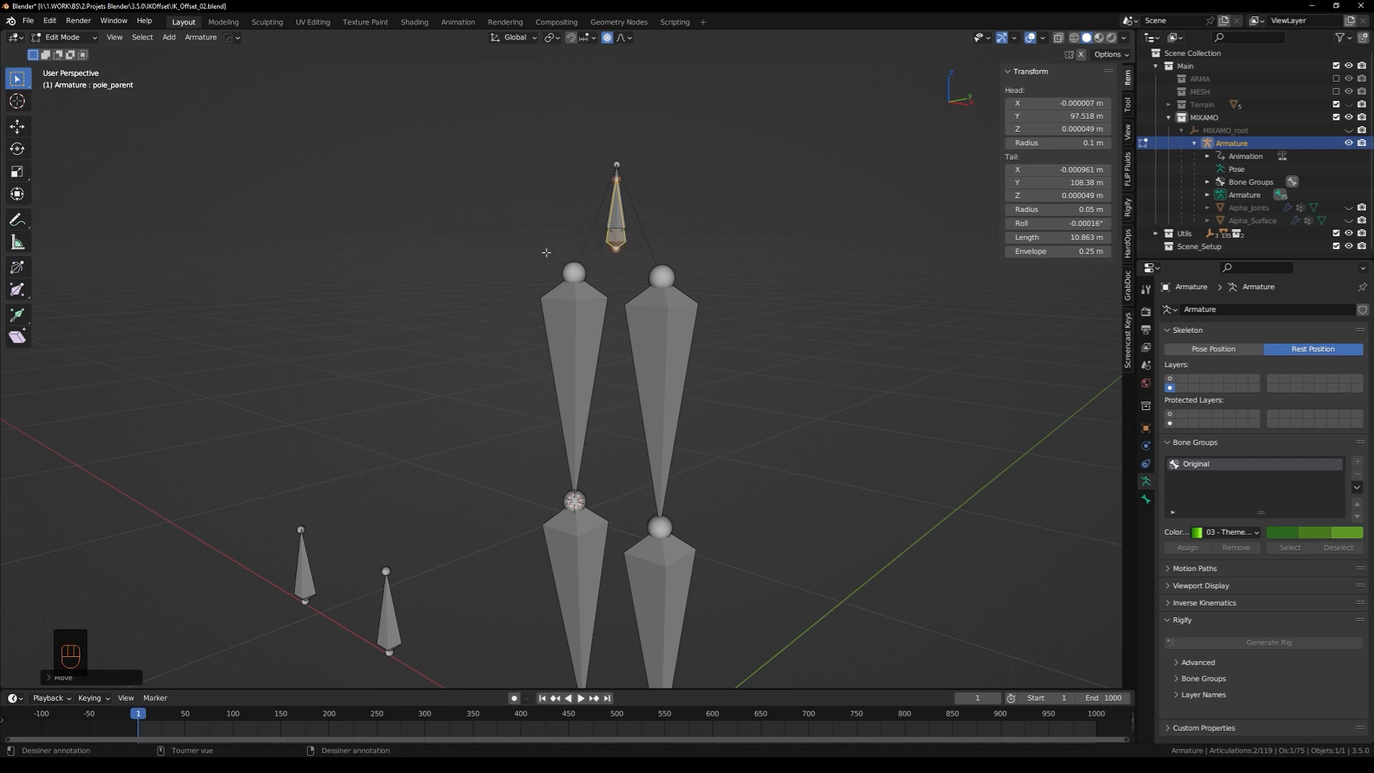
Parent both knee pole bones to the pole_parent bone, keeping their offset
{"action": "left_click", "coordinate": [391, 617]}
{"action": "left_click", "coordinate": [303, 569], "text": "shift"}
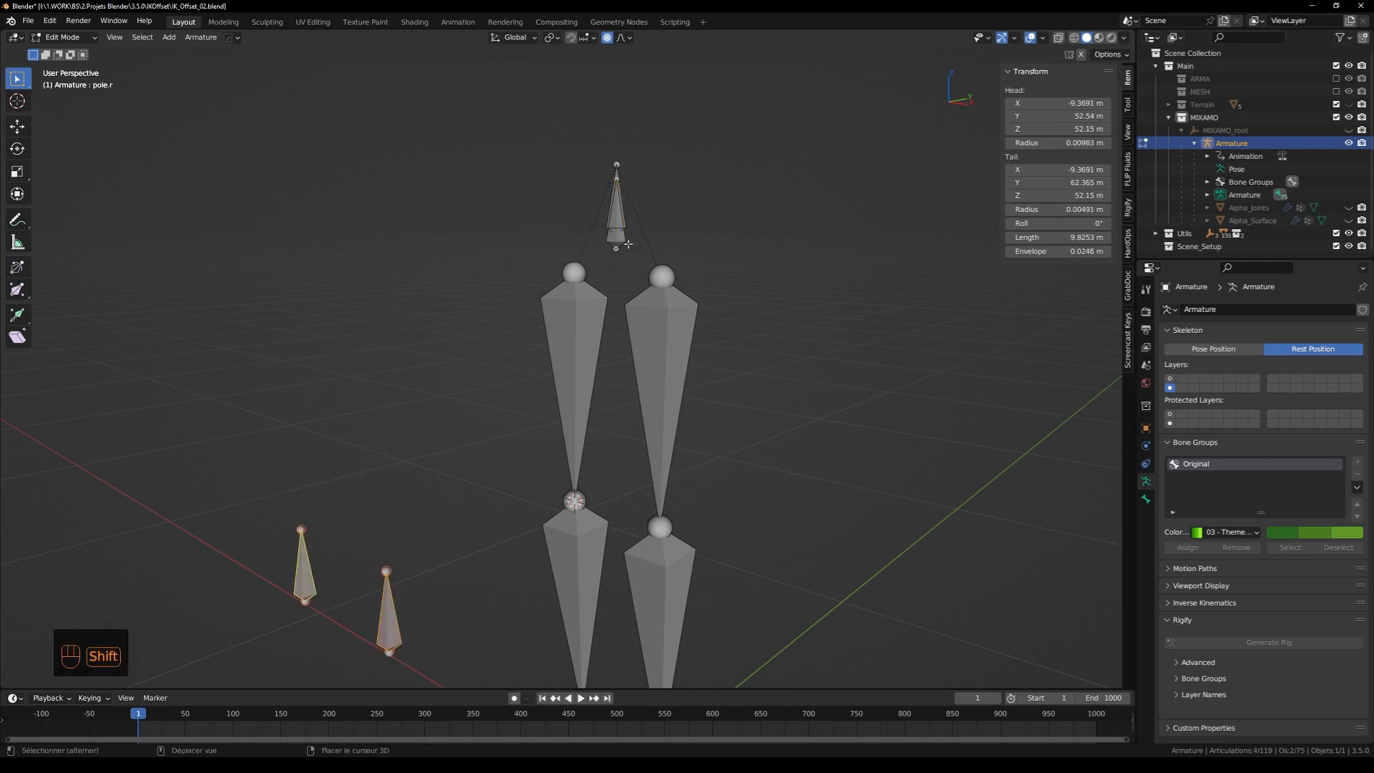
{"action": "left_click", "coordinate": [615, 239], "text": "shift"}
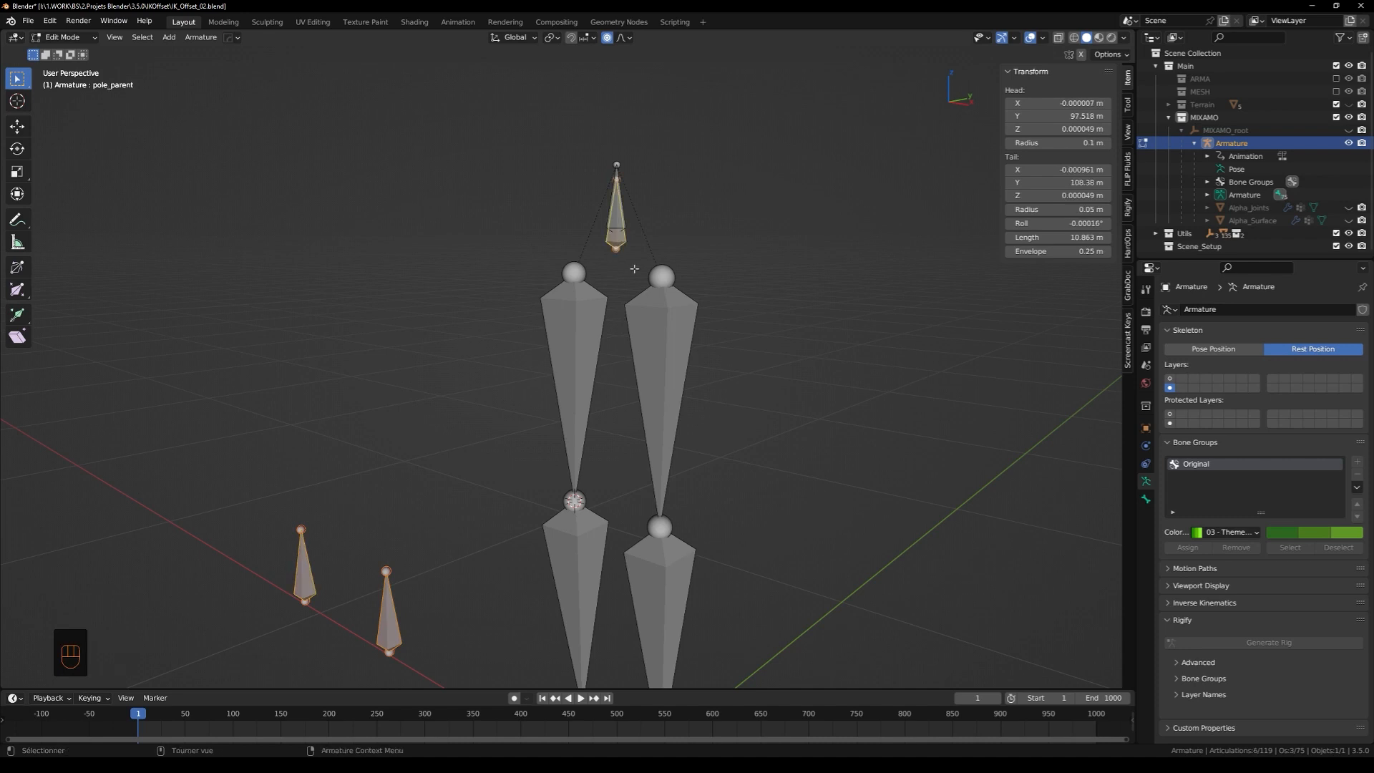
{"action": "key", "text": "ctrl+p"}
{"action": "left_click", "coordinate": [634, 268]}
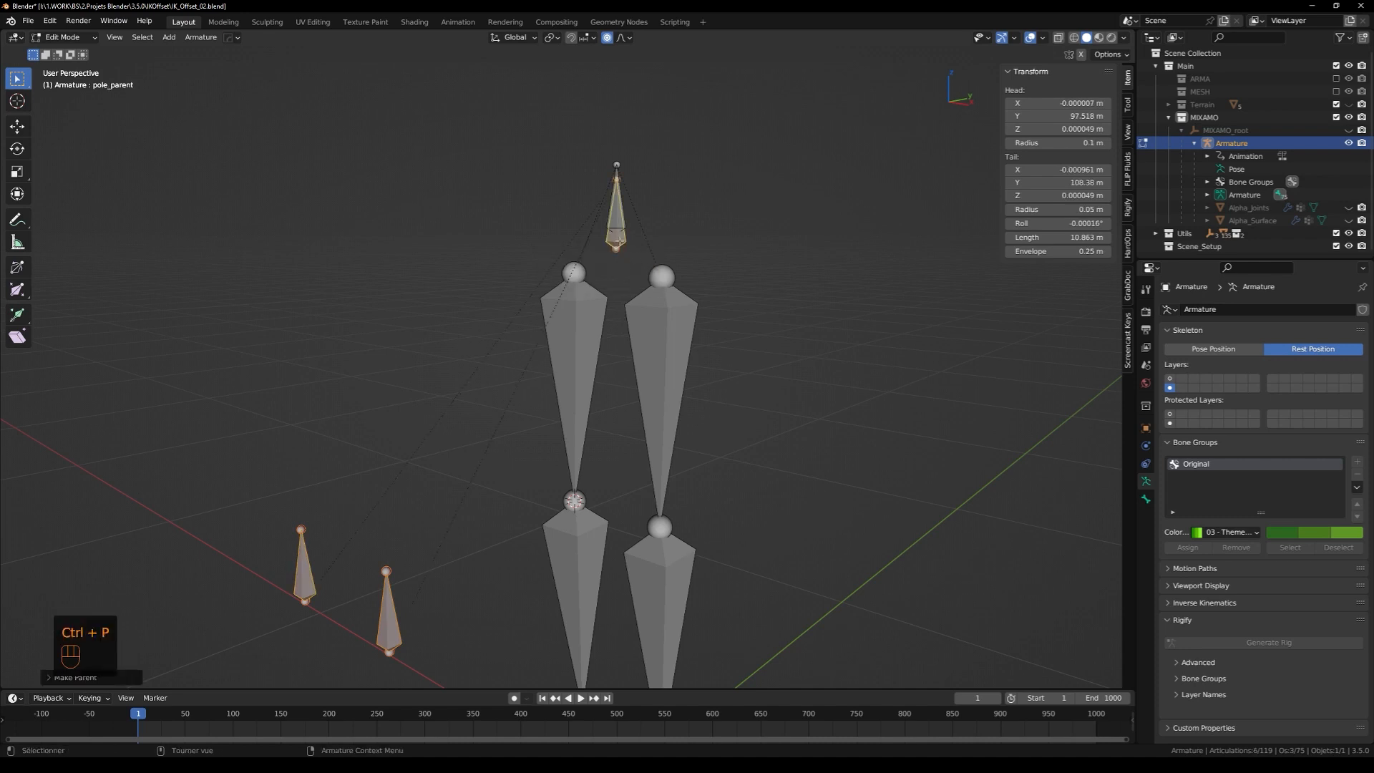
Check the parent of the pole_parent bone in its relations, and reparent it to the torso bone with its offset kept
{"action": "left_click", "coordinate": [616, 240]}
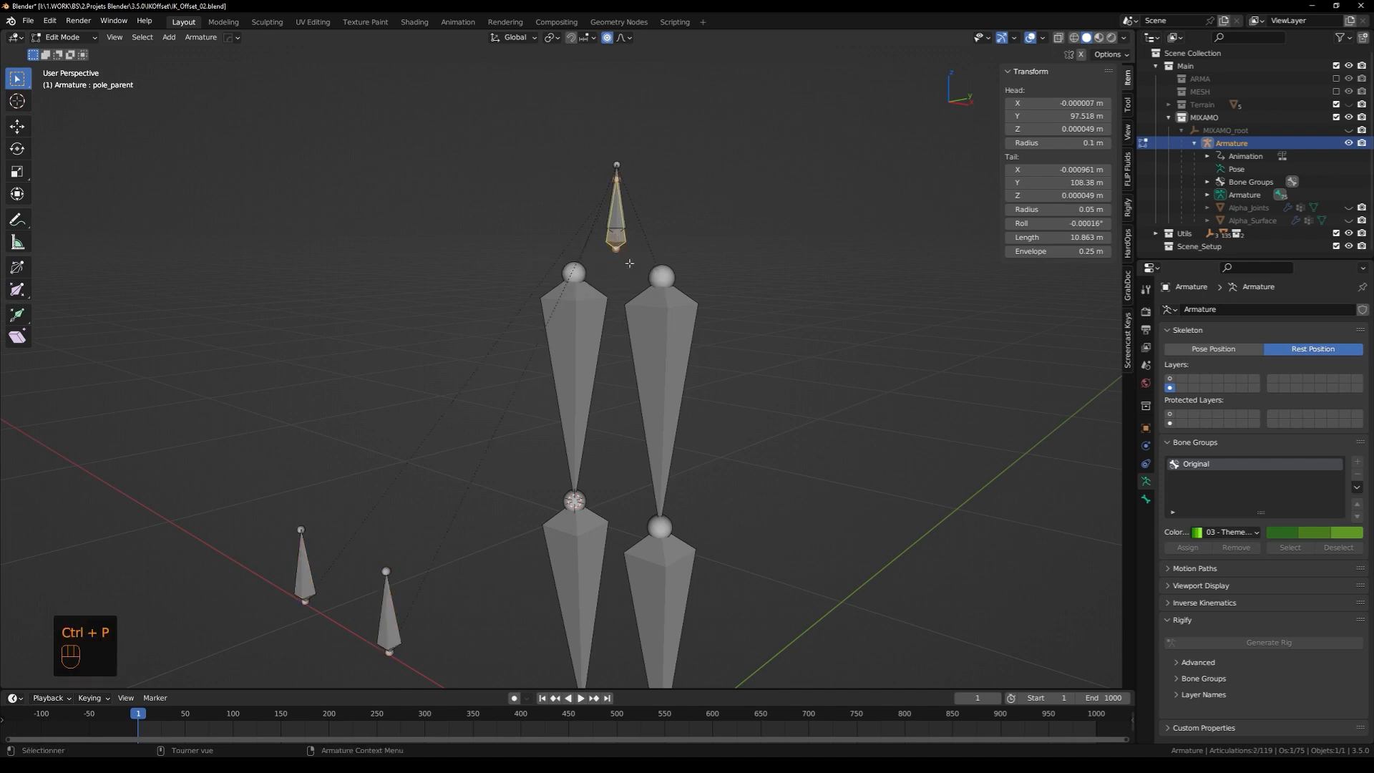
{"action": "left_click", "coordinate": [1145, 501]}
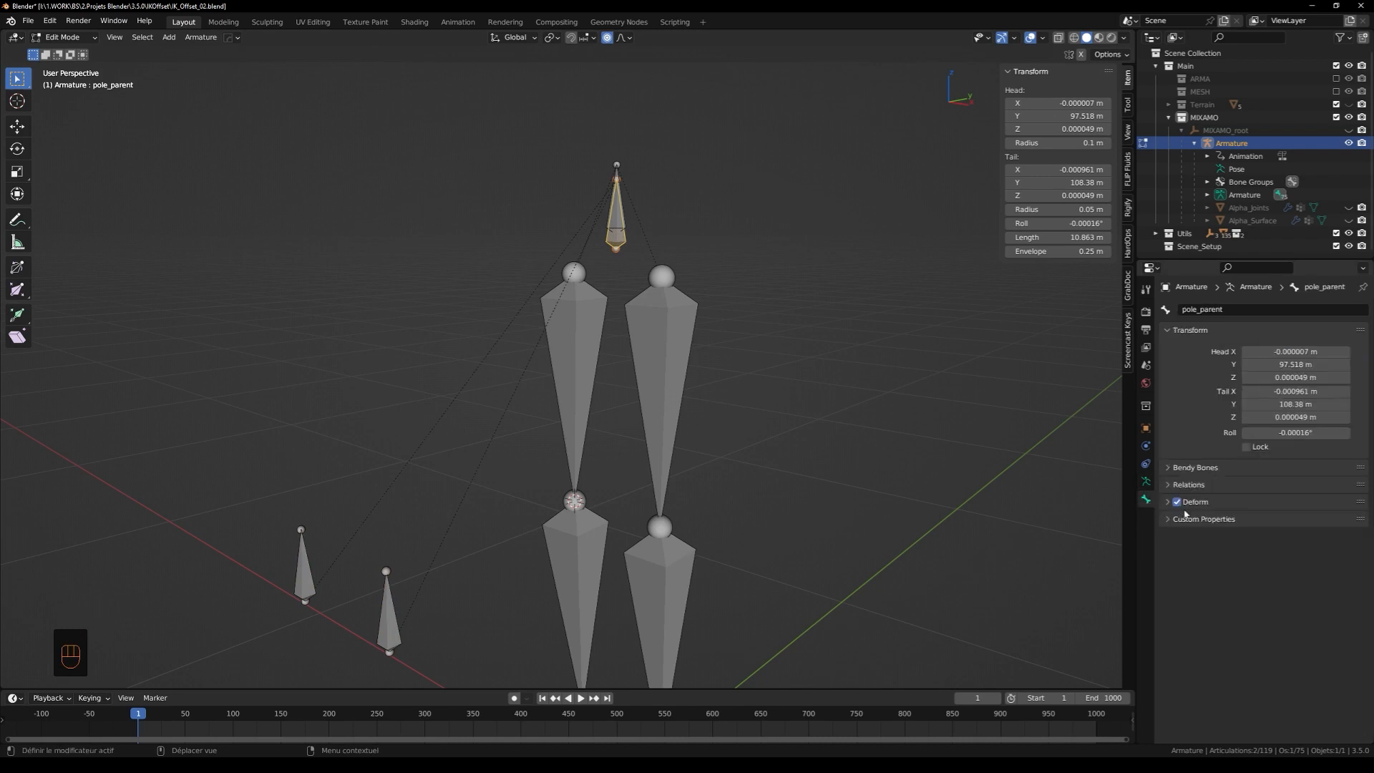
{"action": "left_click", "coordinate": [1190, 486]}
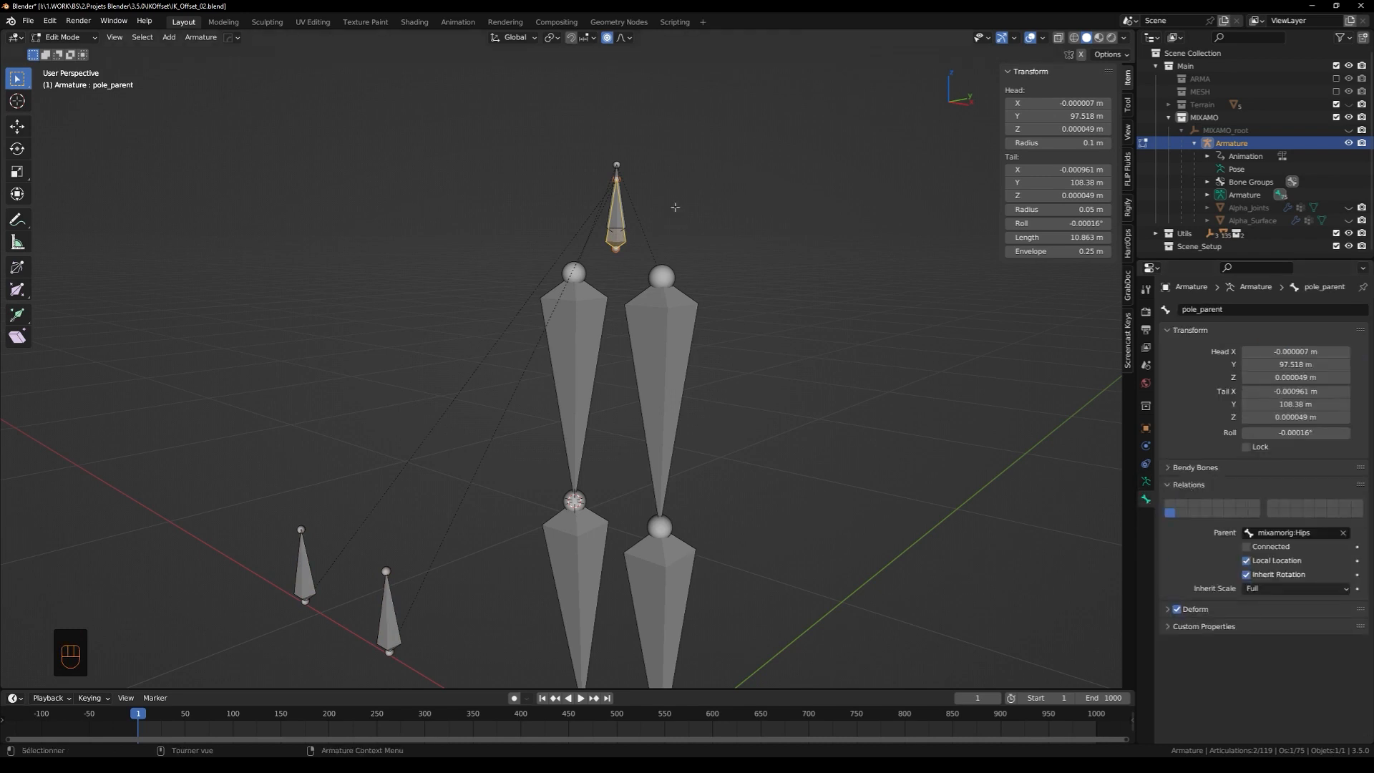
{"action": "scroll", "coordinate": [620, 222], "scroll_direction": "up", "scroll_amount": 2}
{"action": "left_click", "coordinate": [625, 158], "text": "shift"}
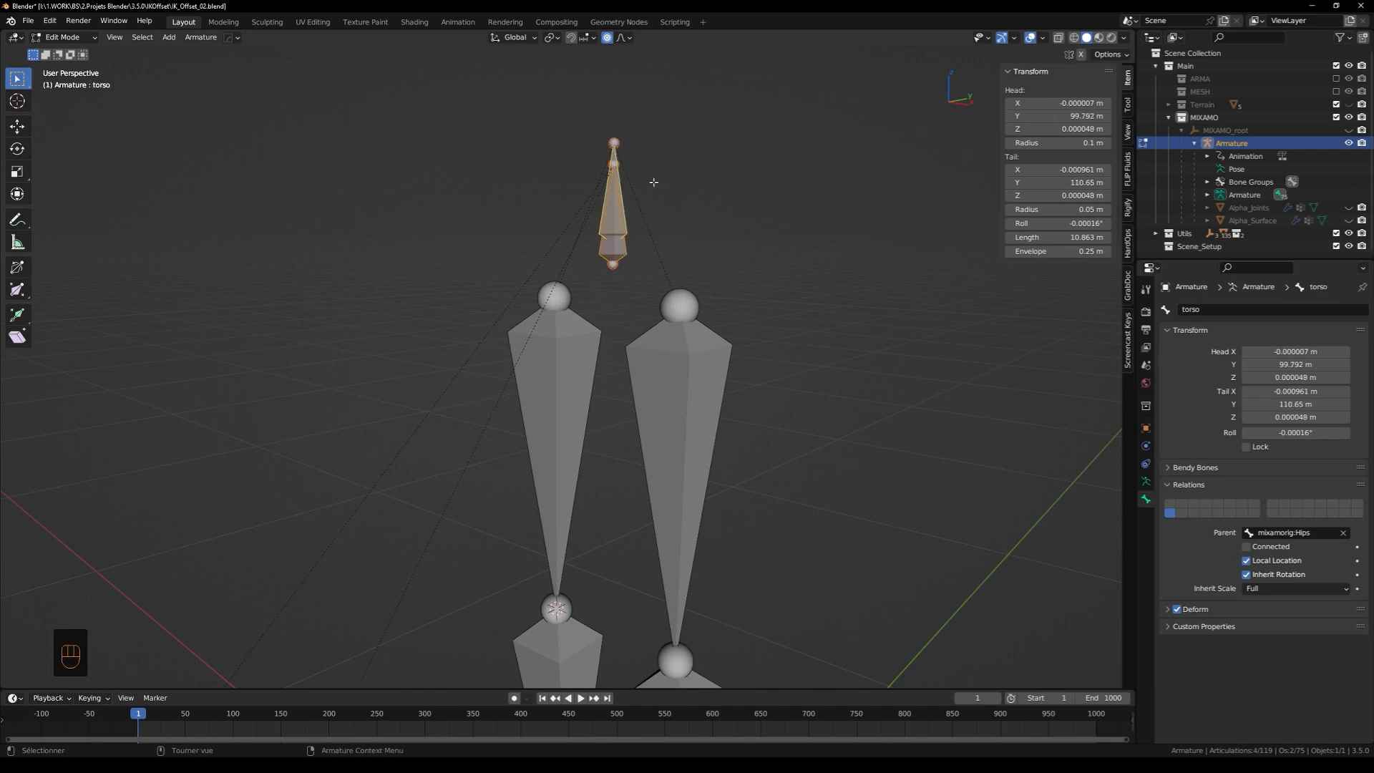
{"action": "key", "text": "ctrl+p"}
{"action": "left_click", "coordinate": [653, 182]}
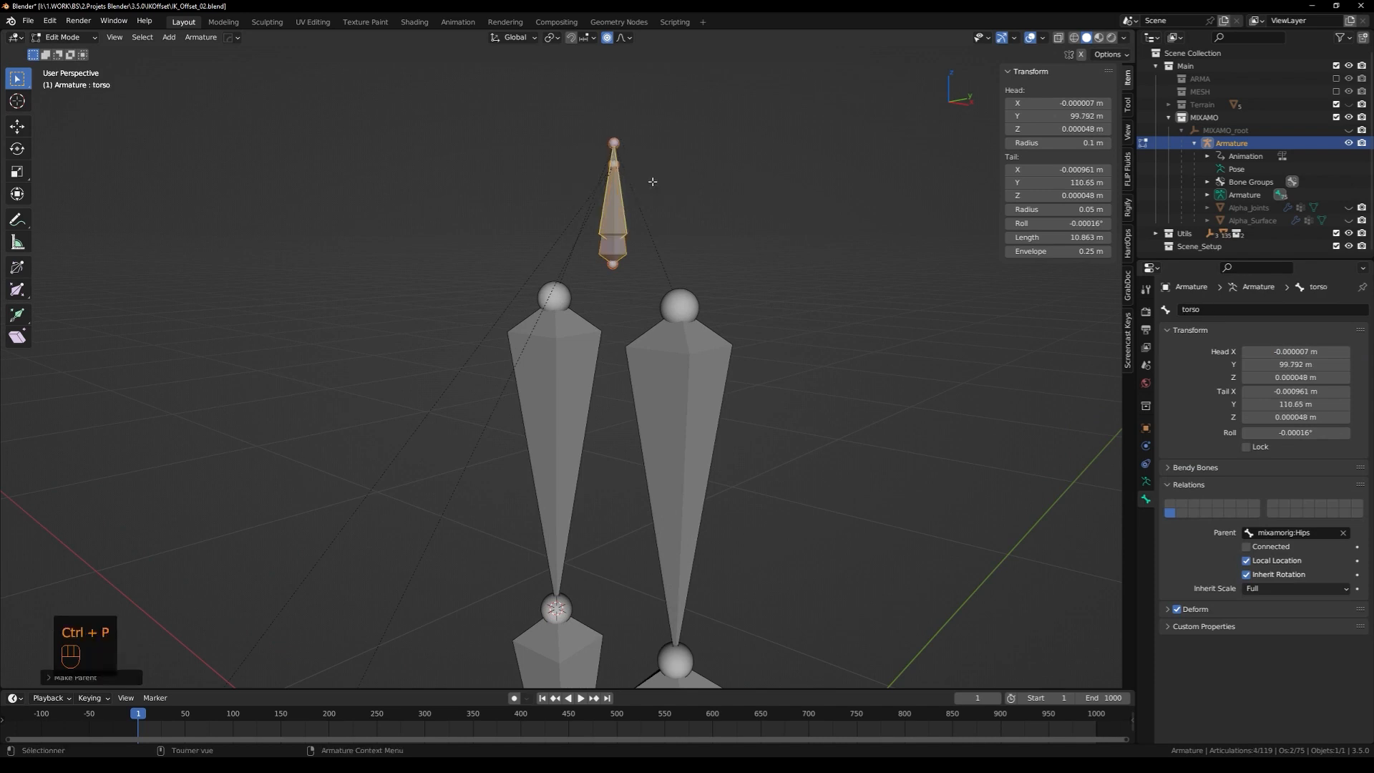
{"action": "left_click", "coordinate": [706, 223]}
{"action": "left_click", "coordinate": [616, 250]}
{"action": "scroll", "coordinate": [616, 303], "scroll_direction": "down", "scroll_amount": 2}
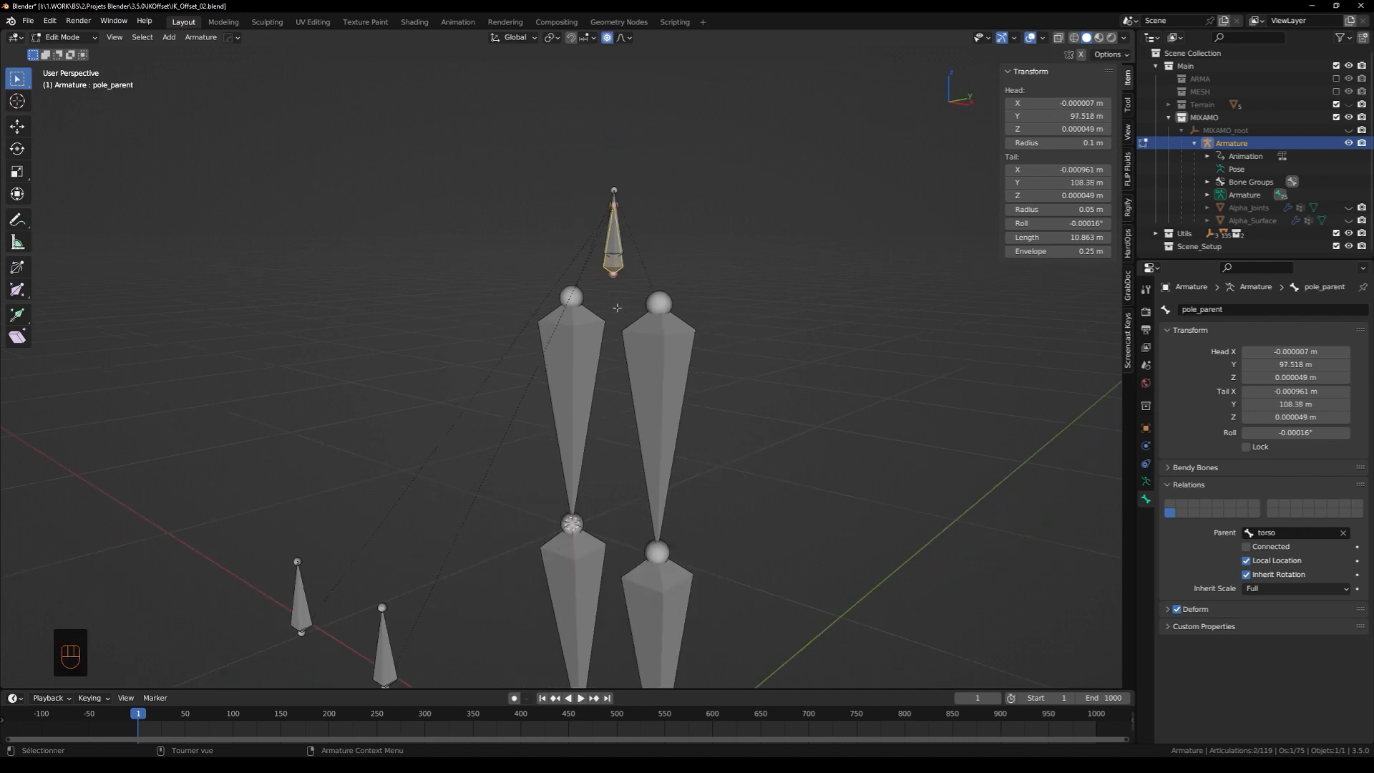
Select the knee joints of both control legs and move them about 0.8 m forward along global Y, toward the poles
{"action": "middle_click_drag", "start_coordinate": [671, 360], "coordinate": [716, 324], "text": "shift"}
{"action": "key", "text": "Tab"}
{"action": "middle_click_drag", "start_coordinate": [654, 374], "coordinate": [634, 402]}
{"action": "key", "text": "Tab"}
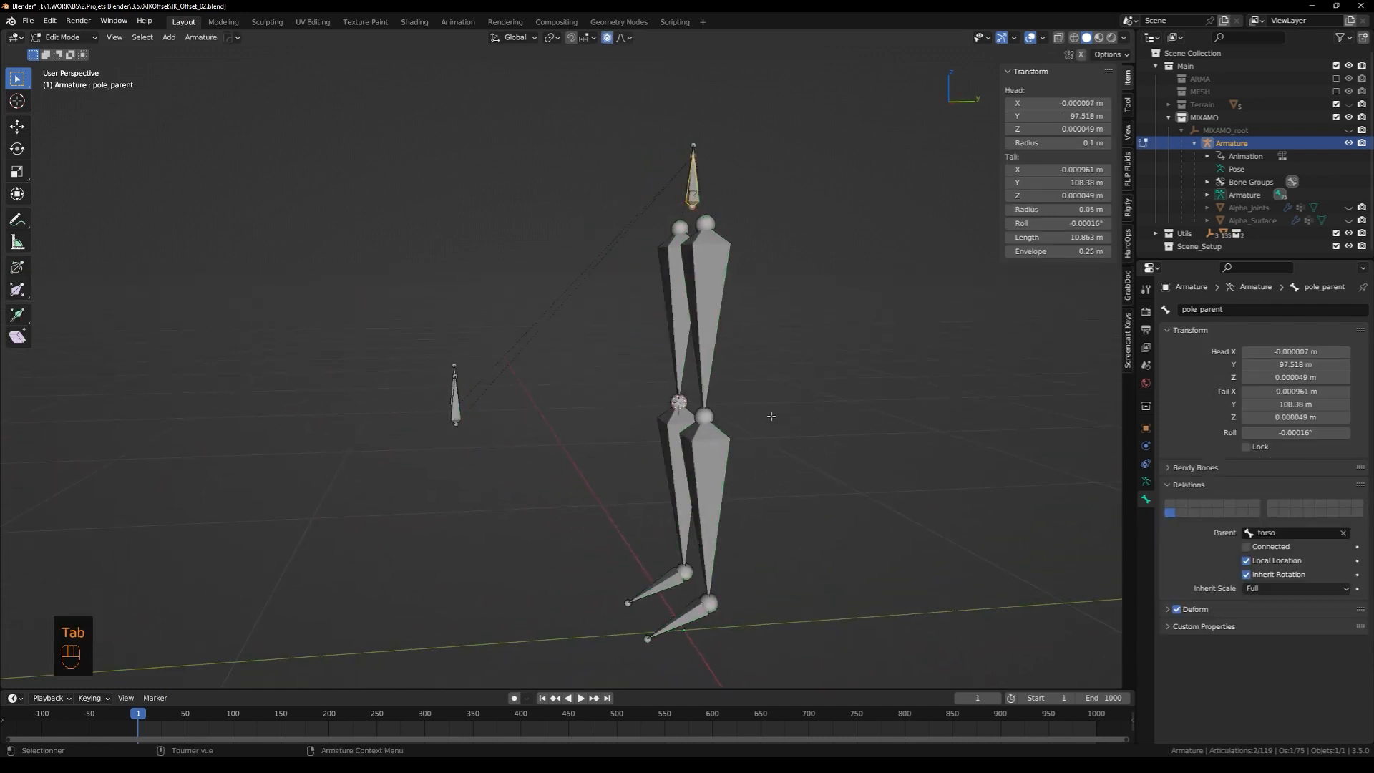
{"action": "middle_click_drag", "start_coordinate": [766, 414], "coordinate": [665, 405]}
{"action": "scroll", "coordinate": [667, 405], "scroll_direction": "up", "scroll_amount": 3}
{"action": "key", "text": "quotedbl"}
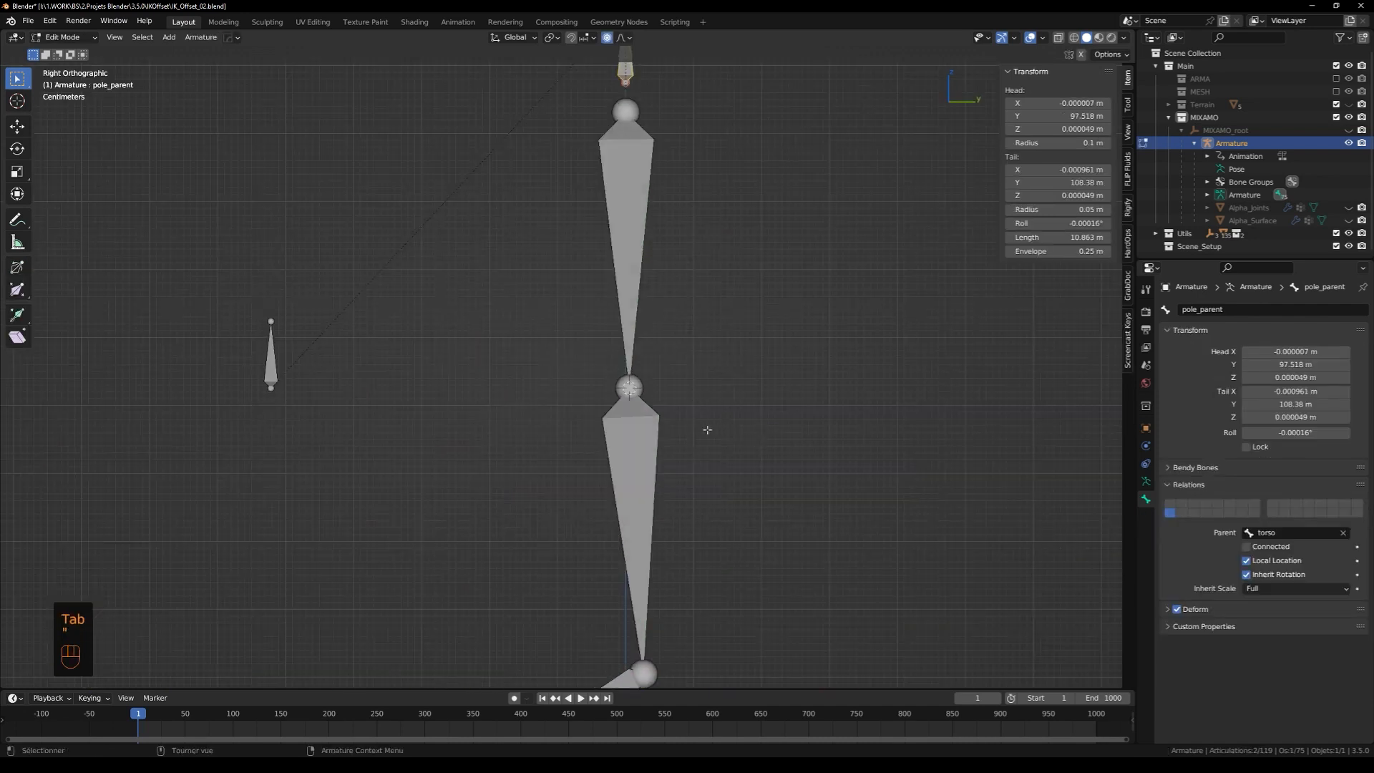
{"action": "left_click", "coordinate": [630, 407]}
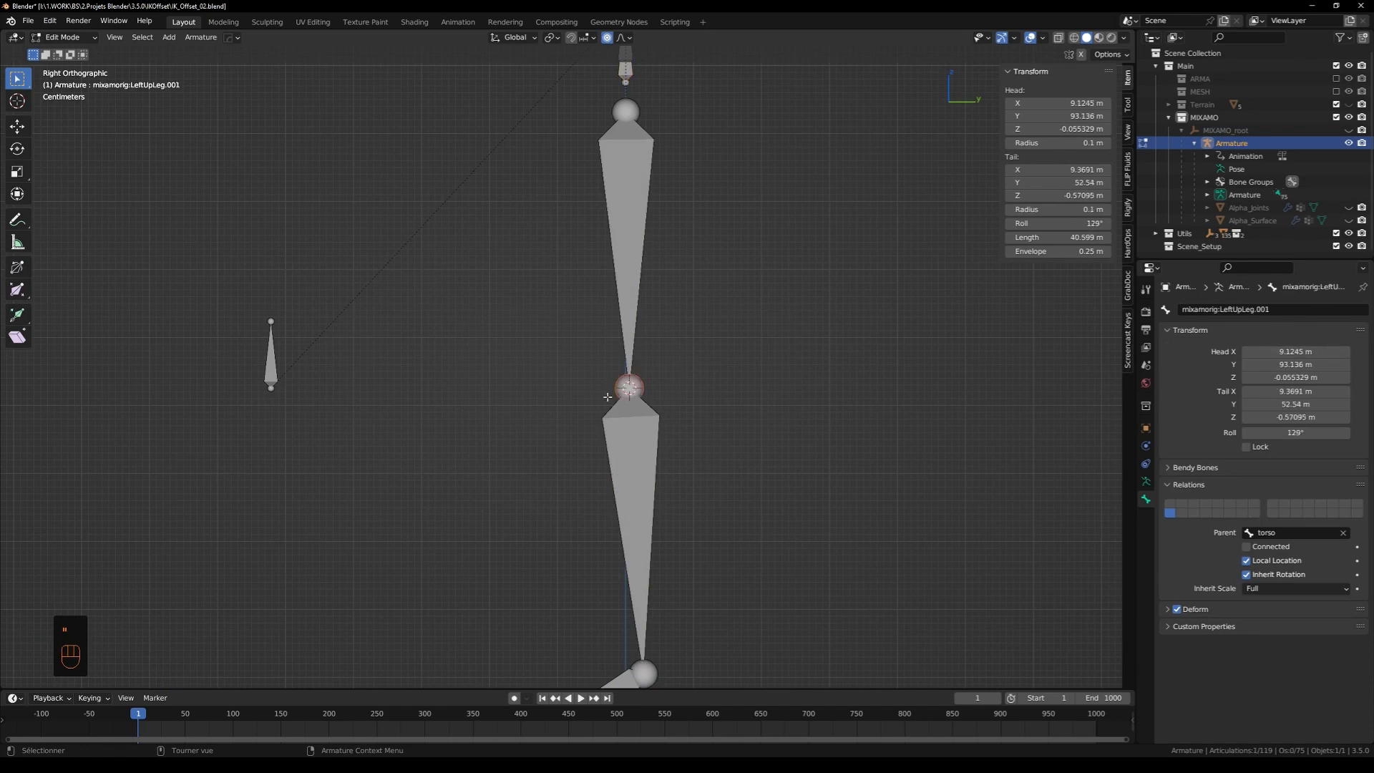
{"action": "middle_click_drag", "start_coordinate": [607, 397], "coordinate": [541, 411]}
{"action": "key", "text": "Tab"}
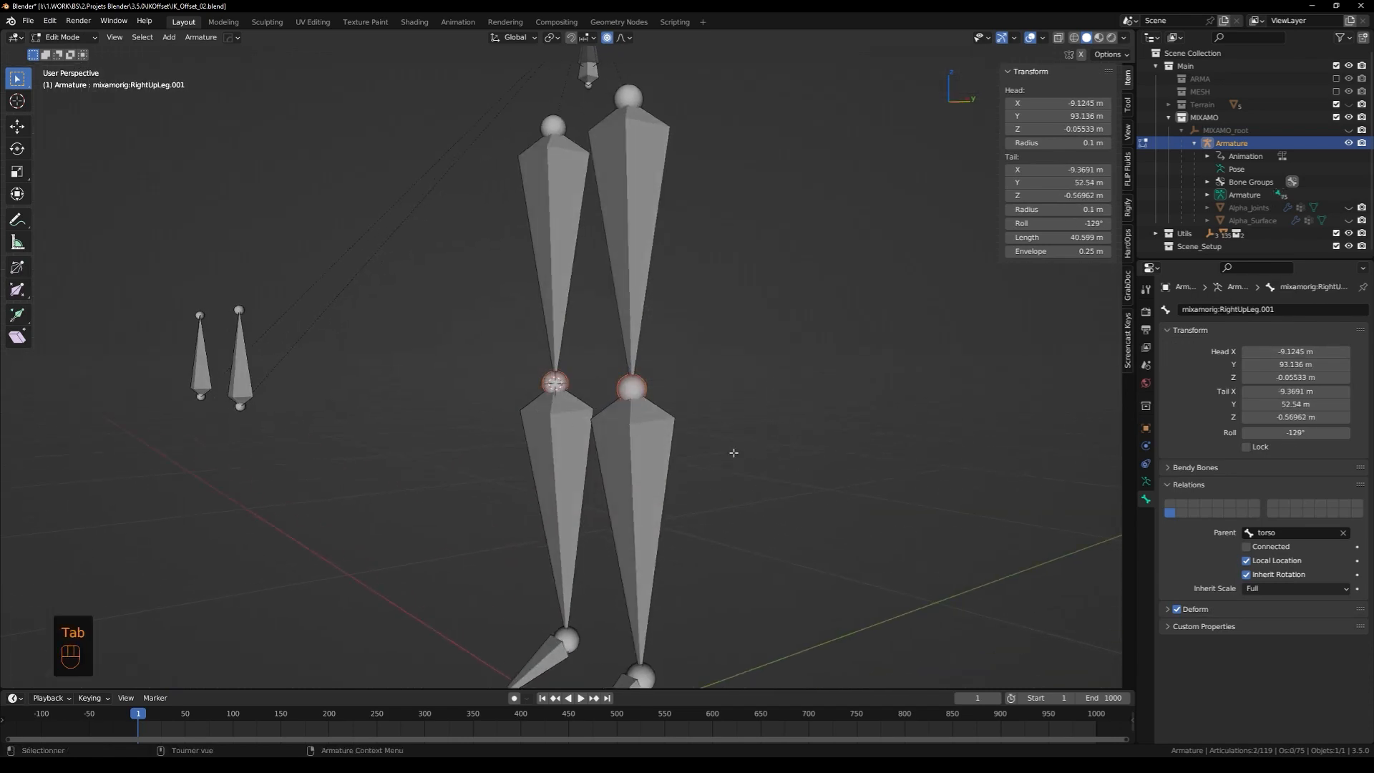
{"action": "scroll", "coordinate": [599, 417], "scroll_direction": "up", "scroll_amount": 1}
{"action": "middle_click_drag", "start_coordinate": [487, 430], "coordinate": [748, 375], "text": "alt"}
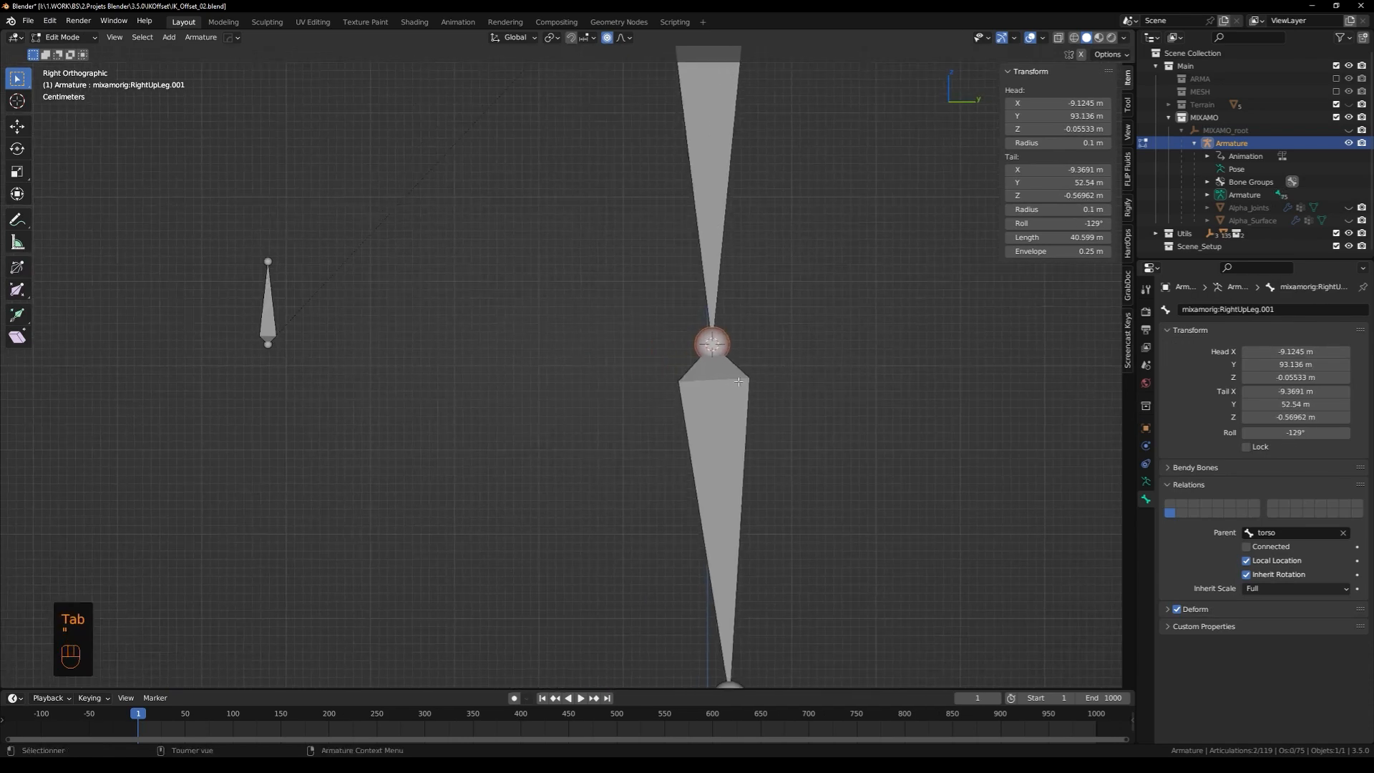
{"action": "scroll", "coordinate": [742, 368], "scroll_direction": "up", "scroll_amount": 2}
{"action": "key", "text": "quotedbl"}
{"action": "key", "text": "g"}
{"action": "key", "text": "y"}
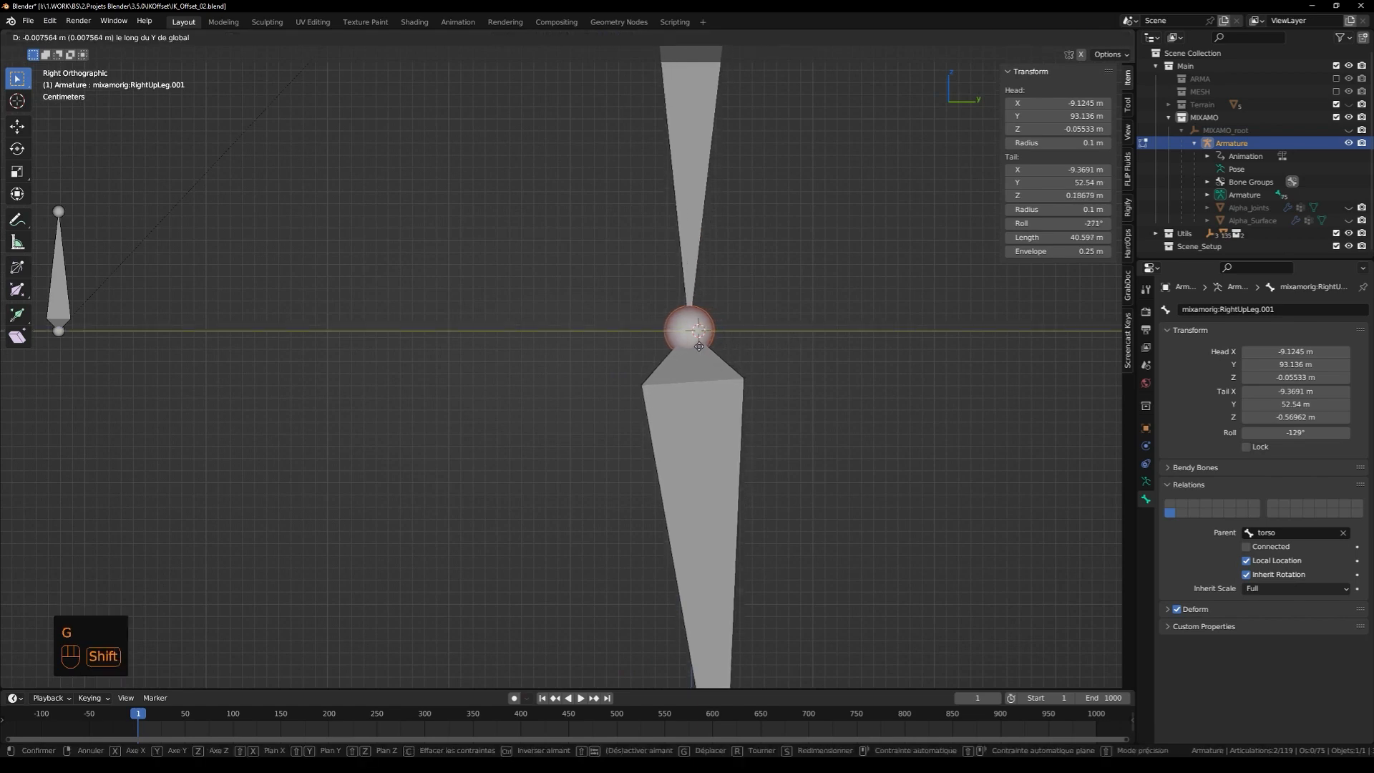
{"action": "left_click", "coordinate": [748, 348]}
Switch the armature to Pose Mode and select all bones of the control layer
{"action": "middle_click_drag", "start_coordinate": [747, 348], "coordinate": [708, 363]}
{"action": "scroll", "coordinate": [709, 364], "scroll_direction": "down", "scroll_amount": 6}
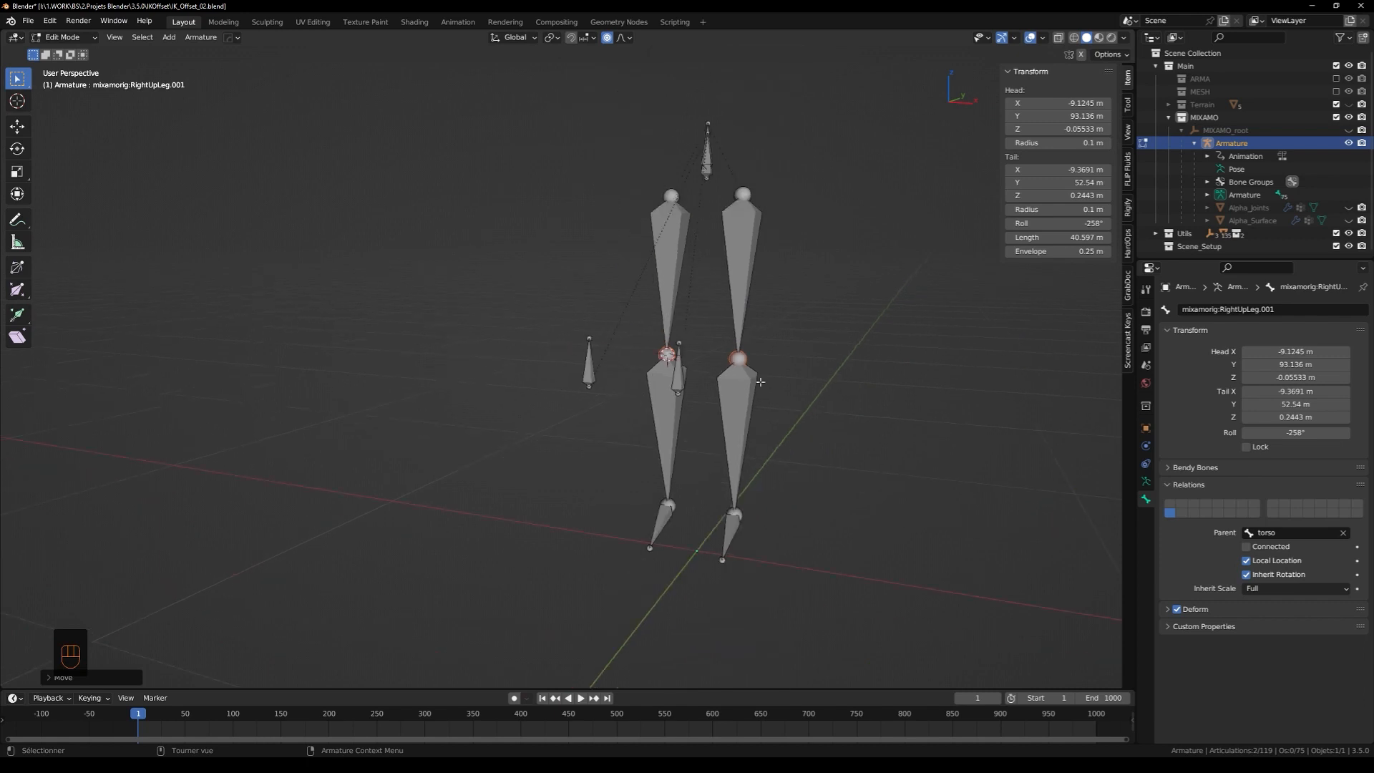
{"action": "key", "text": "Tab"}
{"action": "left_click", "coordinate": [693, 500]}
{"action": "middle_click_drag", "start_coordinate": [654, 398], "coordinate": [745, 353], "text": "shift"}
{"action": "key", "text": "a"}
{"action": "key", "text": "a"}
{"action": "key", "text": "a"}
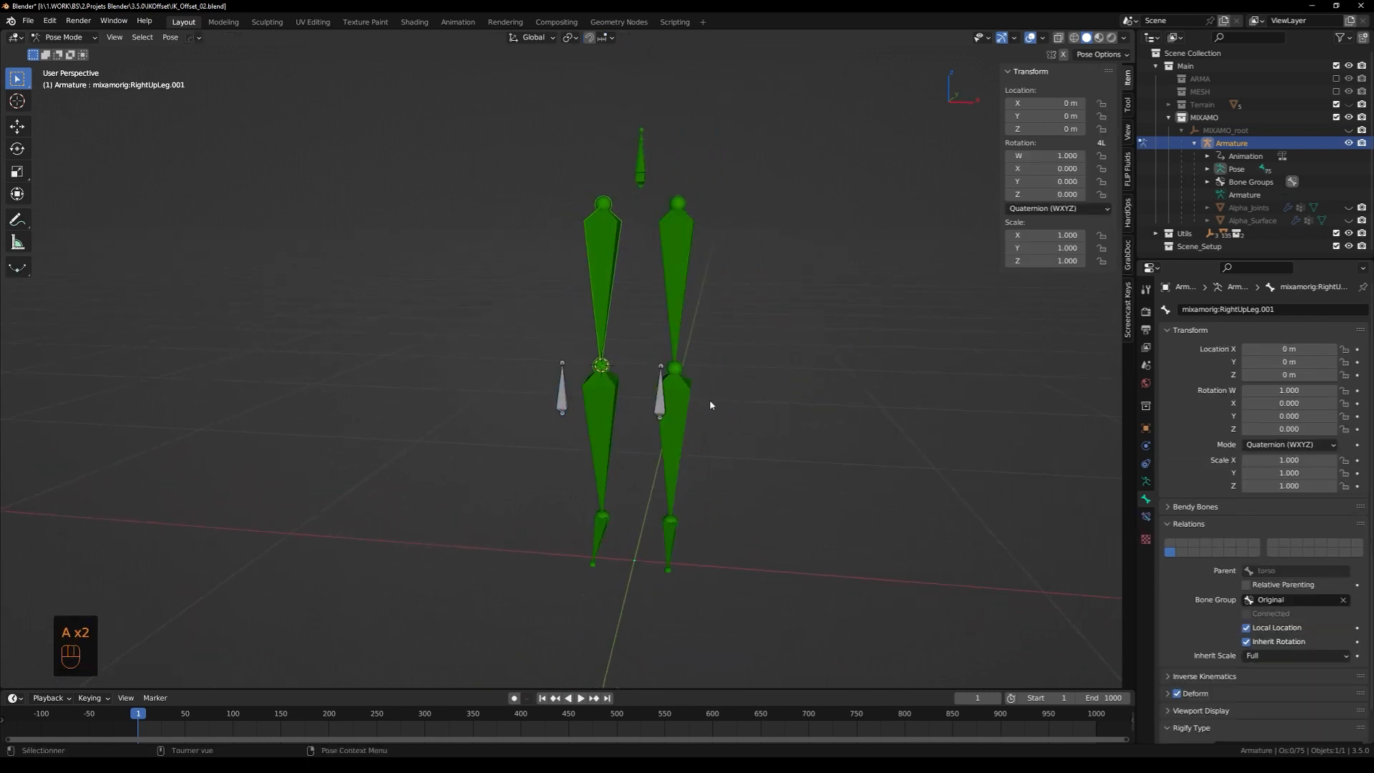
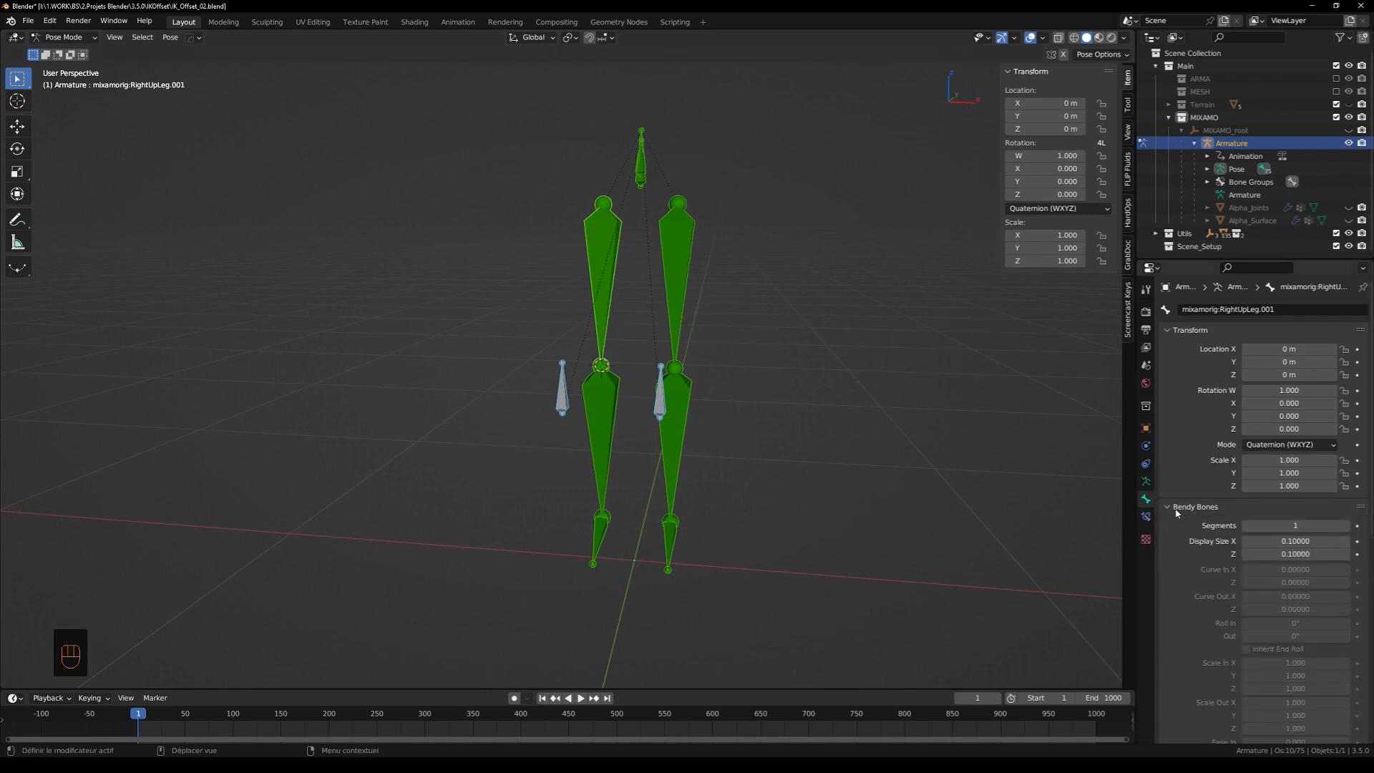
Create a bone group named ik with the 04 - Theme Color Set and assign the selected control bones to it
{"action": "left_click", "coordinate": [1146, 481]}
{"action": "left_click", "coordinate": [1357, 463]}
{"action": "double_click", "coordinate": [1202, 477]}
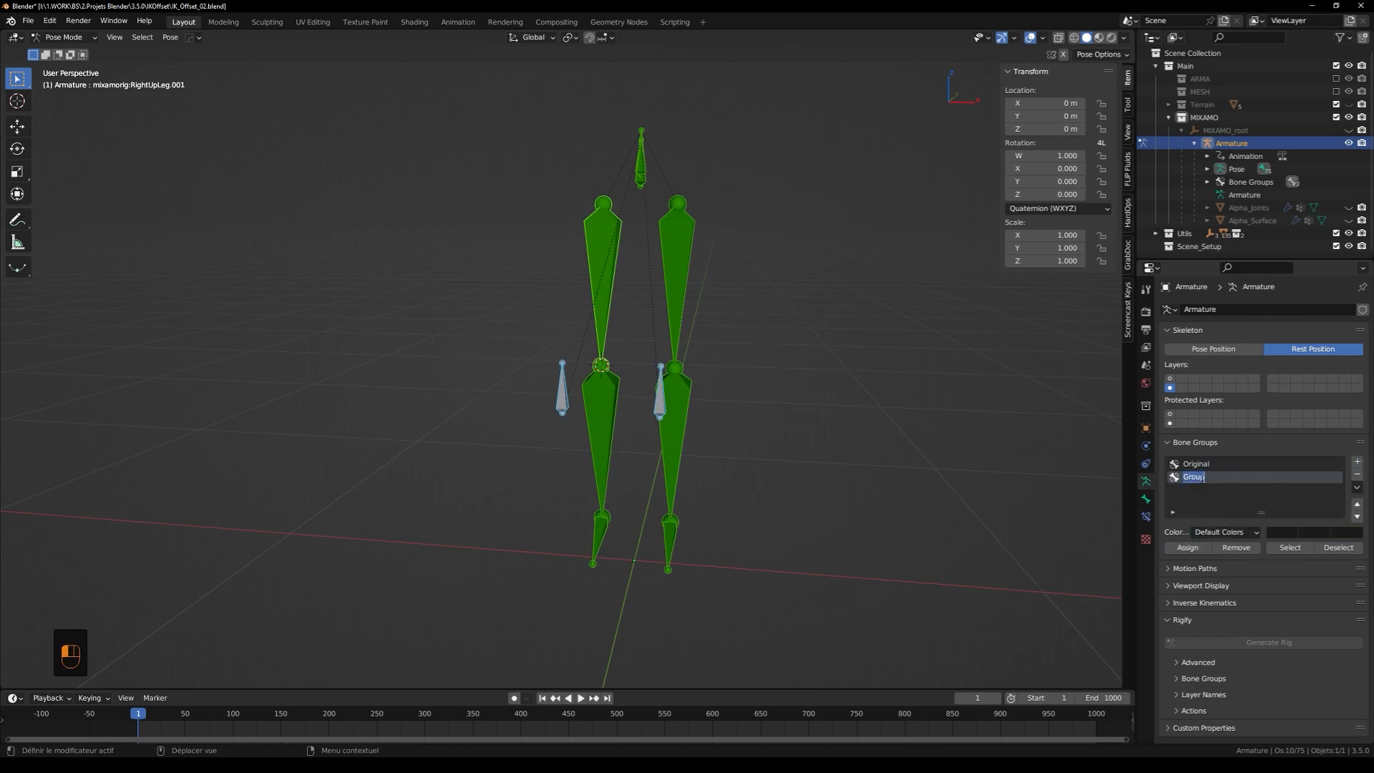
{"action": "type", "text": "ik"}
{"action": "left_click", "coordinate": [1225, 532]}
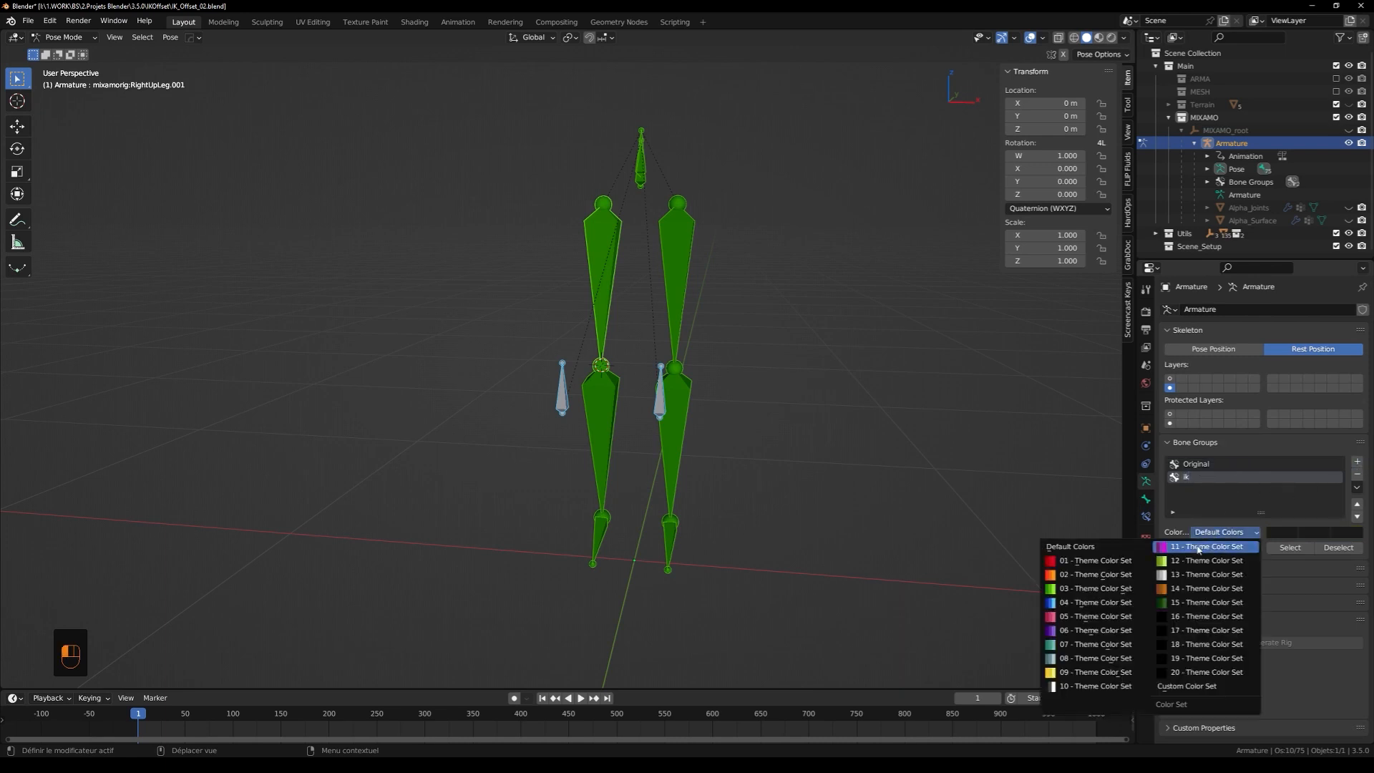
{"action": "left_click", "coordinate": [1071, 601]}
{"action": "left_click", "coordinate": [1187, 547]}
Add an IK constraint to the control leg's left lower leg bone, targeting the ik.l foot bone
{"action": "mouse_move", "coordinate": [644, 392]}
{"action": "middle_mouse_down"}
{"action": "mouse_move", "coordinate": [693, 392]}
{"action": "mouse_move", "coordinate": [651, 394]}
{"action": "middle_mouse_up"}
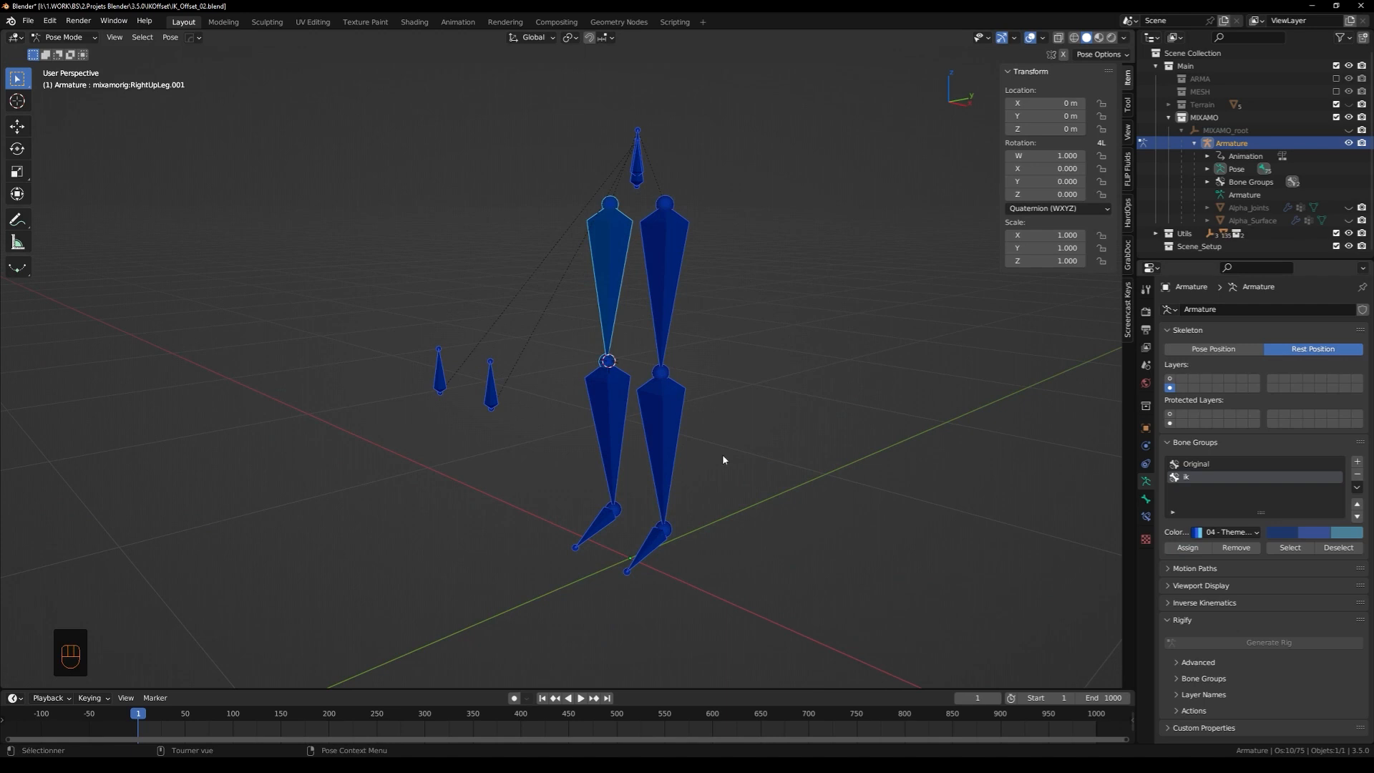
{"action": "scroll", "coordinate": [711, 457], "scroll_direction": "up", "scroll_amount": 2}
{"action": "left_click", "coordinate": [687, 566]}
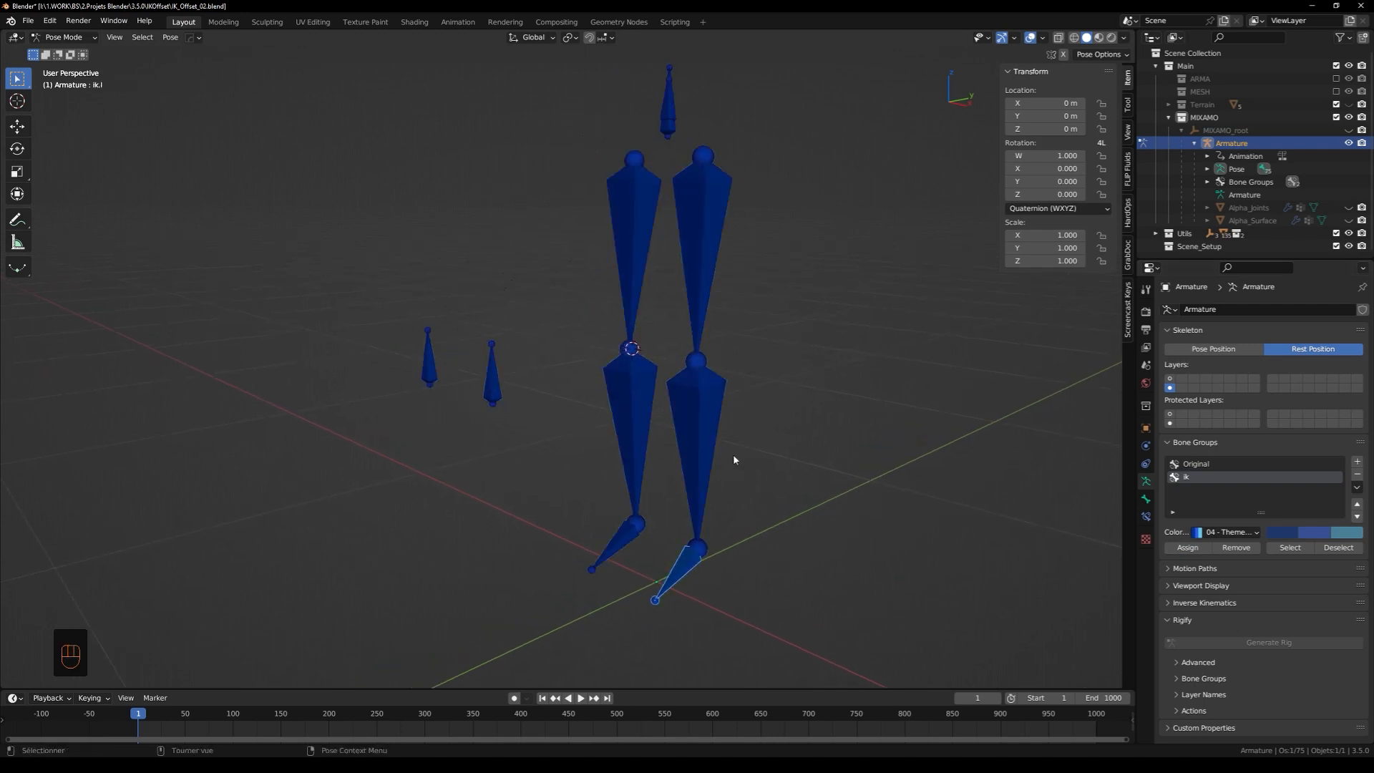
{"action": "mouse_move", "coordinate": [733, 454]}
{"action": "middle_mouse_down"}
{"action": "mouse_move", "coordinate": [710, 415]}
{"action": "mouse_move", "coordinate": [722, 473]}
{"action": "middle_mouse_up"}
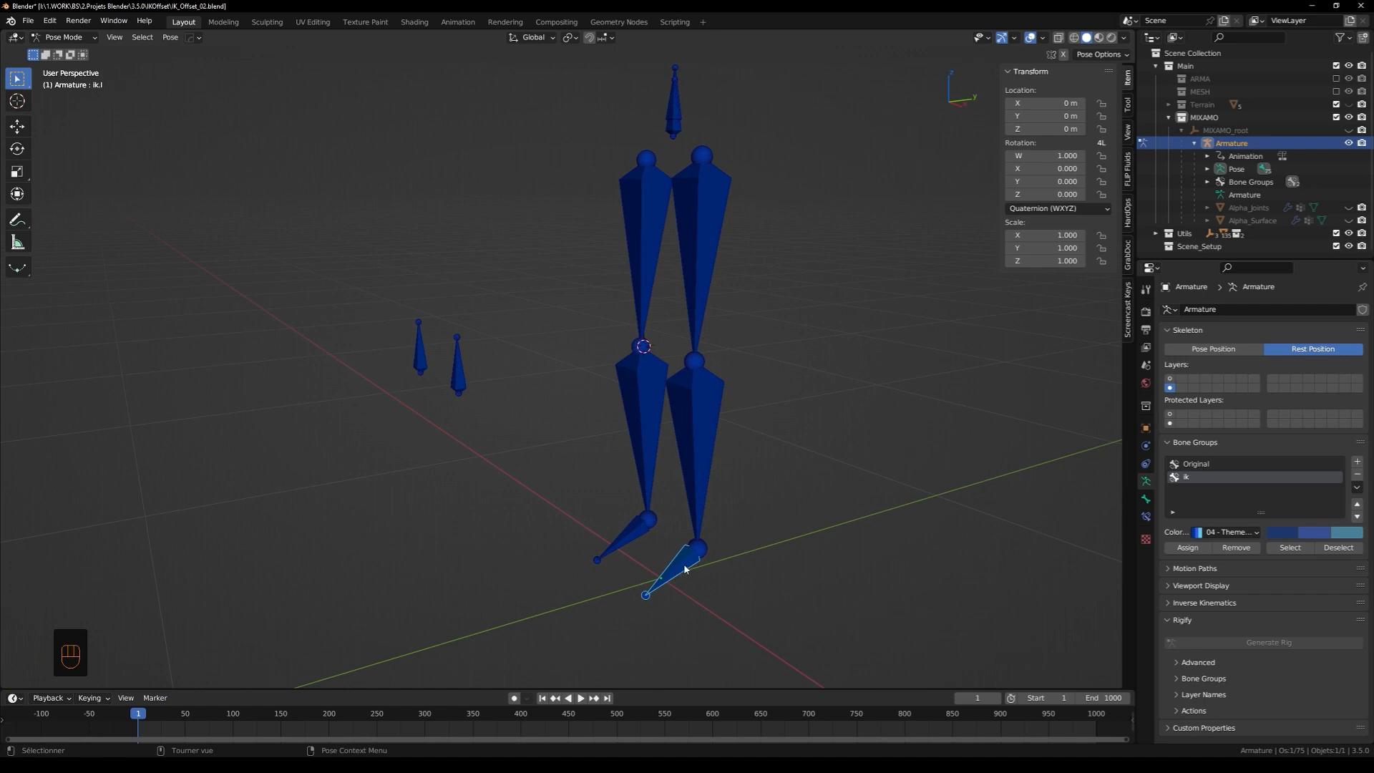
{"action": "left_click", "coordinate": [699, 432], "text": "shift"}
{"action": "middle_click_drag", "start_coordinate": [711, 453], "coordinate": [715, 445]}
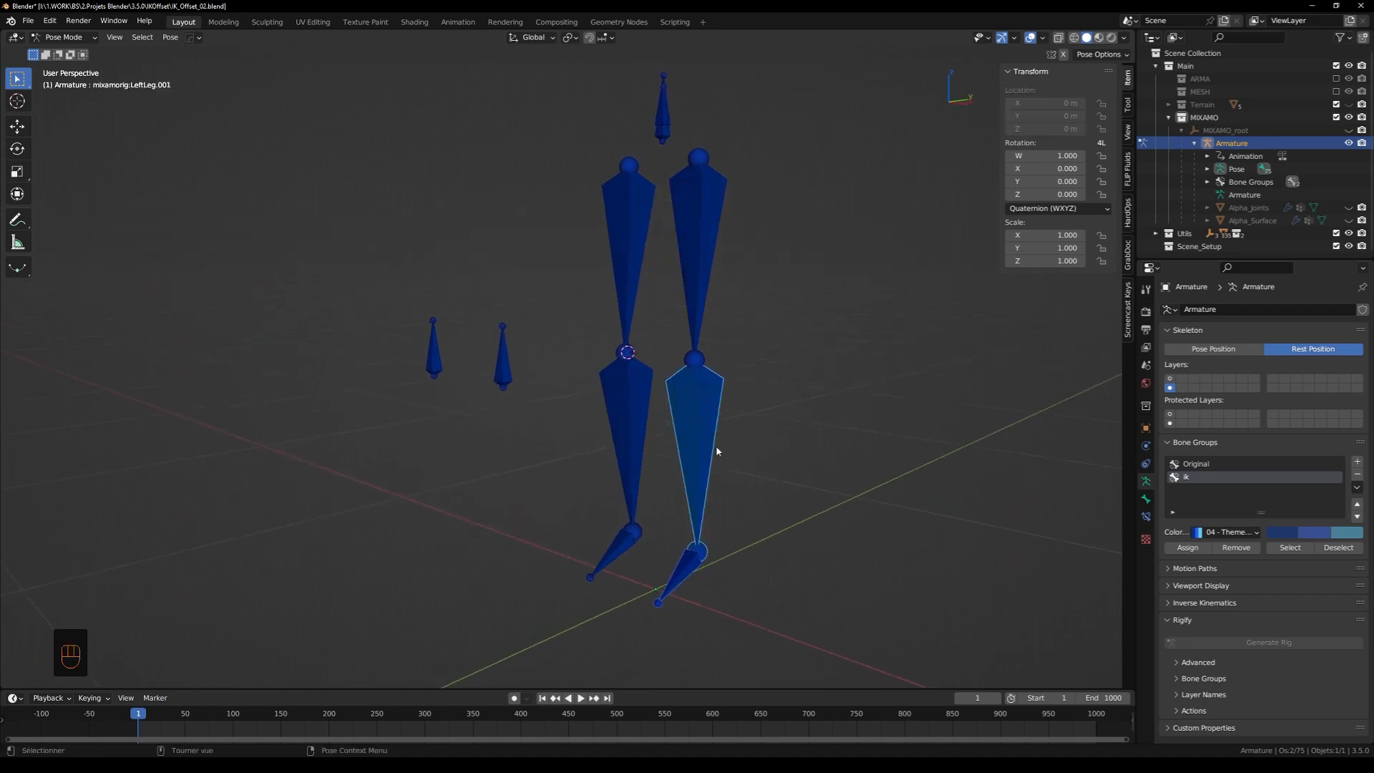
{"action": "key", "text": "shift+i"}
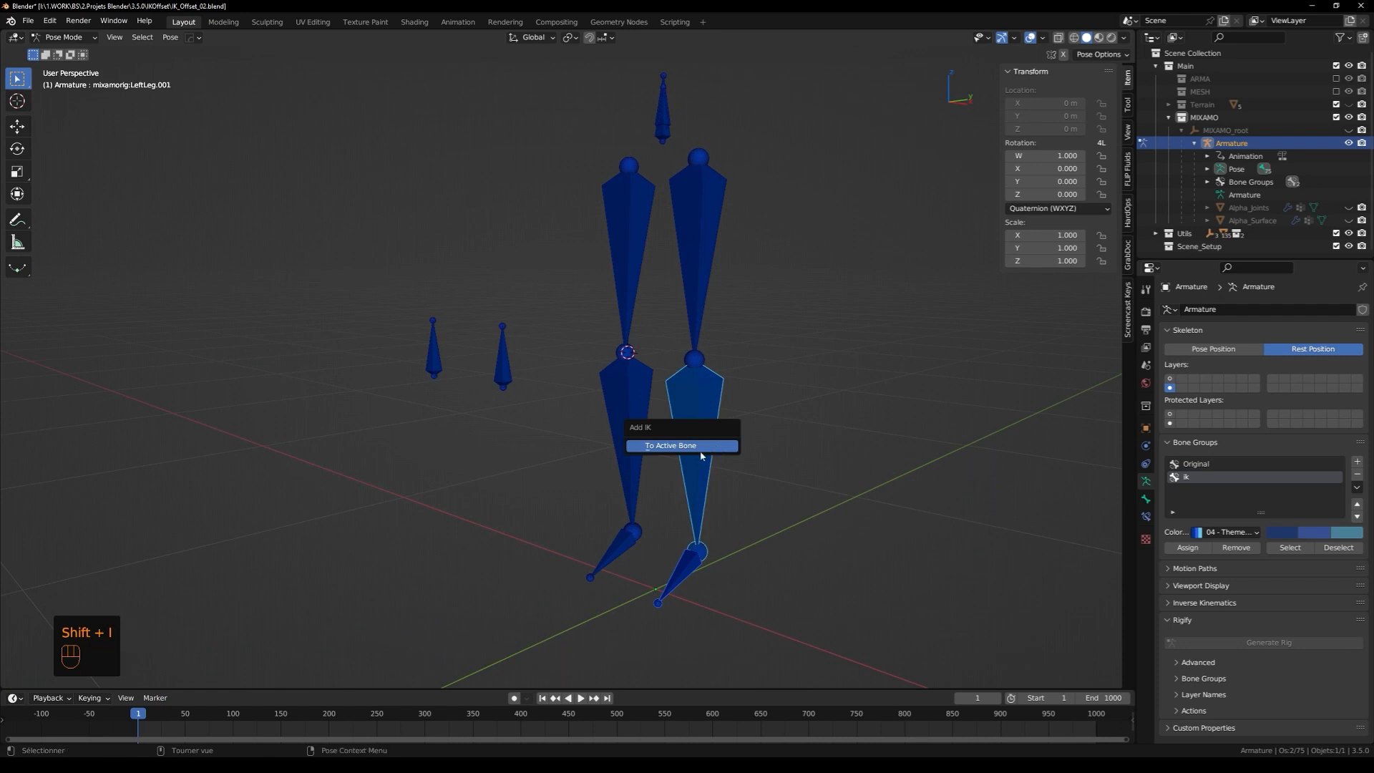
{"action": "left_click", "coordinate": [682, 446]}
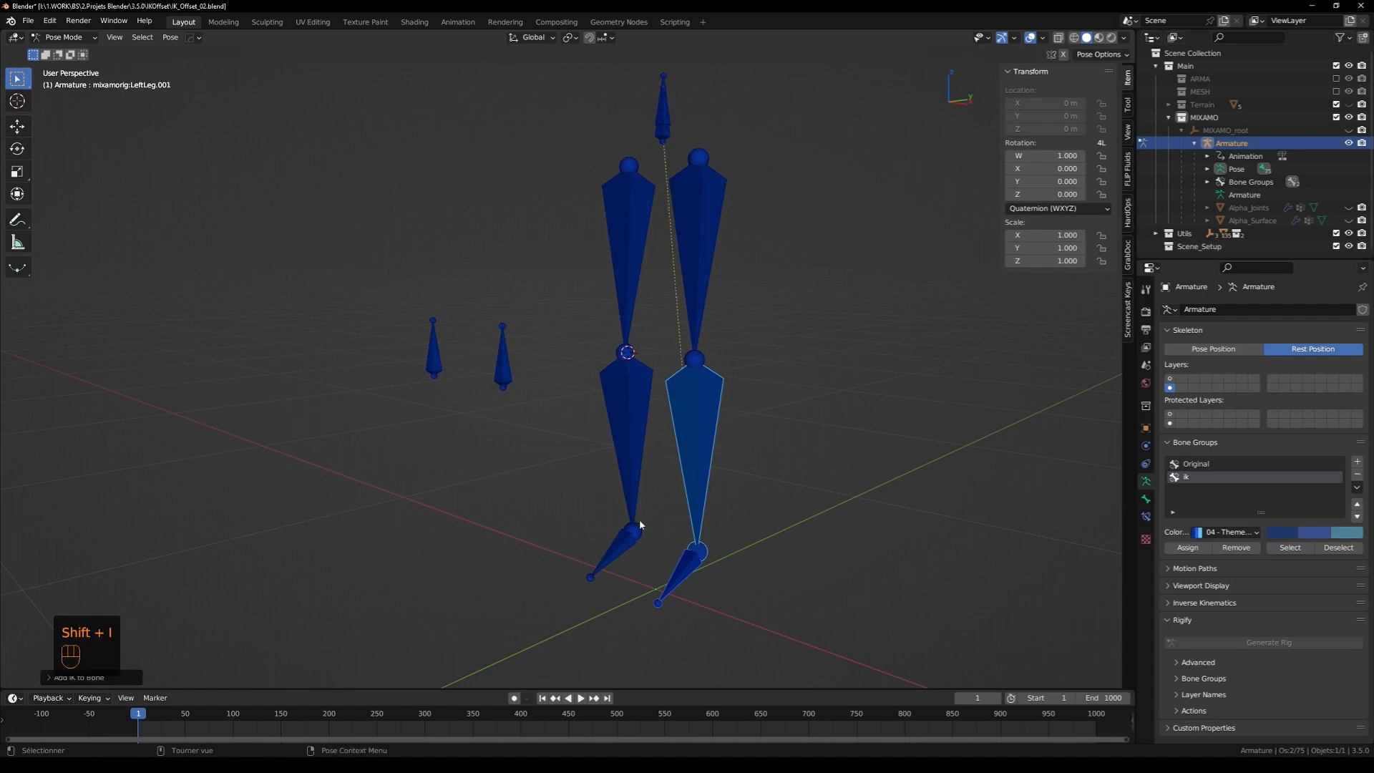
Add an IK constraint to the control leg's right lower leg bone, targeting the ik.r foot bone
{"action": "left_click", "coordinate": [641, 440]}
{"action": "key", "text": "shift+i"}
{"action": "left_click", "coordinate": [641, 440]}
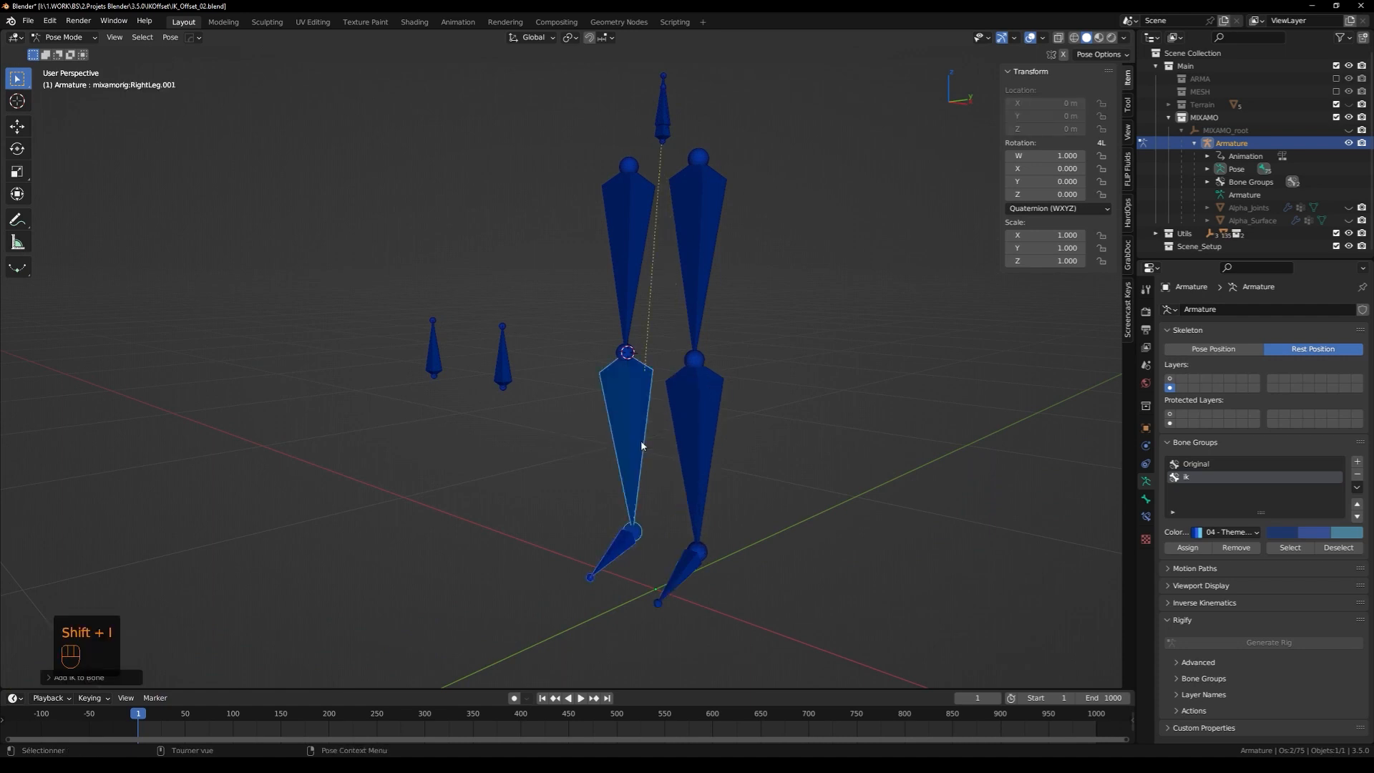
Set the IK constraint's chain length to 2 on both the left and right control lower leg bones
{"action": "middle_click_drag", "start_coordinate": [641, 440], "coordinate": [684, 420]}
{"action": "left_click", "coordinate": [703, 410]}
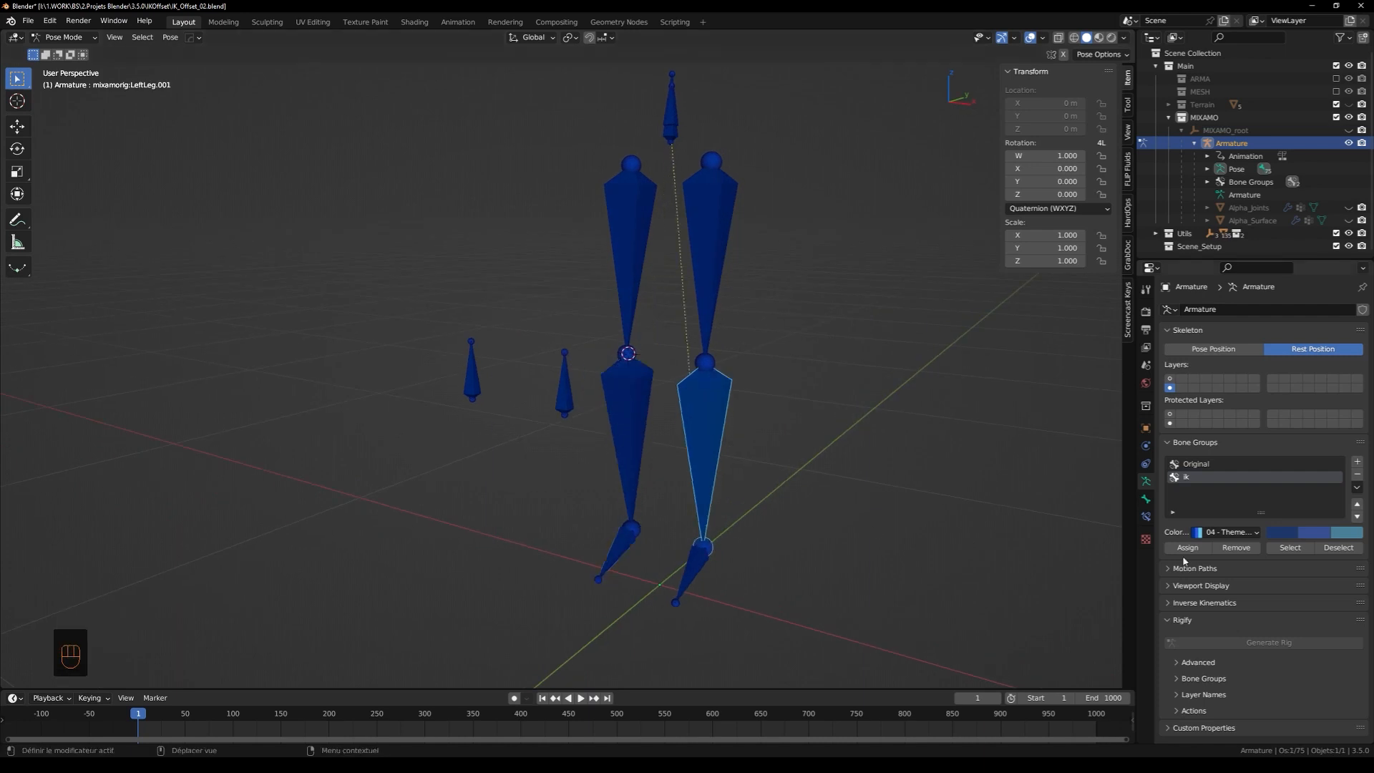
{"action": "left_click", "coordinate": [1146, 516]}
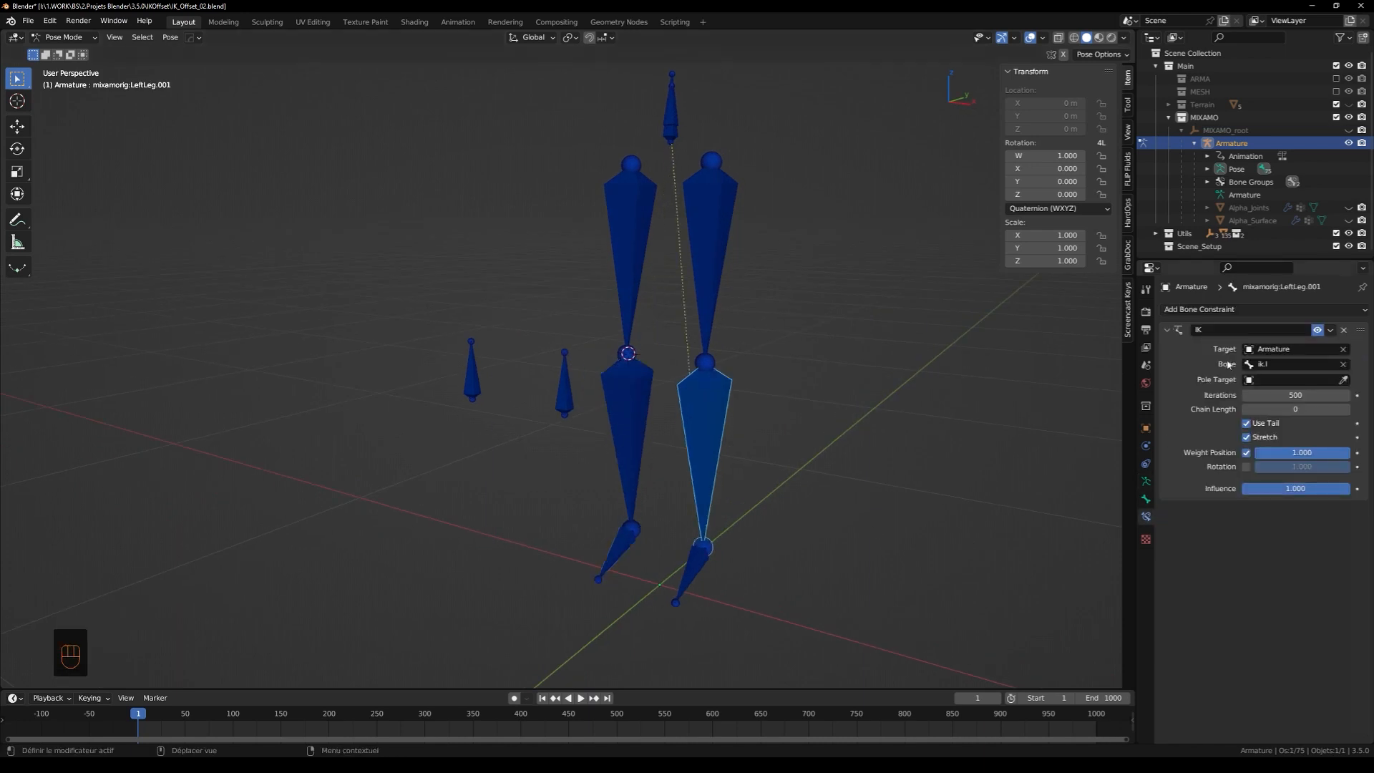
{"action": "left_click", "coordinate": [1346, 409]}
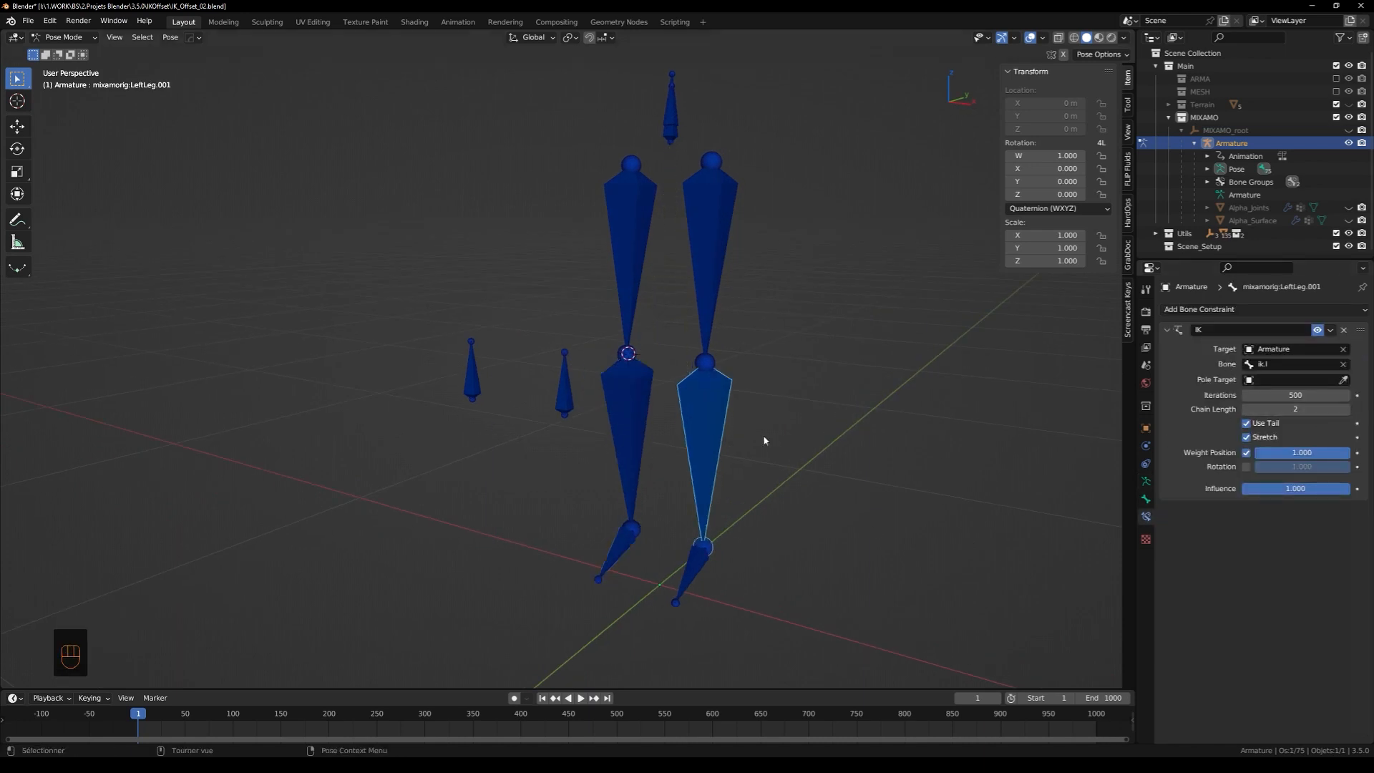
{"action": "left_click", "coordinate": [633, 413]}
Set the right lower leg's IK pole target to the Armature object and its pole.r bone
{"action": "mouse_move", "coordinate": [665, 271]}
{"action": "middle_mouse_down"}
{"action": "mouse_move", "coordinate": [681, 258]}
{"action": "mouse_move", "coordinate": [573, 255]}
{"action": "mouse_move", "coordinate": [669, 262]}
{"action": "middle_mouse_up"}
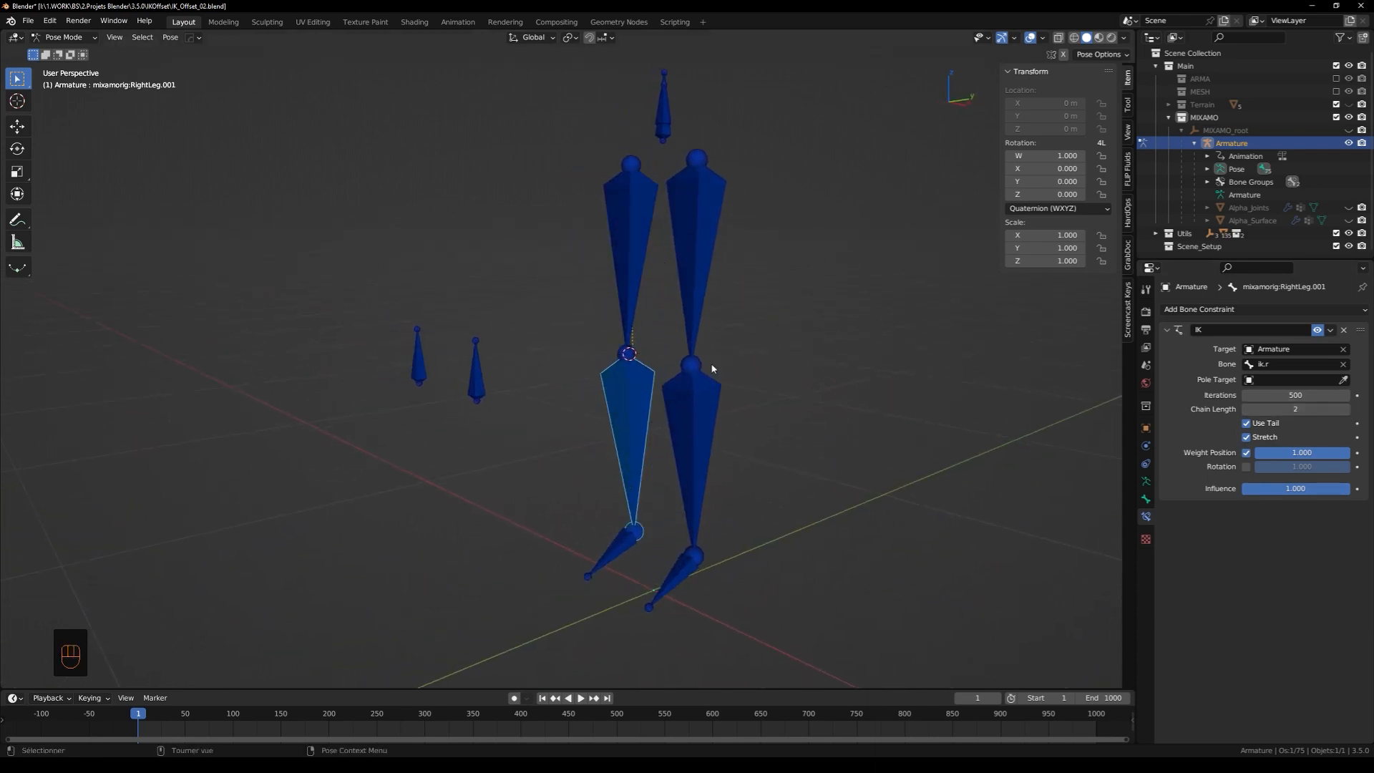
{"action": "left_click", "coordinate": [1343, 379]}
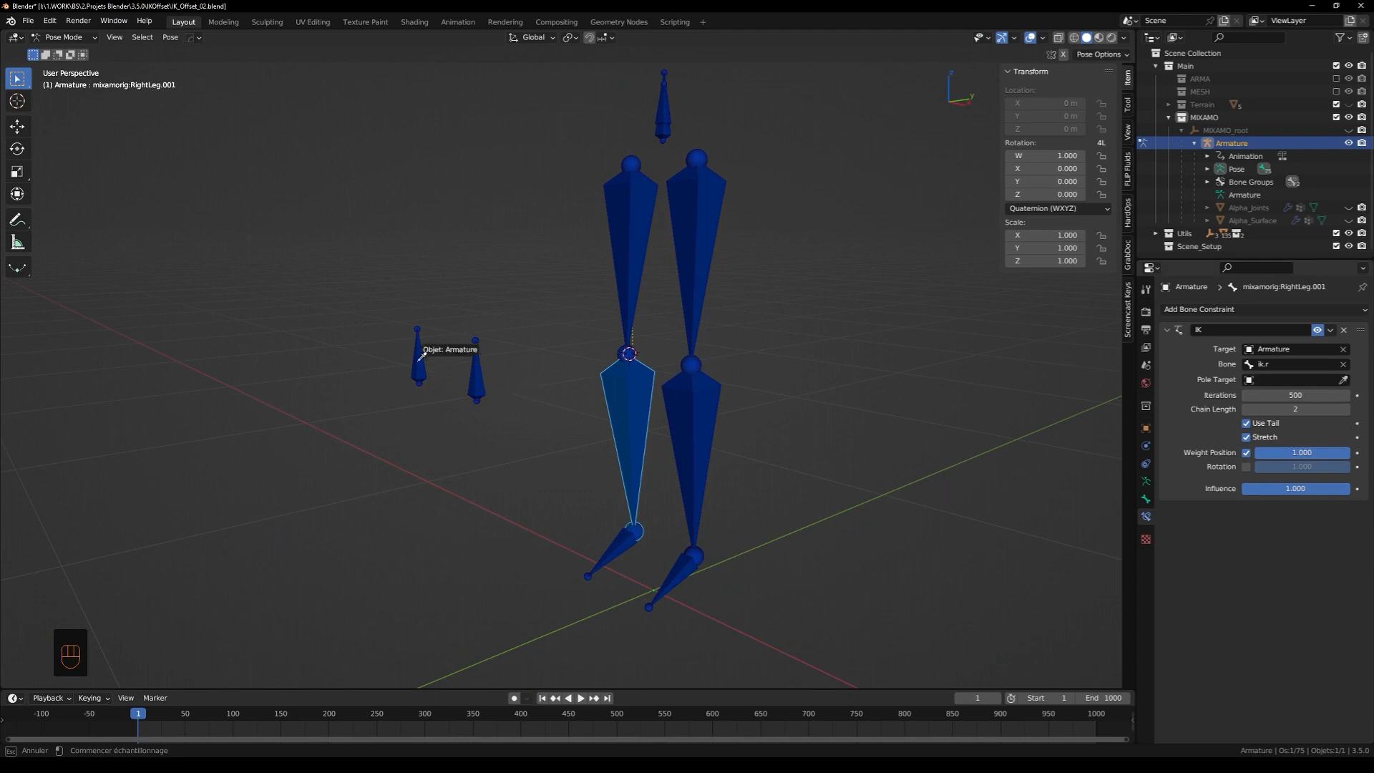
{"action": "left_click", "coordinate": [714, 409]}
{"action": "left_click", "coordinate": [1254, 395]}
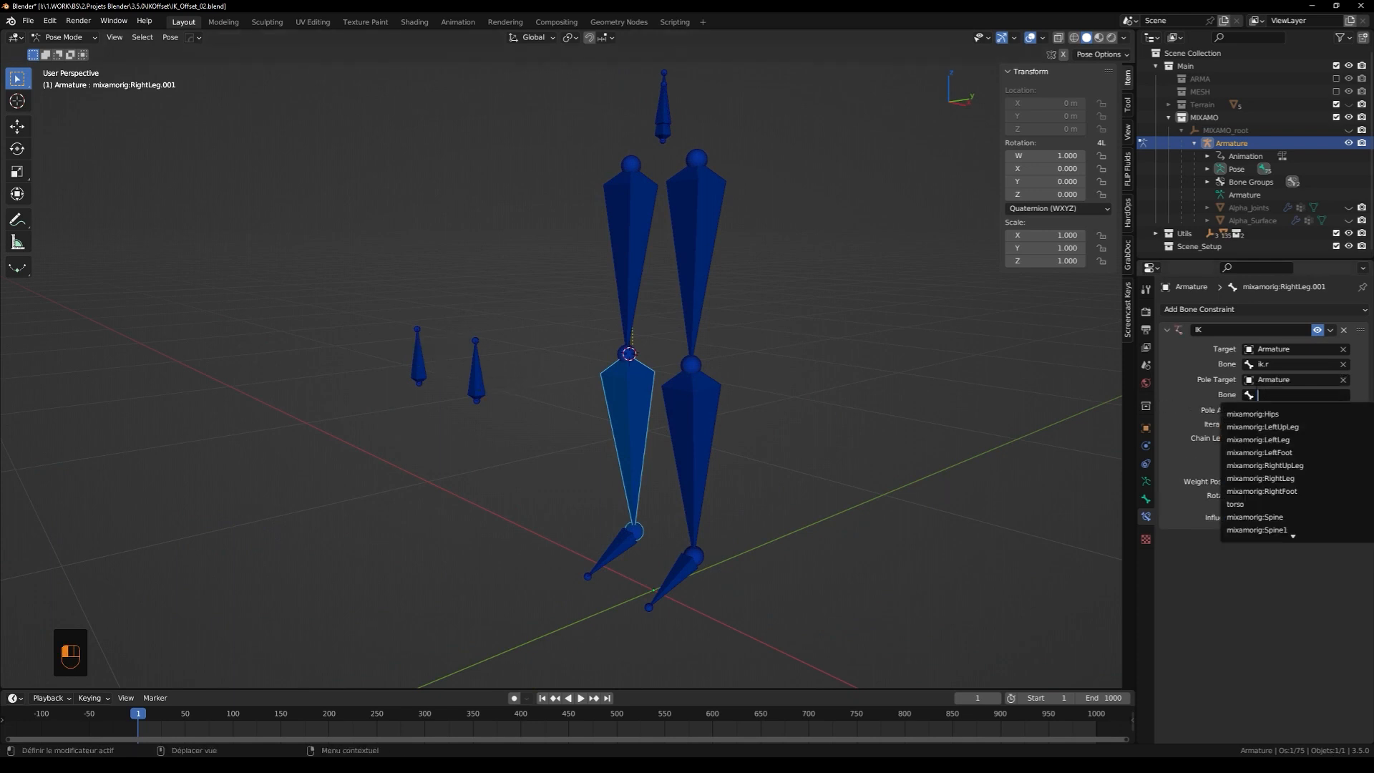
{"action": "type", "text": "pole"}
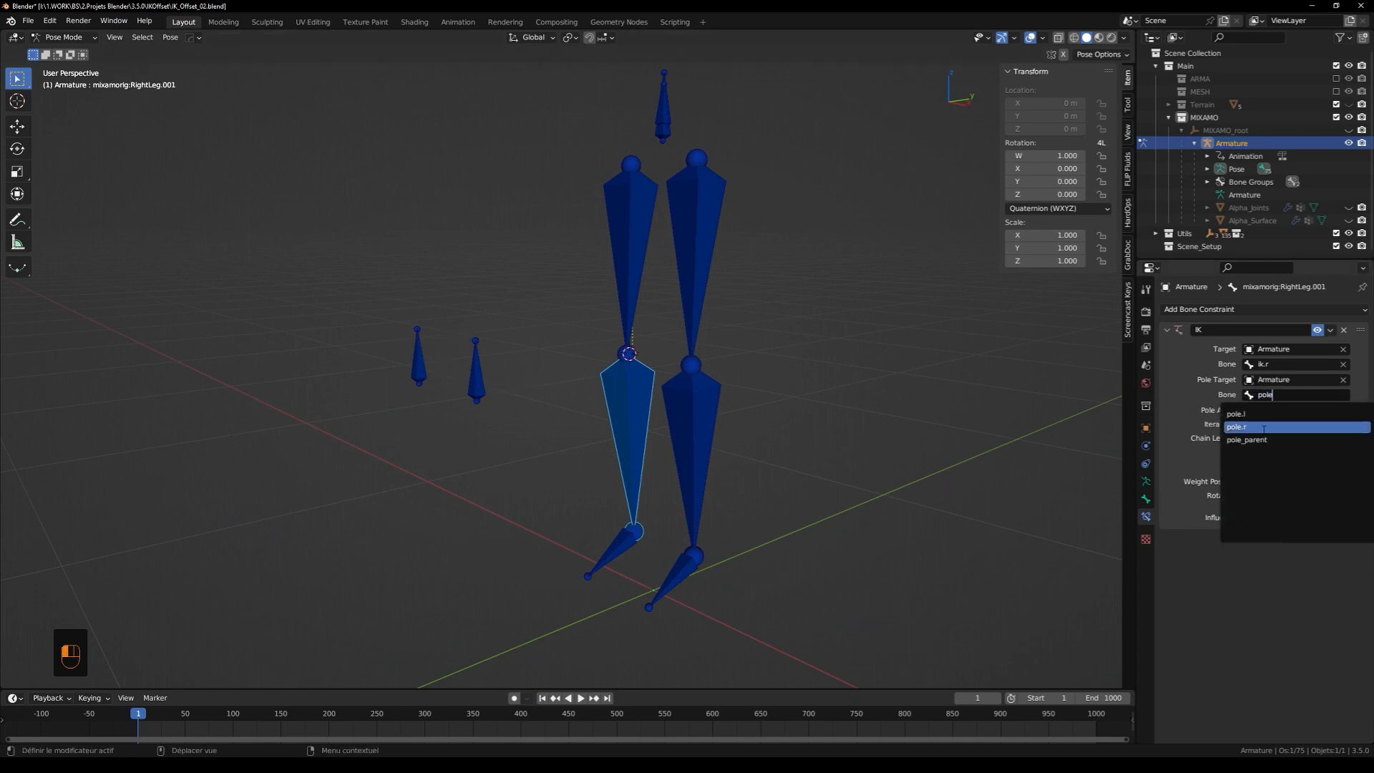
{"action": "left_click", "coordinate": [1236, 426]}
Set the left lower leg's IK pole target to the Armature object and its pole.l bone
{"action": "left_click", "coordinate": [707, 421]}
{"action": "left_click", "coordinate": [1343, 379]}
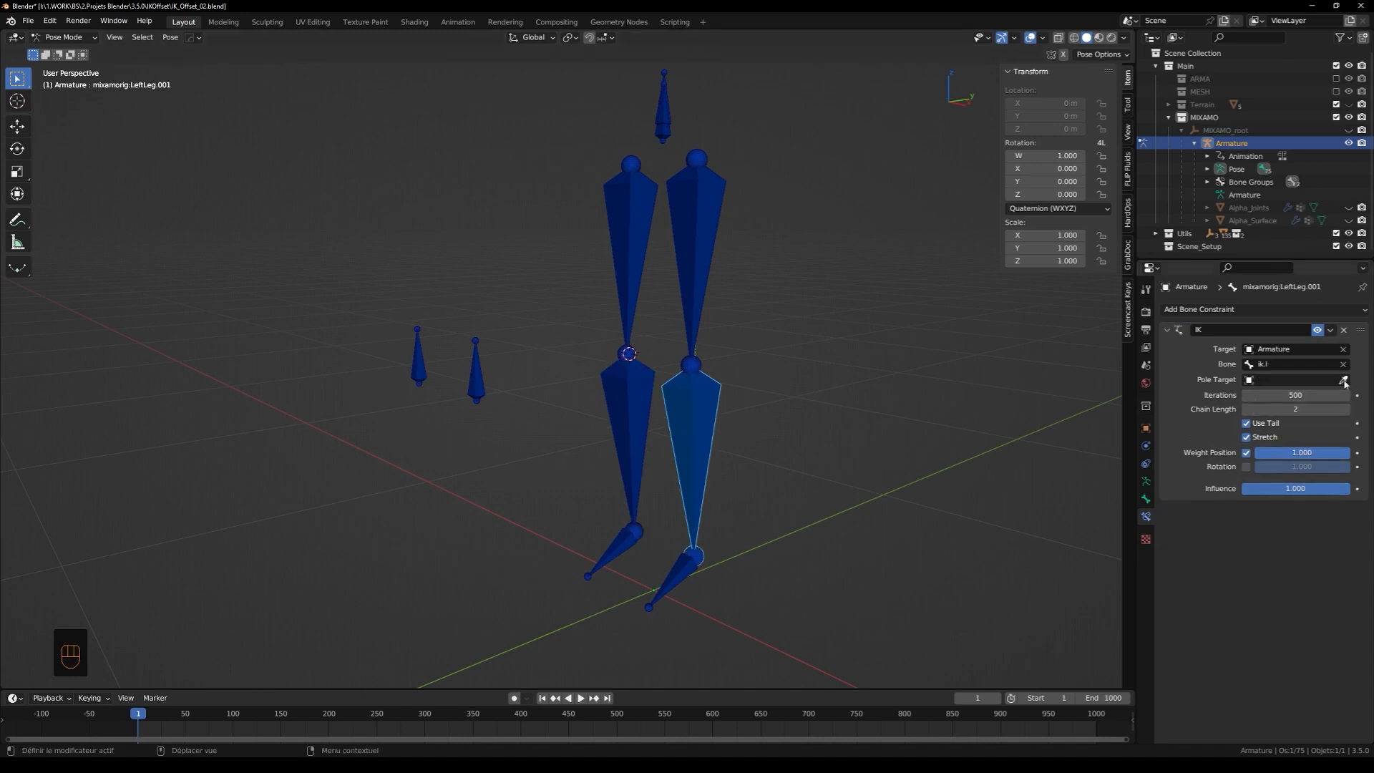
{"action": "left_click", "coordinate": [679, 376]}
{"action": "left_click", "coordinate": [1321, 397]}
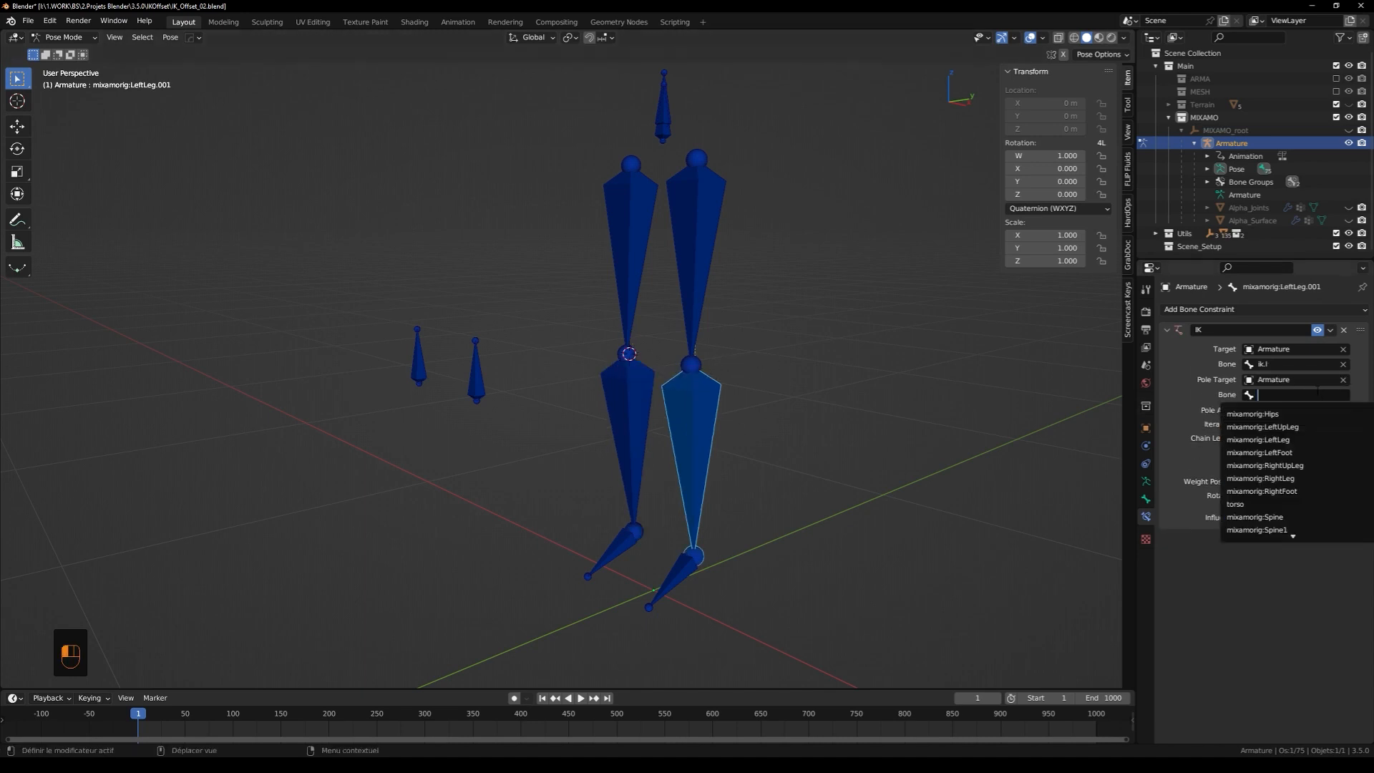
{"action": "type", "text": "pole."}
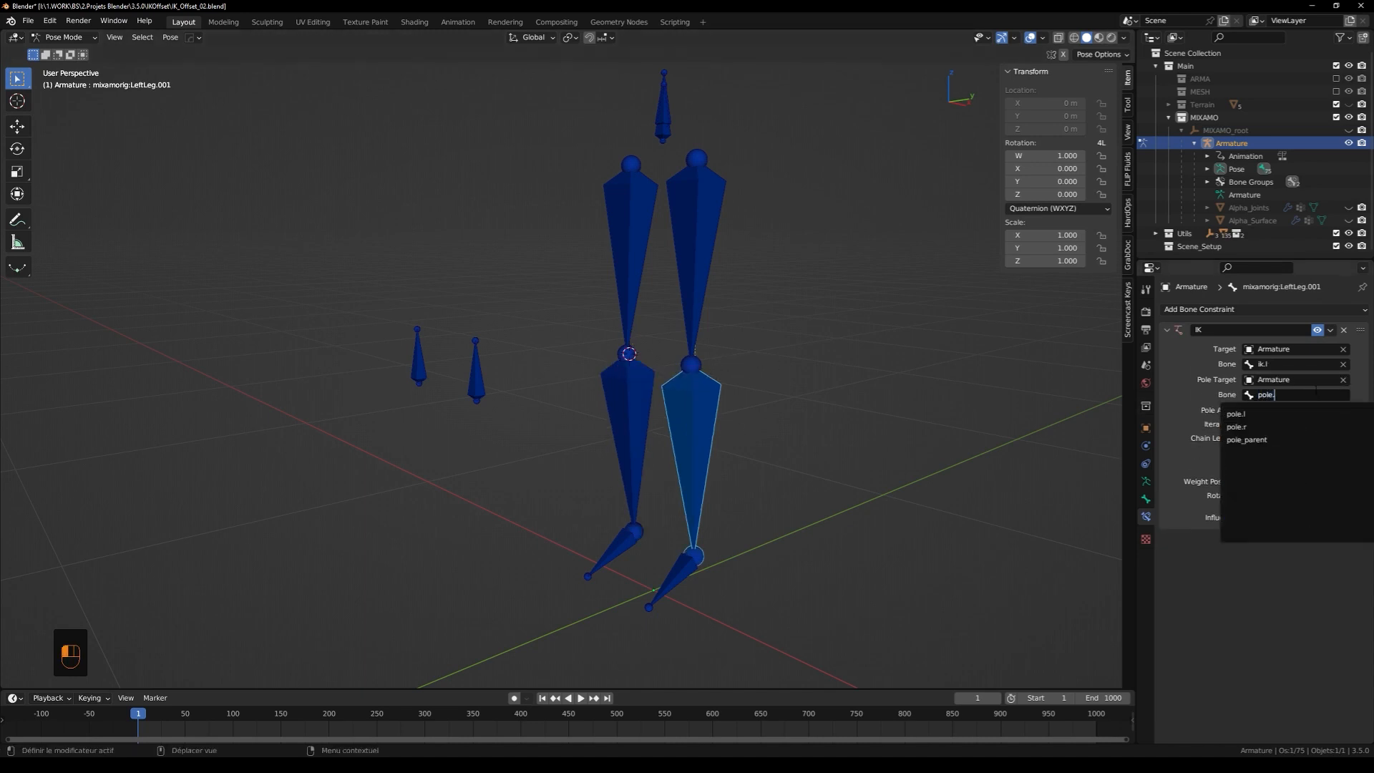
{"action": "type", "text": "l"}
{"action": "key", "text": "Return"}
Switch the armature from Rest Position to Pose Position
{"action": "middle_click_drag", "start_coordinate": [1109, 441], "coordinate": [833, 470]}
{"action": "left_click", "coordinate": [1146, 481]}
{"action": "left_click", "coordinate": [1214, 348]}
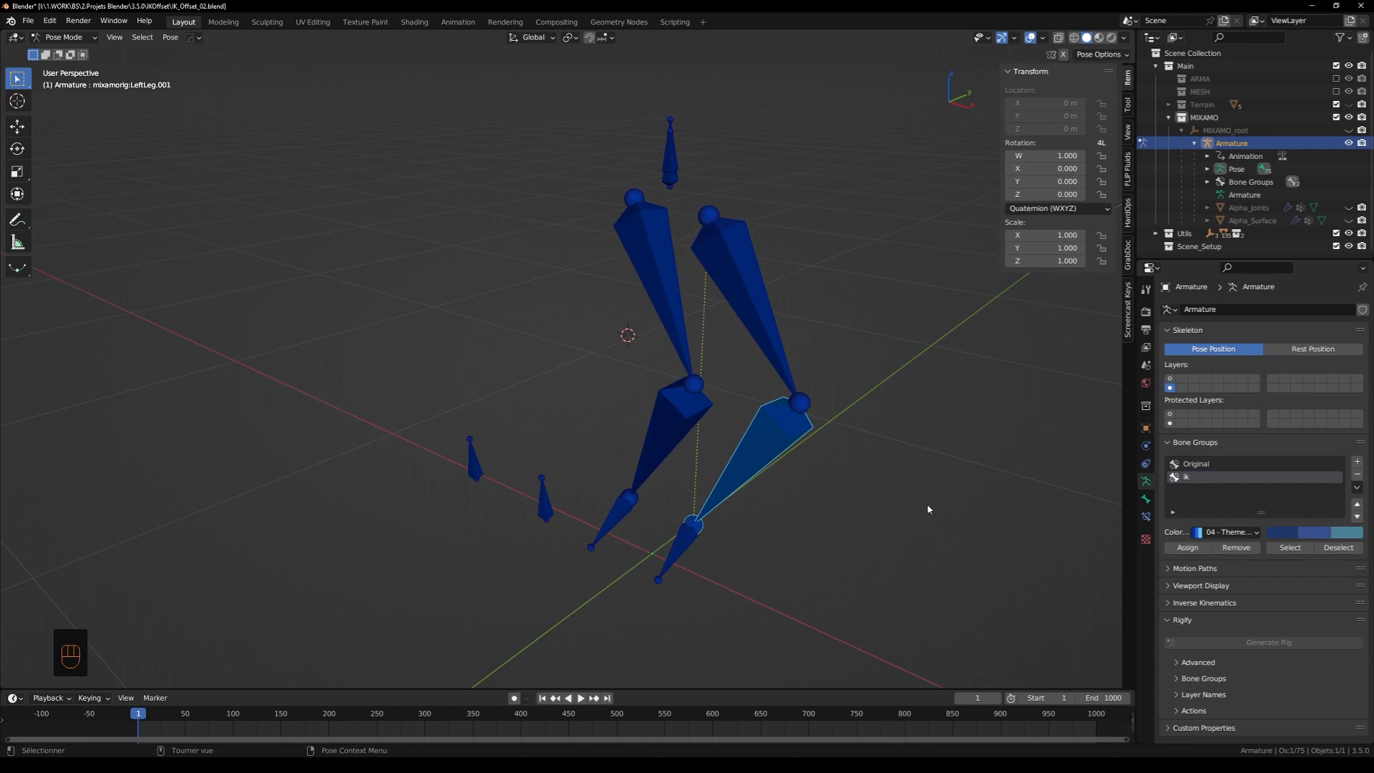
Adjust the IK pole angles of both control lower legs so the knees bend toward the poles, using 88.7° on the right leg
{"action": "left_click", "coordinate": [1145, 516]}
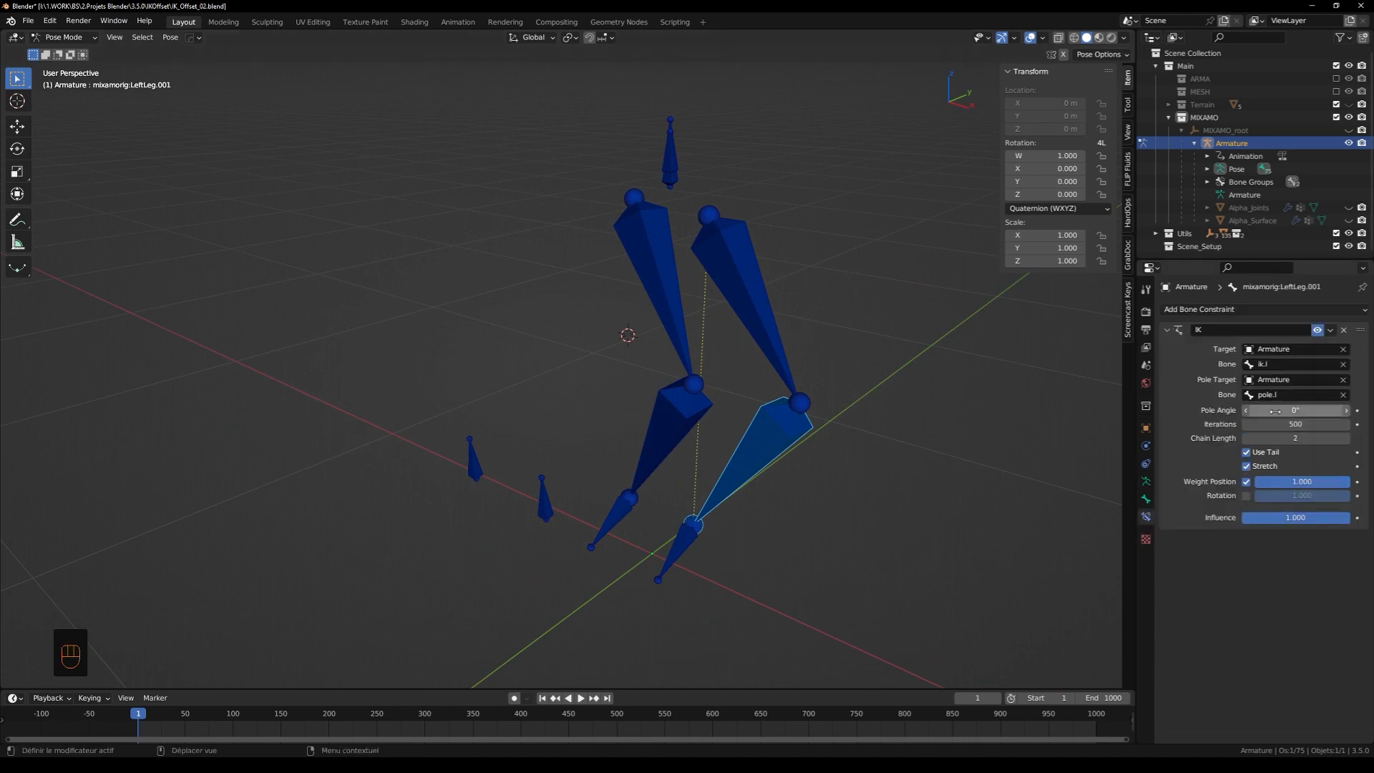
{"action": "left_click_drag", "start_coordinate": [1280, 411], "coordinate": [1355, 411]}
{"action": "middle_click_drag", "start_coordinate": [429, 392], "coordinate": [511, 442]}
{"action": "left_click_drag", "start_coordinate": [1276, 413], "coordinate": [1370, 412]}
{"action": "left_click", "coordinate": [593, 402]}
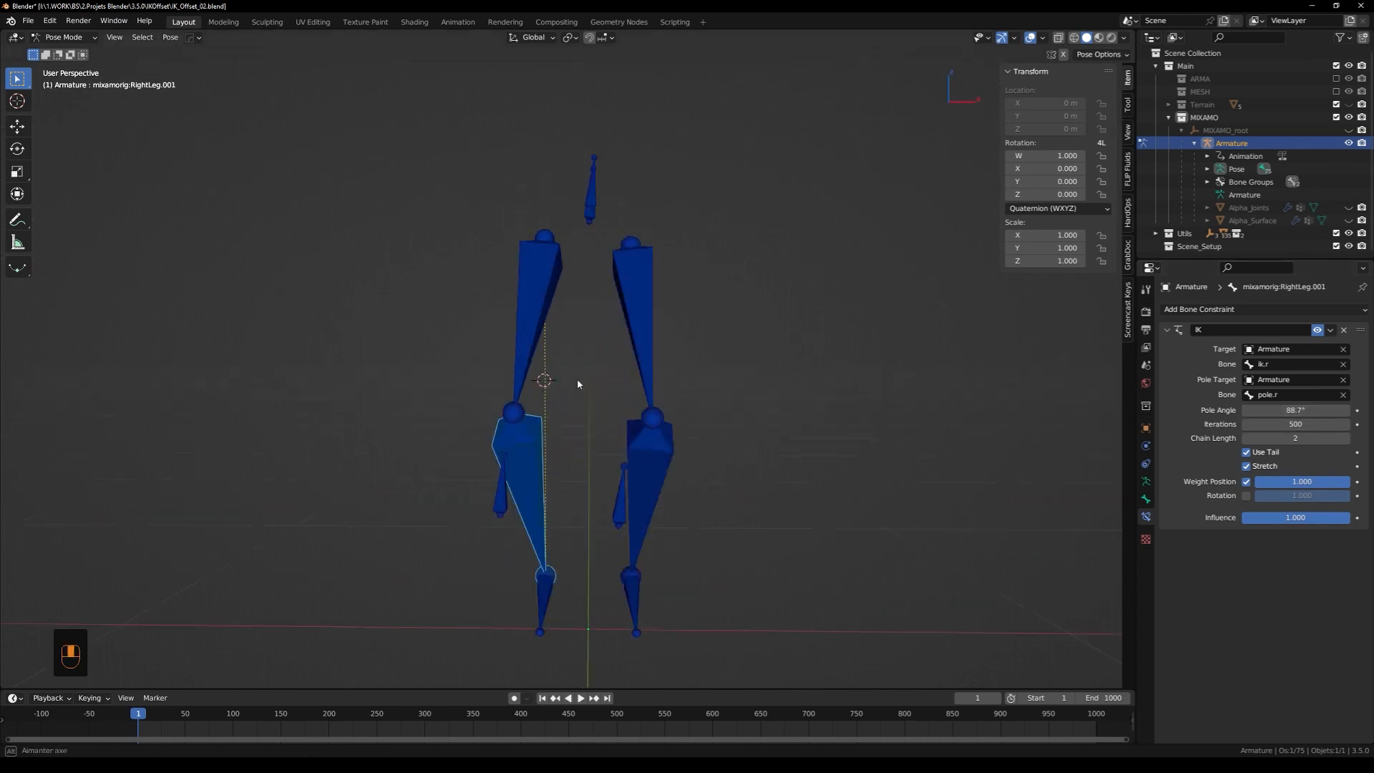
Play the animation briefly to check the control legs and return to the first frame
{"action": "middle_click_drag", "start_coordinate": [576, 379], "coordinate": [619, 467]}
{"action": "key", "text": "space"}
{"action": "key", "text": "space"}
{"action": "key", "text": "shift+Left"}
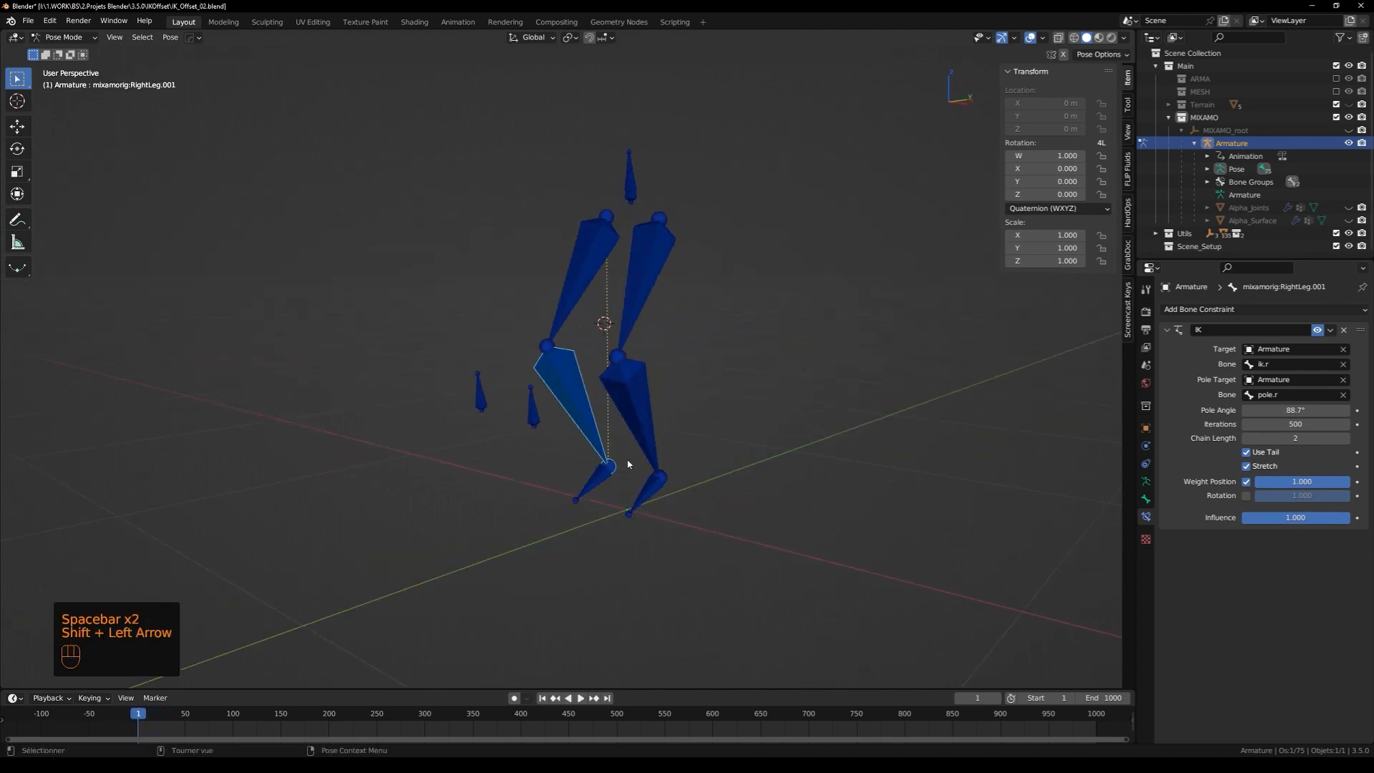
Add a Copy Transforms constraint to the ik.l foot bone, targeting the Armature's mixamorig:LeftFoot bone
{"action": "scroll", "coordinate": [629, 463], "scroll_direction": "up", "scroll_amount": 1}
{"action": "left_click", "coordinate": [646, 503]}
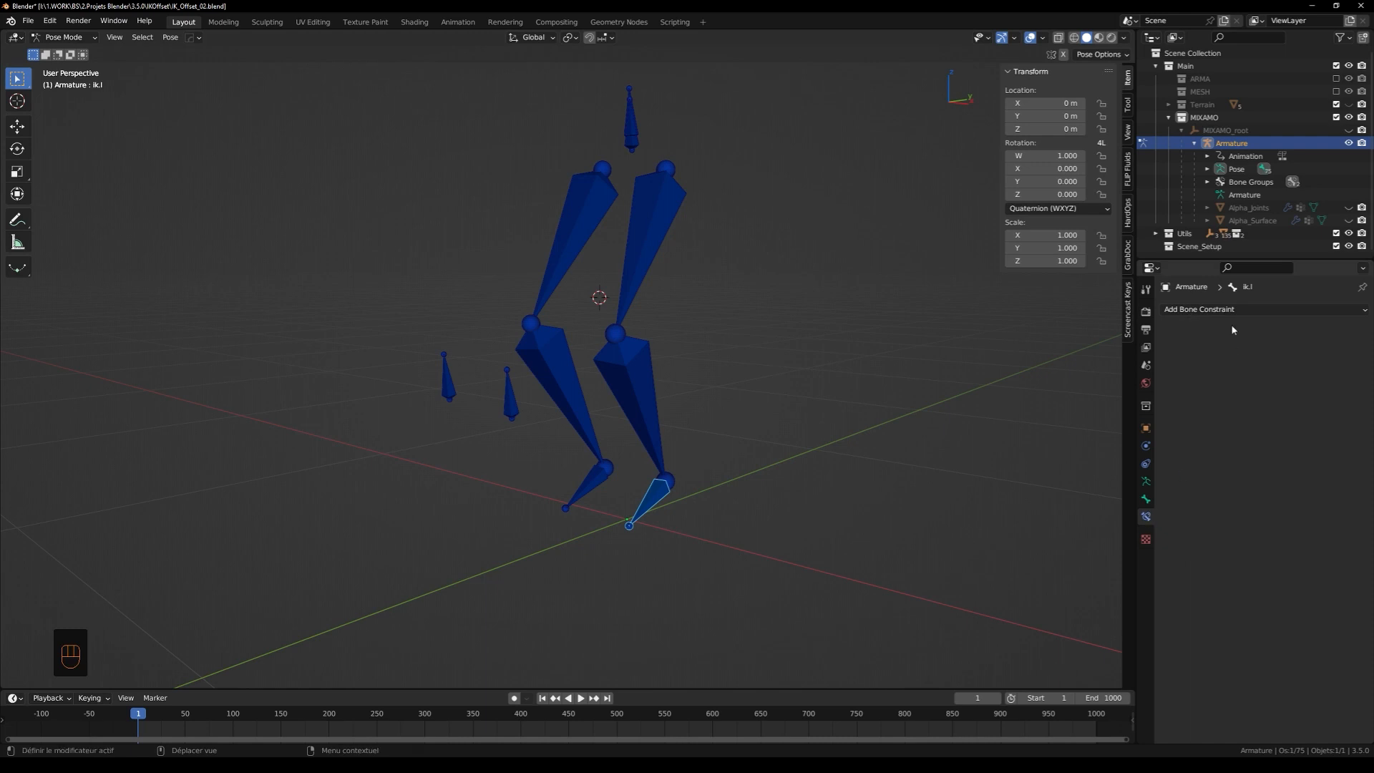
{"action": "left_click", "coordinate": [1216, 310]}
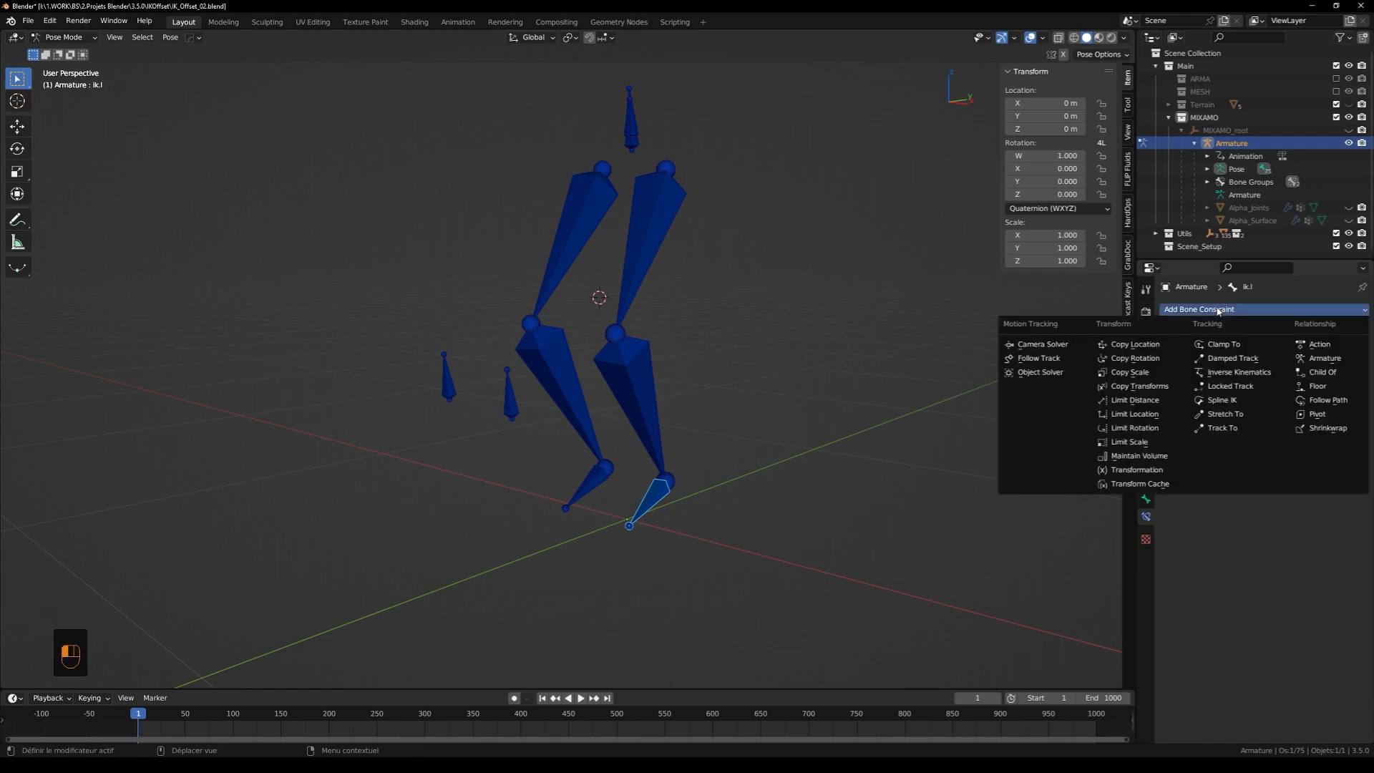
{"action": "left_click", "coordinate": [1139, 386]}
{"action": "left_click", "coordinate": [1344, 350]}
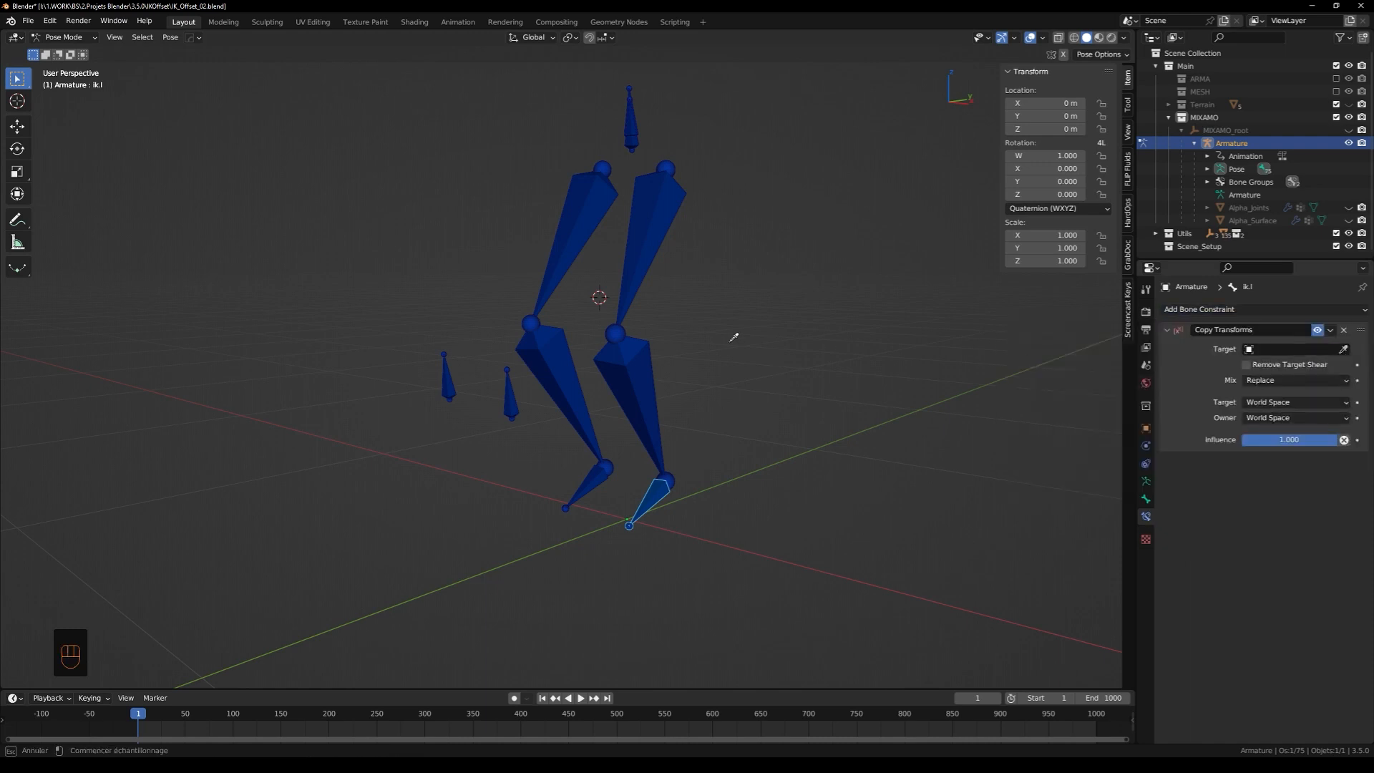
{"action": "left_click", "coordinate": [645, 374]}
{"action": "left_click", "coordinate": [1274, 366]}
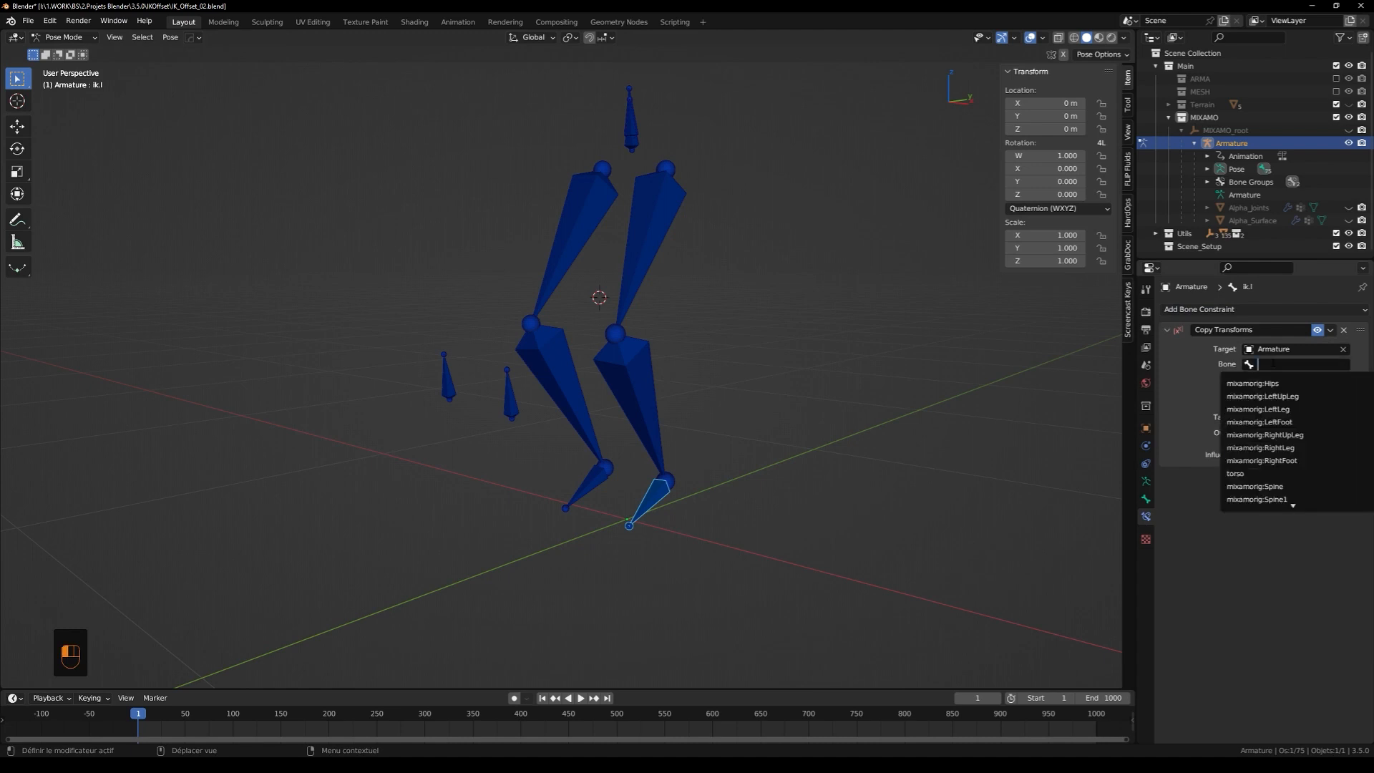
{"action": "type", "text": "foot"}
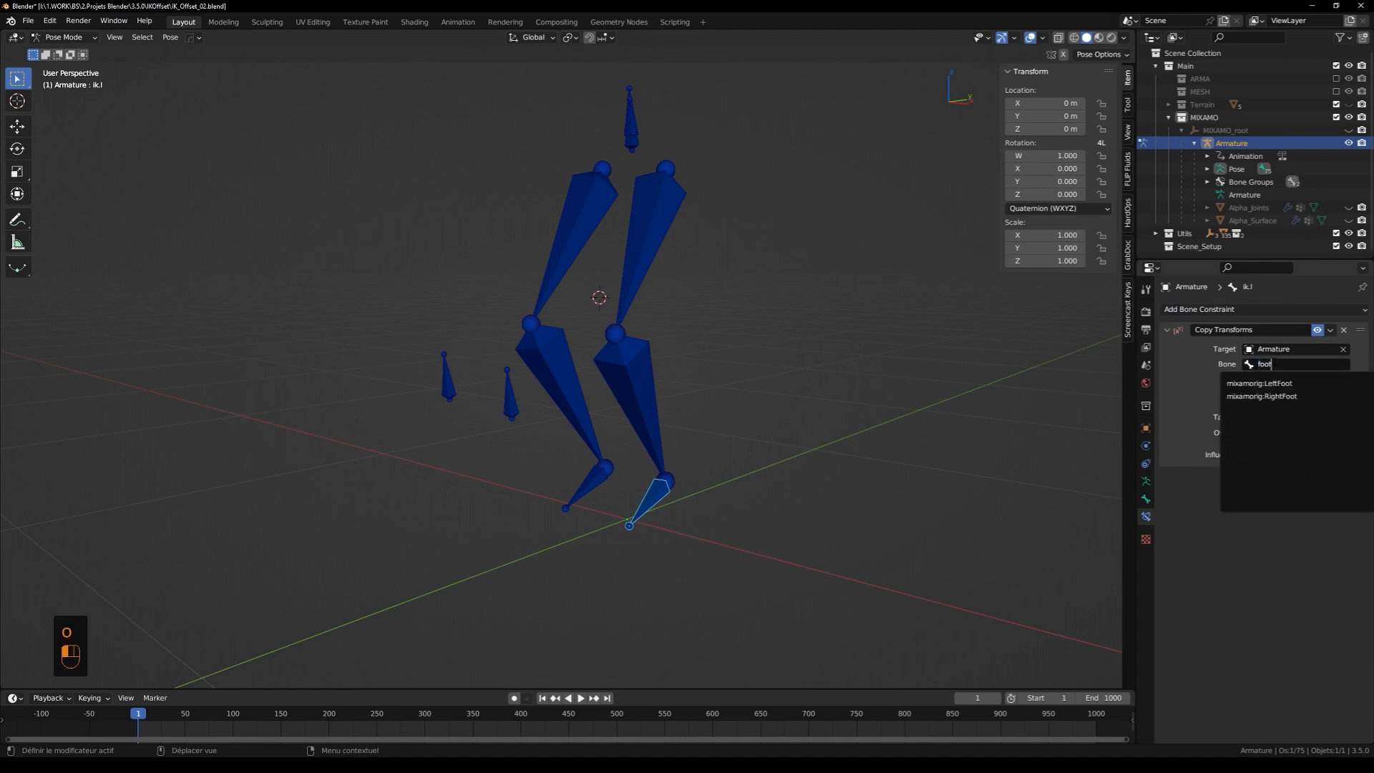
{"action": "left_click", "coordinate": [1259, 384]}
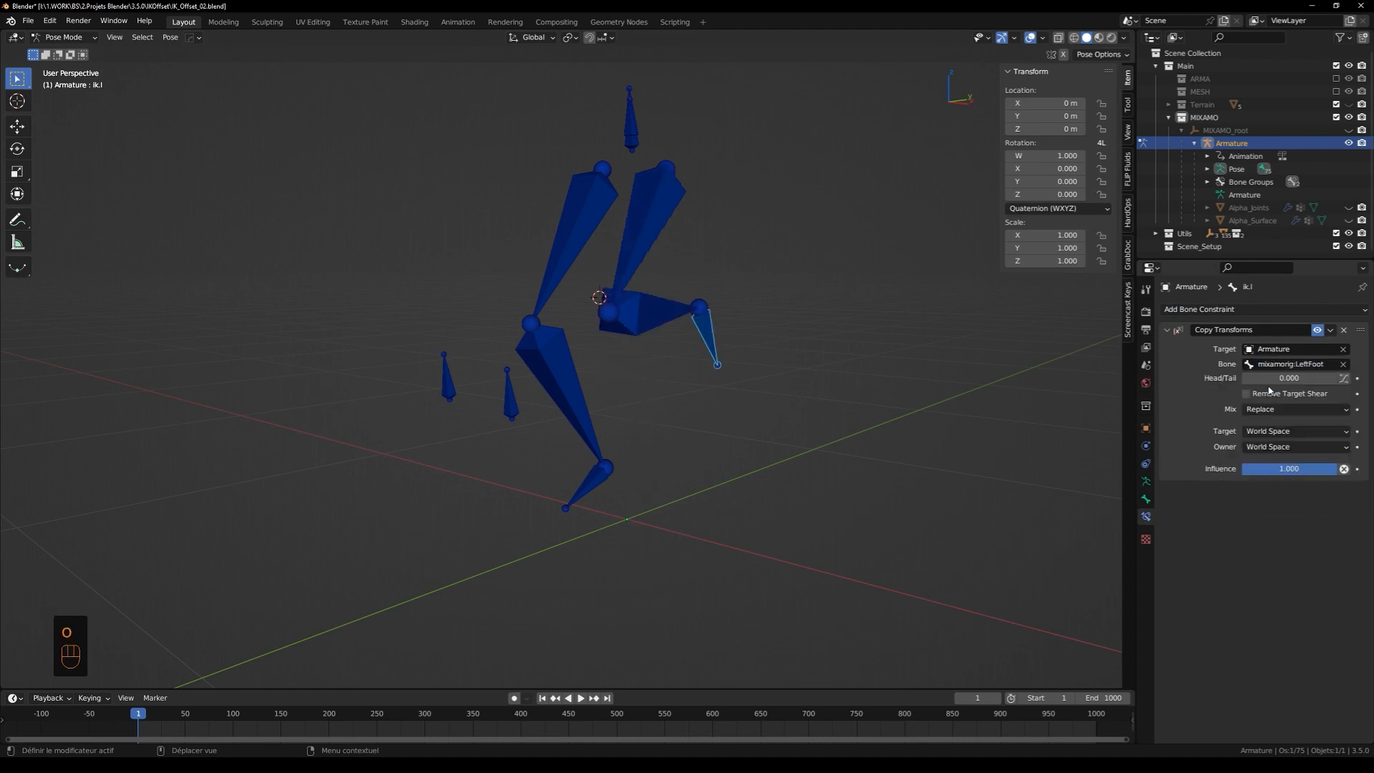
Add a Copy Transforms constraint to the ik.r foot bone, targeting the Armature's mixamorig:RightFoot bone
{"action": "left_click", "coordinate": [592, 494]}
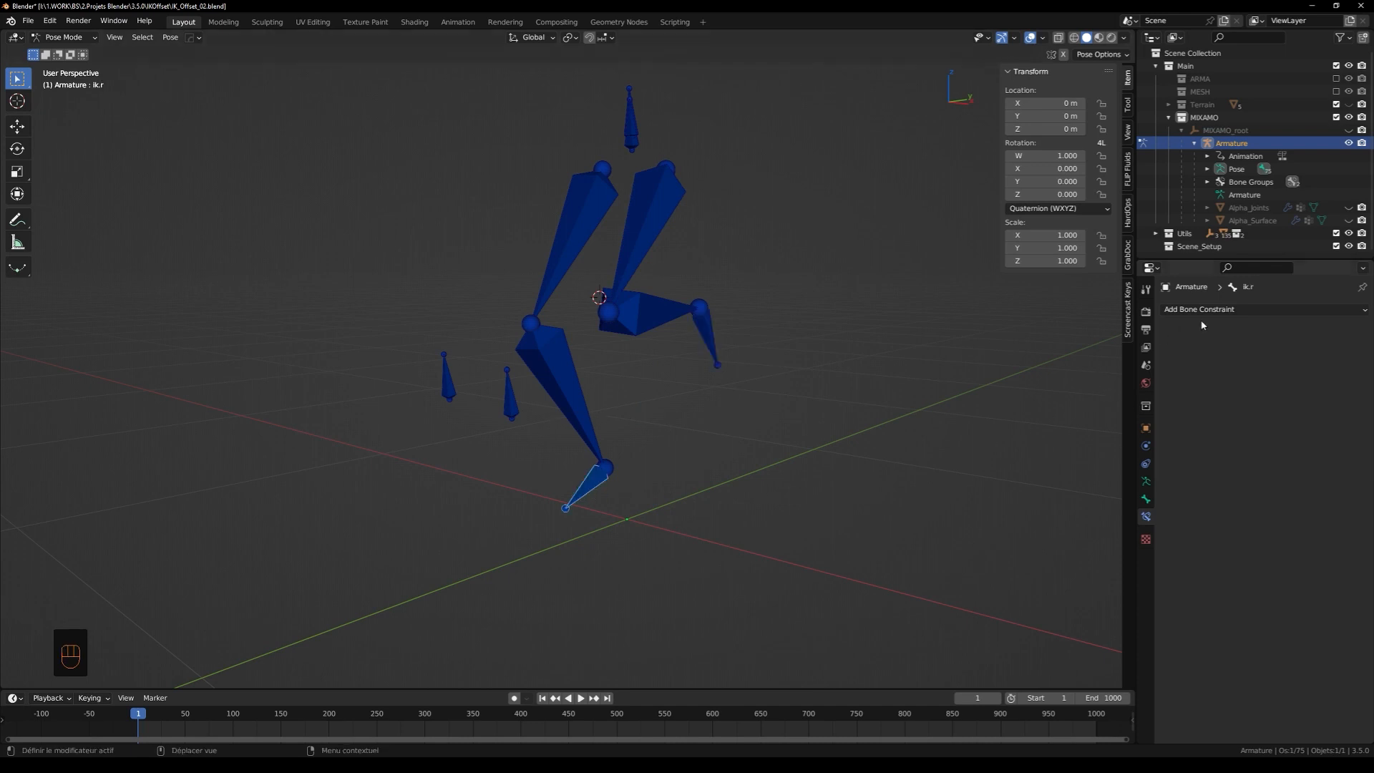
{"action": "left_click", "coordinate": [1217, 309]}
{"action": "left_click", "coordinate": [1153, 388]}
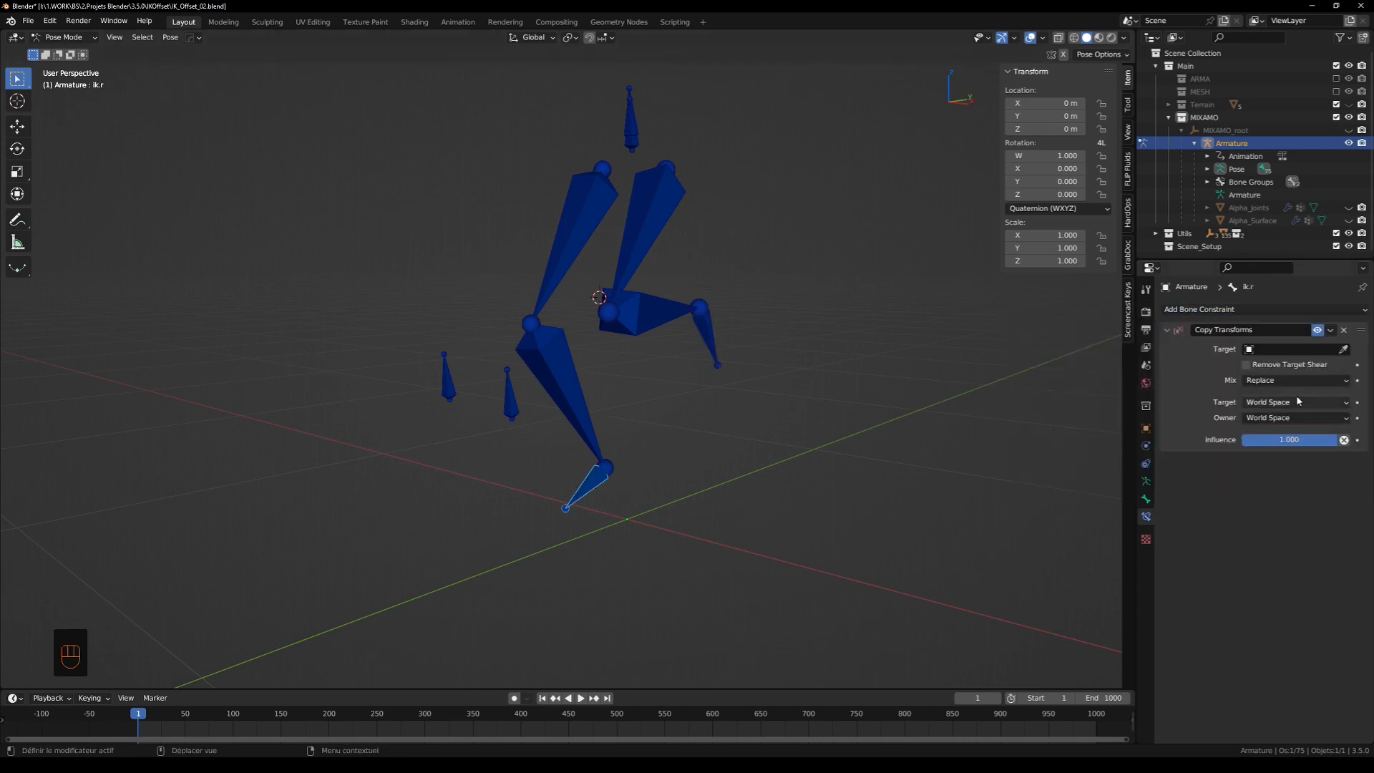
{"action": "left_click", "coordinate": [1345, 349]}
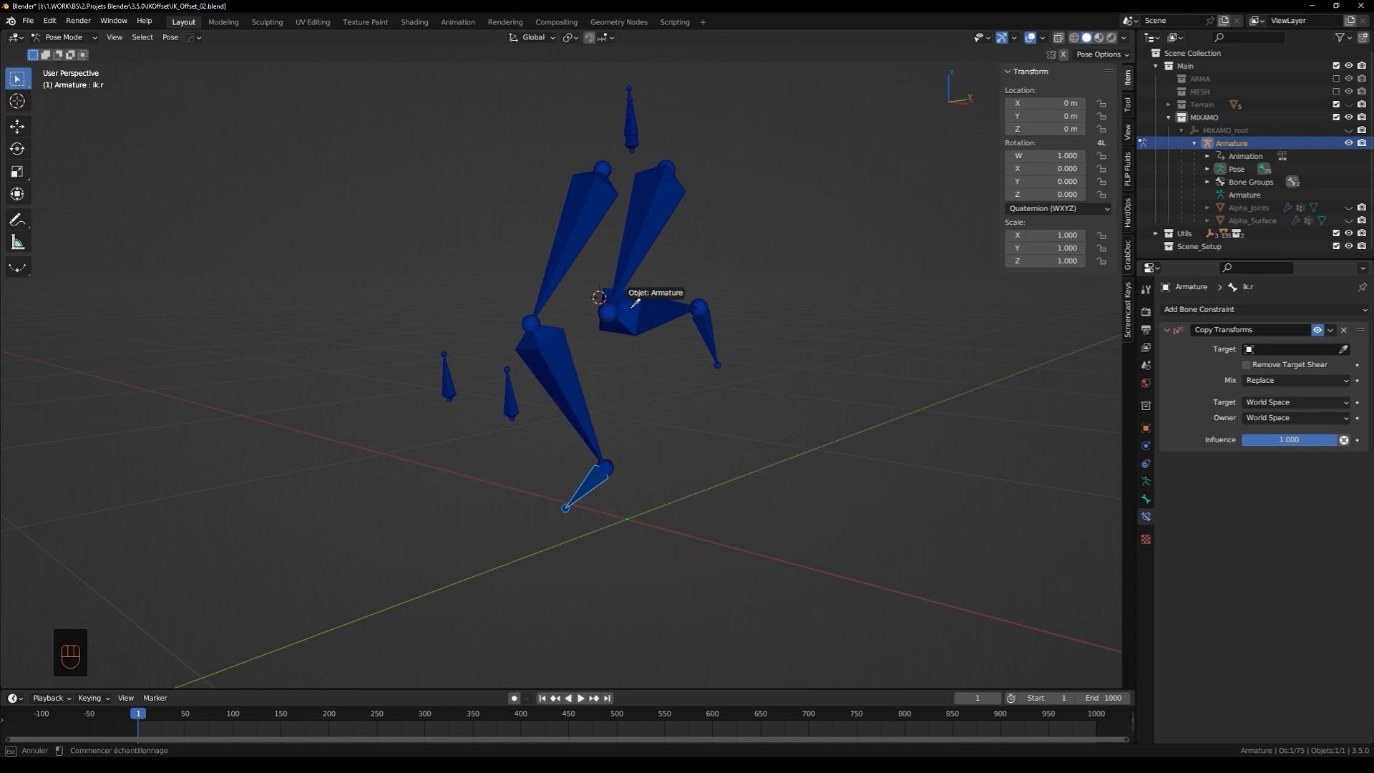
{"action": "left_click", "coordinate": [604, 300]}
{"action": "left_click", "coordinate": [1293, 364]}
{"action": "type", "text": "f"}
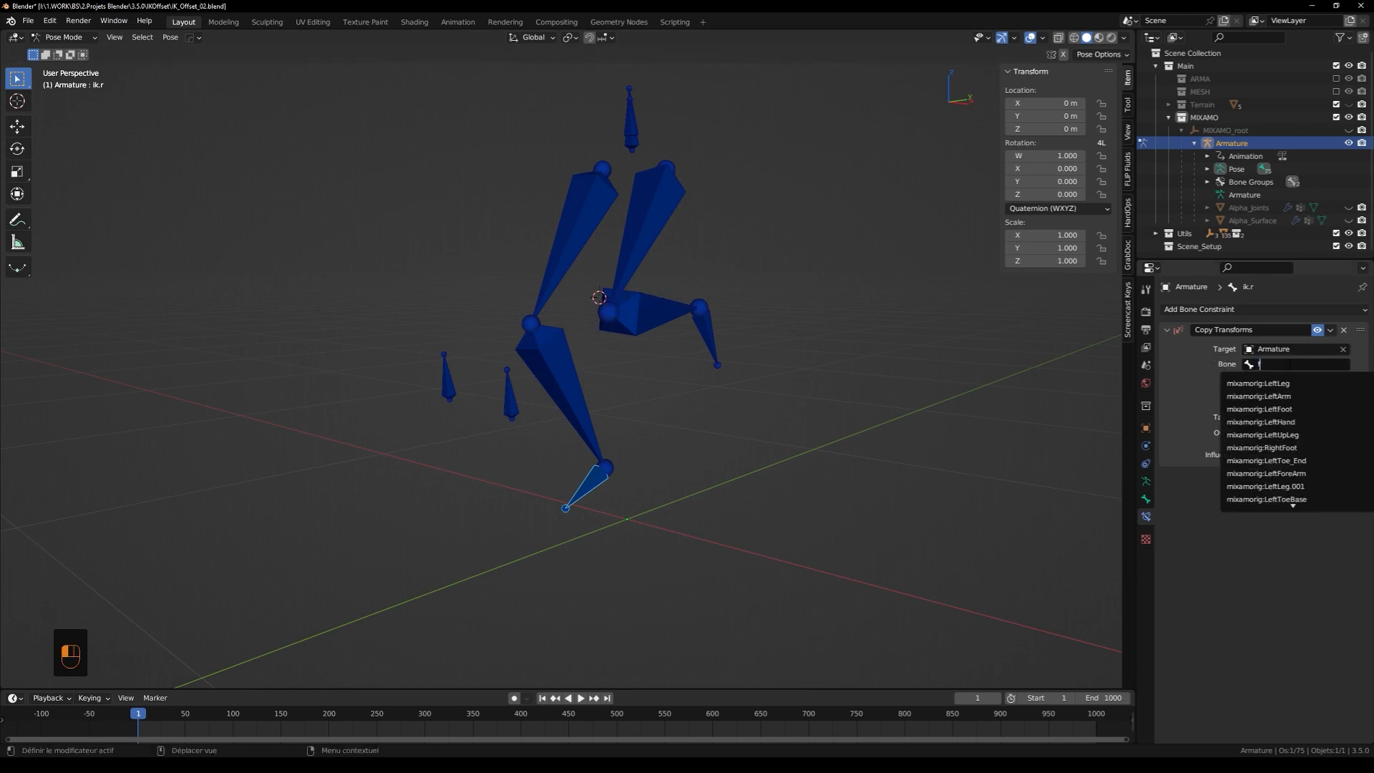
{"action": "type", "text": "oot"}
{"action": "left_click", "coordinate": [1281, 397]}
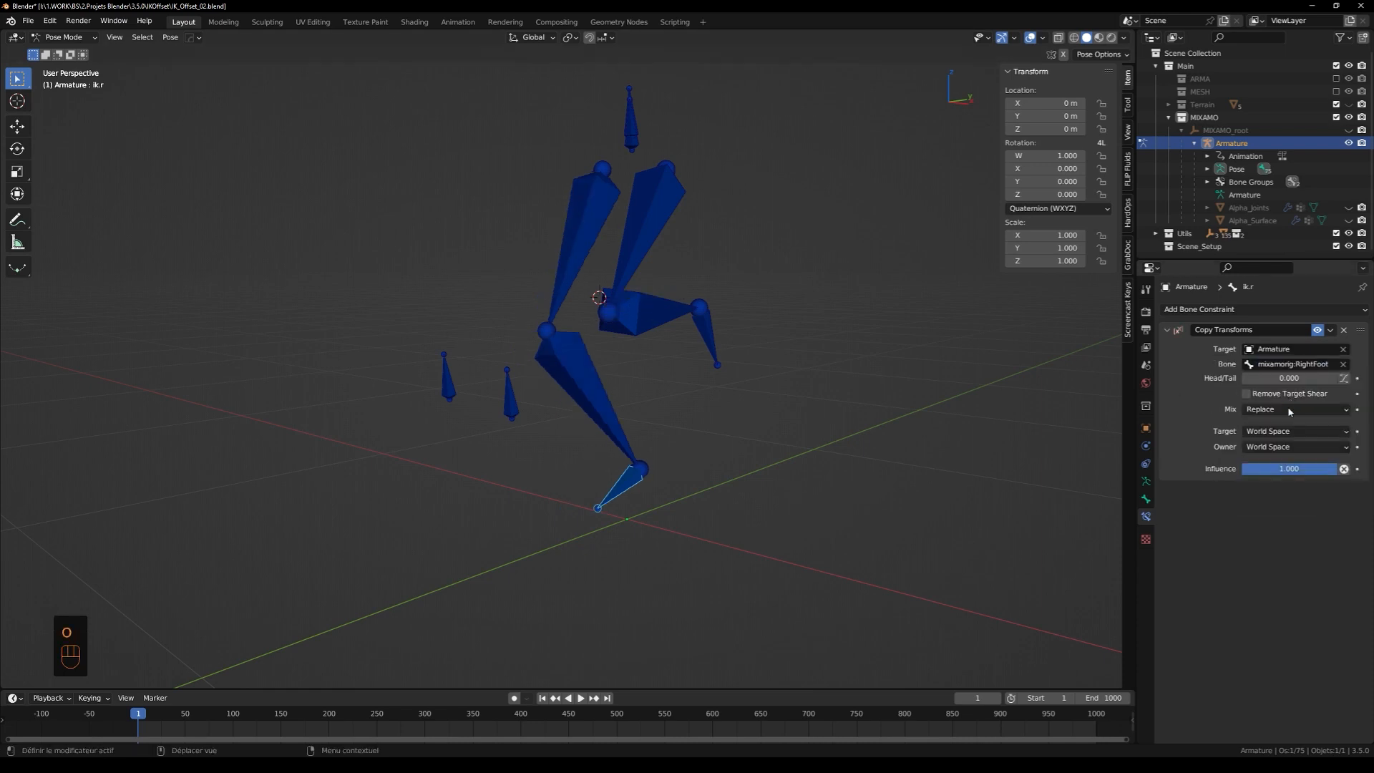
Play the run animation and examine from several angles how the control legs follow the original feet
{"action": "middle_click_drag", "start_coordinate": [730, 398], "coordinate": [673, 420]}
{"action": "key", "text": "space"}
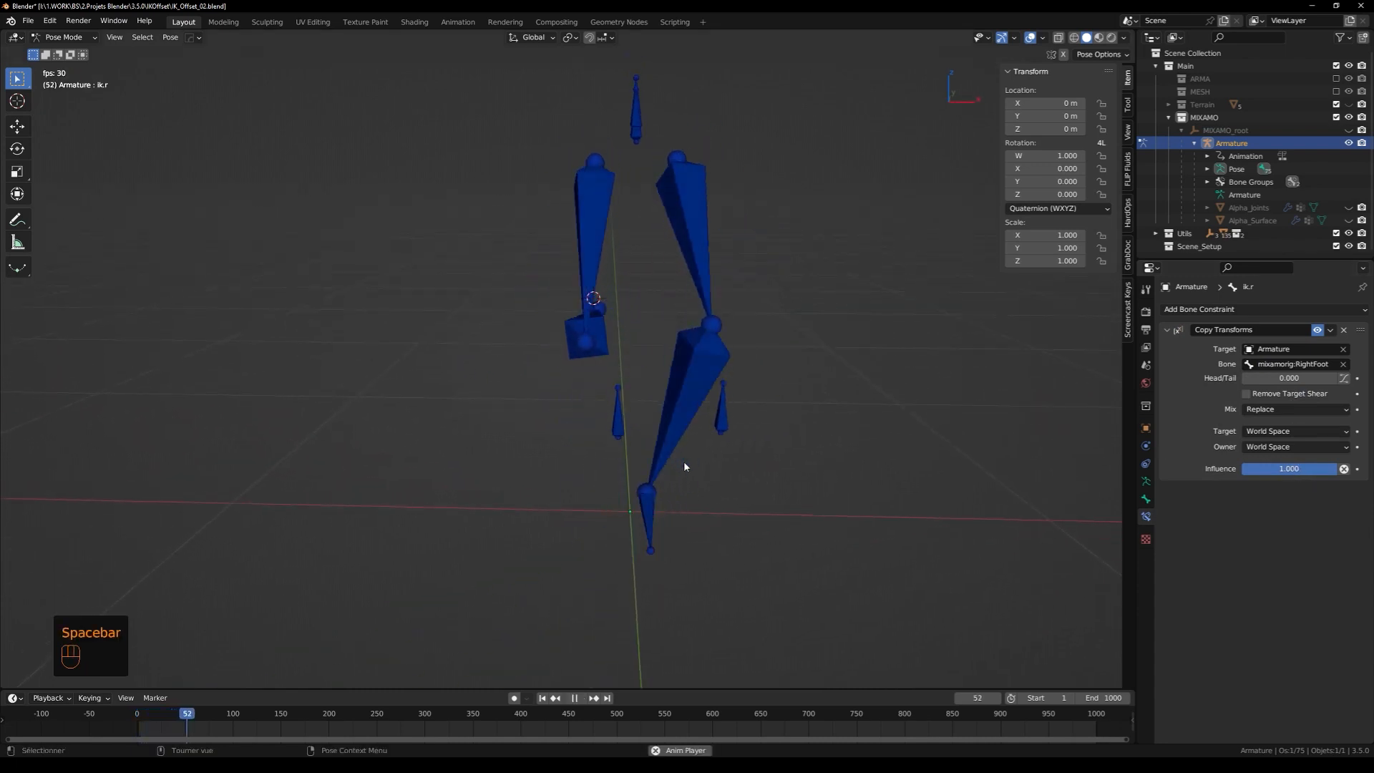
{"action": "key", "text": "space"}
{"action": "middle_click_drag", "start_coordinate": [726, 456], "coordinate": [682, 457]}
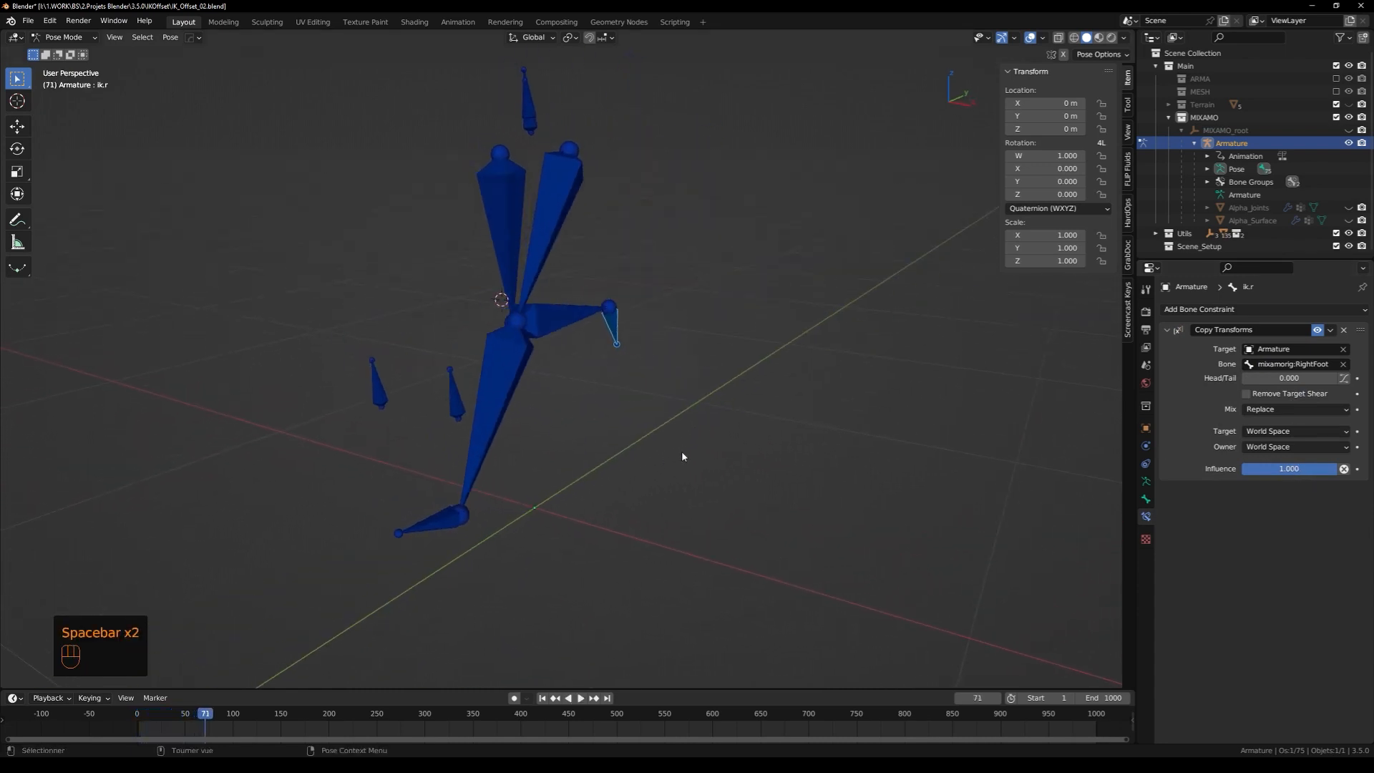
{"action": "key", "text": "space"}
{"action": "key", "text": "space"}
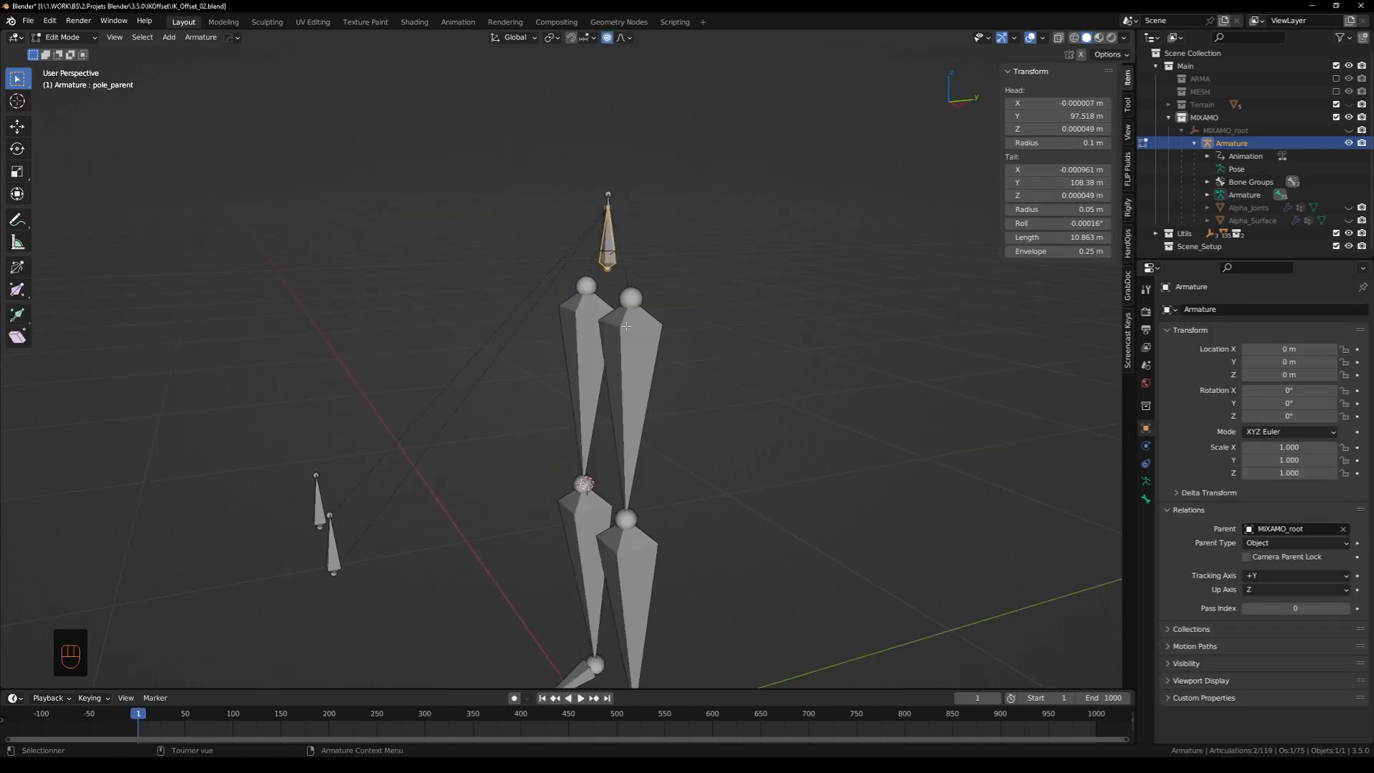
Clear the parent of the pole_parent bone in Edit Mode and return to Pose Mode
{"action": "left_click", "coordinate": [1146, 500]}
{"action": "middle_click_drag", "start_coordinate": [712, 302], "coordinate": [724, 315]}
{"action": "key", "text": "alt+p"}
{"action": "left_click", "coordinate": [725, 316]}
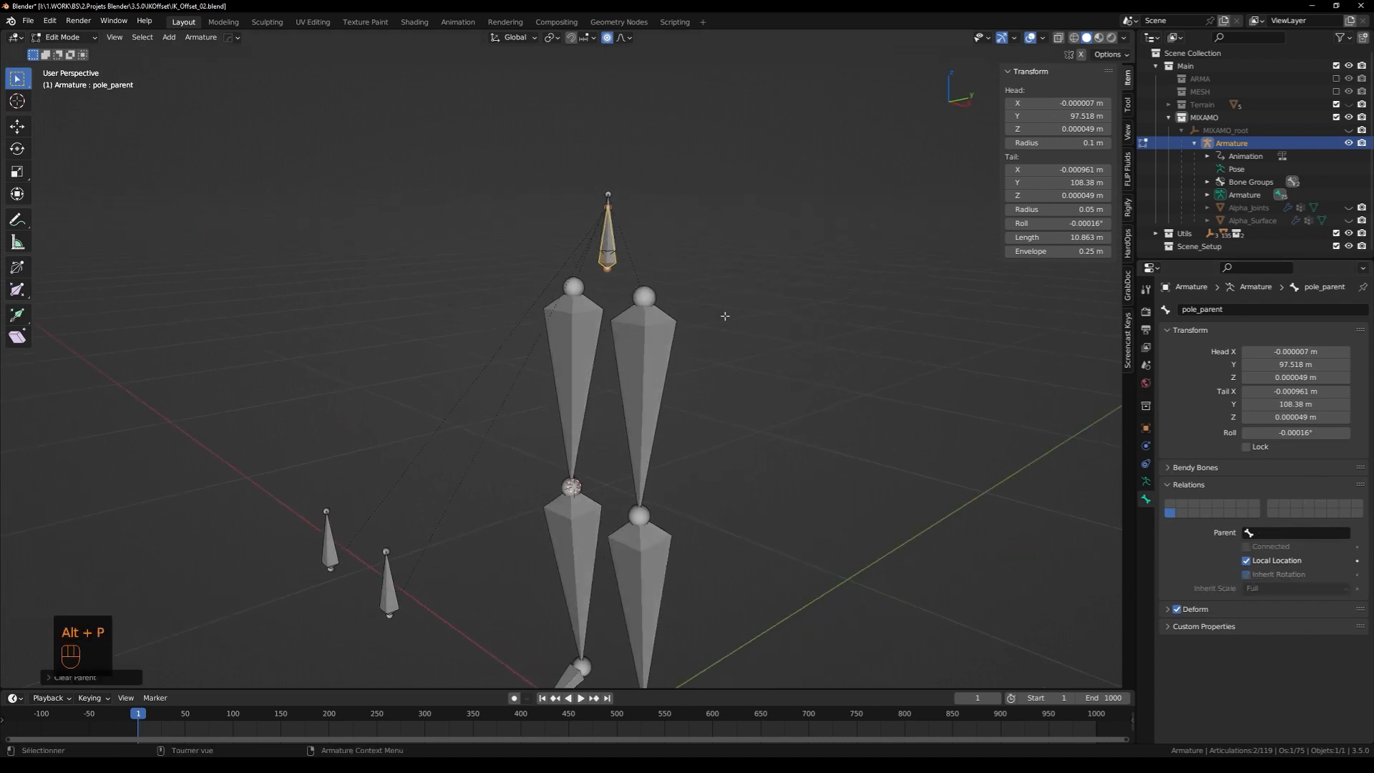
{"action": "key", "text": "Tab"}
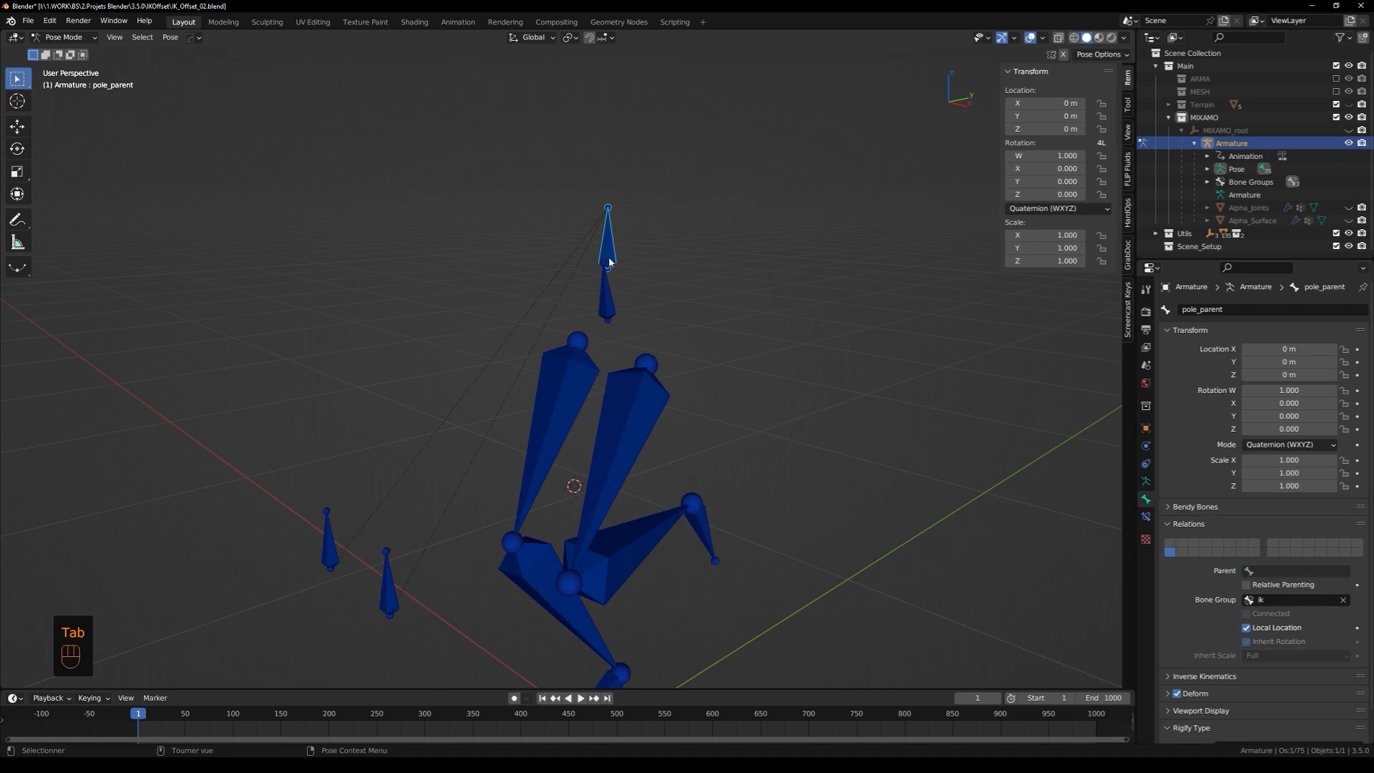
Add a Copy Location constraint to pole_parent targeting the Armature's torso bone, and play the animation to check it
{"action": "left_click", "coordinate": [1145, 515]}
{"action": "left_click", "coordinate": [1202, 309]}
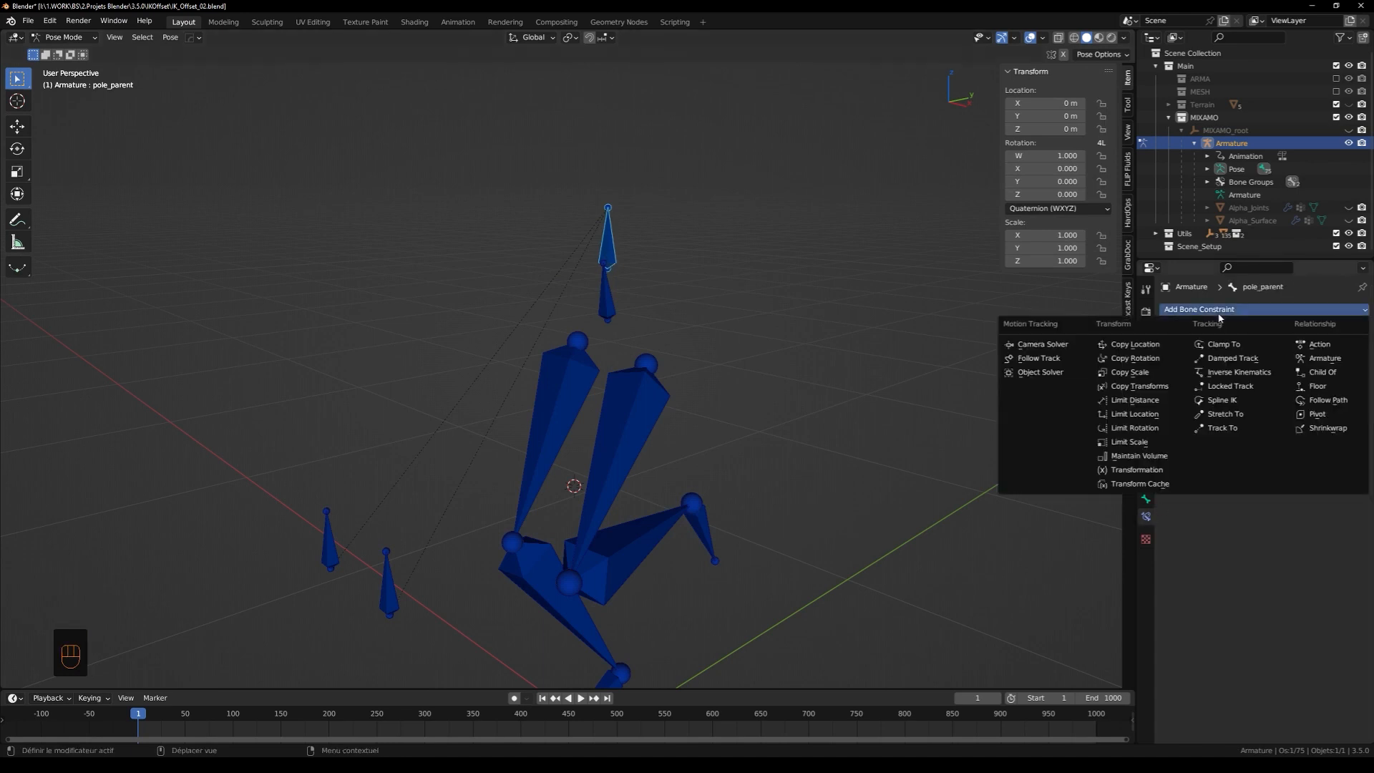
{"action": "left_click", "coordinate": [1134, 345]}
{"action": "left_click", "coordinate": [1344, 350]}
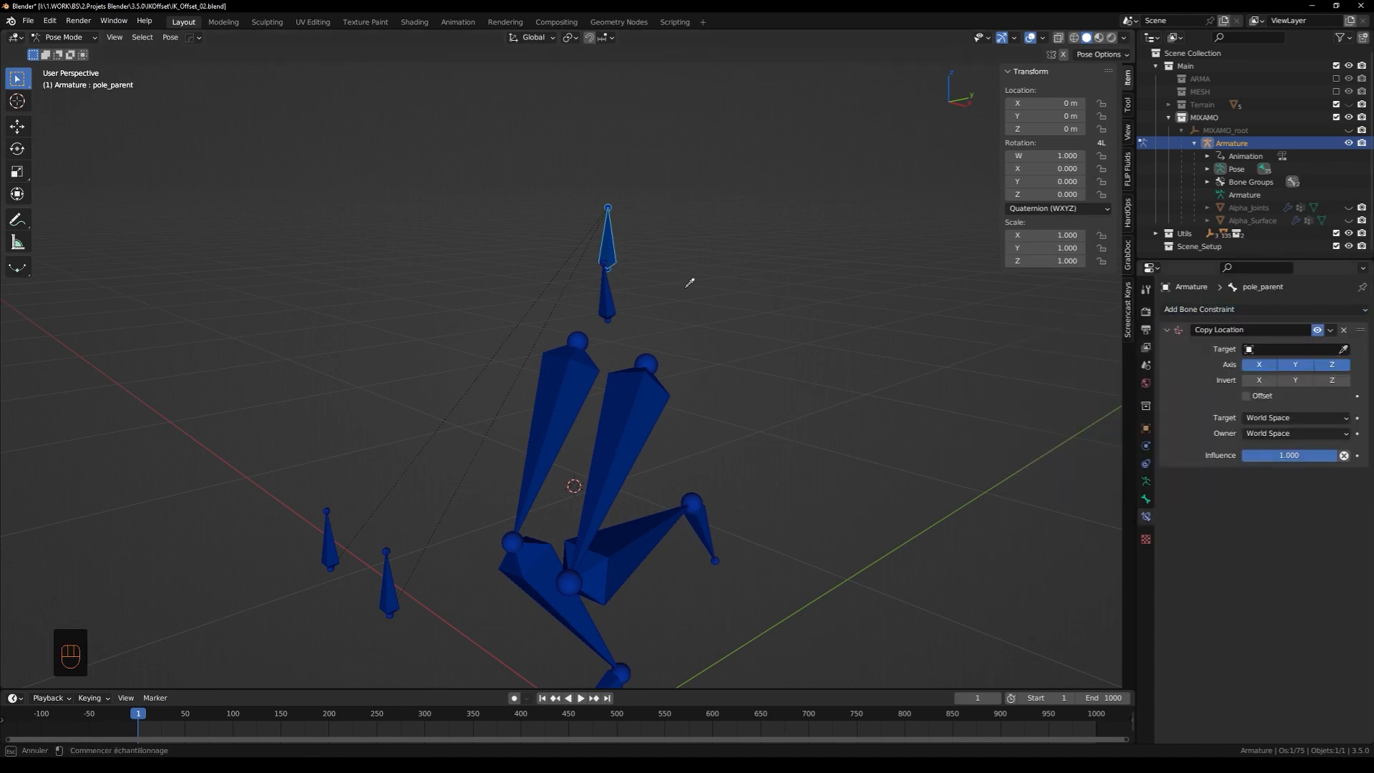
{"action": "left_click", "coordinate": [608, 286]}
{"action": "left_click", "coordinate": [1282, 367]}
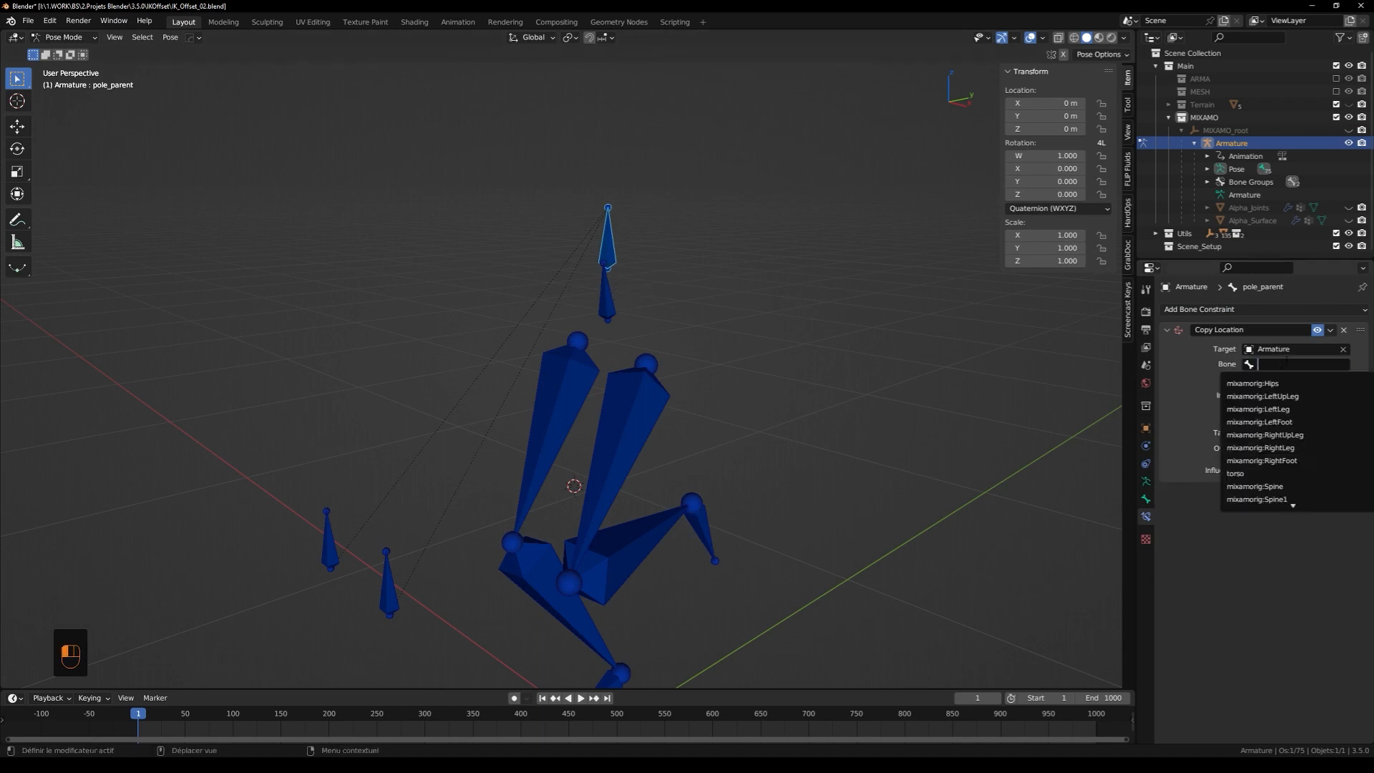
{"action": "type", "text": "tor"}
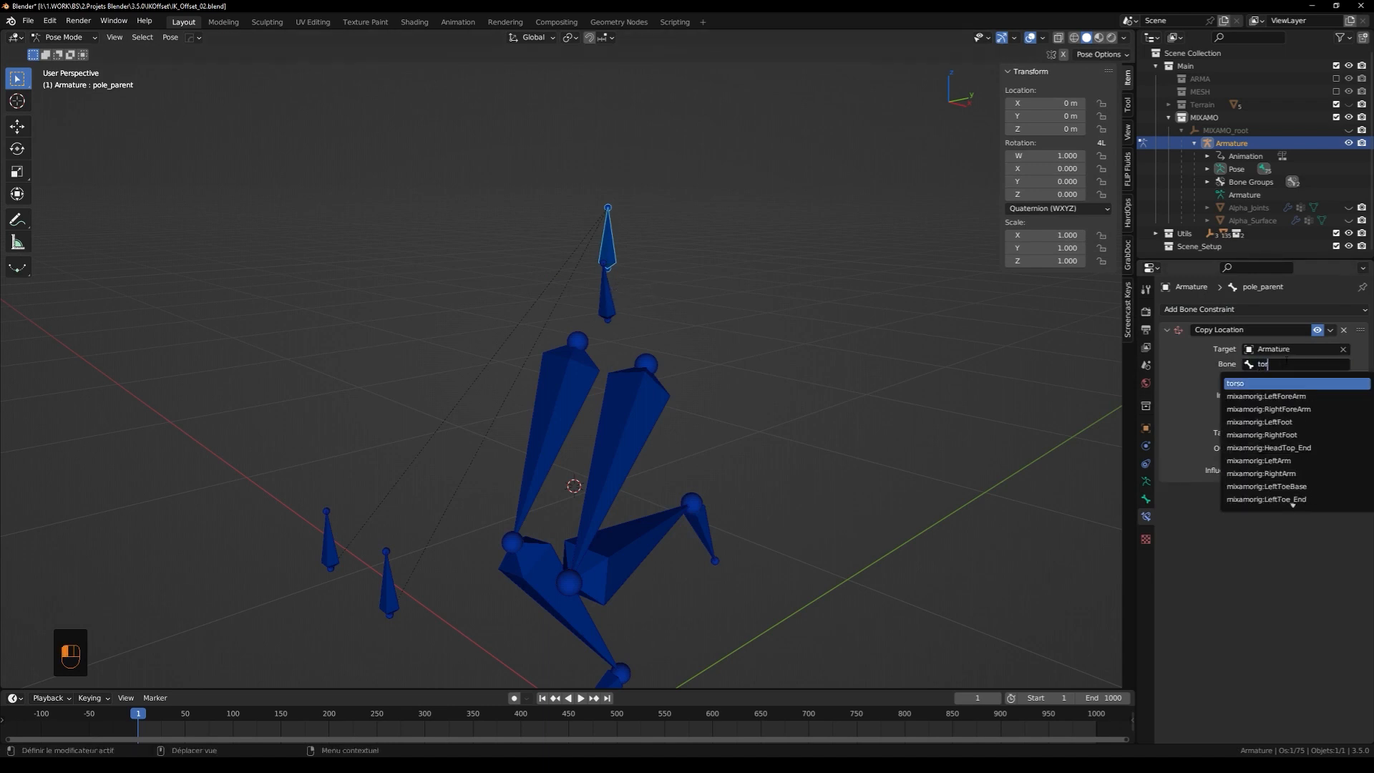
{"action": "key", "text": "Return"}
{"action": "key", "text": "space"}
{"action": "middle_click_drag", "start_coordinate": [812, 393], "coordinate": [709, 382]}
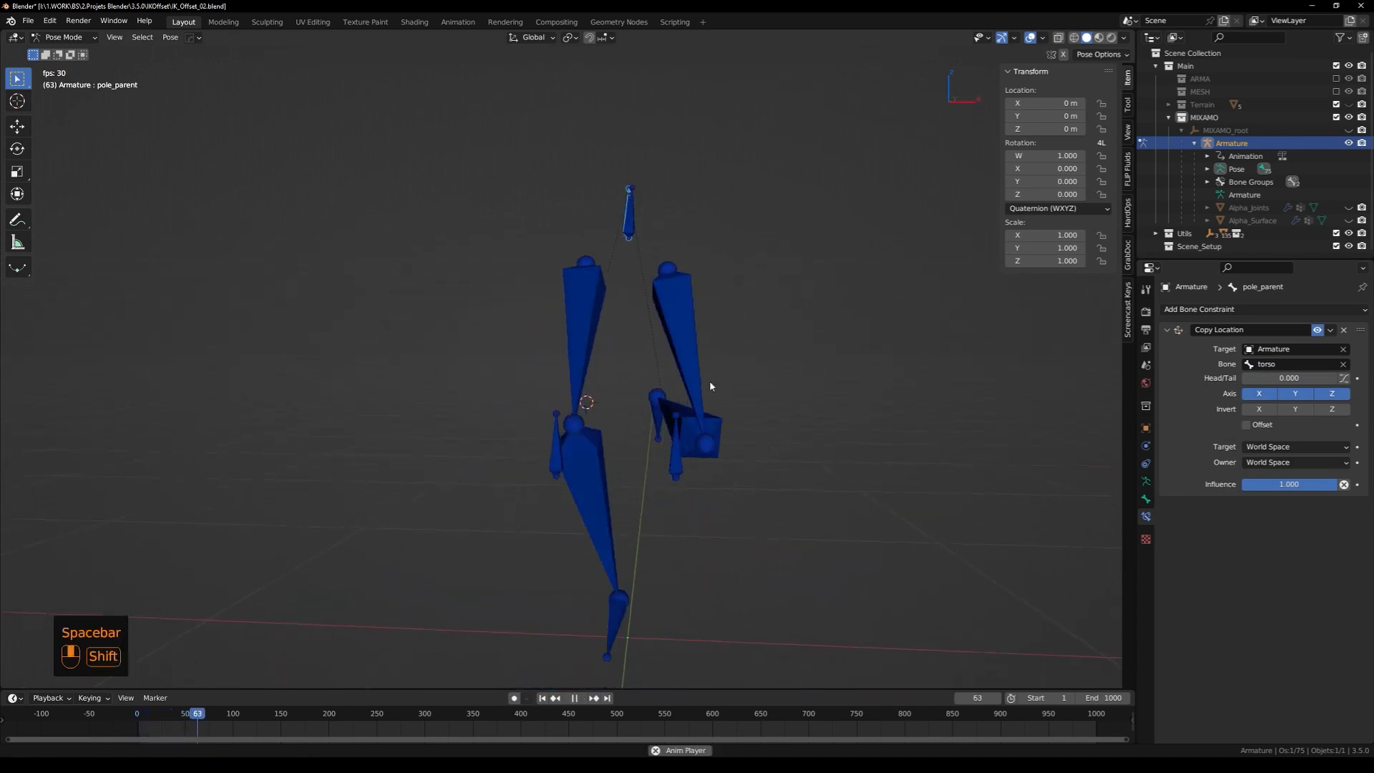
{"action": "key", "text": "space"}
Move the pole.l and pole.r bones closer to the knee lines, to local X of about -2.2 m and 0.79 m
{"action": "left_click", "coordinate": [684, 518]}
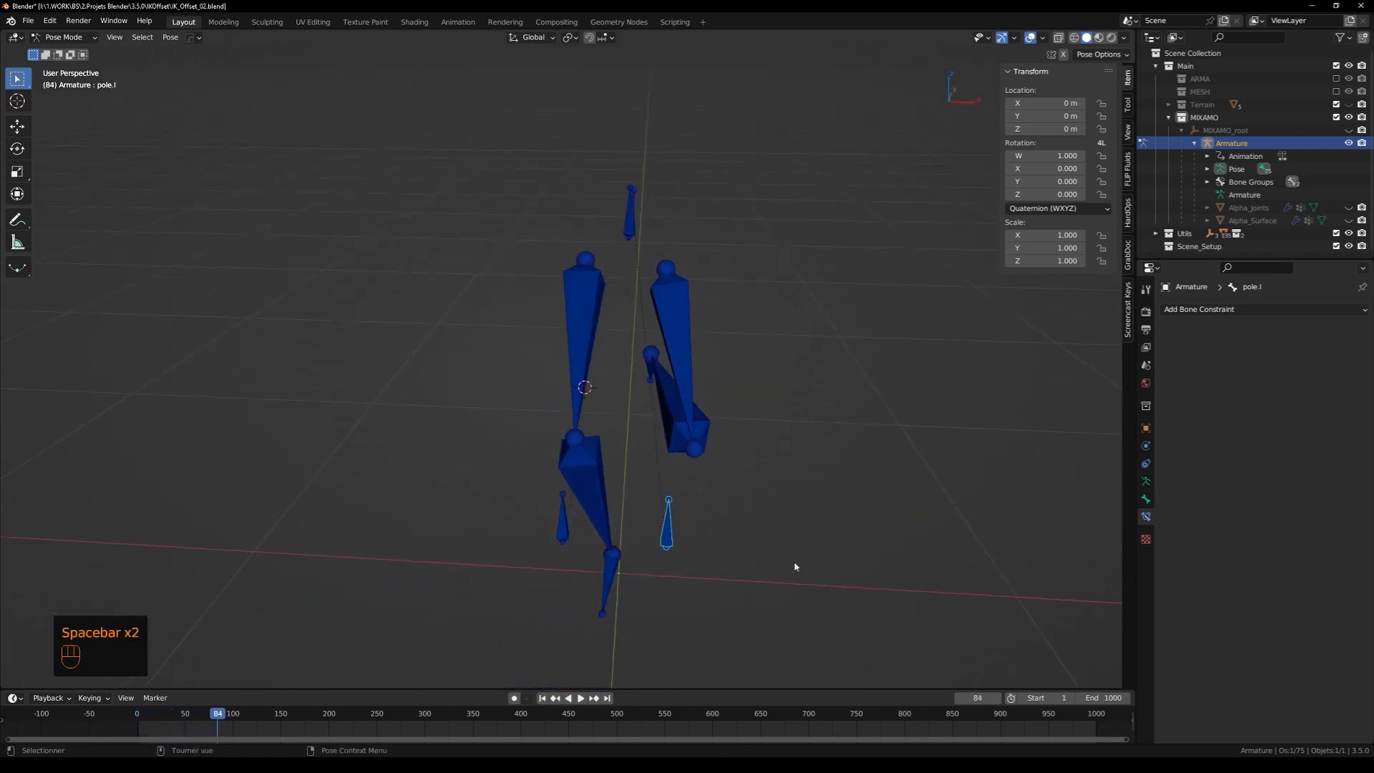
{"action": "key", "text": "g"}
{"action": "key", "text": "x"}
{"action": "left_click", "coordinate": [819, 556]}
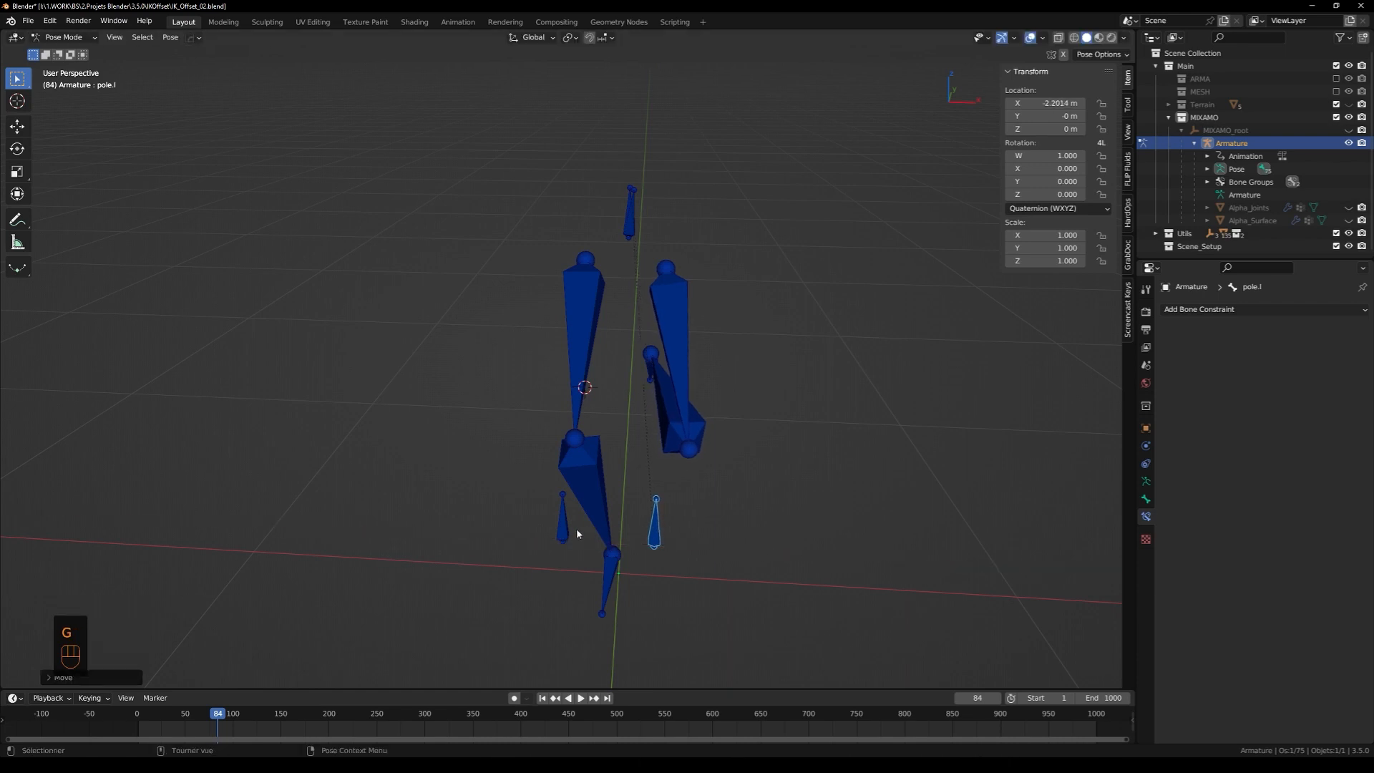
{"action": "left_click", "coordinate": [570, 535]}
{"action": "key", "text": "g"}
{"action": "key", "text": "g"}
{"action": "left_click", "coordinate": [574, 535]}
Show the original bones' layer too and shift pole.r and pole.l along global X to match the original knees, pole.l to about -3.35 m
{"action": "left_click", "coordinate": [1146, 481]}
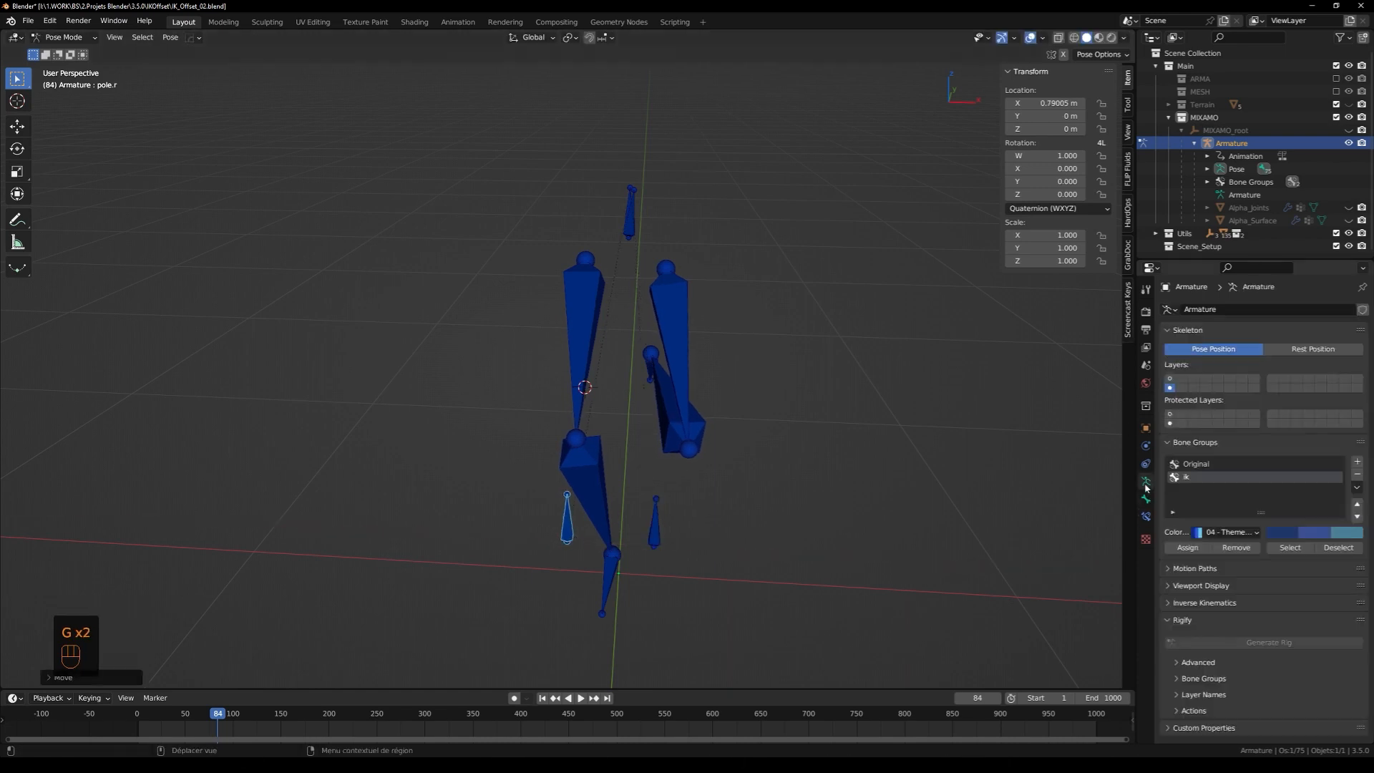
{"action": "left_click", "coordinate": [1170, 378], "text": "shift"}
{"action": "key", "text": "space"}
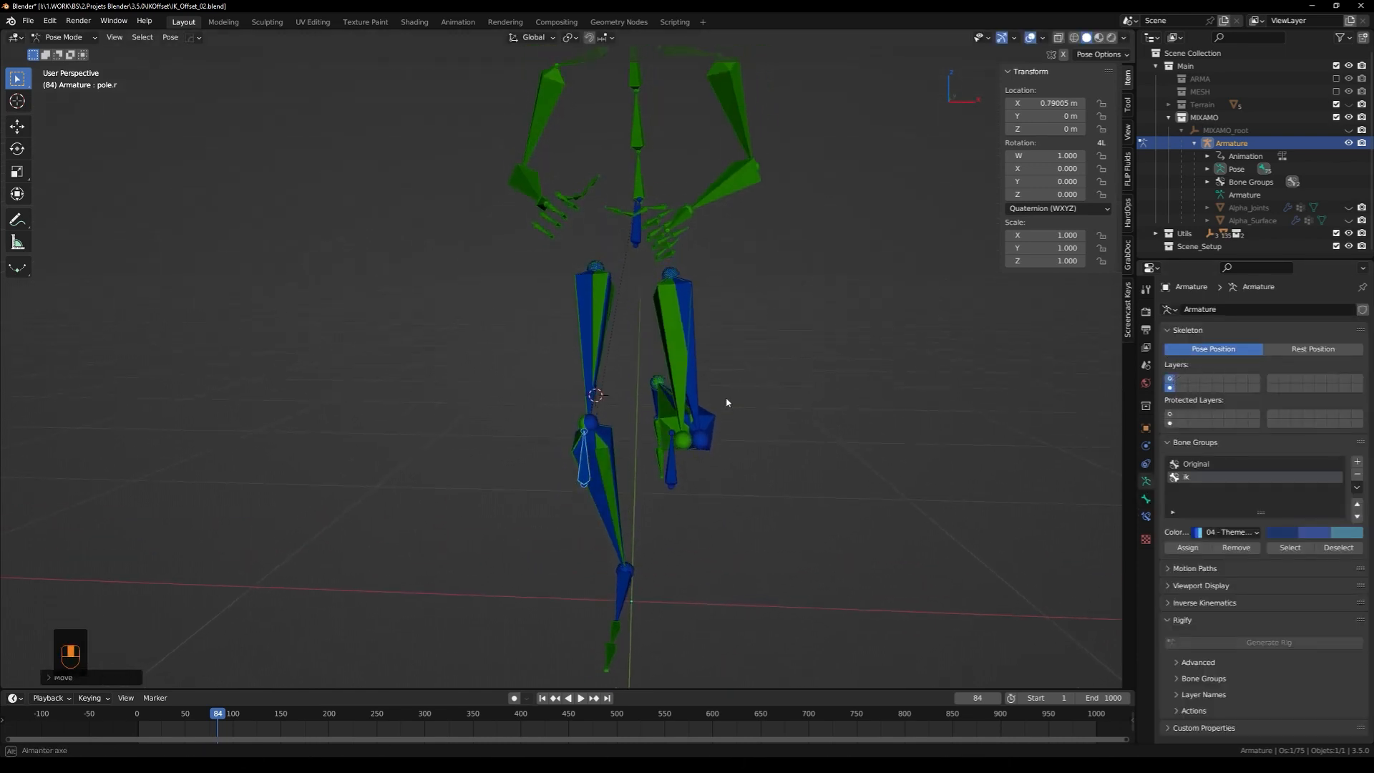
{"action": "key", "text": "space"}
{"action": "left_click", "coordinate": [573, 454]}
{"action": "left_click", "coordinate": [594, 450]}
{"action": "key", "text": "g"}
{"action": "key", "text": "x"}
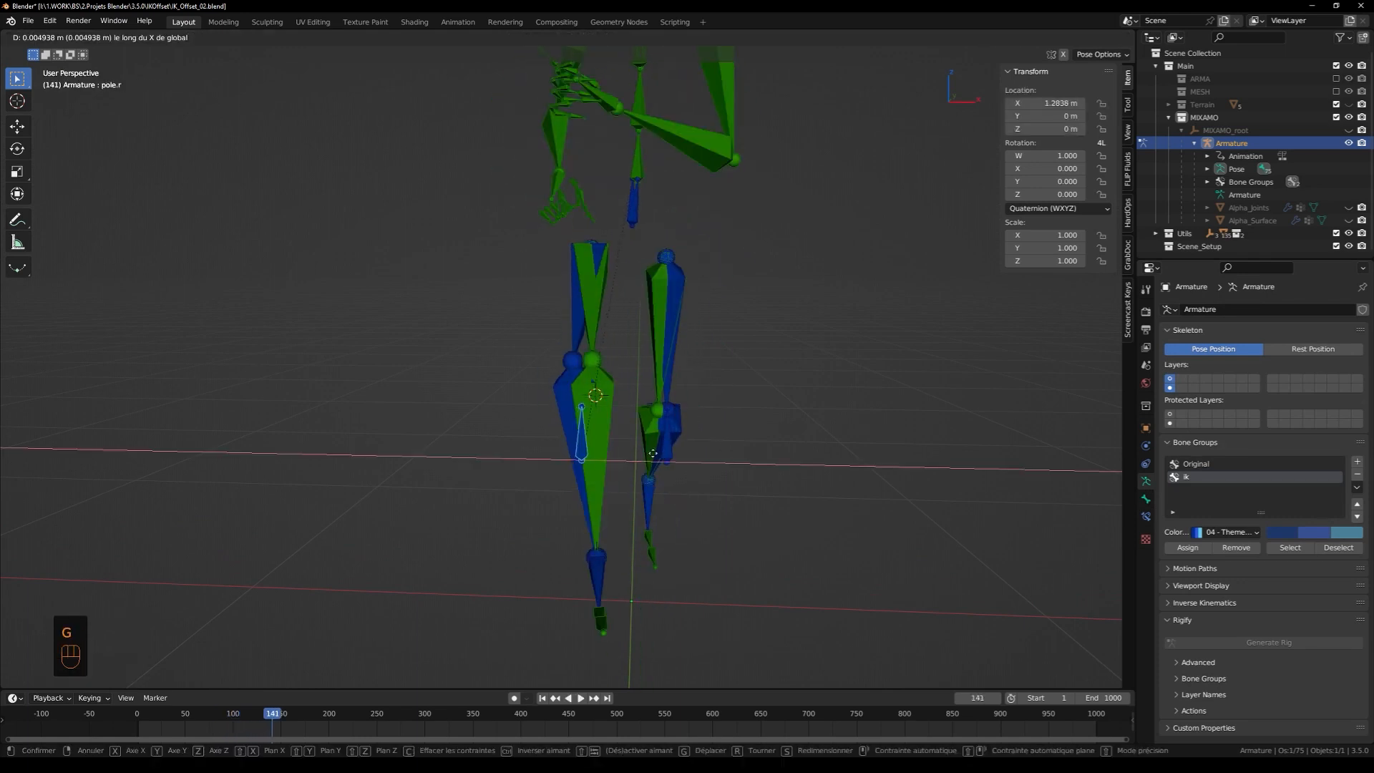
{"action": "left_click", "coordinate": [604, 450]}
{"action": "left_click", "coordinate": [666, 443]}
{"action": "key", "text": "space"}
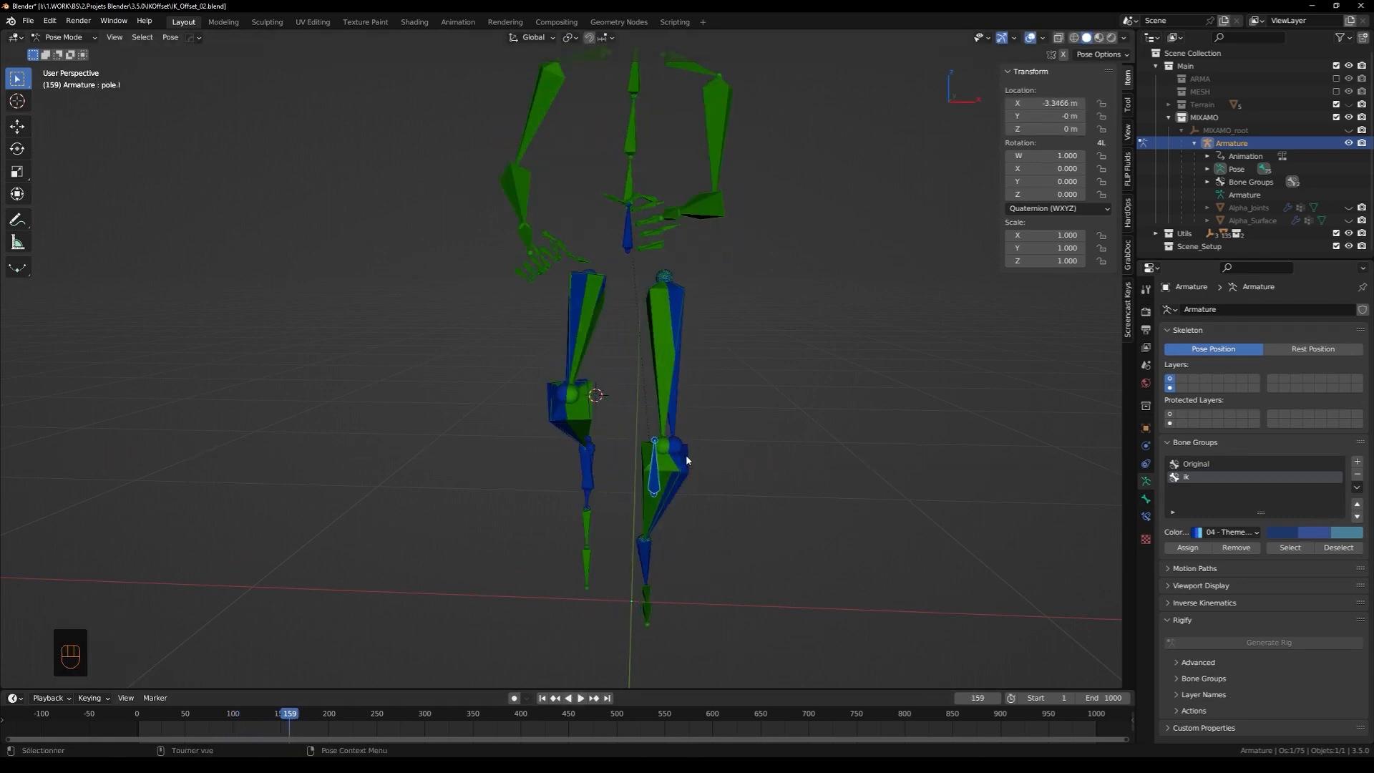
{"action": "left_click", "coordinate": [336, 715]}
{"action": "left_click_drag", "start_coordinate": [337, 715], "coordinate": [359, 714]}
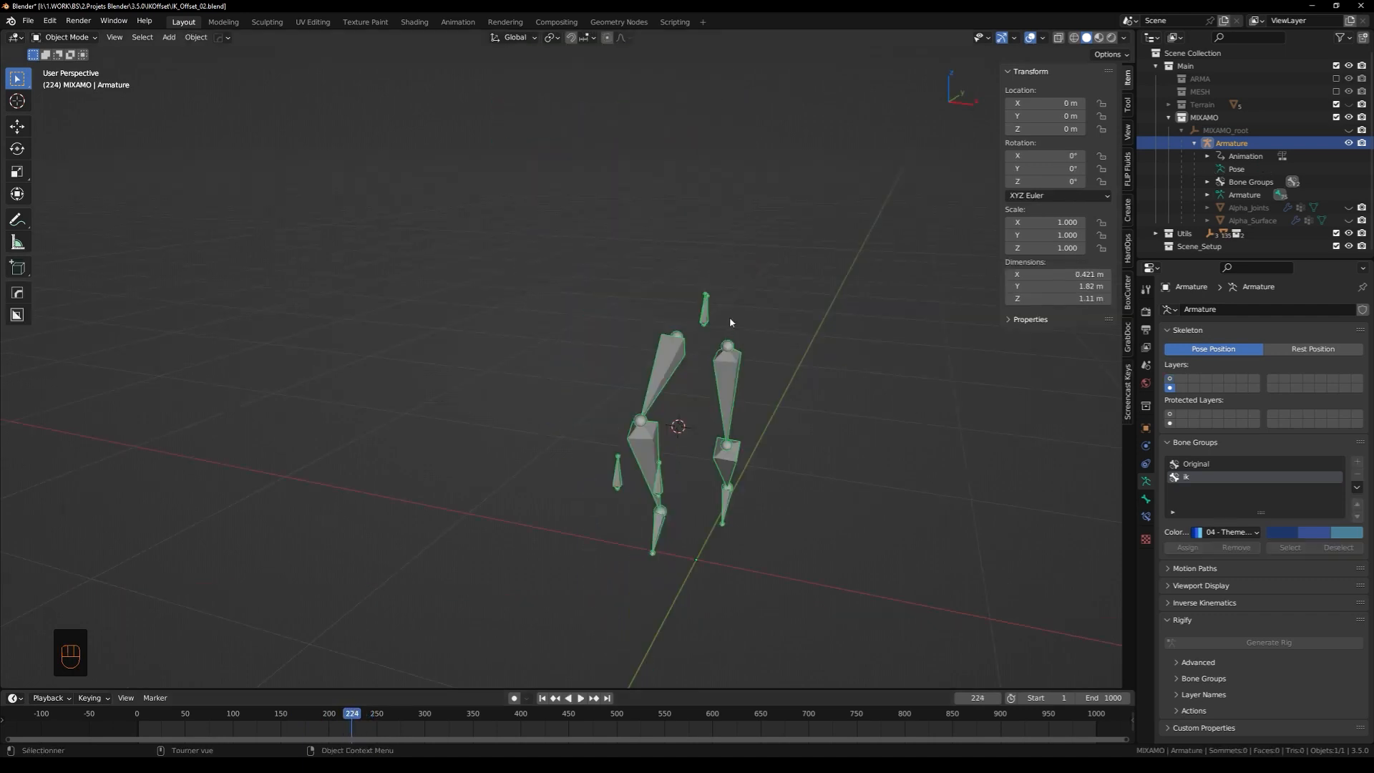
In Pose Mode, move the two foot IK bones and the torso bone to the eighth armature layer and display only that layer
{"action": "key", "text": "Tab"}
{"action": "scroll", "coordinate": [752, 402], "scroll_direction": "up", "scroll_amount": 4}
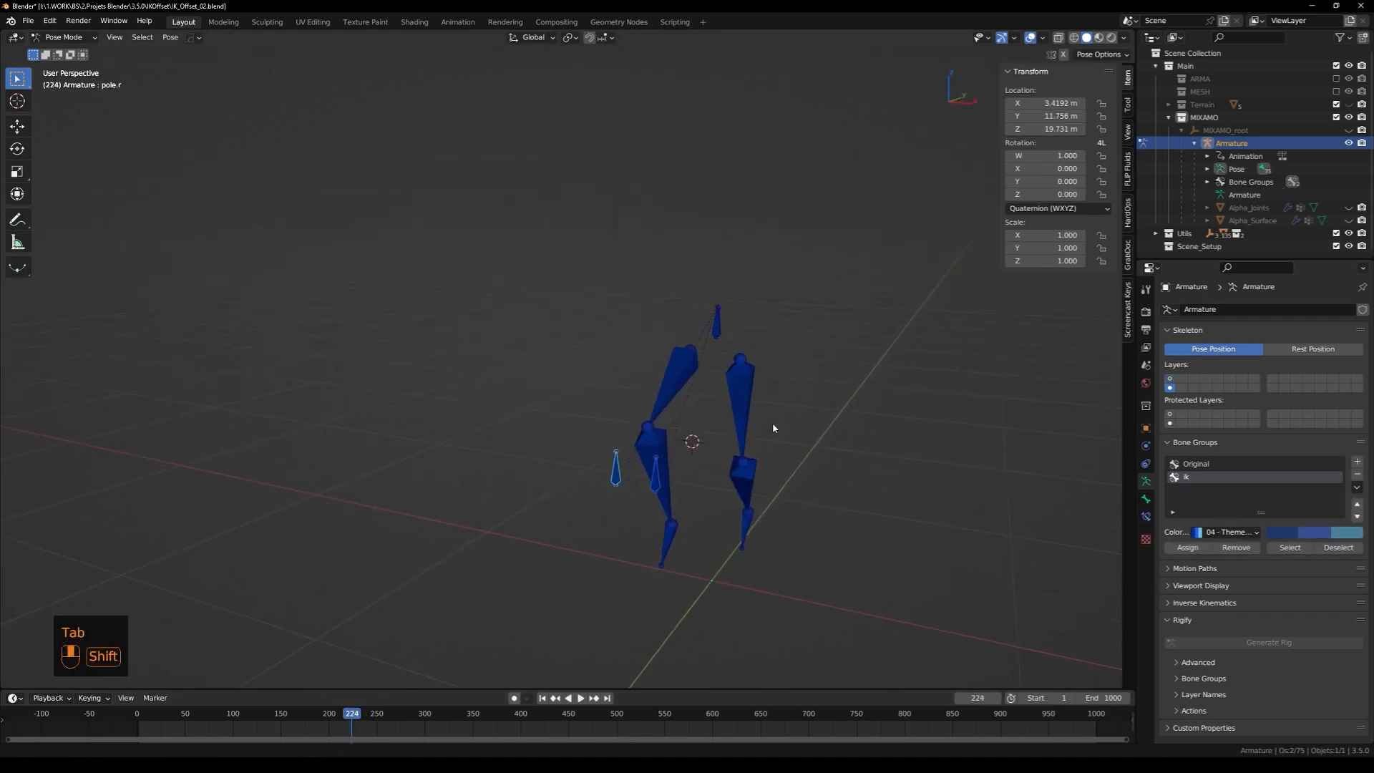
{"action": "left_click", "coordinate": [742, 501]}
{"action": "left_click", "coordinate": [617, 513], "text": "shift"}
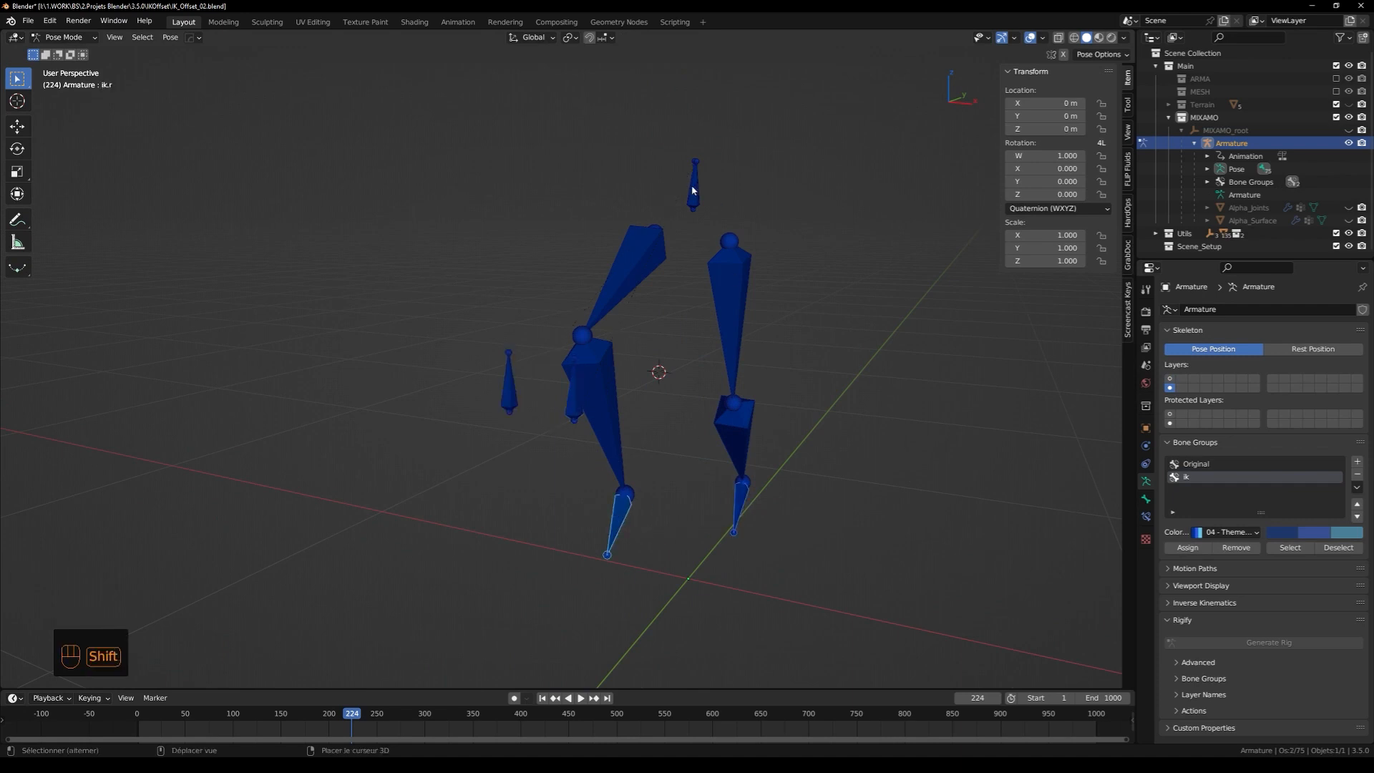
{"action": "scroll", "coordinate": [694, 149], "scroll_direction": "up", "scroll_amount": 8}
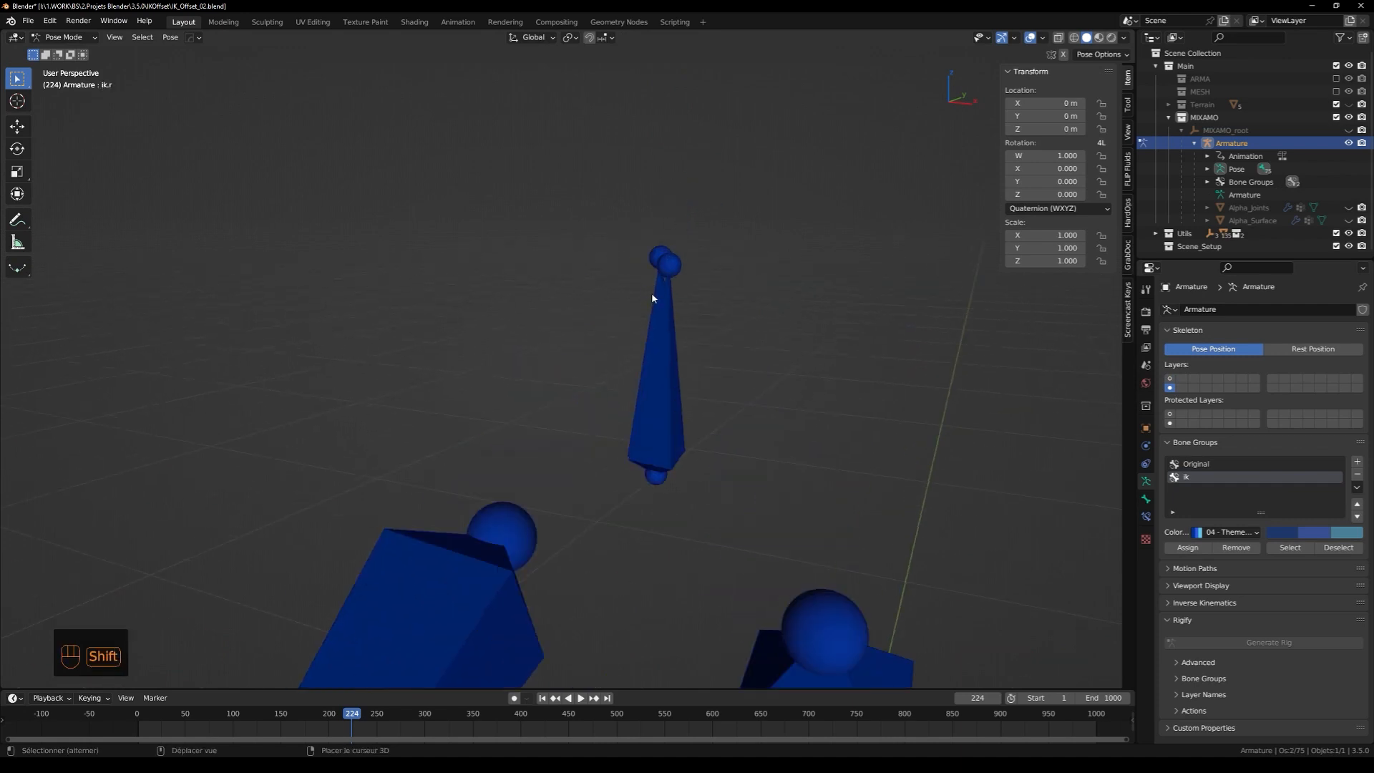
{"action": "left_click", "coordinate": [667, 319], "text": "shift"}
{"action": "scroll", "coordinate": [716, 420], "scroll_direction": "down", "scroll_amount": 8}
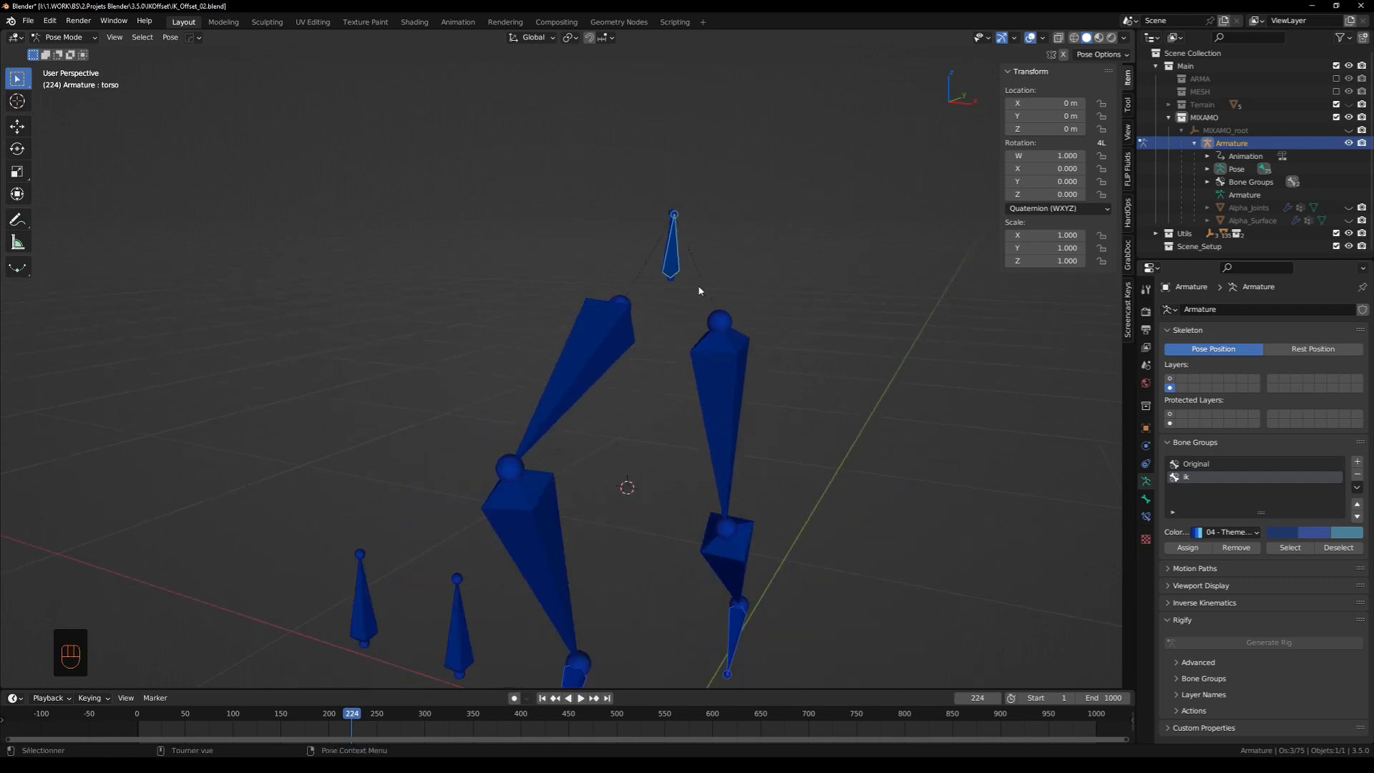
{"action": "key", "text": "m"}
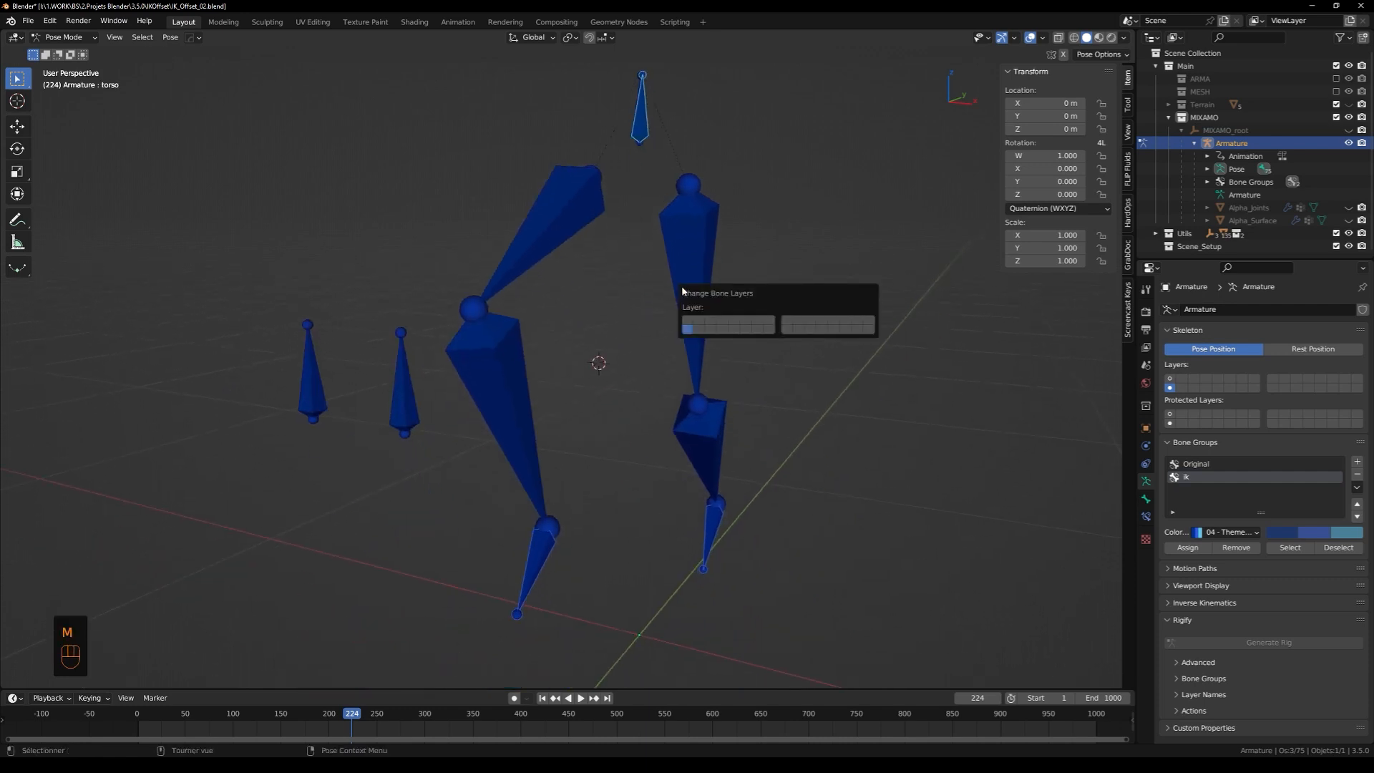
{"action": "left_click", "coordinate": [770, 322]}
{"action": "left_click", "coordinate": [1255, 380]}
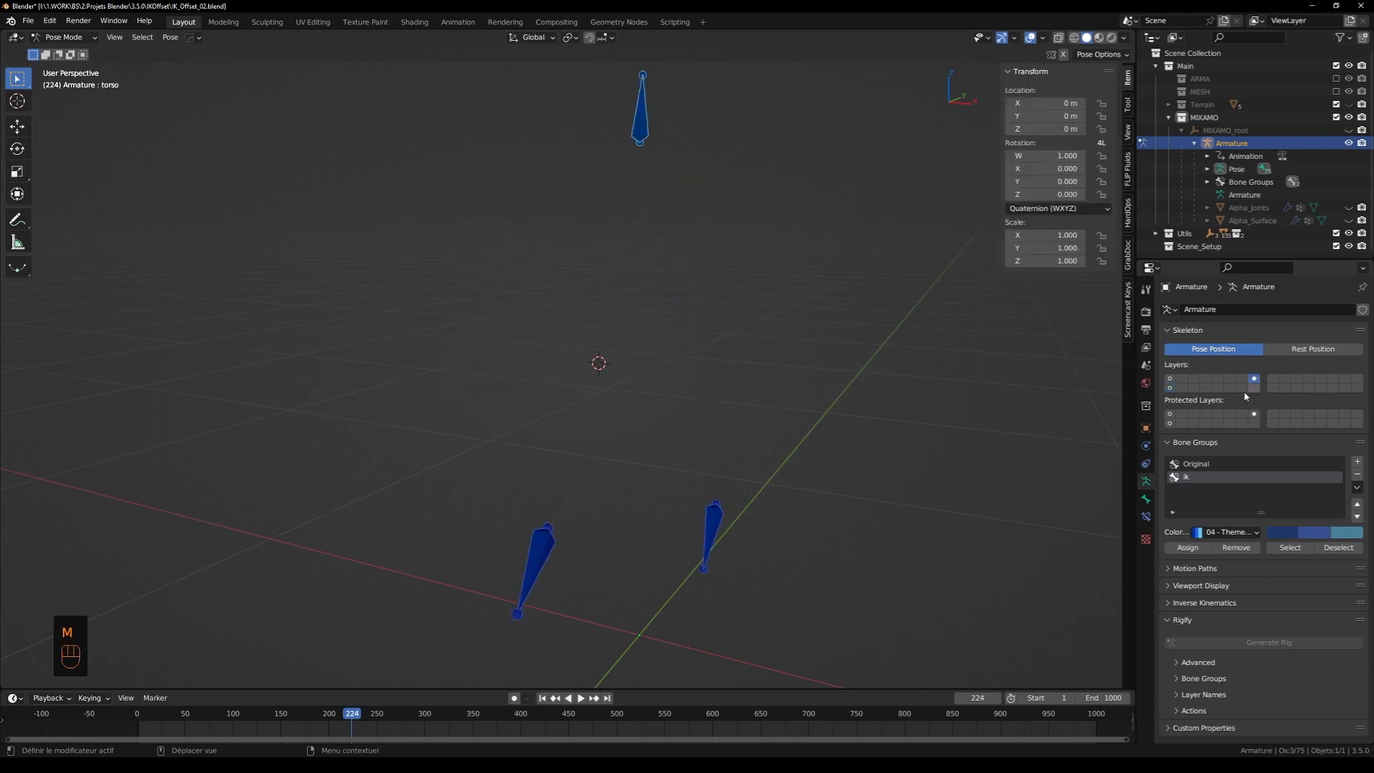
Set the armature to Rest Position, return to Object Mode and unhide the Alpha_Joints and Alpha_Surface meshes
{"action": "left_click", "coordinate": [1311, 350]}
{"action": "middle_click_drag", "start_coordinate": [828, 413], "coordinate": [764, 384]}
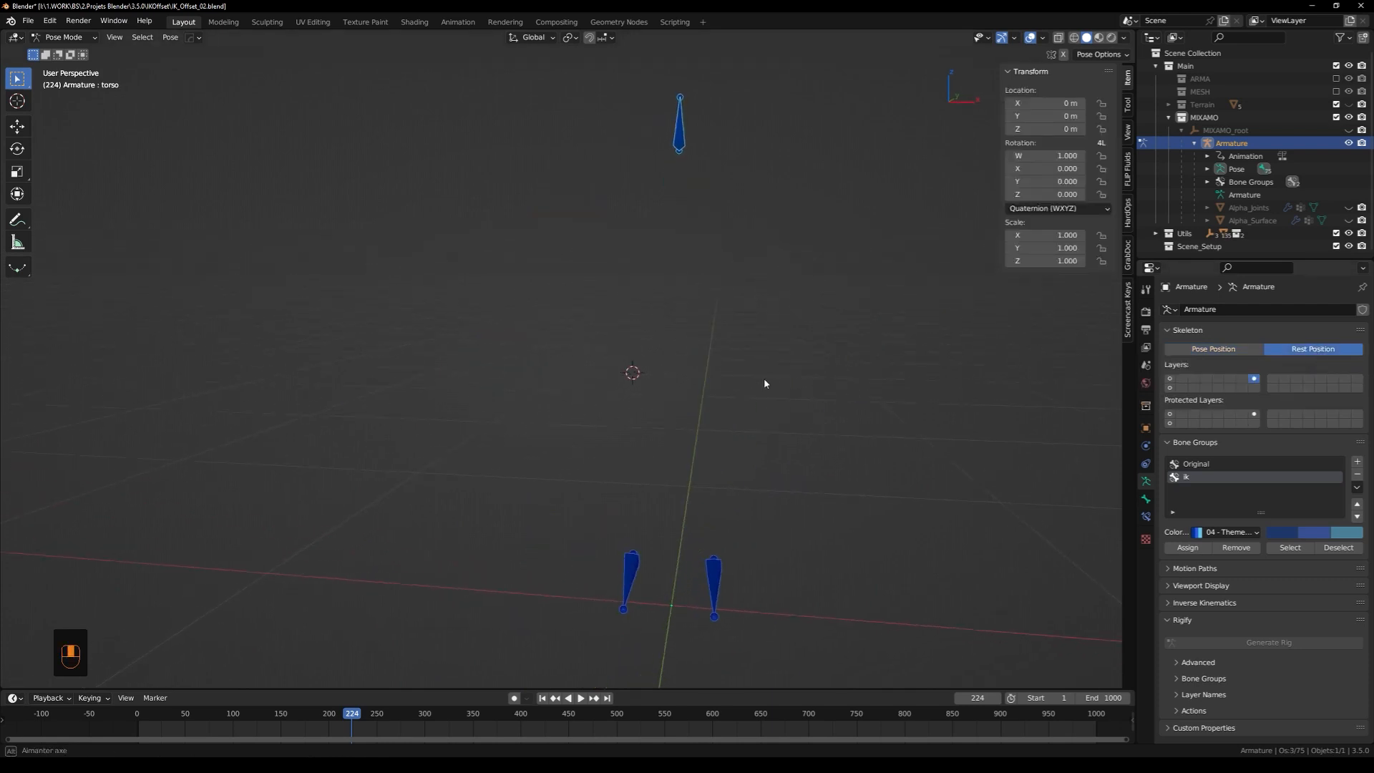
{"action": "key", "text": "Tab"}
{"action": "middle_click_drag", "start_coordinate": [812, 337], "coordinate": [744, 343]}
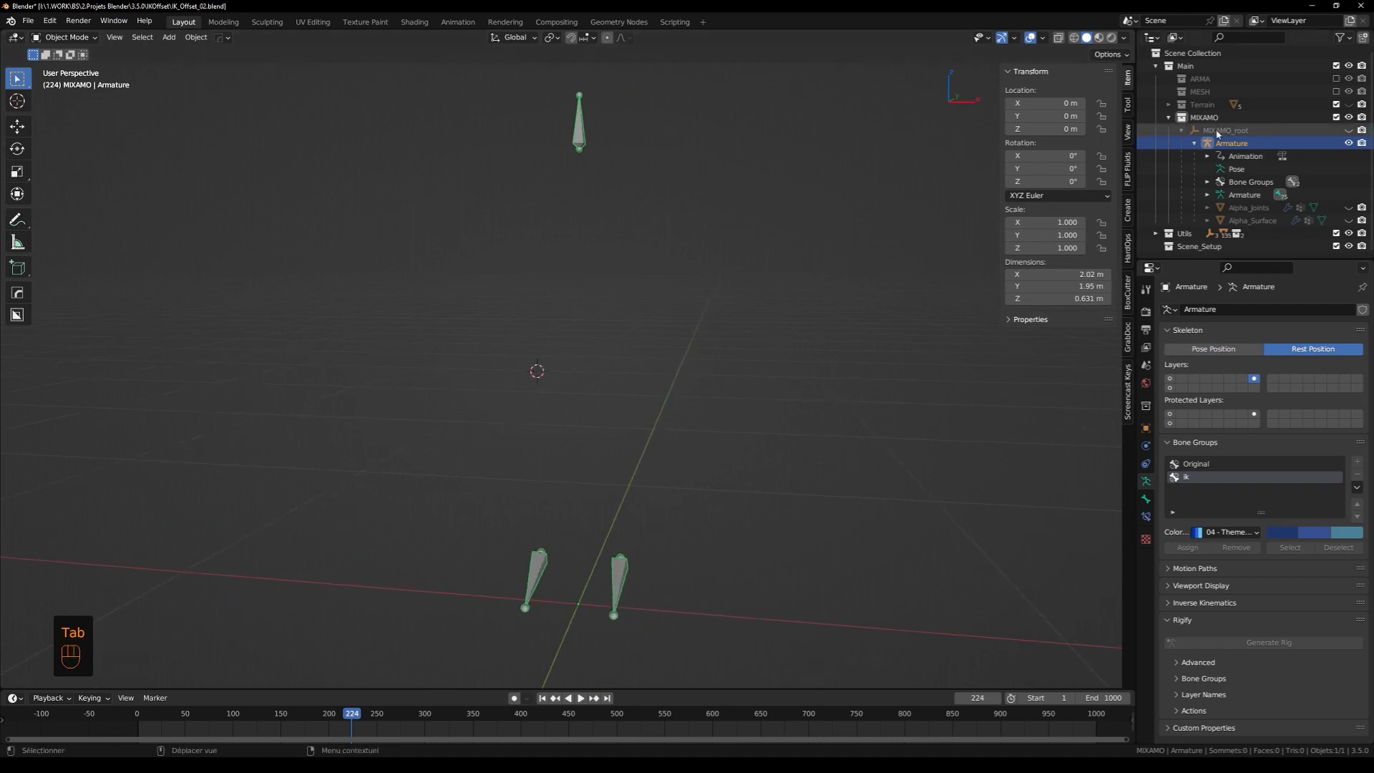
{"action": "left_click_drag", "start_coordinate": [1348, 209], "coordinate": [1350, 221]}
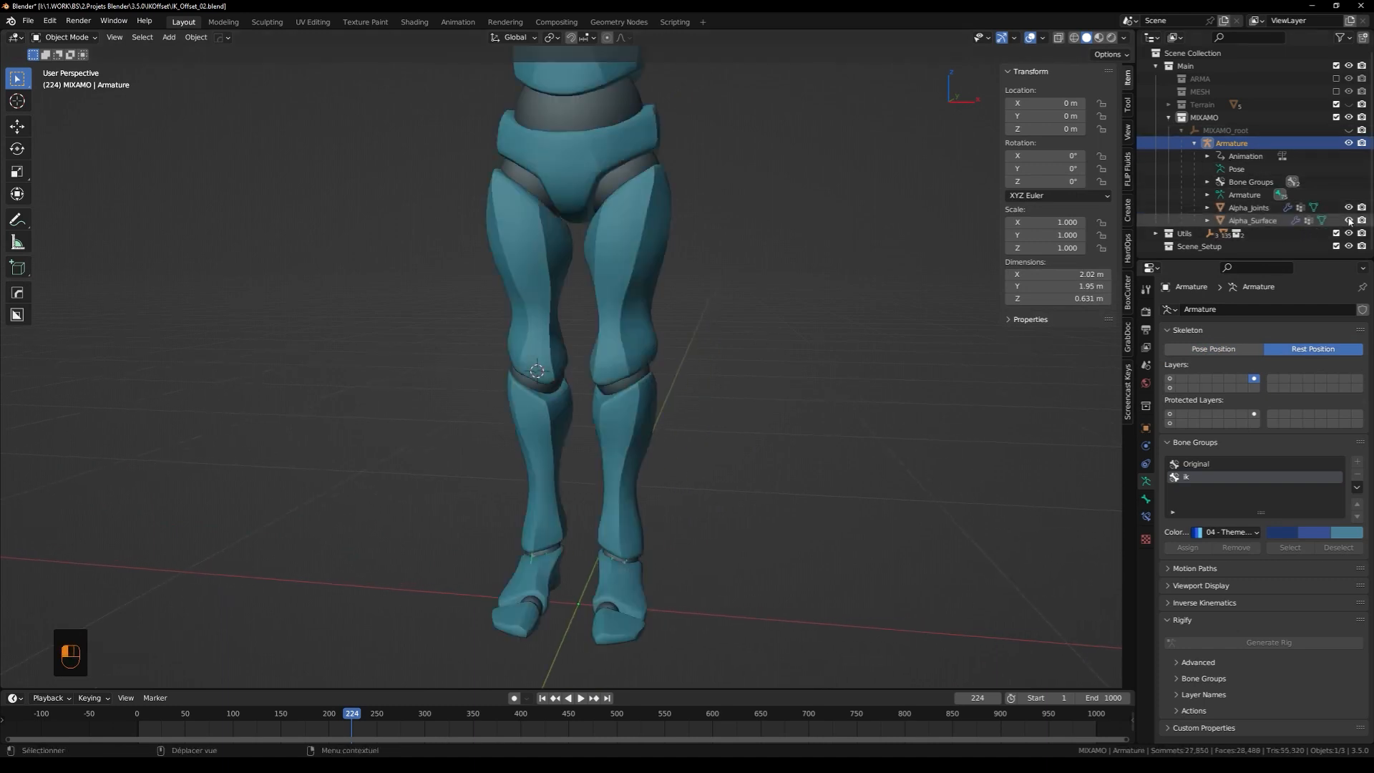
In Alpha_Surface, rename the hips vertex group after the torso bone and append .001 to the leg vertex groups
{"action": "left_click", "coordinate": [1259, 221]}
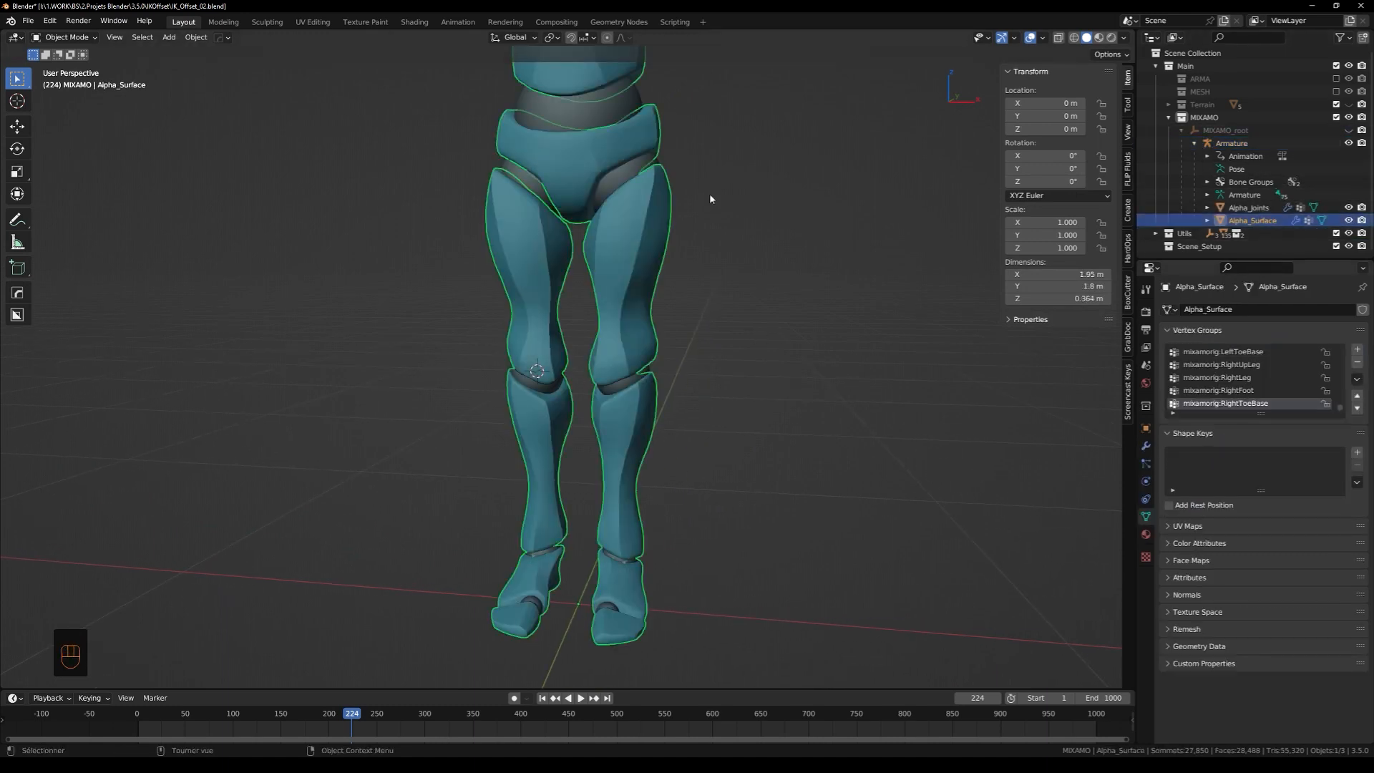
{"action": "scroll", "coordinate": [718, 282], "scroll_direction": "down", "scroll_amount": 3}
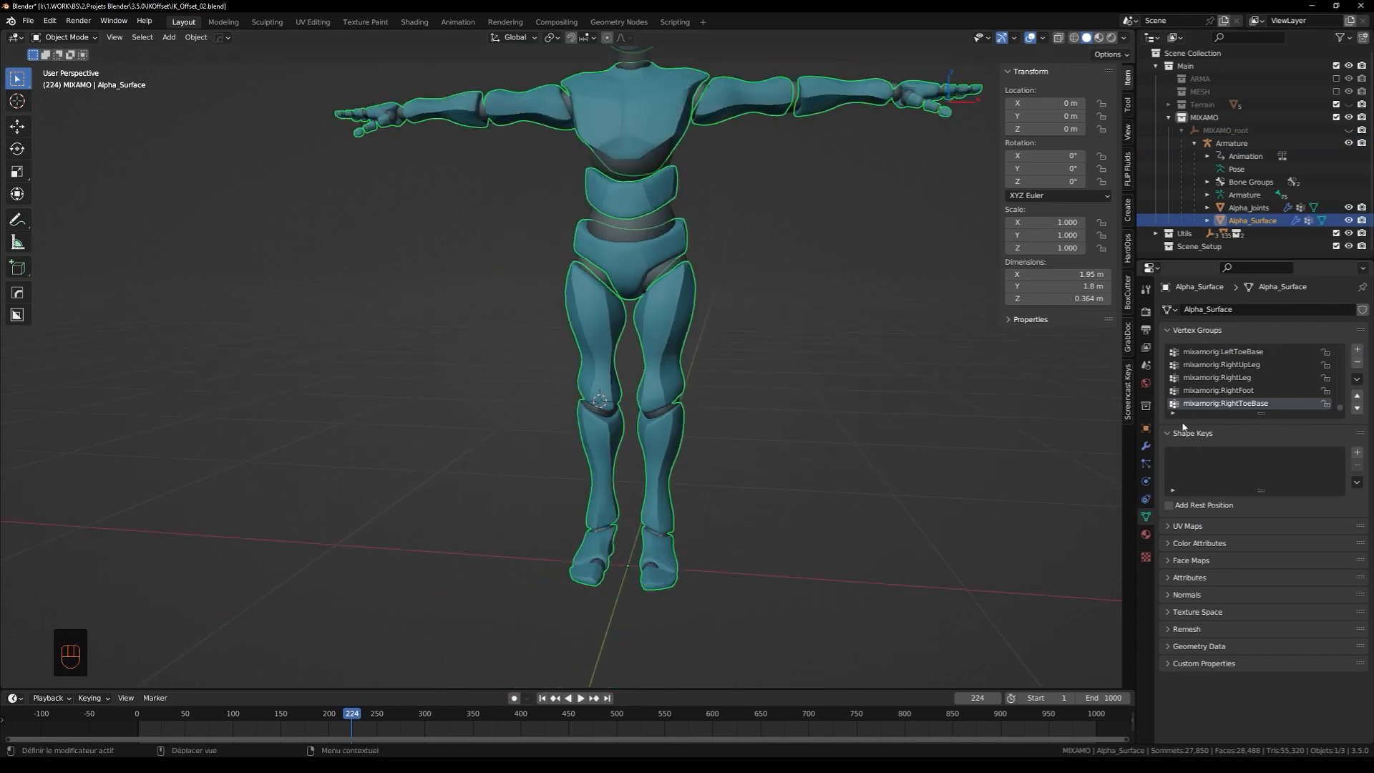
{"action": "left_click", "coordinate": [1173, 413]}
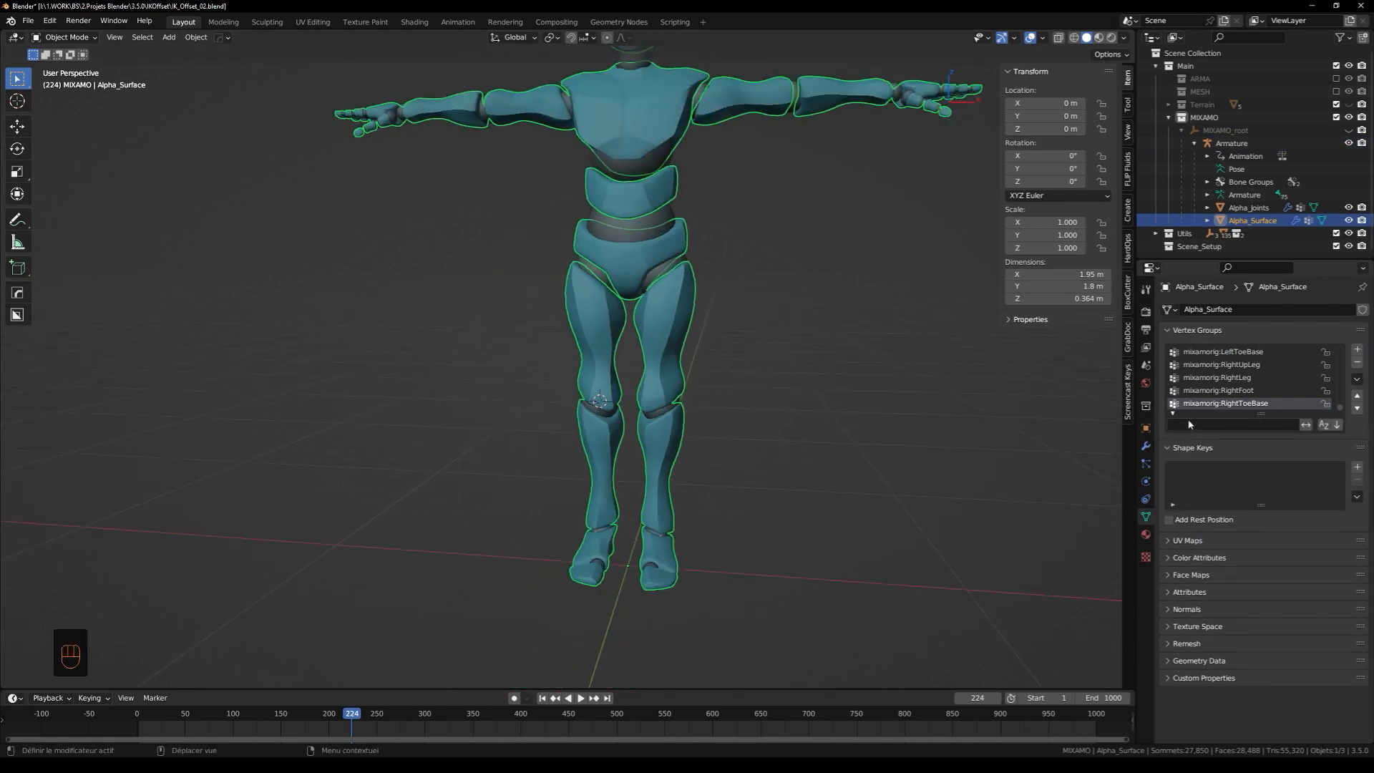
{"action": "type", "text": "hi"}
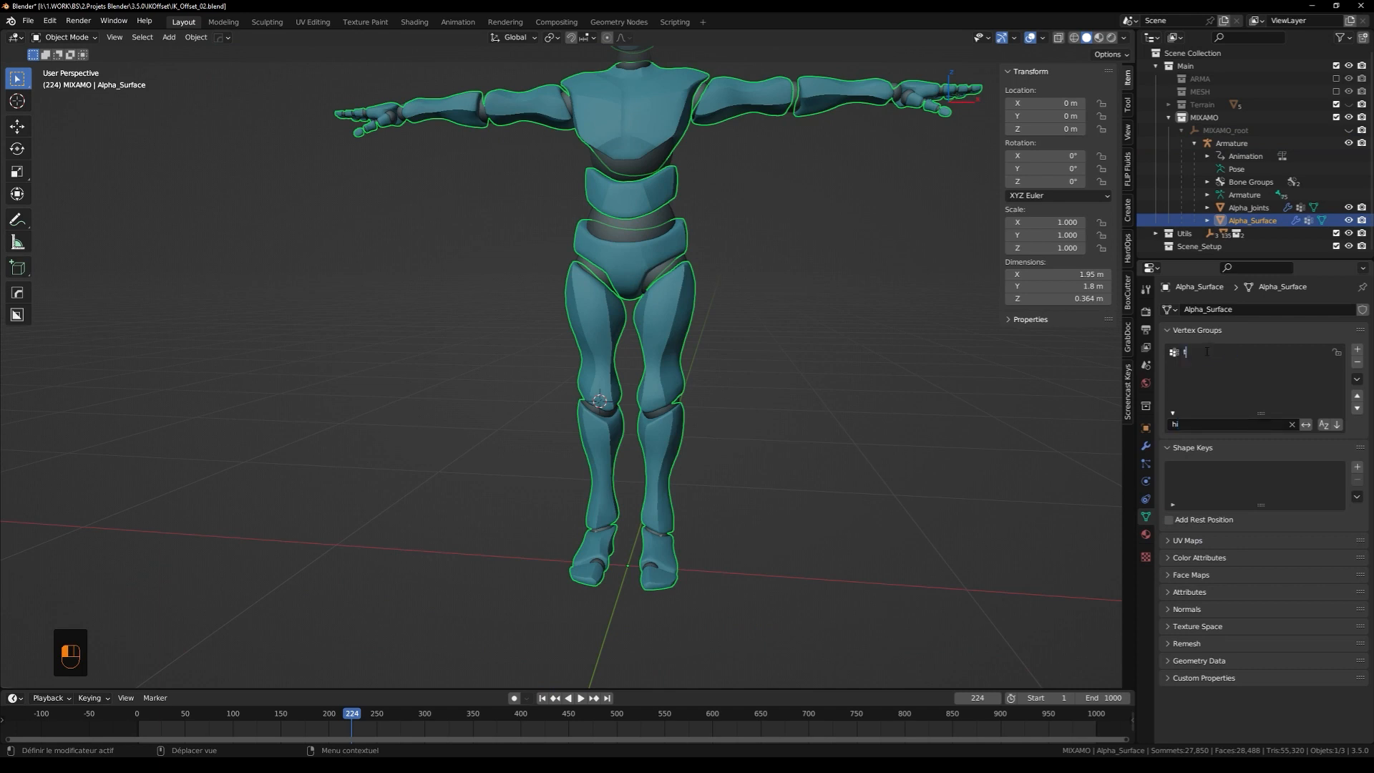
{"action": "type", "text": "leg"}
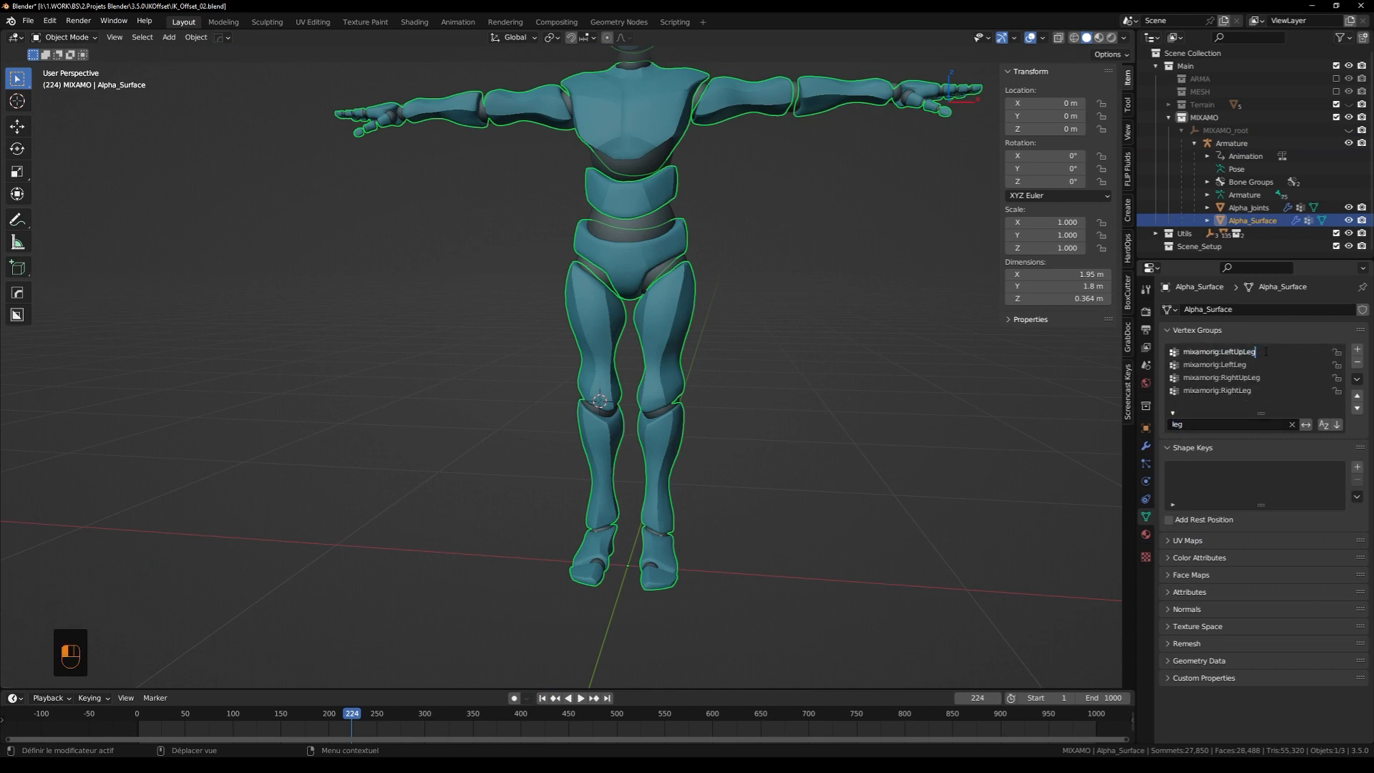
{"action": "type", "text": ".001"}
{"action": "double_click", "coordinate": [1252, 366]}
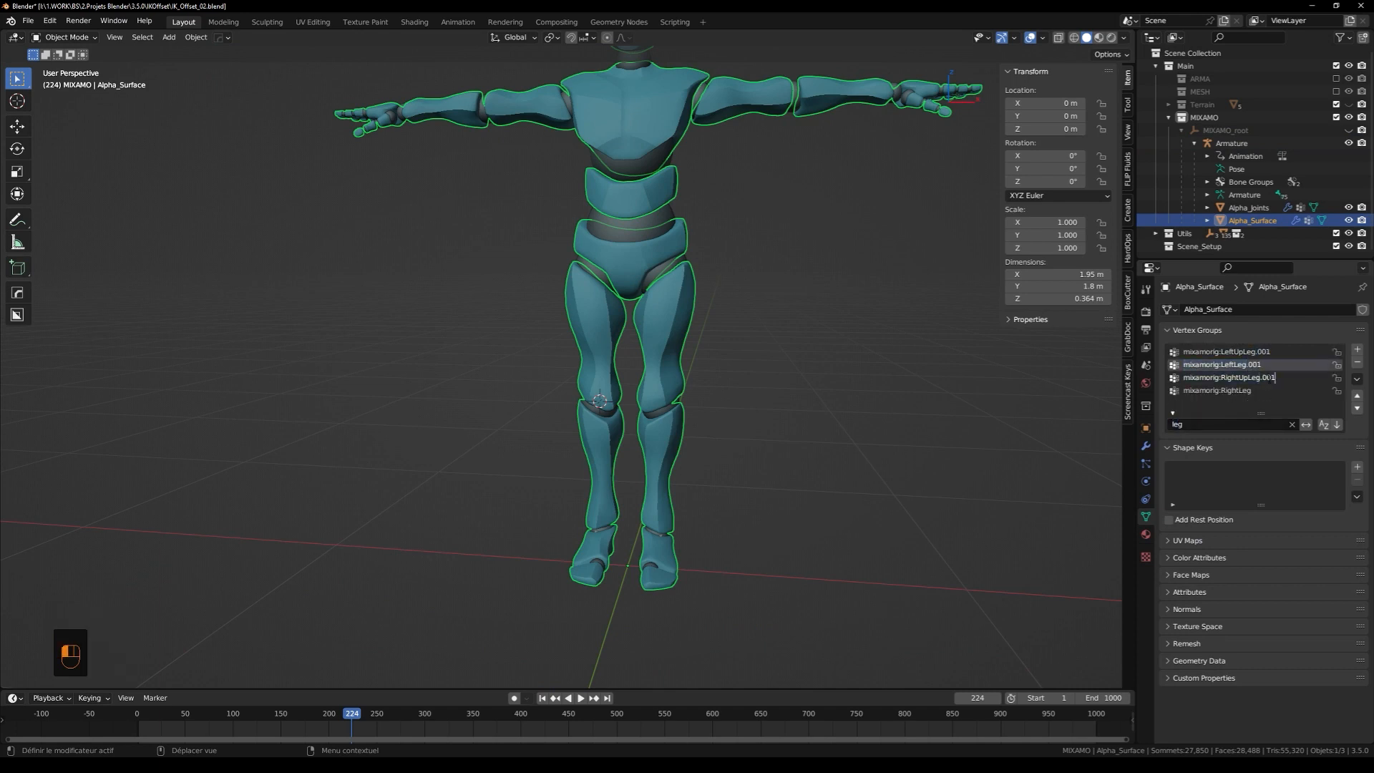
Rename Alpha_Surface's left and right foot vertex groups to match the ik.l and ik.r bones
{"action": "left_click", "coordinate": [1214, 426]}
{"action": "type", "text": "foot"}
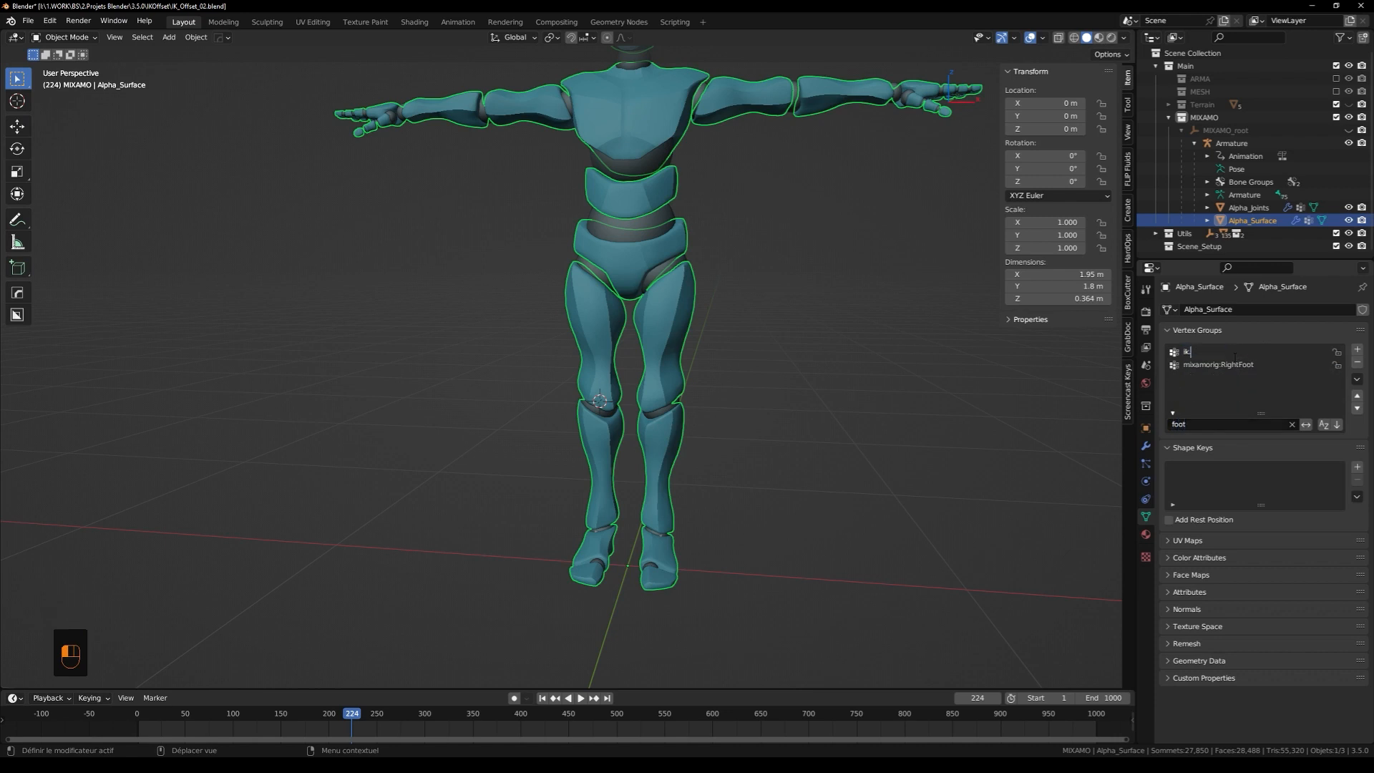
{"action": "double_click", "coordinate": [1237, 355]}
{"action": "type", "text": "ik"}
{"action": "key", "text": "Return"}
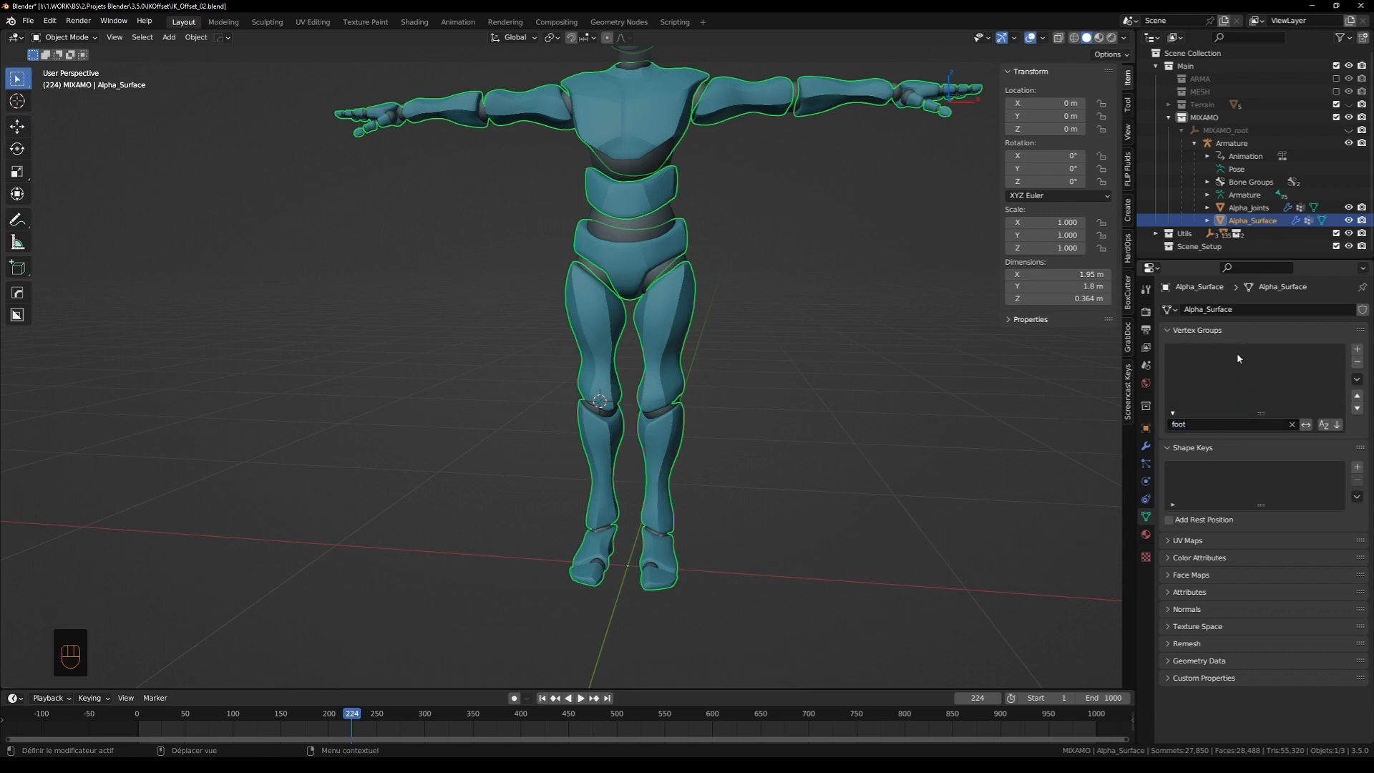
Rename Alpha_Joints' left and right foot vertex groups to match the ik.l and ik.r bones
{"action": "left_click", "coordinate": [1245, 210]}
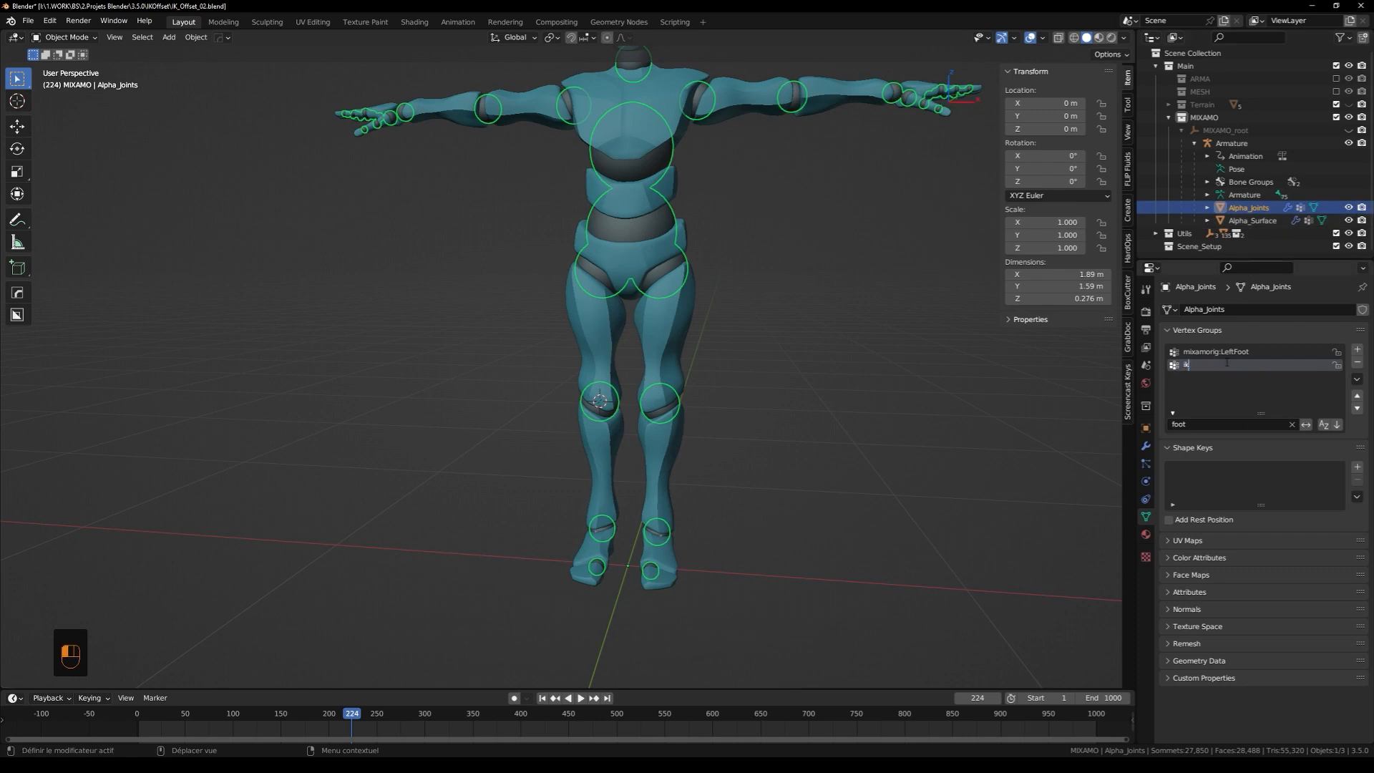
{"action": "key", "text": "Return"}
{"action": "double_click", "coordinate": [1226, 352]}
{"action": "type", "text": "ik"}
{"action": "key", "text": "Return"}
Append .001 to Alpha_Joints' leg vertex groups, rename its hips group after the torso bone and clear the name filter
{"action": "double_click", "coordinate": [1205, 424]}
{"action": "type", "text": "leg"}
{"action": "double_click", "coordinate": [1247, 356]}
{"action": "type", "text": ".001"}
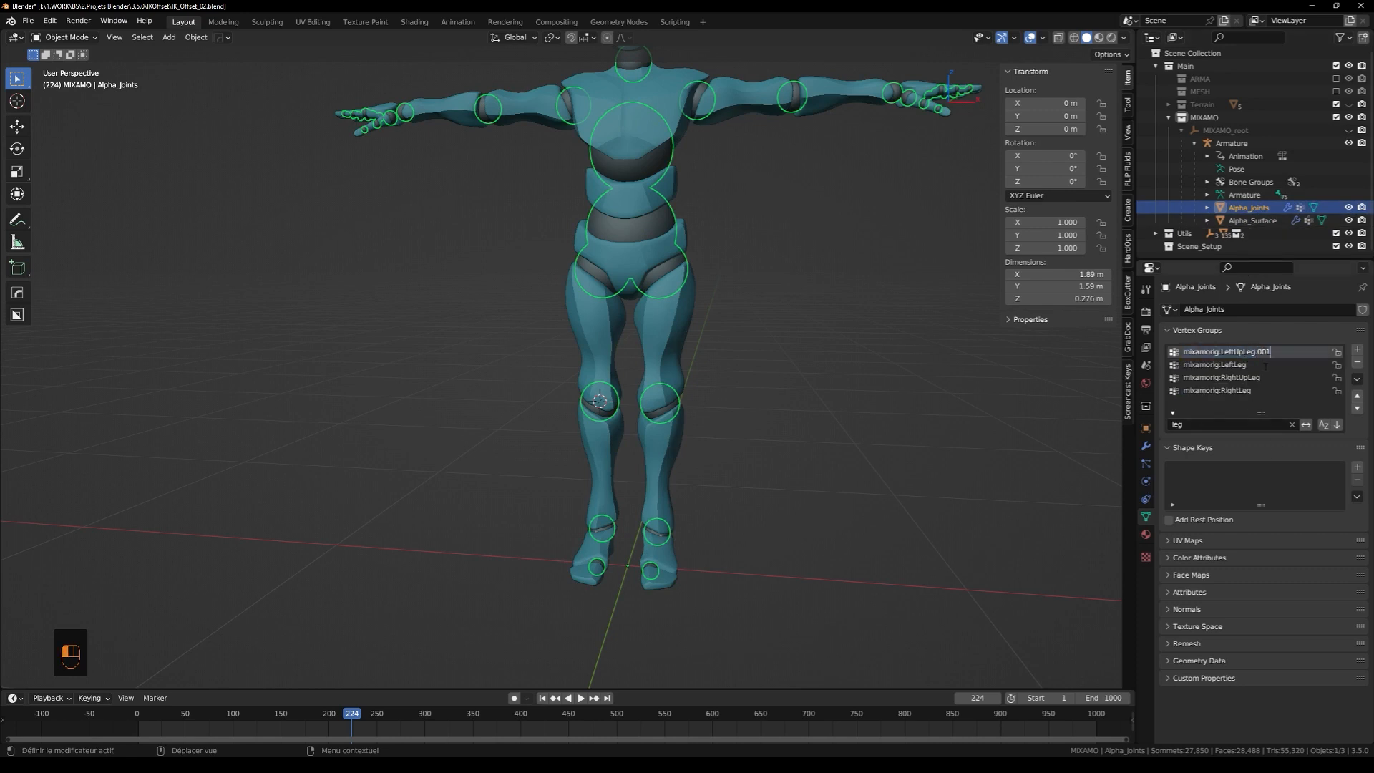
{"action": "type", "text": "hip"}
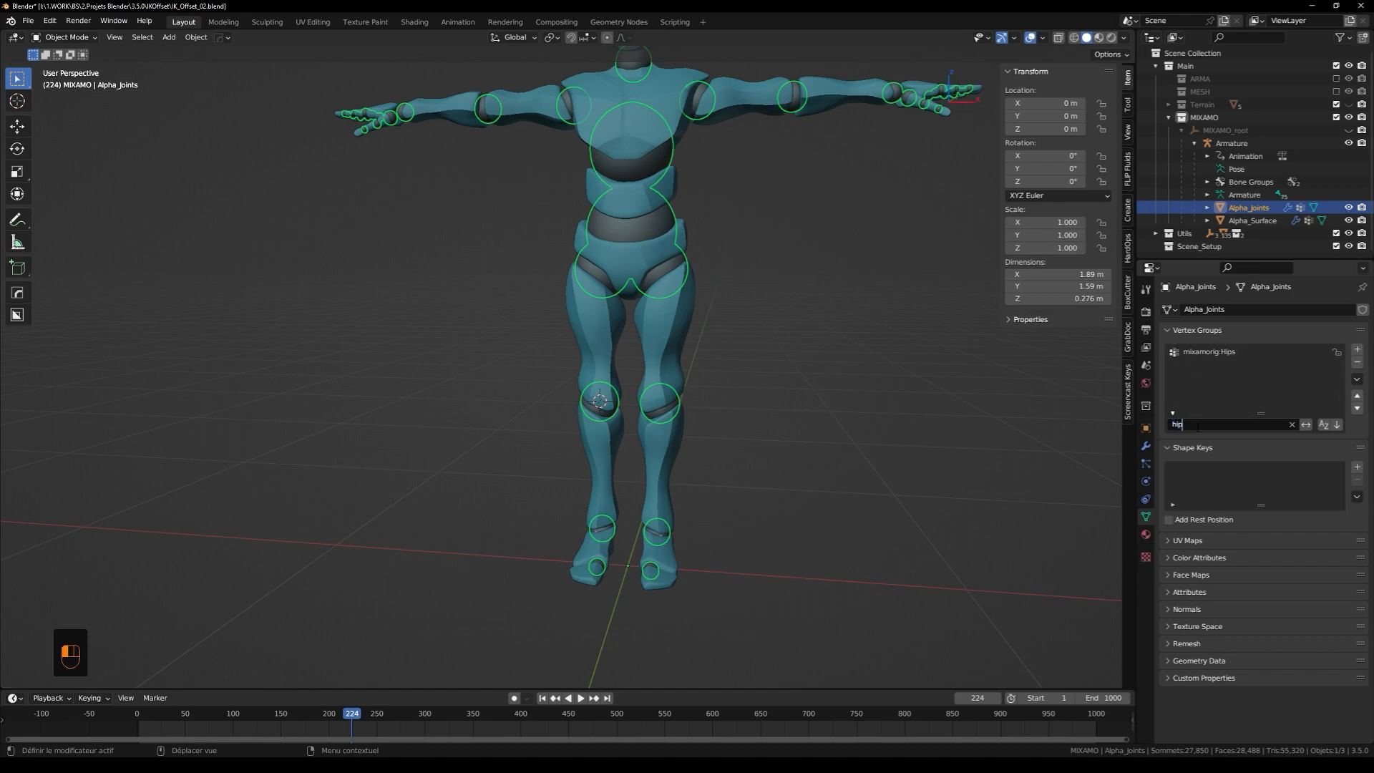
{"action": "left_click", "coordinate": [1293, 424]}
Select the Armature and set its skeleton back to Pose Position
{"action": "scroll", "coordinate": [765, 367], "scroll_direction": "down", "scroll_amount": 2}
{"action": "middle_click_drag", "start_coordinate": [791, 365], "coordinate": [728, 395]}
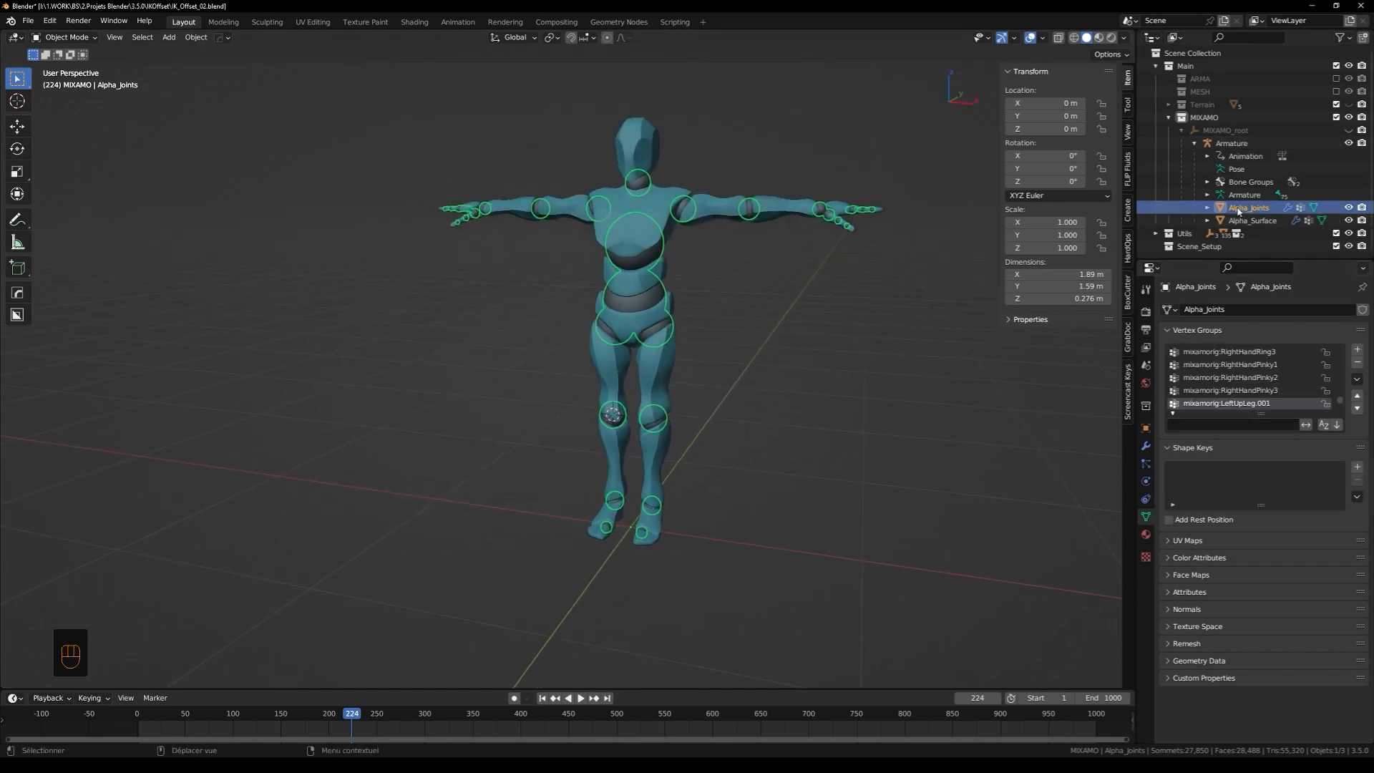
{"action": "left_click", "coordinate": [1231, 143]}
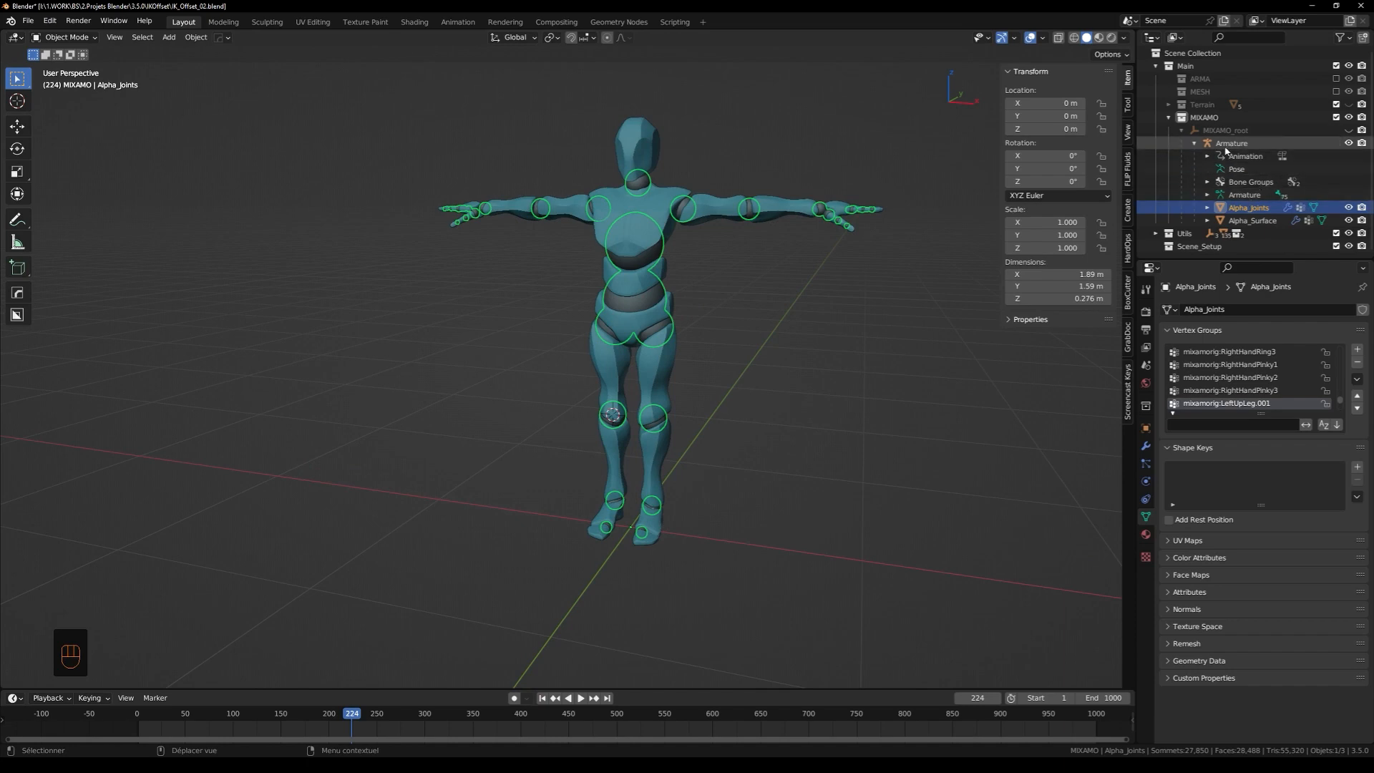
{"action": "left_click", "coordinate": [1145, 481]}
{"action": "left_click", "coordinate": [1212, 349]}
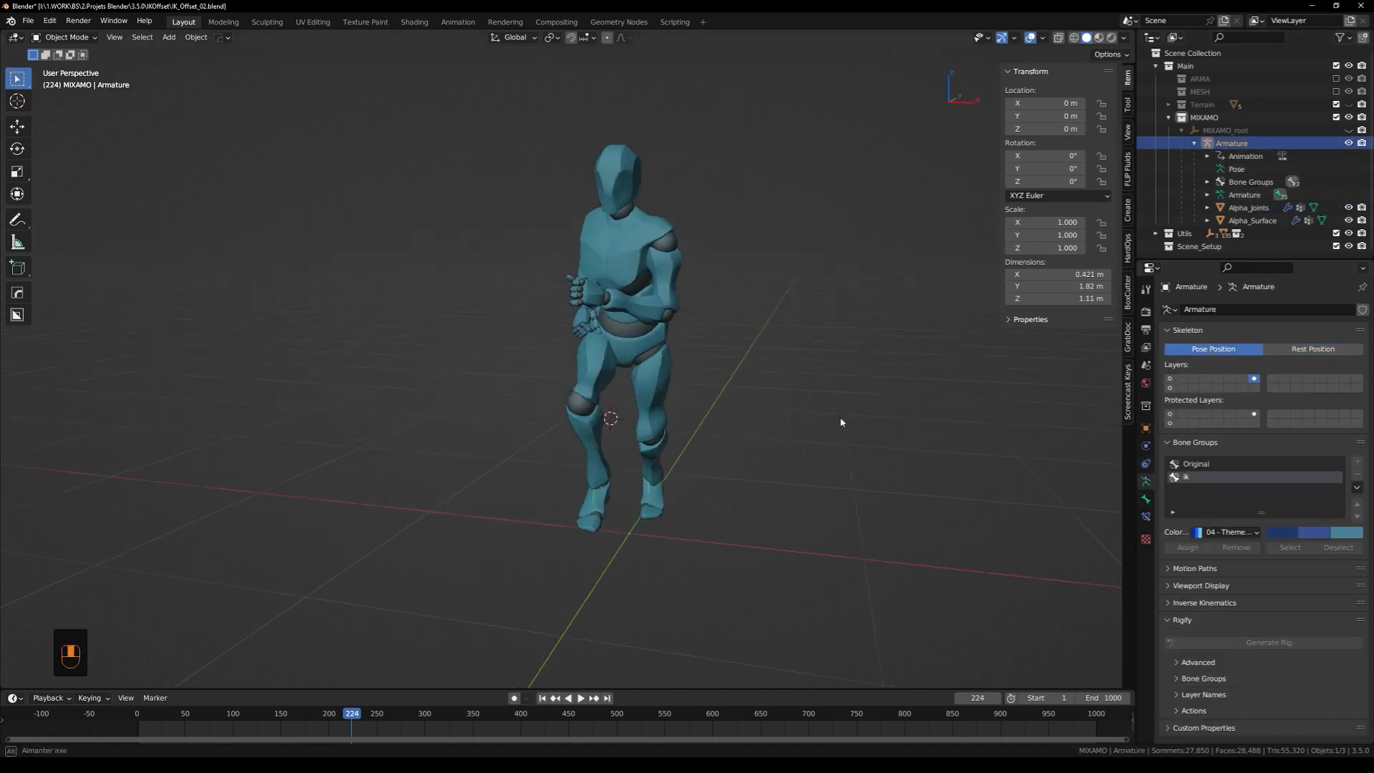
Play back the run animation, return to frame 1 and set the armature's skeleton to Rest Position
{"action": "key", "text": "space"}
{"action": "middle_click_drag", "start_coordinate": [846, 413], "coordinate": [792, 395]}
{"action": "key", "text": "space"}
{"action": "key", "text": "shift+Left"}
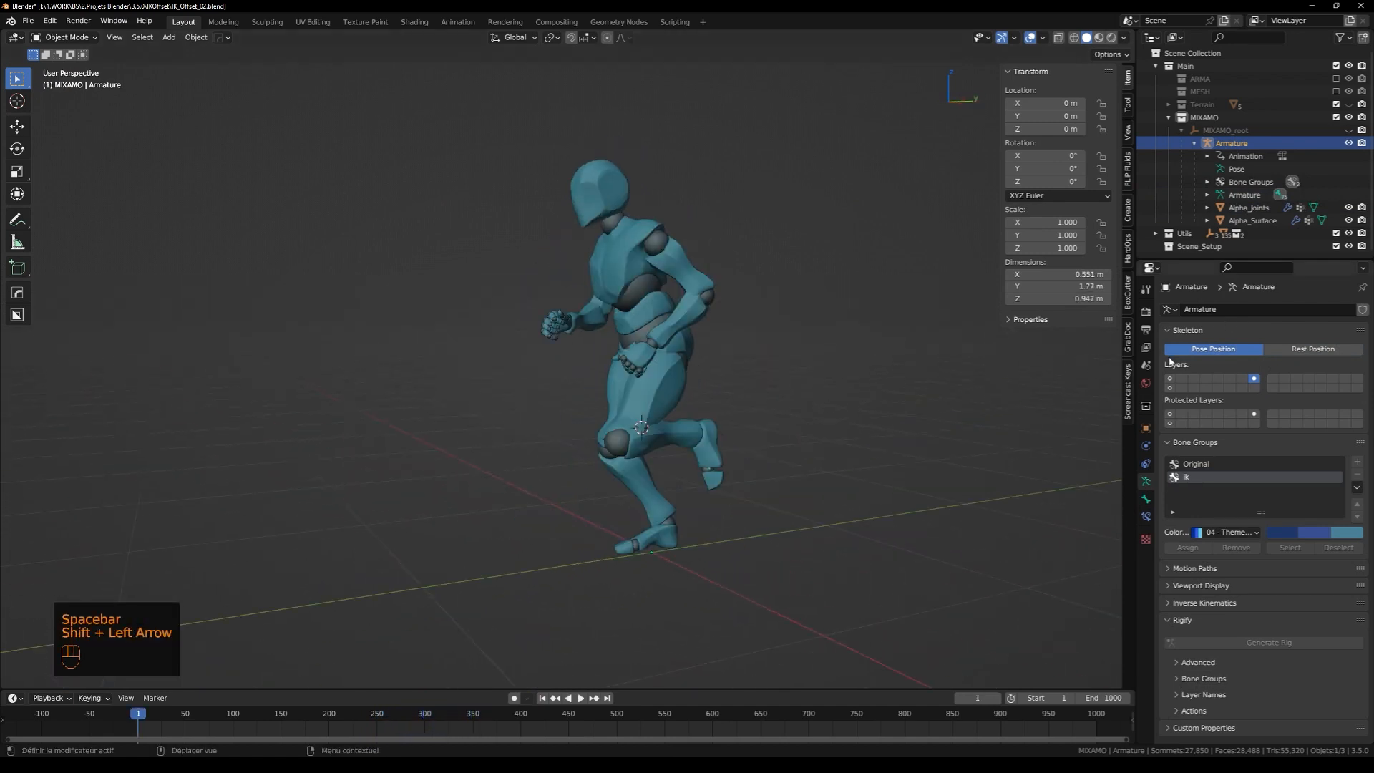
{"action": "left_click", "coordinate": [1311, 348]}
{"action": "middle_click_drag", "start_coordinate": [655, 412], "coordinate": [765, 420]}
{"action": "middle_click_drag", "start_coordinate": [626, 431], "coordinate": [666, 430], "text": "shift"}
{"action": "scroll", "coordinate": [720, 435], "scroll_direction": "up", "scroll_amount": 3}
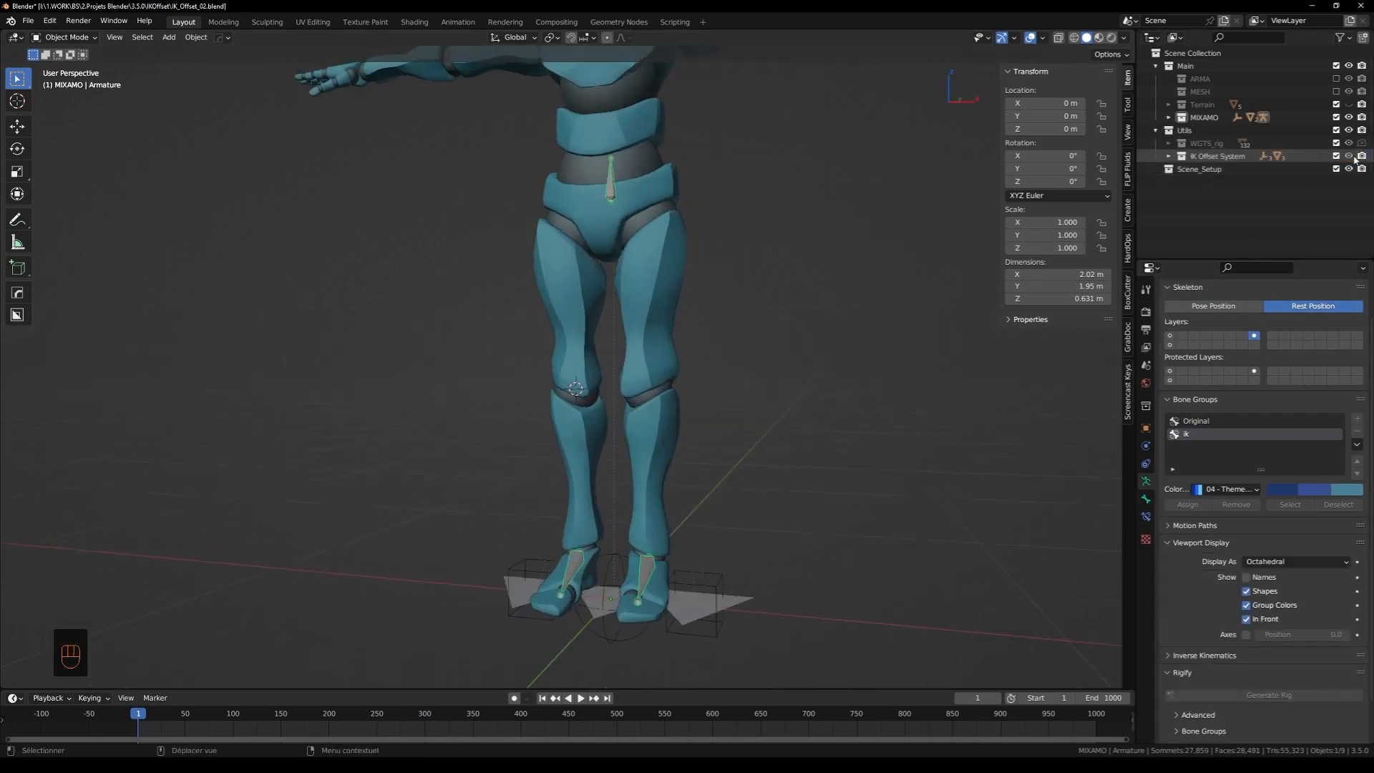
Duplicate the IK Offset System collection and rename the copy IK Offset System.mixamo
{"action": "left_click", "coordinate": [1181, 155]}
{"action": "right_click", "coordinate": [1180, 155]}
{"action": "left_click", "coordinate": [1099, 80]}
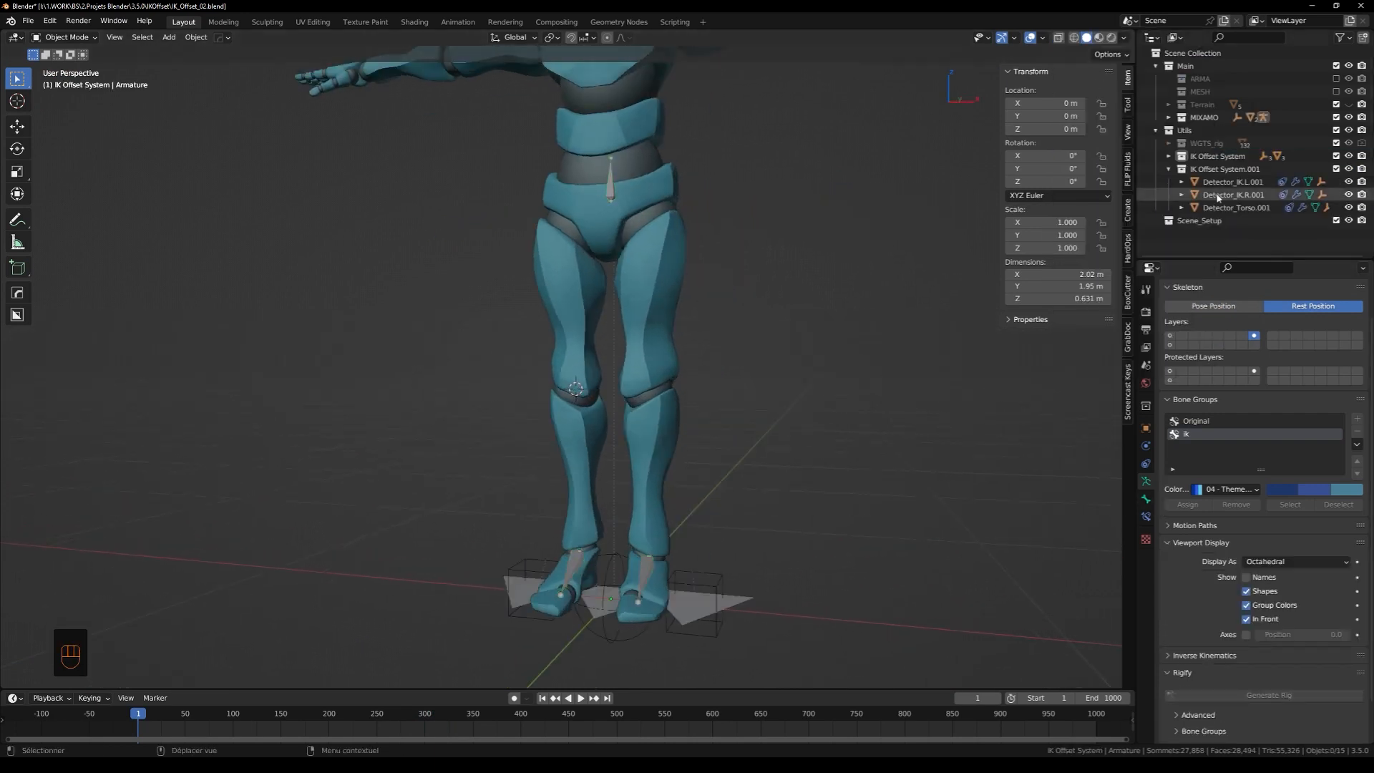
{"action": "double_click", "coordinate": [1252, 168]}
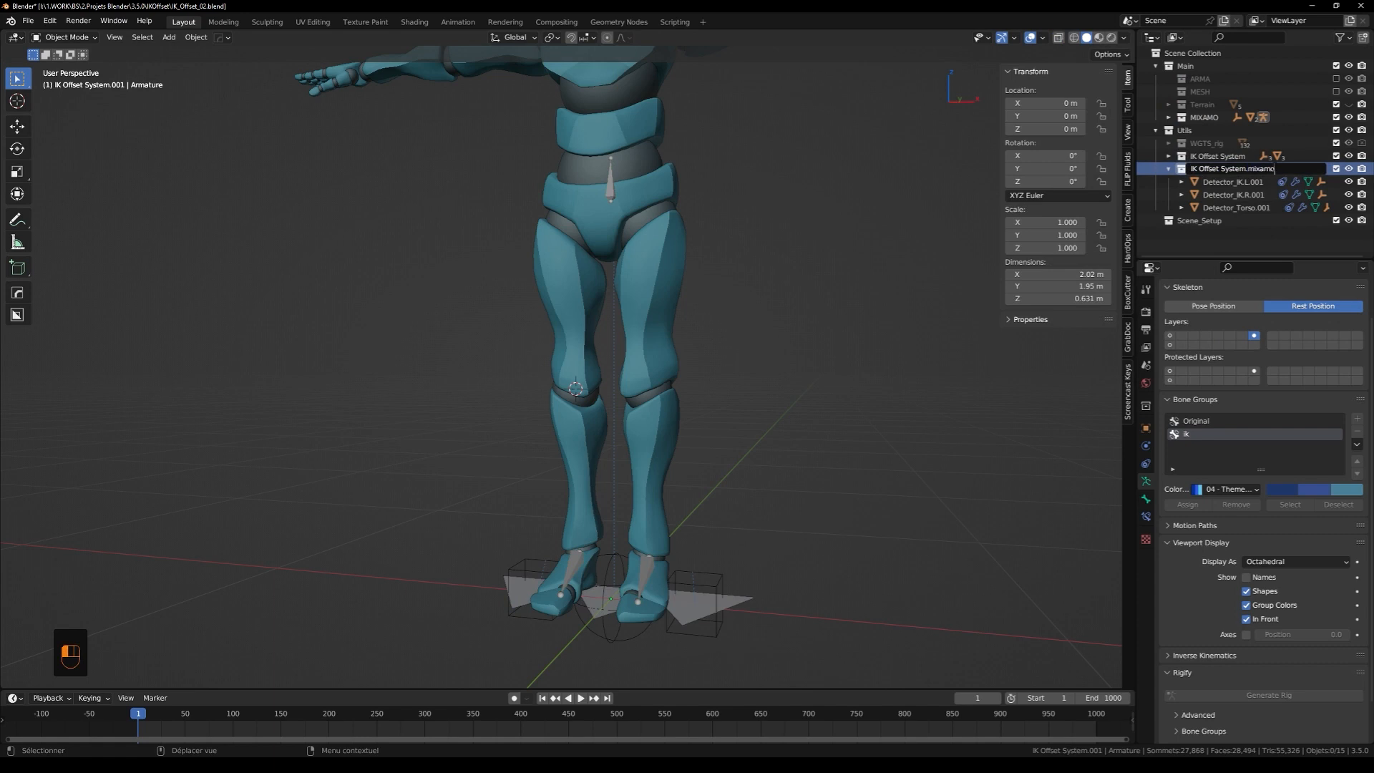
{"action": "key", "text": "Return"}
Select all objects in IK Offset System.mixamo and batch rename them, replacing 001 with mixamo
{"action": "right_click", "coordinate": [1181, 169]}
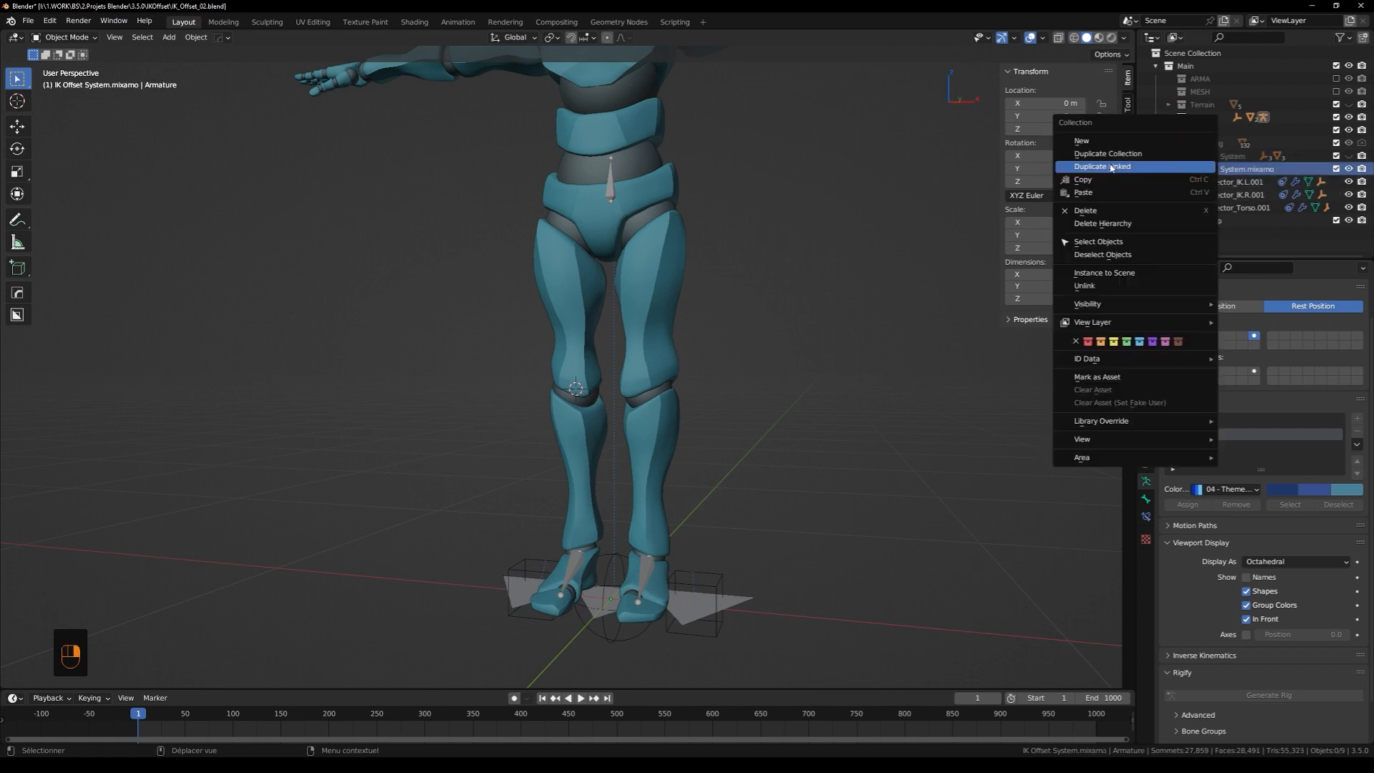
{"action": "left_click", "coordinate": [1098, 241]}
{"action": "key", "text": "ctrl+F2"}
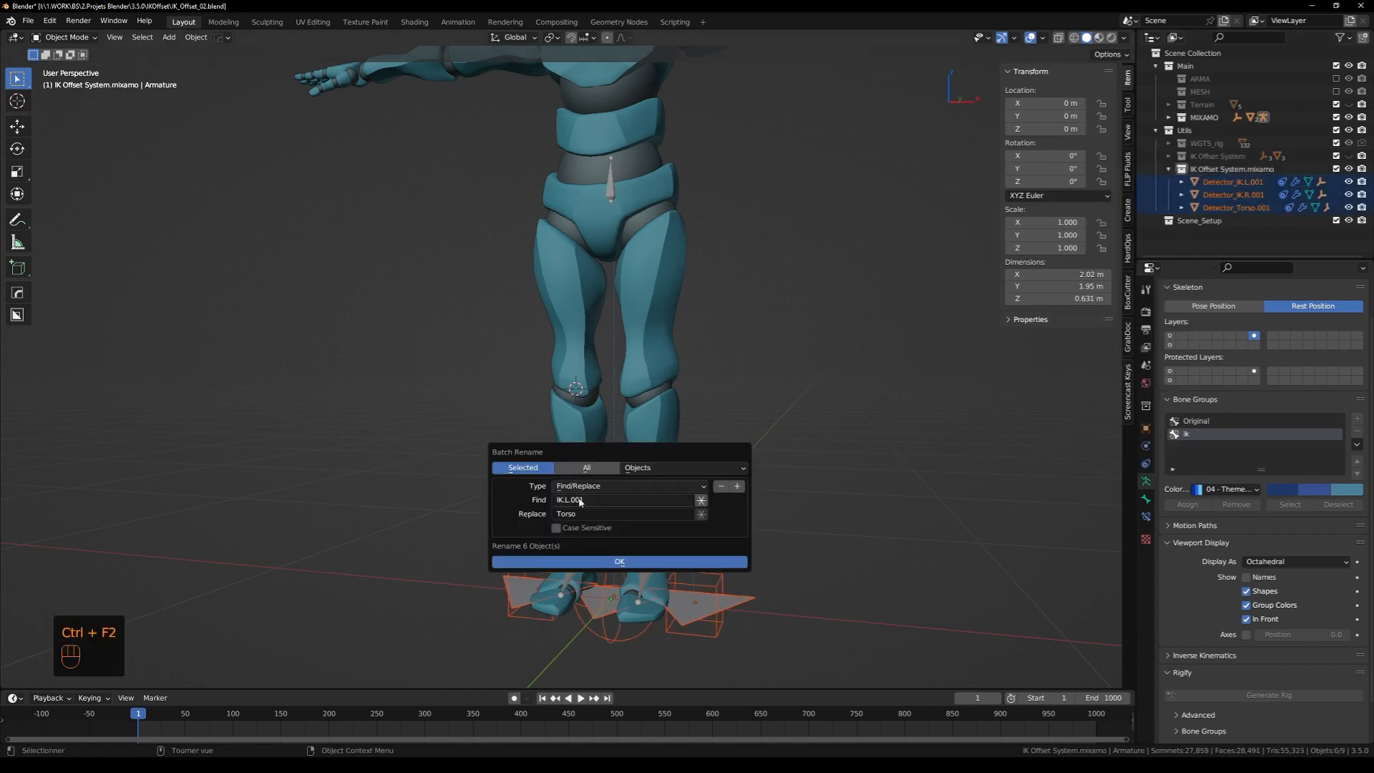
{"action": "left_click", "coordinate": [580, 500]}
{"action": "left_click", "coordinate": [572, 514]}
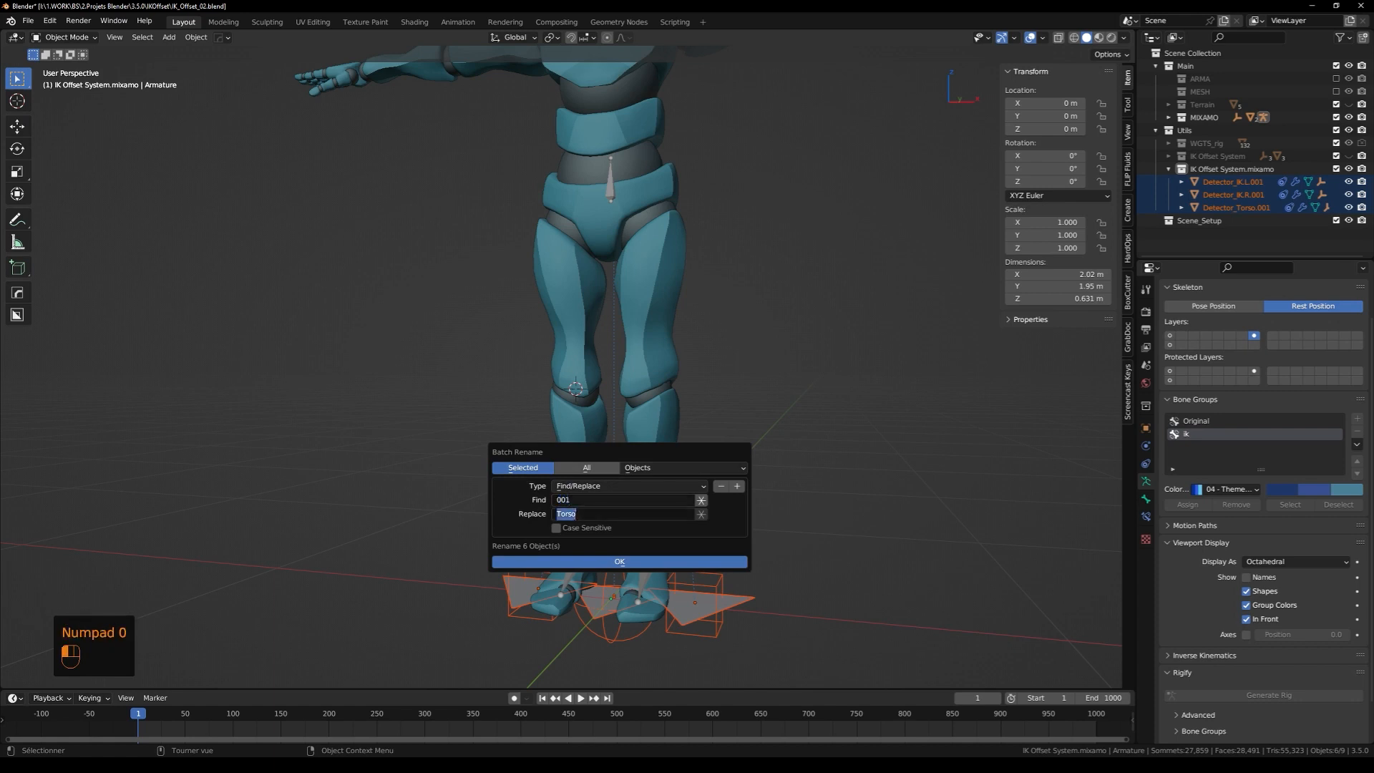
{"action": "type", "text": "mixamo"}
{"action": "key", "text": "Return"}
{"action": "left_click", "coordinate": [641, 561]}
Move Detector_IK.L.mixamo beneath the left foot, to about X 0.102 m and Y -0.009 m
{"action": "middle_click_drag", "start_coordinate": [567, 441], "coordinate": [609, 474]}
{"action": "mouse_move", "coordinate": [610, 473]}
{"action": "middle_mouse_down", "text": "shift"}
{"action": "mouse_move", "coordinate": [606, 456]}
{"action": "mouse_move", "coordinate": [630, 466]}
{"action": "middle_mouse_up", "text": "shift"}
{"action": "left_click", "coordinate": [711, 489]}
{"action": "middle_click_drag", "start_coordinate": [715, 491], "coordinate": [735, 490]}
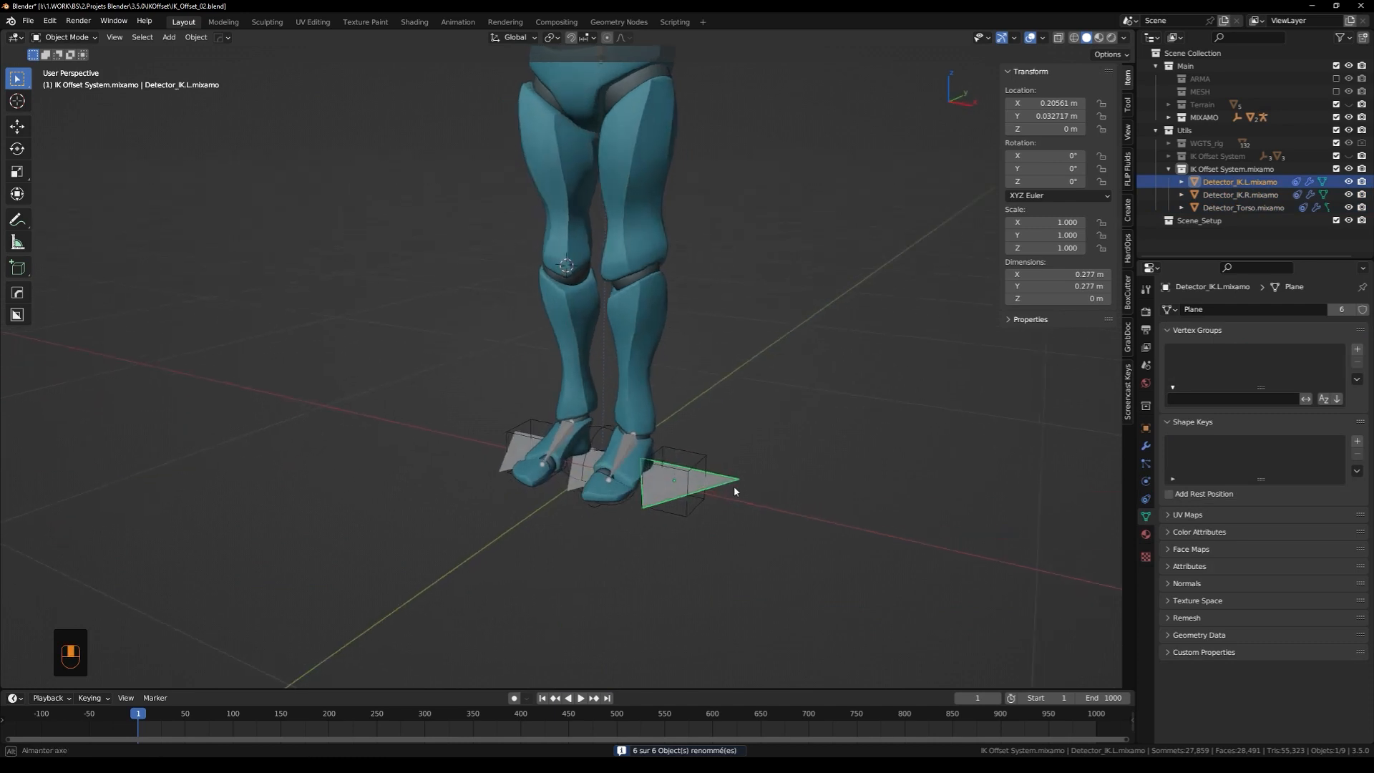
{"action": "middle_click_drag", "start_coordinate": [572, 450], "coordinate": [813, 512]}
{"action": "scroll", "coordinate": [616, 458], "scroll_direction": "up", "scroll_amount": 3}
{"action": "key", "text": "g"}
{"action": "middle_click", "coordinate": [795, 461]}
{"action": "left_click", "coordinate": [788, 470]}
{"action": "key", "text": "g"}
{"action": "middle_click", "coordinate": [823, 505]}
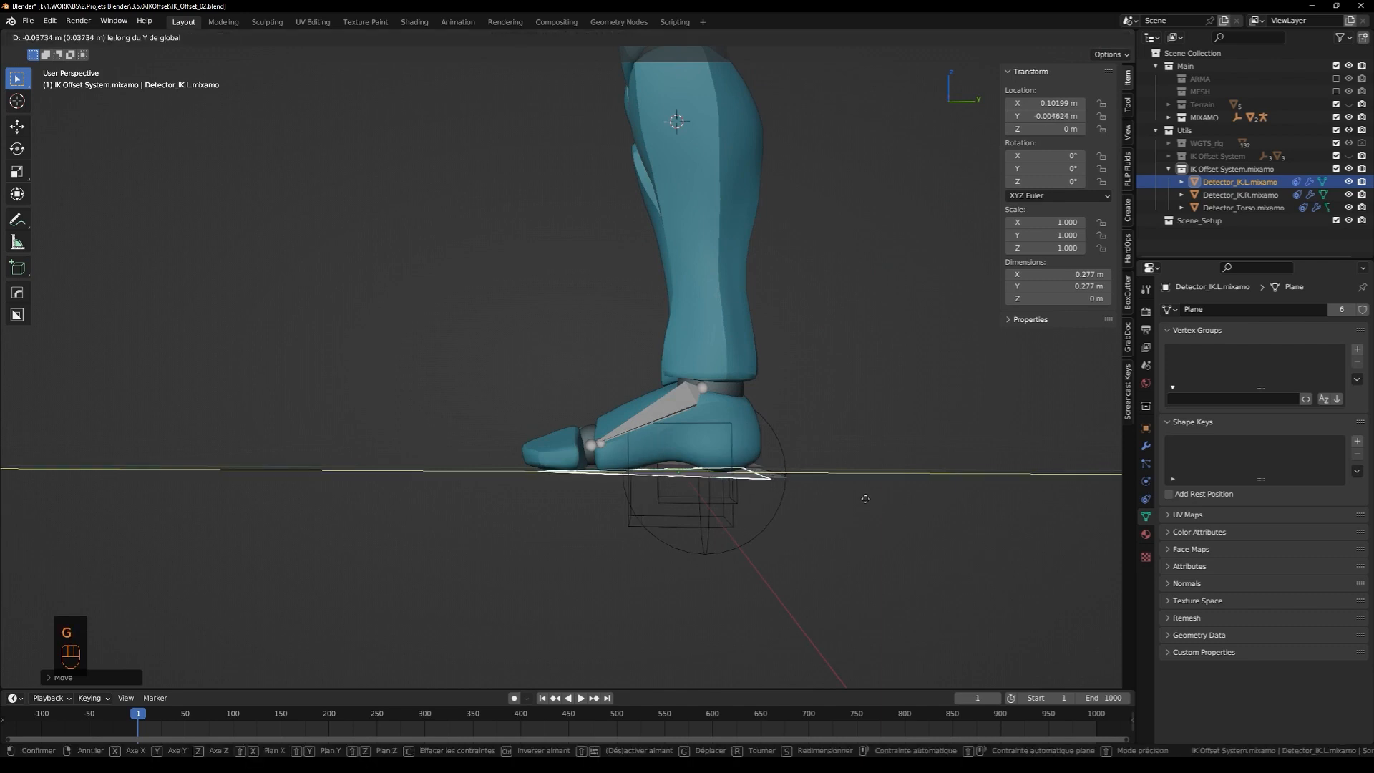
{"action": "left_click", "coordinate": [864, 498]}
In the right side view, scale Detector_IK.L.mixamo to about 1.079 and shift it along Y to about -0.003 m
{"action": "key", "text": "grave"}
{"action": "left_click", "coordinate": [817, 524]}
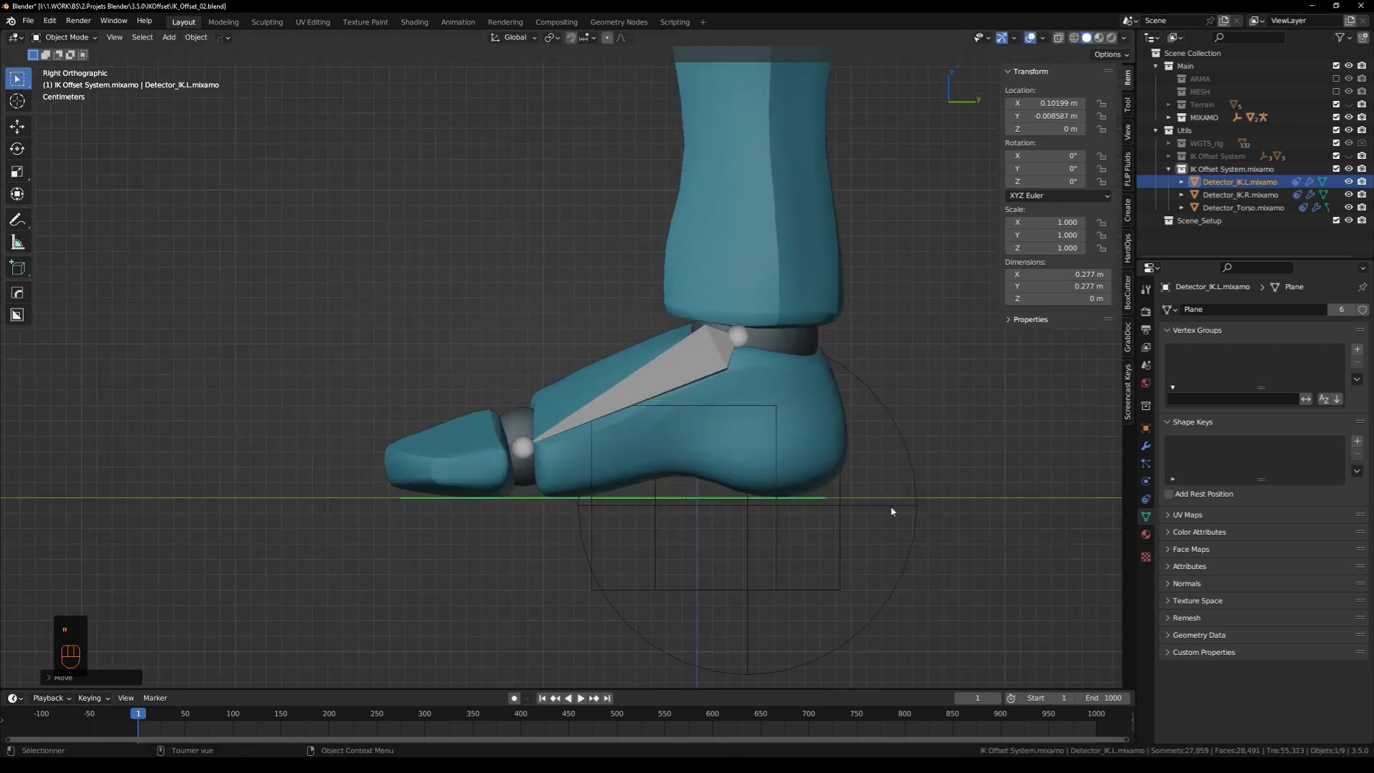
{"action": "key", "text": "s"}
{"action": "left_click", "coordinate": [907, 513]}
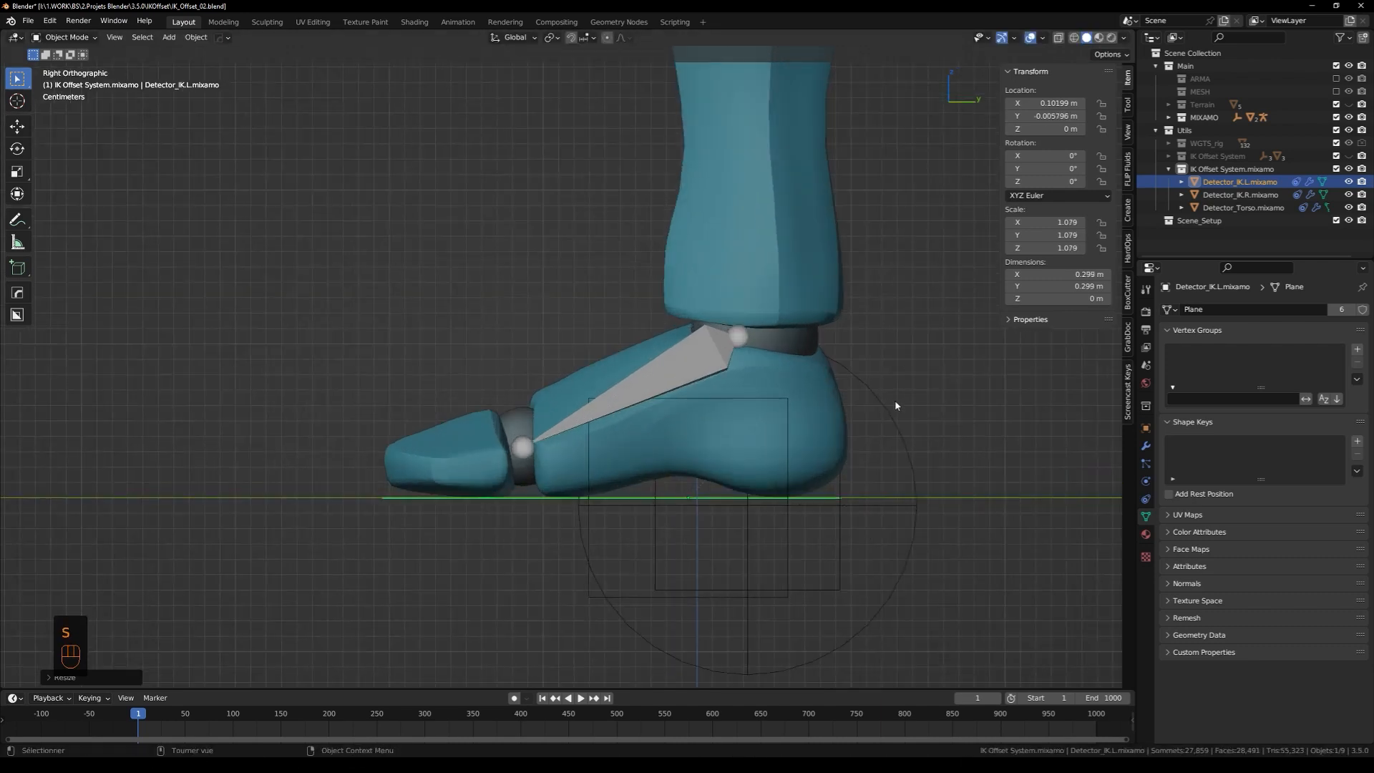
{"action": "key", "text": "g"}
{"action": "middle_click", "coordinate": [896, 406]}
{"action": "left_click", "coordinate": [898, 406]}
Copy Detector_IK.L.mixamo's scale and location to Detector_IK.R.mixamo, then negate the right detector's X location to -0.101989 m
{"action": "middle_click_drag", "start_coordinate": [581, 402], "coordinate": [705, 386]}
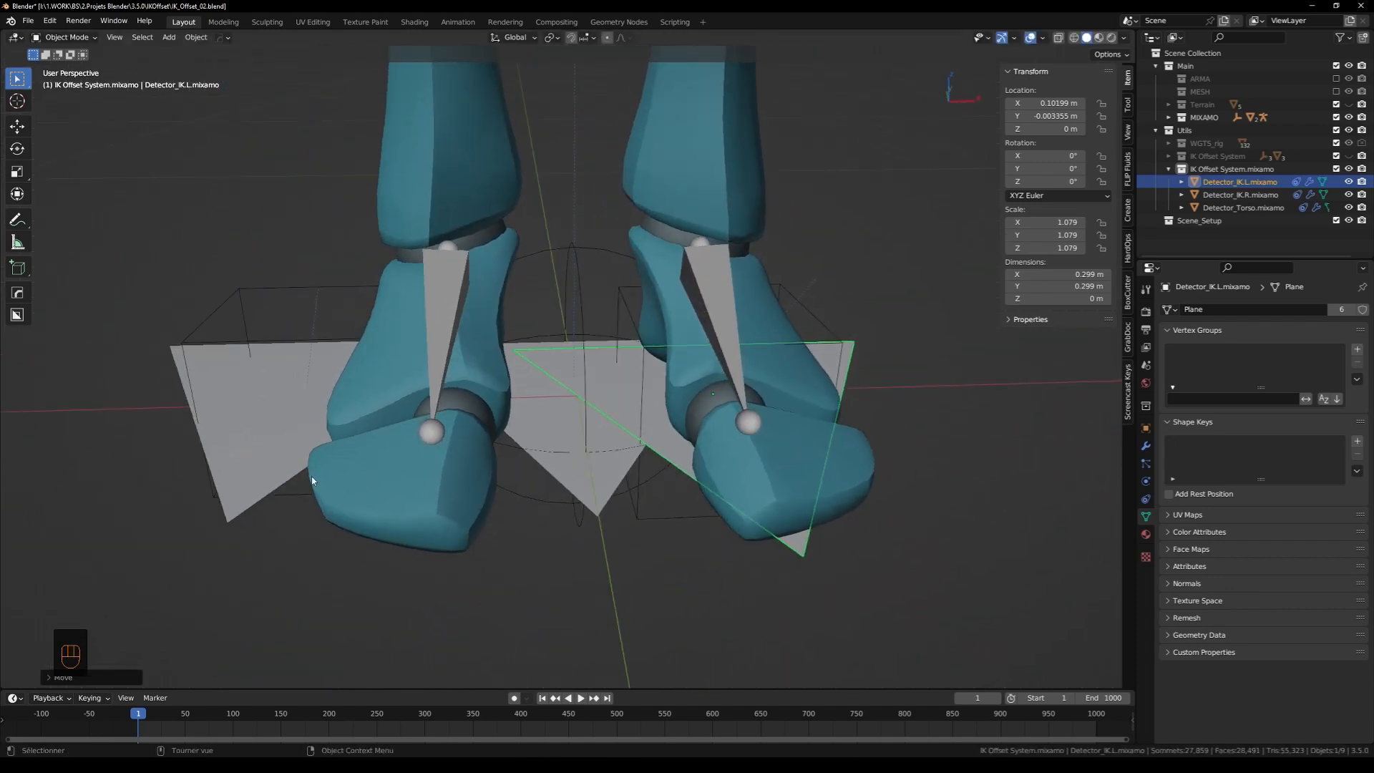
{"action": "left_click", "coordinate": [249, 501]}
{"action": "left_click", "coordinate": [678, 458], "text": "shift"}
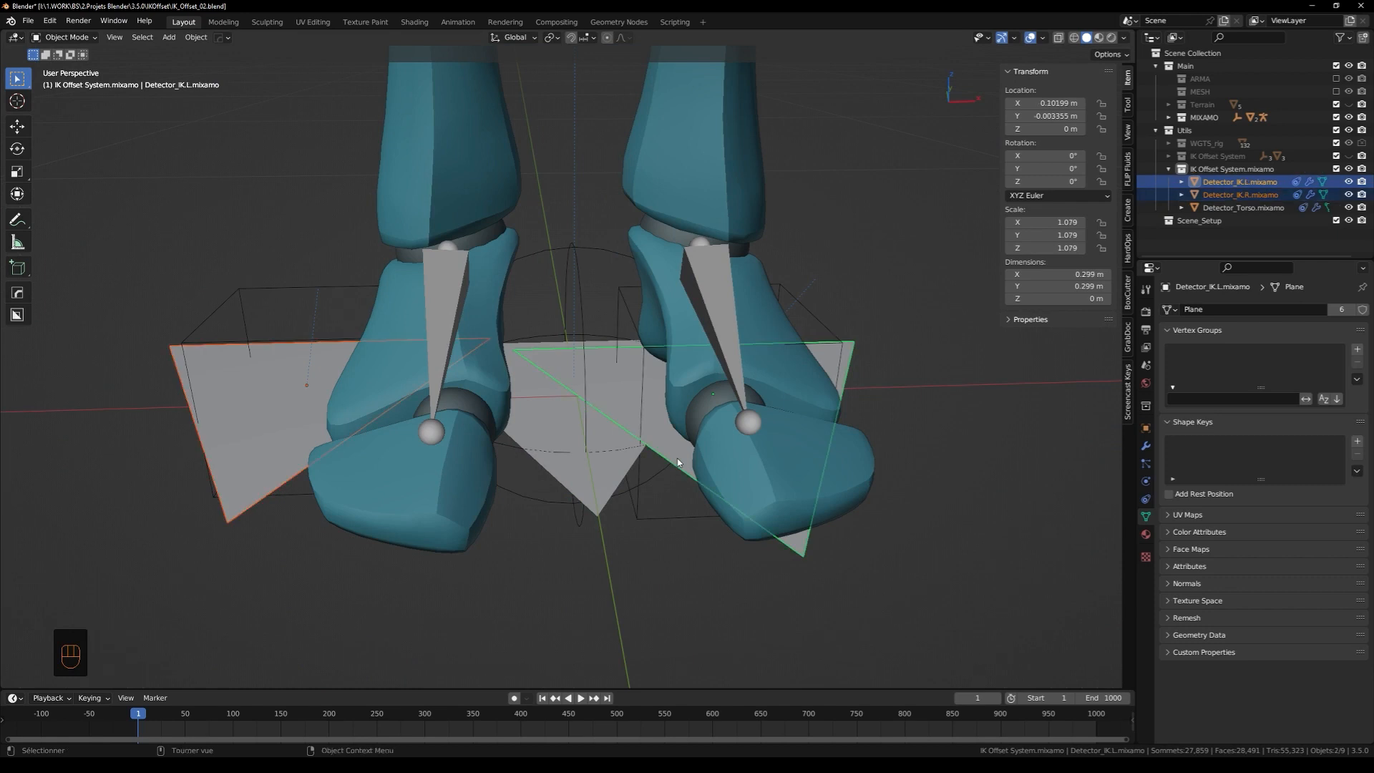
{"action": "key", "text": "ctrl+c"}
{"action": "key", "text": "ctrl+c"}
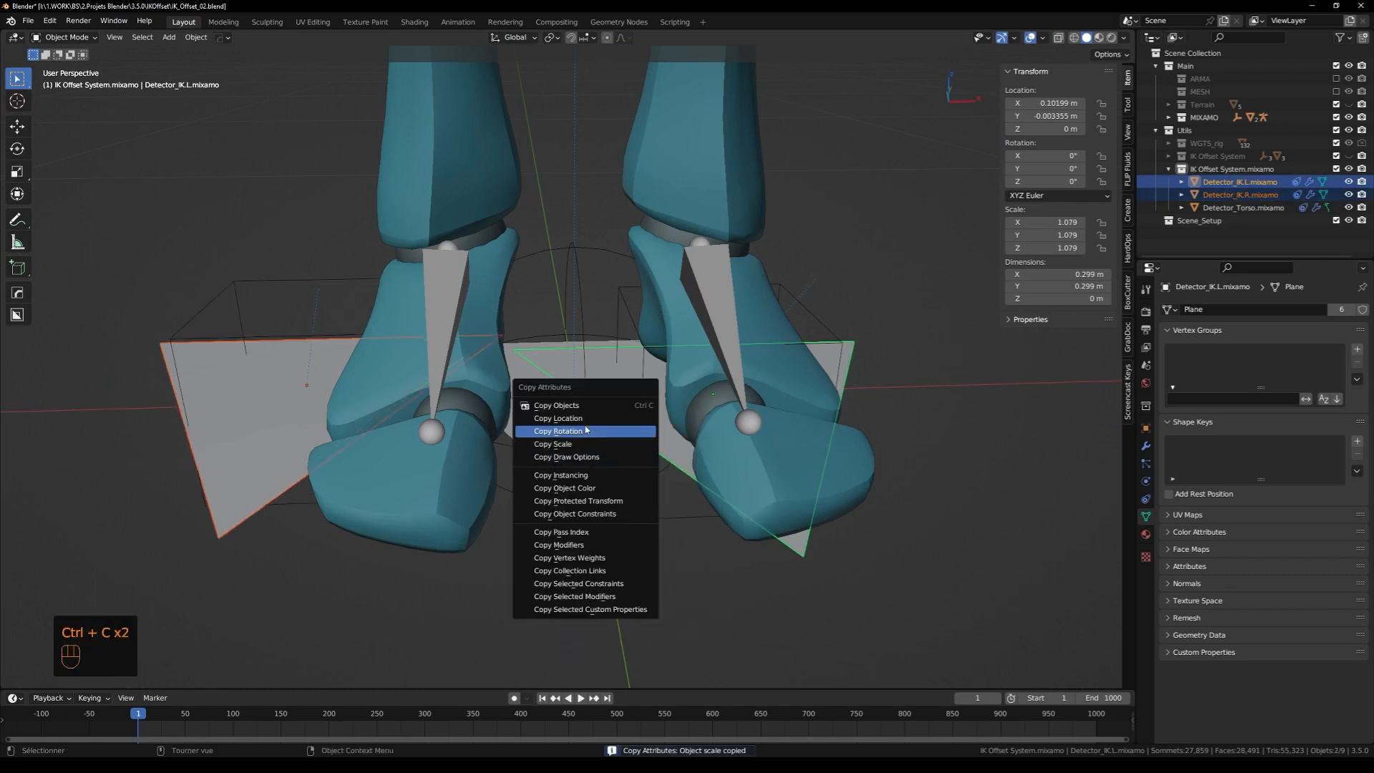
{"action": "left_click", "coordinate": [594, 423]}
{"action": "left_click", "coordinate": [1244, 194]}
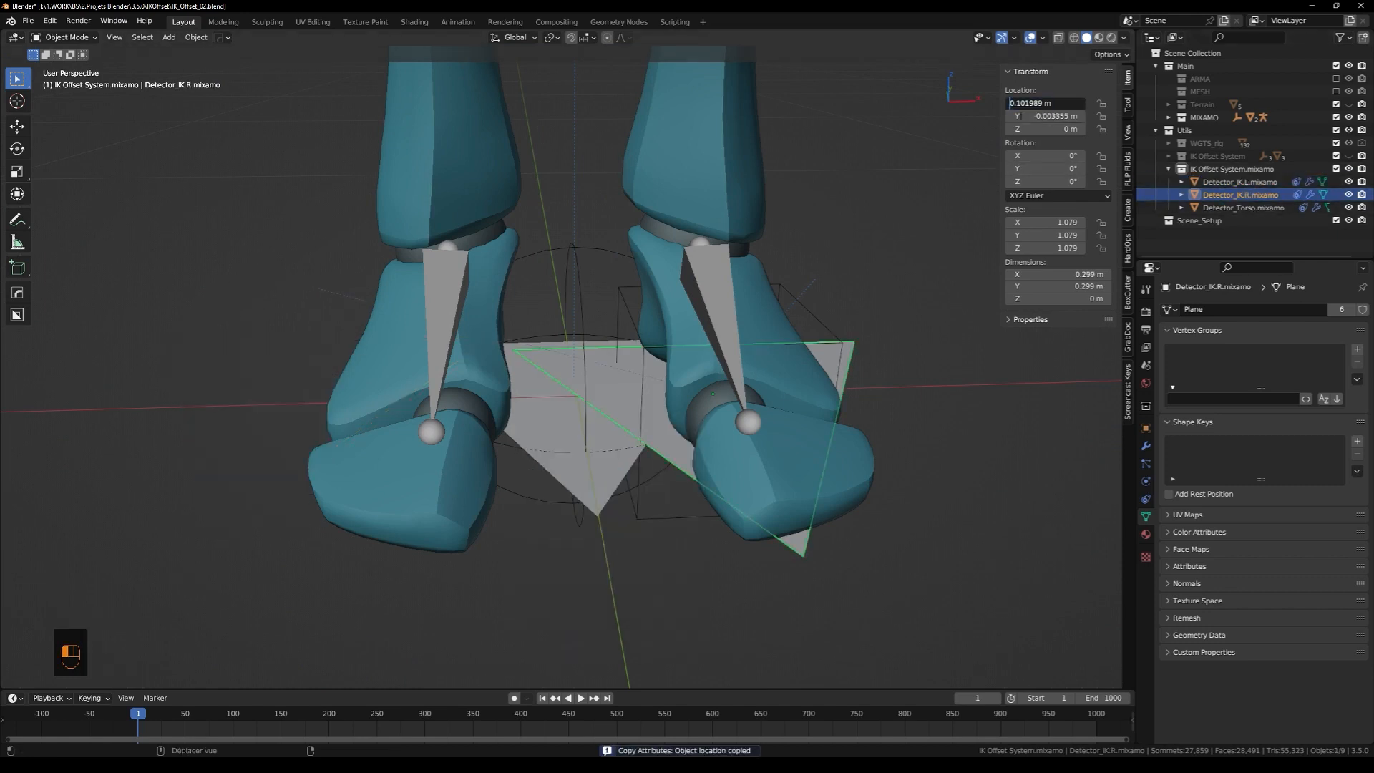
{"action": "type", "text": "-"}
{"action": "key", "text": "Return"}
Retarget Detector_IK.L.mixamo's Child Of constraint to the Armature's ik.l bone and set its inverse
{"action": "middle_click_drag", "start_coordinate": [569, 452], "coordinate": [527, 465]}
{"action": "left_click", "coordinate": [816, 422]}
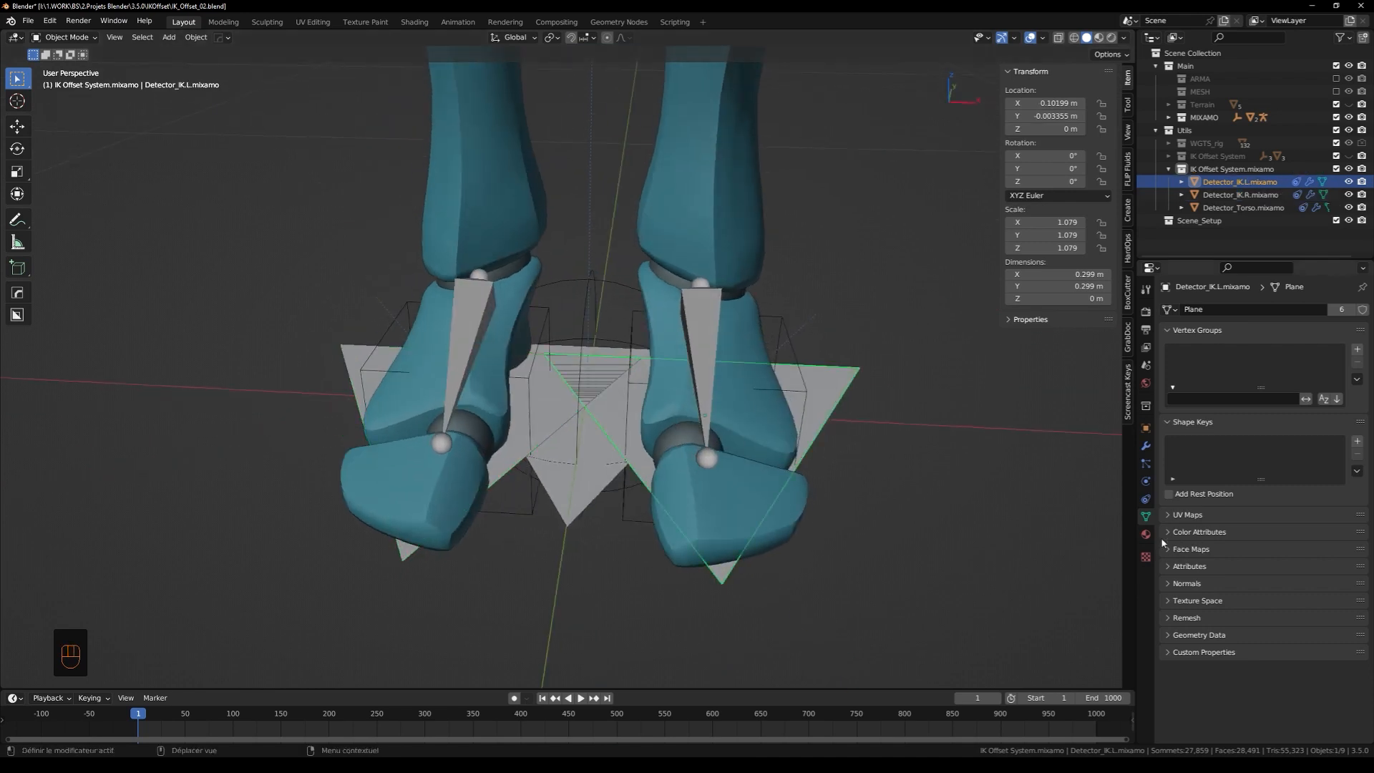
{"action": "left_click", "coordinate": [1146, 499]}
{"action": "middle_click_drag", "start_coordinate": [830, 427], "coordinate": [1251, 347]}
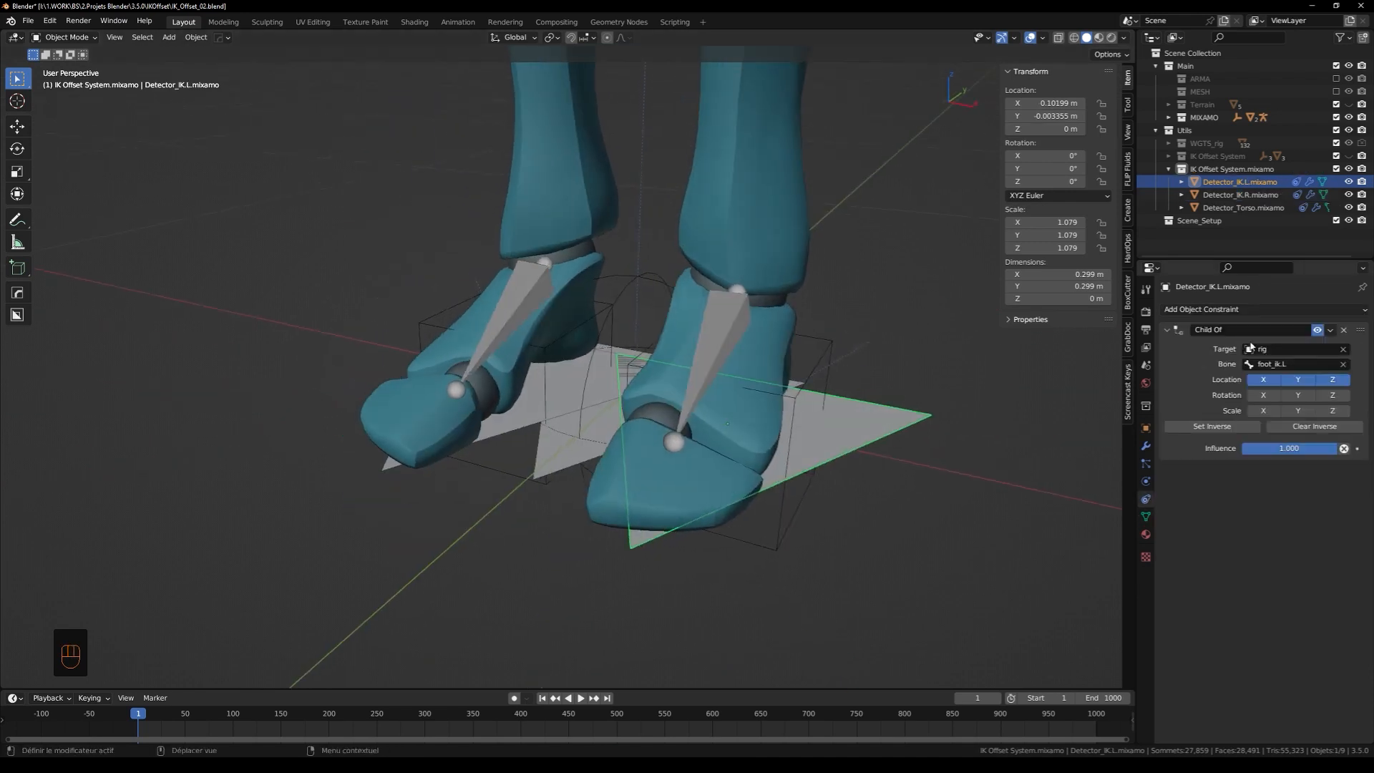
{"action": "left_click", "coordinate": [1343, 364]}
{"action": "left_click", "coordinate": [1343, 350]}
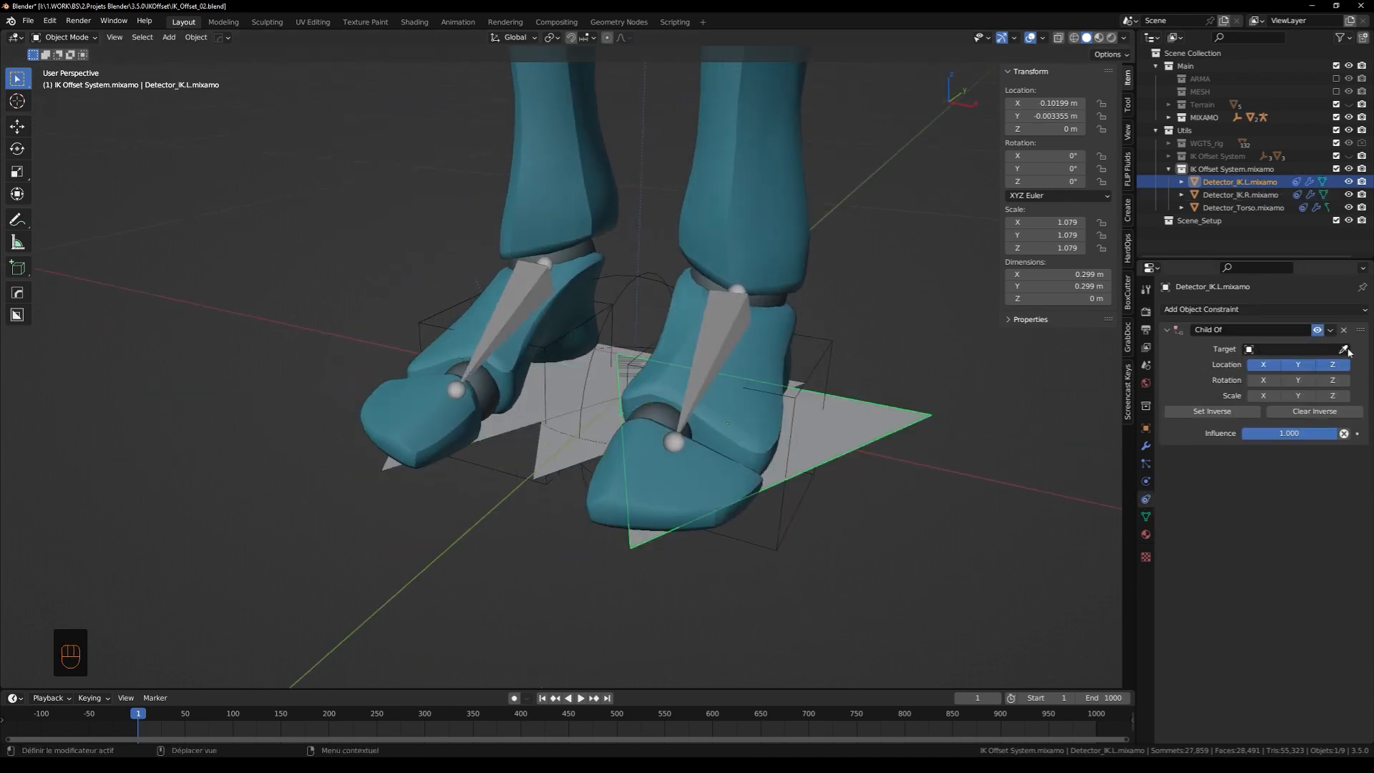
{"action": "left_click", "coordinate": [1345, 349]}
{"action": "left_click", "coordinate": [719, 314]}
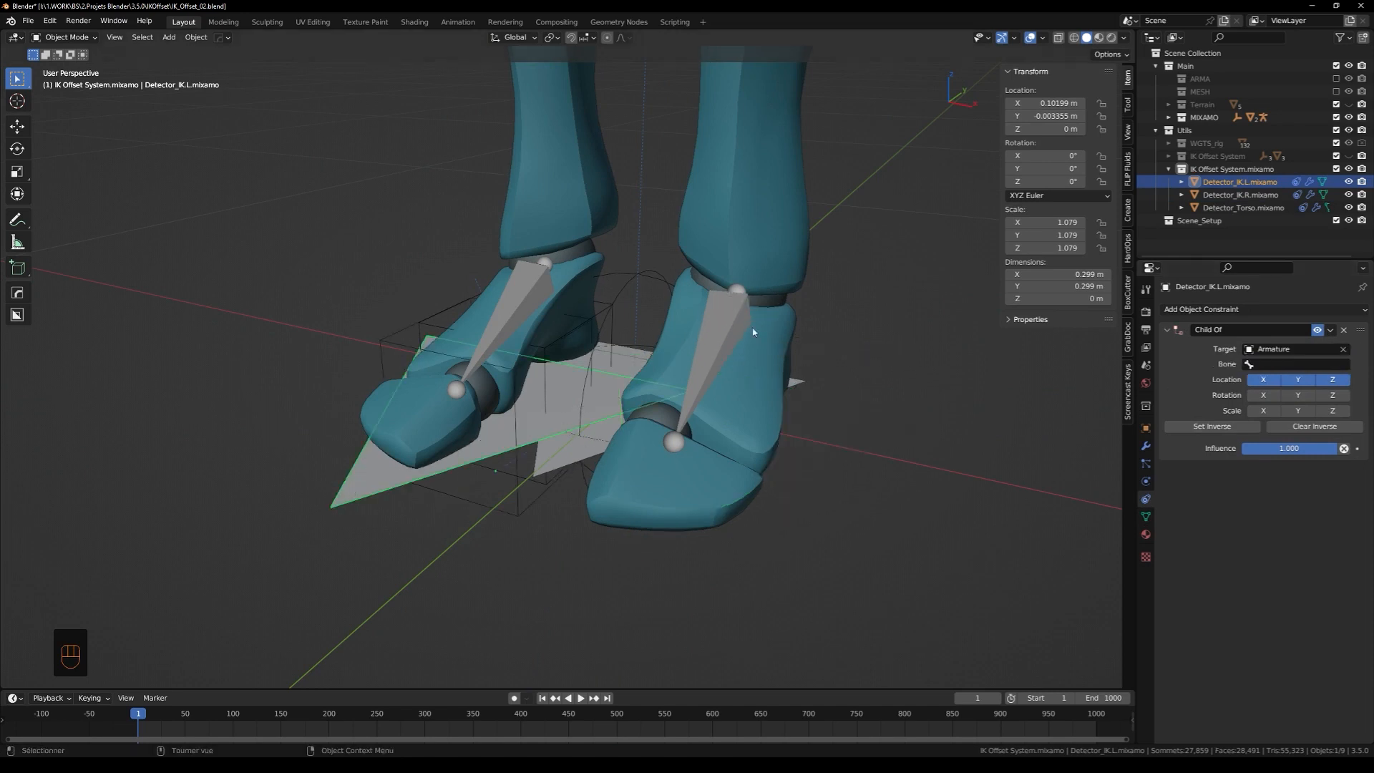
{"action": "left_click", "coordinate": [1297, 365]}
{"action": "type", "text": "ik"}
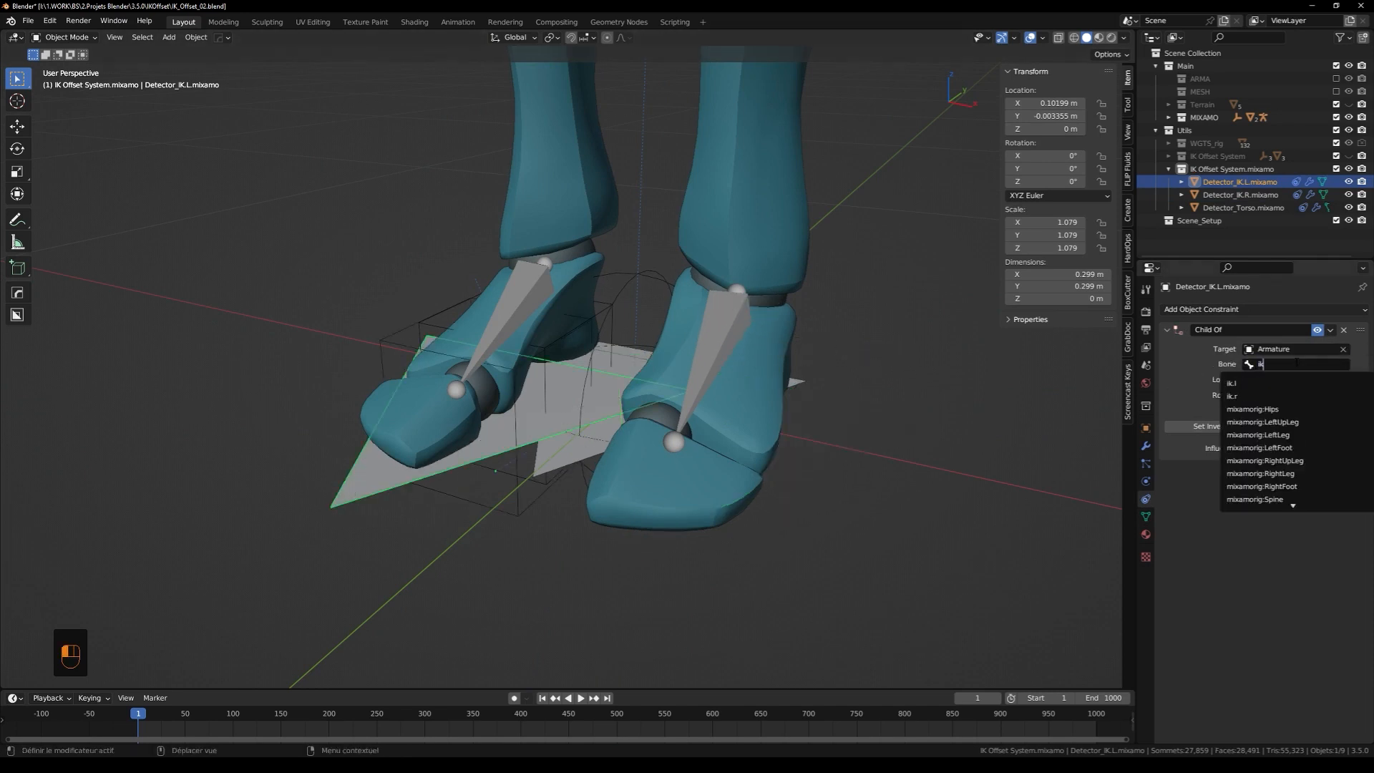
{"action": "left_click", "coordinate": [1241, 387]}
{"action": "left_click", "coordinate": [1228, 429]}
Retarget Detector_IK.R.mixamo's Child Of constraint to the Armature's ik.r bone and set its inverse
{"action": "left_click", "coordinate": [502, 449]}
{"action": "left_click", "coordinate": [1343, 349]}
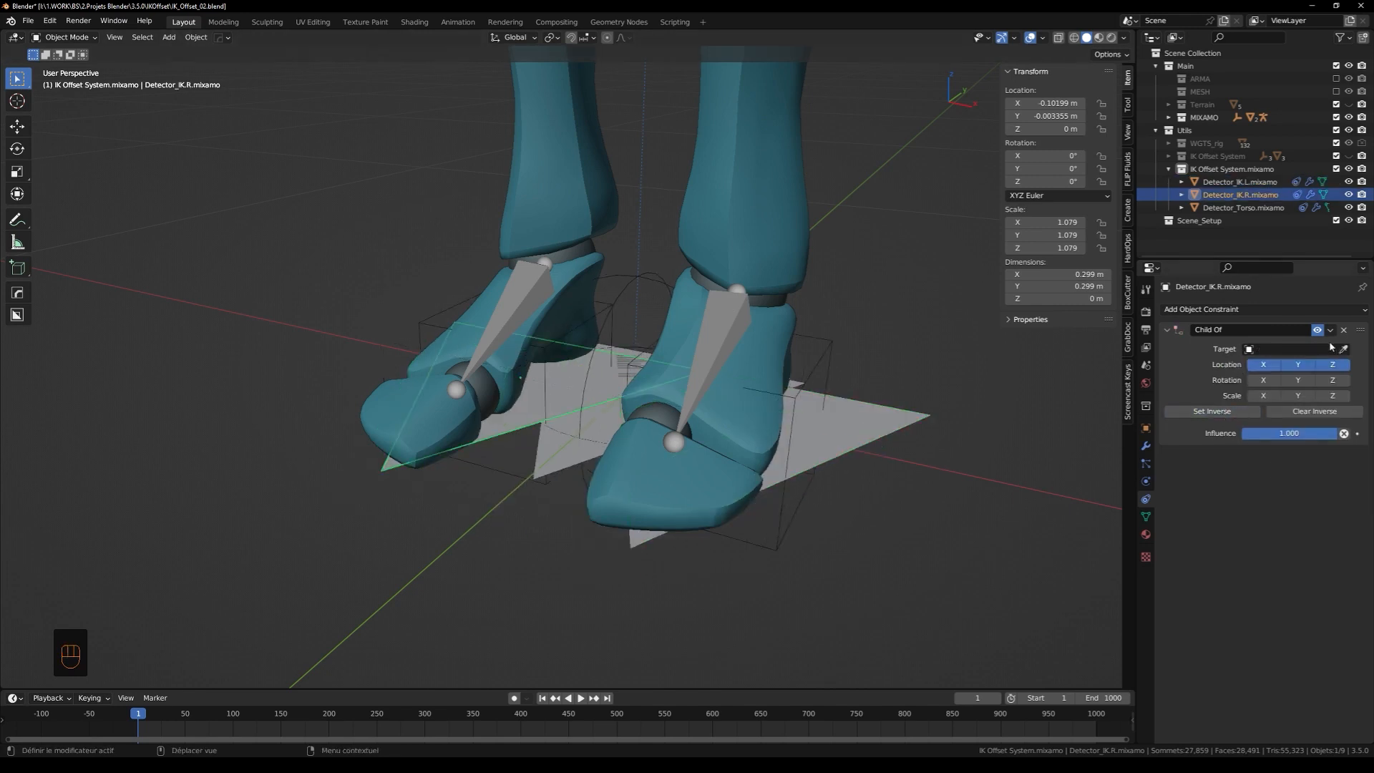
{"action": "left_click", "coordinate": [1343, 348]}
{"action": "left_click", "coordinate": [729, 322]}
{"action": "left_click", "coordinate": [1295, 364]}
{"action": "type", "text": "ik"}
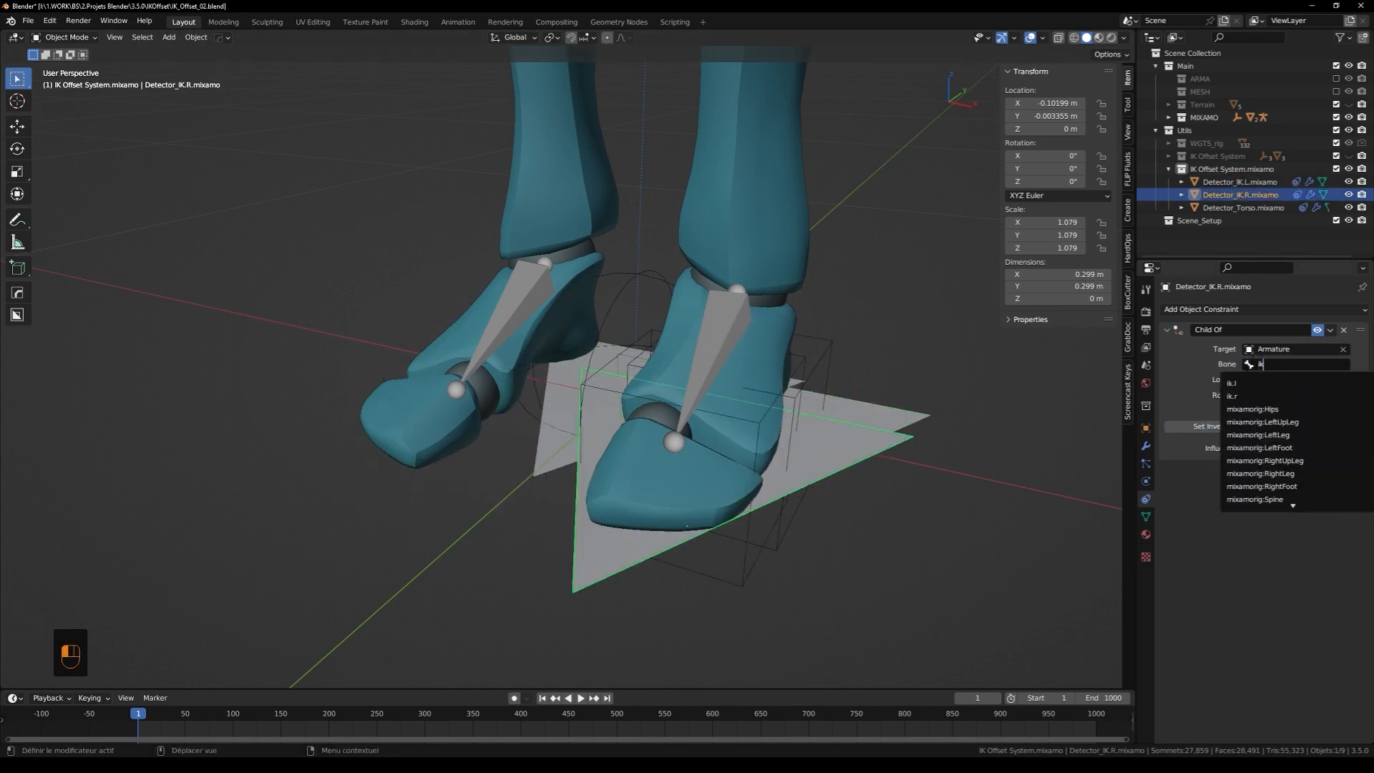
{"action": "left_click", "coordinate": [1232, 396]}
{"action": "left_click", "coordinate": [1217, 427]}
Remove the Child Of constraint from Detector_Torso.mixamo
{"action": "middle_click_drag", "start_coordinate": [684, 407], "coordinate": [723, 419]}
{"action": "left_click", "coordinate": [622, 432]}
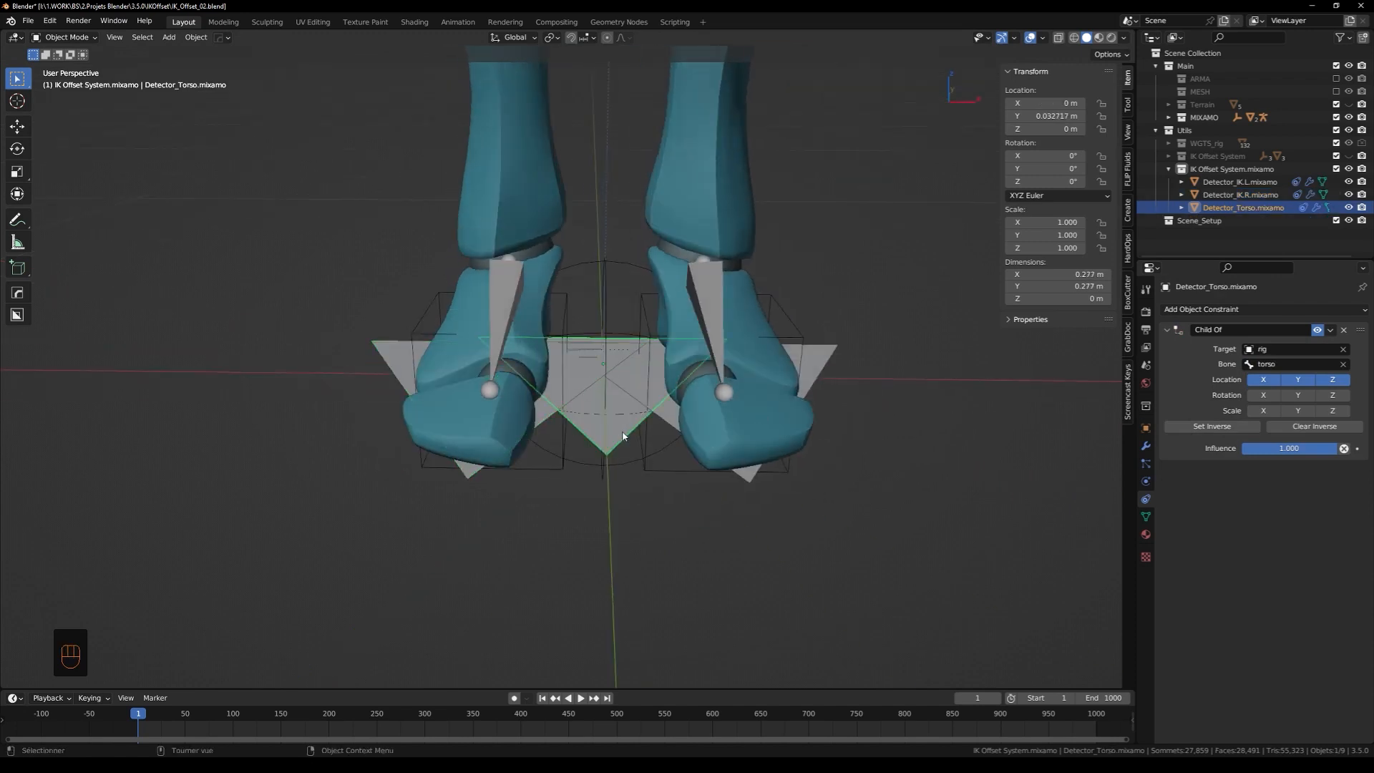
{"action": "left_click", "coordinate": [1344, 330]}
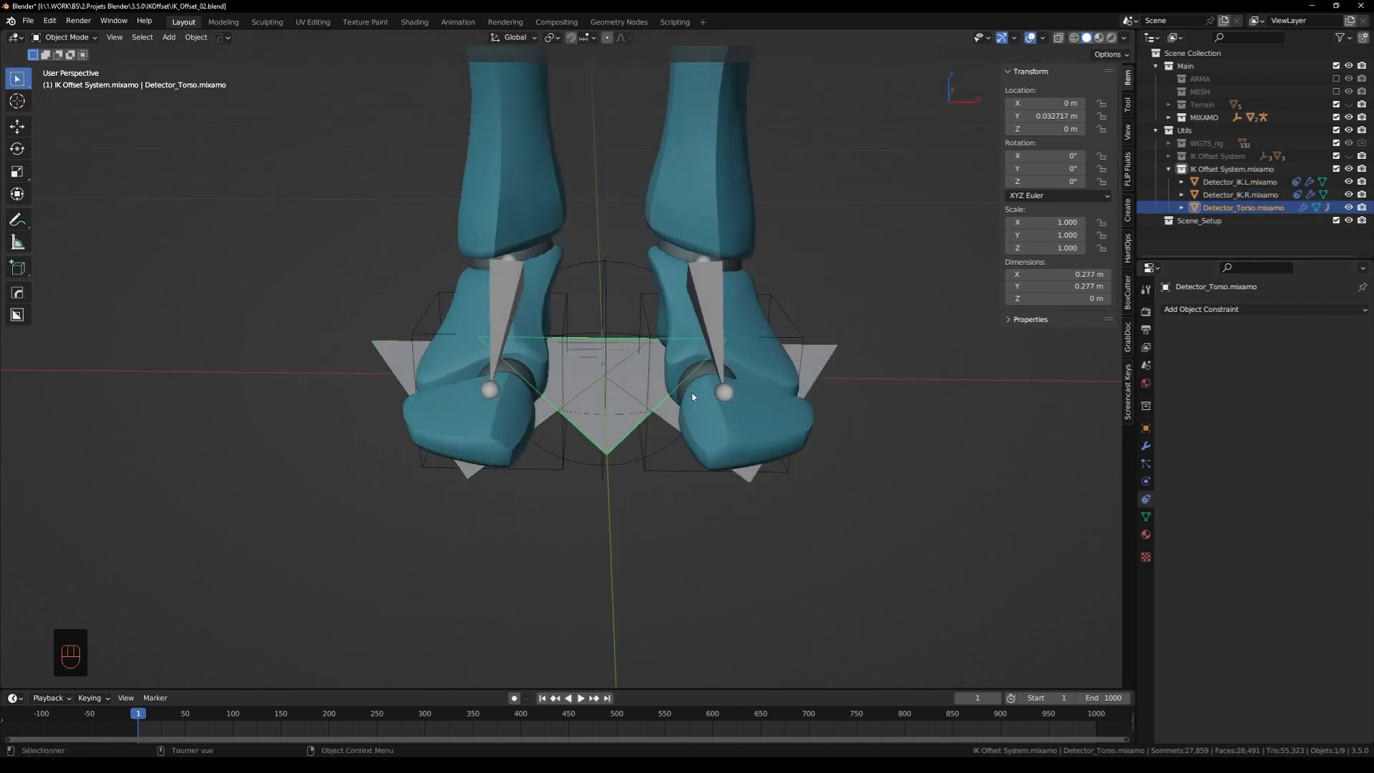
Set the Armature back to Pose Position, then play the animation briefly and return to frame 1
{"action": "middle_click_drag", "start_coordinate": [692, 396], "coordinate": [764, 433]}
{"action": "scroll", "coordinate": [795, 437], "scroll_direction": "down", "scroll_amount": 5}
{"action": "scroll", "coordinate": [716, 410], "scroll_direction": "down", "scroll_amount": 5}
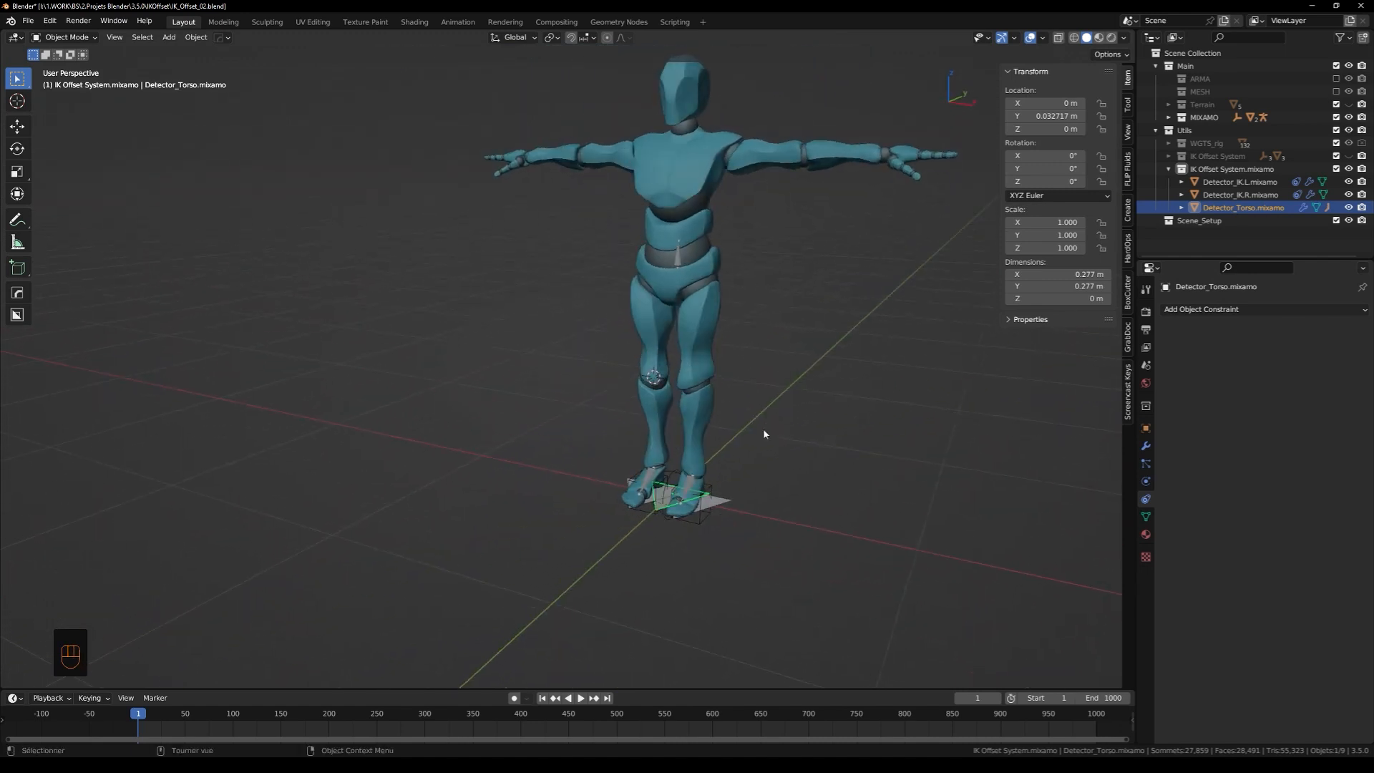
{"action": "left_click", "coordinate": [679, 257]}
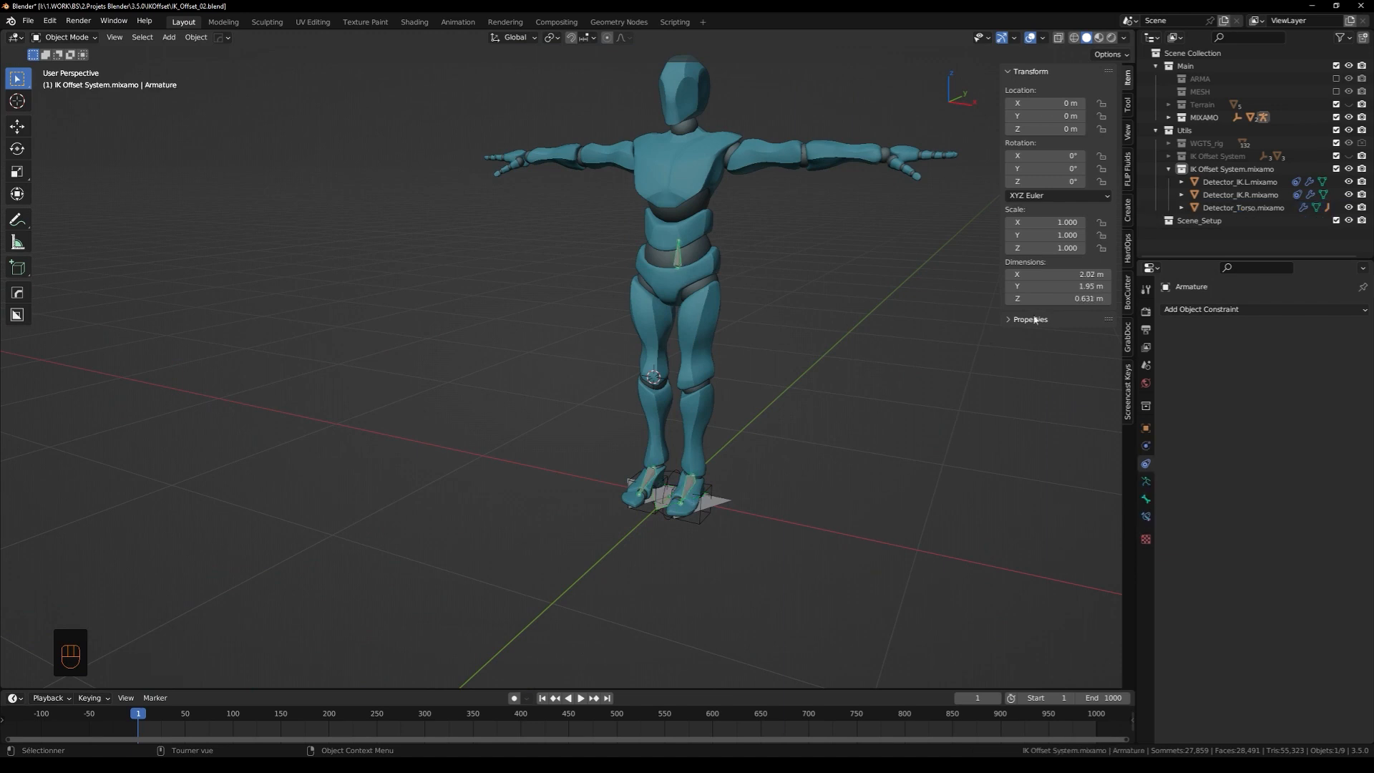
{"action": "left_click", "coordinate": [1147, 480]}
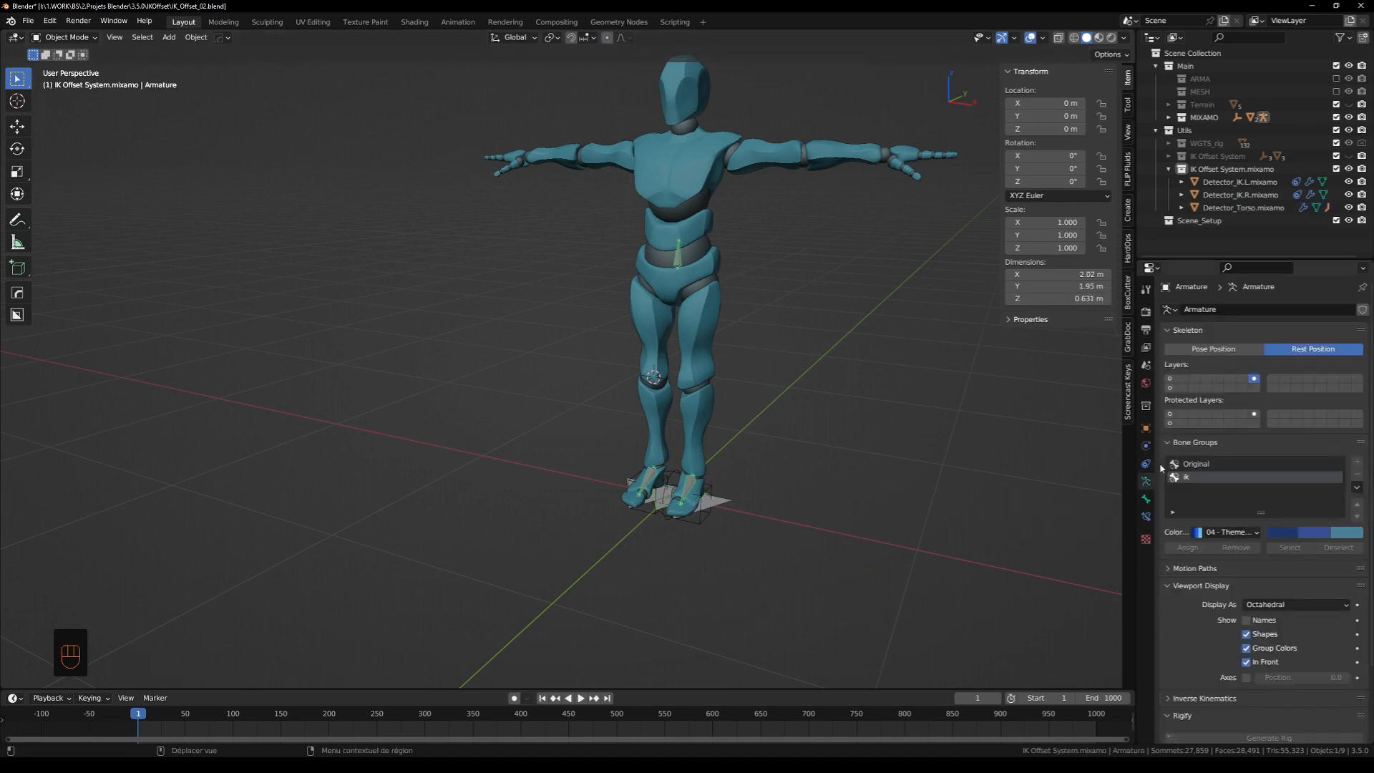
{"action": "left_click", "coordinate": [1202, 349]}
{"action": "middle_click_drag", "start_coordinate": [830, 438], "coordinate": [706, 423]}
{"action": "key", "text": "space"}
{"action": "key", "text": "space"}
{"action": "key", "text": "shift+Left"}
In Pose Mode, add Copy Location and Copy Rotation constraints to the ik.l bone, both targeting Effector_IK.L.mixamo
{"action": "key", "text": "Tab"}
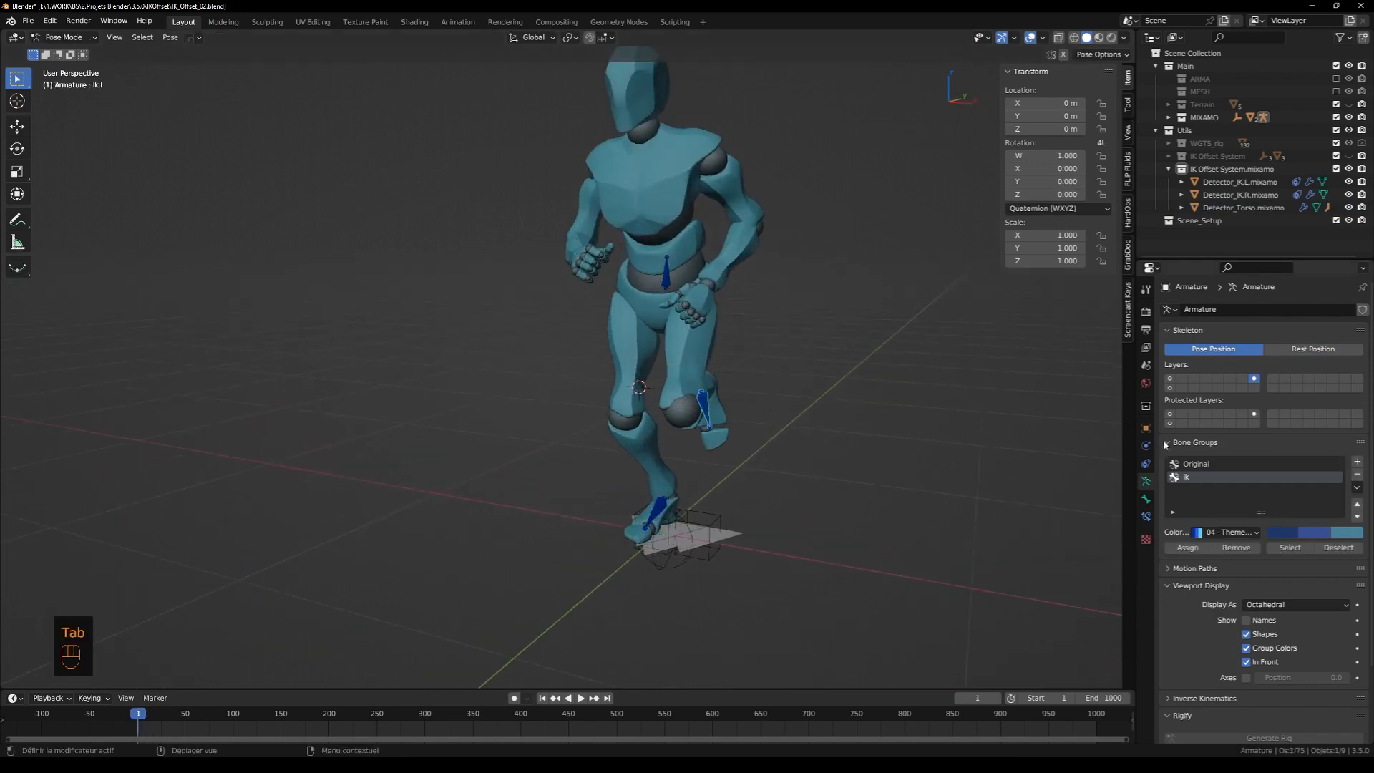
{"action": "left_click", "coordinate": [1146, 516]}
{"action": "left_click", "coordinate": [1199, 309]}
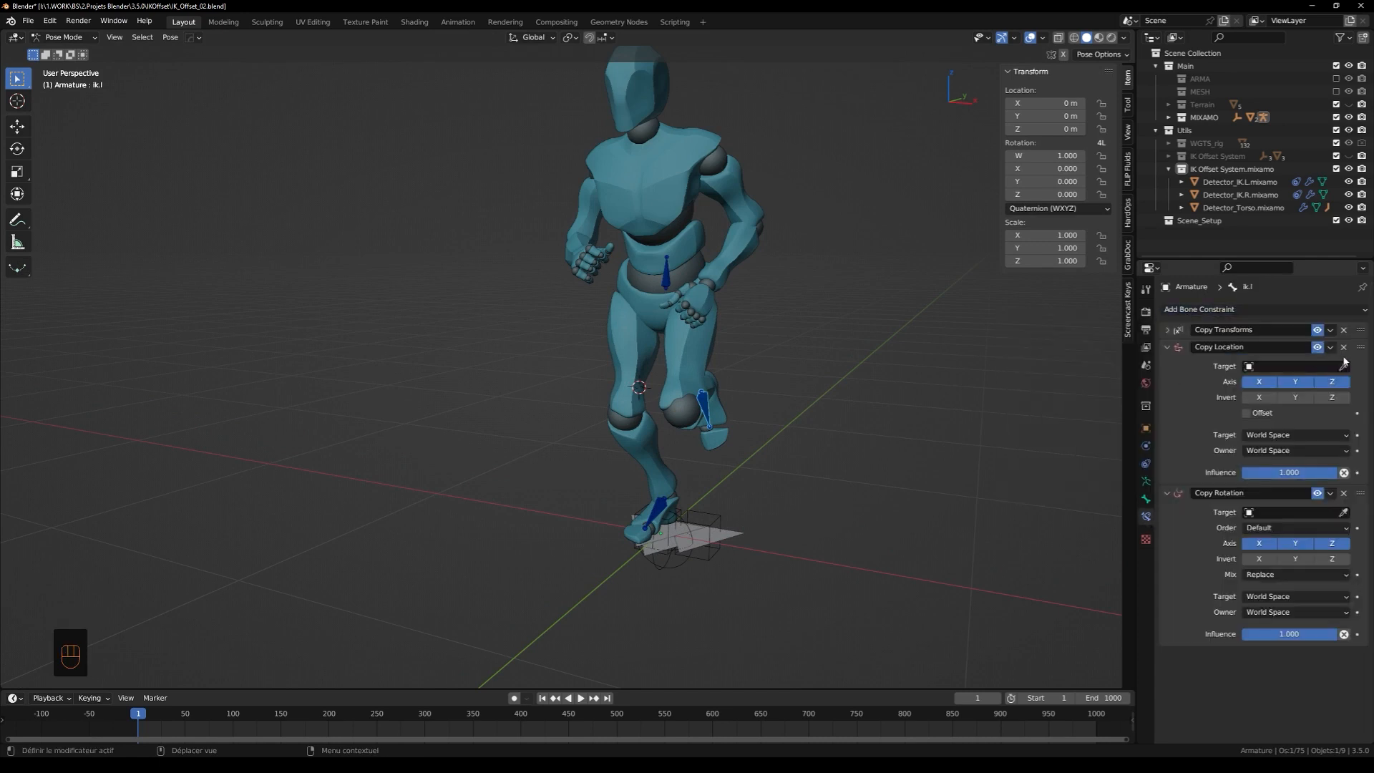
{"action": "left_click", "coordinate": [1344, 366]}
{"action": "left_click", "coordinate": [724, 533]}
{"action": "left_click", "coordinate": [1345, 511]}
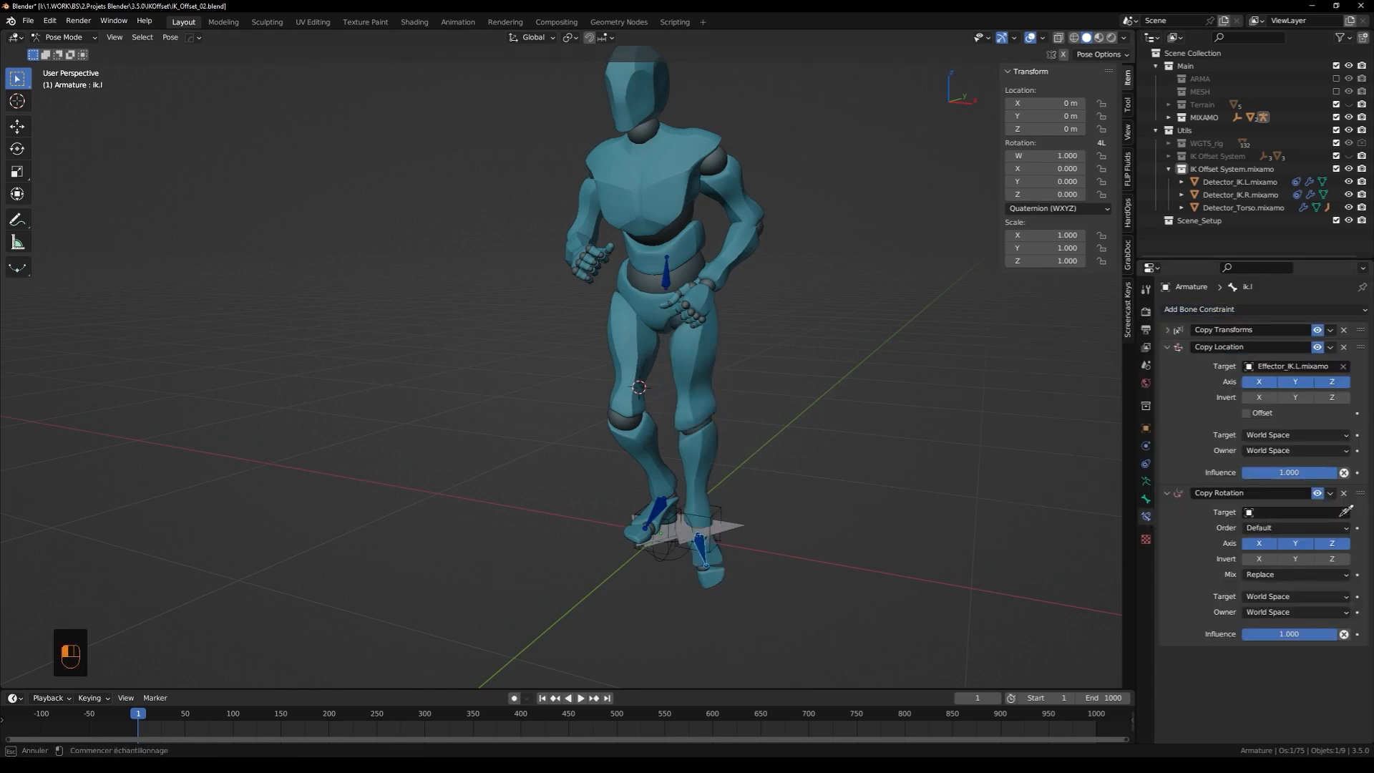
{"action": "left_click", "coordinate": [728, 516]}
Restrict ik.l's Copy Location to the Z axis with Offset enabled and set its Copy Rotation mix to Before Original
{"action": "left_click", "coordinate": [1247, 413]}
{"action": "left_click_drag", "start_coordinate": [1259, 381], "coordinate": [1295, 382]}
{"action": "left_click", "coordinate": [1281, 574]}
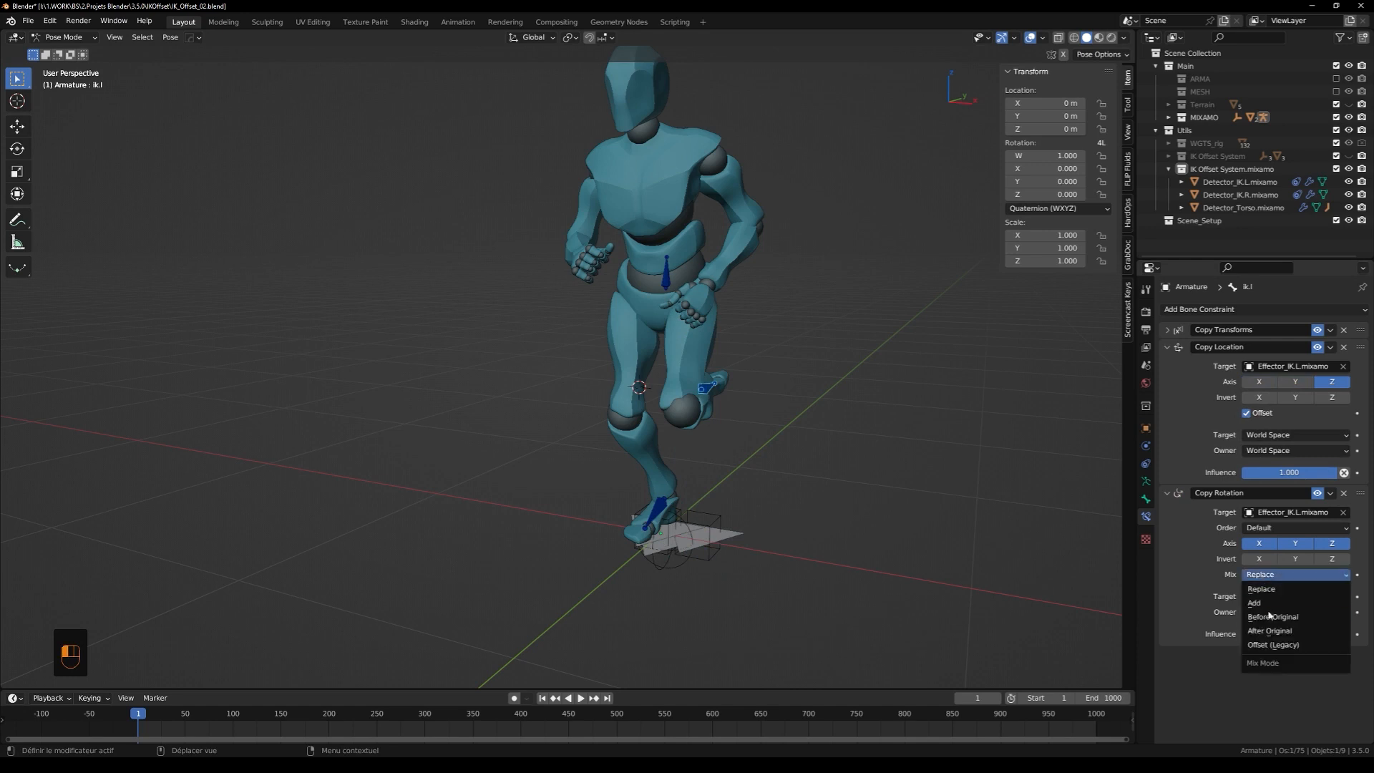
{"action": "left_click", "coordinate": [1270, 615]}
{"action": "middle_click_drag", "start_coordinate": [822, 475], "coordinate": [642, 506]}
{"action": "scroll", "coordinate": [642, 507], "scroll_direction": "up", "scroll_amount": 4}
{"action": "left_click", "coordinate": [1168, 492]}
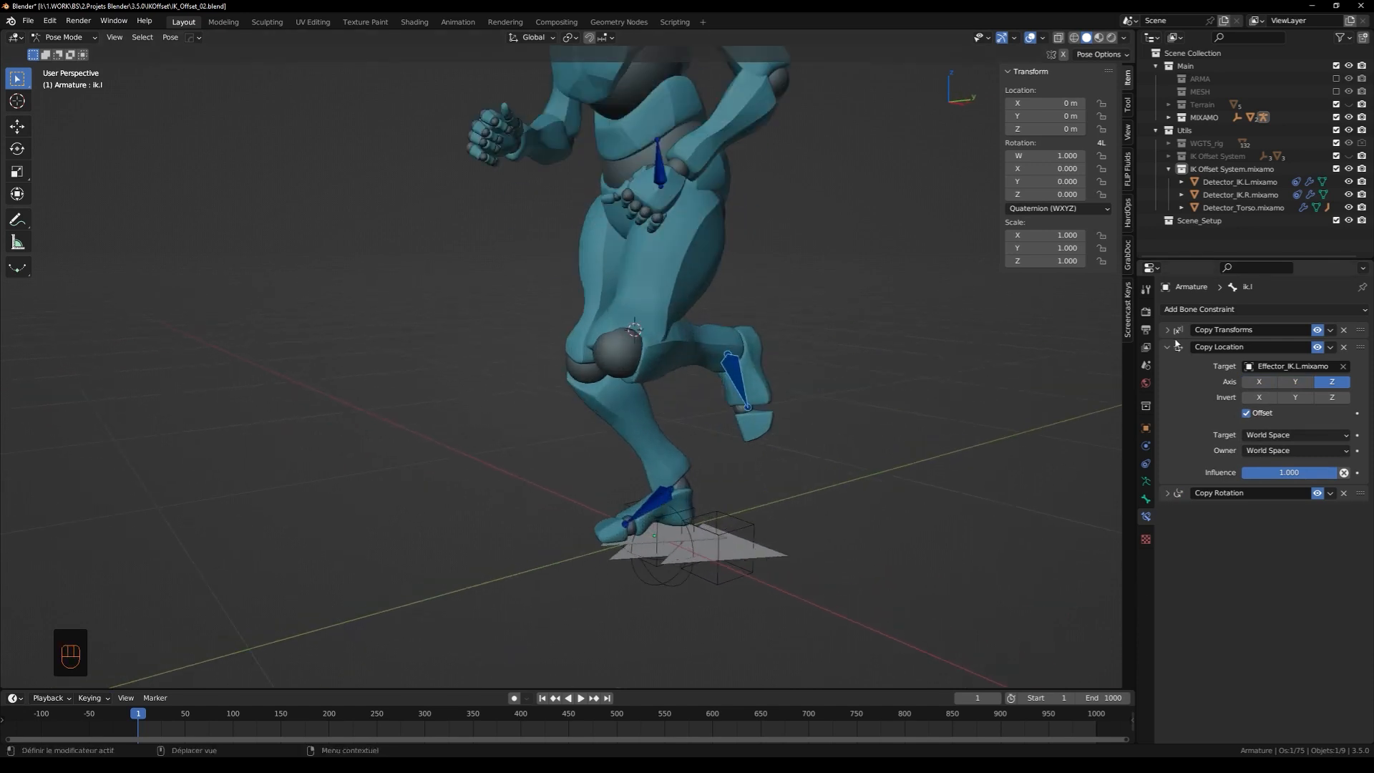
{"action": "left_click", "coordinate": [1167, 347]}
Add Copy Location and Copy Rotation constraints to the ik.r bone, both targeting Effector_IK.R.mixamo
{"action": "left_click", "coordinate": [654, 506]}
{"action": "left_click", "coordinate": [1168, 330]}
{"action": "left_click", "coordinate": [1184, 309]}
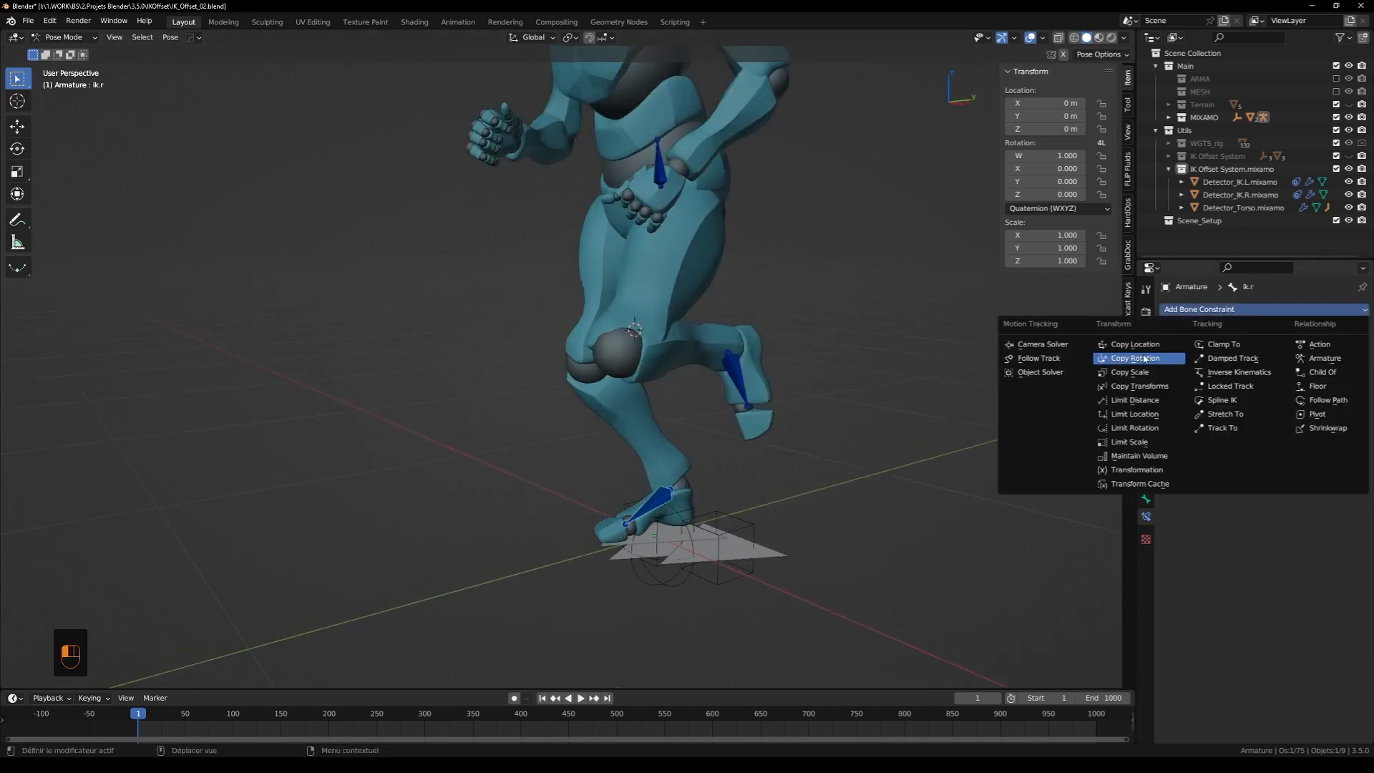
{"action": "left_click", "coordinate": [1135, 358]}
{"action": "left_click", "coordinate": [1343, 366]}
{"action": "left_click", "coordinate": [627, 508]}
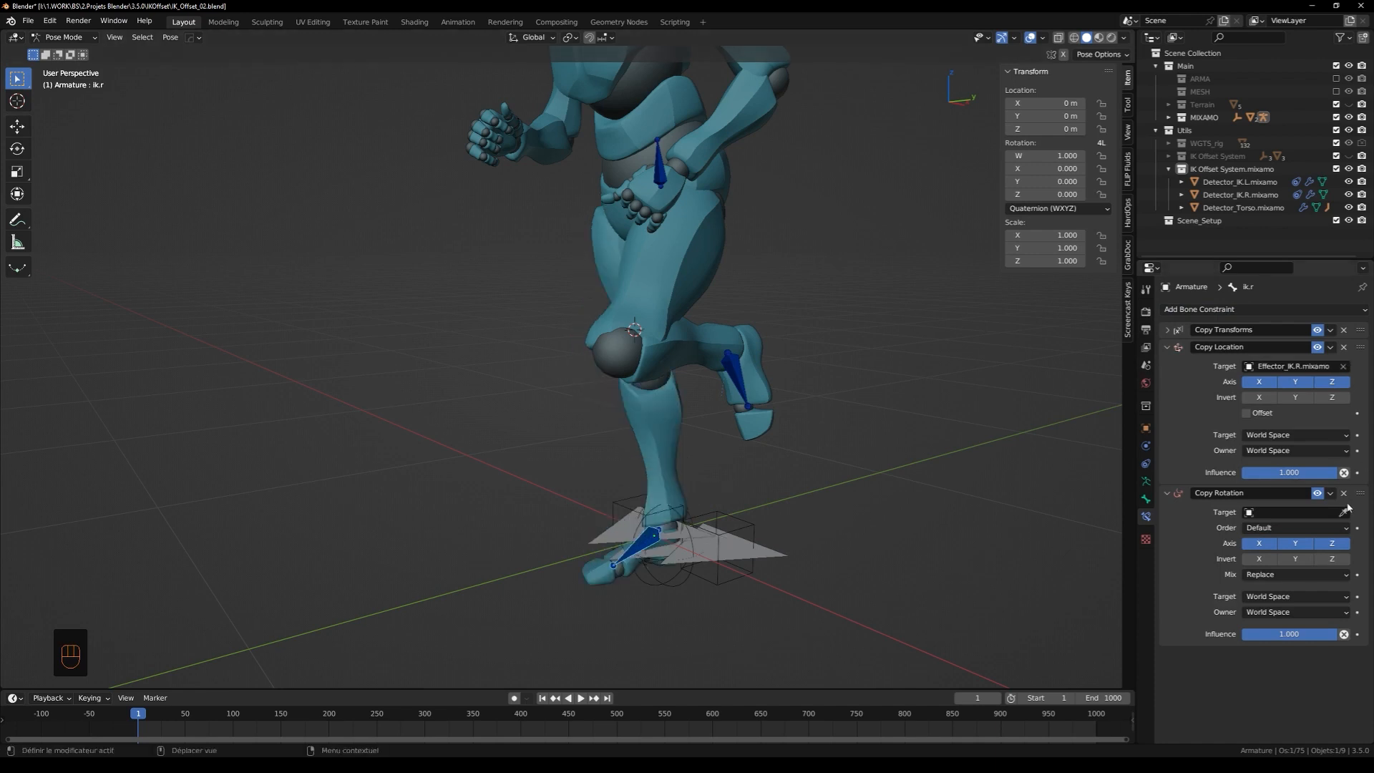
{"action": "left_click", "coordinate": [1343, 512]}
{"action": "left_click", "coordinate": [630, 502]}
Restrict ik.r's Copy Location to the Z axis with Offset enabled and give its Copy Rotation the same mix mode as ik.l
{"action": "left_click_drag", "start_coordinate": [1293, 382], "coordinate": [1261, 383]}
{"action": "left_click", "coordinate": [1247, 413]}
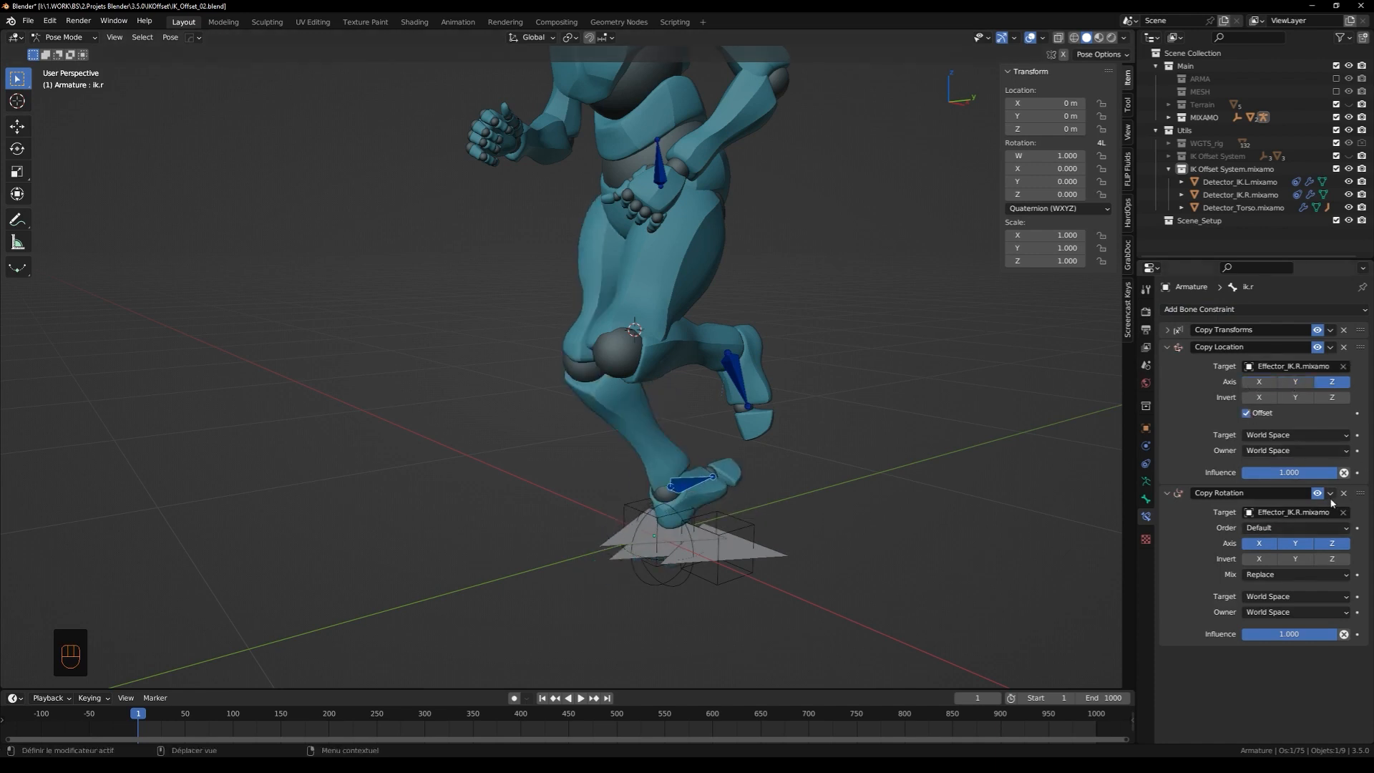
{"action": "left_click", "coordinate": [1323, 530]}
{"action": "left_click", "coordinate": [1281, 619]}
{"action": "left_click", "coordinate": [1168, 492]}
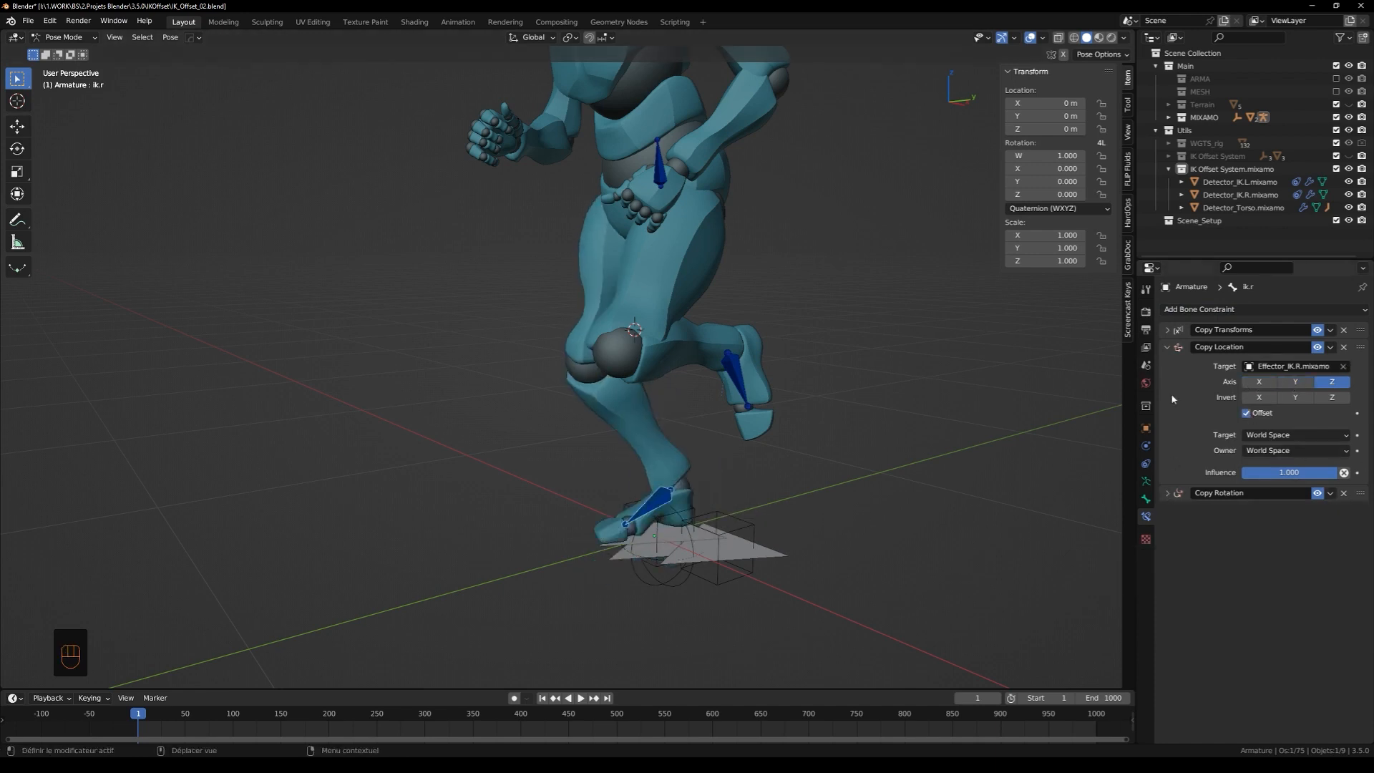
{"action": "left_click", "coordinate": [1168, 347]}
Play the run animation briefly to check both foot constraints, and return to frame 1
{"action": "key", "text": "space"}
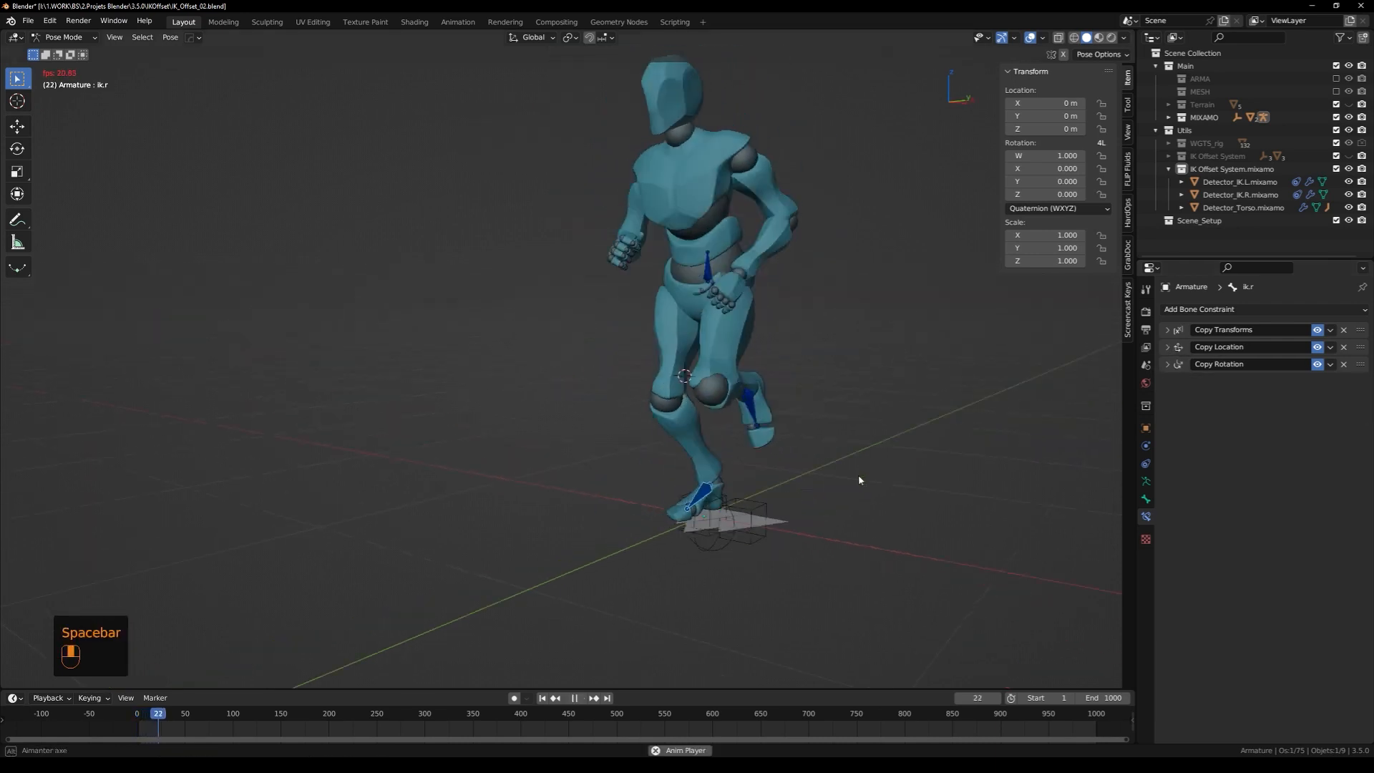
{"action": "key", "text": "space"}
{"action": "key", "text": "shift+Left"}
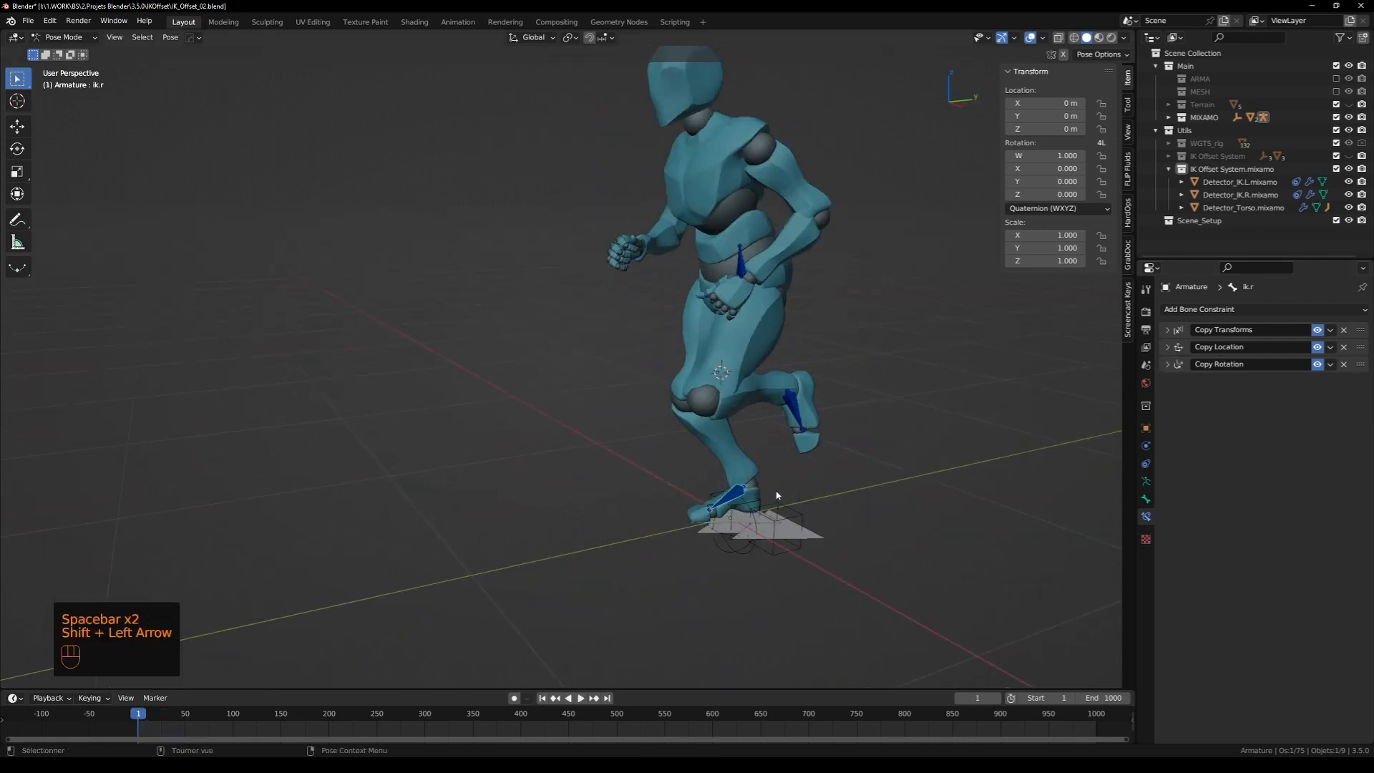
{"action": "middle_click_drag", "start_coordinate": [933, 424], "coordinate": [841, 451], "text": "shift"}
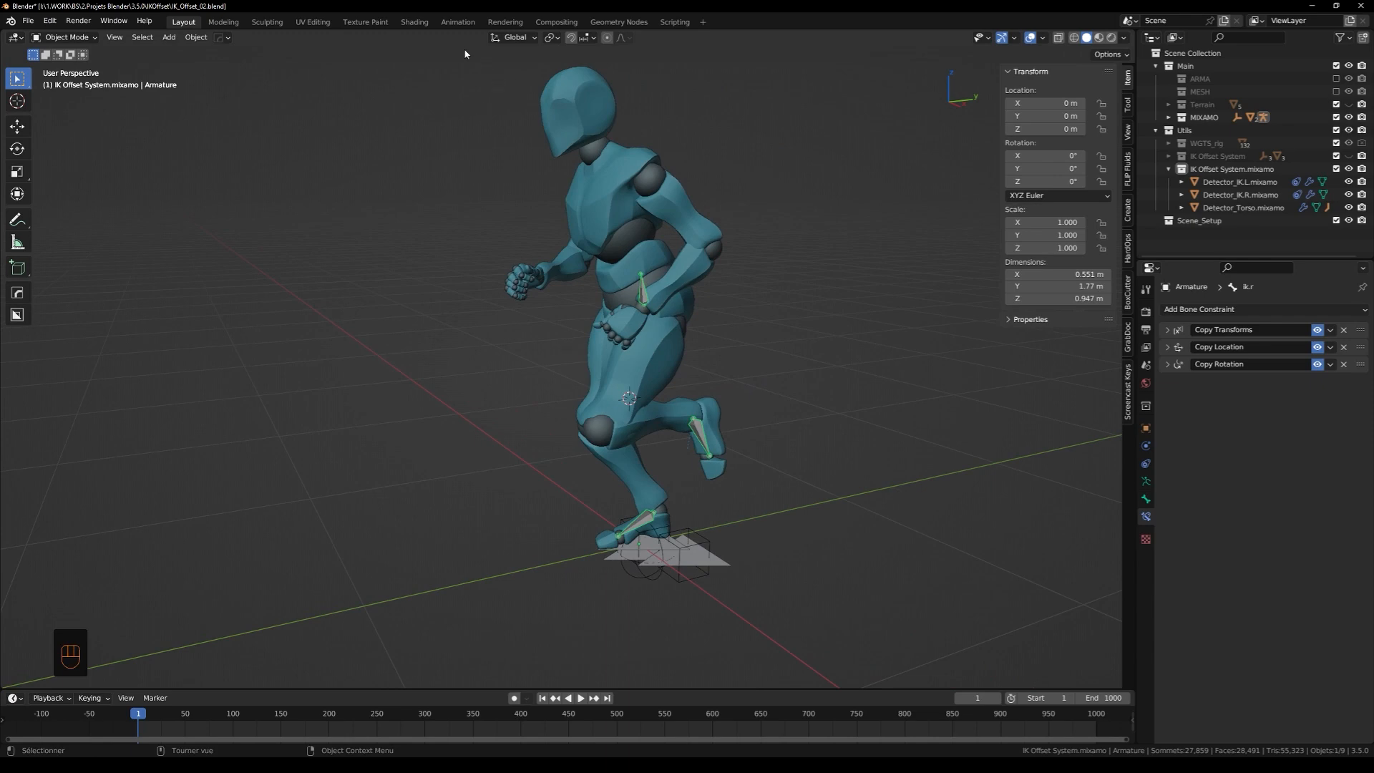
Switch to the Animation workspace, return to Object Mode, and unhide and select the MIXAMO_root empty
{"action": "left_click", "coordinate": [458, 24]}
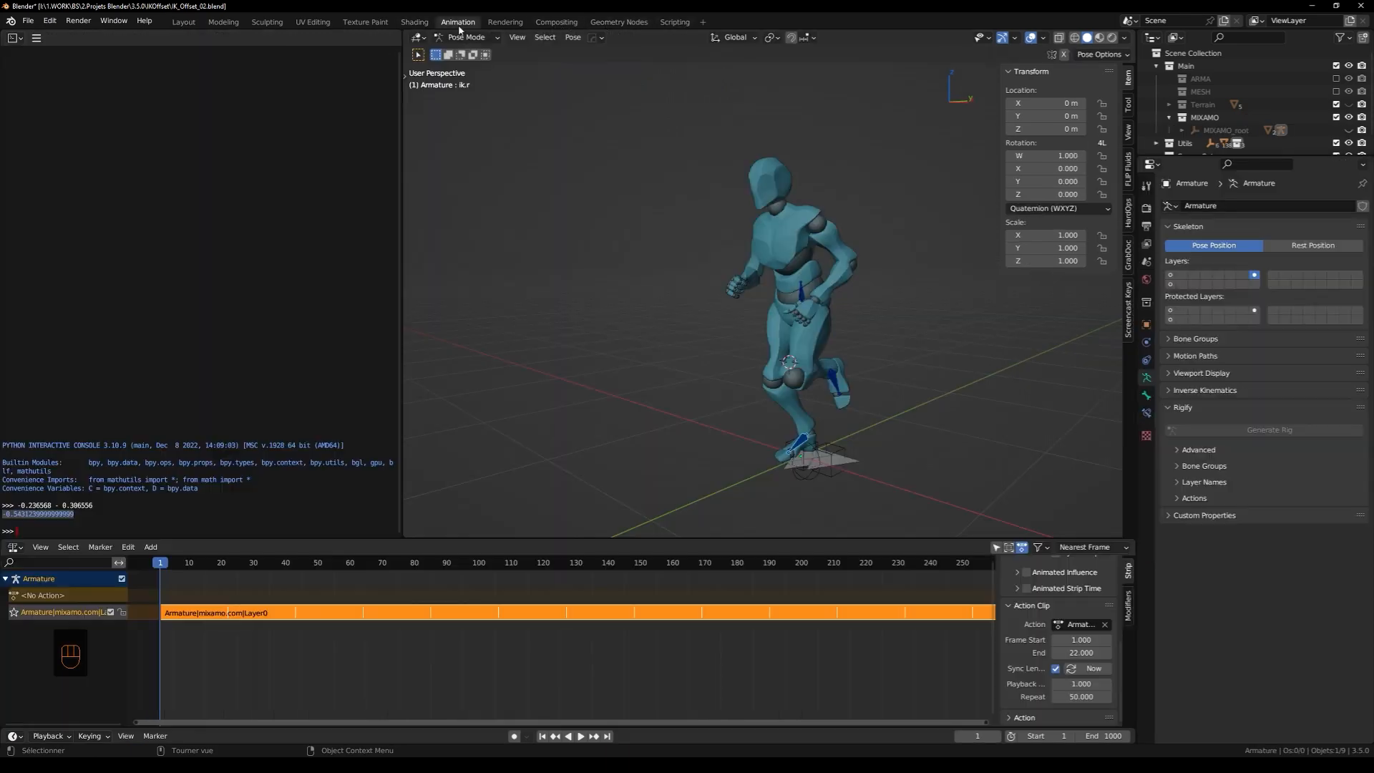
{"action": "middle_click_drag", "start_coordinate": [942, 309], "coordinate": [813, 332]}
{"action": "key", "text": "Tab"}
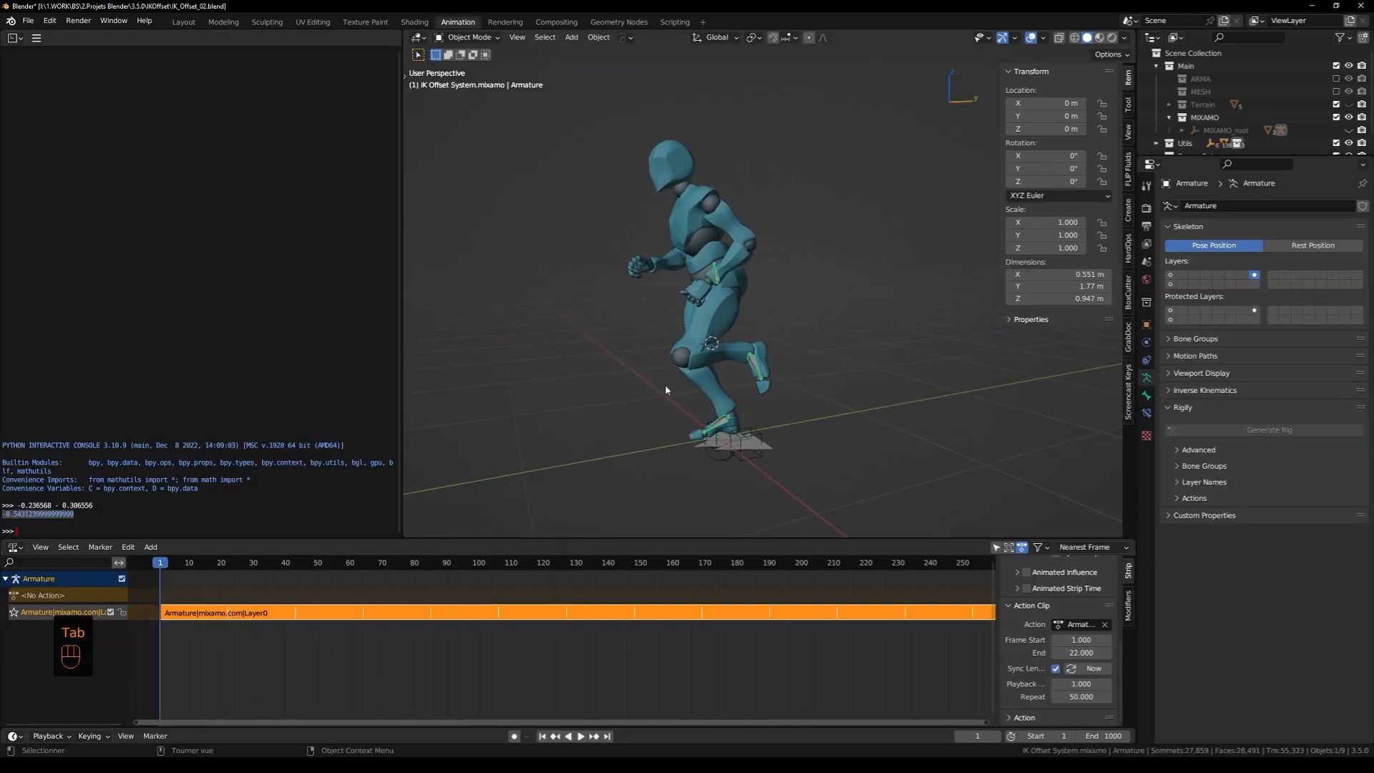
{"action": "scroll", "coordinate": [722, 368], "scroll_direction": "up", "scroll_amount": 3}
{"action": "key", "text": "Tab"}
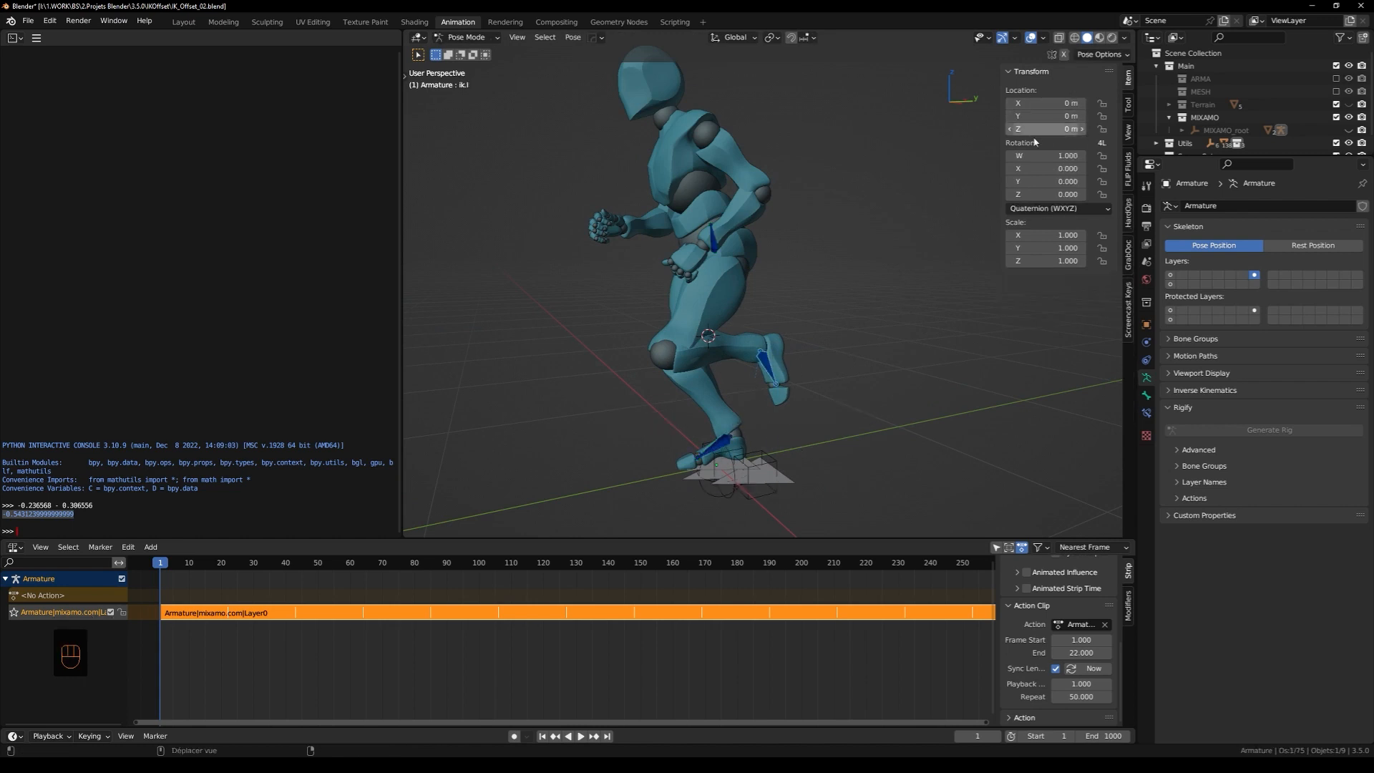
{"action": "middle_click_drag", "start_coordinate": [733, 384], "coordinate": [716, 437]}
{"action": "middle_click_drag", "start_coordinate": [807, 431], "coordinate": [929, 372]}
{"action": "key", "text": "Tab"}
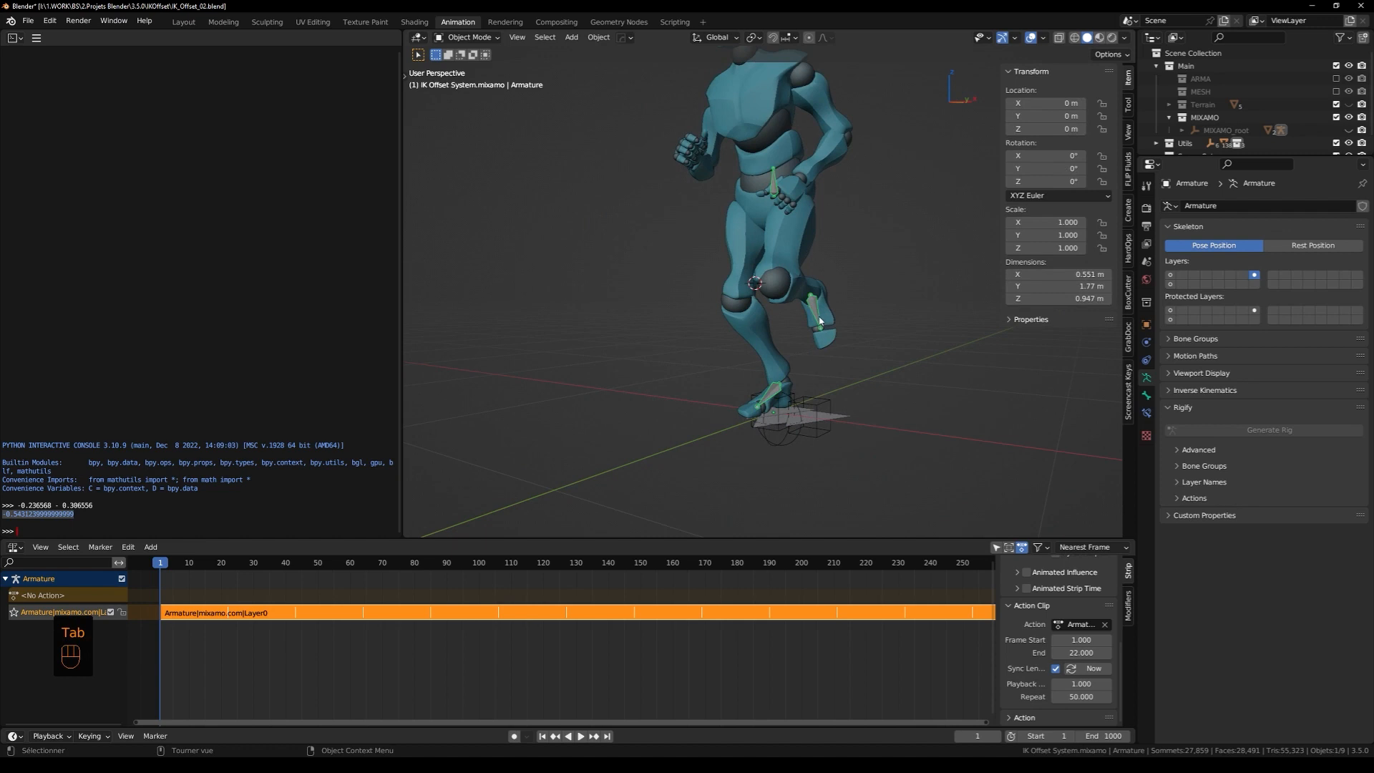
{"action": "middle_click_drag", "start_coordinate": [820, 322], "coordinate": [790, 300]}
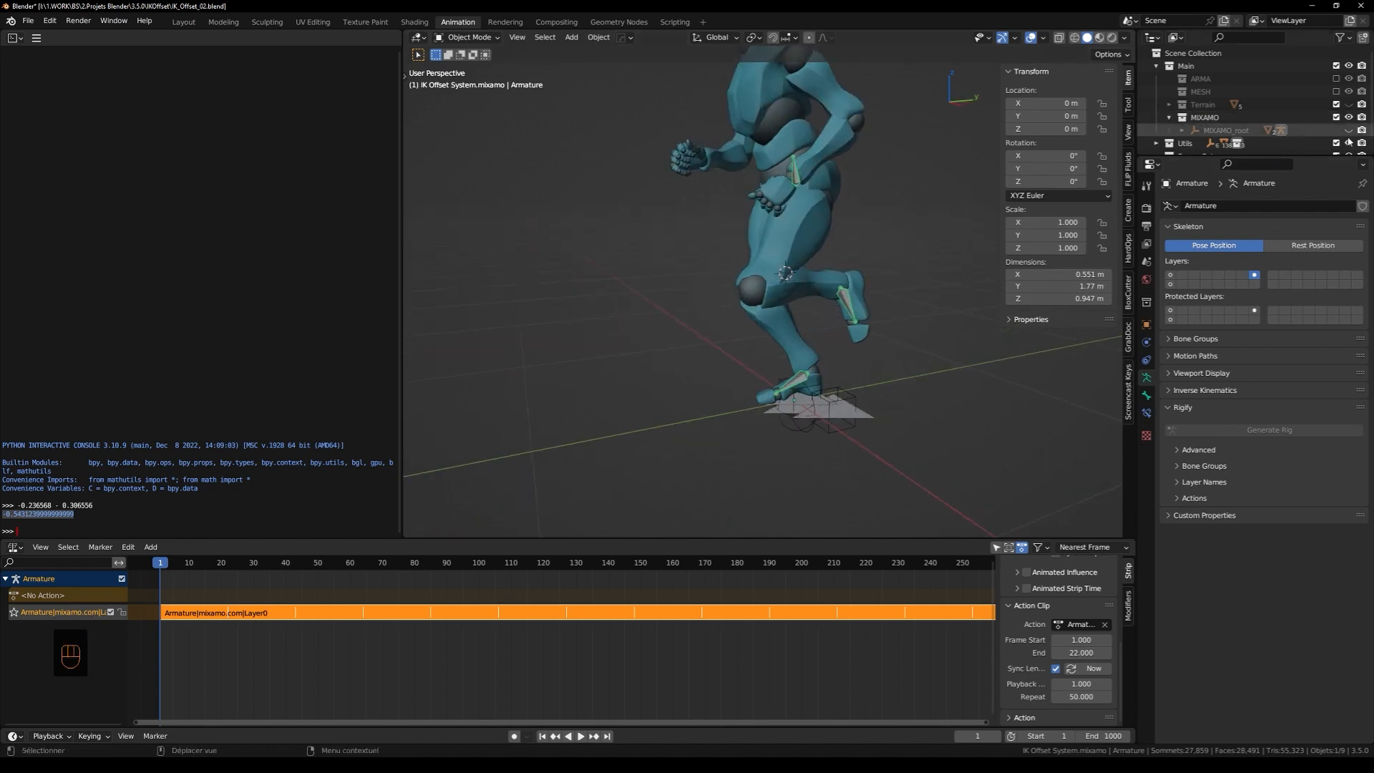
{"action": "left_click", "coordinate": [1226, 130]}
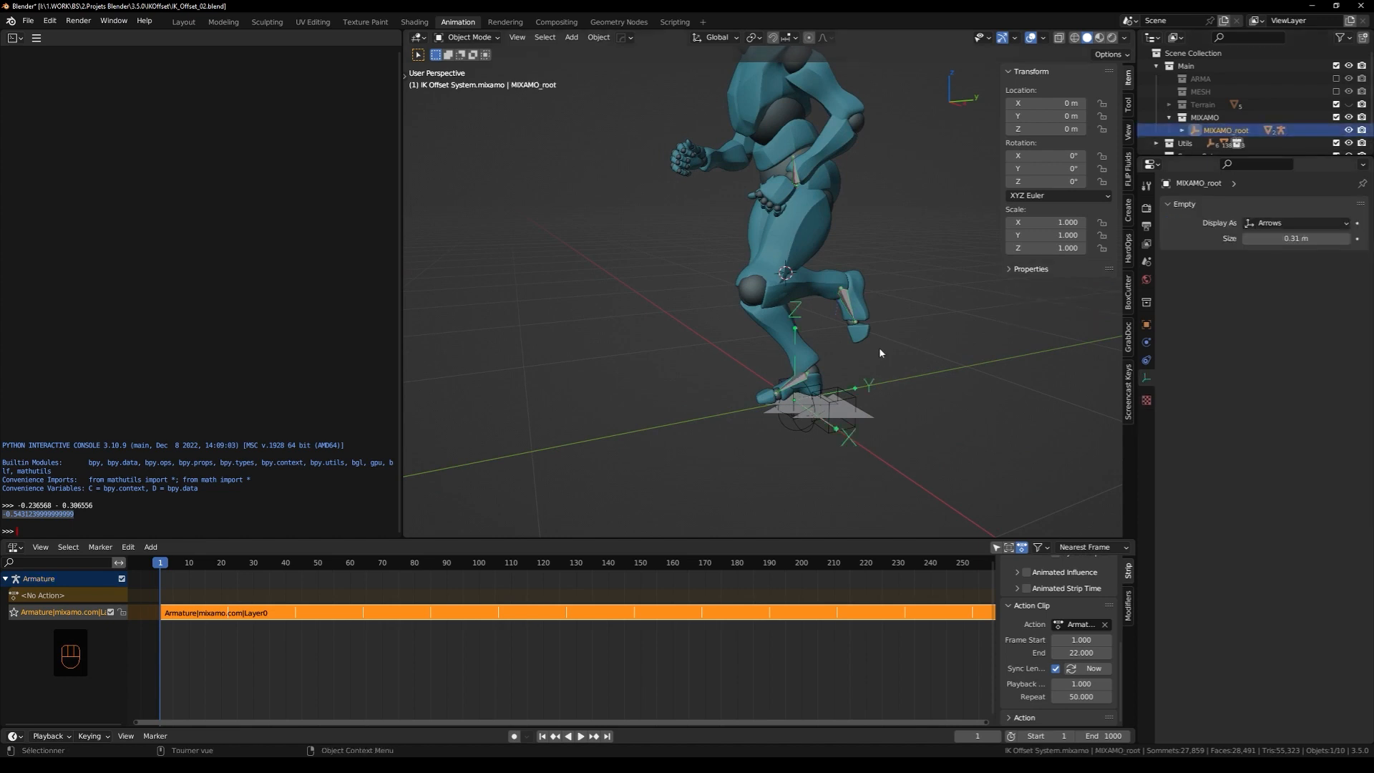
Using the right orthographic view, go to frame 10 and insert a single keyframe on MIXAMO_root's Y location at 0 m
{"action": "middle_click_drag", "start_coordinate": [877, 327], "coordinate": [765, 390]}
{"action": "mouse_move", "coordinate": [734, 390]}
{"action": "middle_mouse_down"}
{"action": "mouse_move", "coordinate": [748, 392]}
{"action": "mouse_move", "coordinate": [740, 377]}
{"action": "middle_mouse_up"}
{"action": "scroll", "coordinate": [800, 390], "scroll_direction": "up", "scroll_amount": 2}
{"action": "key", "text": "3"}
{"action": "scroll", "coordinate": [740, 377], "scroll_direction": "up", "scroll_amount": 2}
{"action": "key", "text": "Right"}
{"action": "key", "text": "Right"}
{"action": "key", "text": "Right"}
{"action": "key", "text": "Right"}
{"action": "key", "text": "Right"}
{"action": "key", "text": "Right"}
{"action": "key", "text": "Right"}
{"action": "key", "text": "Right"}
{"action": "key", "text": "Right"}
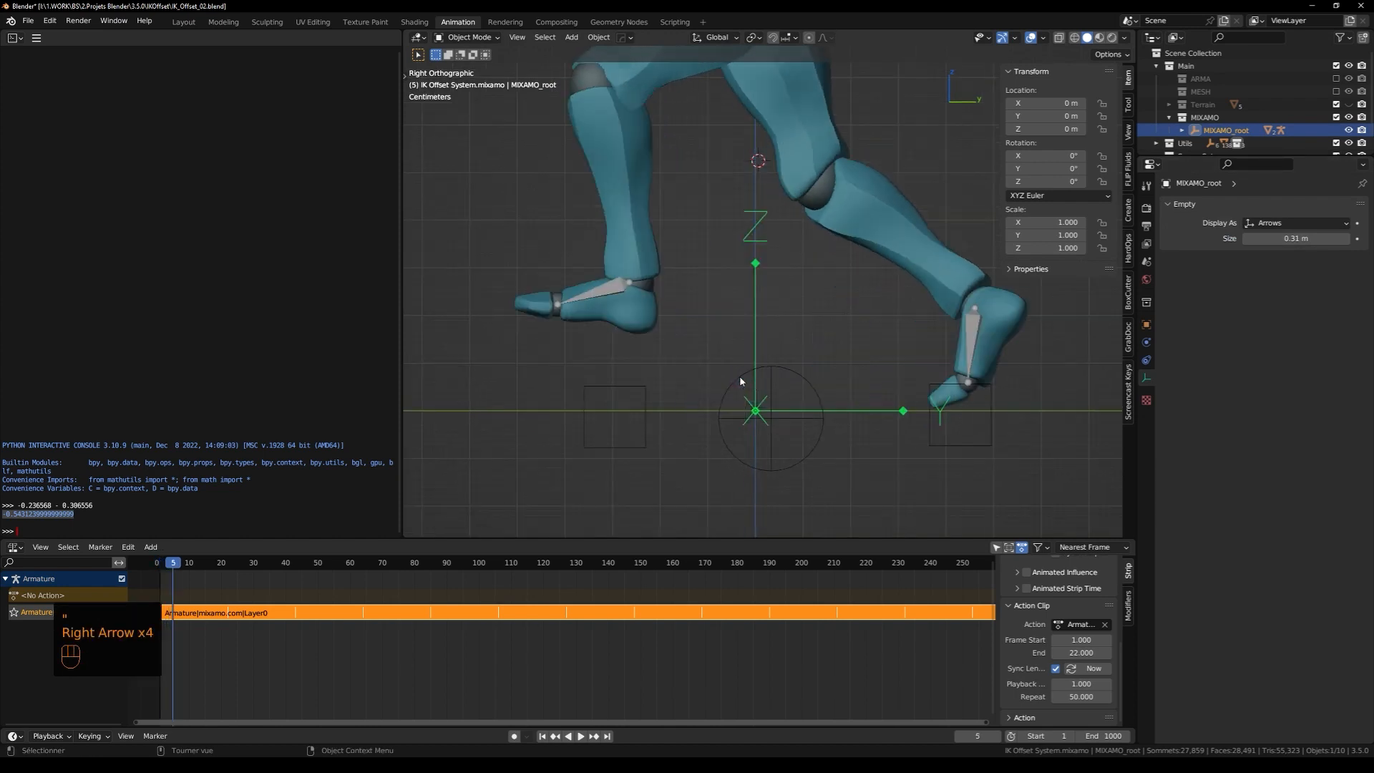
{"action": "key", "text": "Left"}
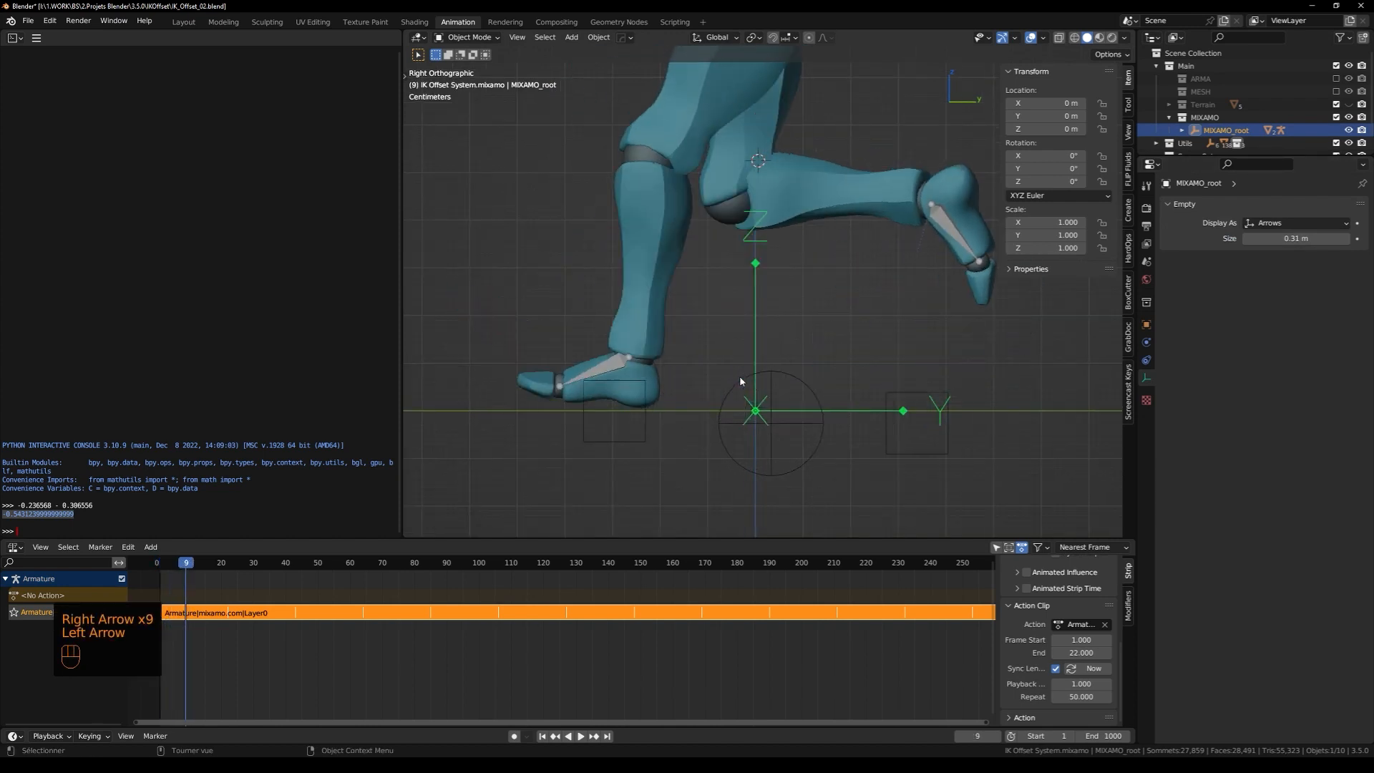
{"action": "key", "text": "Right"}
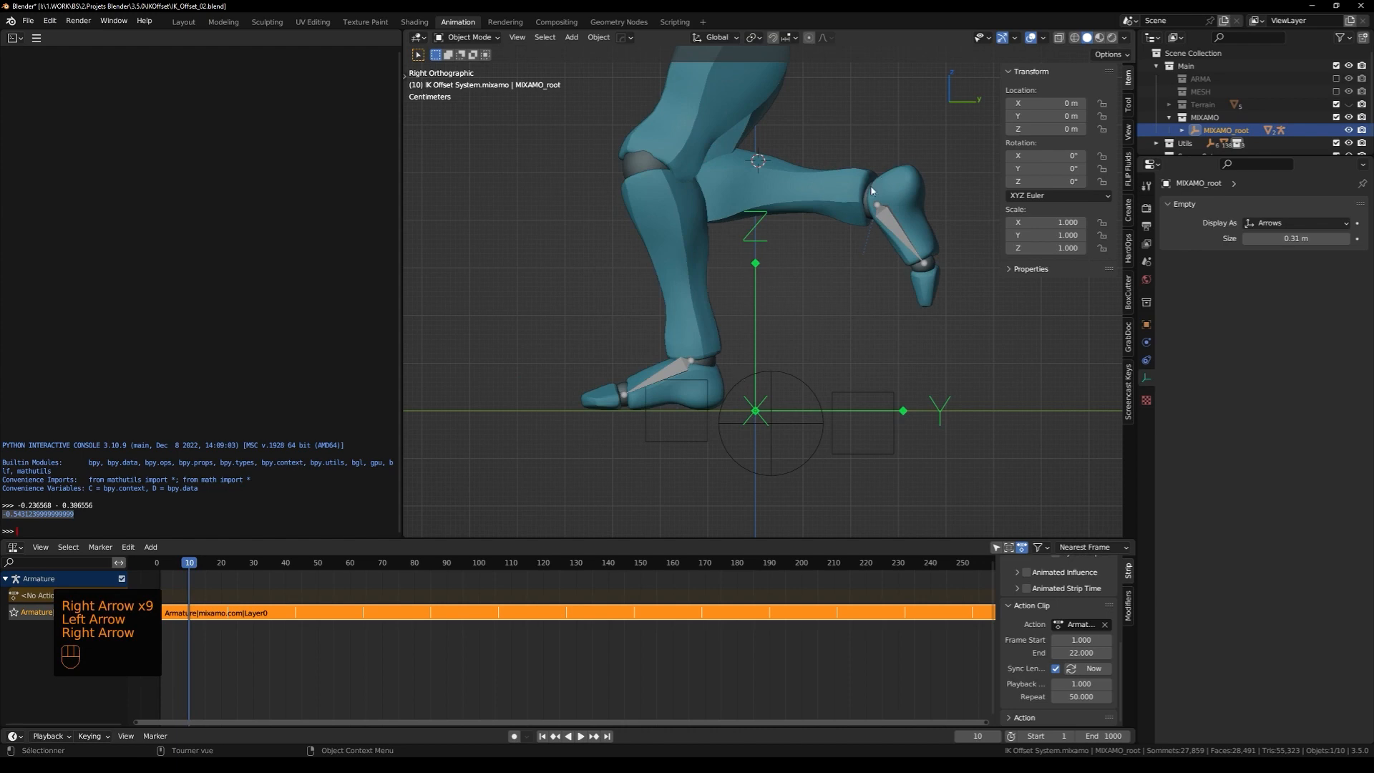
{"action": "right_click", "coordinate": [1039, 115]}
{"action": "left_click", "coordinate": [1040, 113]}
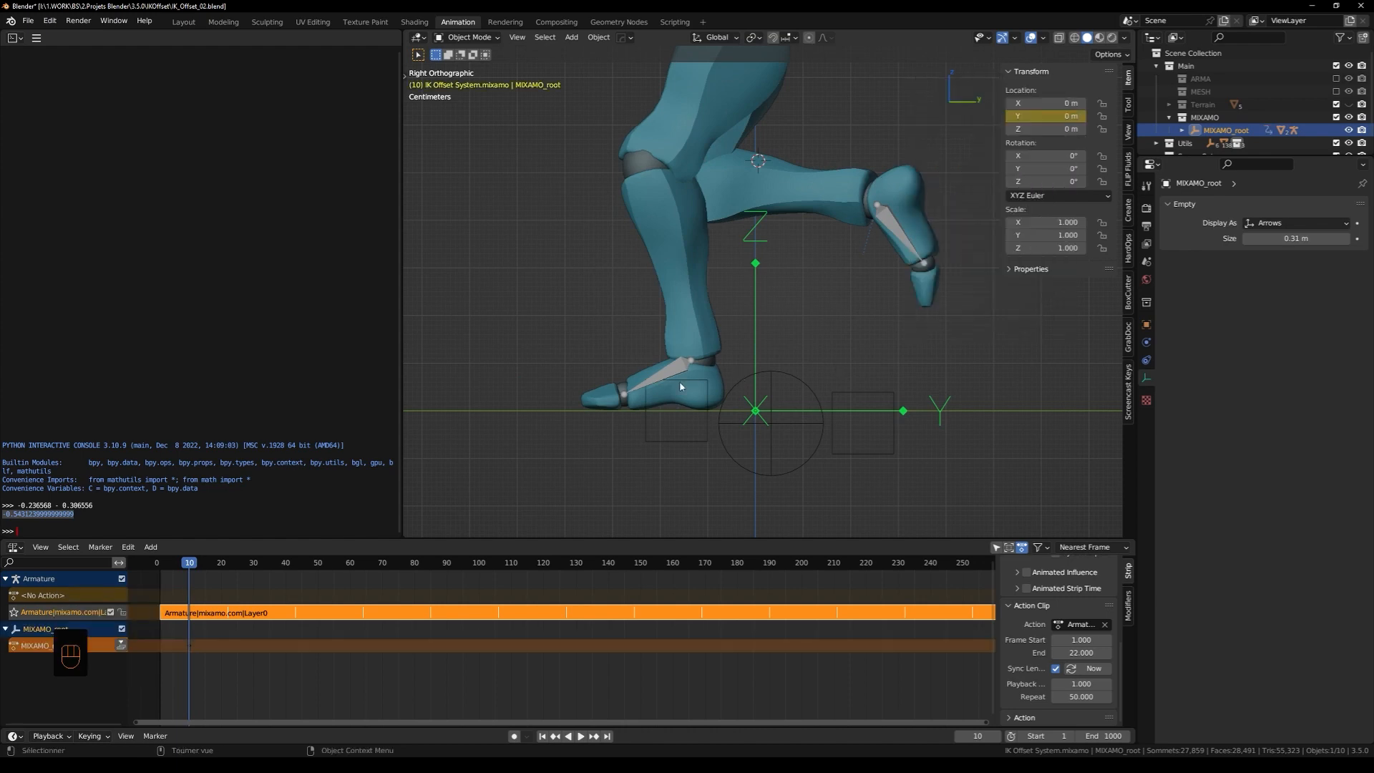
Place the 3D cursor at the toe tip of the foot touching the ground as a position reference
{"action": "scroll", "coordinate": [569, 401], "scroll_direction": "up", "scroll_amount": 5}
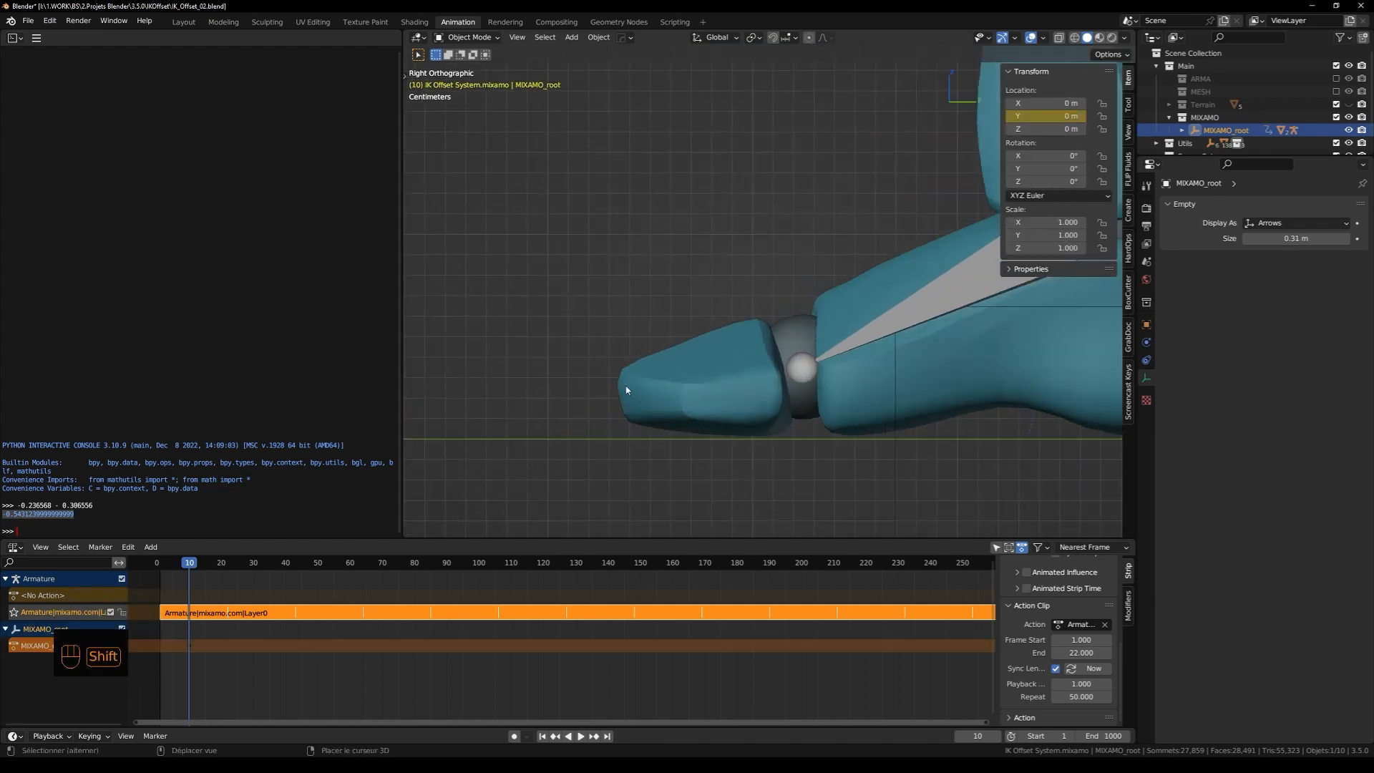
{"action": "right_click_drag", "start_coordinate": [627, 389], "coordinate": [619, 399], "text": "shift"}
{"action": "scroll", "coordinate": [676, 415], "scroll_direction": "down", "scroll_amount": 6}
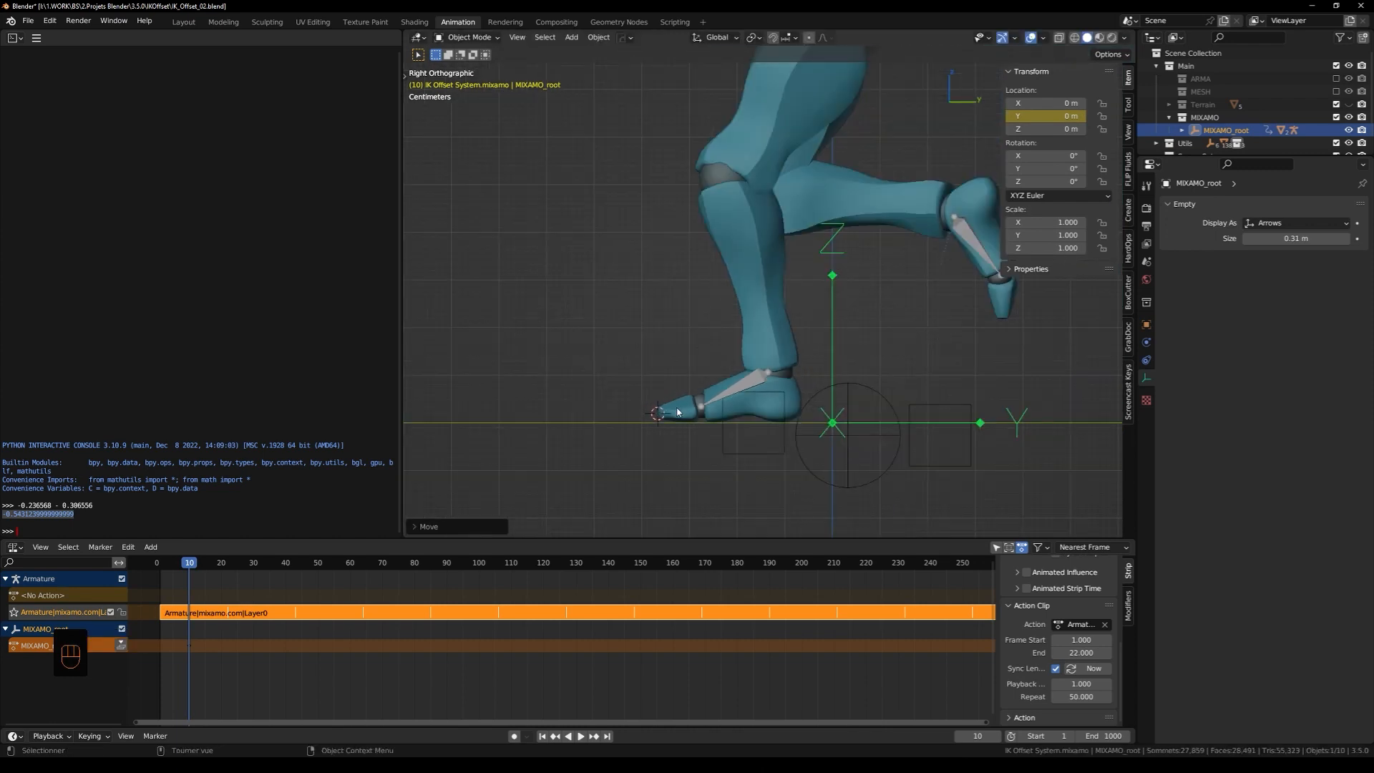
At frame 14, move MIXAMO_root along Y to about -0.5486 m, aligning the grounded foot's toe tip with the 3D cursor
{"action": "scroll", "coordinate": [677, 413], "scroll_direction": "down", "scroll_amount": 2}
{"action": "key", "text": "Right"}
{"action": "key", "text": "Right"}
{"action": "key", "text": "Right"}
{"action": "key", "text": "Right"}
{"action": "key", "text": "Right"}
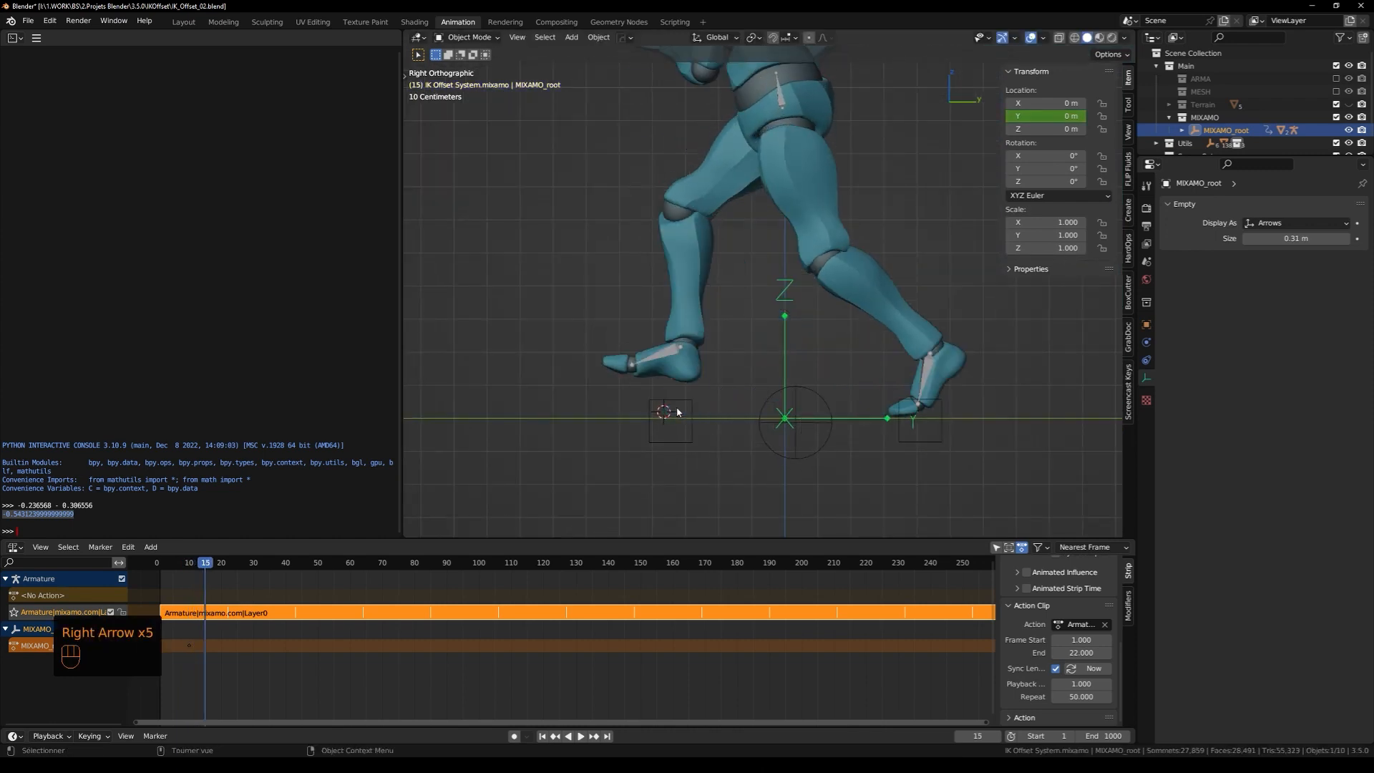
{"action": "key", "text": "Left"}
{"action": "scroll", "coordinate": [629, 408], "scroll_direction": "up", "scroll_amount": 5}
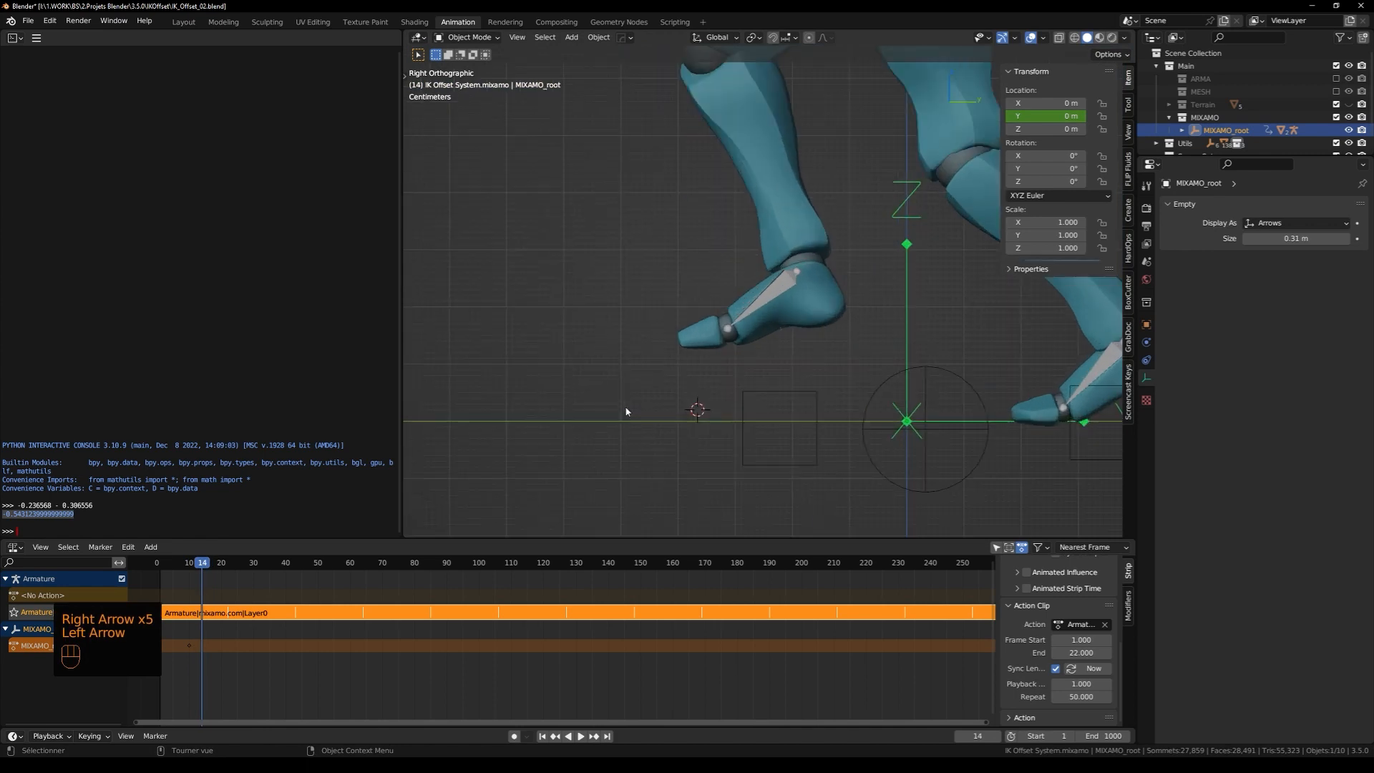
{"action": "key", "text": "g"}
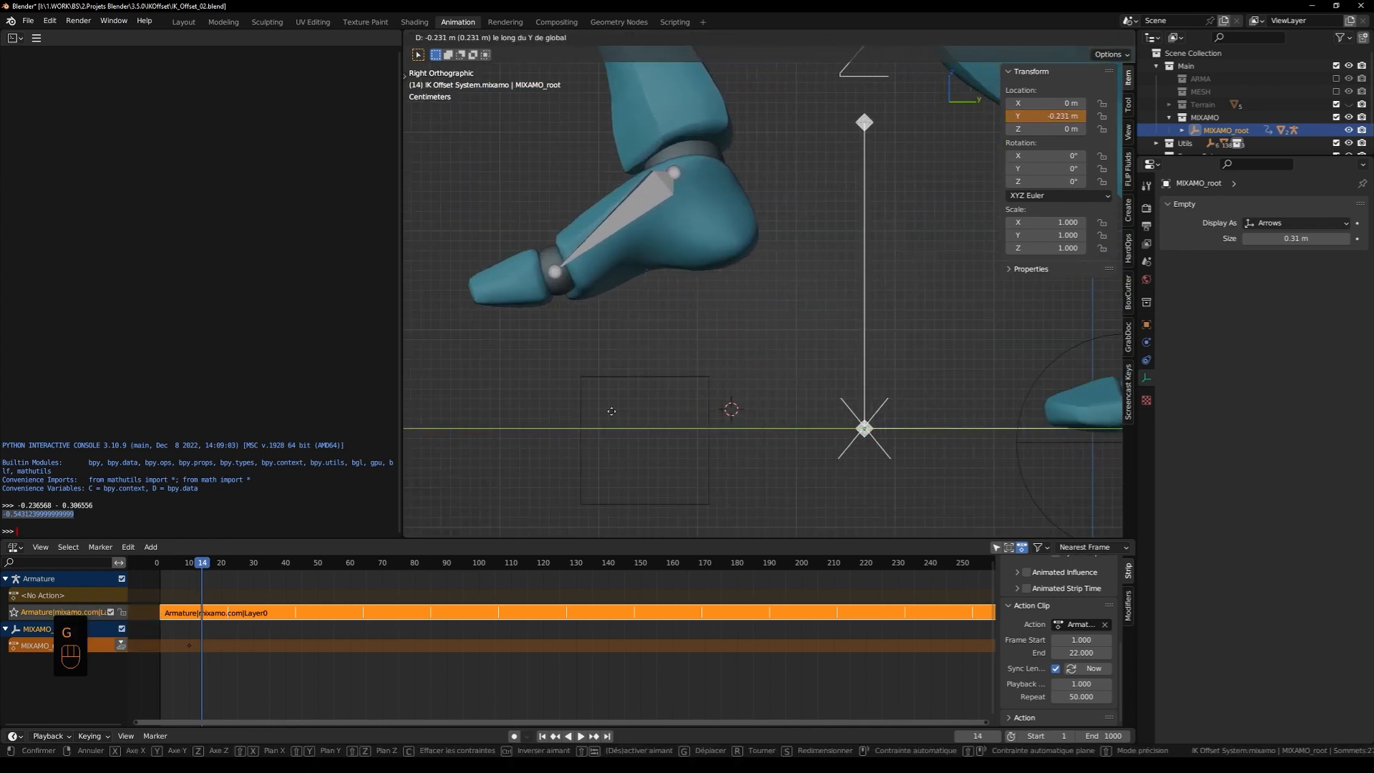
{"action": "left_click", "coordinate": [1055, 429]}
{"action": "scroll", "coordinate": [877, 409], "scroll_direction": "up", "scroll_amount": 6}
{"action": "middle_click_drag", "start_coordinate": [555, 416], "coordinate": [710, 385], "text": "shift"}
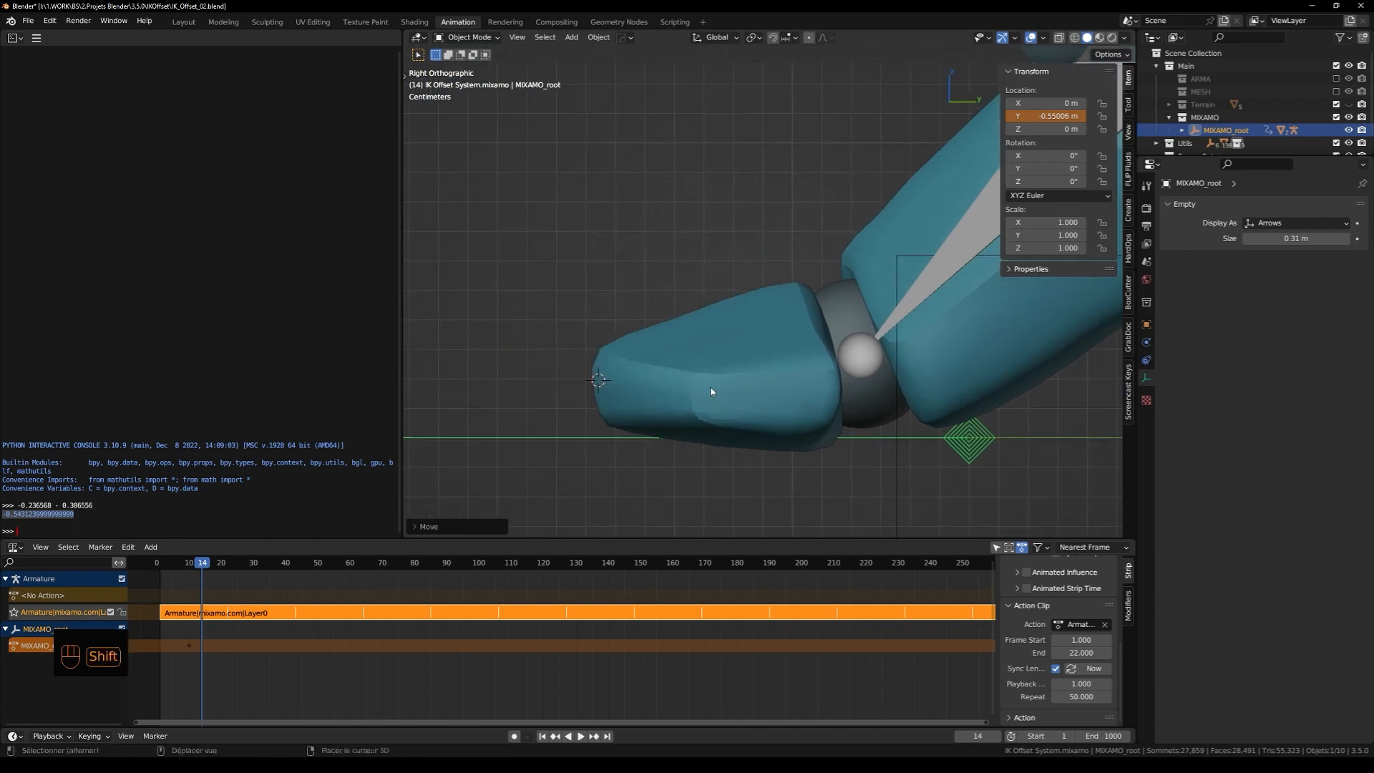
{"action": "key", "text": "g"}
{"action": "key", "text": "y"}
{"action": "left_click", "coordinate": [714, 387]}
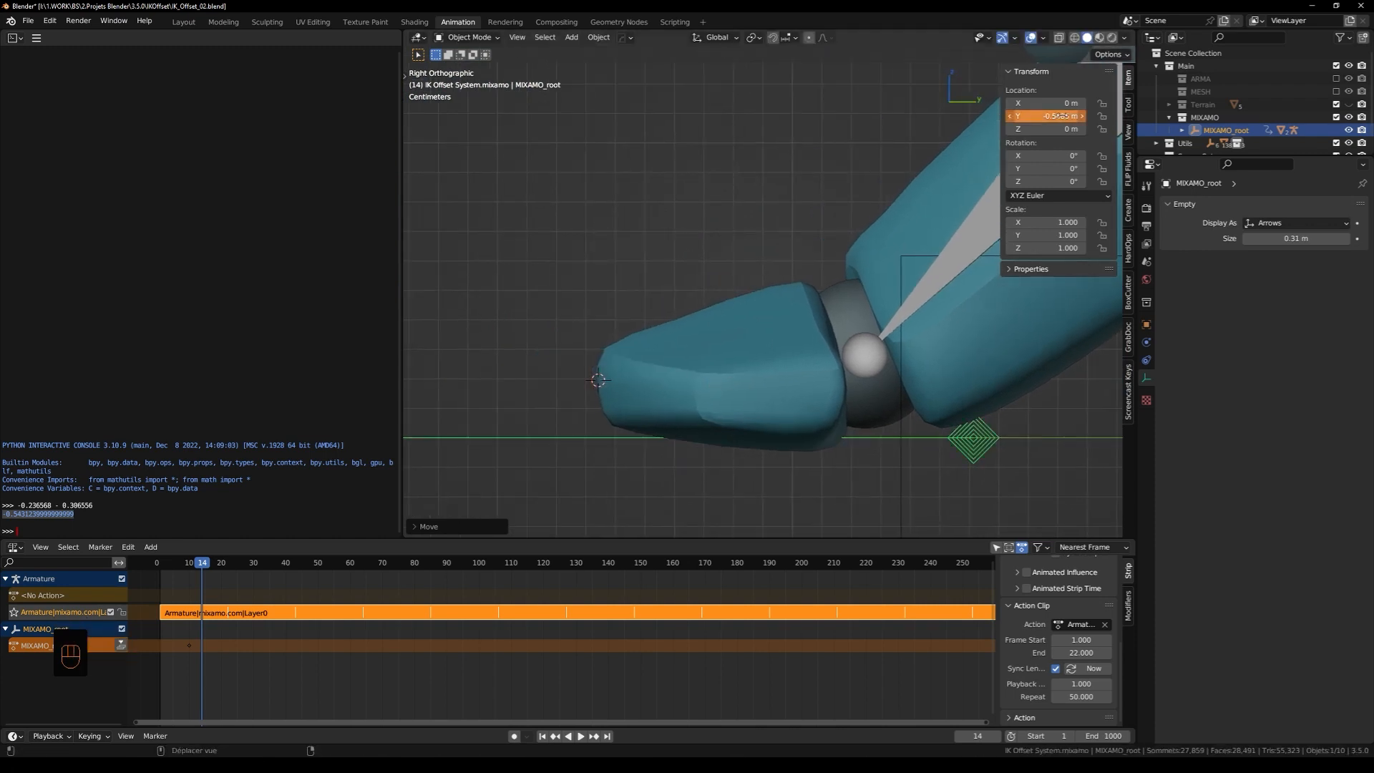
Insert a single keyframe on MIXAMO_root's Y location at frame 14
{"action": "right_click", "coordinate": [1060, 115]}
{"action": "left_click", "coordinate": [1060, 116]}
{"action": "scroll", "coordinate": [845, 346], "scroll_direction": "down", "scroll_amount": 3}
{"action": "right_click", "coordinate": [1045, 113]}
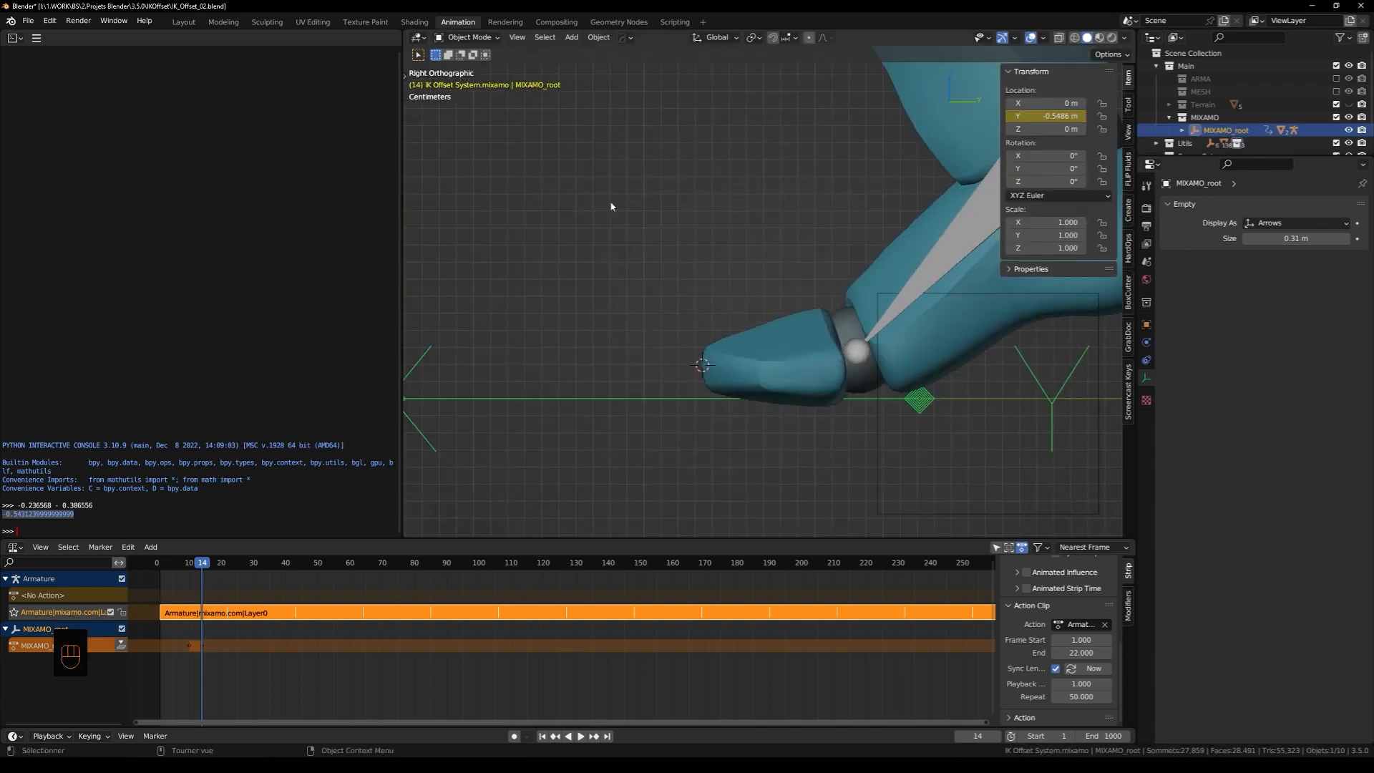
Open the root's action in the Action Editor and set linear extrapolation on its Y Location channel
{"action": "middle_click_drag", "start_coordinate": [720, 358], "coordinate": [763, 390]}
{"action": "scroll", "coordinate": [763, 390], "scroll_direction": "down", "scroll_amount": 8}
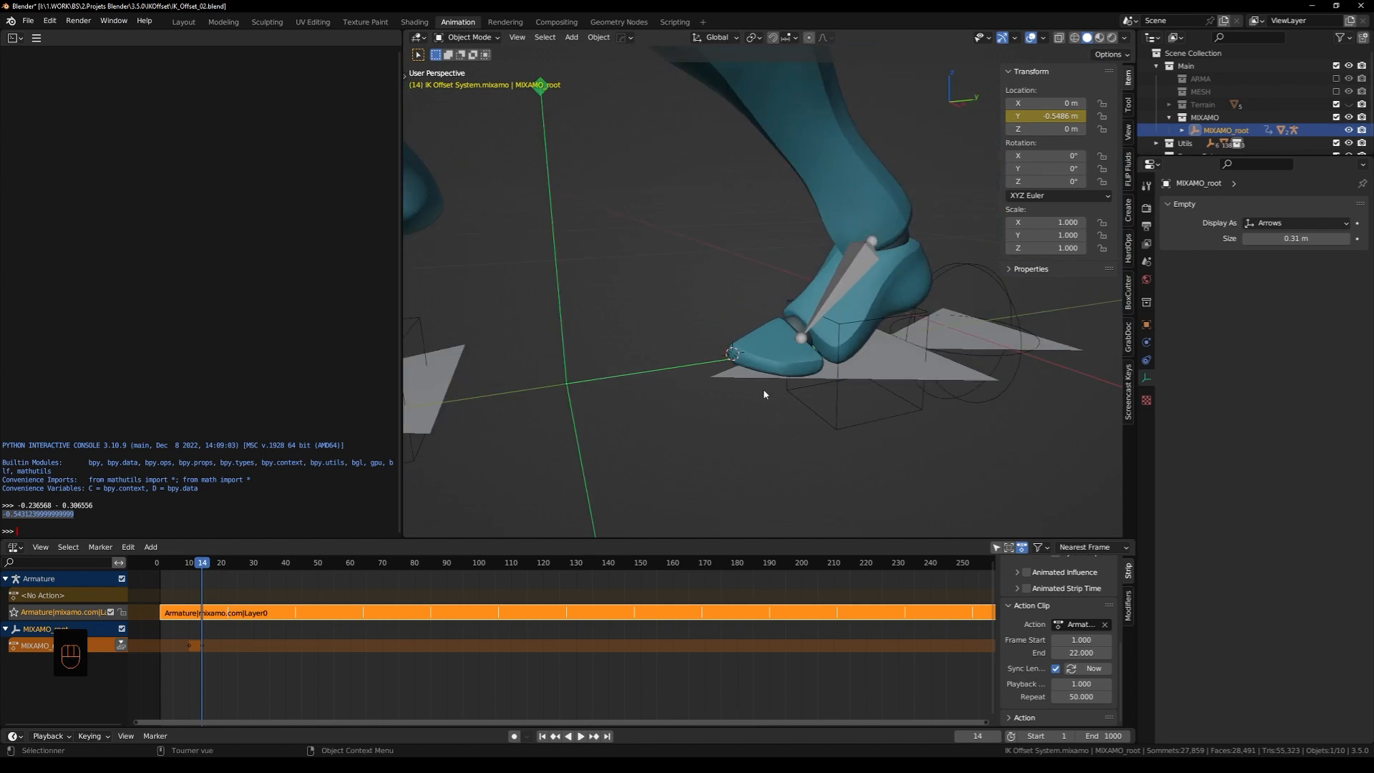
{"action": "left_click", "coordinate": [15, 548]}
{"action": "left_click", "coordinate": [178, 583]}
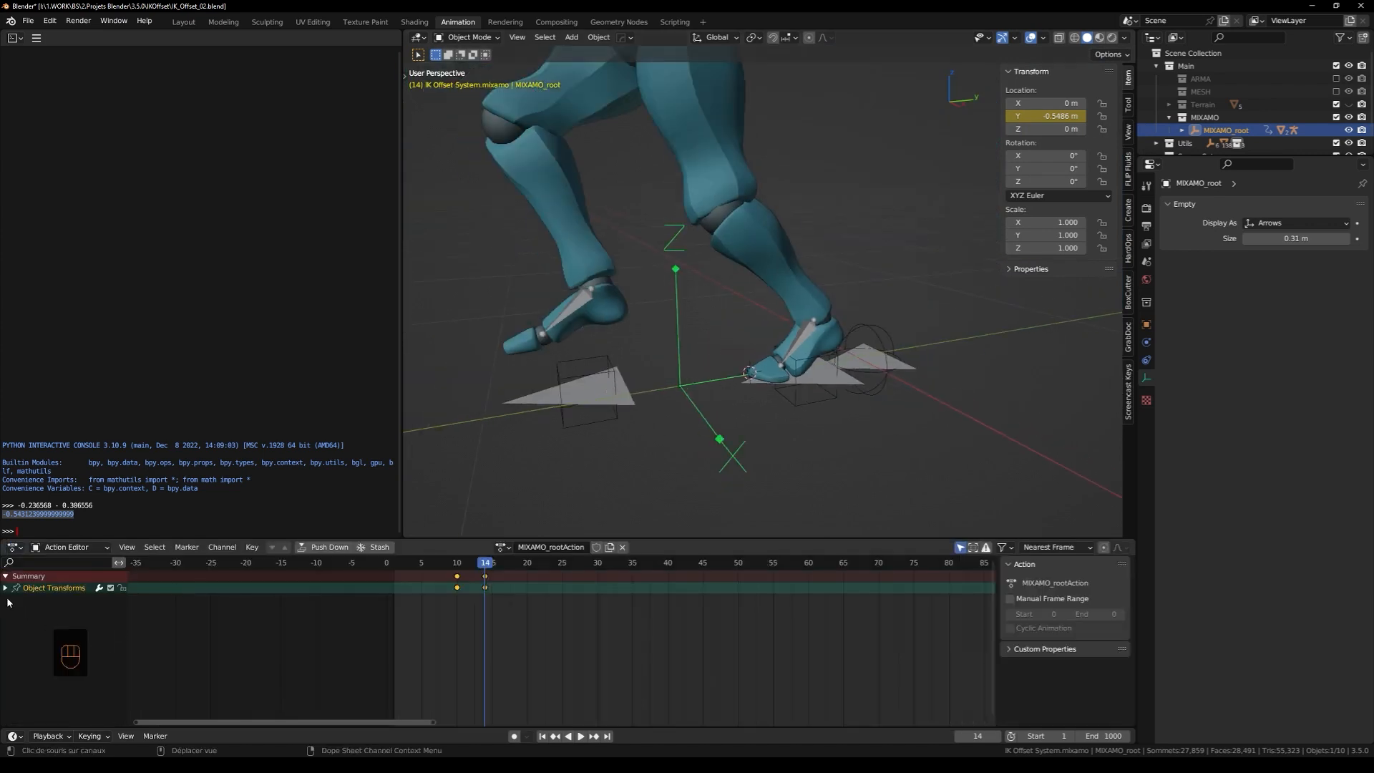
{"action": "left_click", "coordinate": [5, 588]}
{"action": "left_click", "coordinate": [42, 598]}
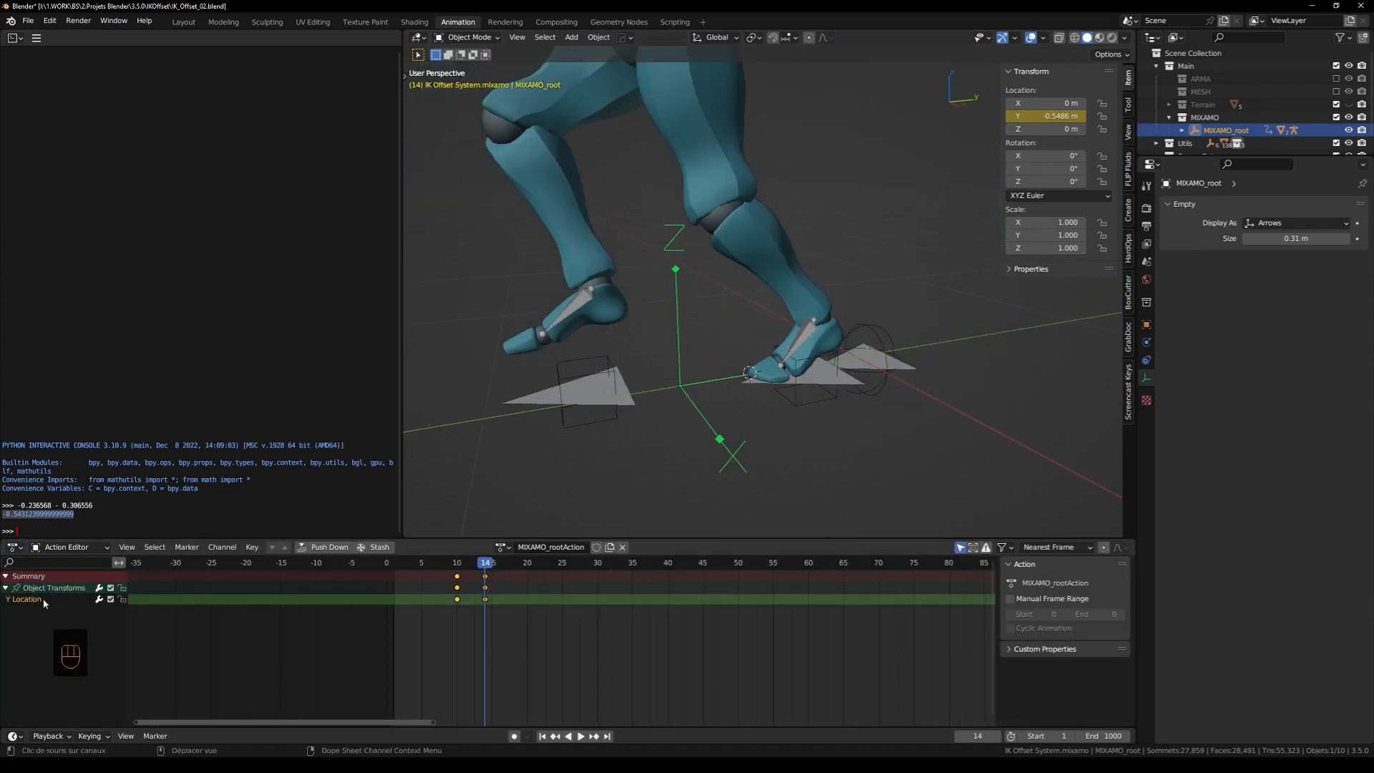
{"action": "key", "text": "shift+e"}
{"action": "left_click", "coordinate": [55, 599]}
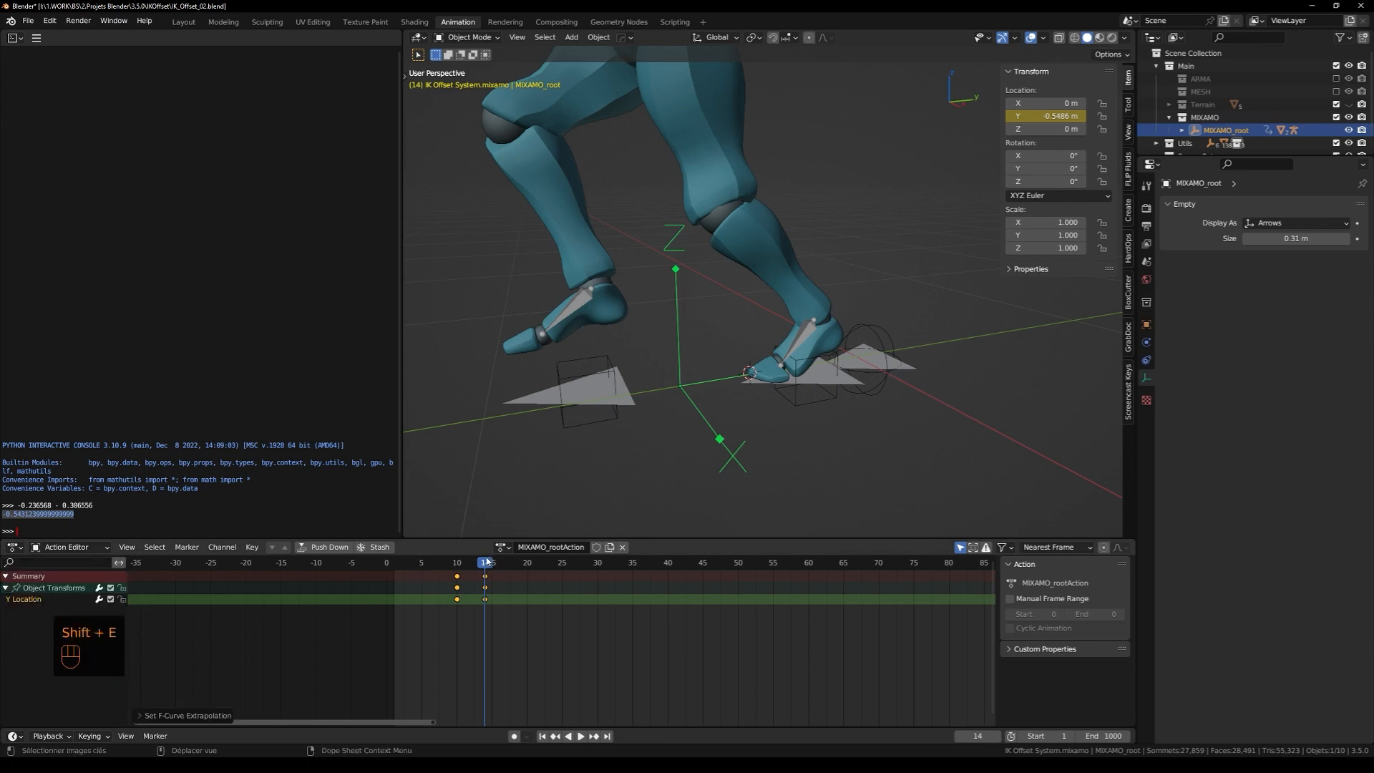
Shift both Y Location keyframes 9 frames earlier so the first sits on frame 1, and return the playhead to frame 1
{"action": "left_click_drag", "start_coordinate": [486, 559], "coordinate": [422, 535]}
{"action": "key", "text": "g"}
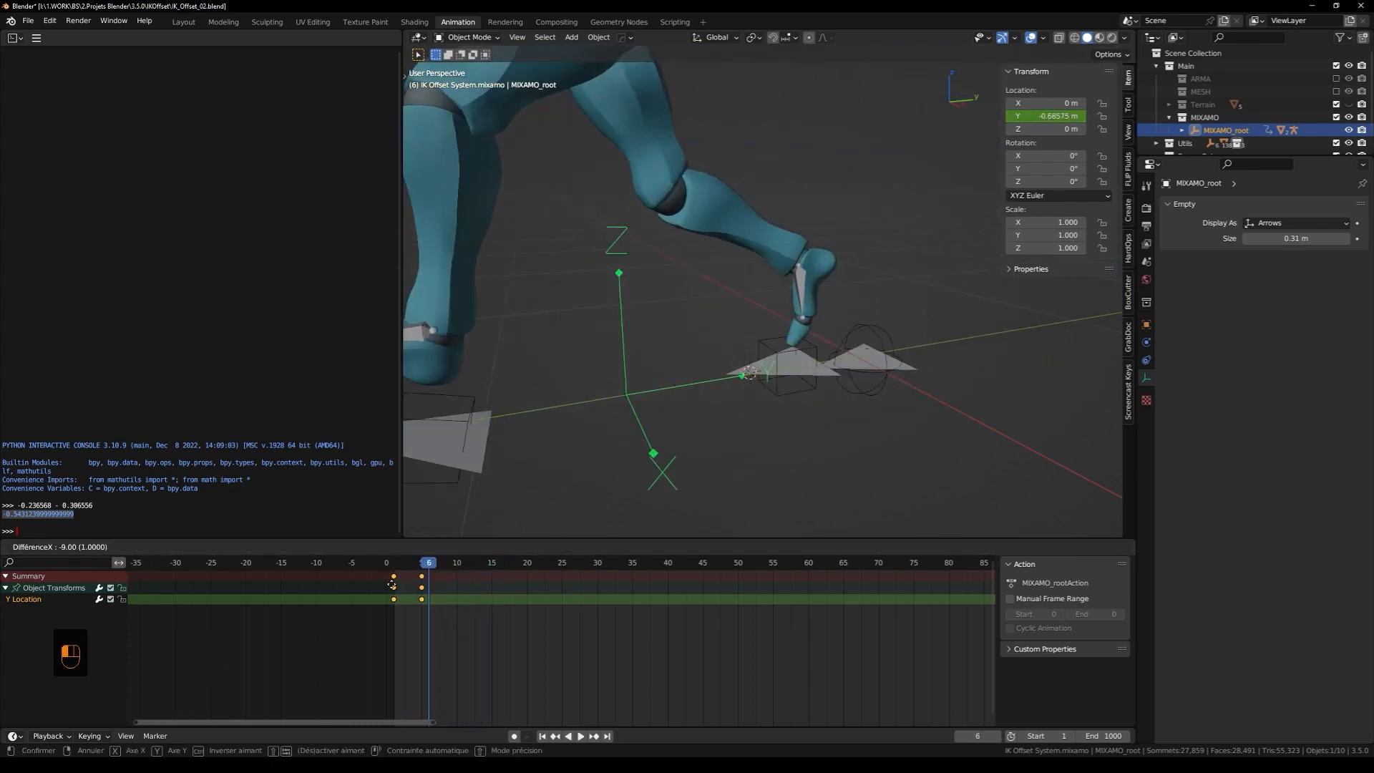
{"action": "left_click_drag", "start_coordinate": [391, 585], "coordinate": [395, 571]}
Return to the Layout workspace, hide MIXAMO_root and the IK Offset System.mixamo collection, and show the Terrain collection
{"action": "scroll", "coordinate": [772, 377], "scroll_direction": "down", "scroll_amount": 4}
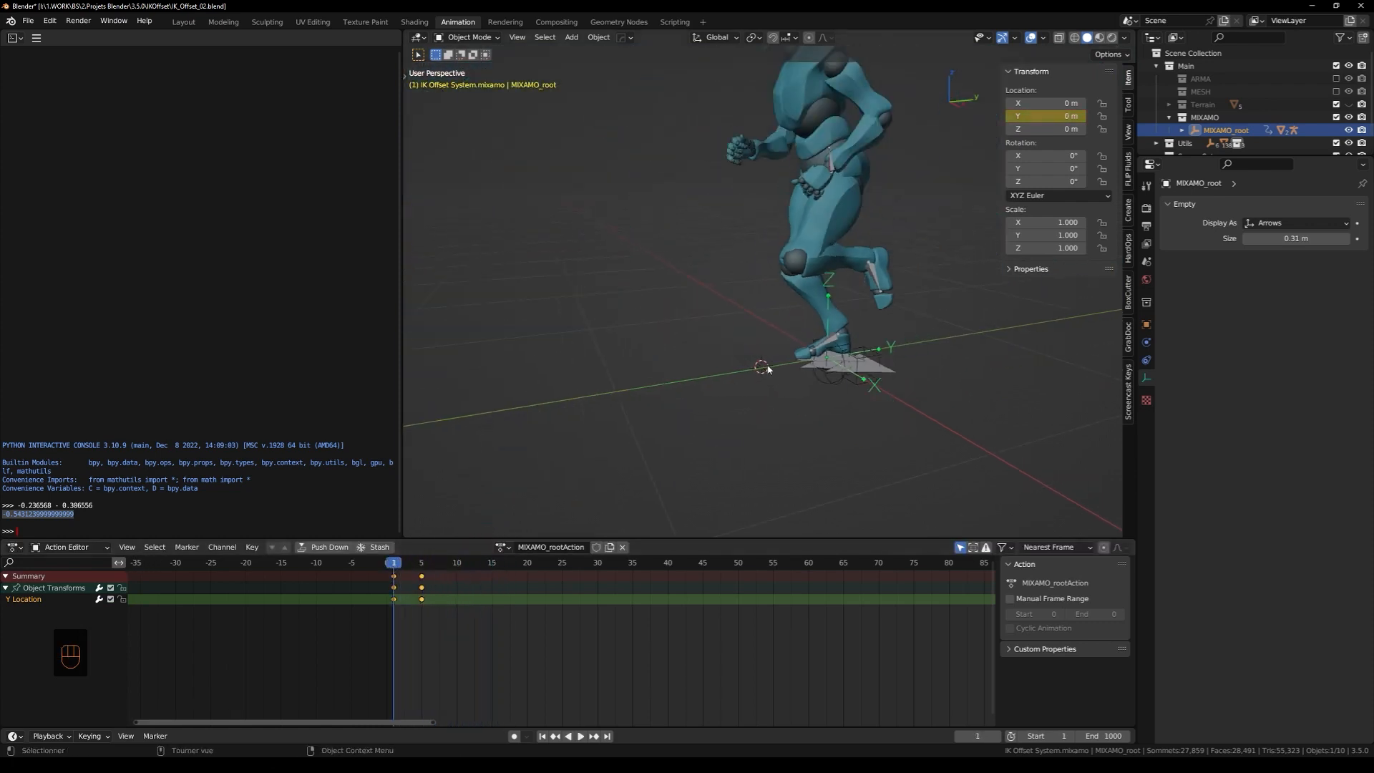
{"action": "middle_click_drag", "start_coordinate": [772, 377], "coordinate": [762, 400], "text": "shift"}
{"action": "scroll", "coordinate": [762, 401], "scroll_direction": "down", "scroll_amount": 3}
{"action": "middle_click_drag", "start_coordinate": [757, 328], "coordinate": [846, 344]}
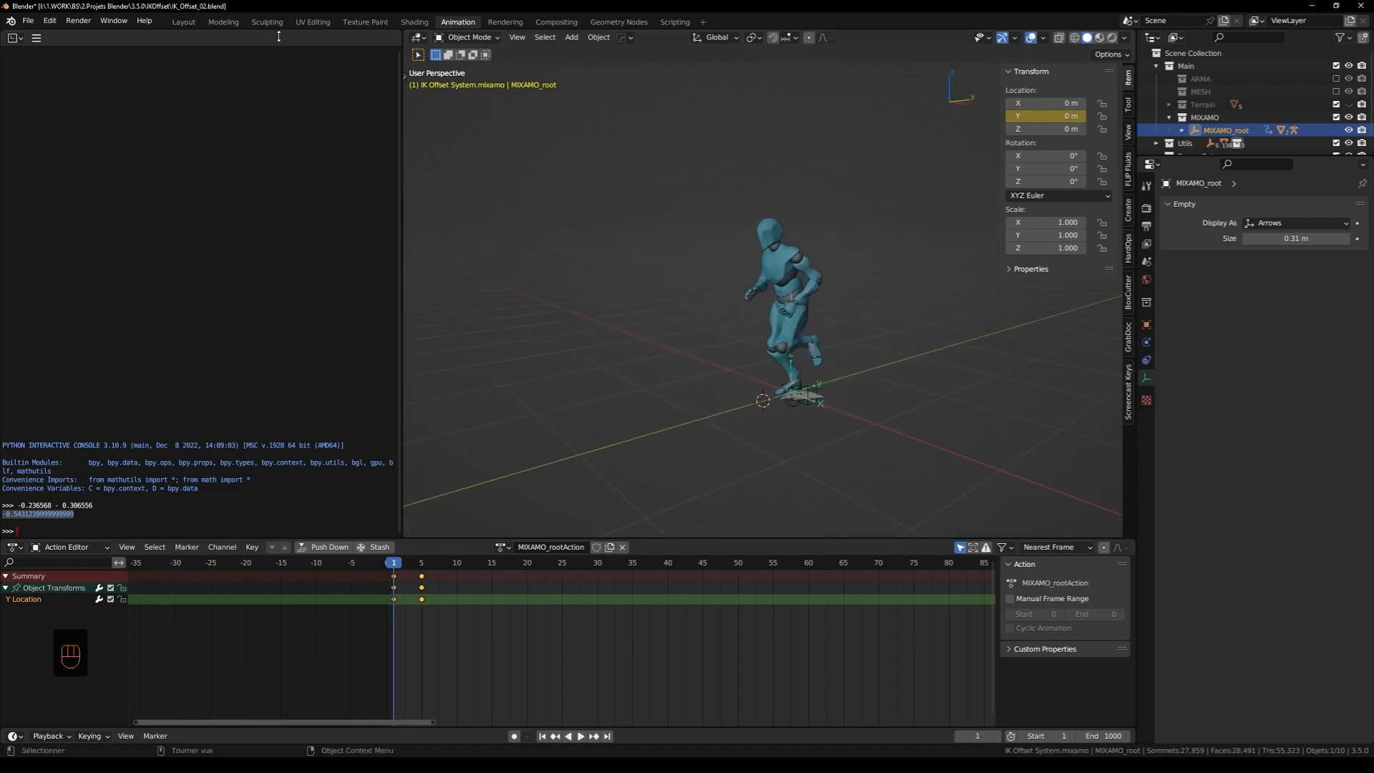
{"action": "left_click", "coordinate": [183, 22]}
{"action": "scroll", "coordinate": [565, 358], "scroll_direction": "down", "scroll_amount": 2}
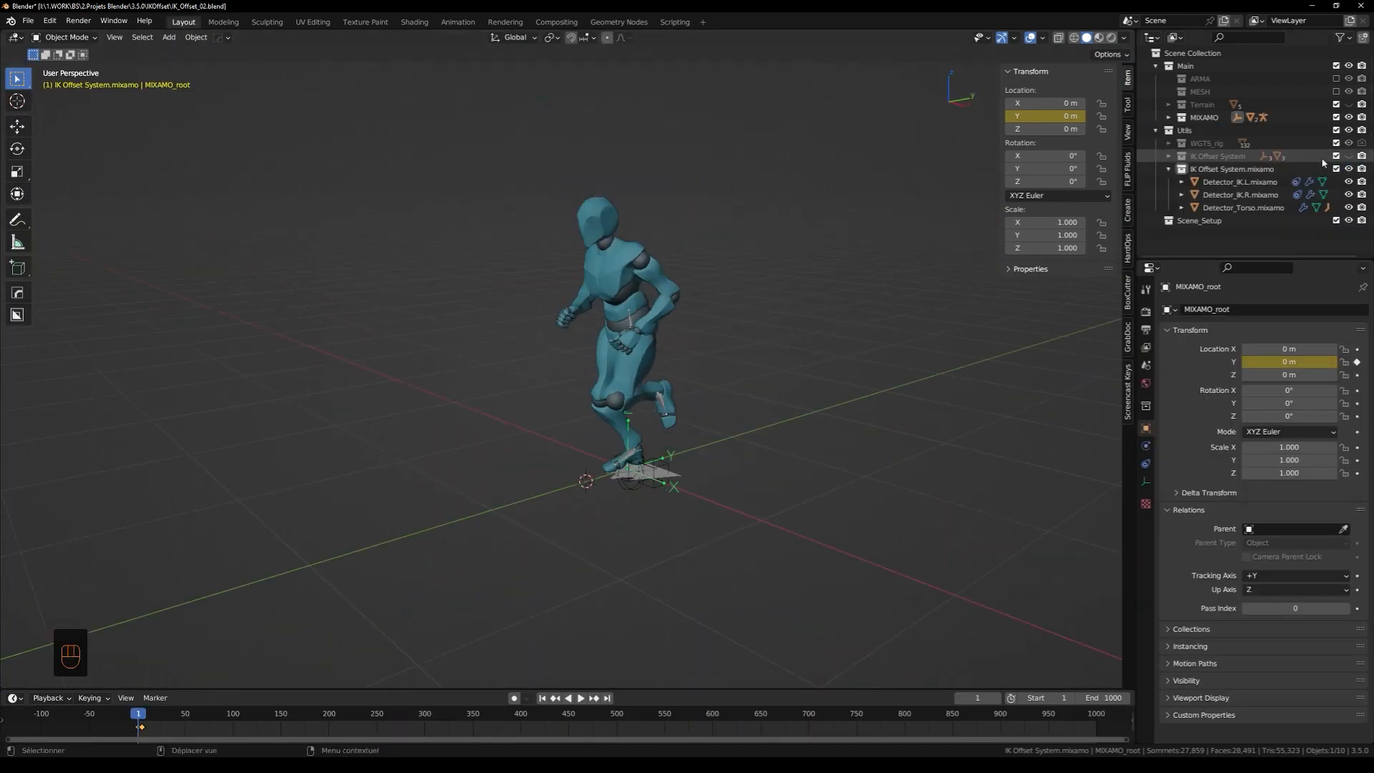
{"action": "left_click", "coordinate": [1182, 130]}
{"action": "left_click", "coordinate": [1182, 130]}
{"action": "key", "text": "h"}
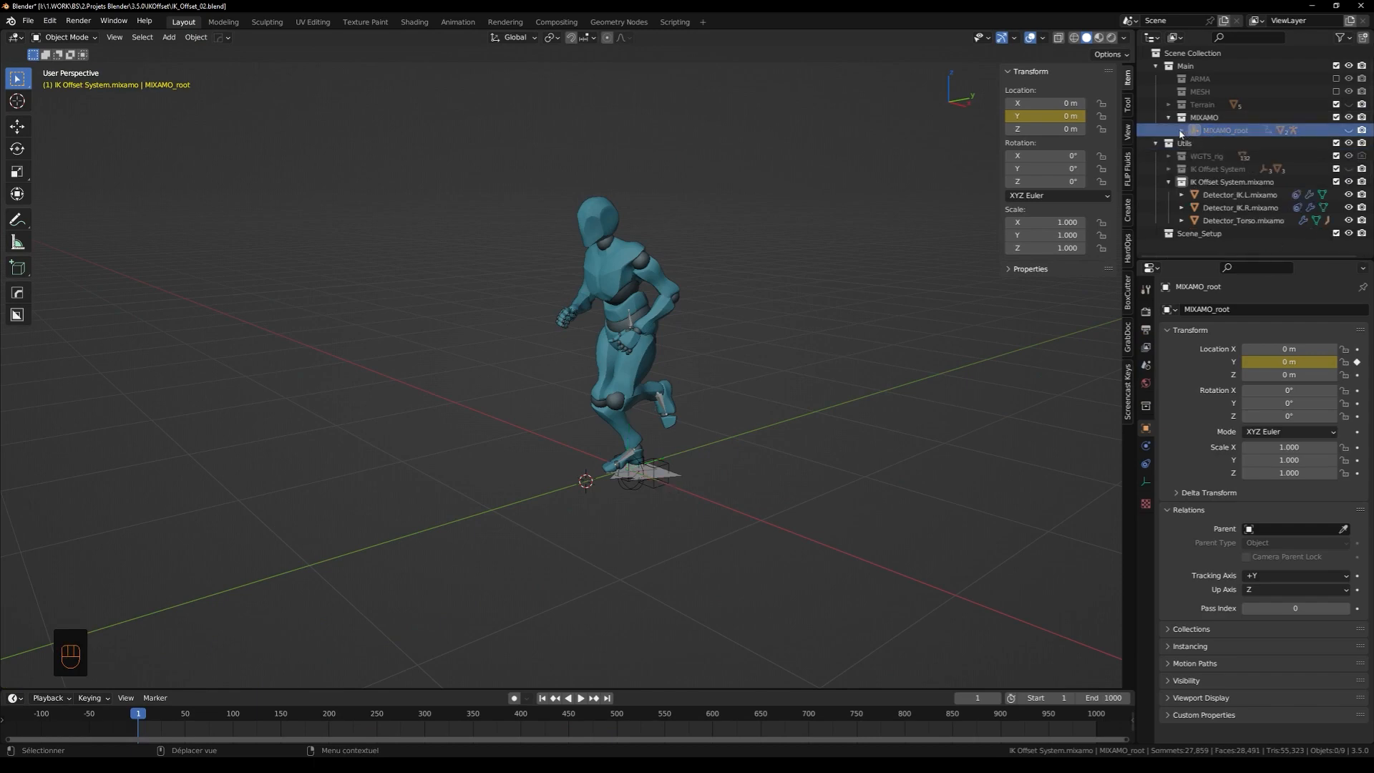
{"action": "left_click", "coordinate": [1349, 182]}
{"action": "left_click", "coordinate": [1348, 104]}
Play the character's run over the terrain briefly, and return to frame 1
{"action": "scroll", "coordinate": [608, 400], "scroll_direction": "down", "scroll_amount": 6}
{"action": "middle_click_drag", "start_coordinate": [547, 415], "coordinate": [802, 432], "text": "shift"}
{"action": "key", "text": "space"}
{"action": "key", "text": "space"}
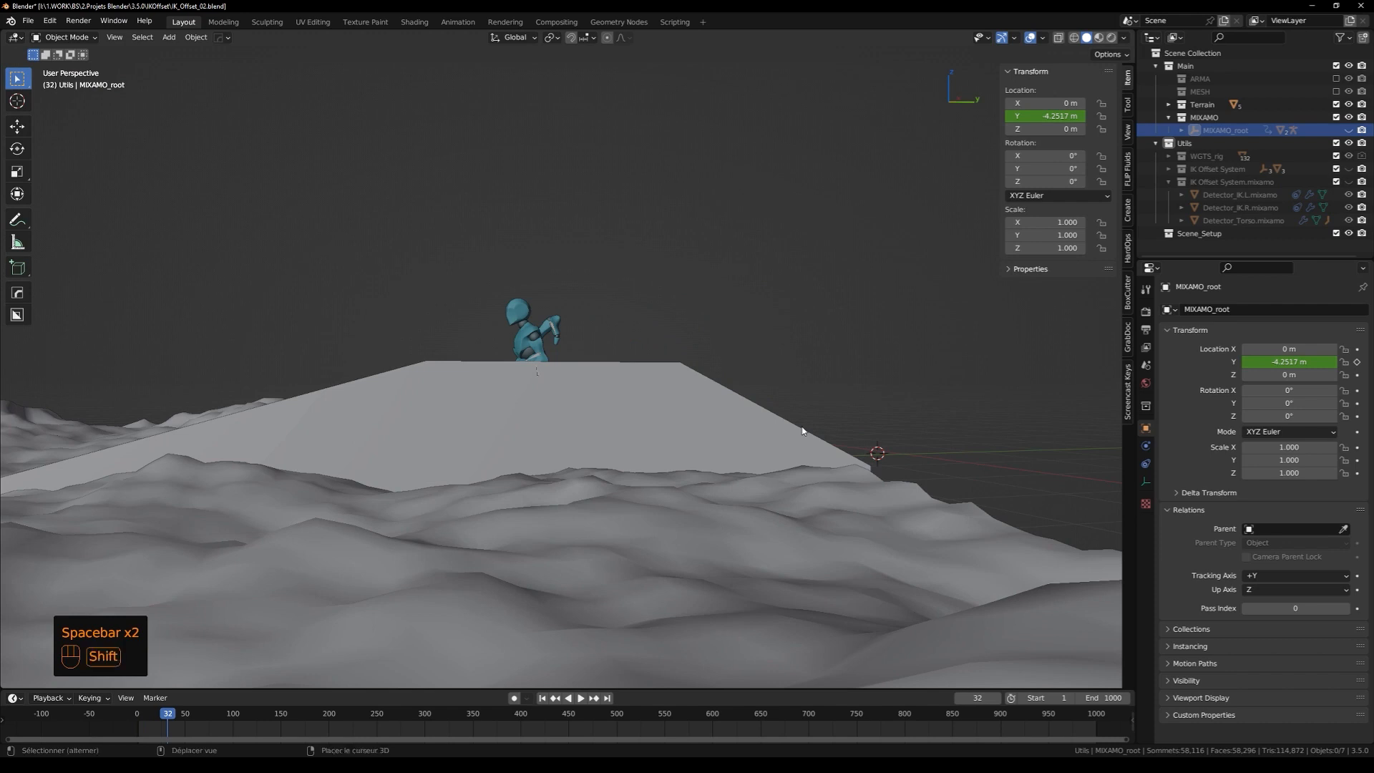
{"action": "key", "text": "shift+Left"}
Select the Armature, step one frame forward and back to refresh it, and enter Pose Mode
{"action": "middle_click_drag", "start_coordinate": [905, 384], "coordinate": [811, 387]}
{"action": "left_click", "coordinate": [893, 367]}
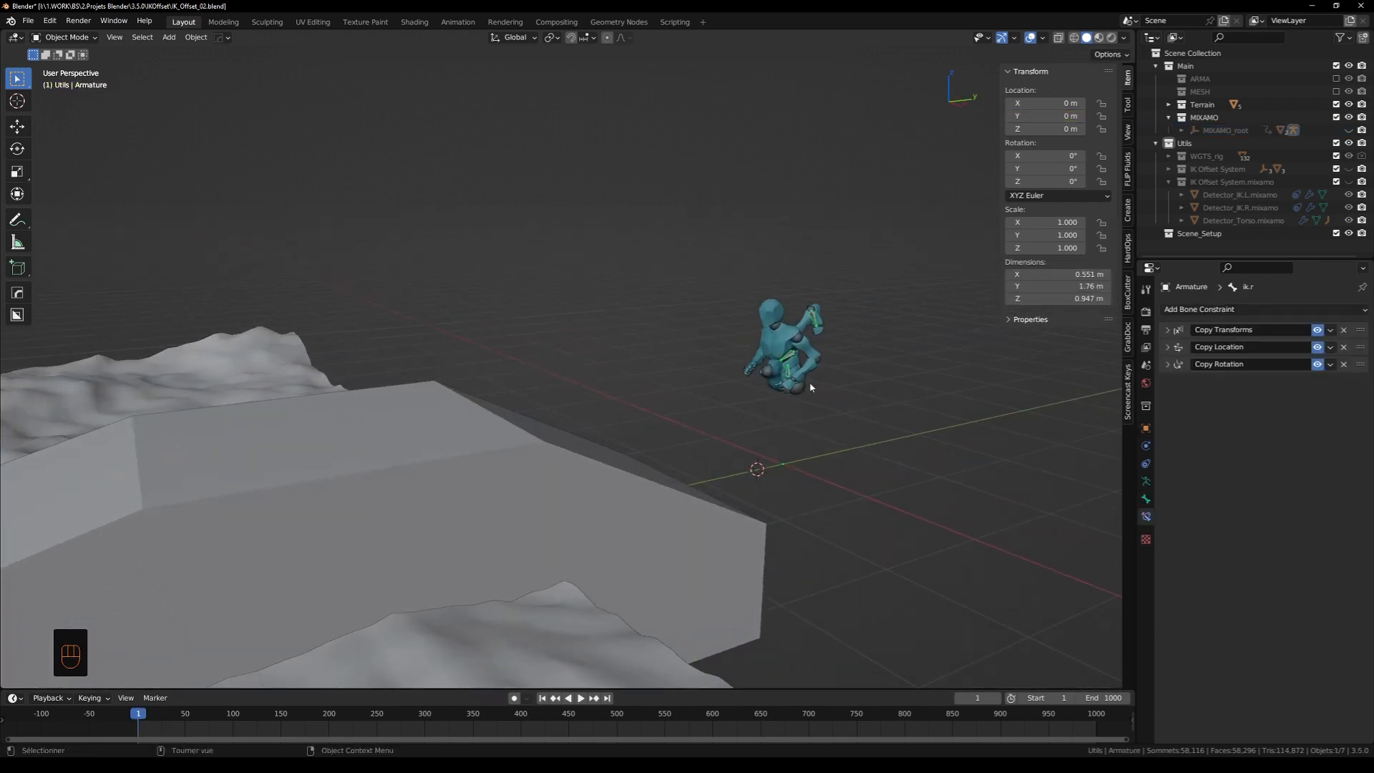
{"action": "key", "text": "Right"}
{"action": "key", "text": "Left"}
{"action": "key", "text": "Tab"}
{"action": "scroll", "coordinate": [772, 376], "scroll_direction": "up", "scroll_amount": 5}
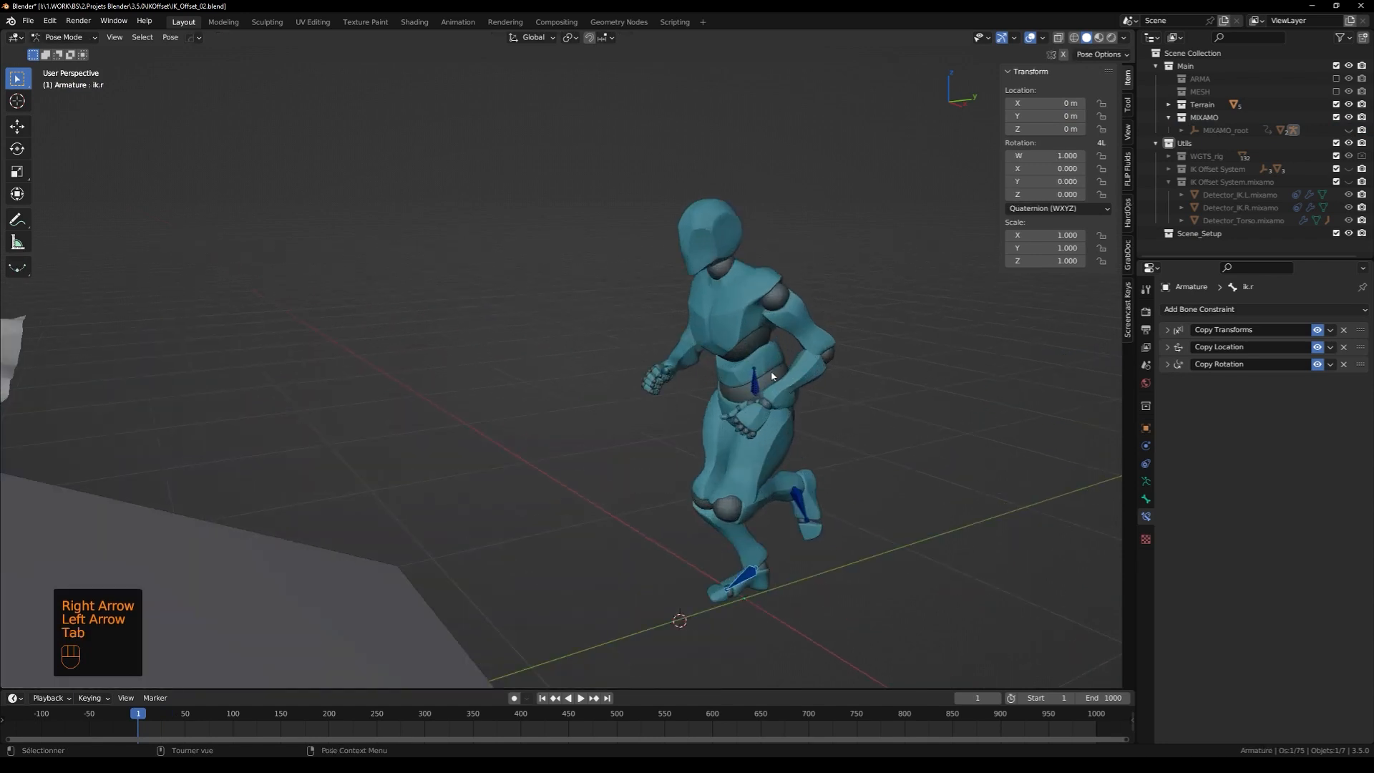
Add a Copy Location constraint to the torso bone with Effector_Torso.mixamo as its target
{"action": "left_click", "coordinate": [753, 382]}
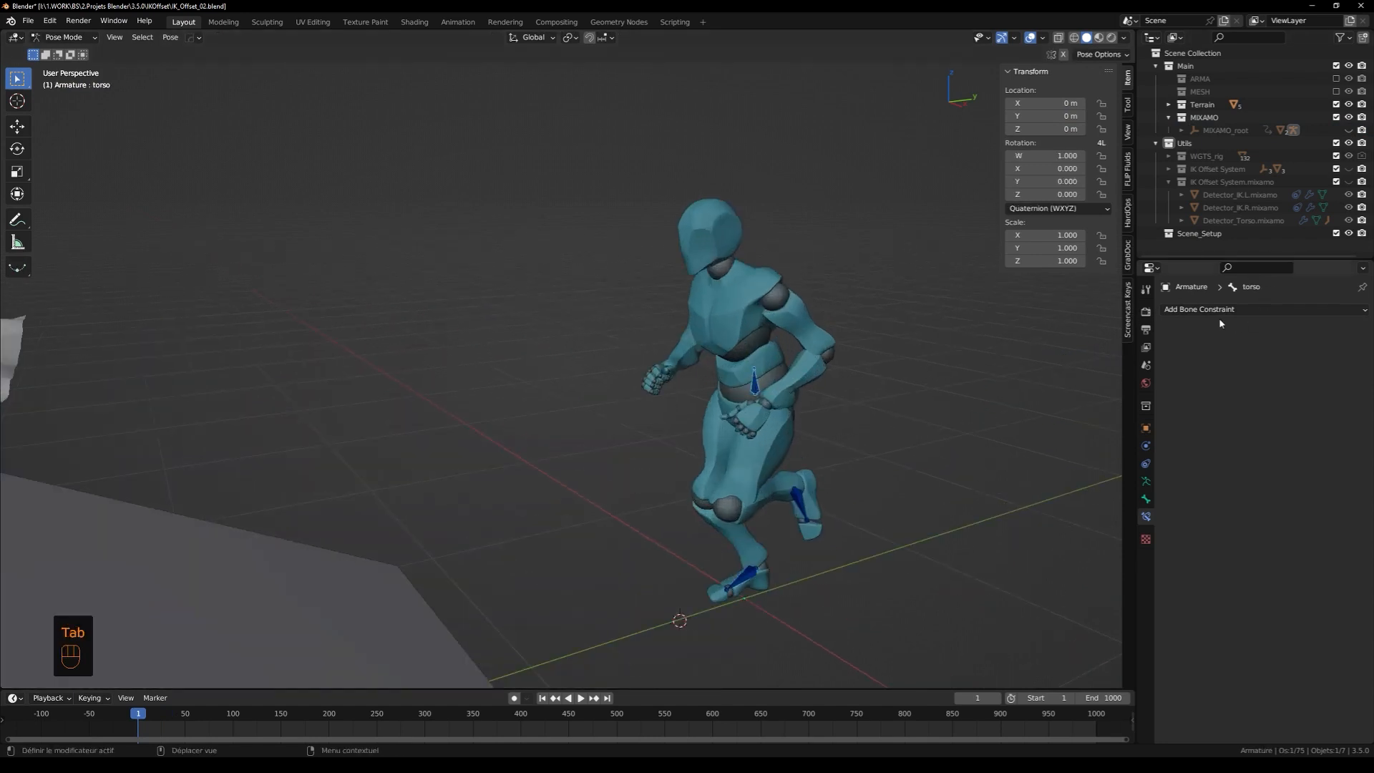
{"action": "left_click", "coordinate": [1240, 309]}
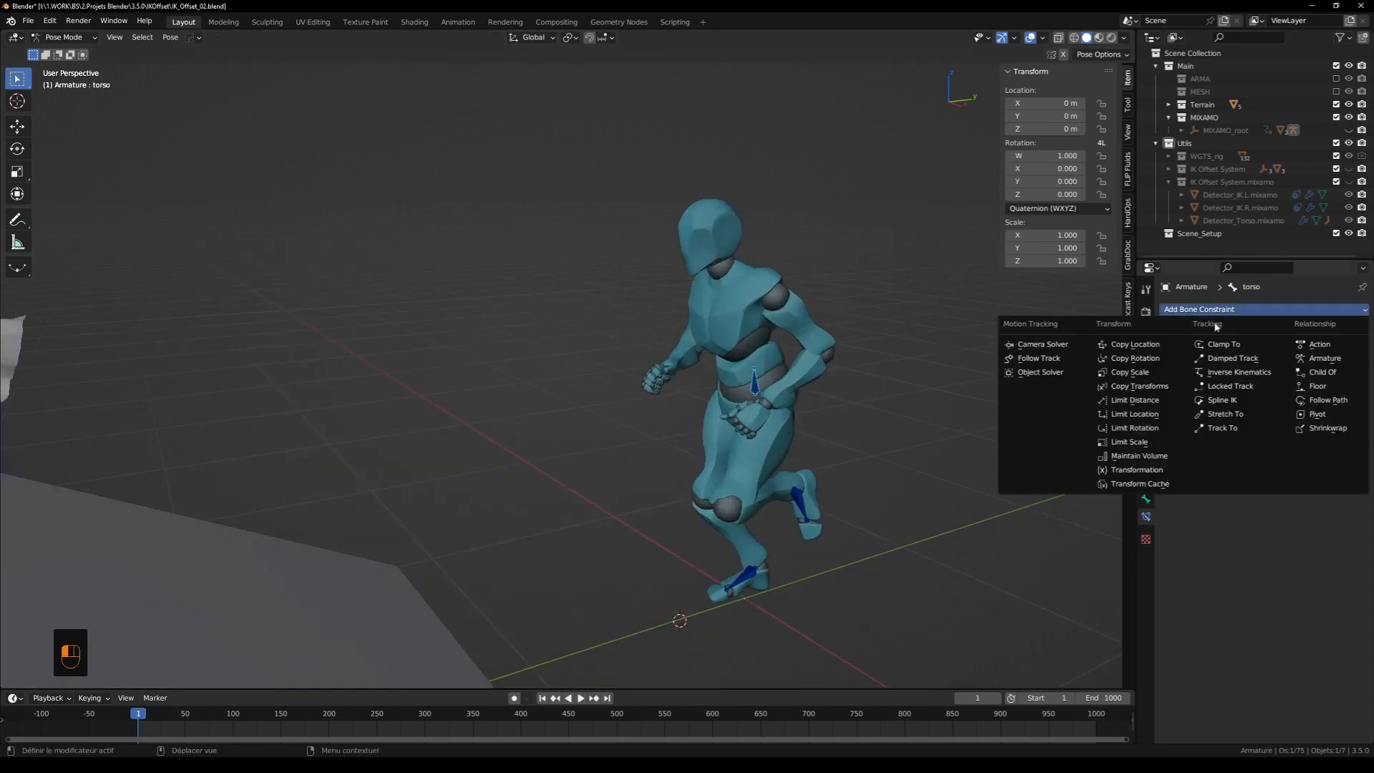
{"action": "left_click", "coordinate": [1141, 348]}
{"action": "left_click", "coordinate": [1292, 350]}
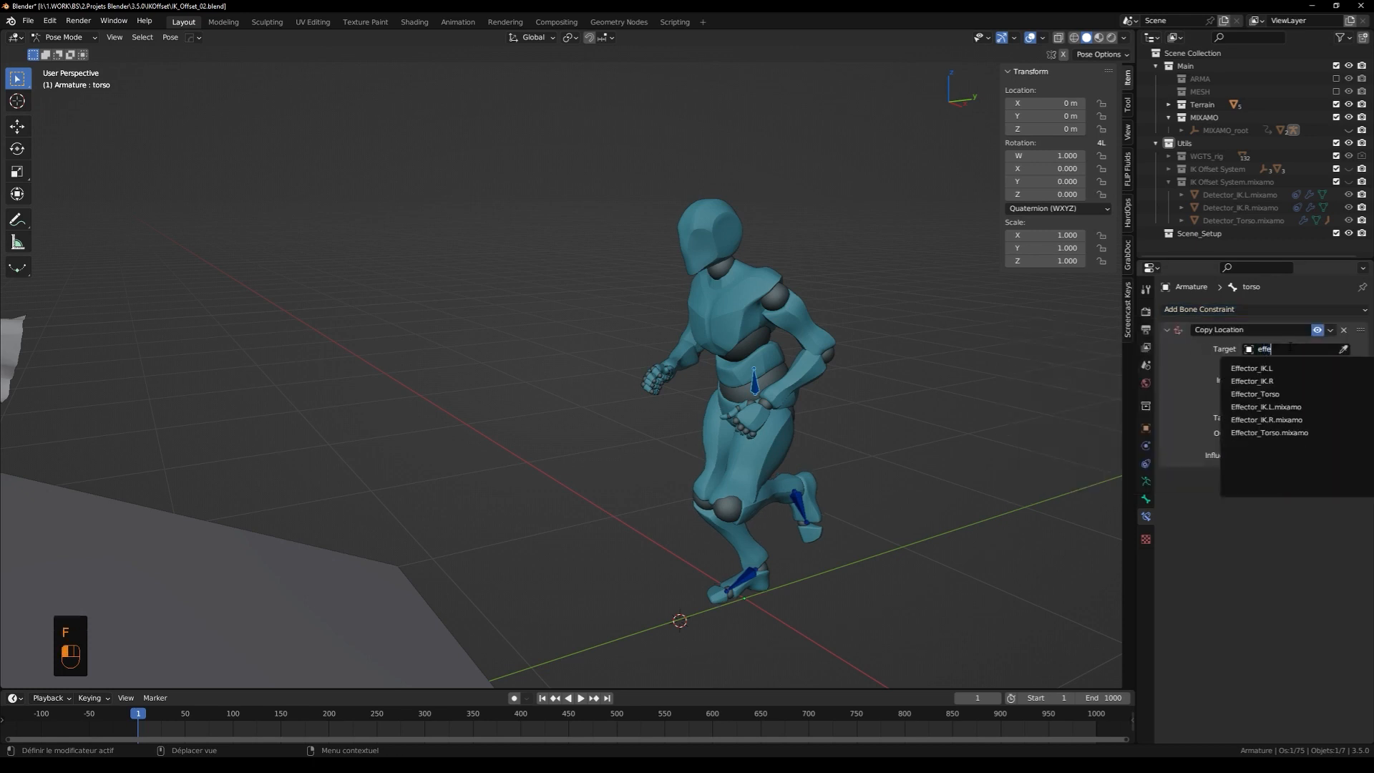
{"action": "left_click", "coordinate": [1268, 432]}
Limit the torso's Copy Location constraint to the Z axis and enable Offset
{"action": "left_click", "coordinate": [1289, 367]}
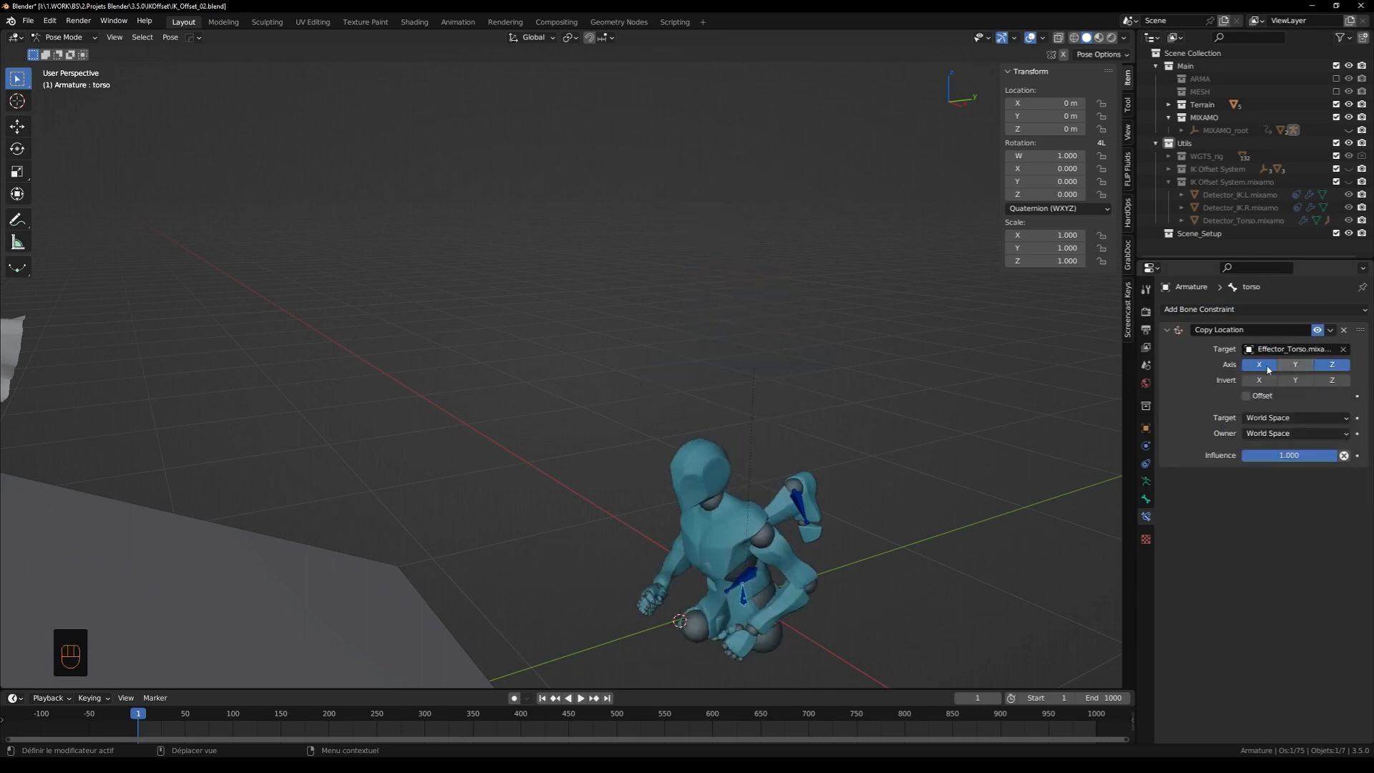
{"action": "left_click", "coordinate": [1246, 396]}
{"action": "middle_click_drag", "start_coordinate": [955, 423], "coordinate": [955, 419]}
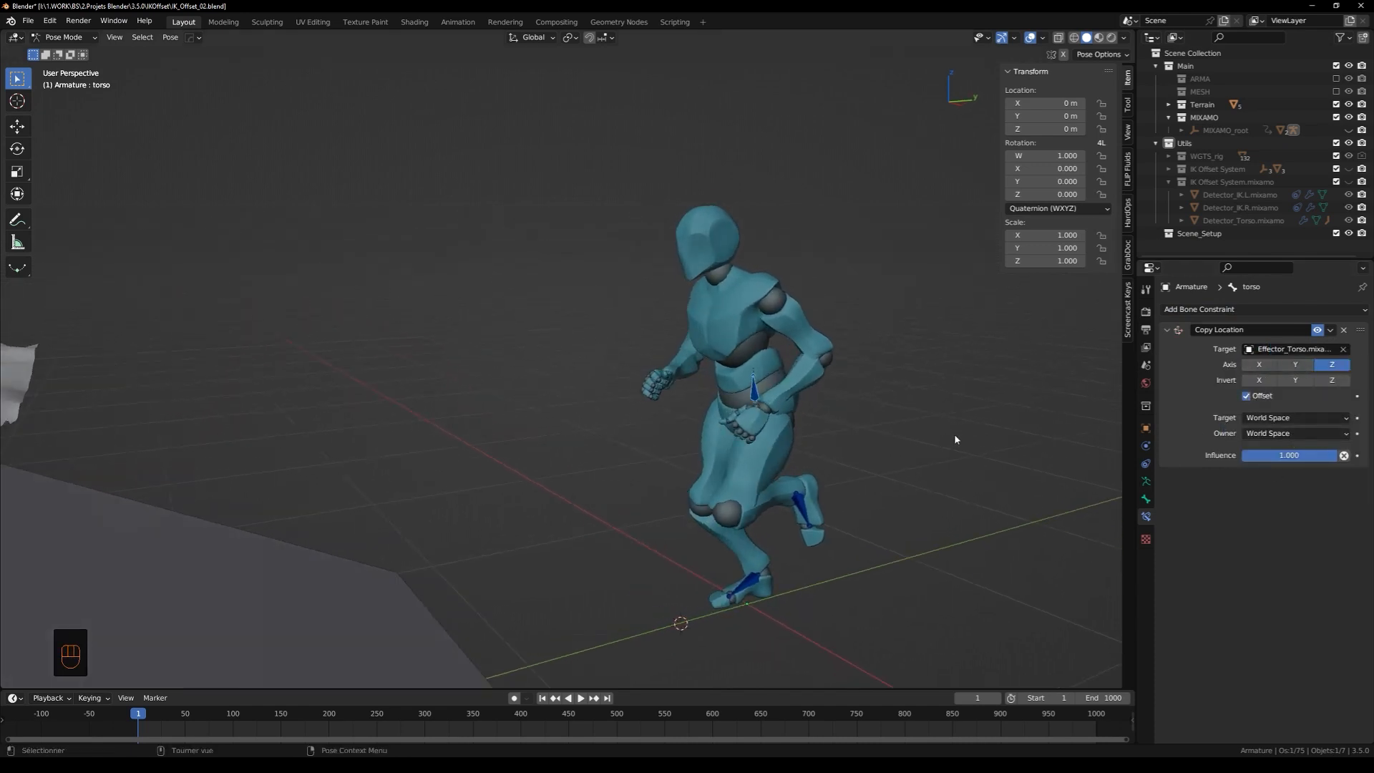
Return to Object Mode and play the run from frame 1, following the character over the ramp, rocky ground and dome
{"action": "key", "text": "Tab"}
{"action": "scroll", "coordinate": [707, 420], "scroll_direction": "down", "scroll_amount": 2}
{"action": "key", "text": "space"}
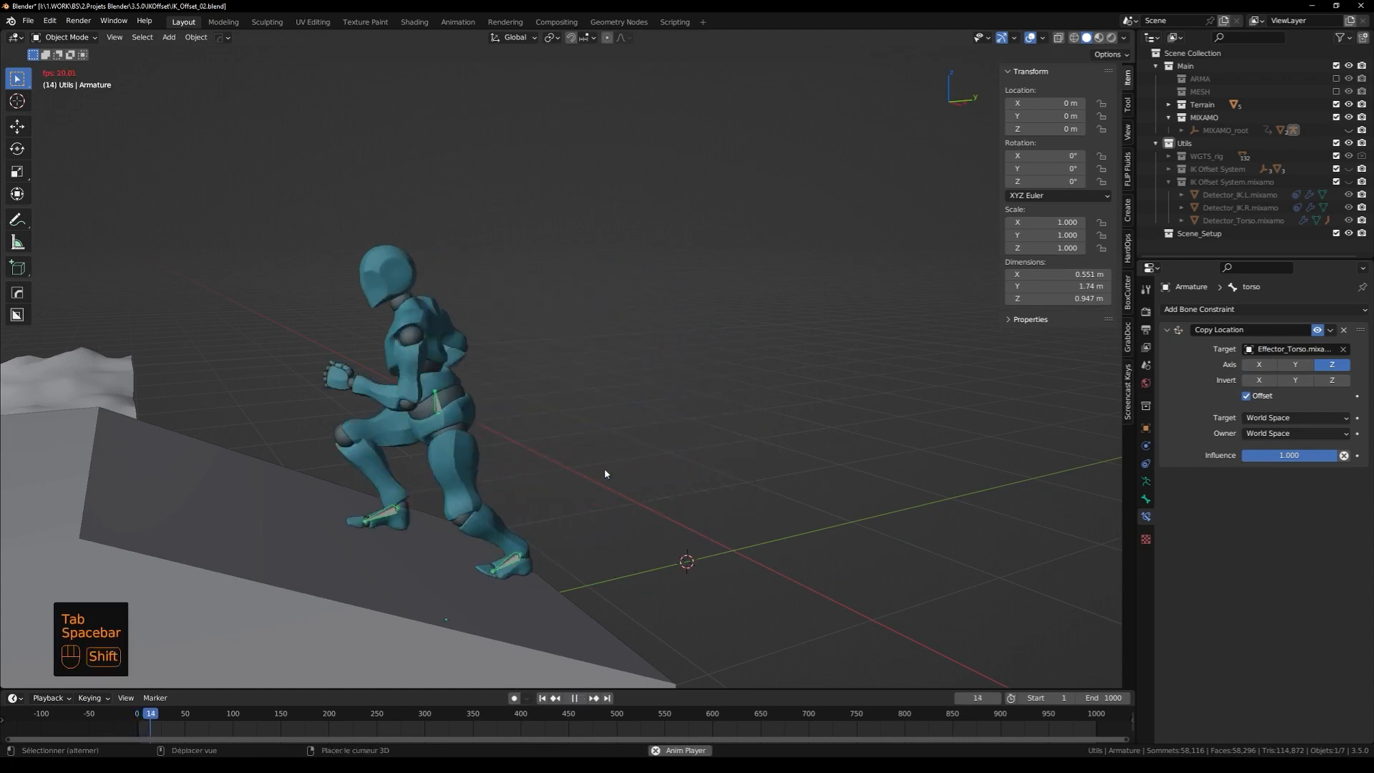
{"action": "middle_click_drag", "start_coordinate": [604, 470], "coordinate": [878, 374], "text": "shift"}
{"action": "scroll", "coordinate": [801, 410], "scroll_direction": "down", "scroll_amount": 6}
{"action": "middle_click_drag", "start_coordinate": [522, 468], "coordinate": [724, 417], "text": "shift"}
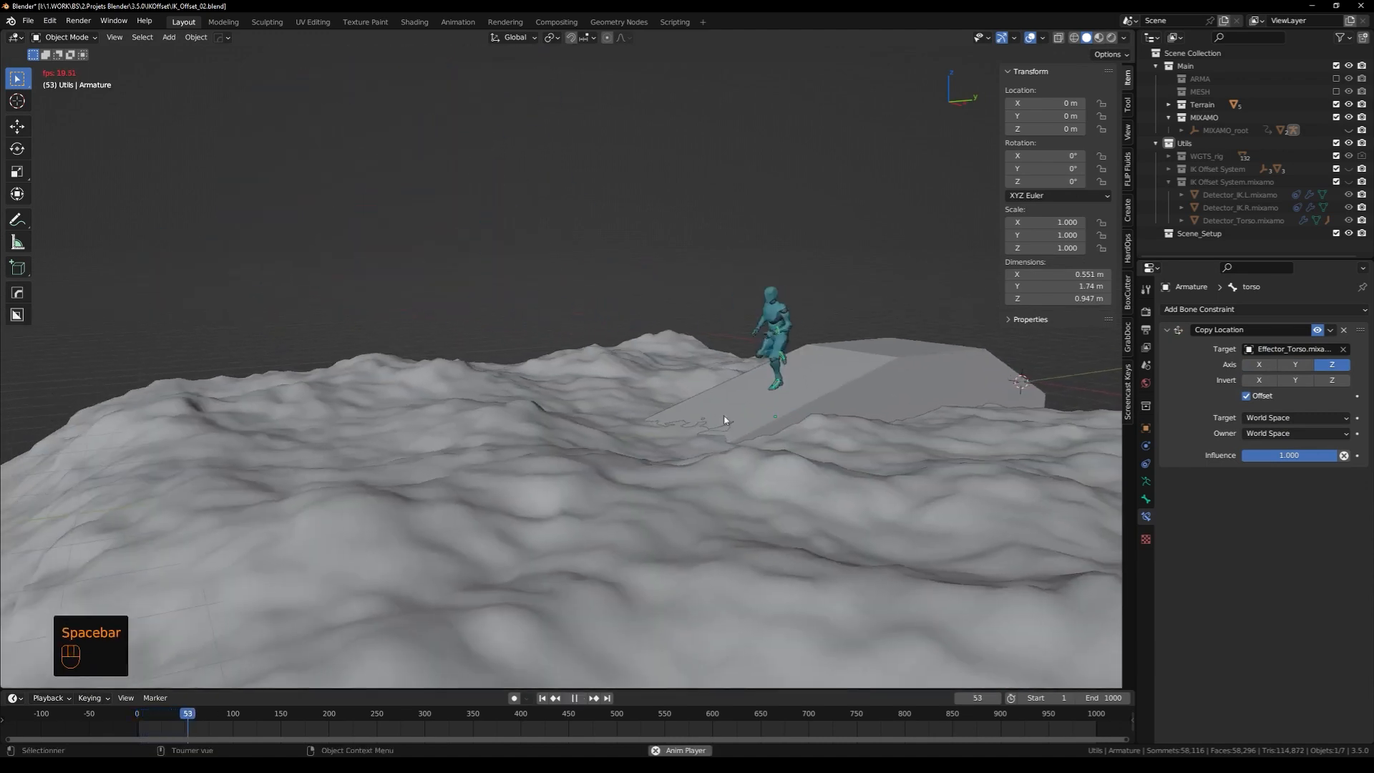
{"action": "middle_click_drag", "start_coordinate": [527, 442], "coordinate": [560, 431]}
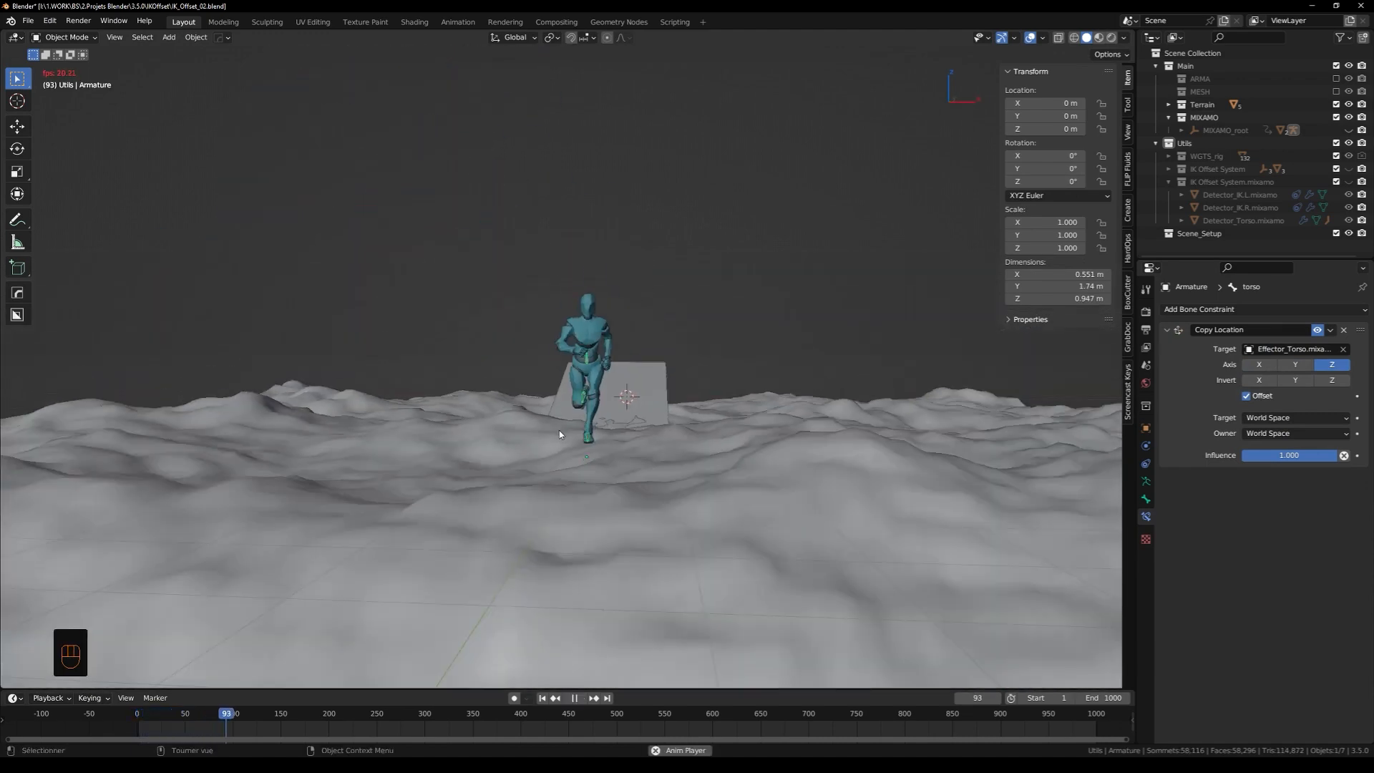
{"action": "scroll", "coordinate": [561, 432], "scroll_direction": "down", "scroll_amount": 2}
{"action": "middle_click_drag", "start_coordinate": [610, 469], "coordinate": [630, 445]}
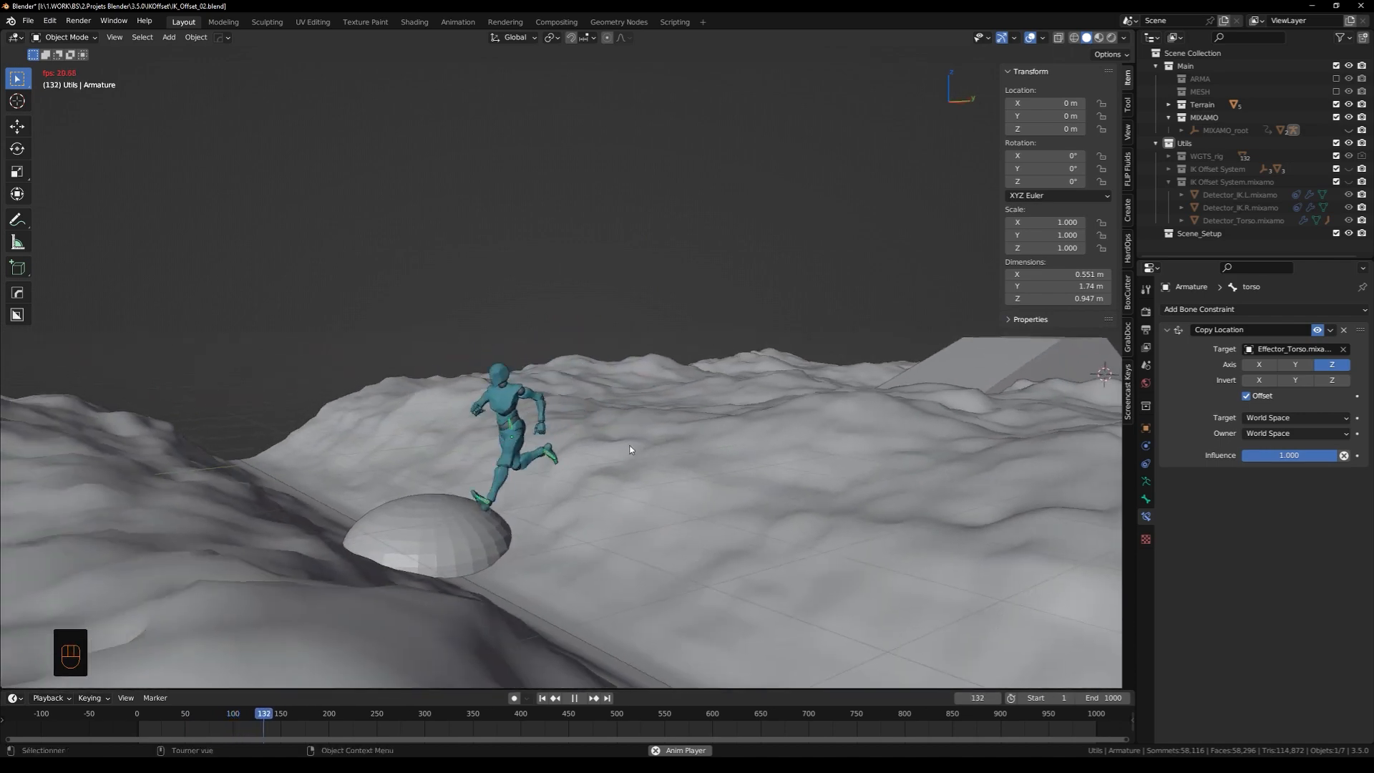
{"action": "key", "text": "space"}
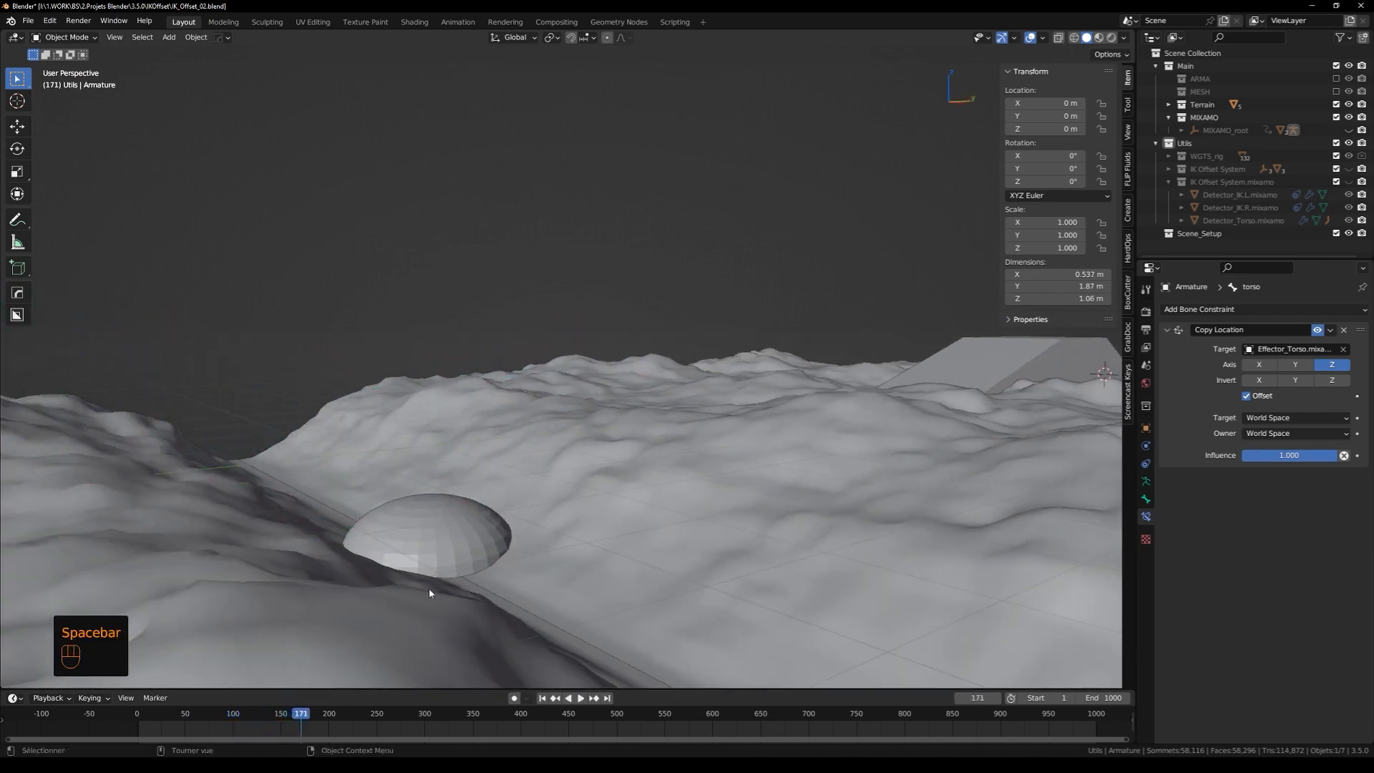
Go to frame 153 and show only the armature's first lower-row layer, which holds the leg and pole bones
{"action": "mouse_move", "coordinate": [285, 719]}
{"action": "left_mouse_down"}
{"action": "mouse_move", "coordinate": [252, 718]}
{"action": "mouse_move", "coordinate": [284, 718]}
{"action": "left_mouse_up"}
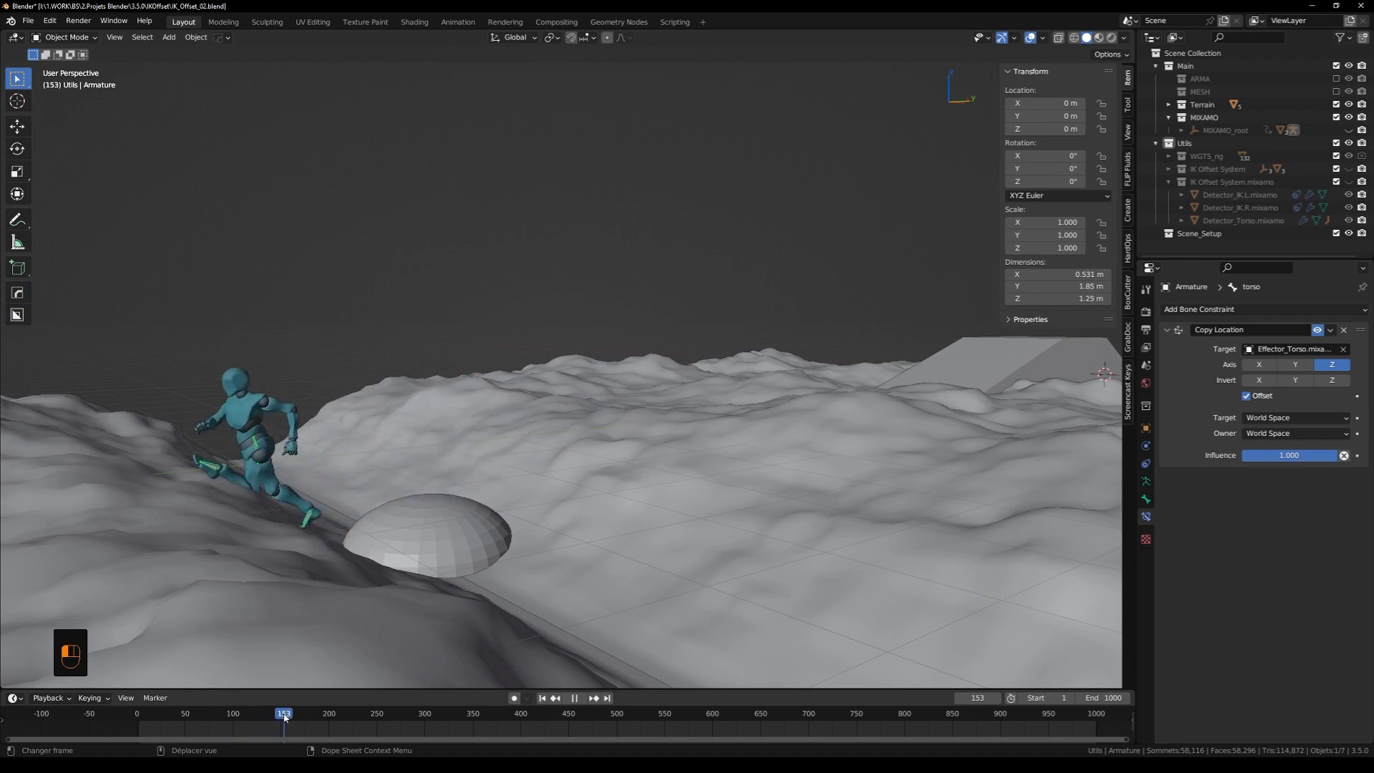
{"action": "middle_click_drag", "start_coordinate": [242, 503], "coordinate": [404, 463]}
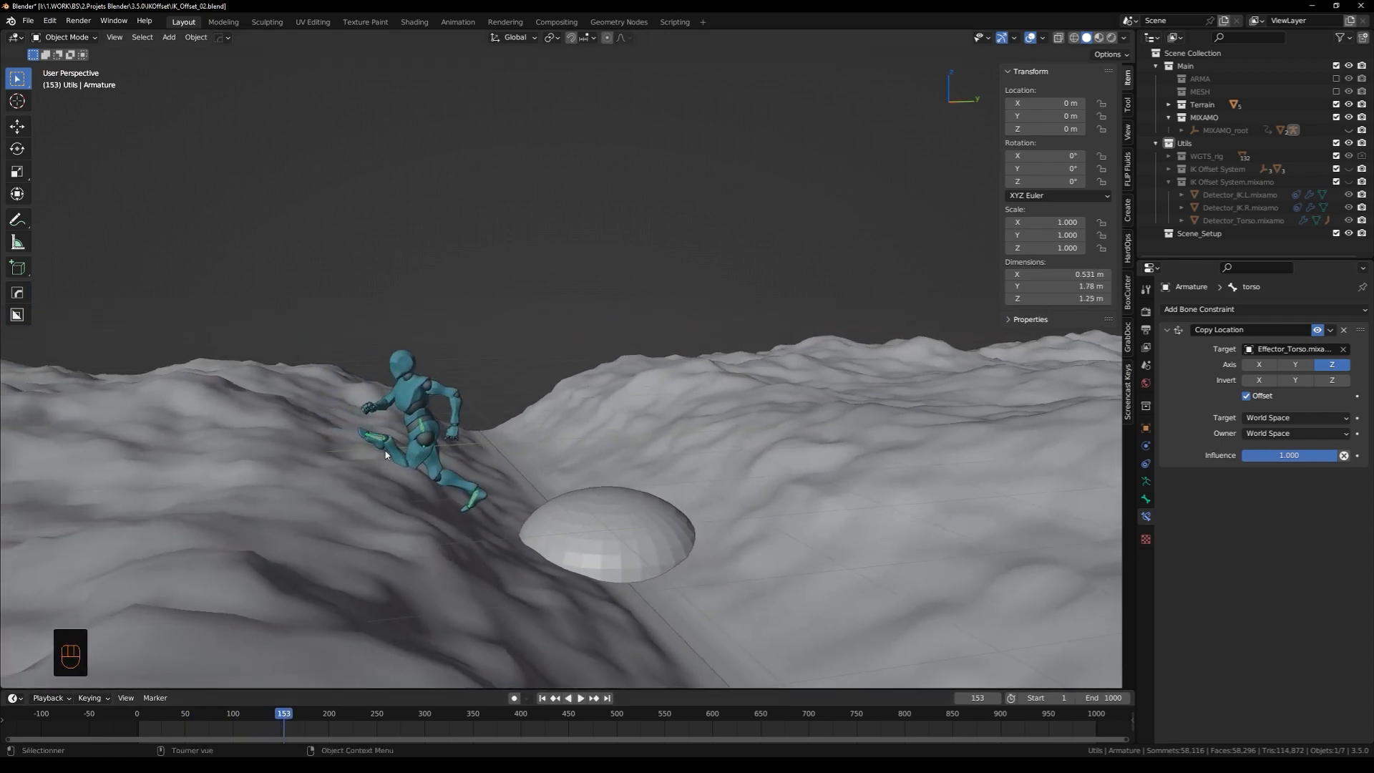
{"action": "scroll", "coordinate": [404, 463], "scroll_direction": "up", "scroll_amount": 5}
{"action": "scroll", "coordinate": [403, 463], "scroll_direction": "down", "scroll_amount": 2}
{"action": "left_click", "coordinate": [1146, 483]}
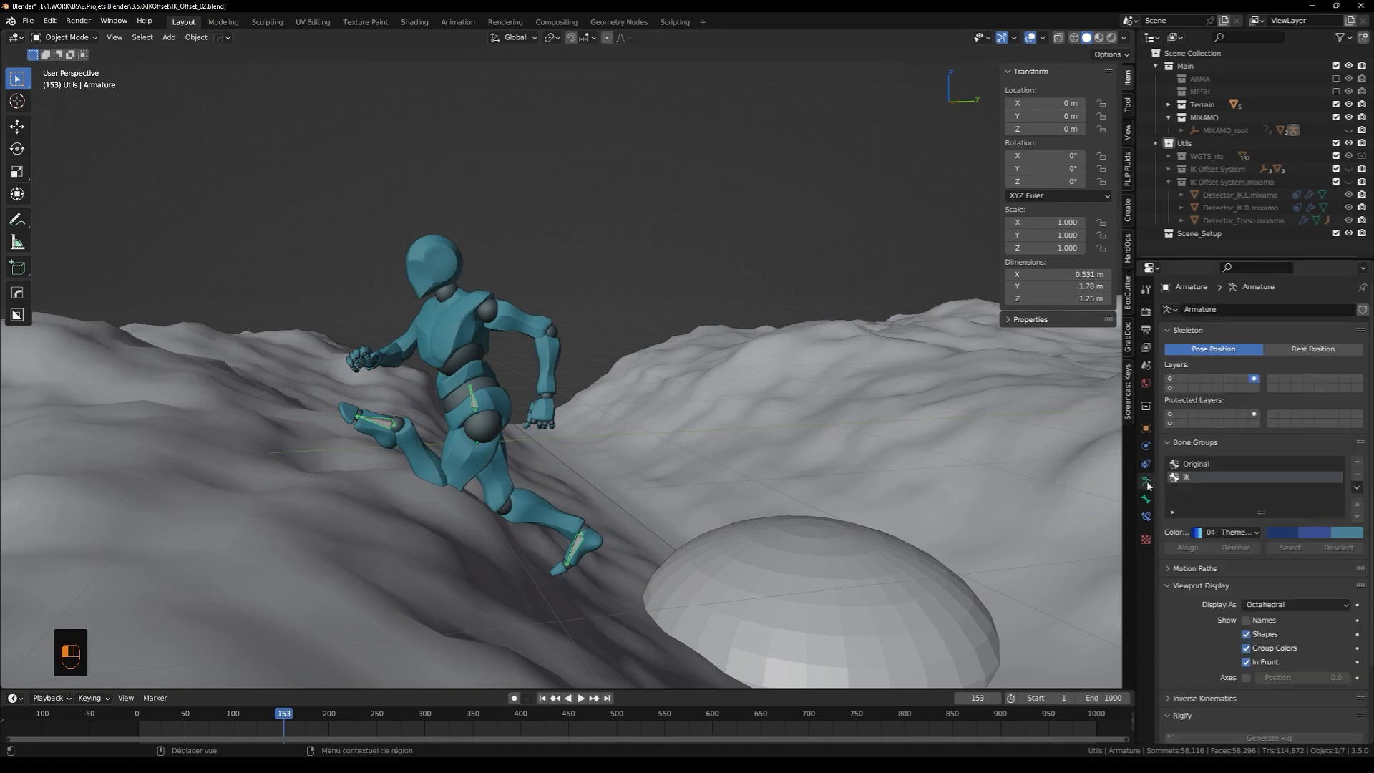
{"action": "left_click", "coordinate": [1170, 388]}
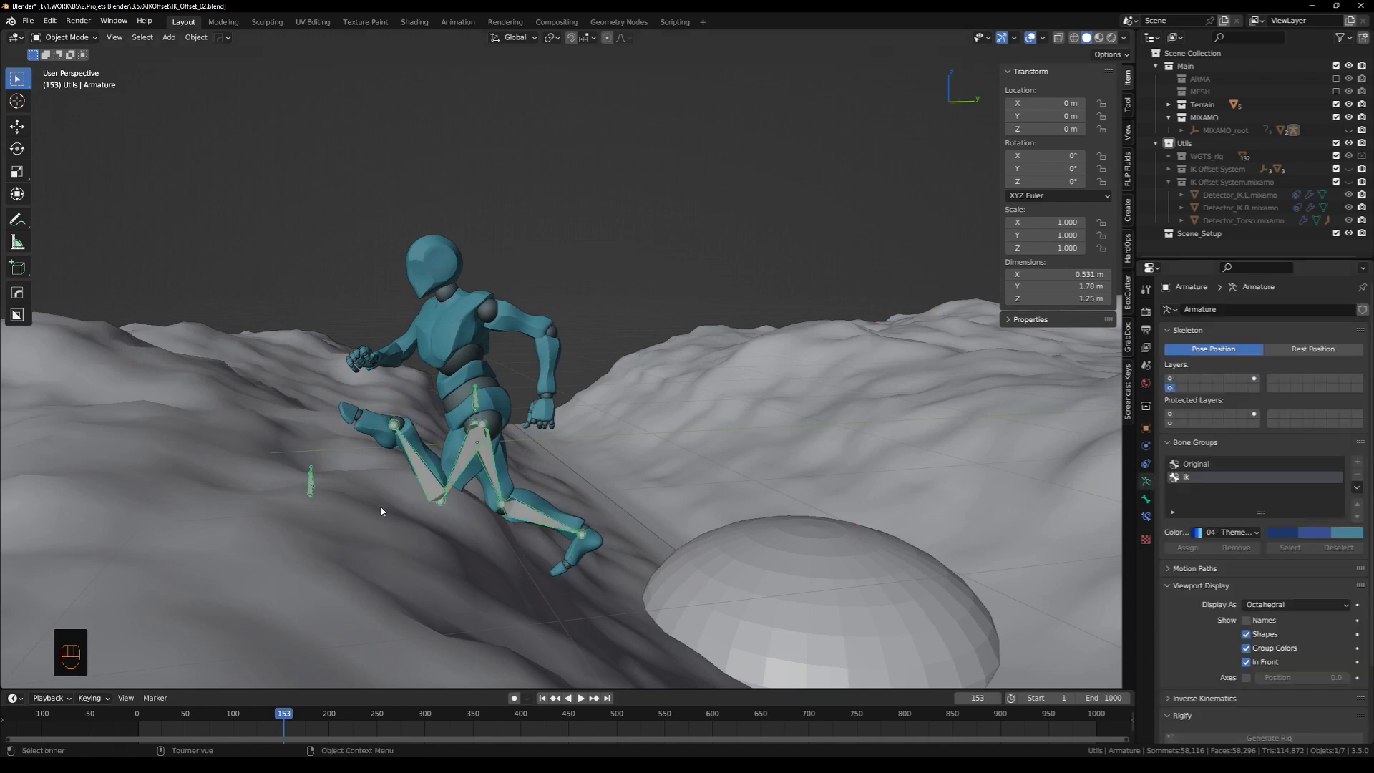
{"action": "middle_click_drag", "start_coordinate": [381, 511], "coordinate": [319, 494]}
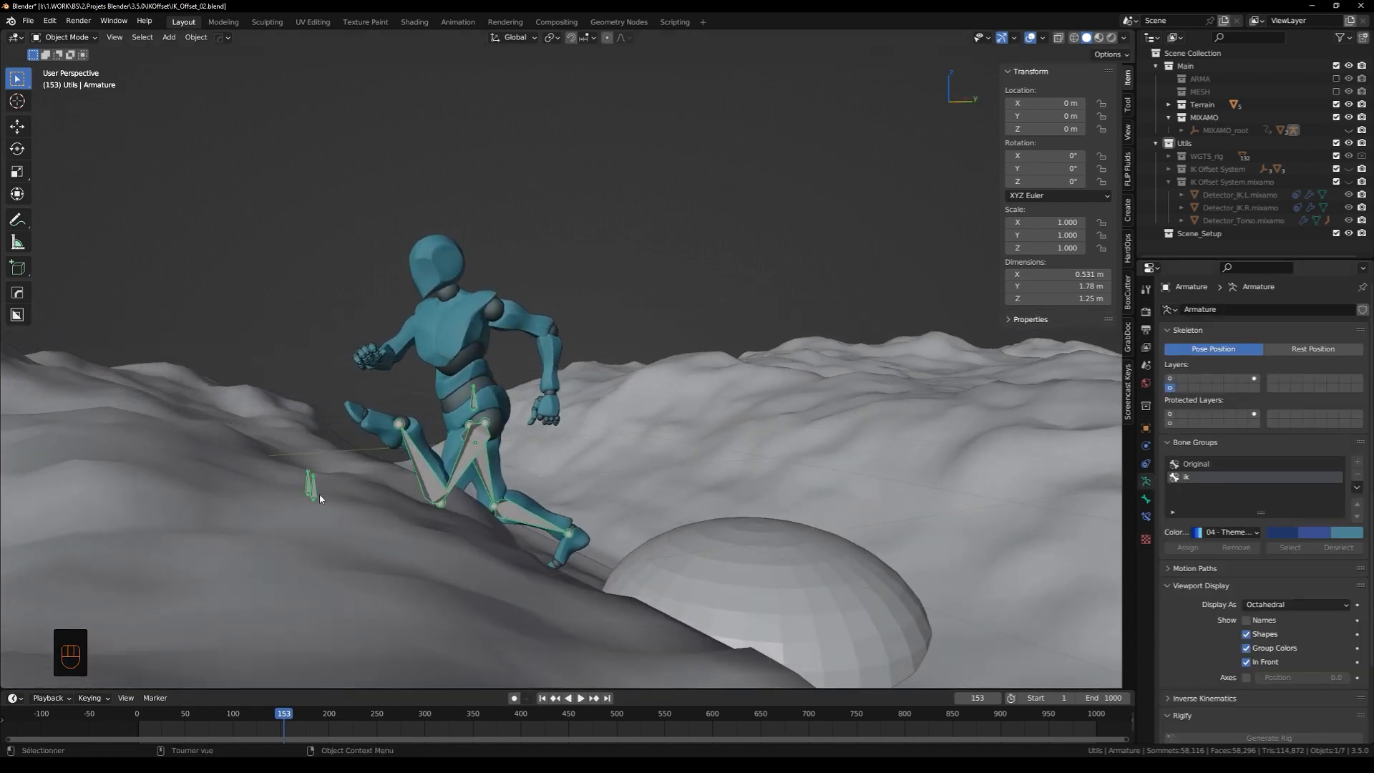
In Pose Mode, select both pole bones, pole.l and pole.r, and raise them about 0.41 m along global Z
{"action": "key", "text": "Tab"}
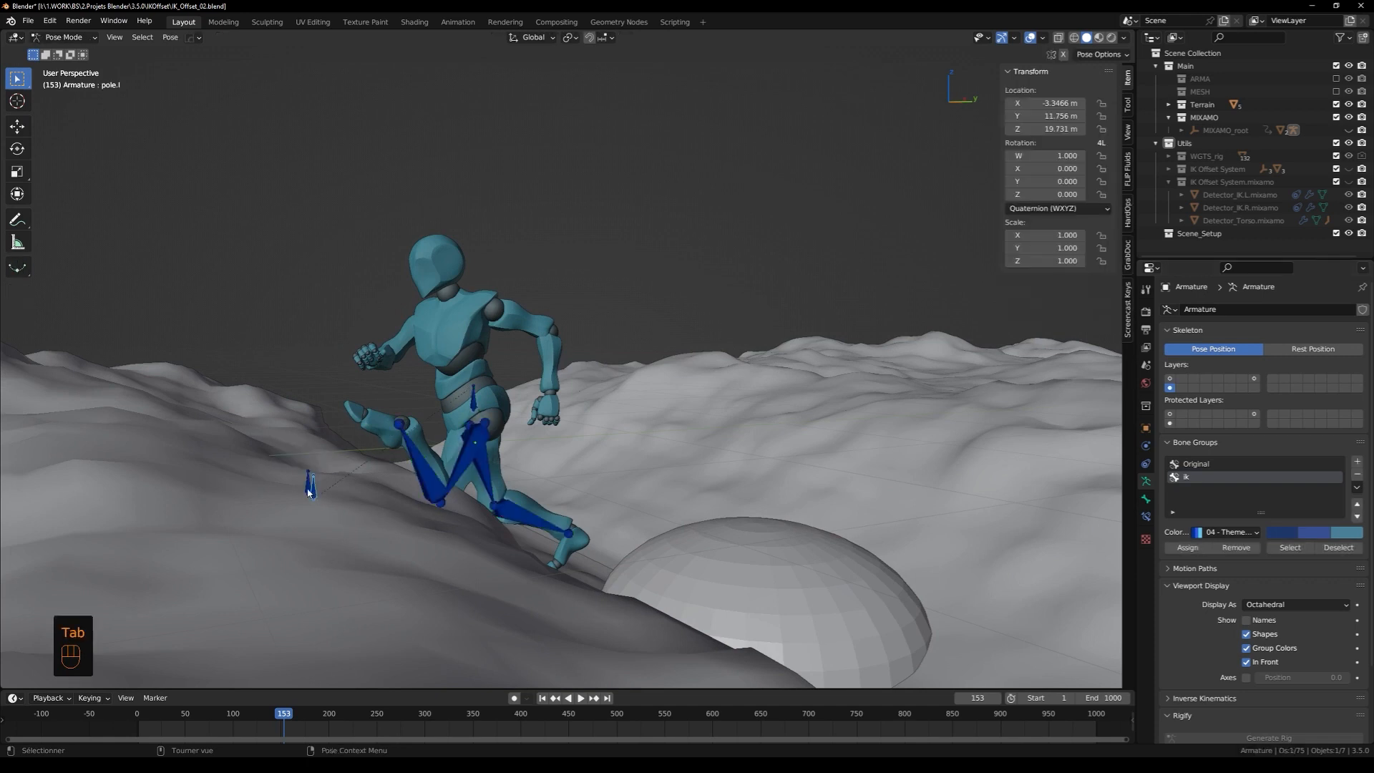
{"action": "left_click", "coordinate": [310, 485], "text": "shift"}
{"action": "key", "text": "g"}
{"action": "key", "text": "z"}
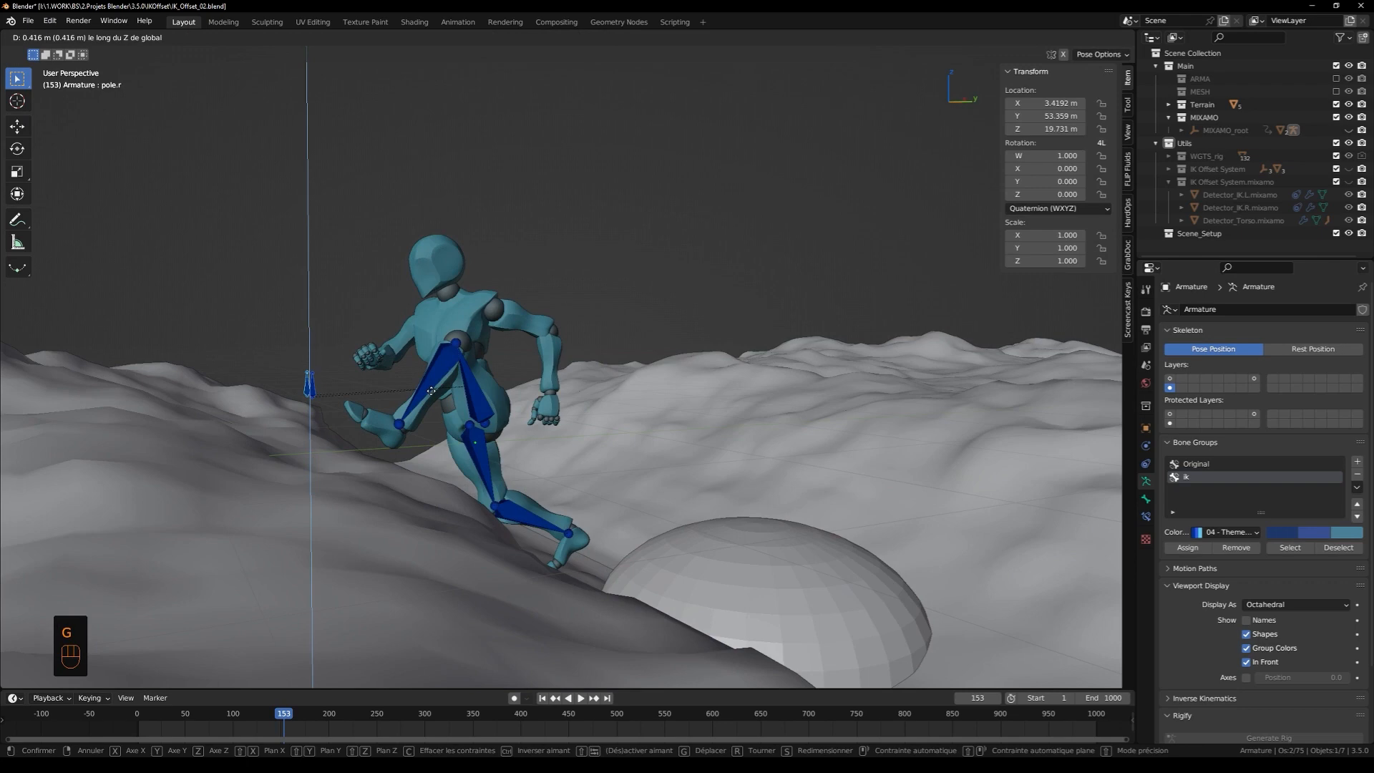
{"action": "left_click", "coordinate": [431, 391]}
Move both pole bones about 0.07 m farther in front of the character along global Y
{"action": "key", "text": "f"}
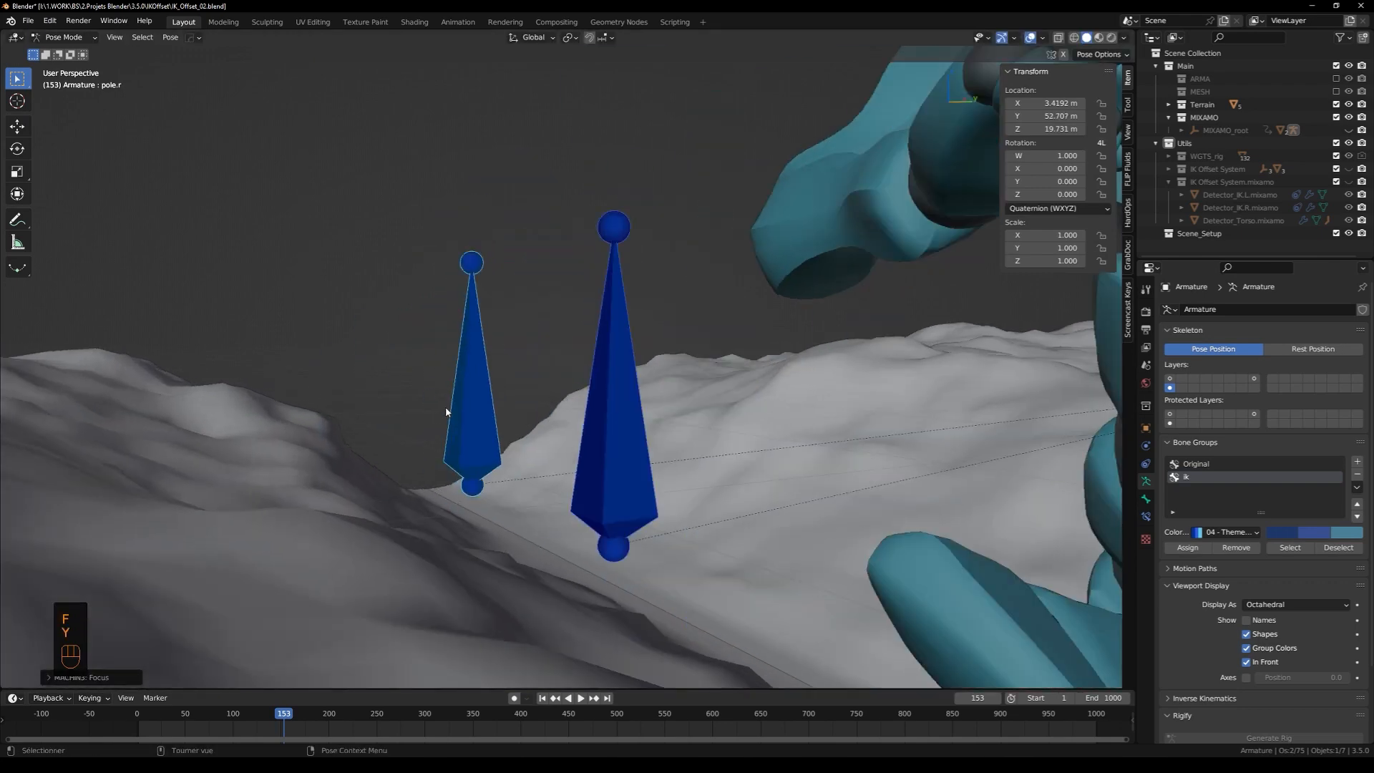
{"action": "key", "text": "g"}
{"action": "key", "text": "z"}
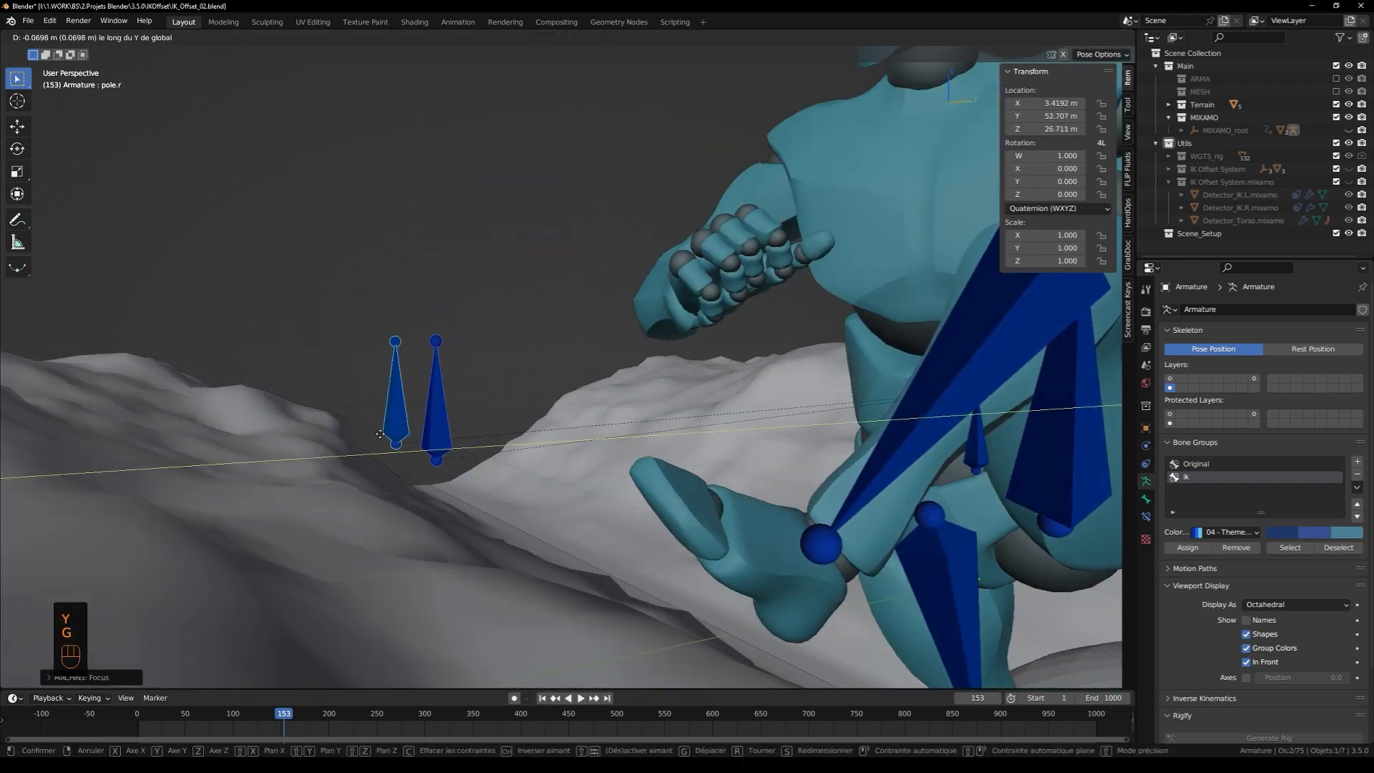
{"action": "left_click", "coordinate": [388, 445]}
Return to Object Mode and play the run onward from frame 153 to check the knees, stopping around frame 189
{"action": "scroll", "coordinate": [485, 466], "scroll_direction": "down", "scroll_amount": 10}
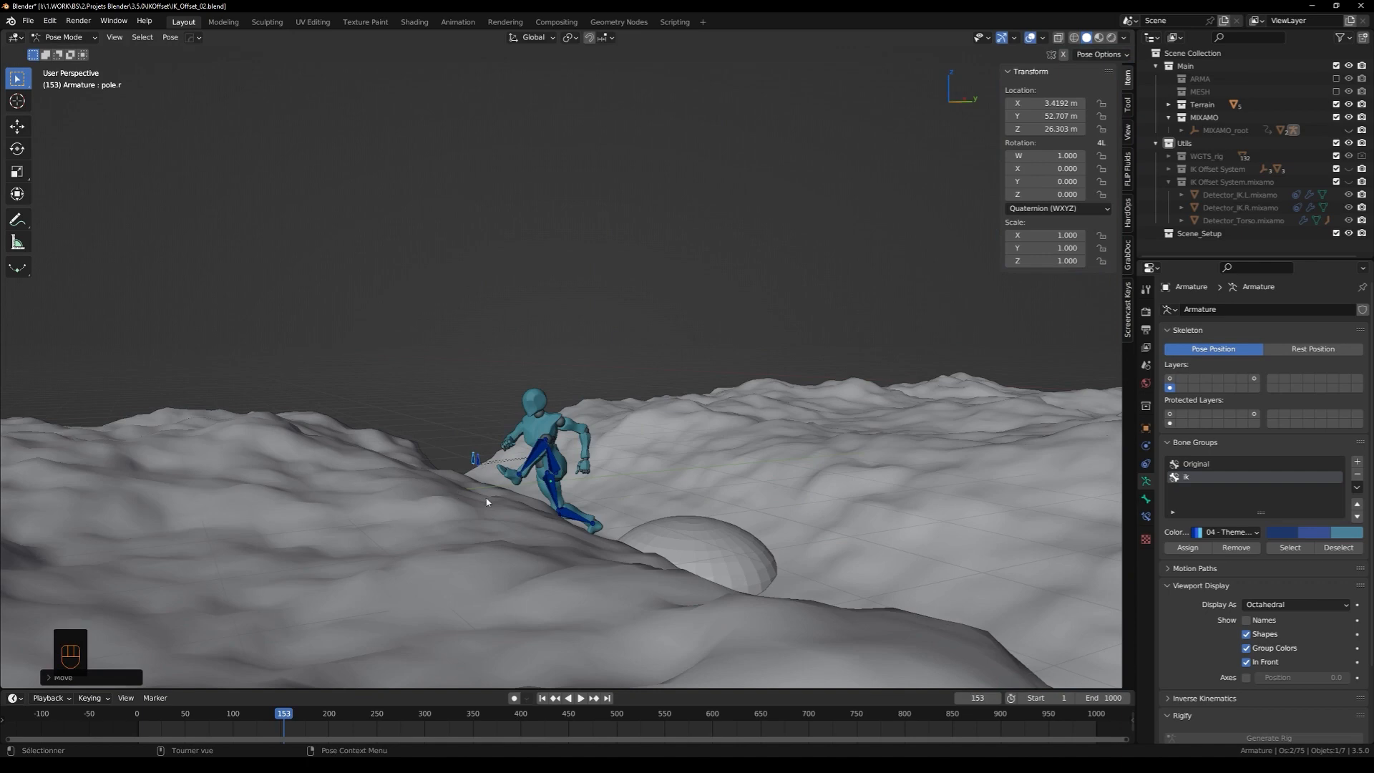
{"action": "key", "text": "Tab"}
{"action": "key", "text": "space"}
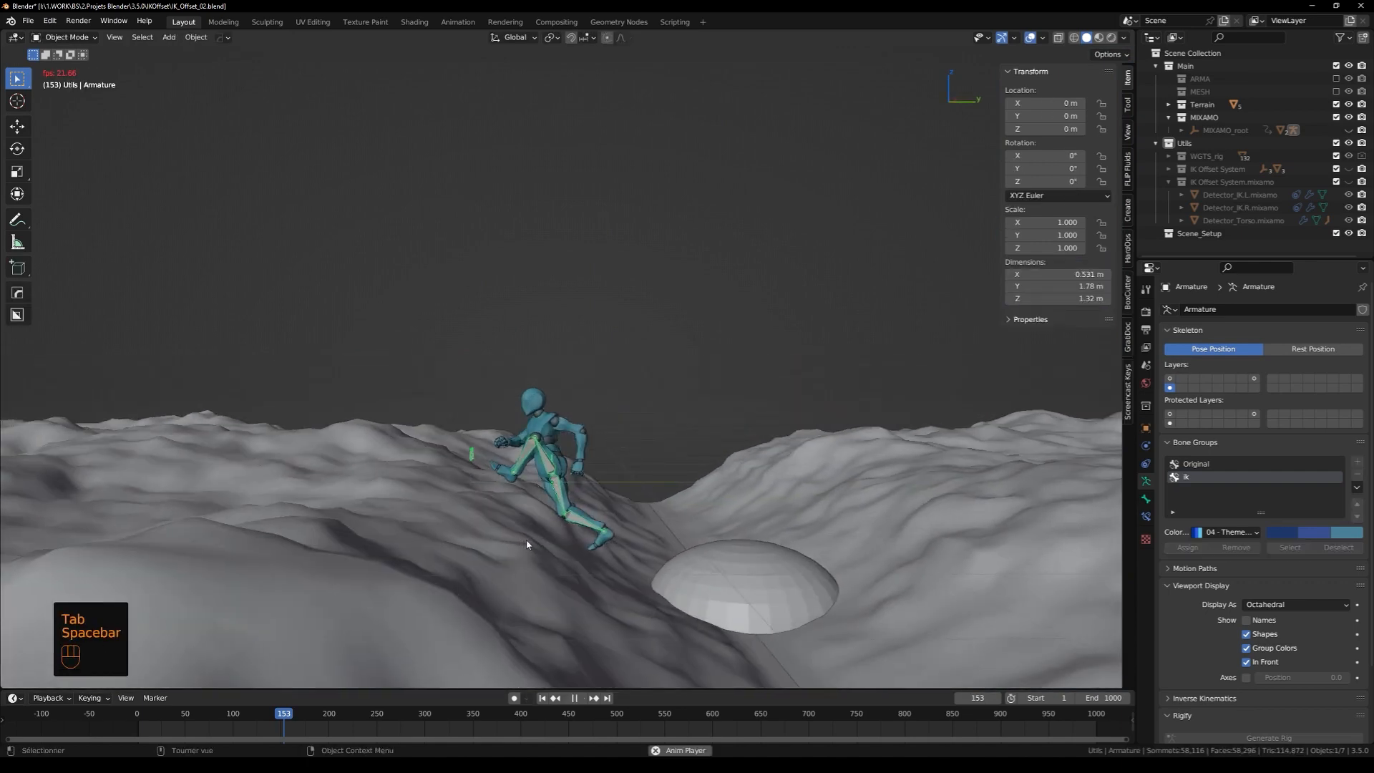
{"action": "key", "text": "space"}
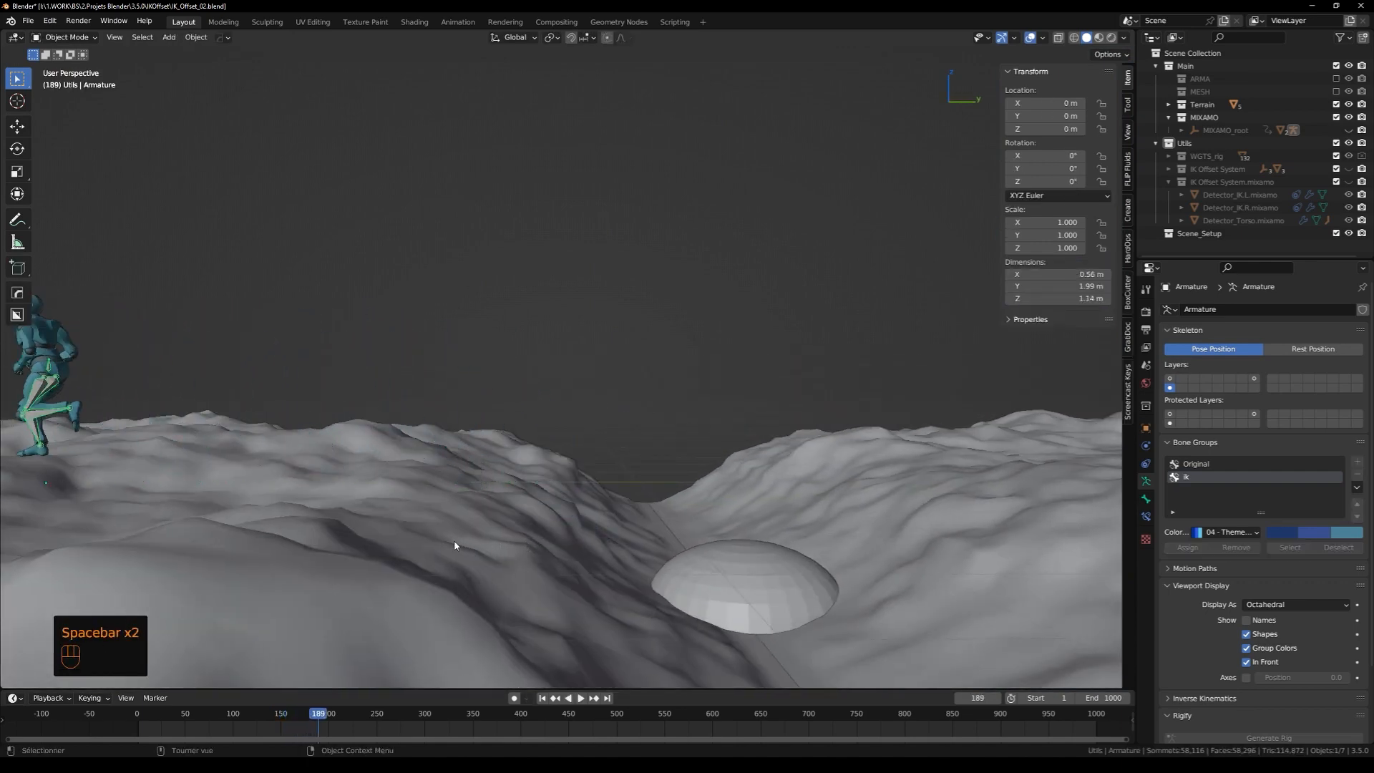